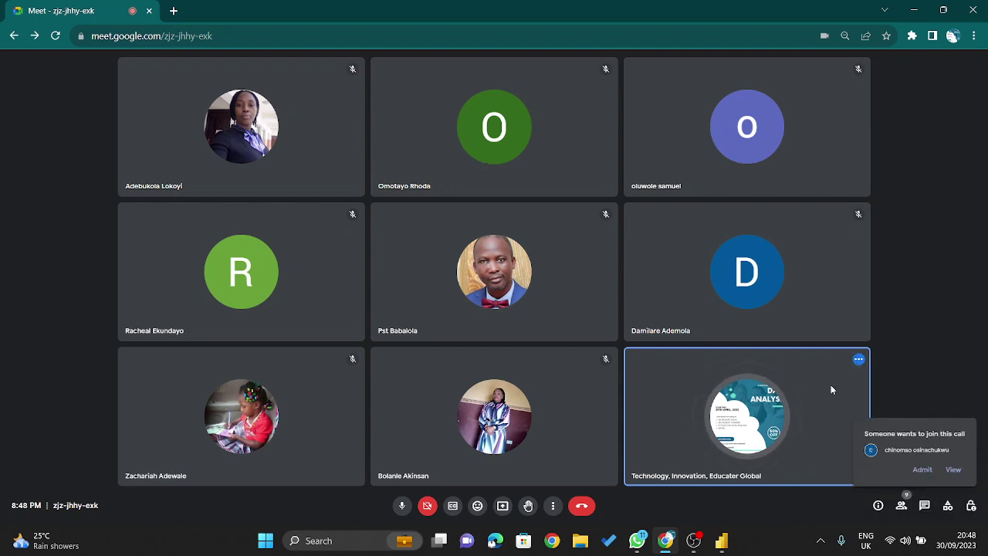
- Admit the waiting participants to the Google Meet call and present the entire screen
click(924, 470)
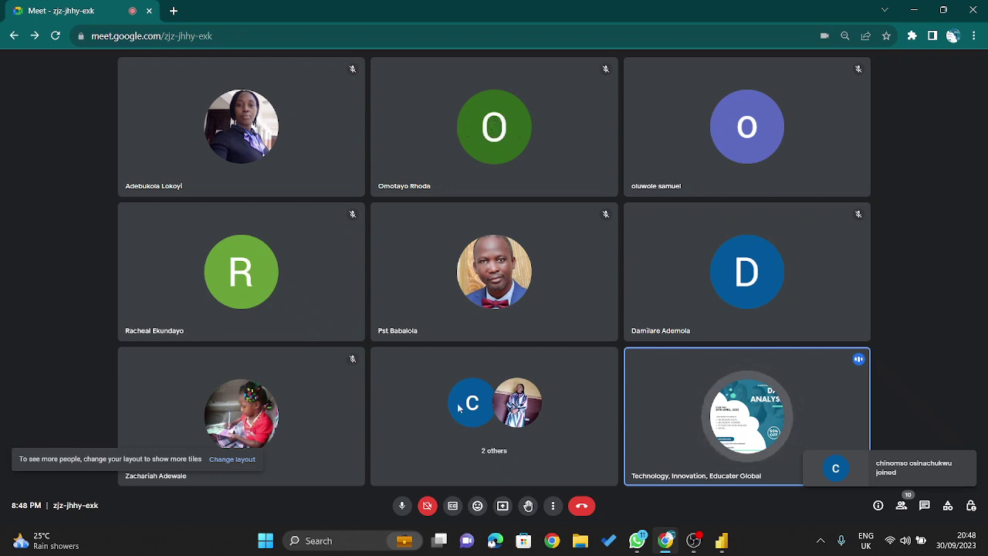
click(503, 505)
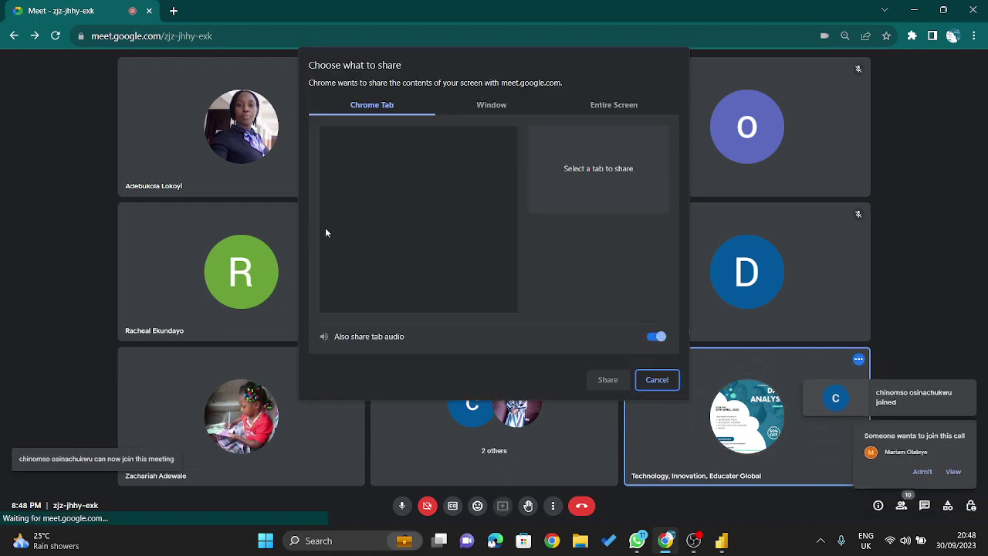
click(614, 105)
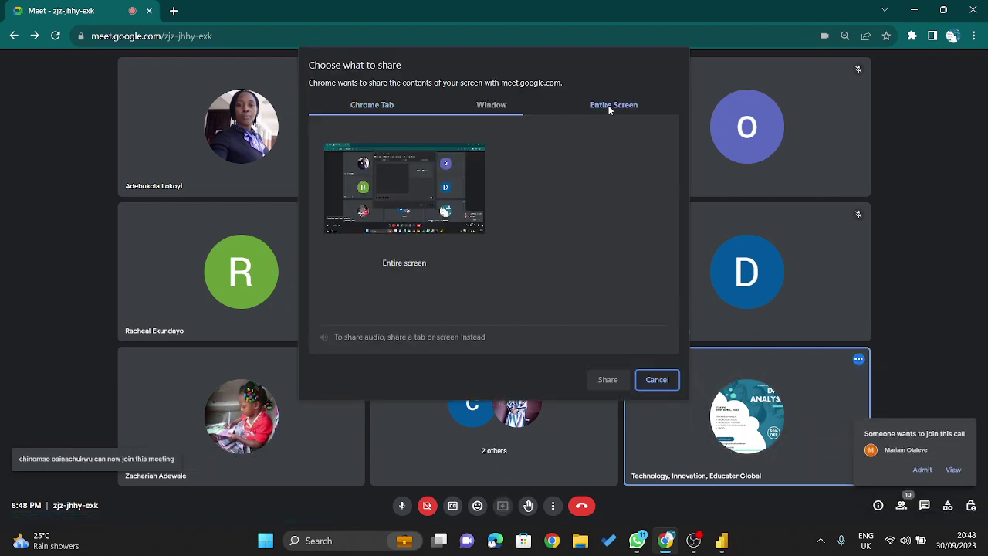
click(608, 379)
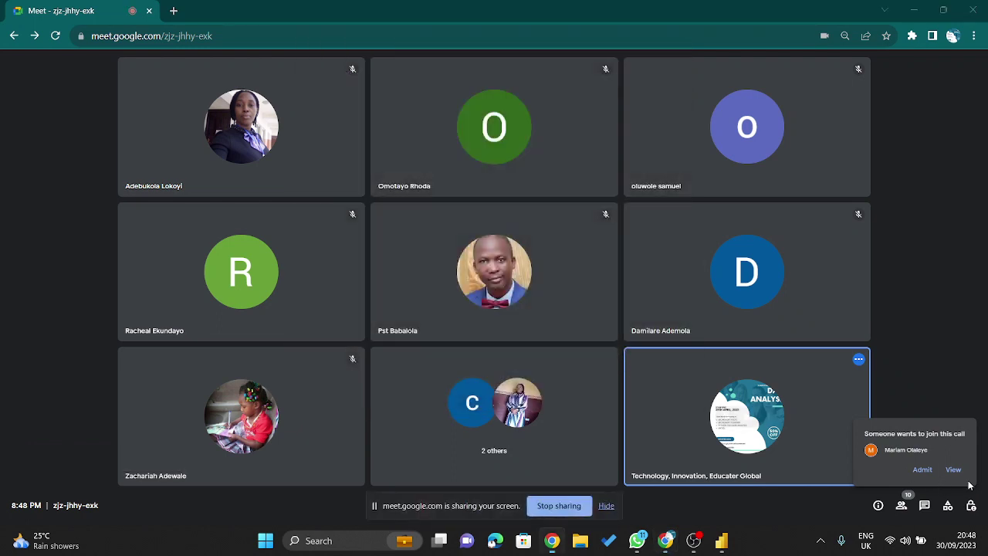
click(922, 469)
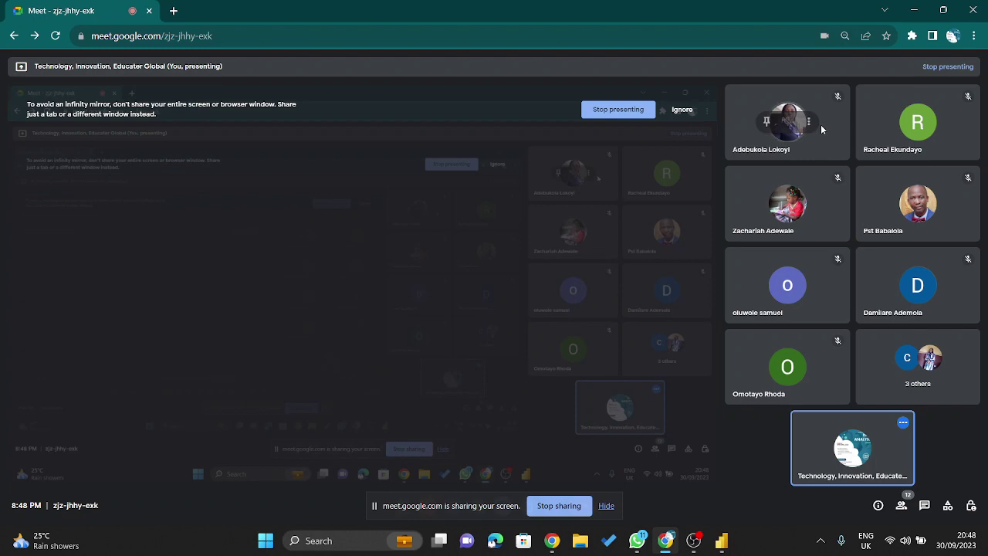
- Switch to Power BI Desktop, dismiss its start screen and minimize the window to reveal the desktop
click(944, 10)
click(885, 19)
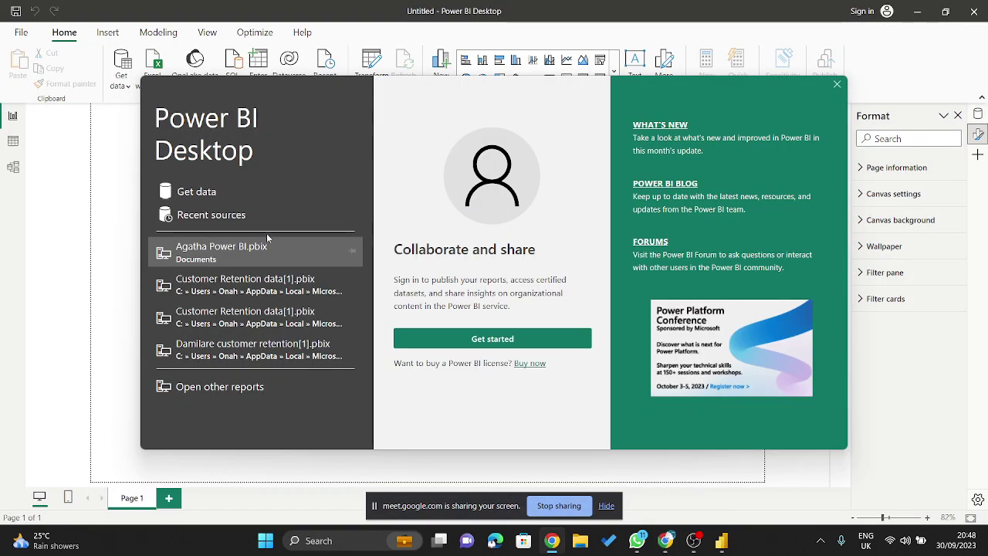
click(835, 84)
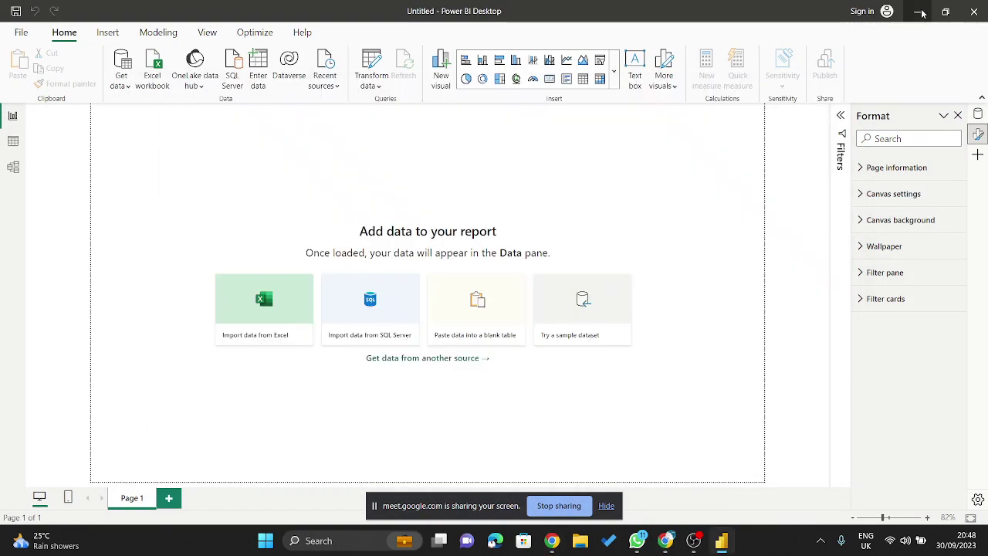
click(917, 10)
- Open the REQUIREMENT text file from the desktop and enlarge its text for reading
double_click(24, 224)
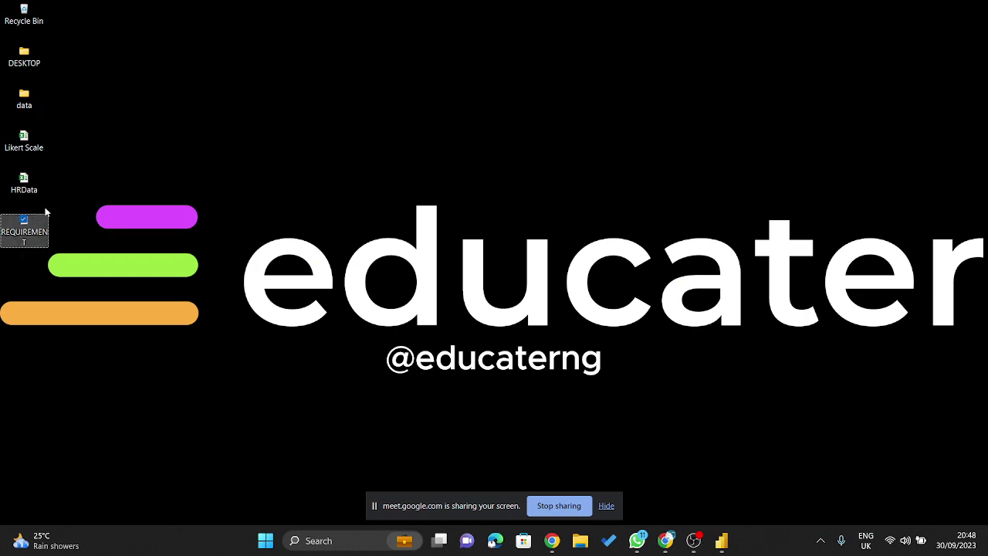
scroll(61, 132, up, 3)
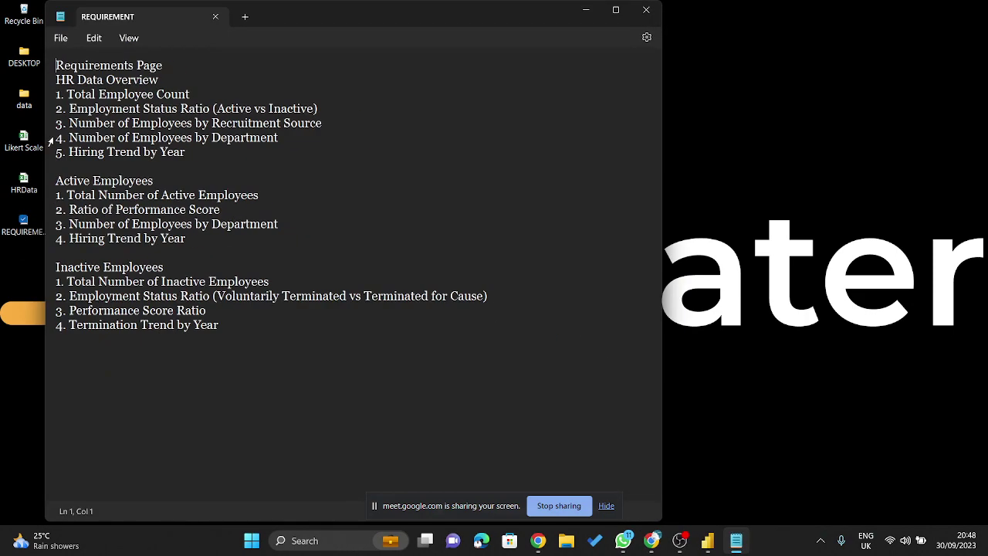
scroll(109, 128, up, 2)
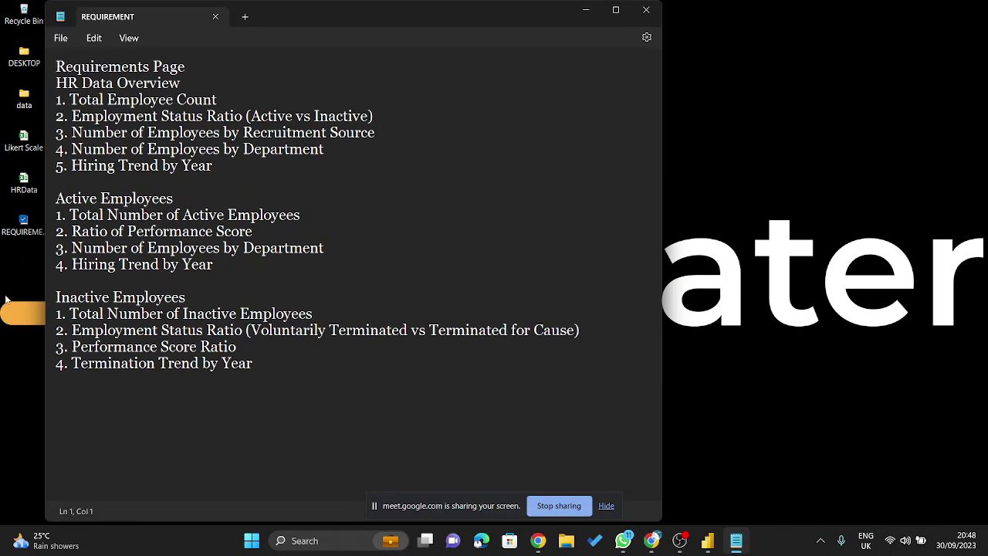
- Open the HRData workbook in Excel and show the HRDataset sheet at 100% zoom
double_click(25, 188)
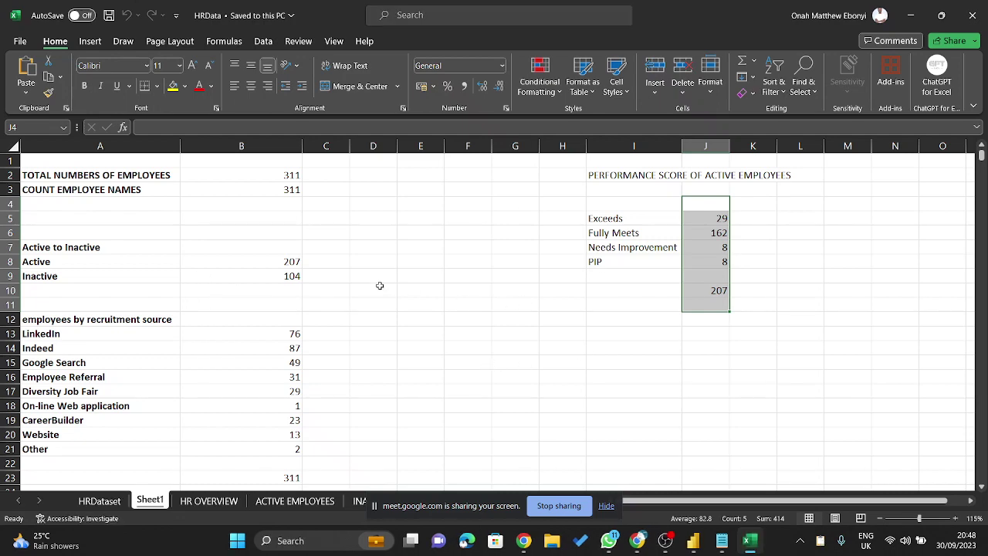
click(208, 501)
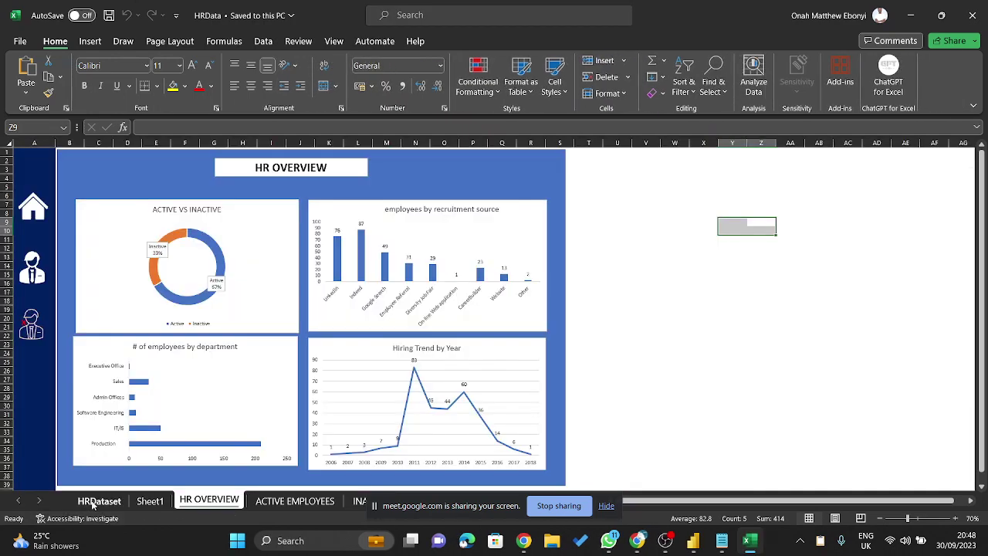
click(99, 500)
scroll(221, 326, down, 10)
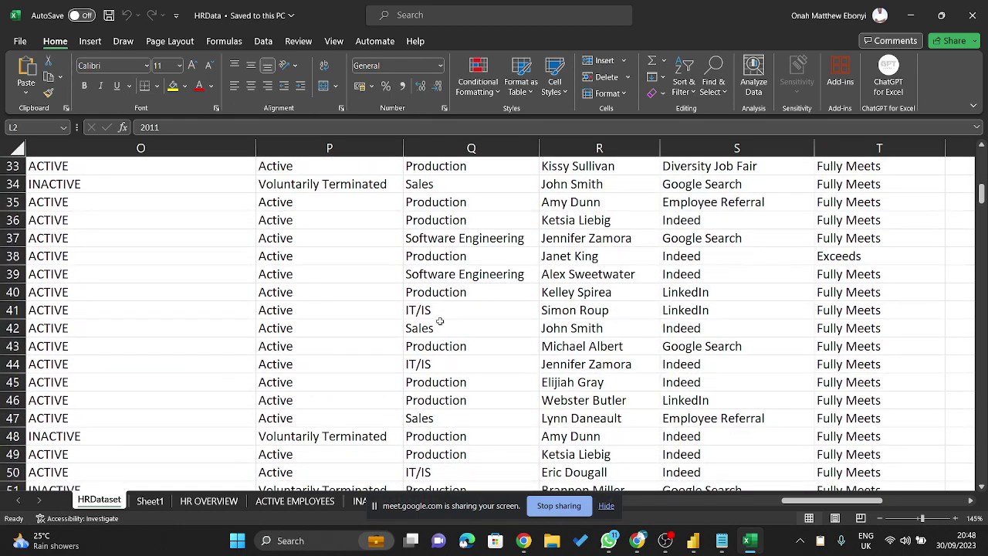
scroll(463, 309, up, 10)
scroll(484, 302, up, 1)
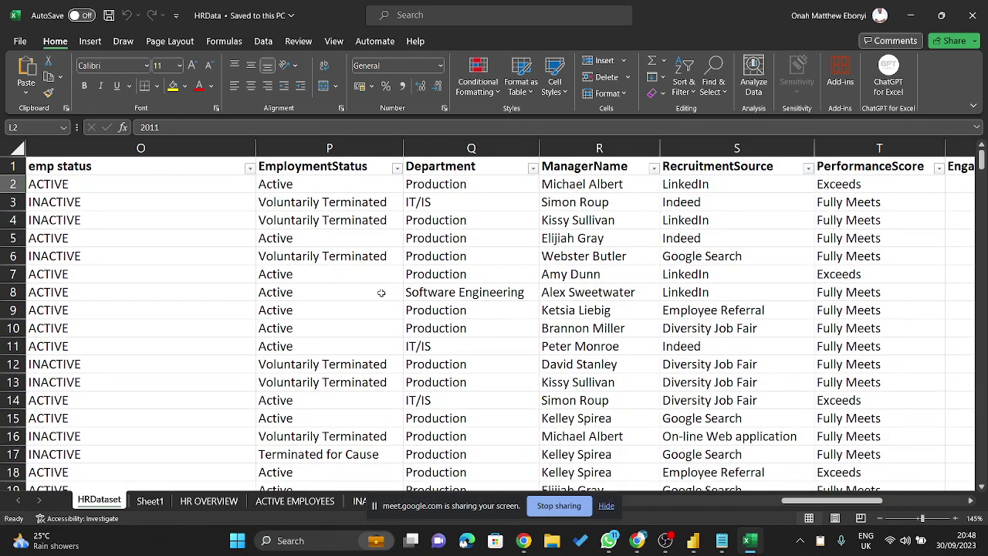
ctrl+scroll(370, 298, down, 3)
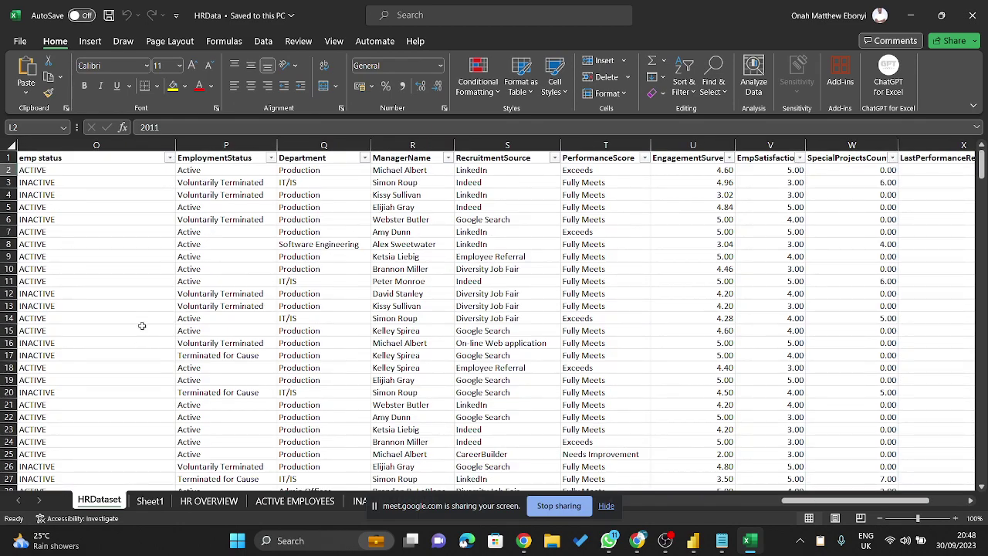
- Select the emp status column and hide the screen-sharing notification bar
click(66, 147)
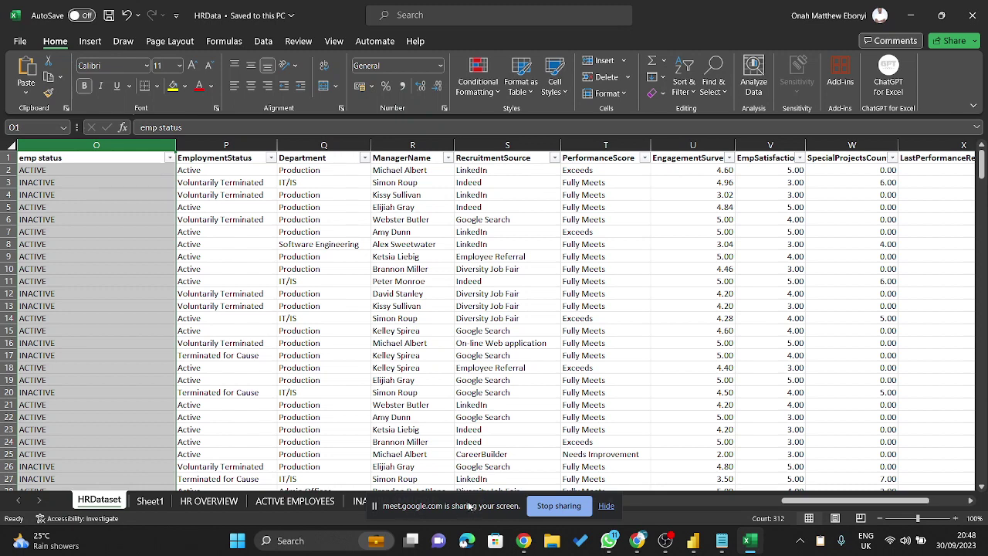
click(606, 506)
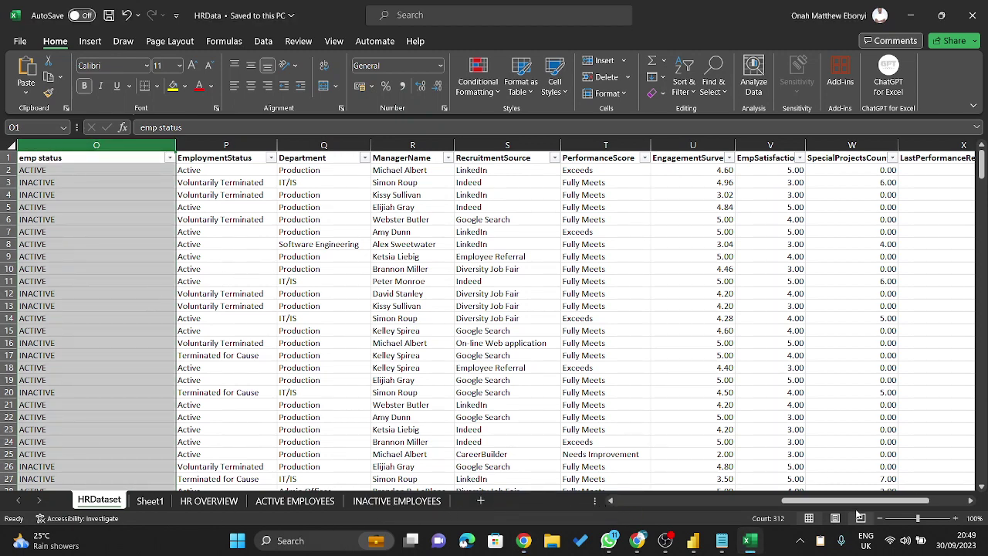
drag(842, 500, 488, 503)
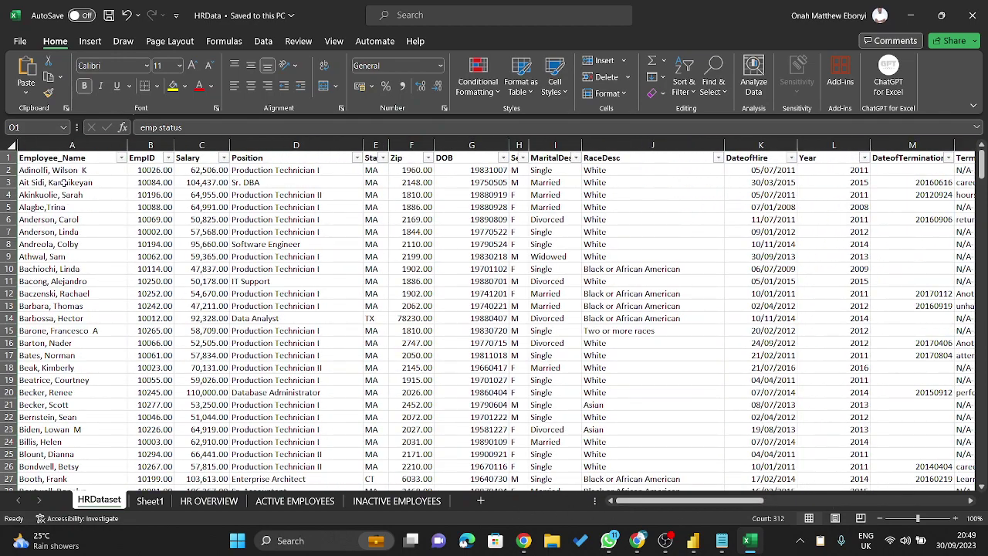
- Go through the headers from Employee_Name to State and widen the State column to fit its full header
click(49, 159)
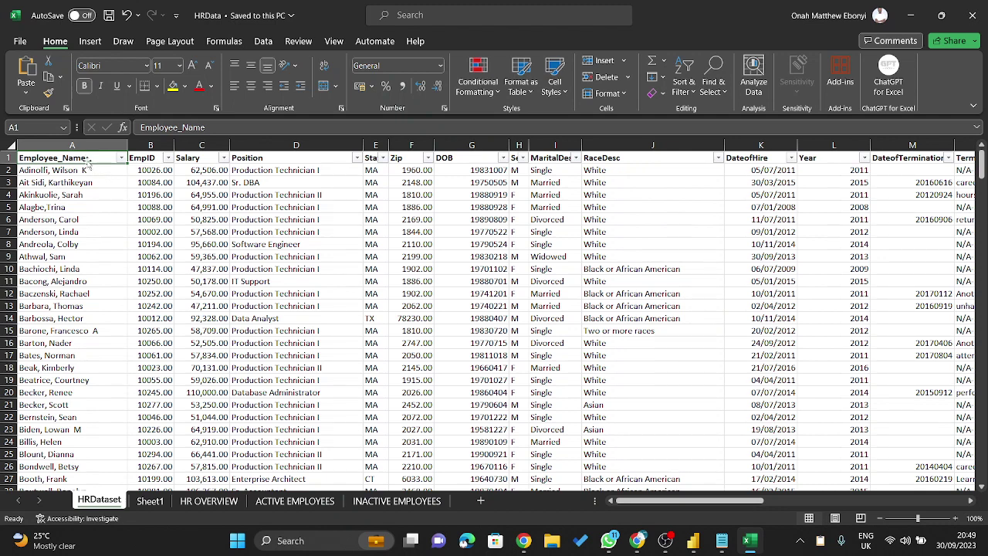
click(147, 159)
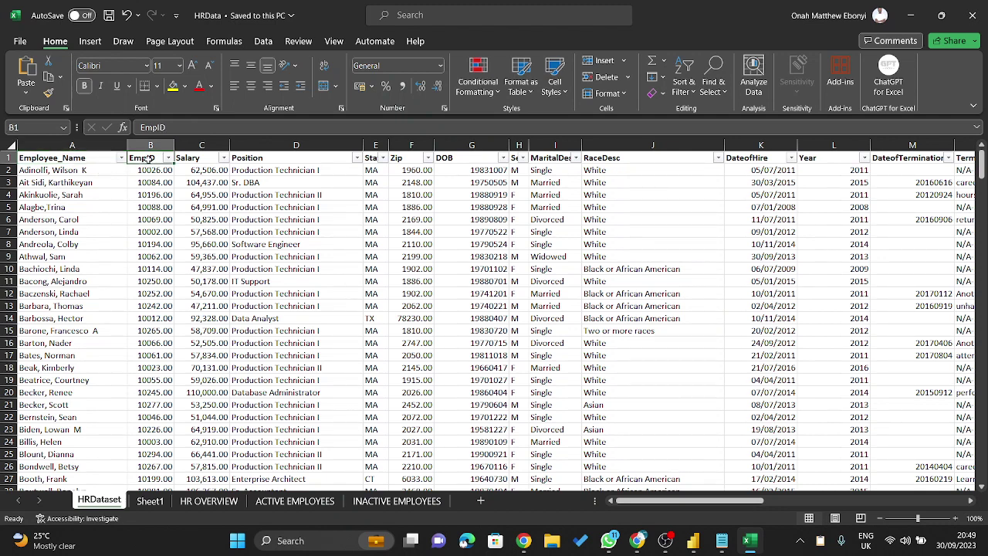
click(208, 159)
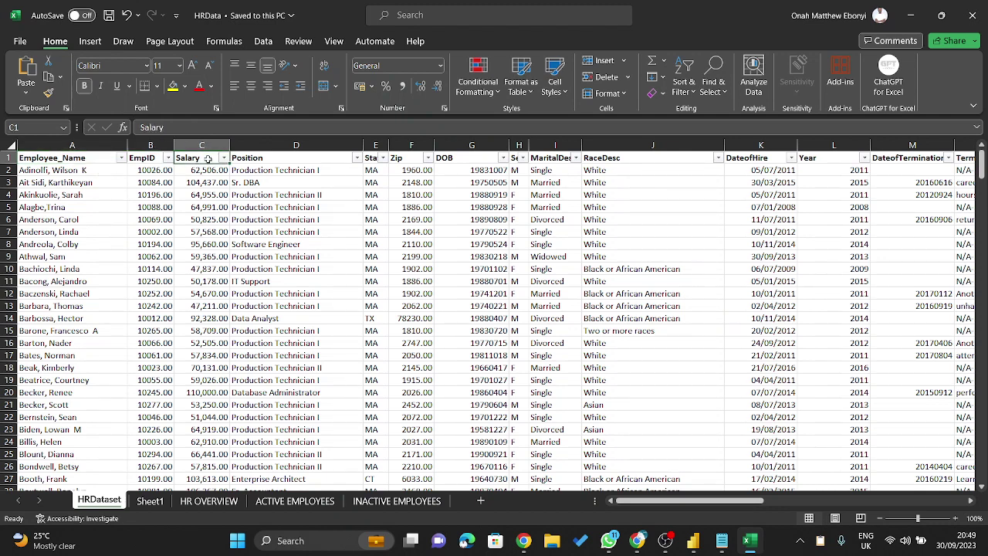
click(260, 157)
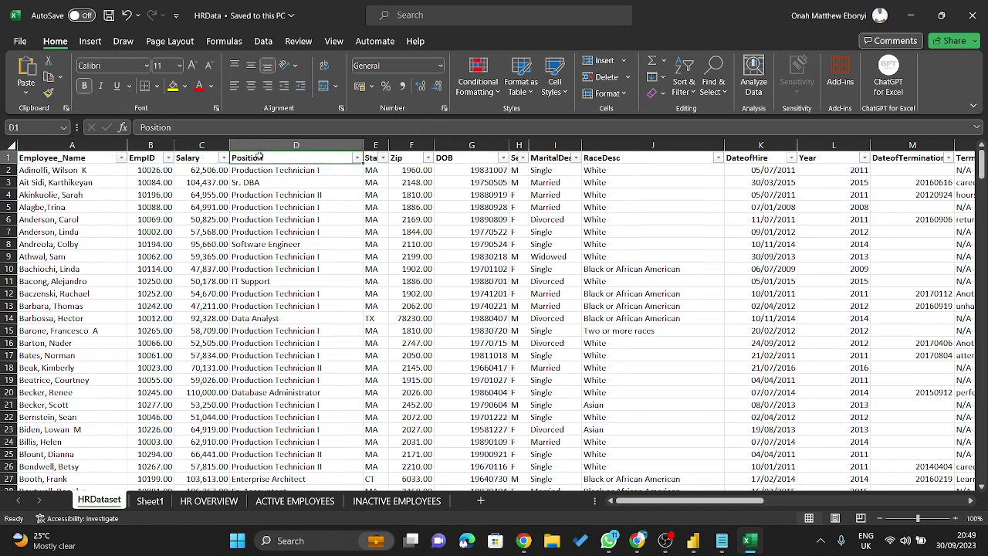
click(370, 157)
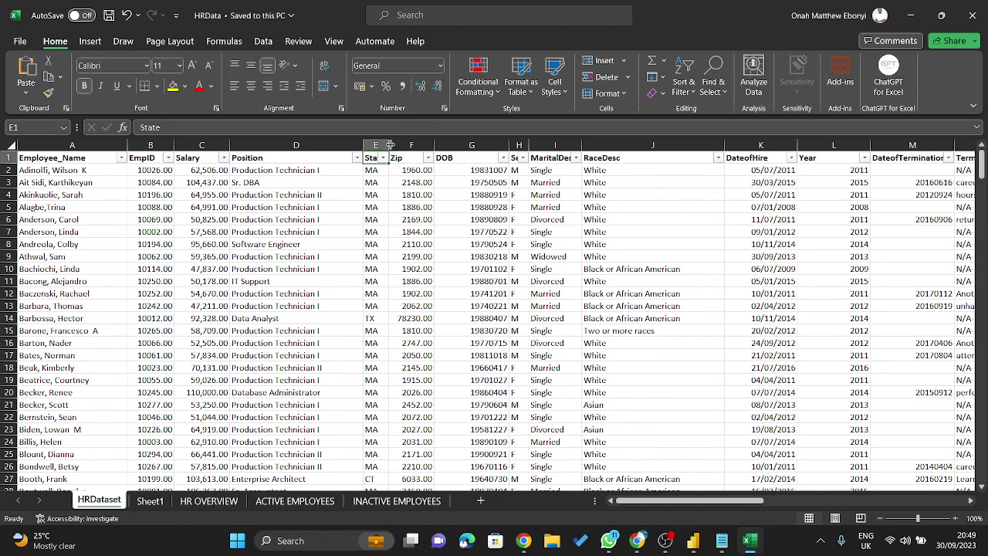
drag(391, 145, 419, 145)
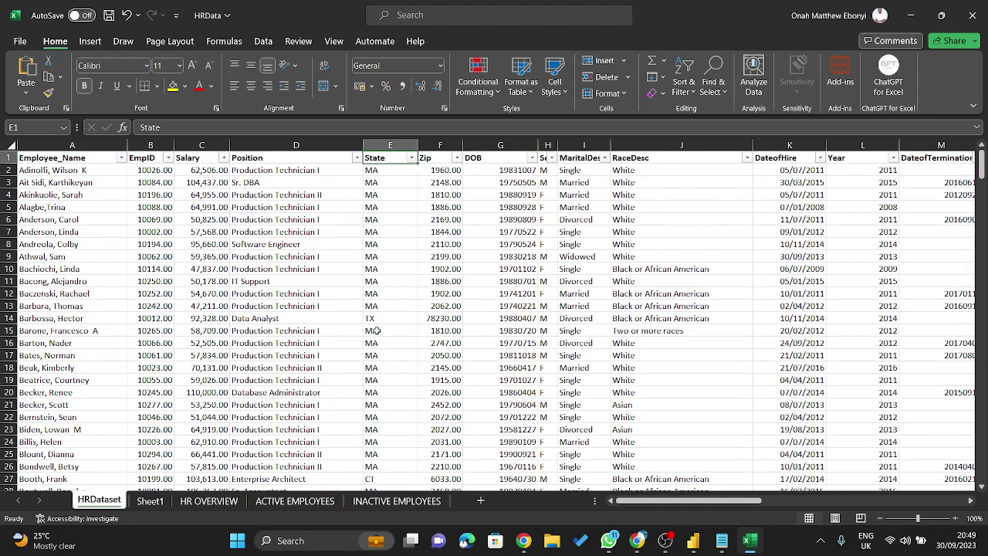
- Point out the Zip and DOB headers and widen the Sex column to fit its full header
click(440, 159)
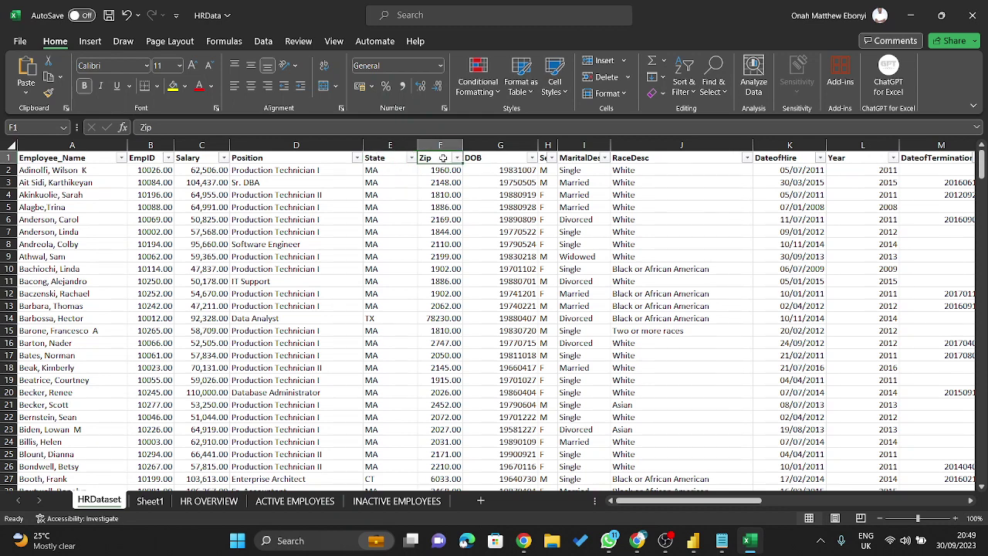
click(483, 158)
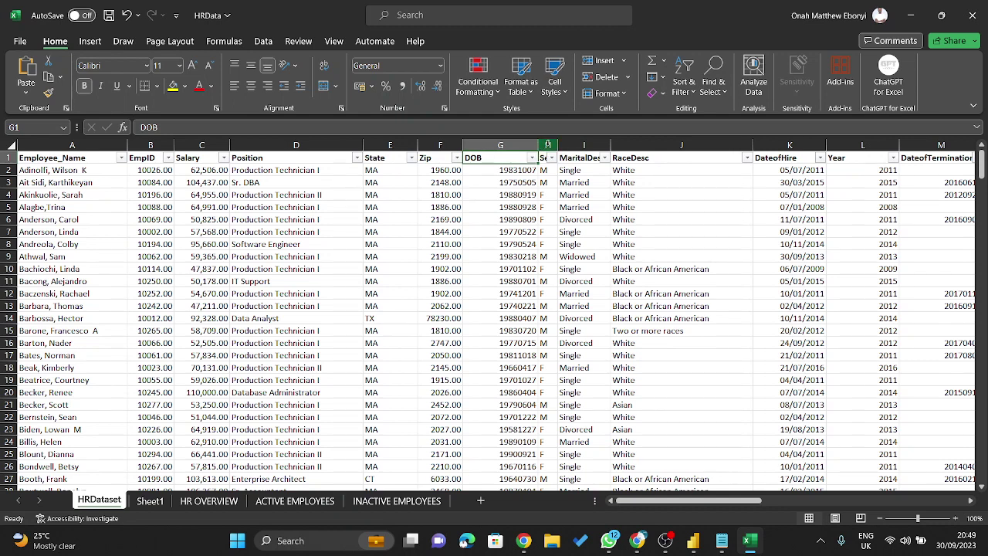
drag(558, 145, 591, 146)
click(548, 162)
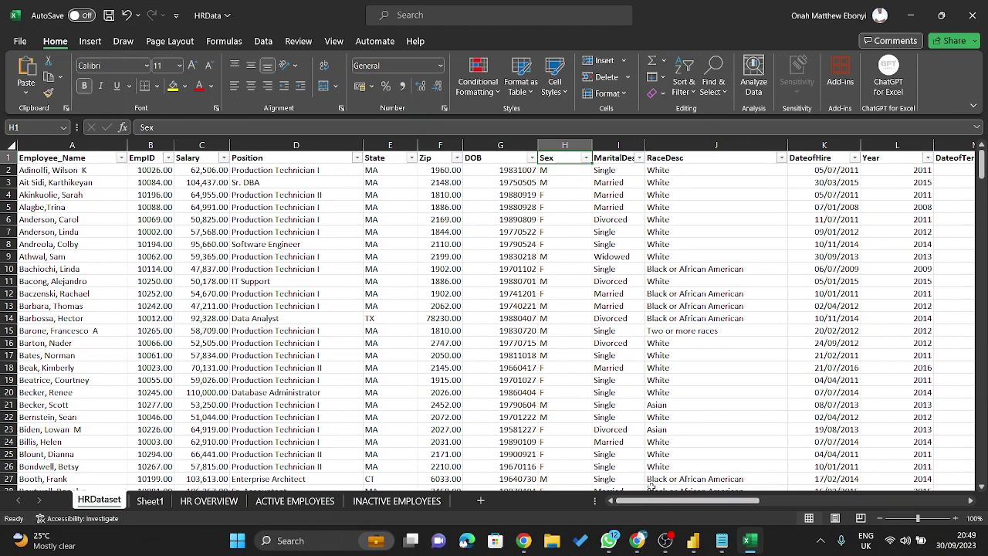
- Widen the MaritalDesc column to fit its full header
drag(652, 502, 700, 503)
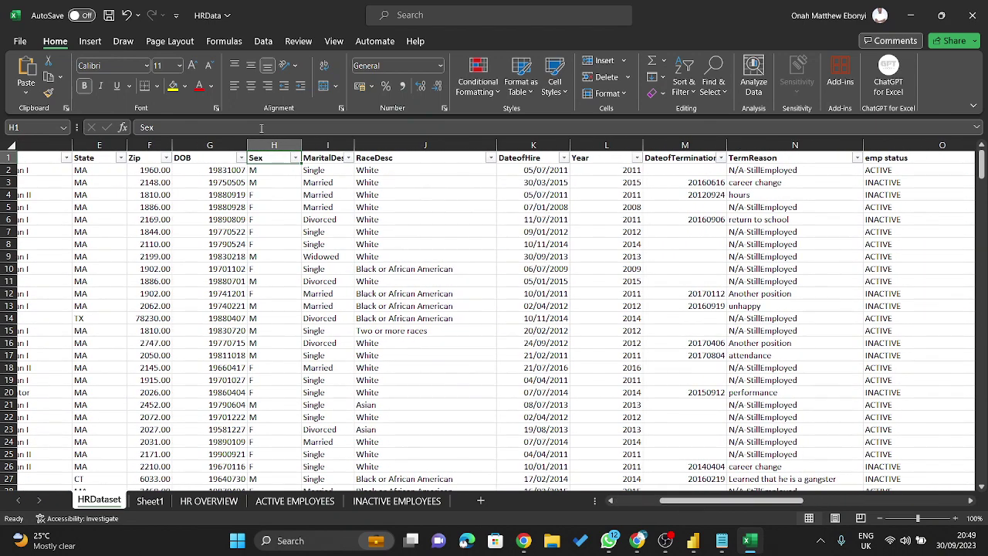
click(326, 160)
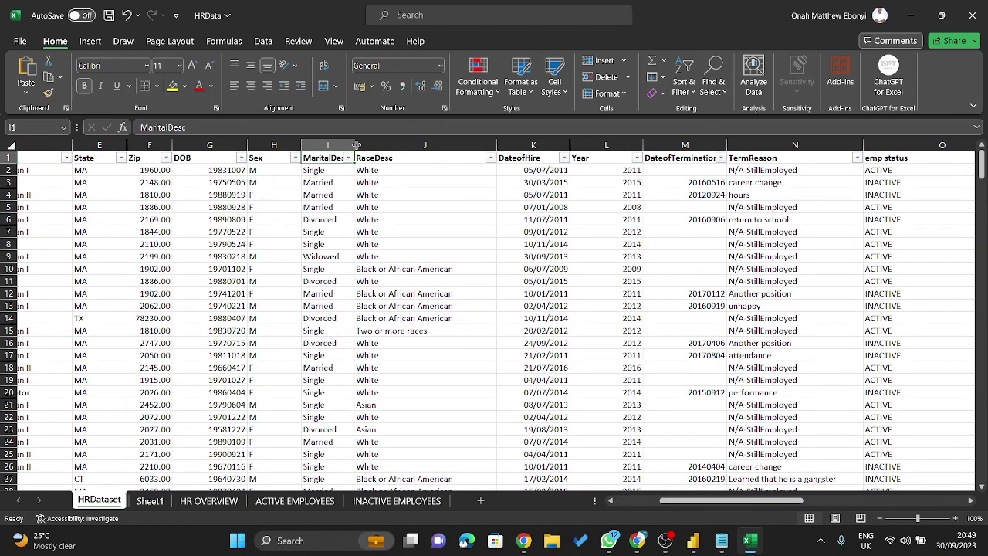
drag(353, 145, 367, 145)
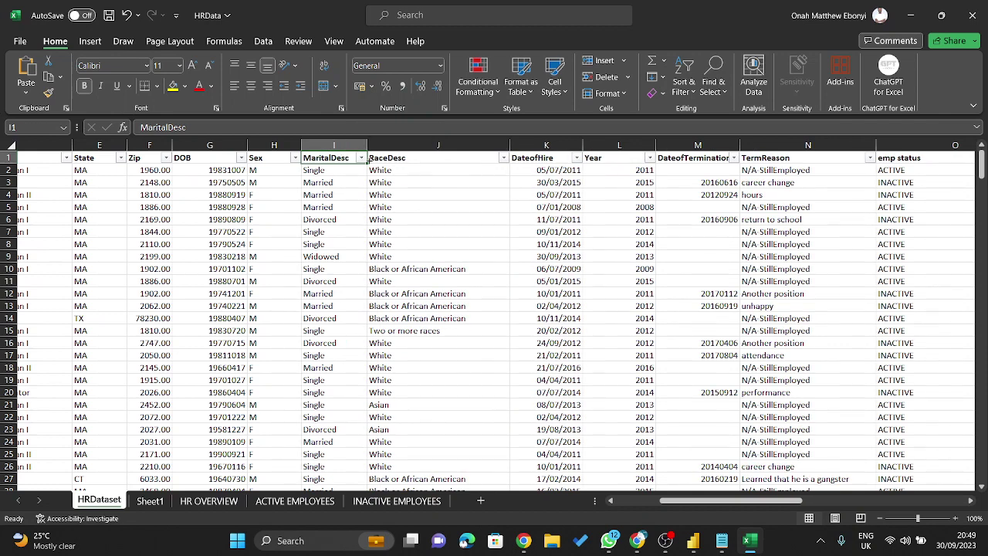
- Examine the list of filter values in the RaceDesc column without applying a filter
click(417, 158)
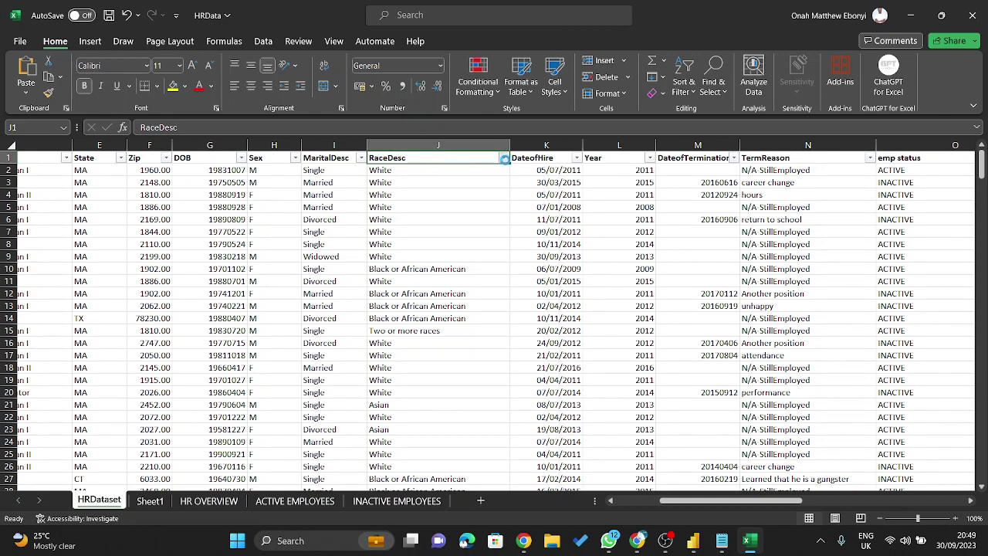
click(505, 159)
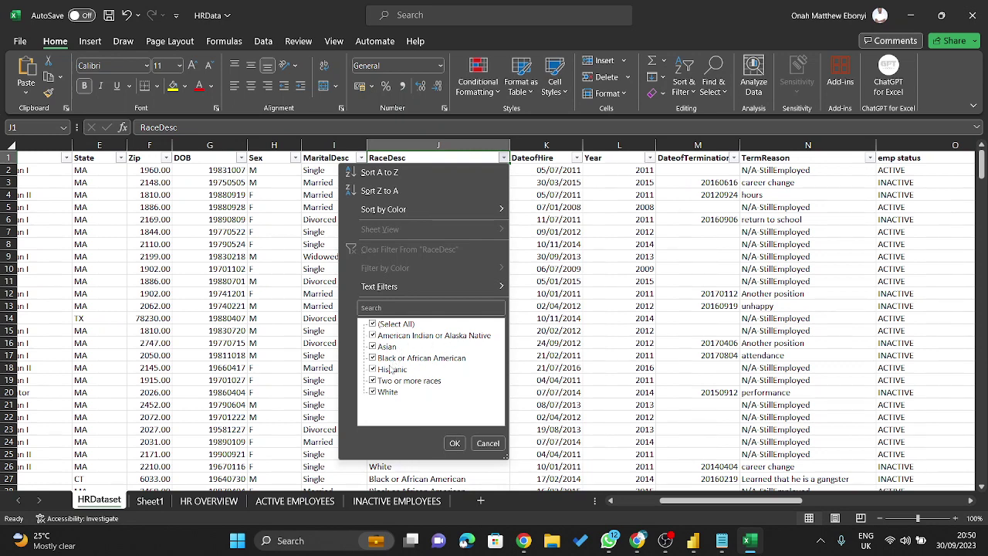
click(488, 443)
- Highlight the RaceDesc, DateofHire and Year columns one after another to review their contents
click(430, 146)
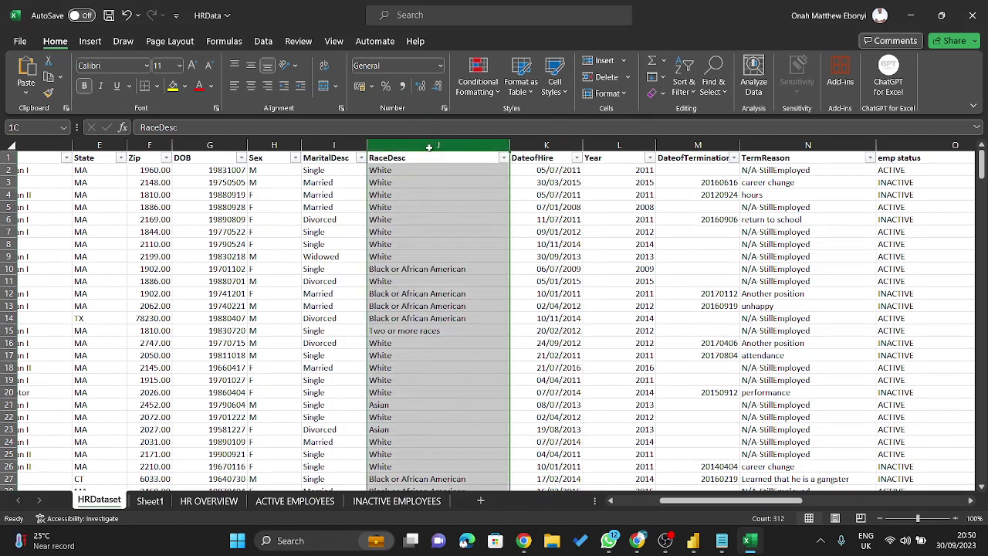
click(557, 146)
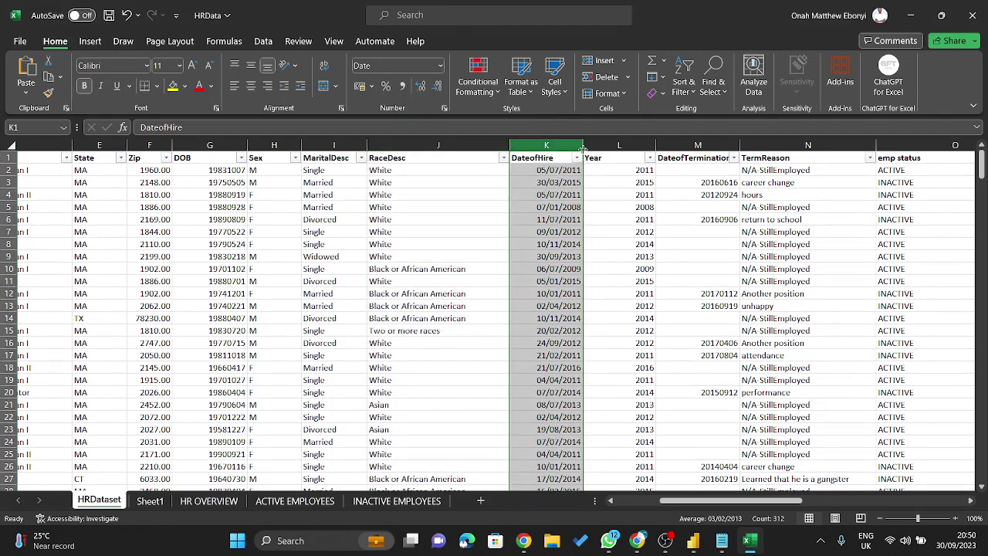
click(628, 146)
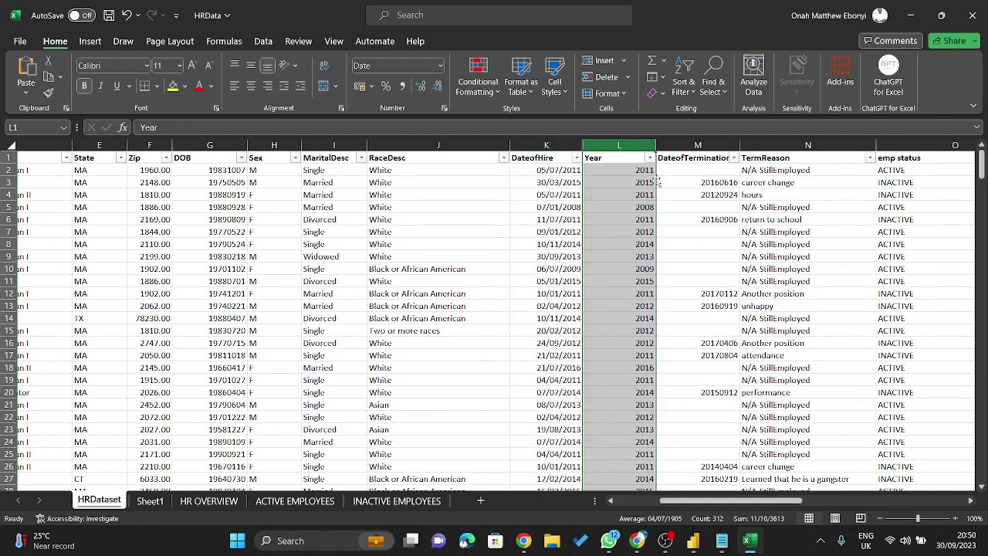
- Highlight the DateofTermination, Year and TermReason columns in turn to review their contents
drag(739, 513, 773, 514)
click(468, 145)
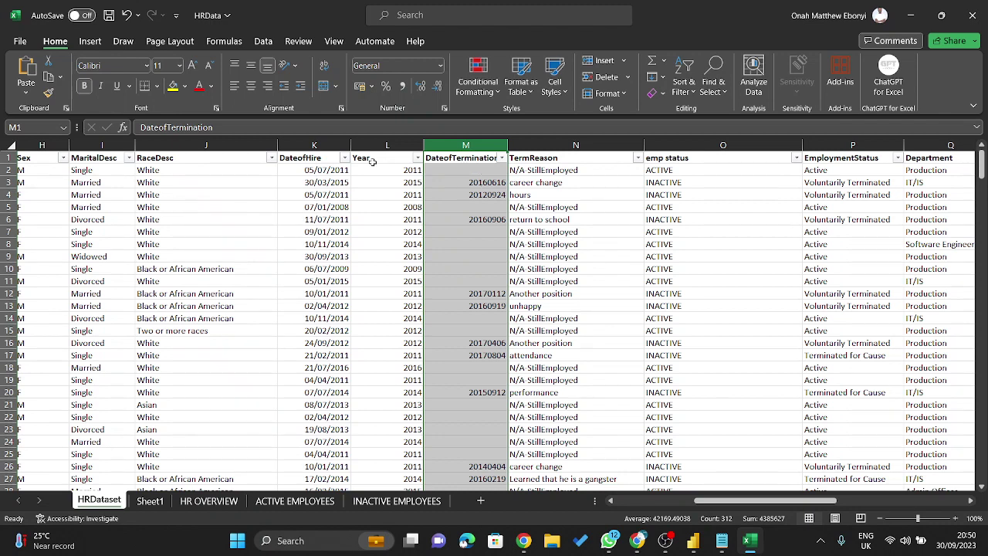
click(389, 145)
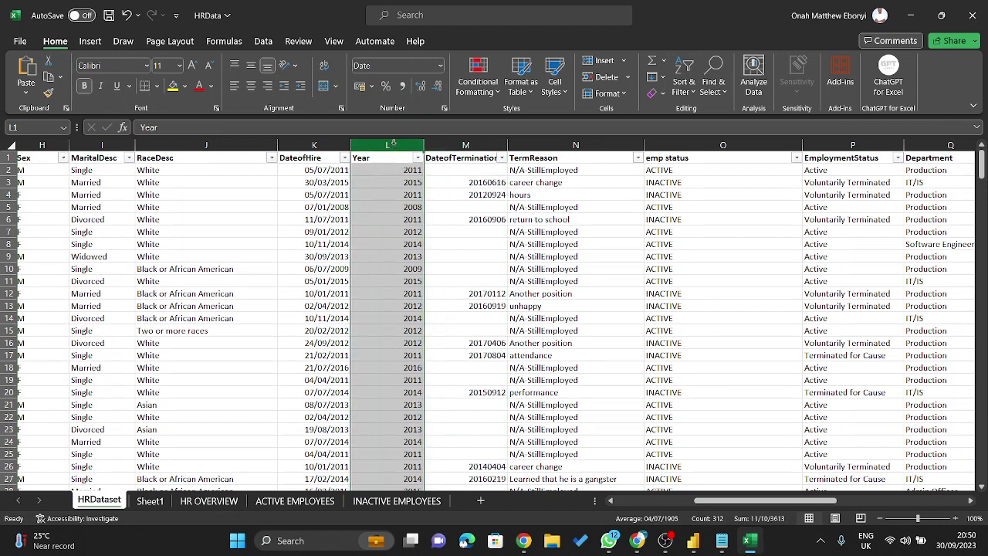
click(463, 146)
click(580, 145)
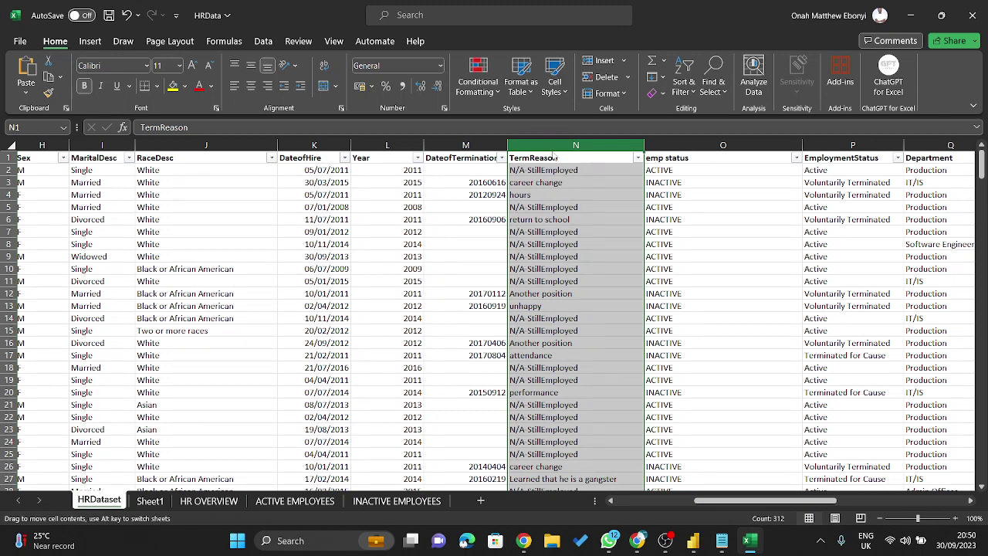
- Point out sample TermReason entries: hours, career change, return to school, attendance, Another position and performance
click(532, 196)
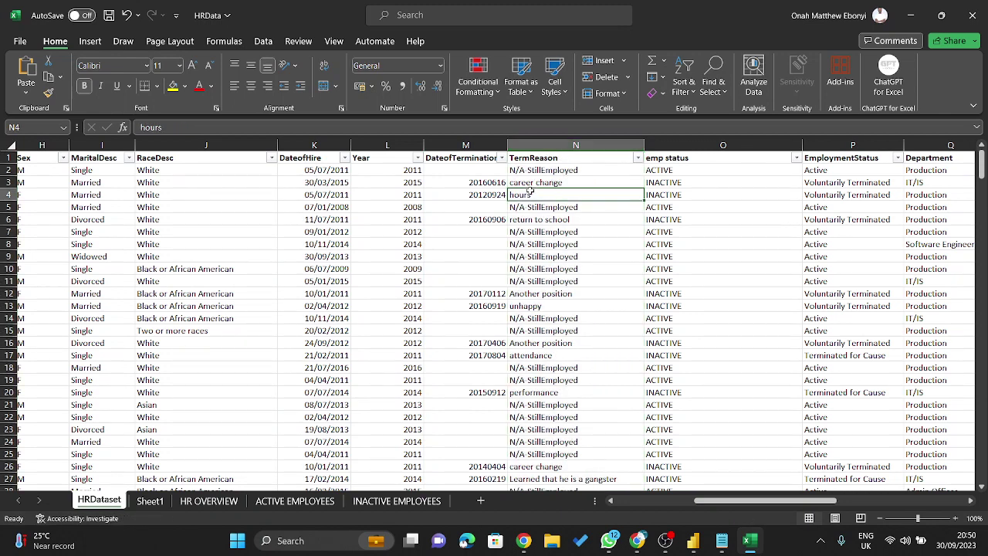
click(538, 183)
click(544, 195)
scroll(561, 216, down, 1)
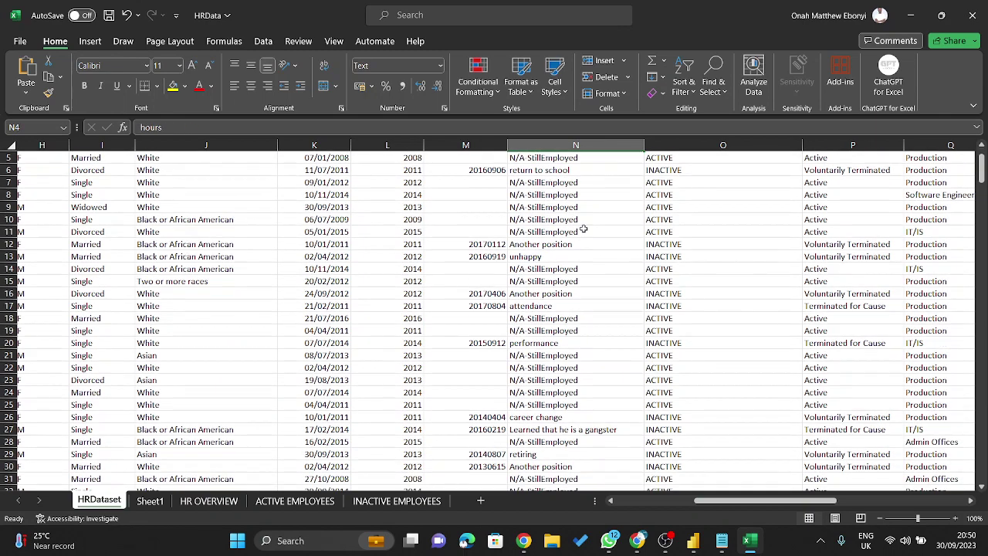
scroll(558, 212, up, 2)
click(558, 221)
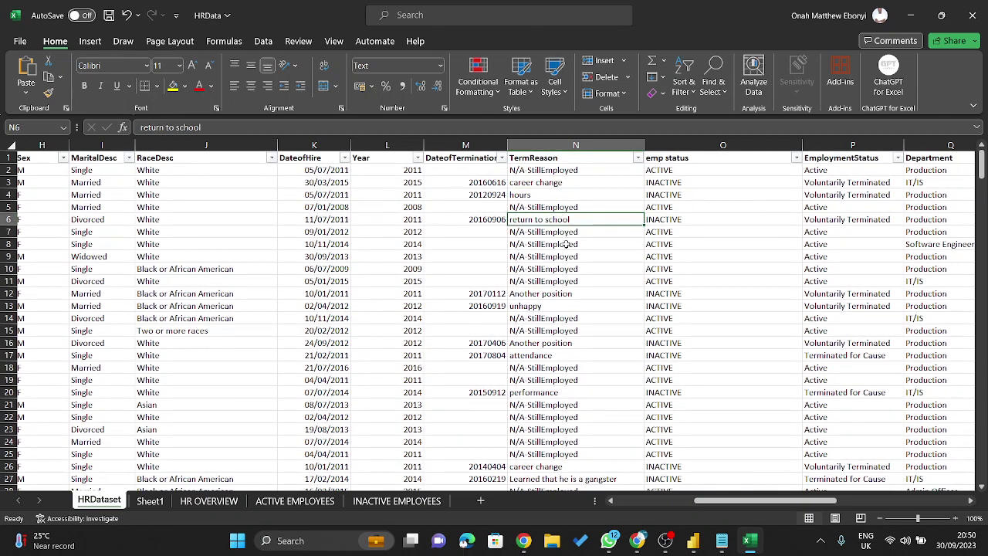
click(551, 355)
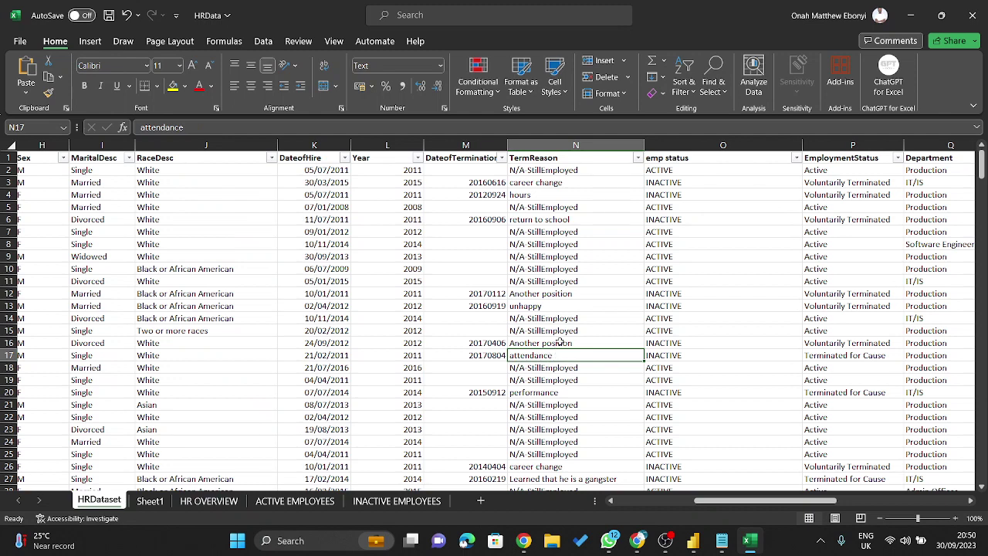
click(561, 342)
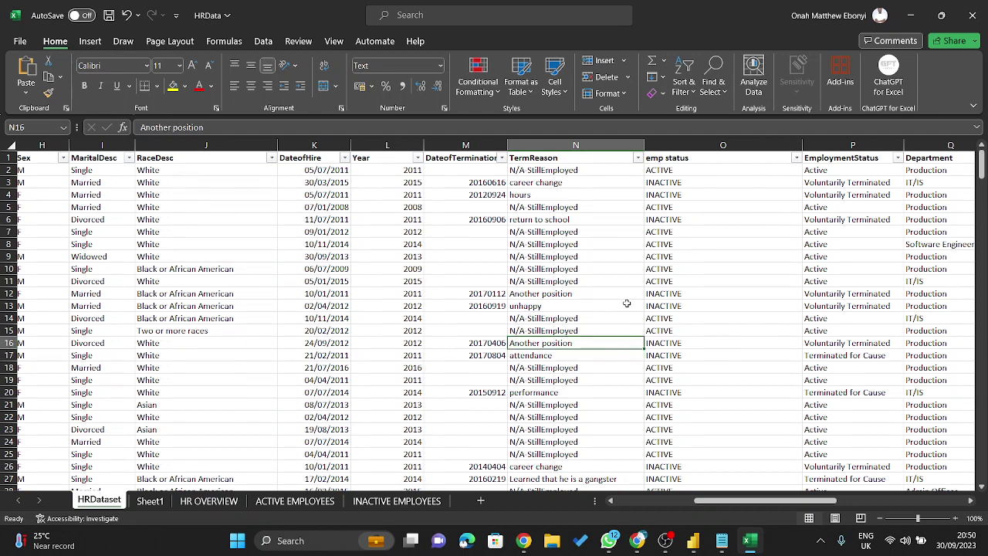
click(534, 392)
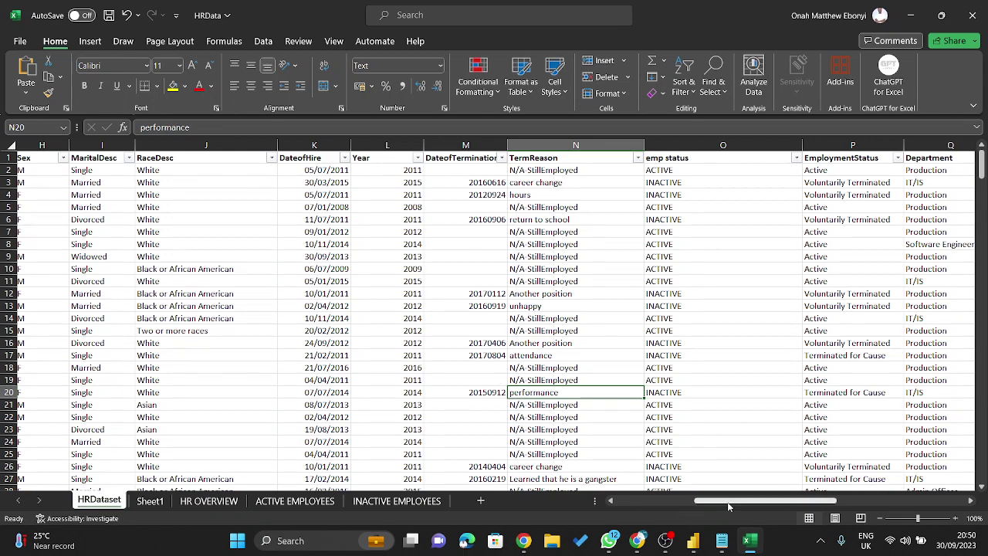
- Highlight the EmploymentStatus column and look through its values down the rows
drag(730, 501, 762, 508)
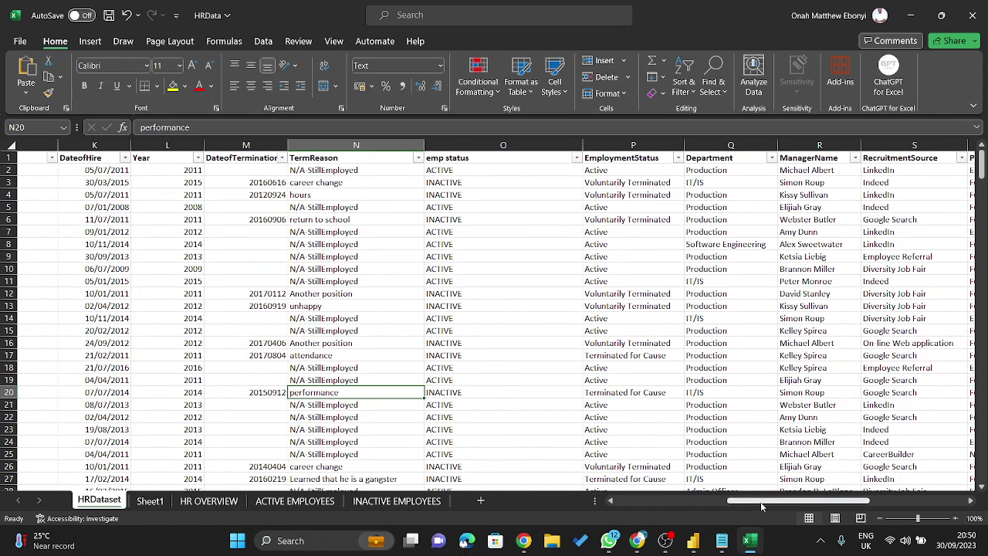
click(621, 160)
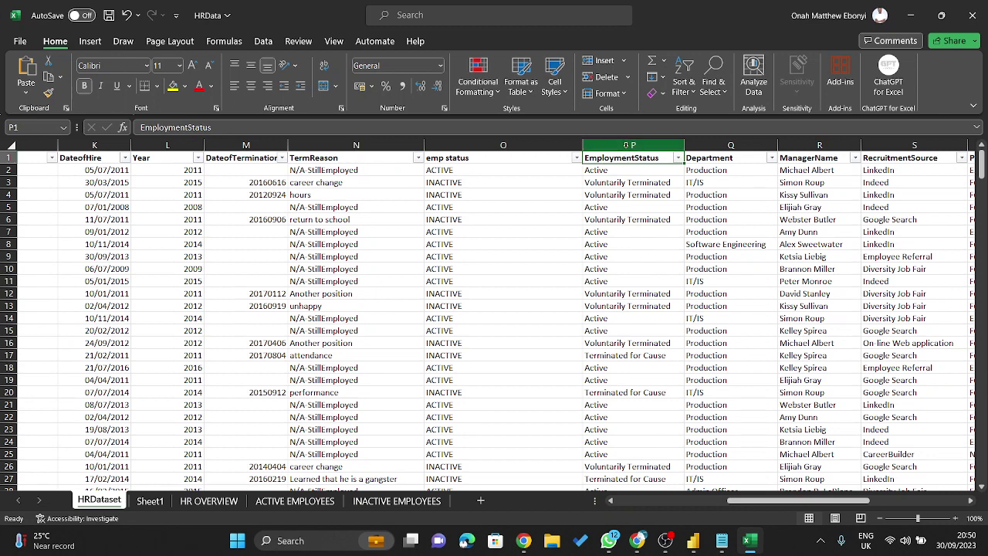
click(626, 146)
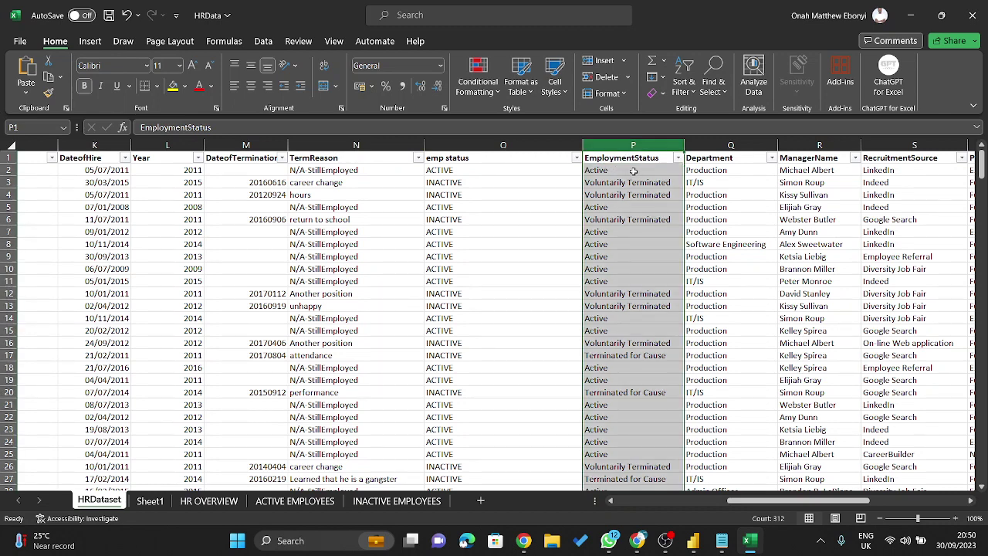
drag(584, 154, 633, 145)
scroll(609, 232, down, 3)
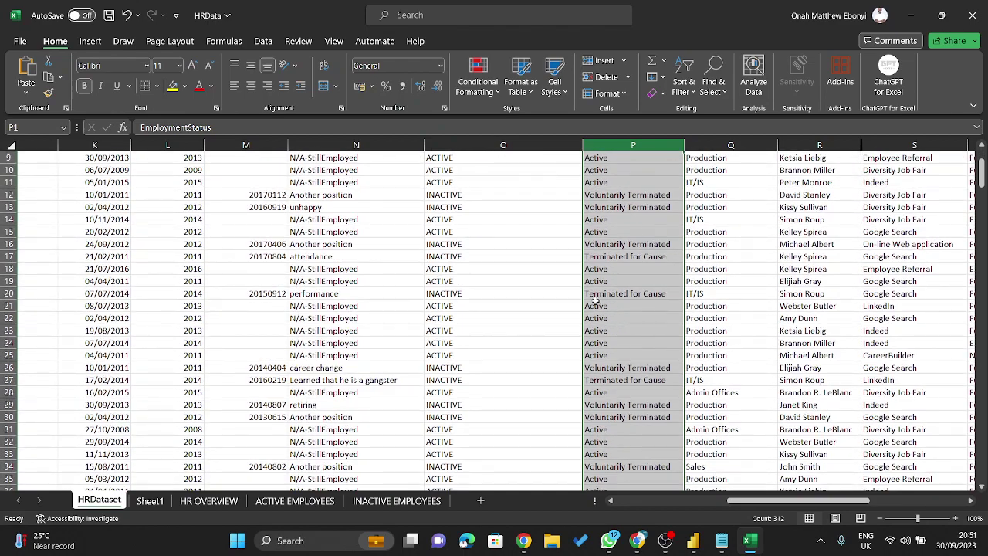
scroll(618, 340, down, 2)
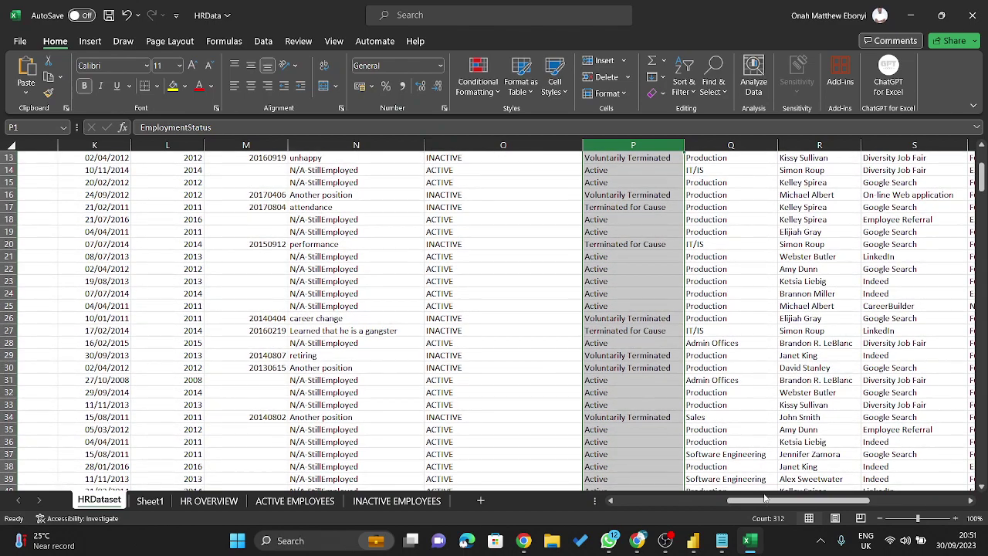
- Highlight the Department column and compare it with the Position column near the start of the dataset
drag(765, 498, 779, 498)
scroll(586, 277, up, 4)
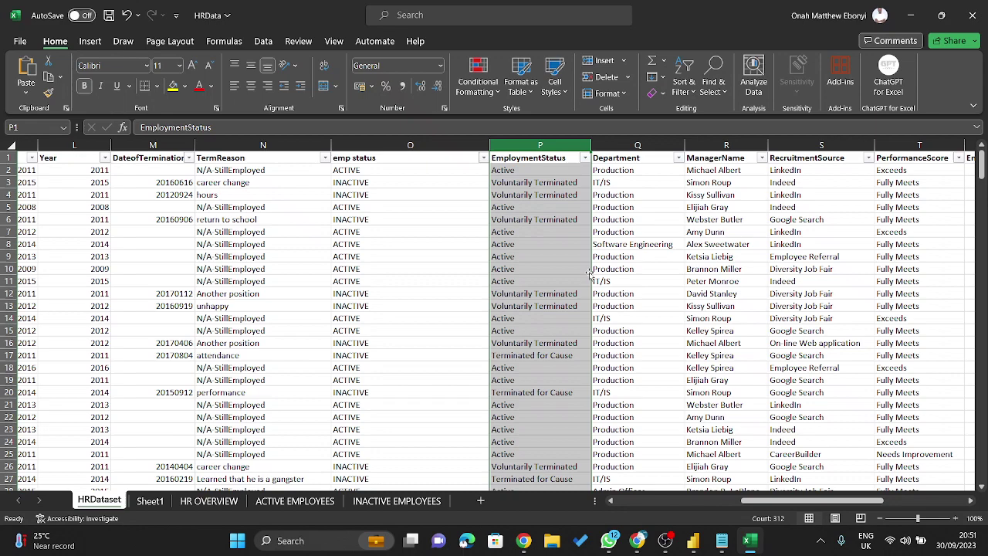
click(638, 146)
click(629, 157)
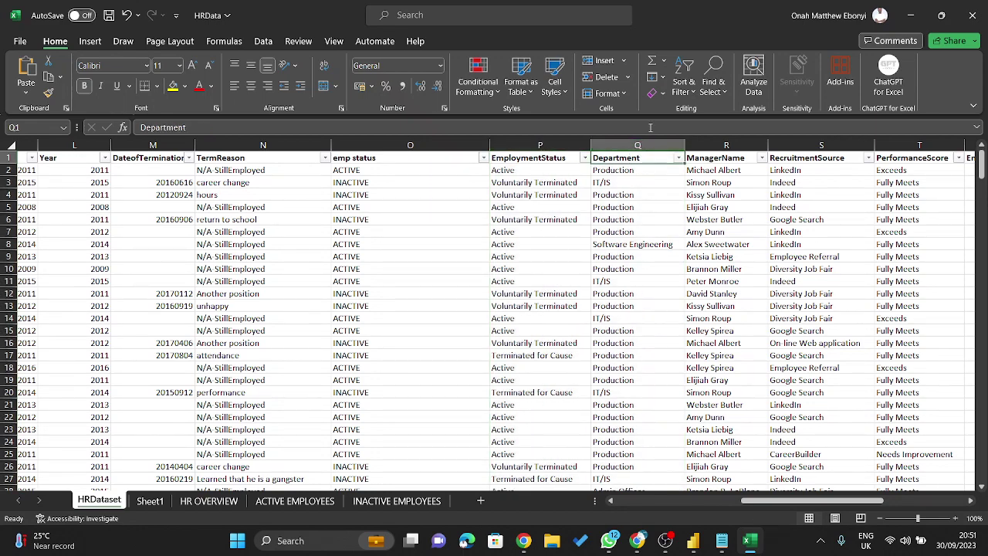
click(637, 146)
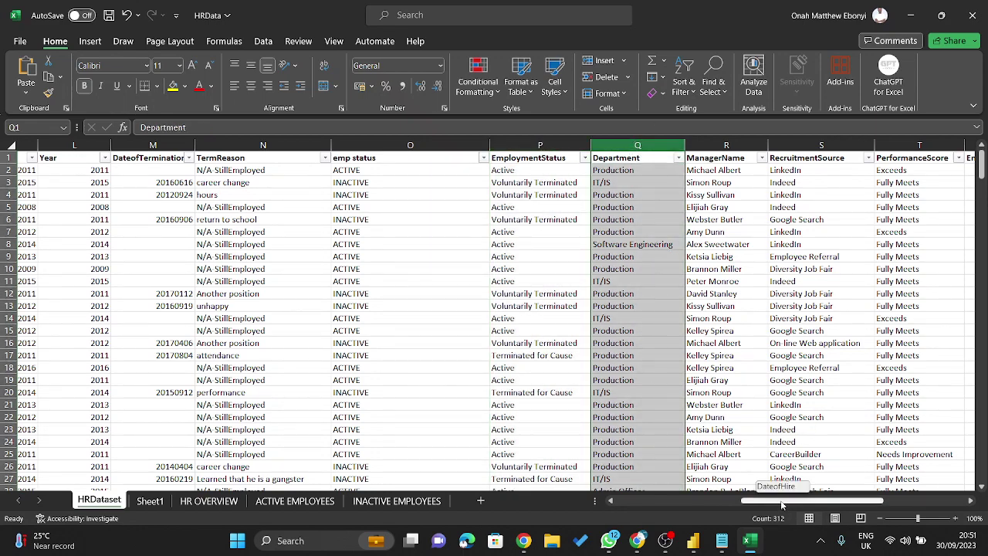
drag(782, 506, 659, 506)
click(261, 147)
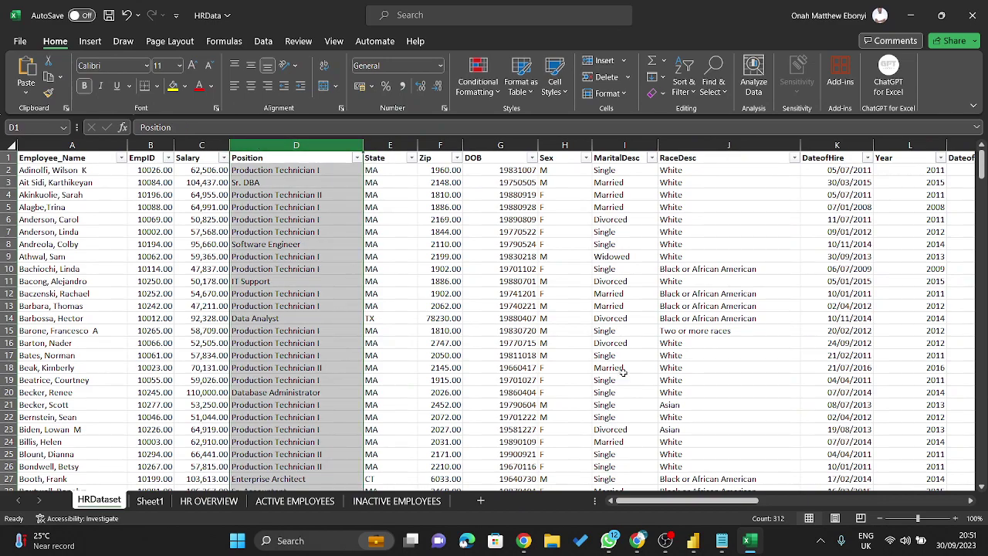
drag(782, 500, 820, 498)
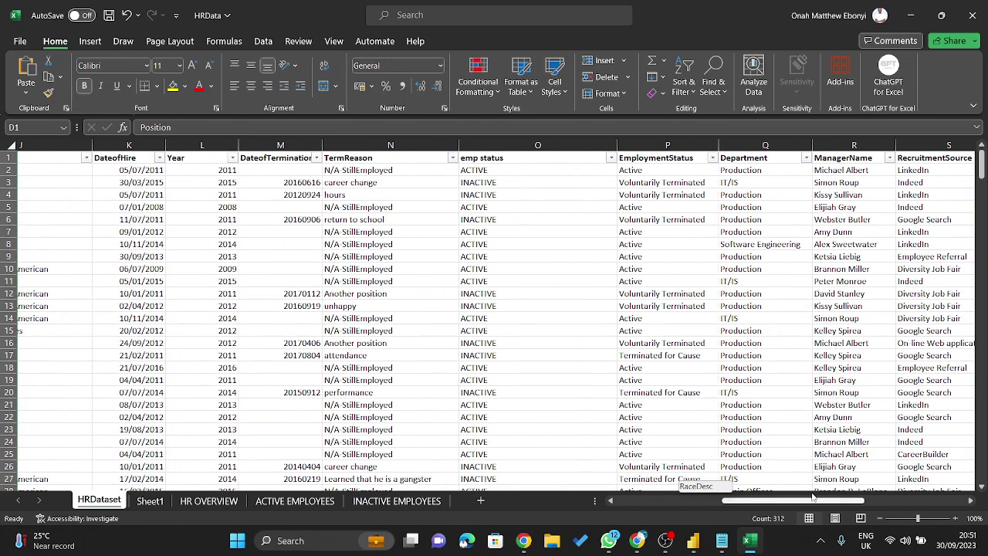
click(766, 147)
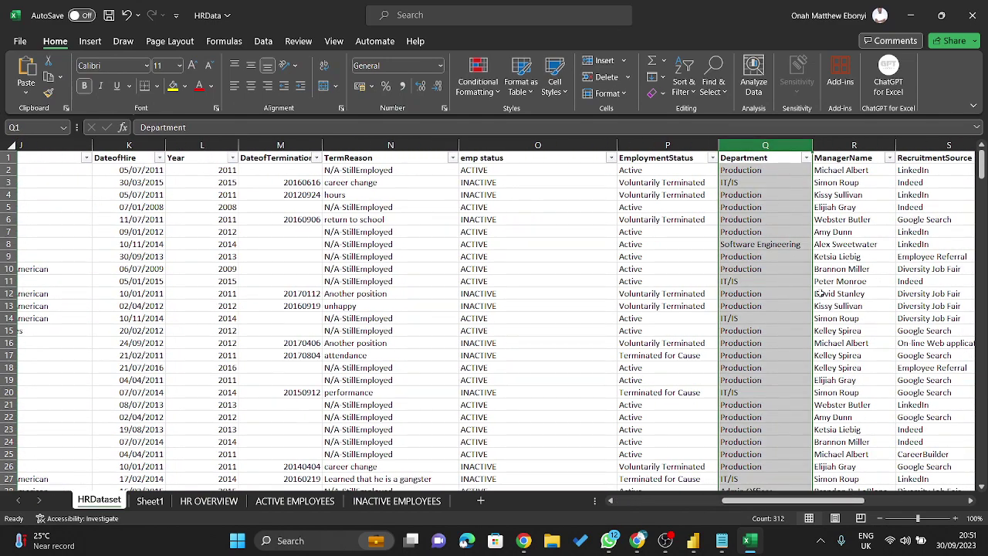
- Highlight the ManagerName and RecruitmentSource columns one after the other to review their contents
drag(820, 499, 867, 499)
click(590, 145)
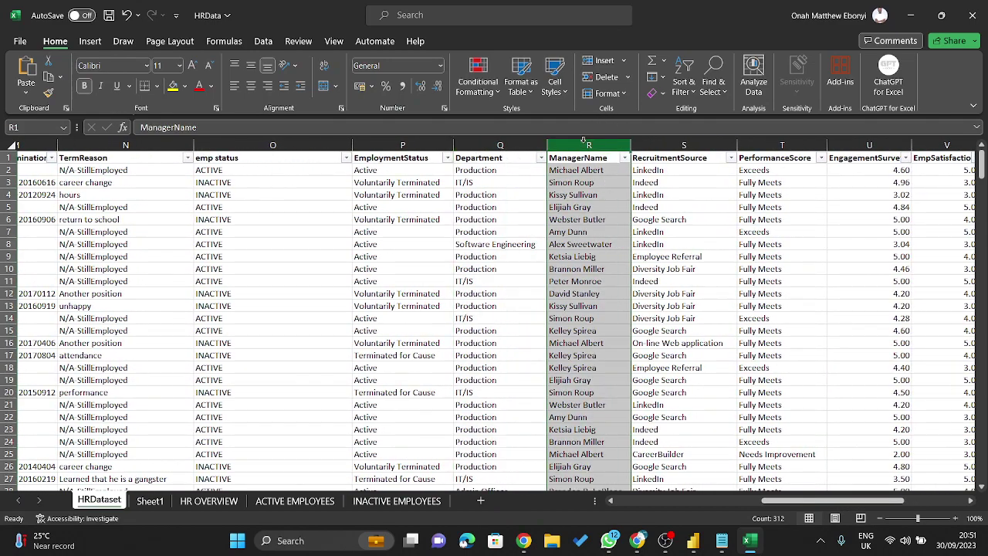
click(681, 145)
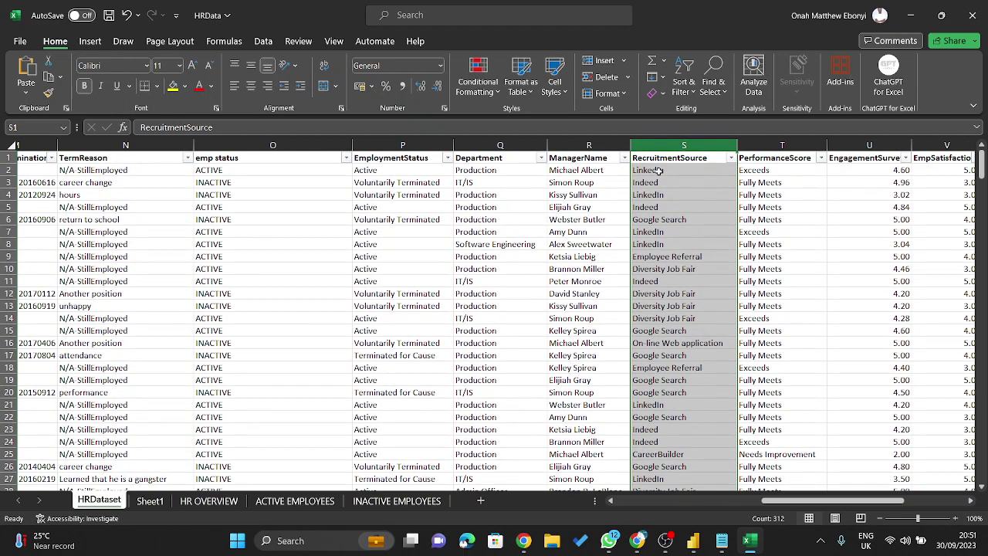
- Examine the list of filter values in the RecruitmentSource column without applying a filter
click(731, 158)
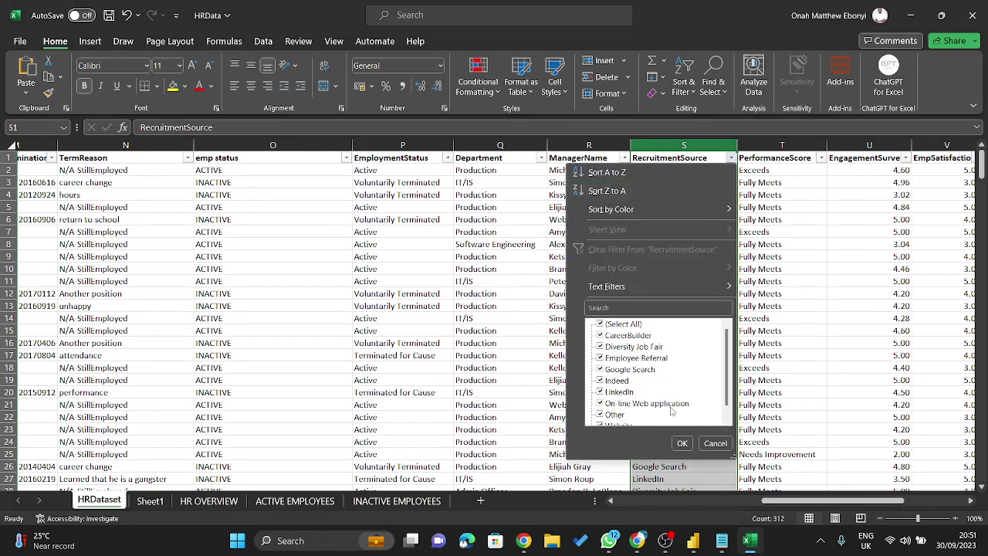
scroll(666, 381, down, 1)
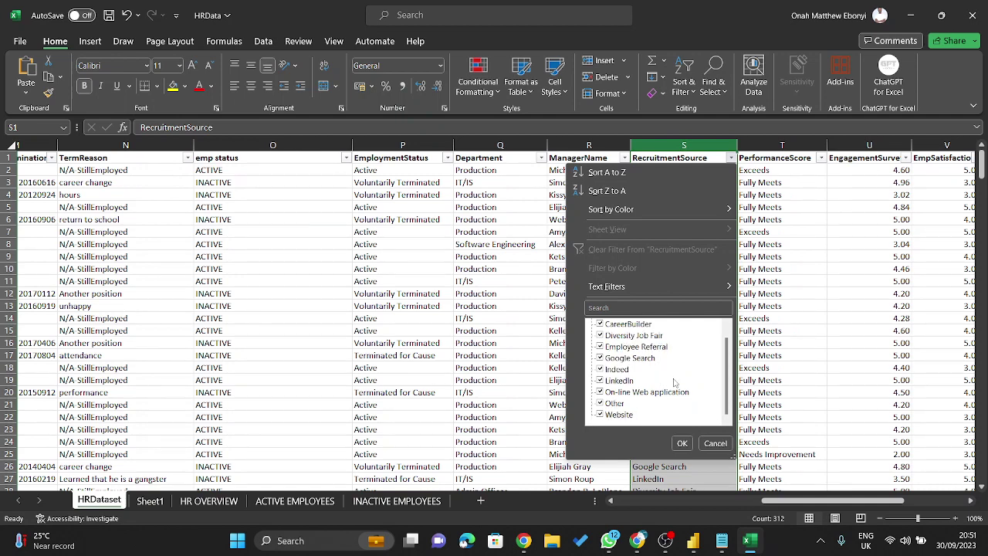
scroll(674, 381, up, 1)
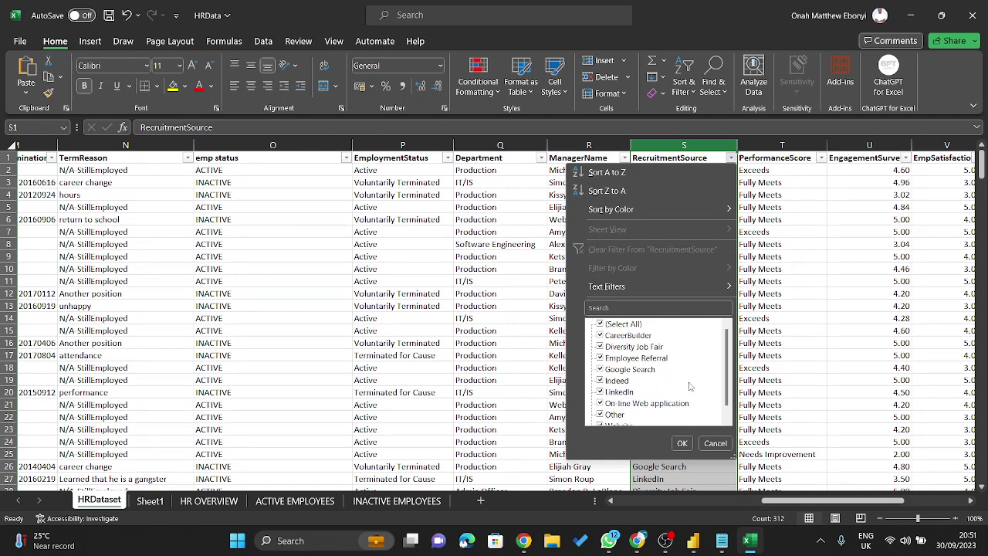
click(716, 443)
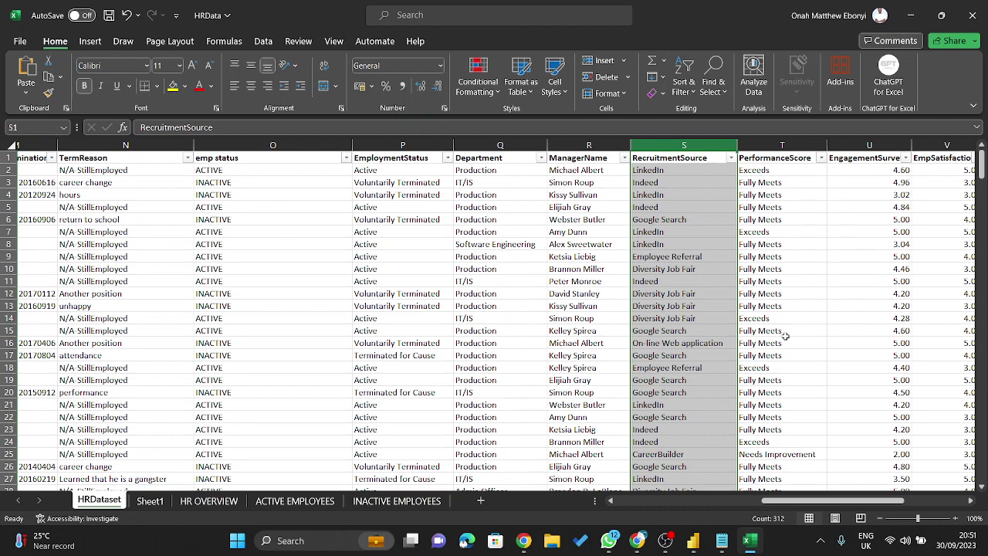
- Highlight the PerformanceScore column and examine its filter values without applying a filter
click(746, 145)
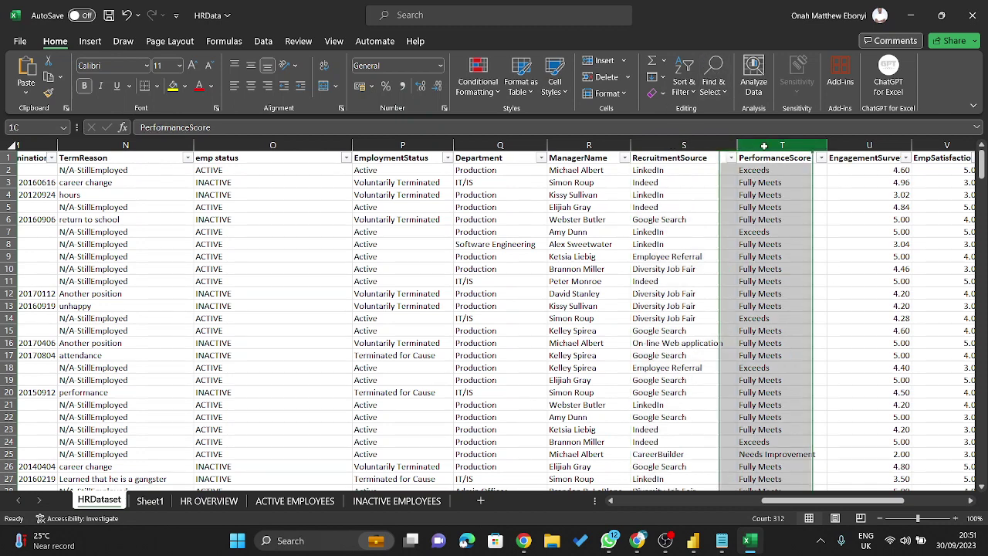
click(822, 158)
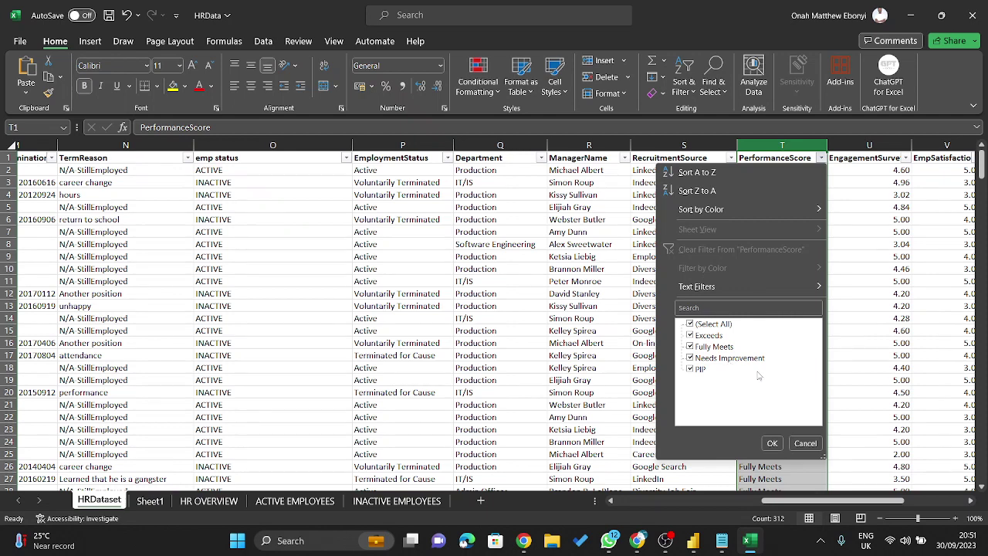
click(805, 443)
- Highlight the EngagementSurvey column and look through its filter values to the end without applying a filter
click(878, 146)
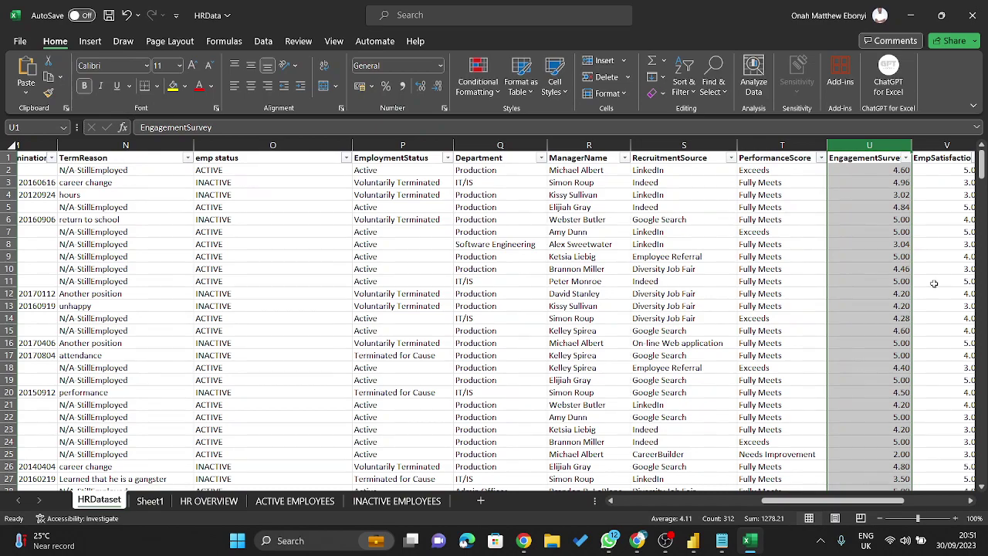
drag(883, 500, 920, 480)
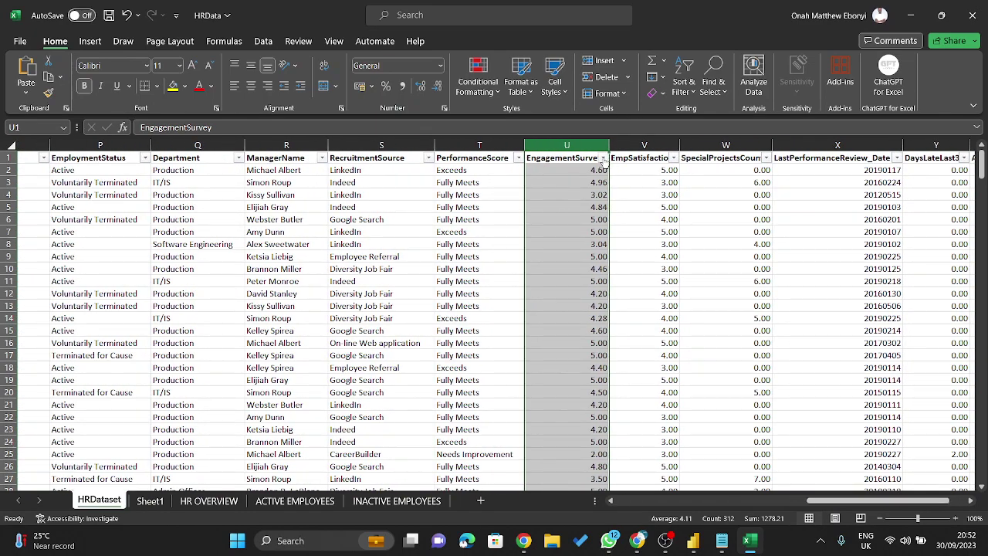
click(602, 158)
scroll(508, 340, down, 10)
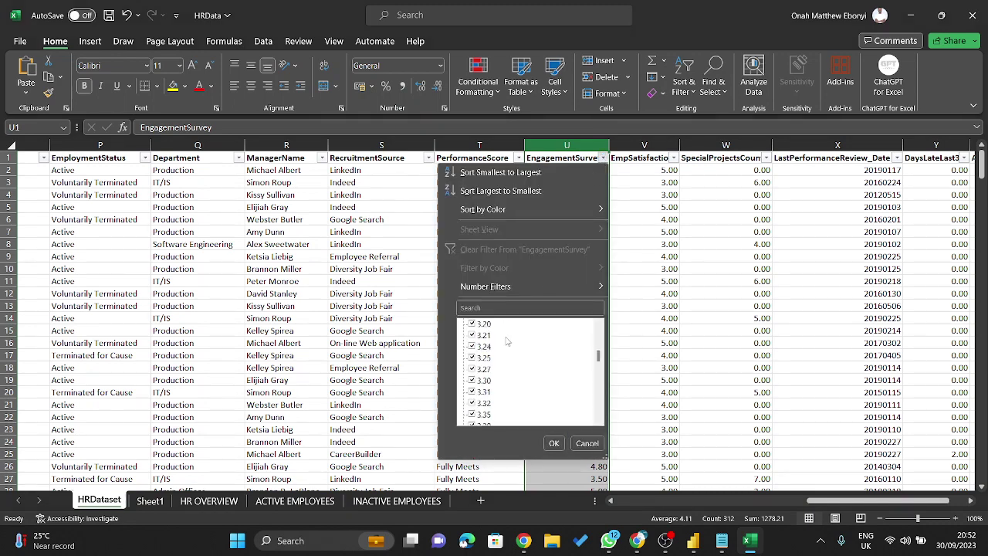
scroll(509, 337, down, 15)
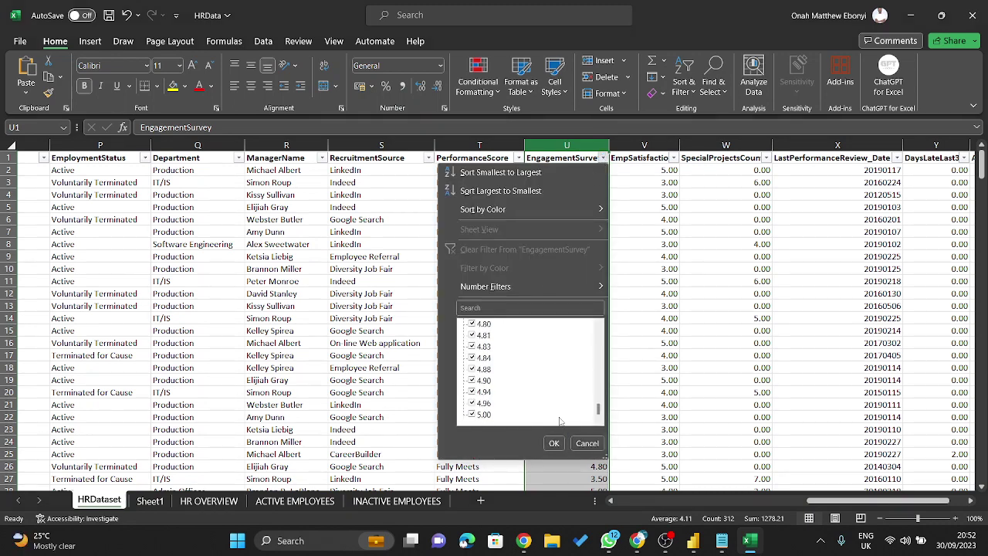
click(587, 444)
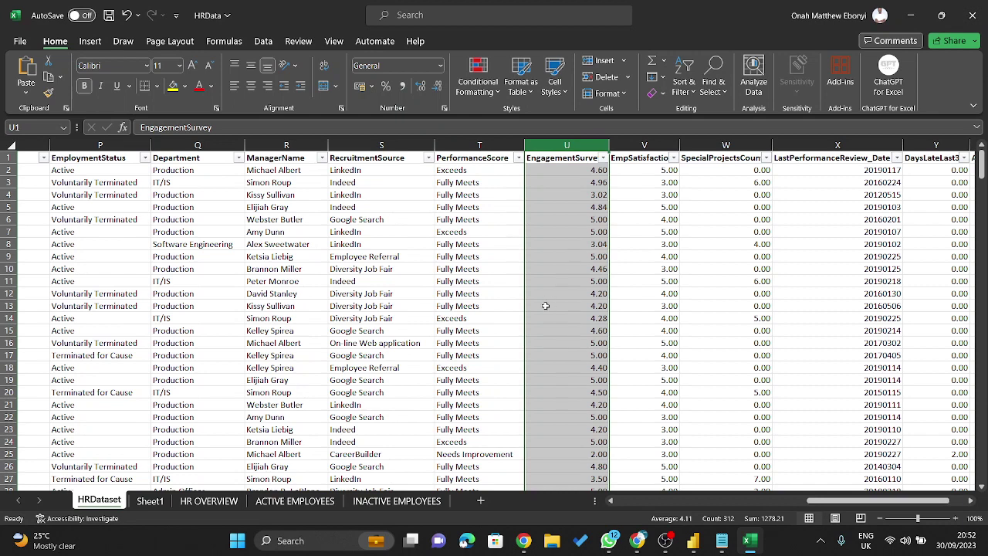
- Widen the EmpSatisfaction column to fit its header and examine its filter values without applying a filter
click(660, 145)
drag(682, 145, 717, 145)
click(674, 157)
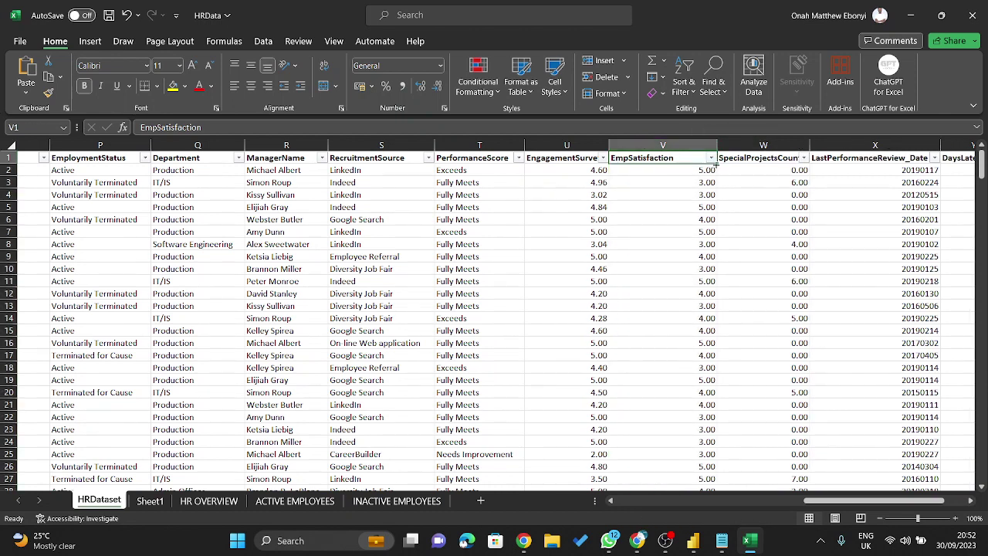
click(711, 158)
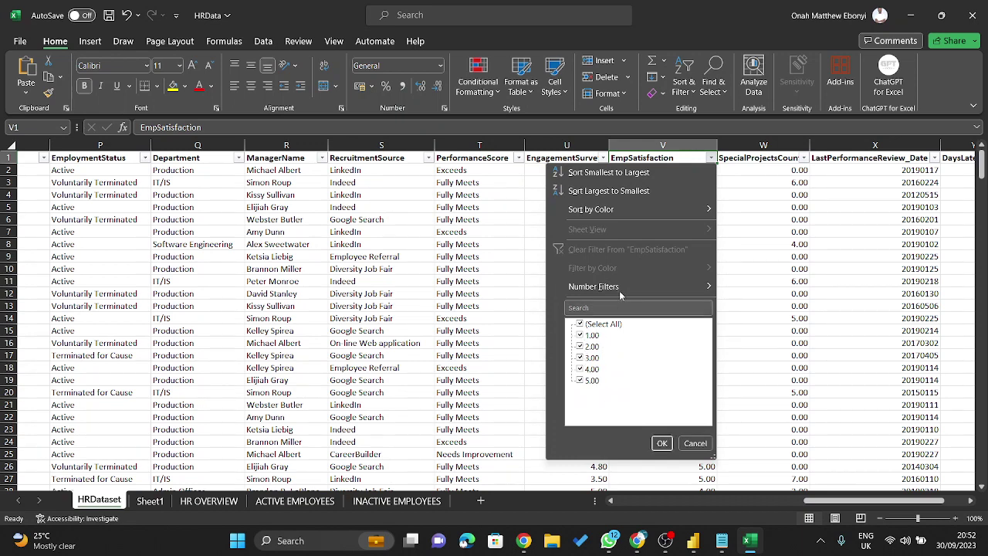
click(696, 444)
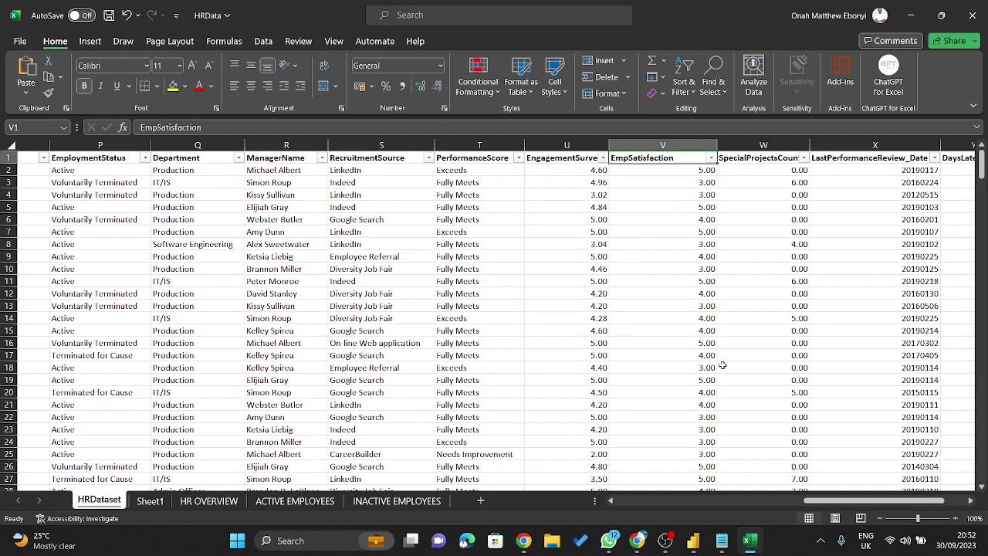
- Highlight the SpecialProjectsCount column and examine its filter values without applying a filter
click(787, 160)
click(784, 164)
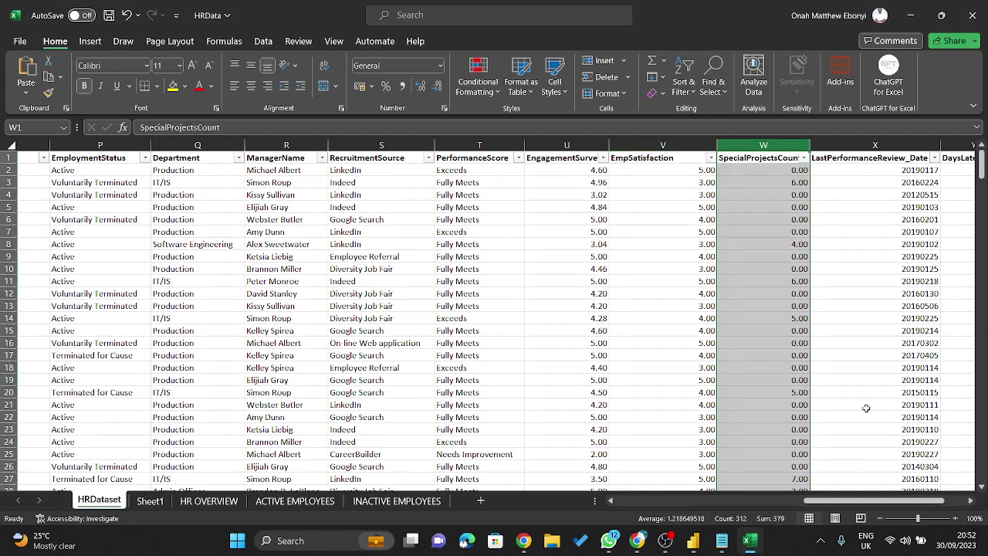
click(804, 158)
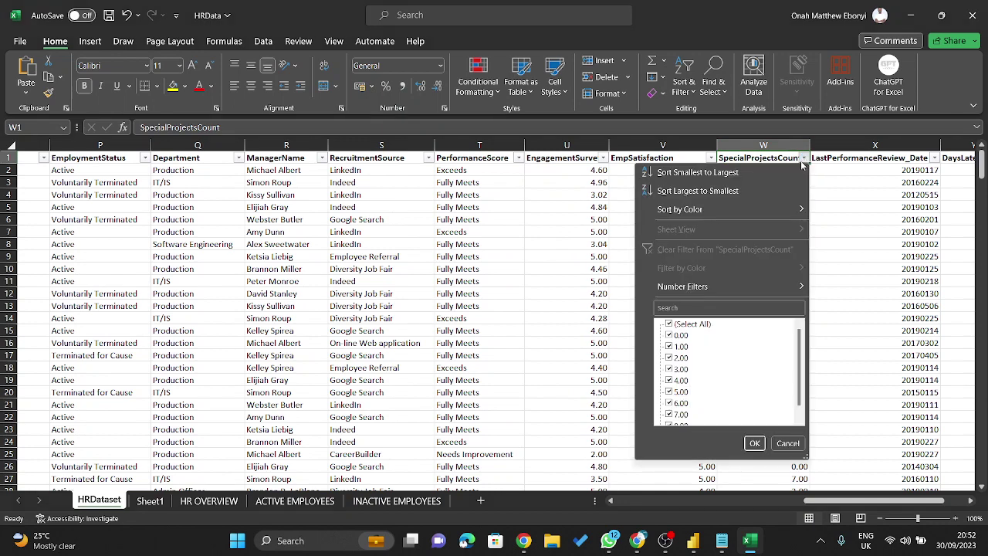
click(755, 156)
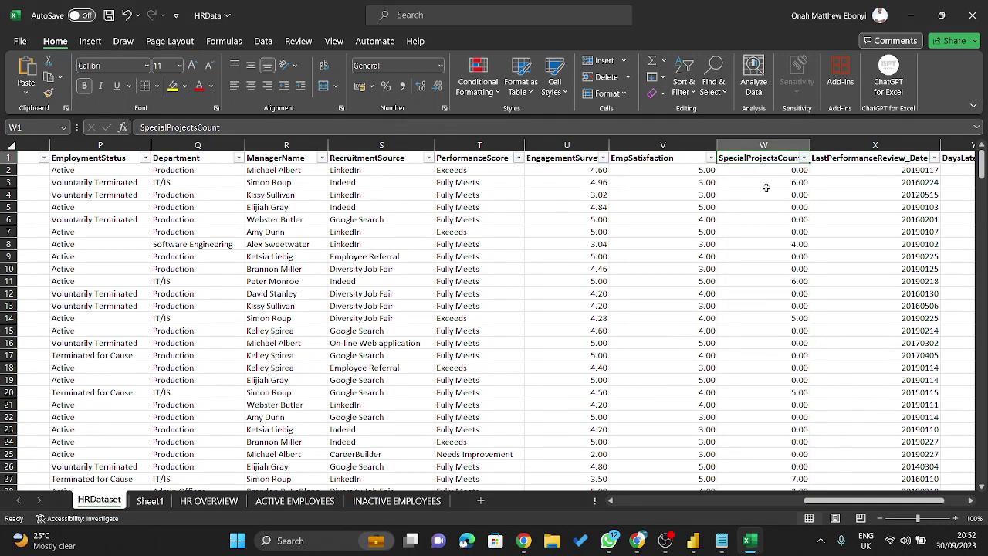
scroll(764, 193, down, 10)
scroll(759, 201, up, 10)
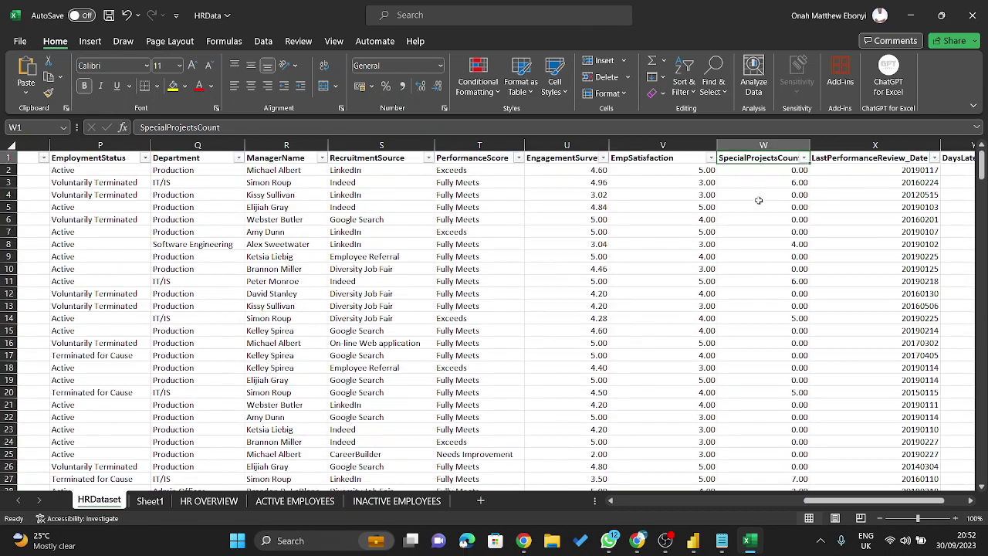
- Go through the SpecialProjectsCount values down to cell W11 and highlight the LastPerformanceReview_Date column
click(768, 145)
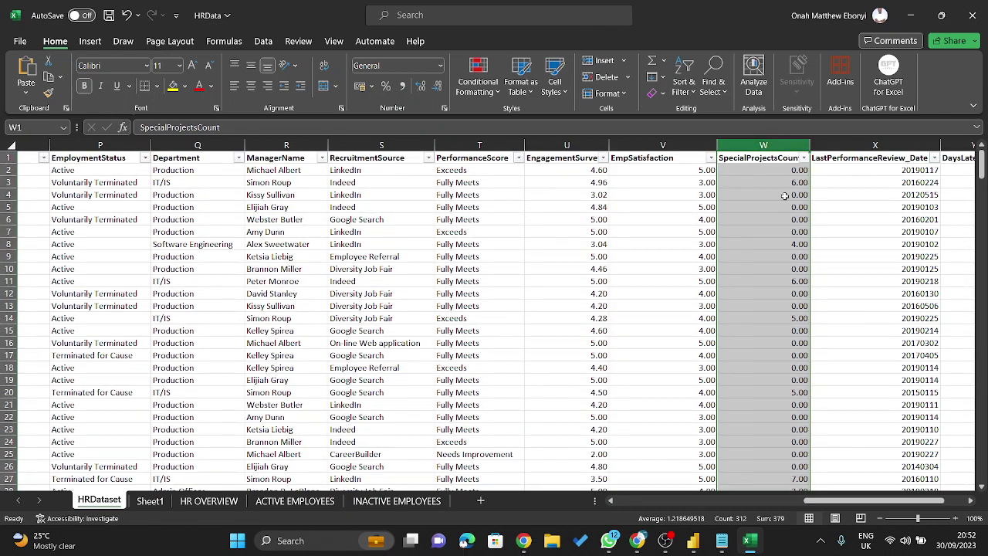
click(790, 244)
key(Down)
key(Down)
key(Down)
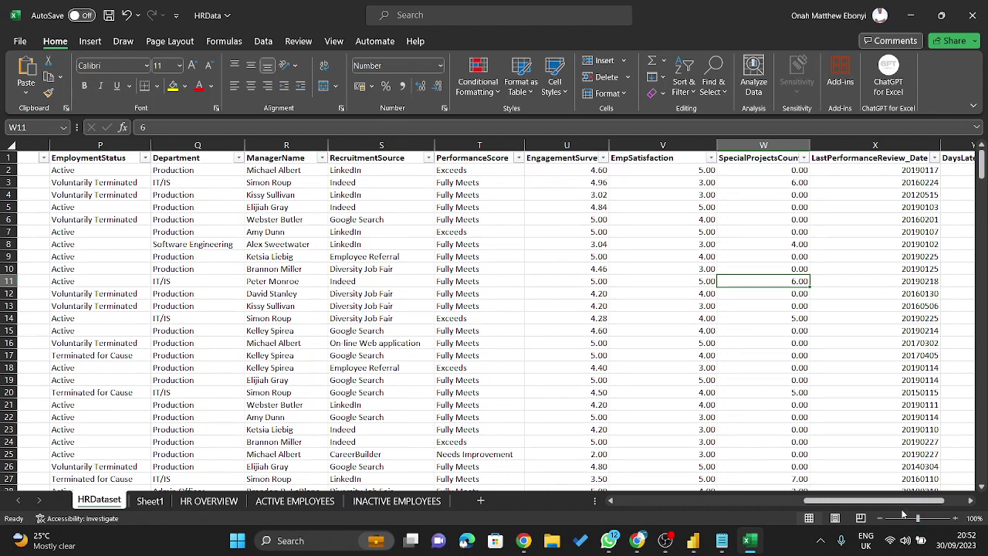
drag(907, 500, 927, 500)
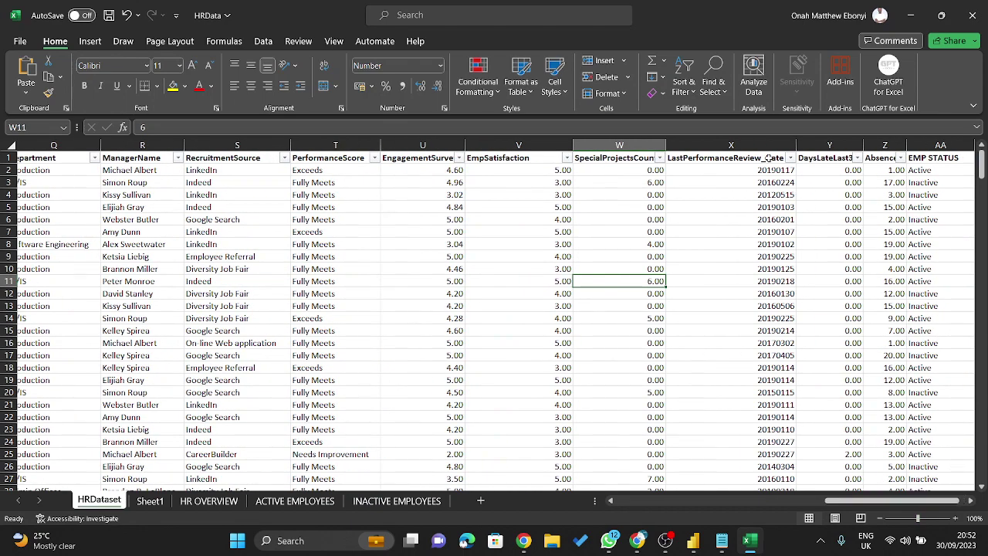
click(769, 146)
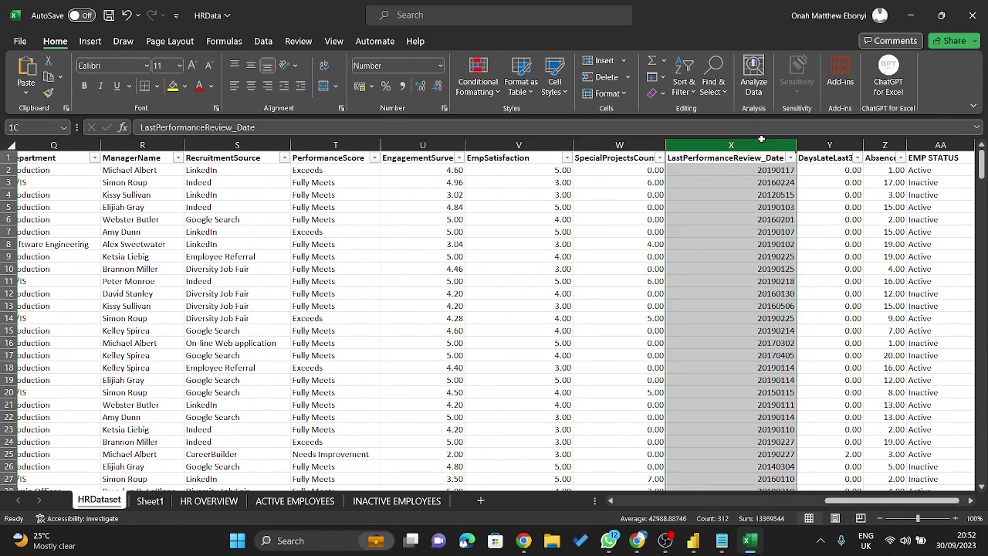
- Fit the DaysLateLast30 column's width to its header and look through the column's values
click(838, 146)
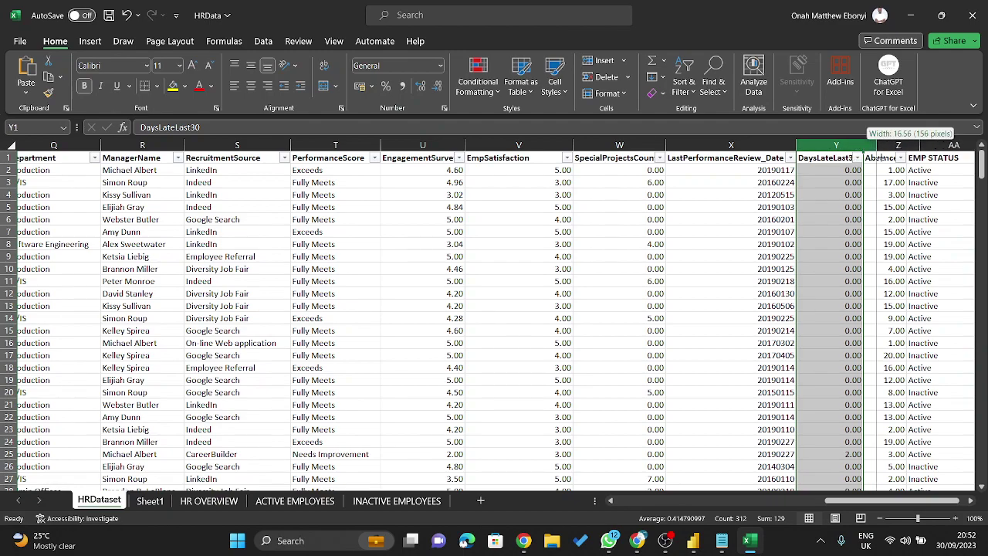
double_click(865, 146)
scroll(858, 228, down, 10)
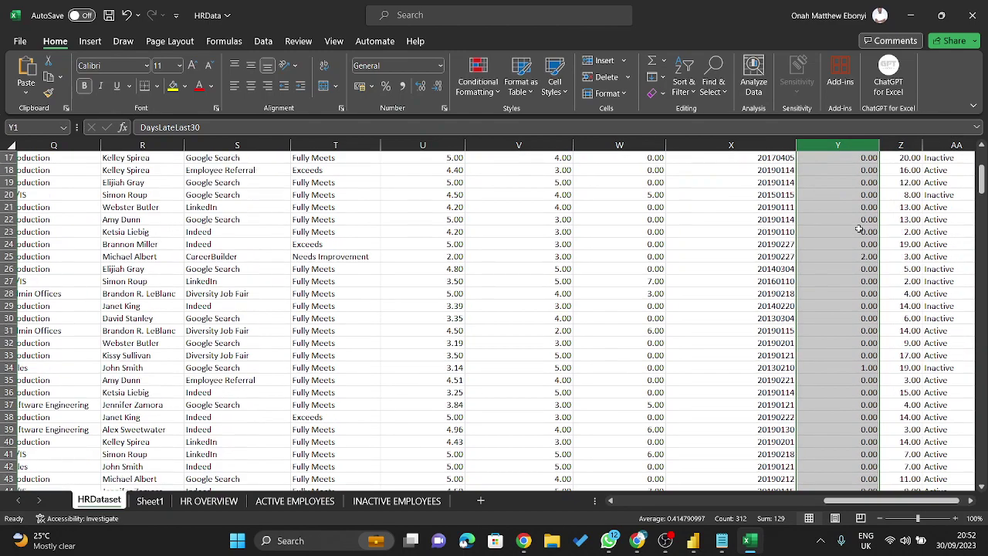
scroll(859, 227, up, 10)
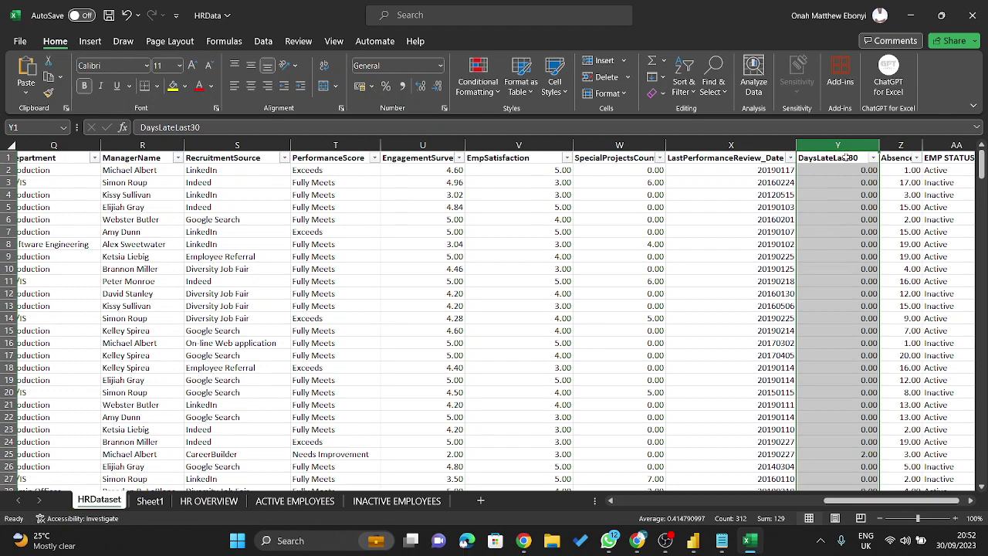
click(846, 158)
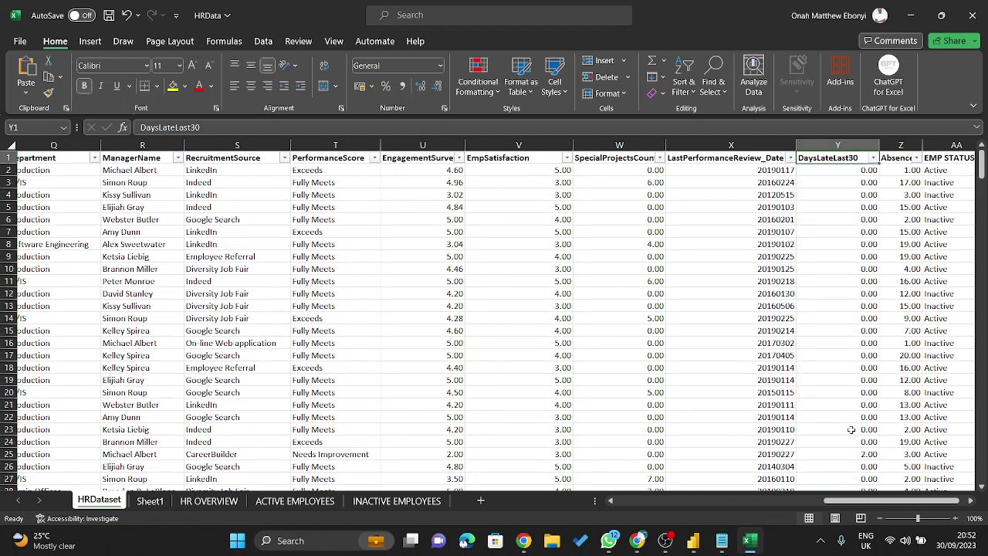
scroll(851, 430, down, 8)
click(857, 146)
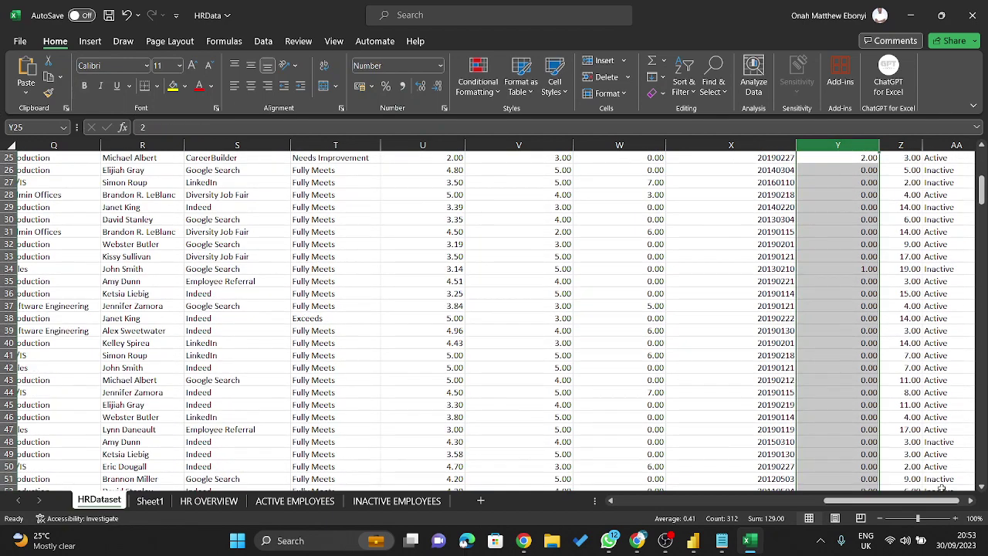
- Highlight the Absences and EMP STATUS columns one after the other and look through the employee status values
scroll(919, 432, right, 1)
scroll(888, 270, up, 8)
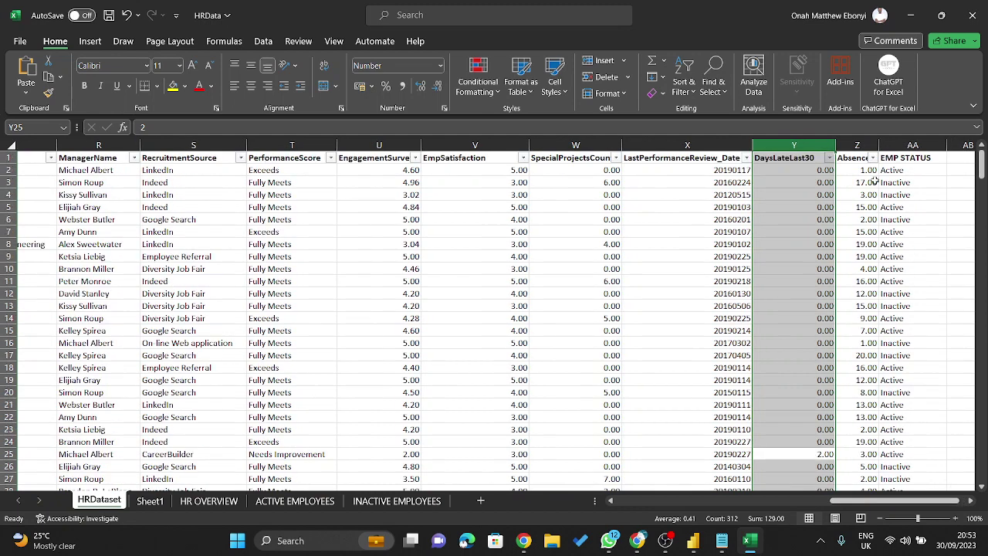
click(860, 144)
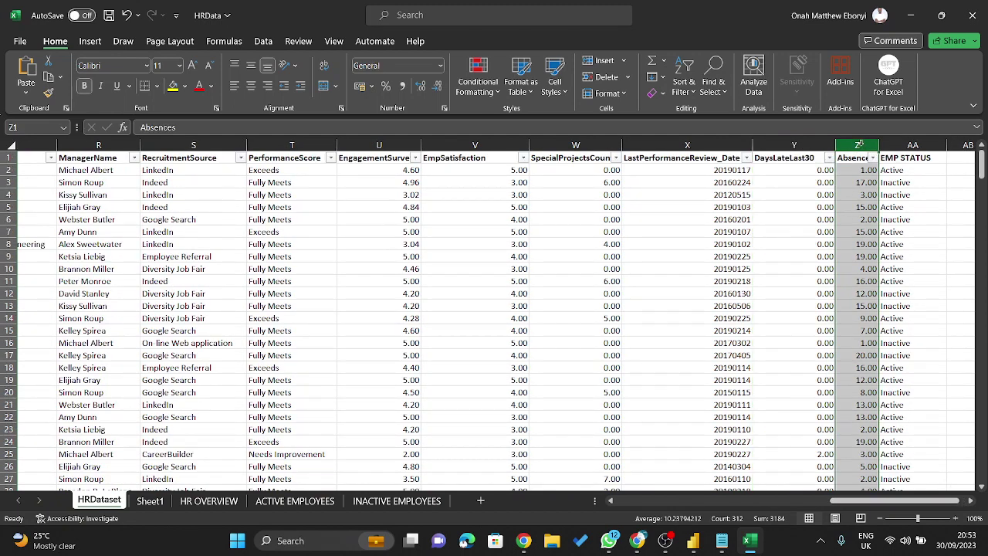
click(904, 145)
scroll(909, 162, down, 15)
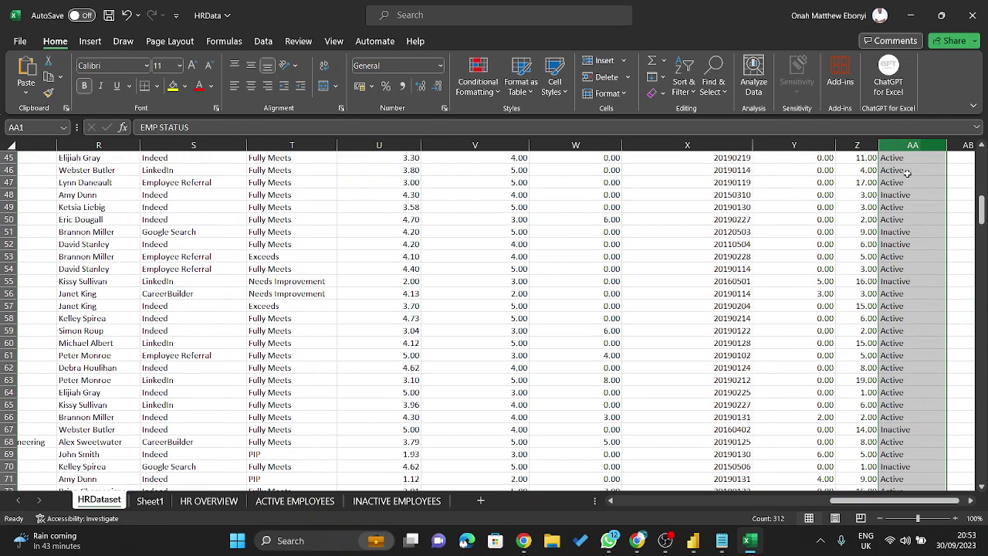
scroll(909, 173, down, 20)
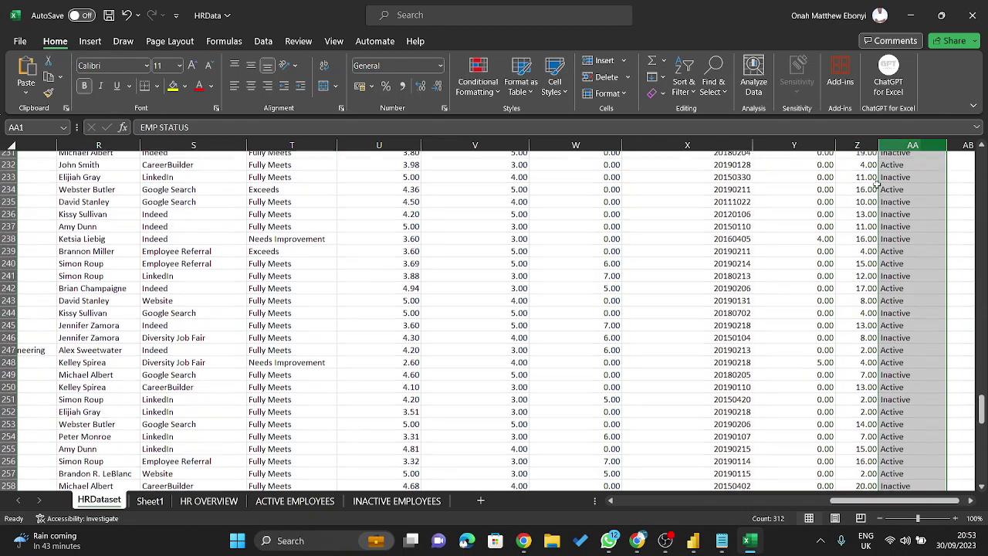
- Delete the Sheet1, HR OVERVIEW, ACTIVE EMPLOYEES and INACTIVE EMPLOYEES sheets together, keeping only HRDataset
right_click(99, 500)
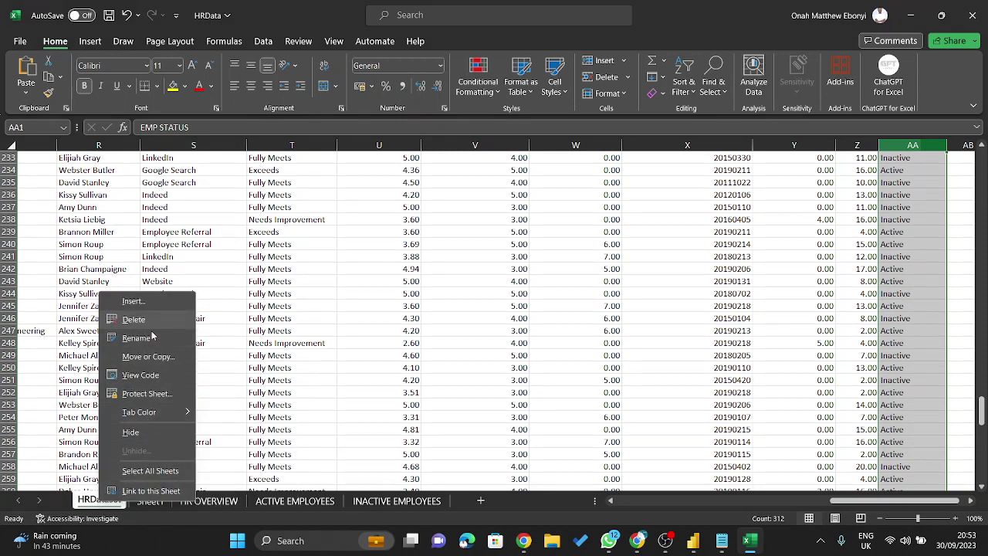
click(368, 514)
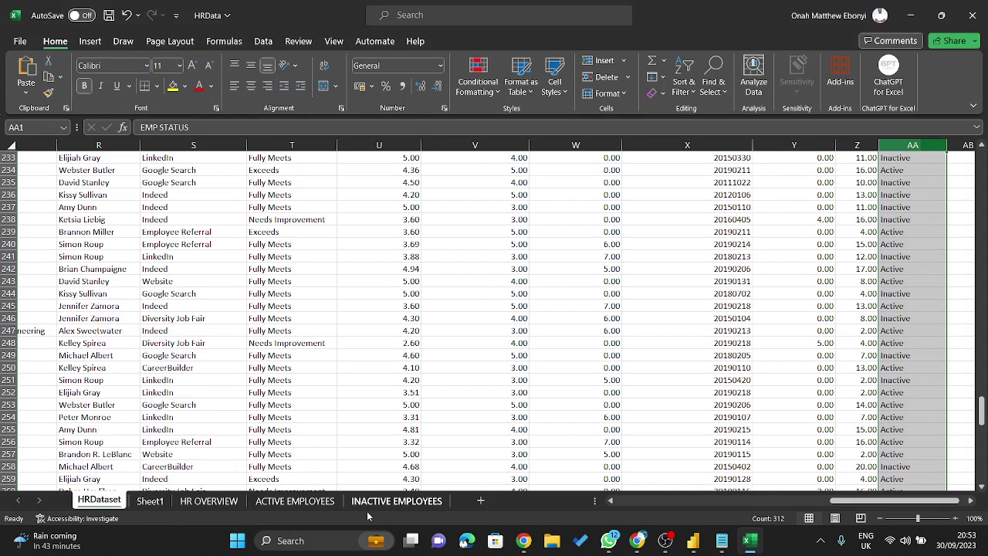
click(371, 501)
ctrl+click(324, 501)
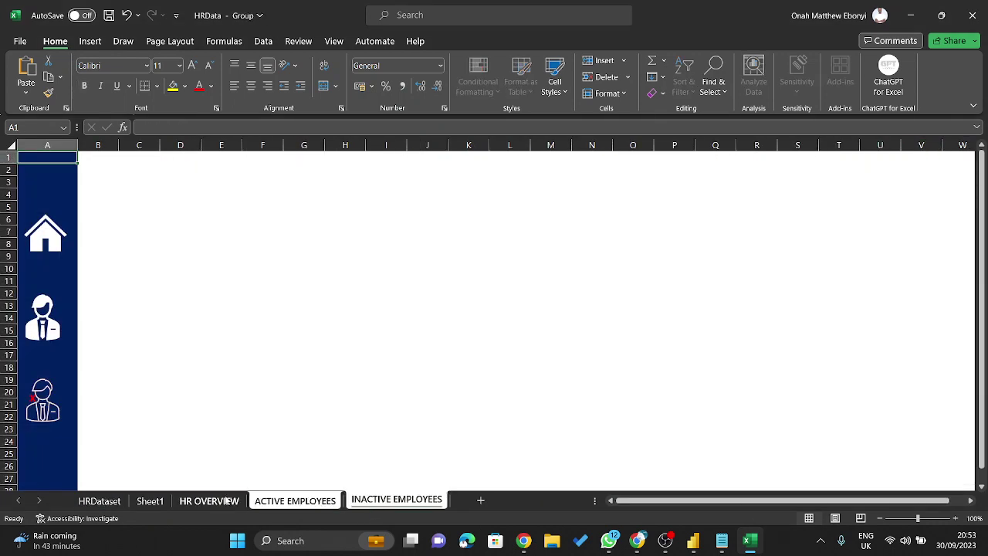
ctrl+click(213, 502)
ctrl+click(148, 503)
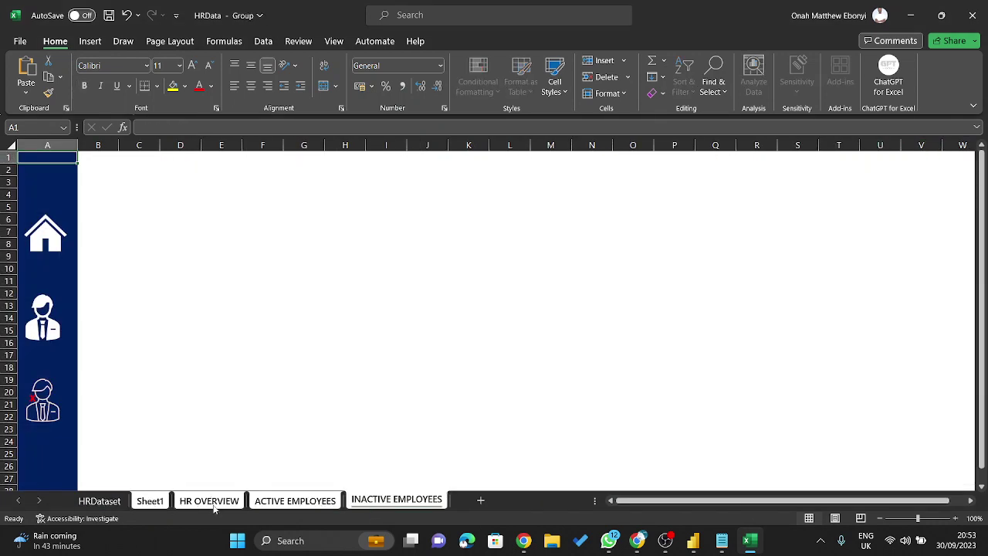
right_click(214, 503)
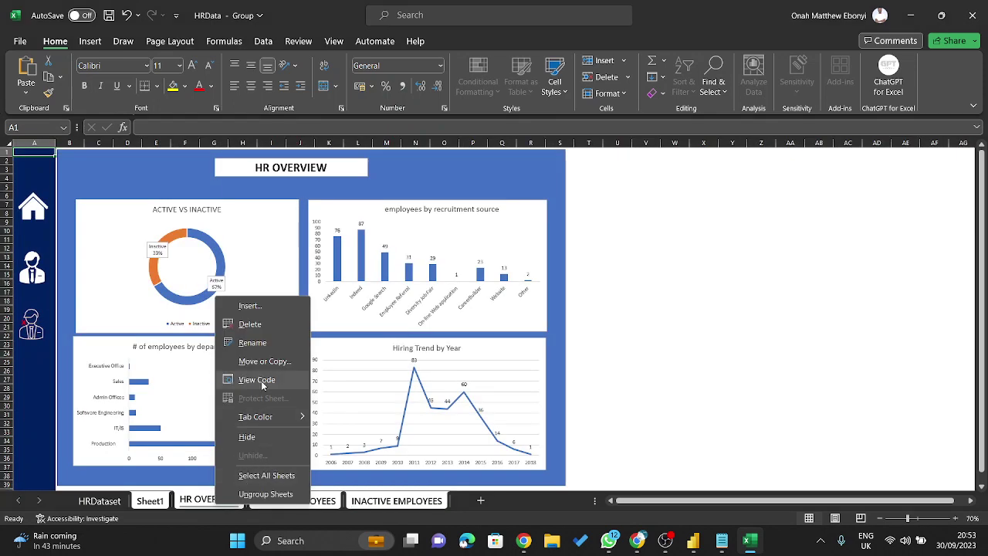
click(274, 325)
click(473, 305)
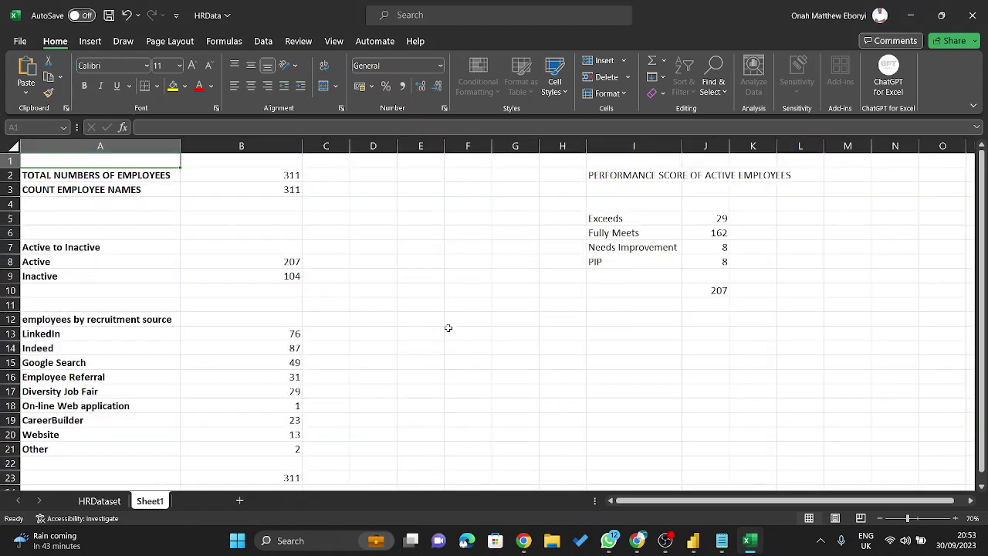
- Clear the entire contents of the EMP STATUS column (AA) at the end of the HRDataset sheet
scroll(602, 322, up, 20)
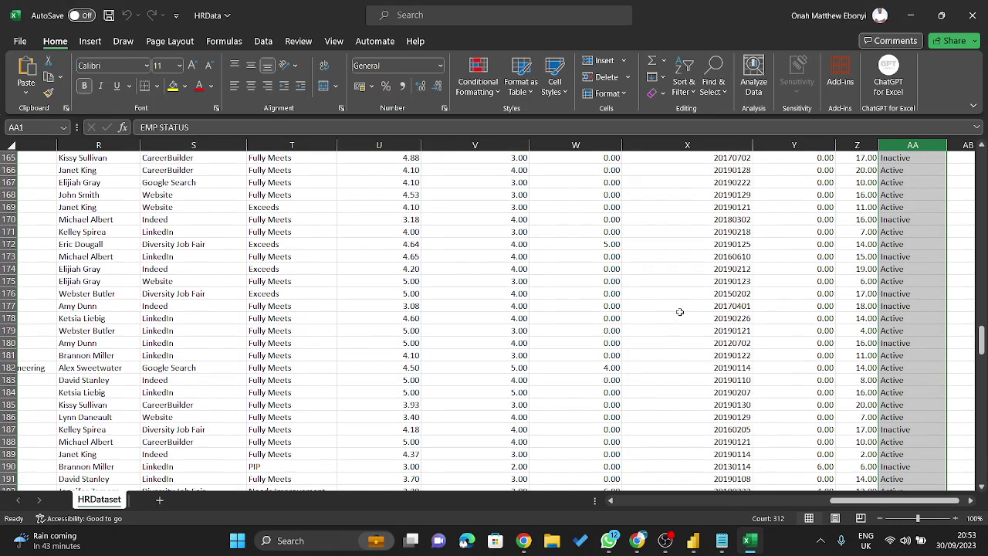
scroll(685, 329, up, 5)
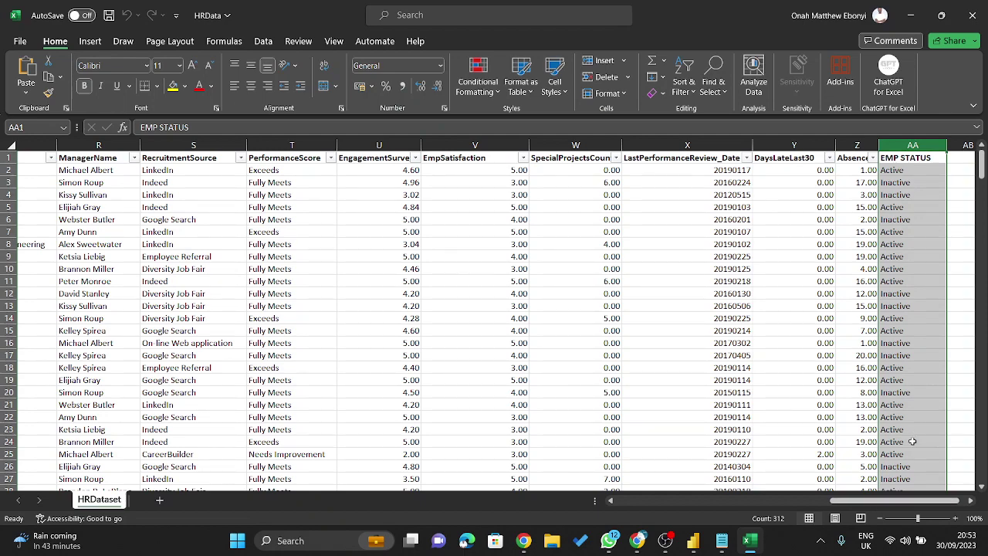
key(Delete)
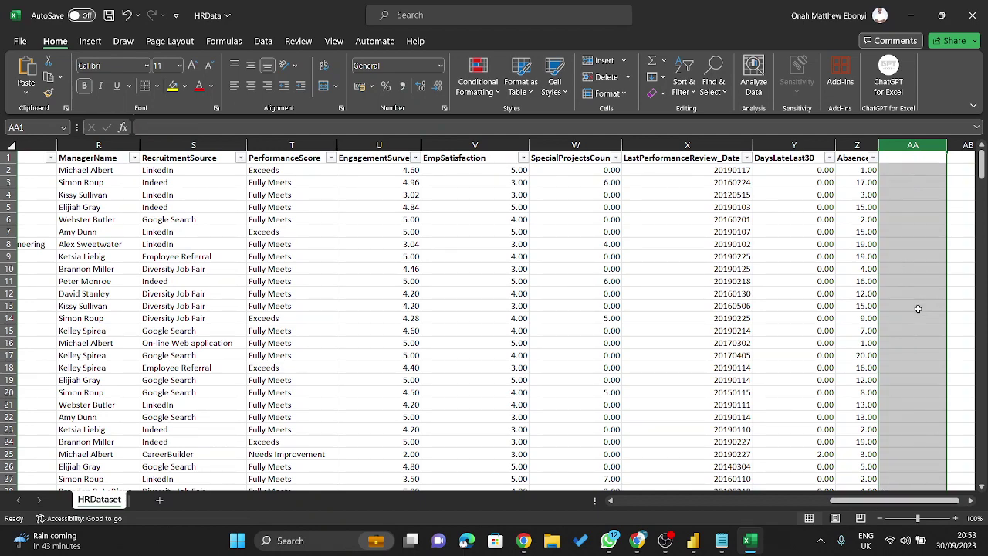
- Clear the entire contents of the emp status column (O) between TermReason and EmploymentStatus
drag(862, 507, 731, 506)
click(682, 145)
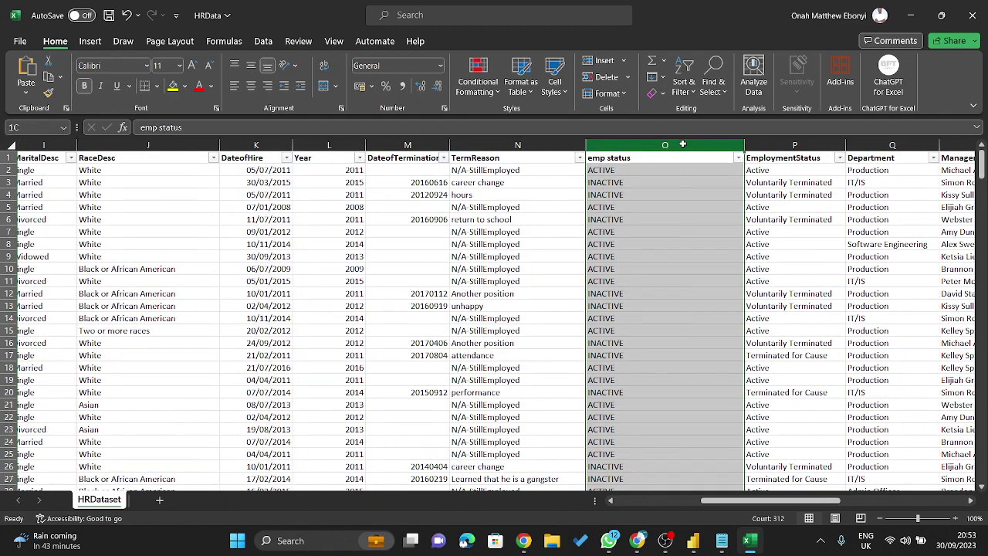
key(Delete)
scroll(701, 254, down, 5)
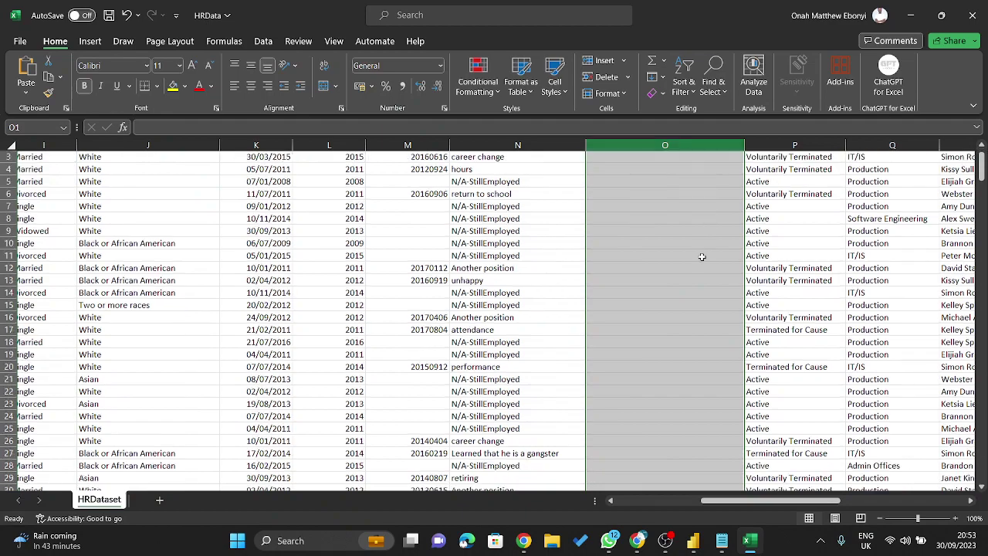
scroll(772, 185, up, 5)
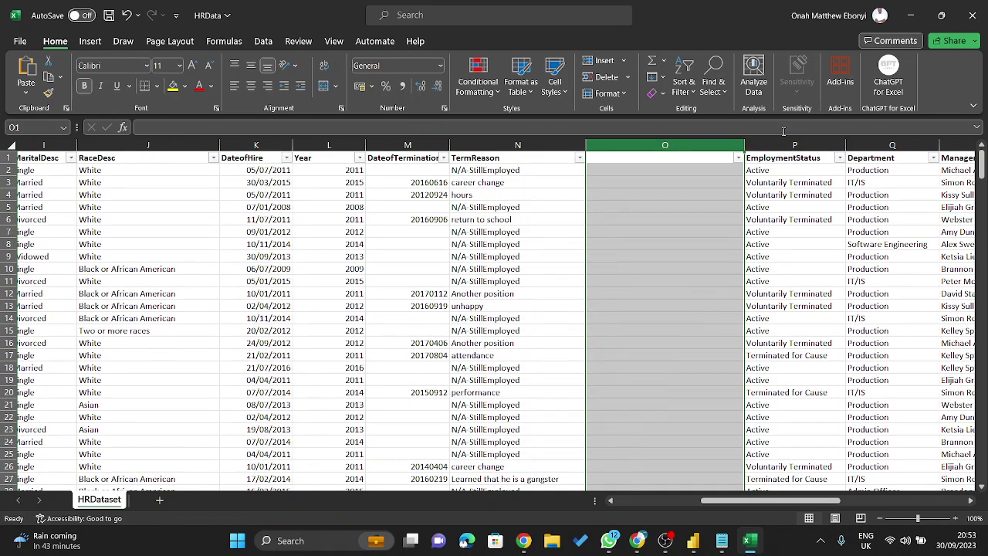
- Move the EmploymentStatus through Absences columns one column over so they fill the empty column O beside TermReason
click(785, 145)
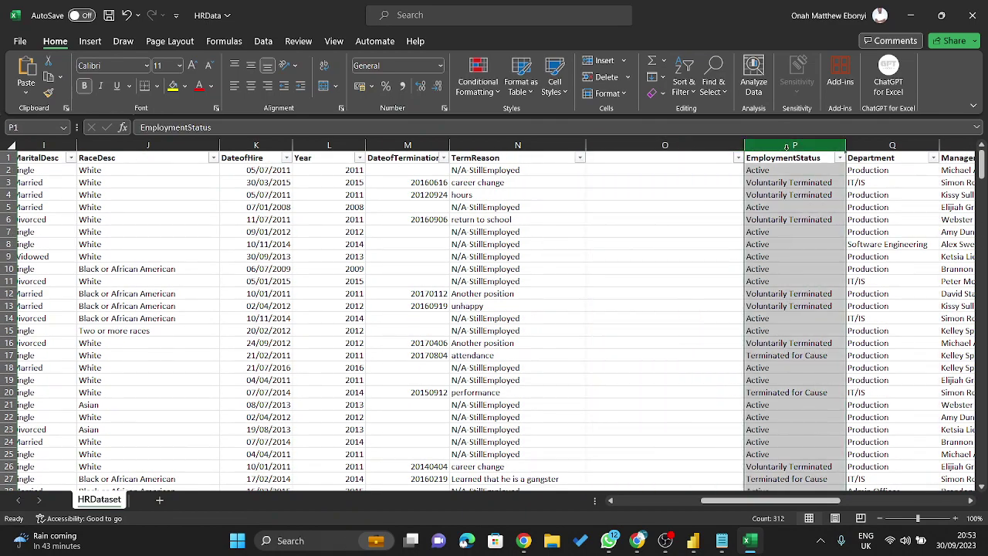
key(ctrl+shift+Right)
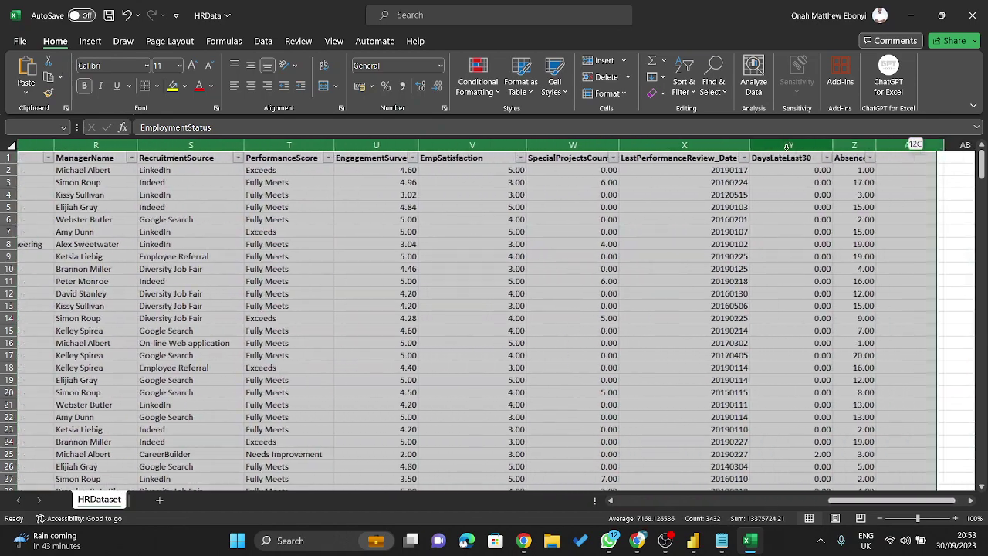
drag(788, 147, 818, 147)
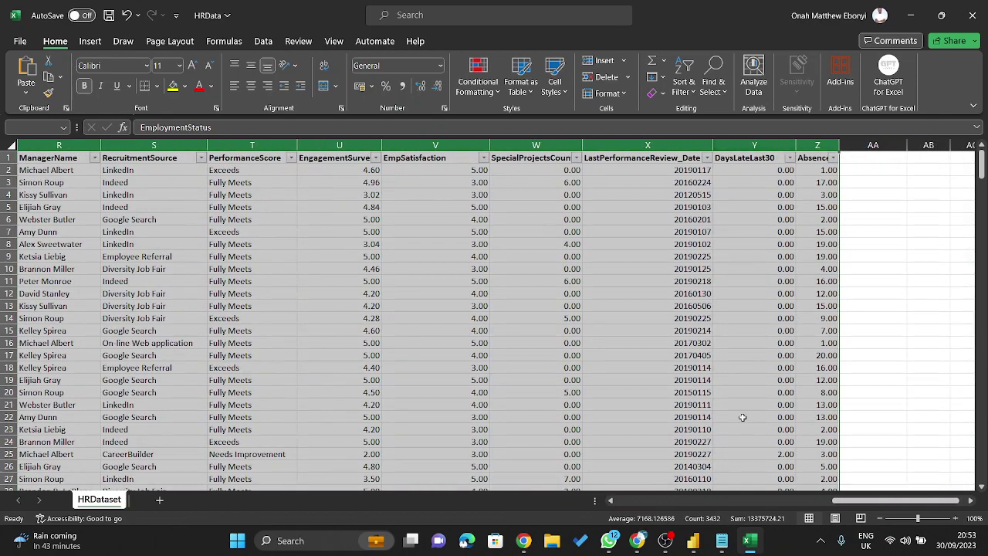
drag(869, 501, 732, 502)
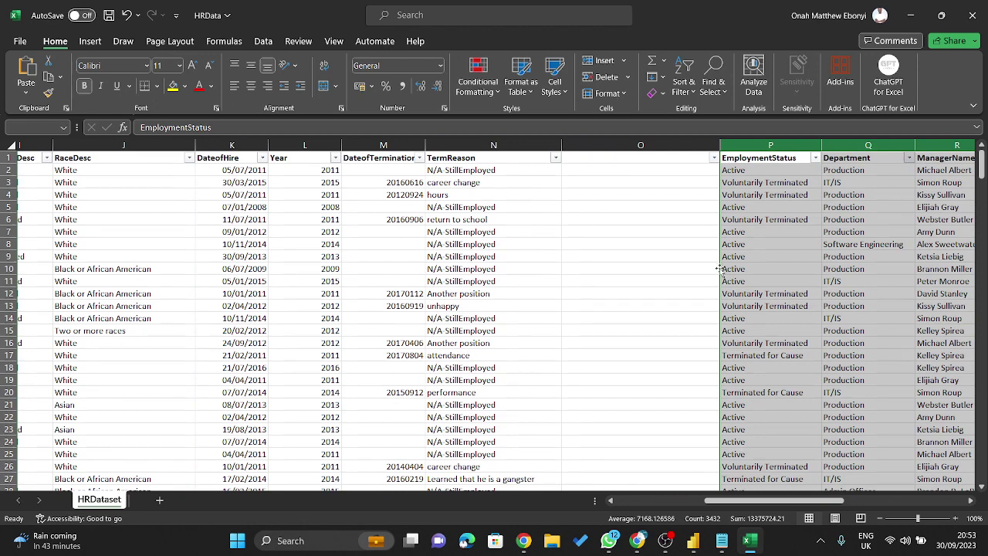
drag(719, 269, 645, 278)
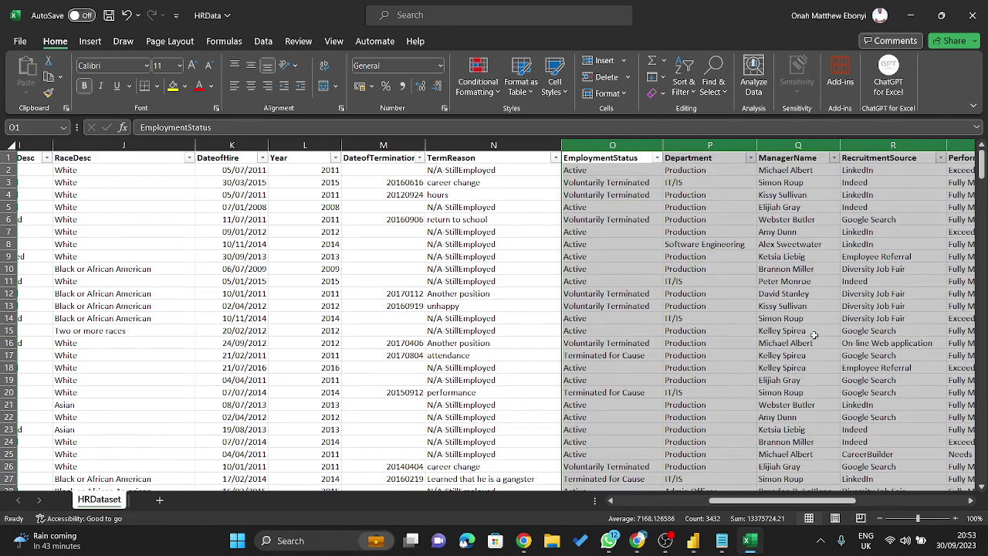
- Look over the shifted columns in HRDataset, deselect them and save the HRData workbook
scroll(679, 424, down, 1)
scroll(680, 423, down, 5)
scroll(703, 418, up, 7)
click(693, 305)
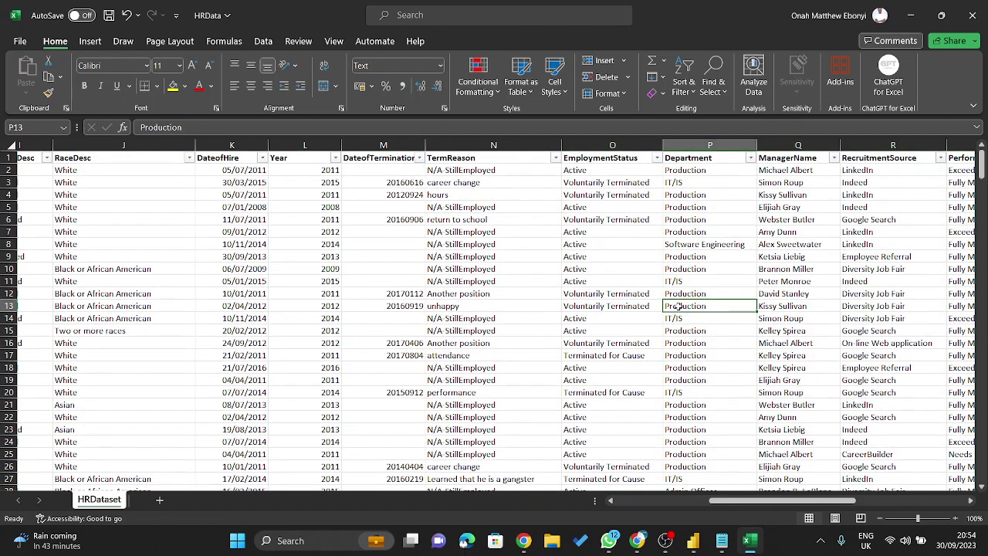
key(ctrl+s)
drag(751, 502, 595, 500)
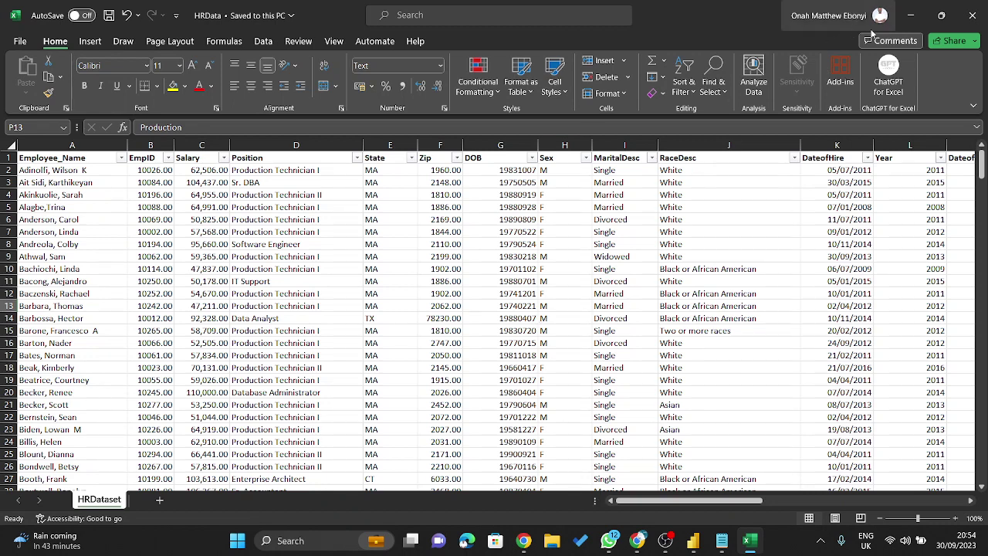
- Minimise the HRData workbook to get to the REQUIREMENT notes in Notepad and enlarge their text to 180%
click(913, 17)
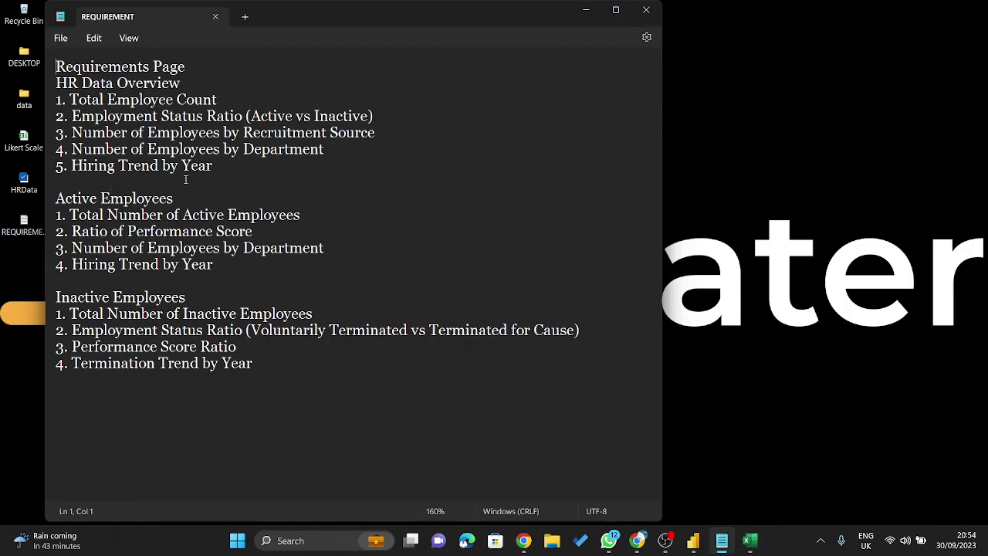
ctrl+scroll(199, 179, up, 2)
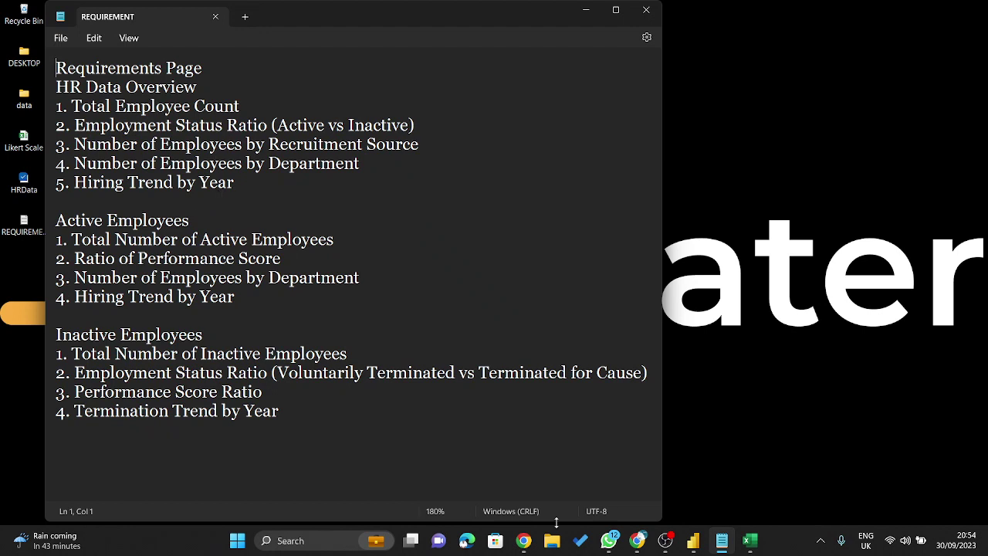
- Switch to the Google Meet call in Chrome, admit the waiting participant and return to the REQUIREMENT notes
click(637, 544)
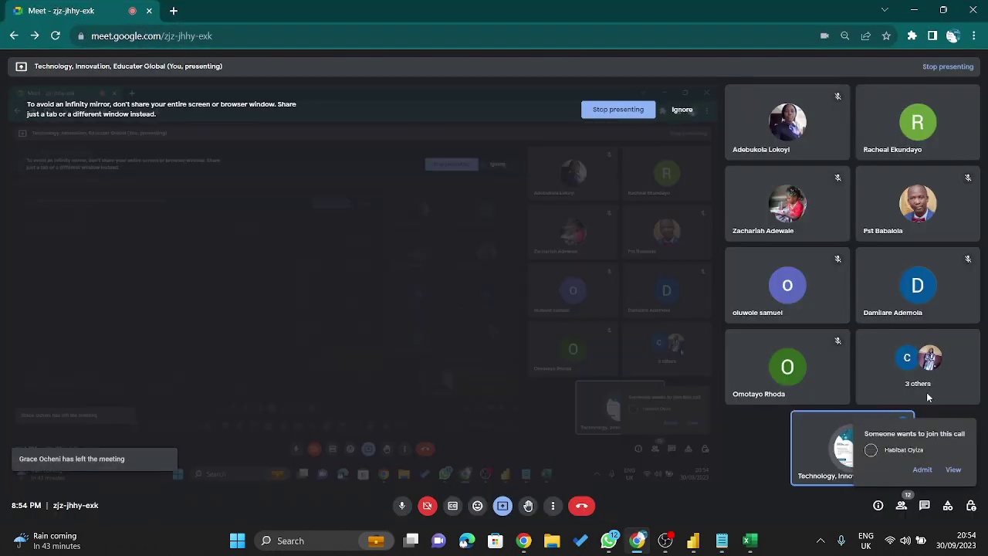
click(925, 473)
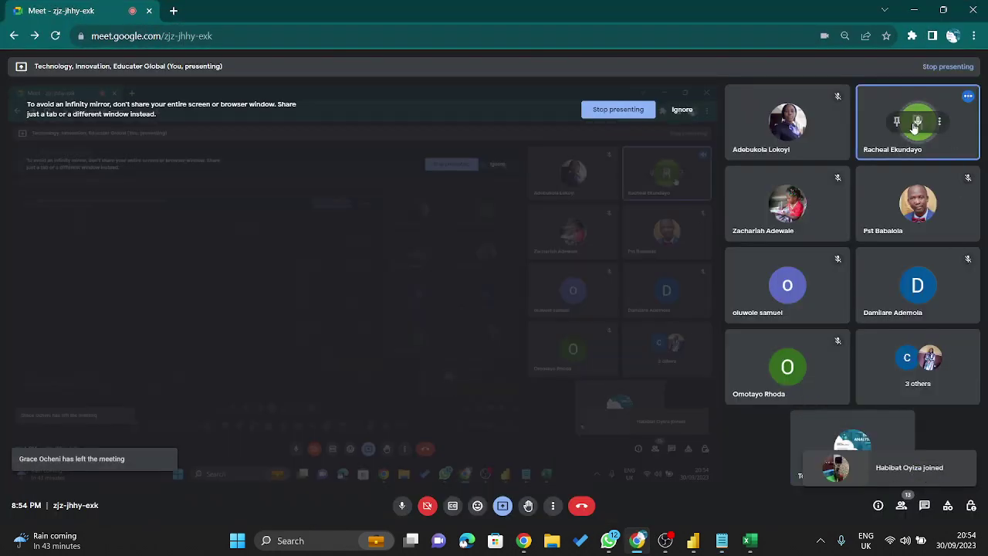
click(919, 9)
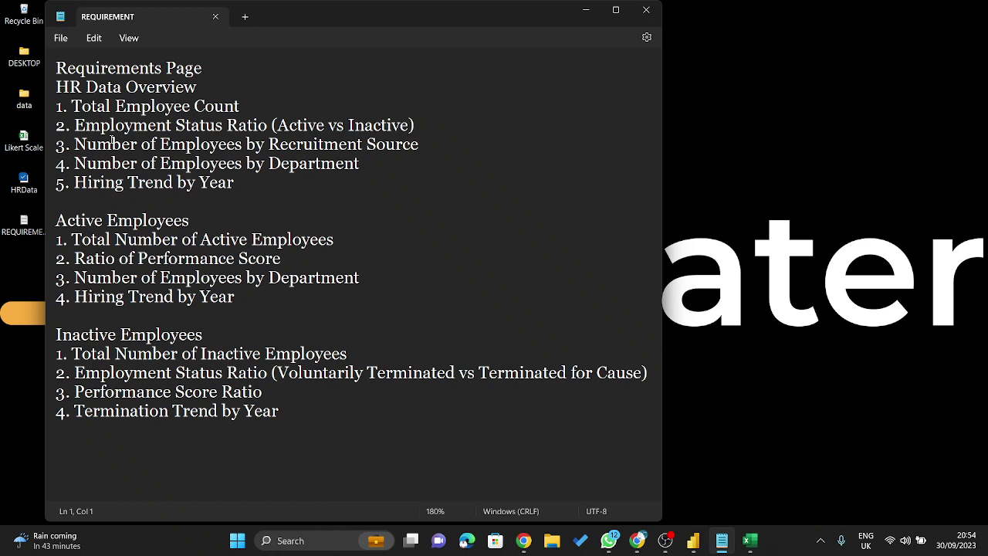
- Highlight the Requirements Page title, the whole requirements list and the HR Data Overview heading to introduce the notes
drag(198, 71, 17, 51)
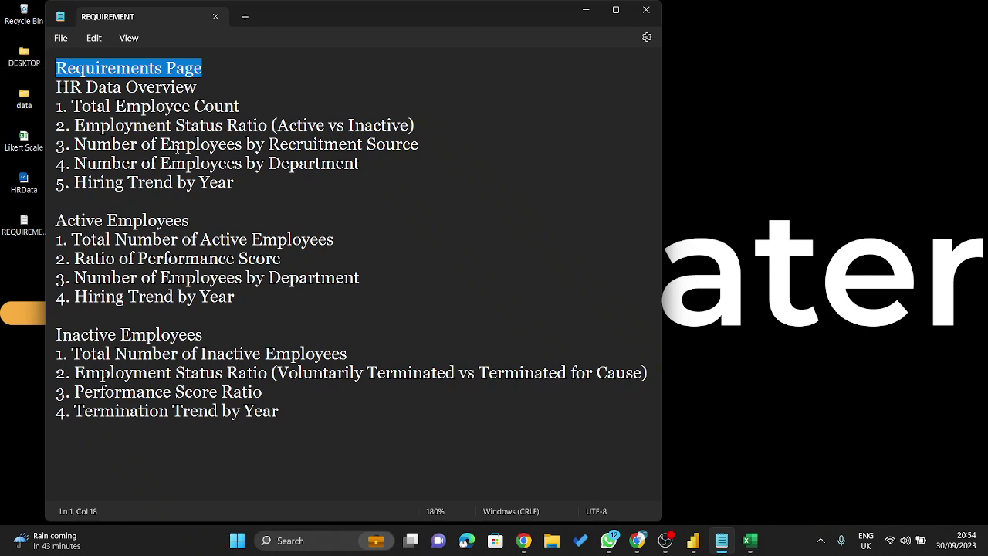
drag(302, 424, 20, 80)
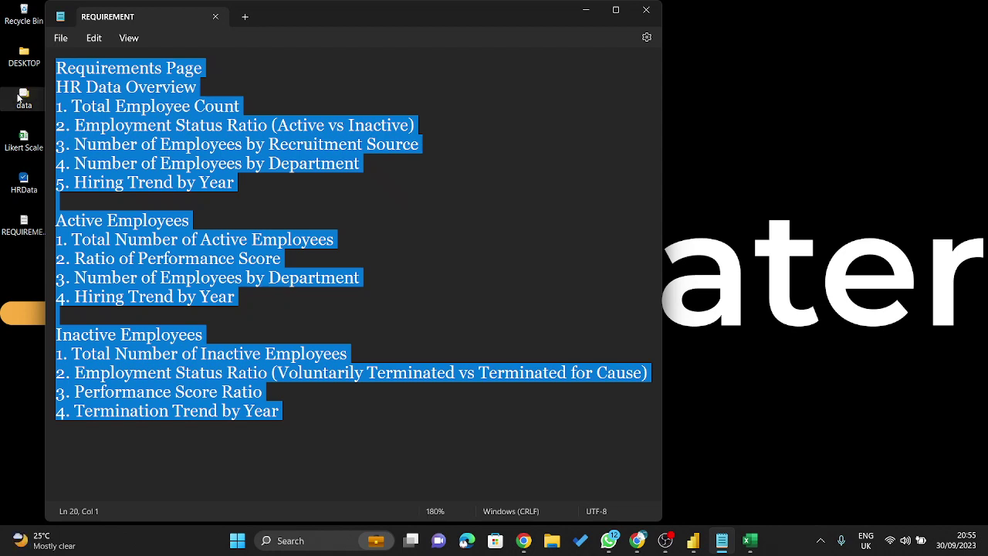
click(337, 205)
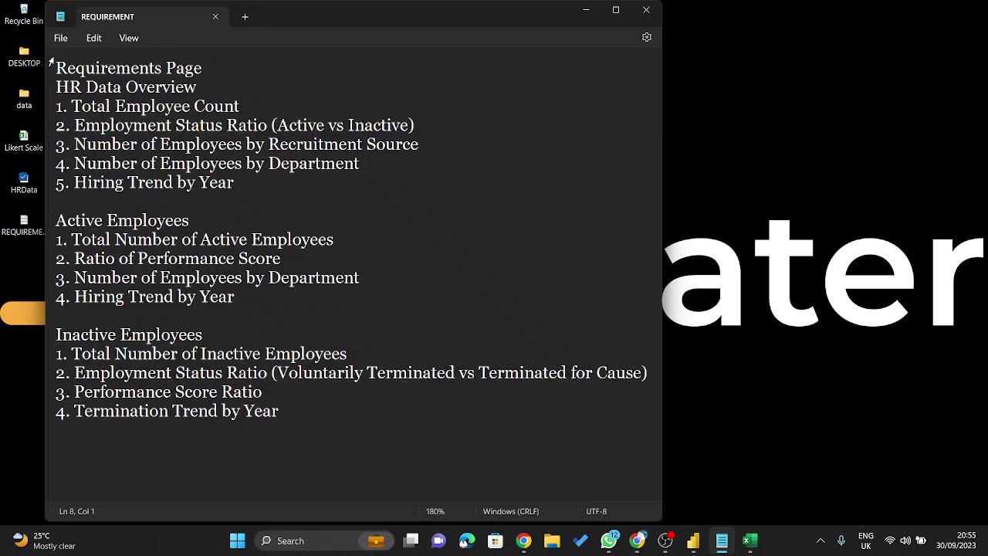
drag(51, 62, 118, 96)
click(127, 96)
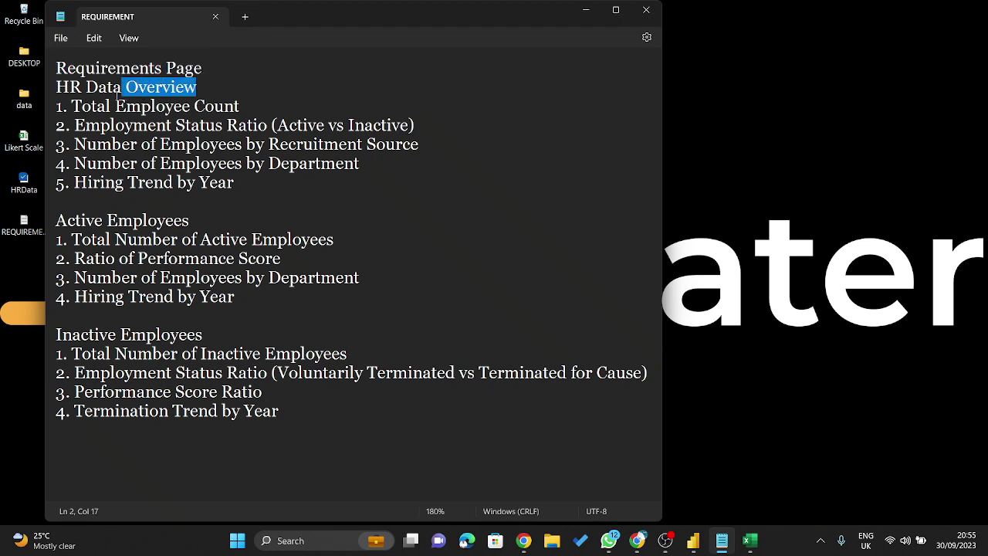
click(57, 96)
key(shift+End)
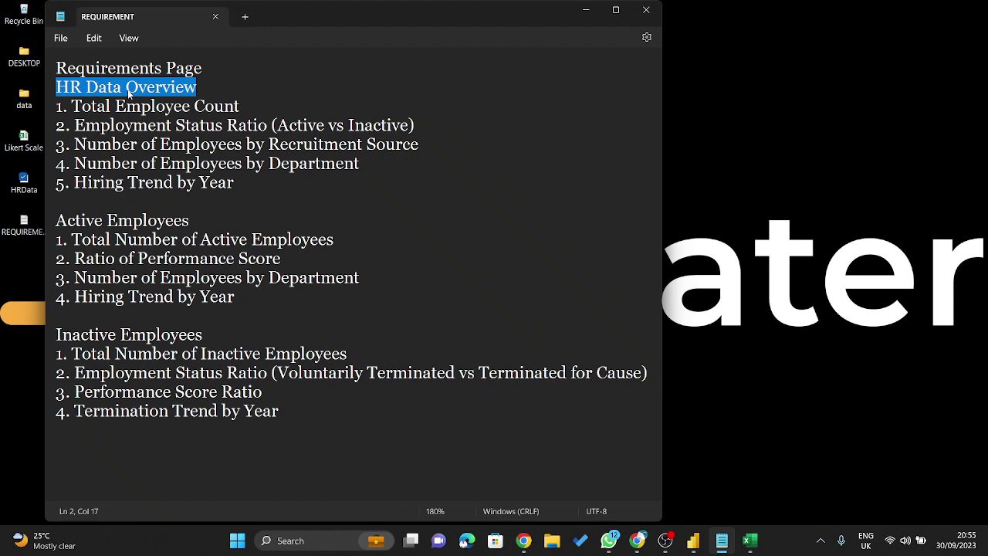
click(132, 126)
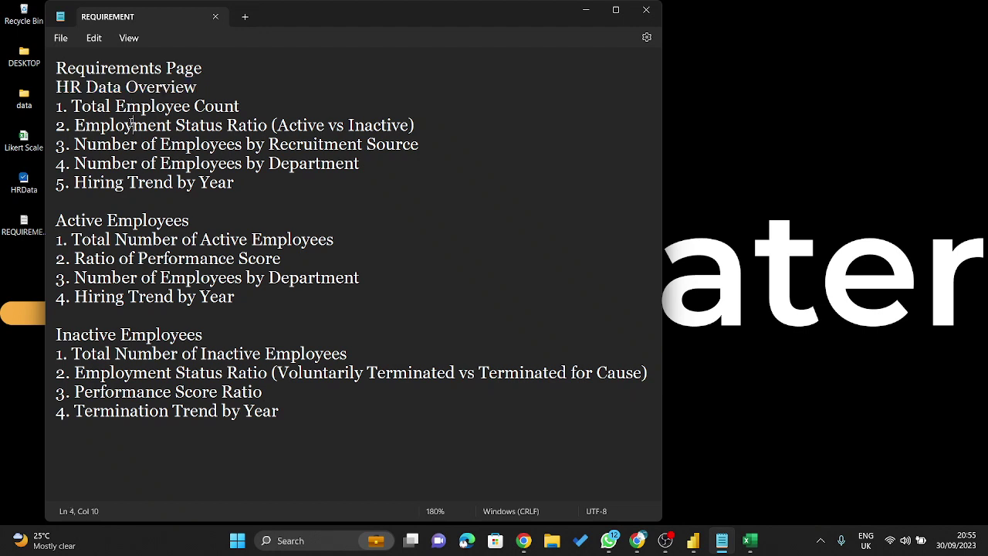
- Go through the five HR Data Overview requirements by highlighting each line, from Total Employee Count to Hiring Trend by Year
drag(252, 102, 49, 111)
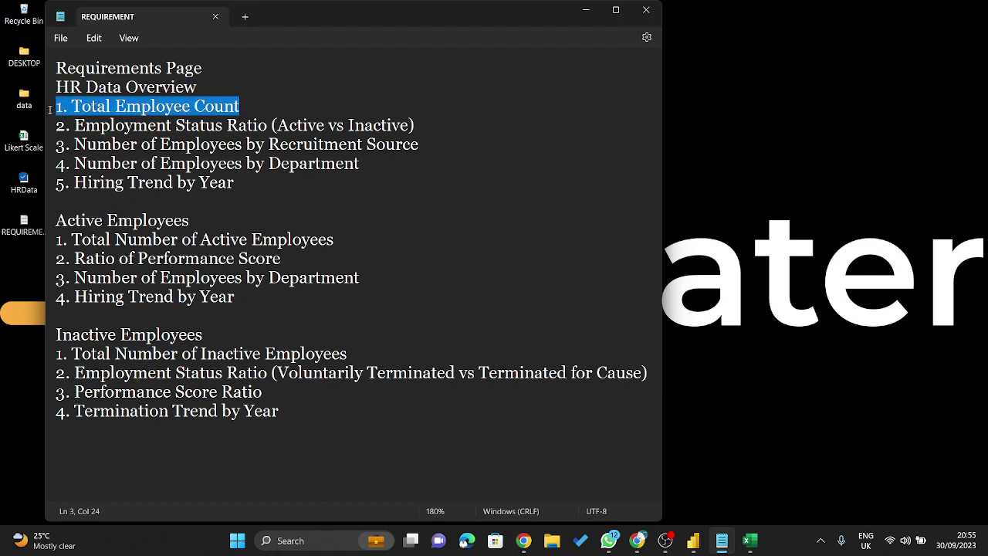
drag(416, 126, 45, 126)
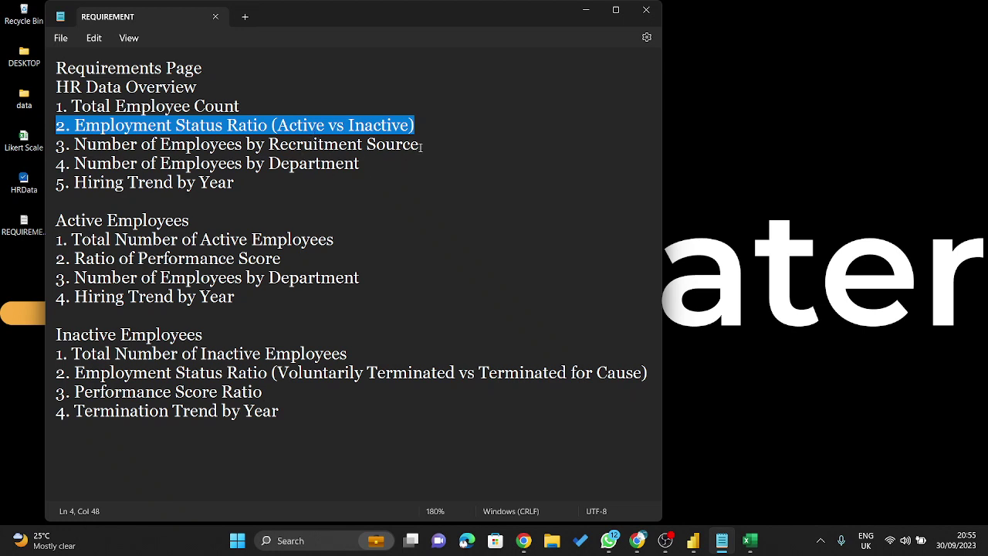
drag(437, 145, 79, 138)
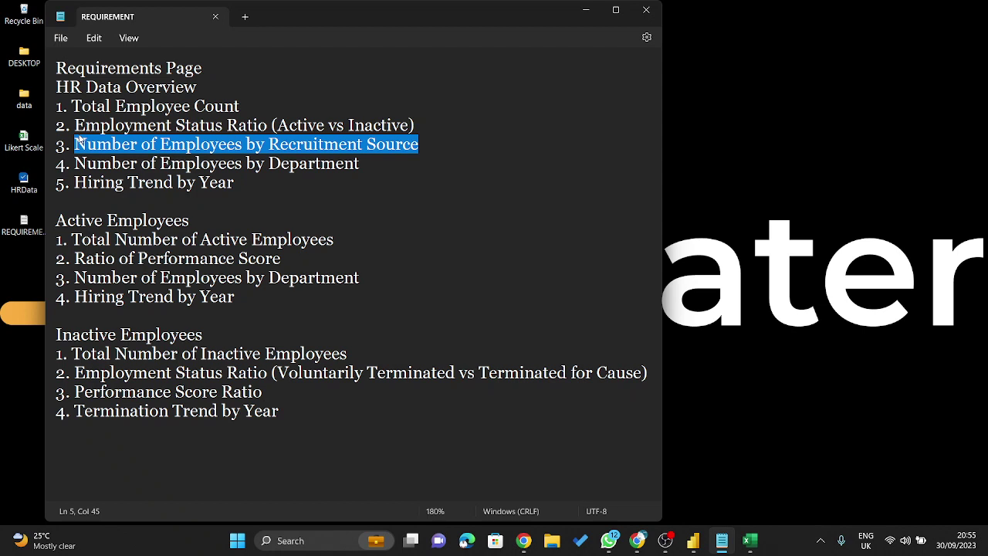
drag(363, 164, 46, 164)
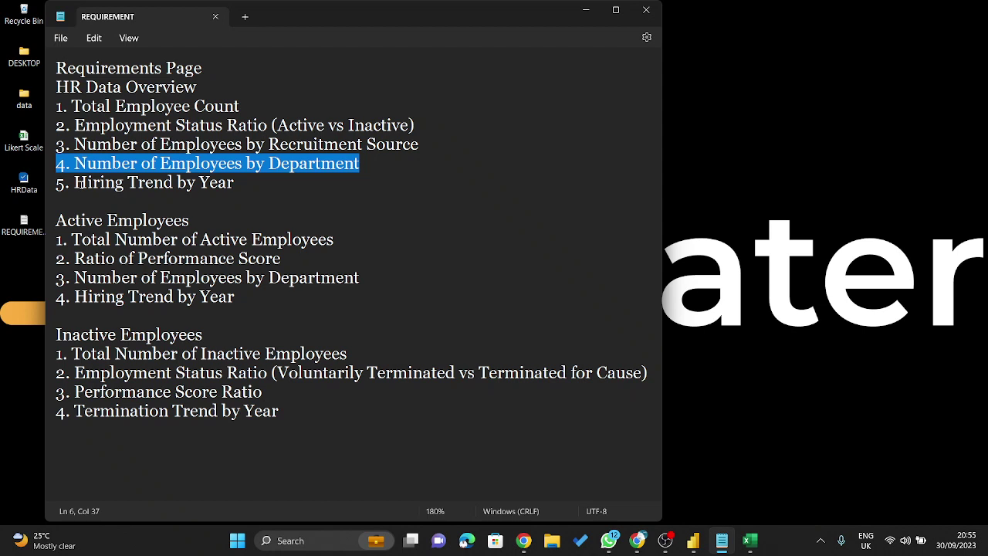
mouse_move(203, 76)
mouse_down()
mouse_move(154, 87)
mouse_move(84, 69)
mouse_move(178, 106)
mouse_move(208, 83)
mouse_up()
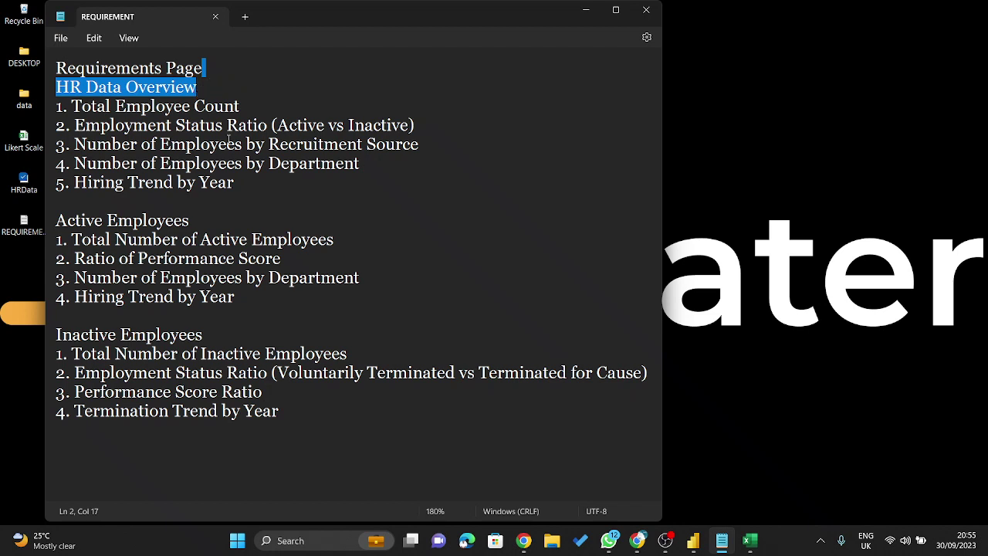
drag(235, 182, 9, 184)
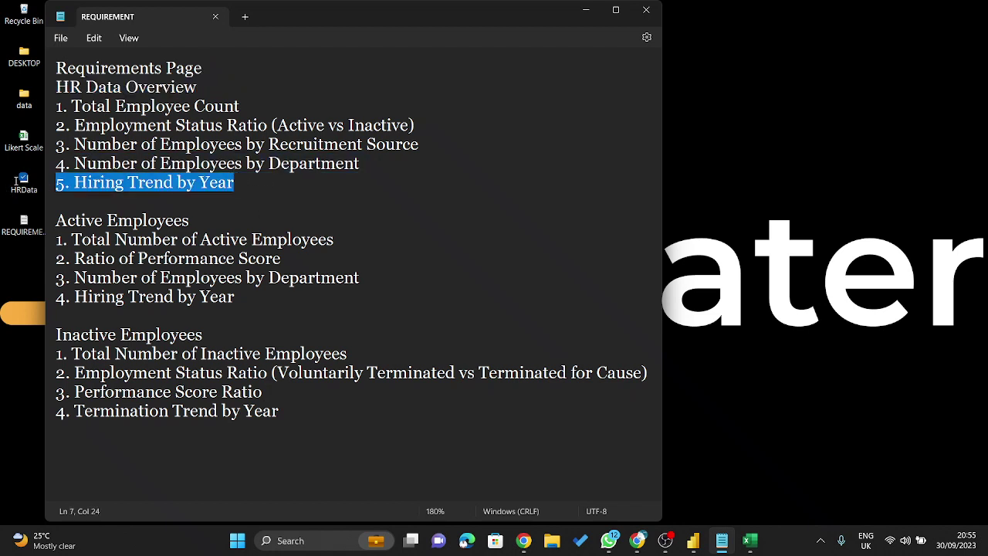
click(227, 189)
click(135, 203)
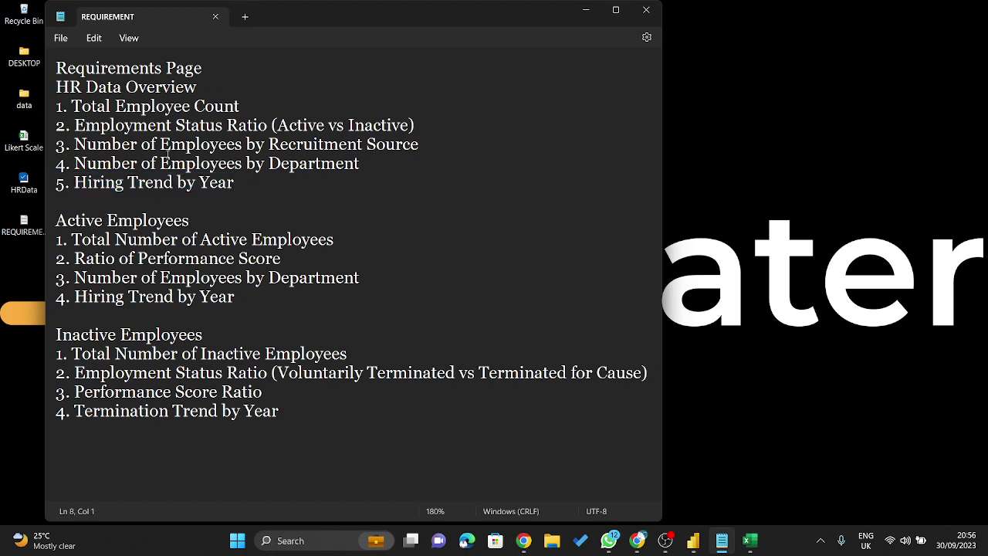
- Highlight the Active Employees heading and compare its Total Number of Active Employees line with Total Employee Count in the overview
click(197, 215)
drag(197, 215, 56, 206)
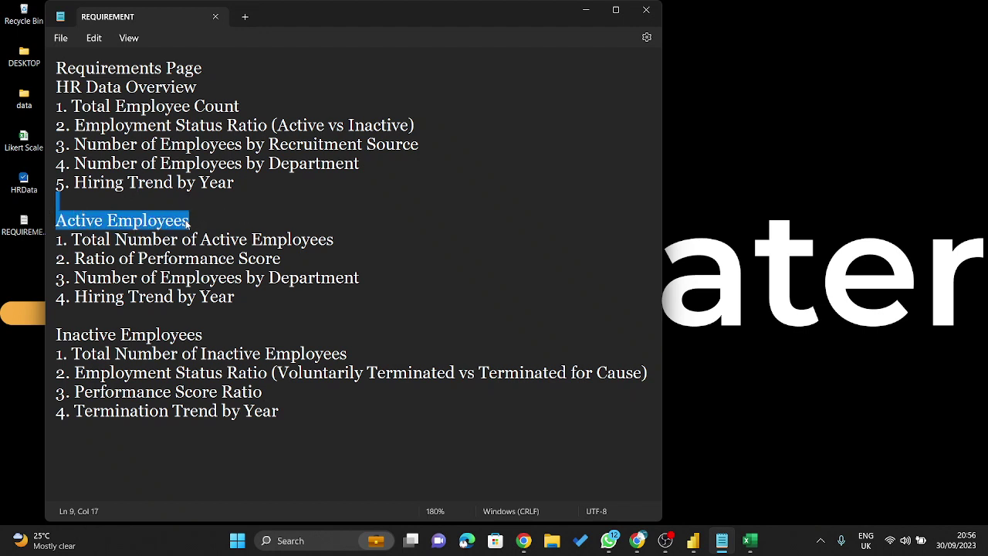
click(223, 238)
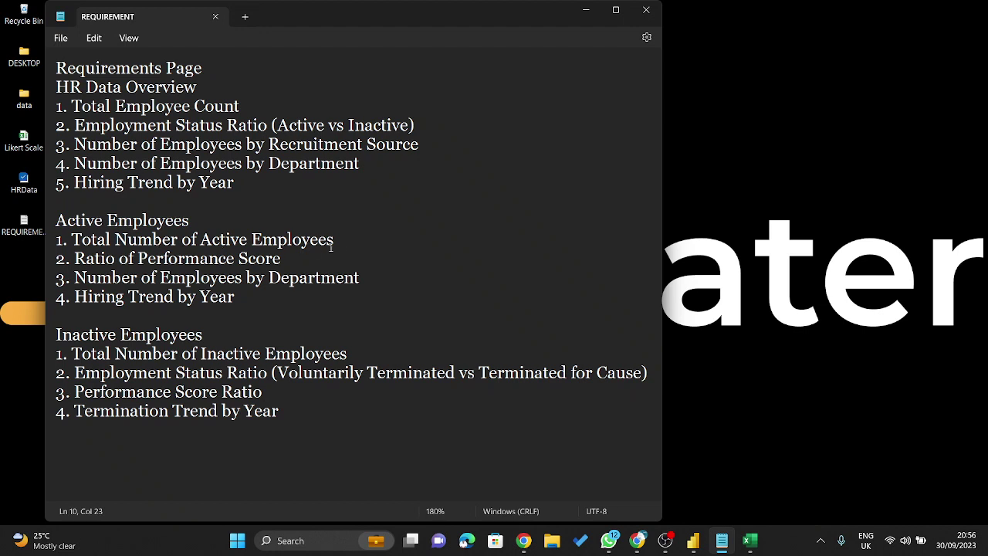
drag(331, 245, 50, 245)
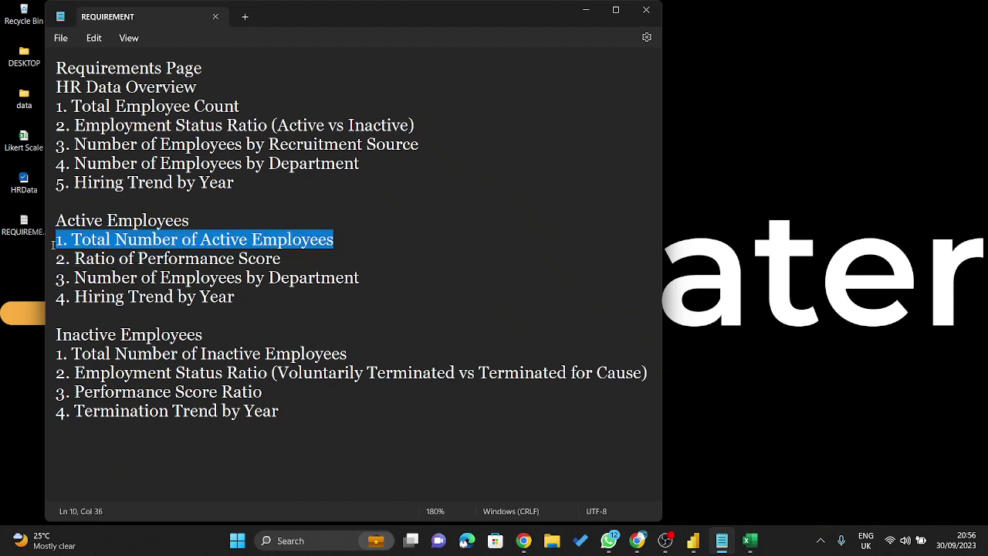
drag(240, 106, 49, 109)
mouse_move(337, 241)
mouse_down()
mouse_move(54, 241)
mouse_move(335, 241)
mouse_up()
drag(227, 211, 55, 218)
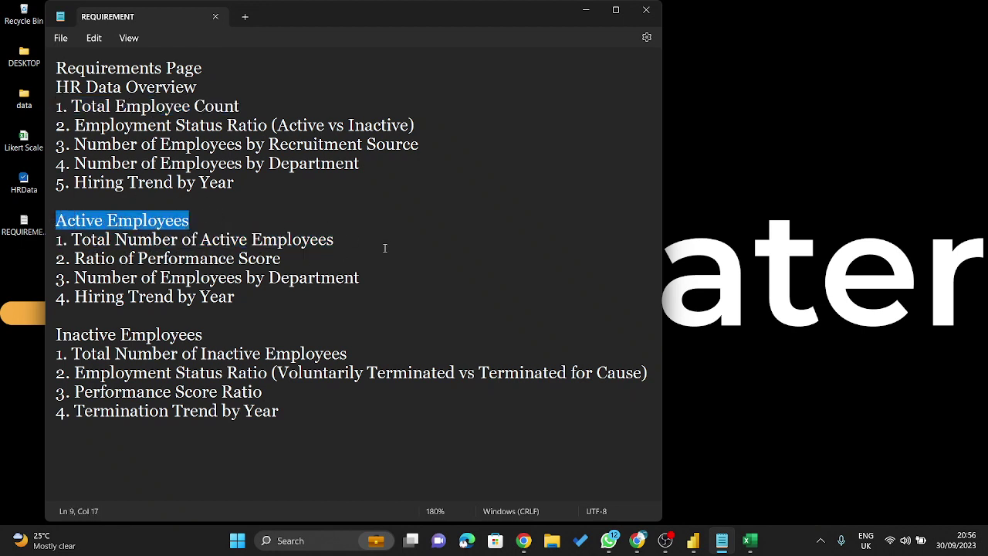
- Go through the Active Employees requirements by highlighting the total, Ratio of Performance Score, Number of Employees by Department and Hiring Trend by Year
drag(386, 247, 54, 239)
drag(308, 256, 50, 249)
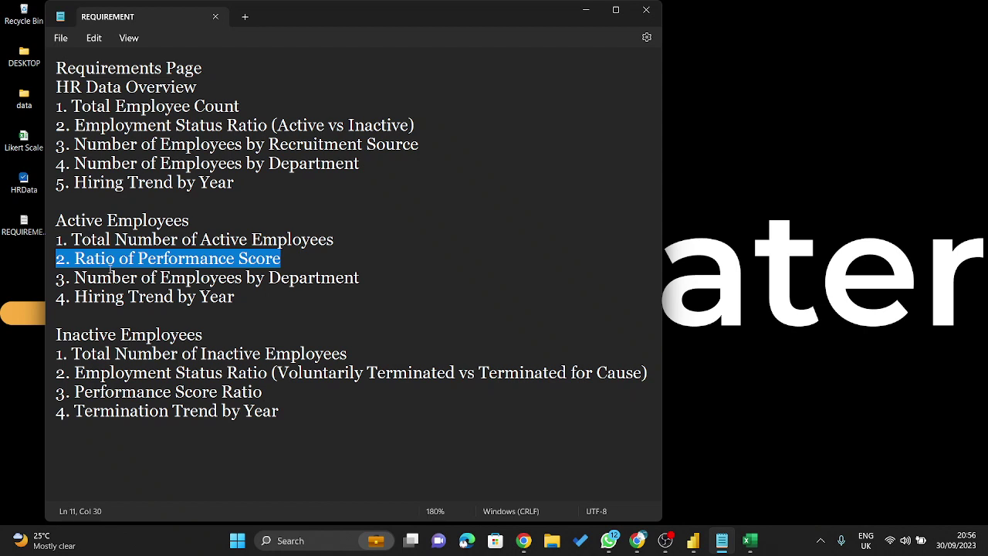
click(295, 276)
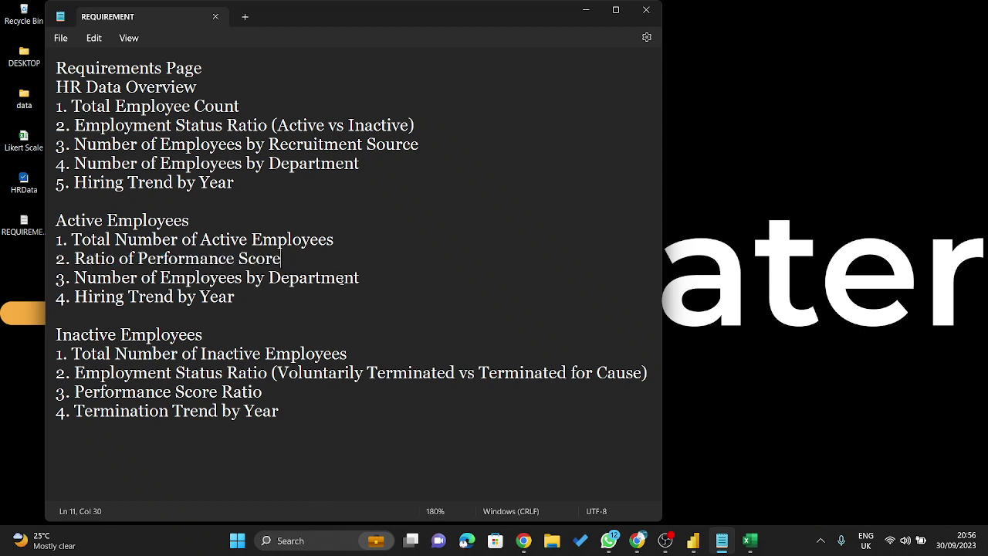
drag(426, 290, 48, 270)
click(303, 301)
drag(382, 276, 53, 276)
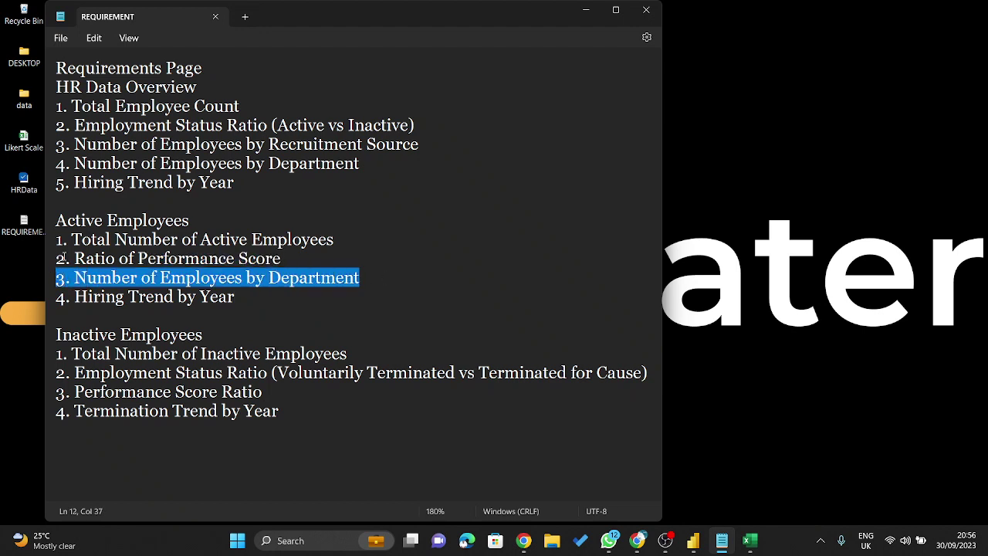
click(81, 221)
triple_click(53, 295)
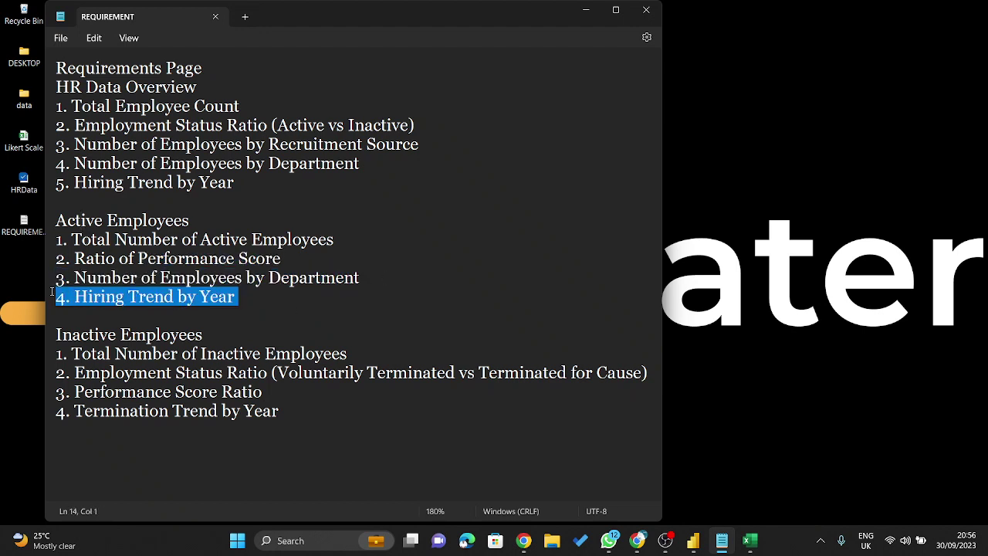
- Highlight the Inactive Employees heading and its Total Number of Inactive Employees requirement
click(197, 308)
shift+click(223, 344)
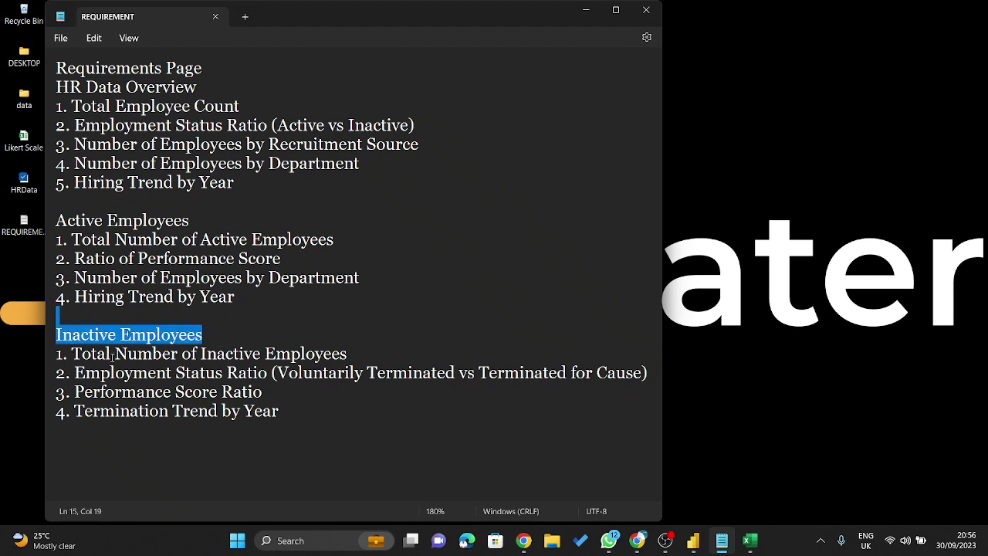
drag(360, 353, 57, 354)
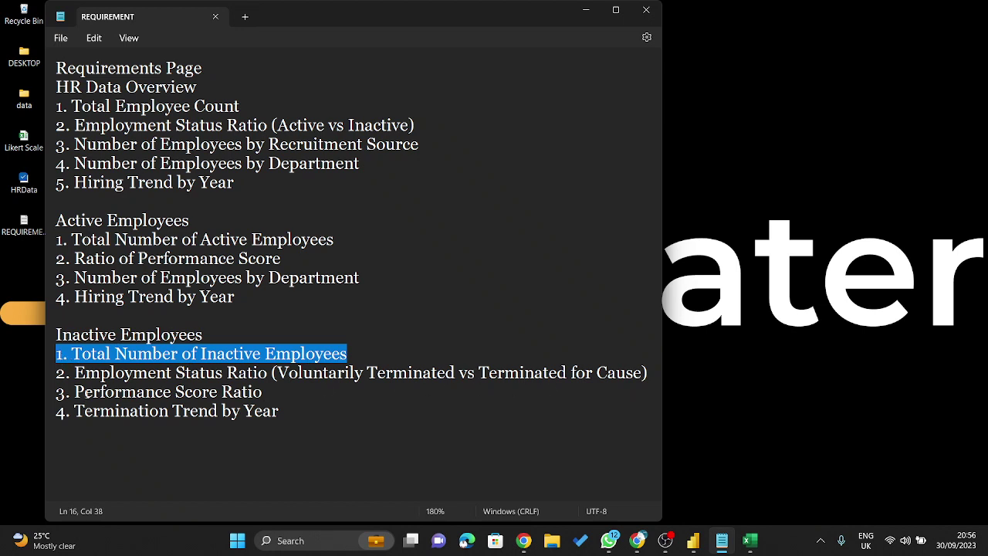
- Go through the inactive Employment Status Ratio requirement by highlighting its Voluntarily Terminated and Terminated for Cause parts
click(73, 372)
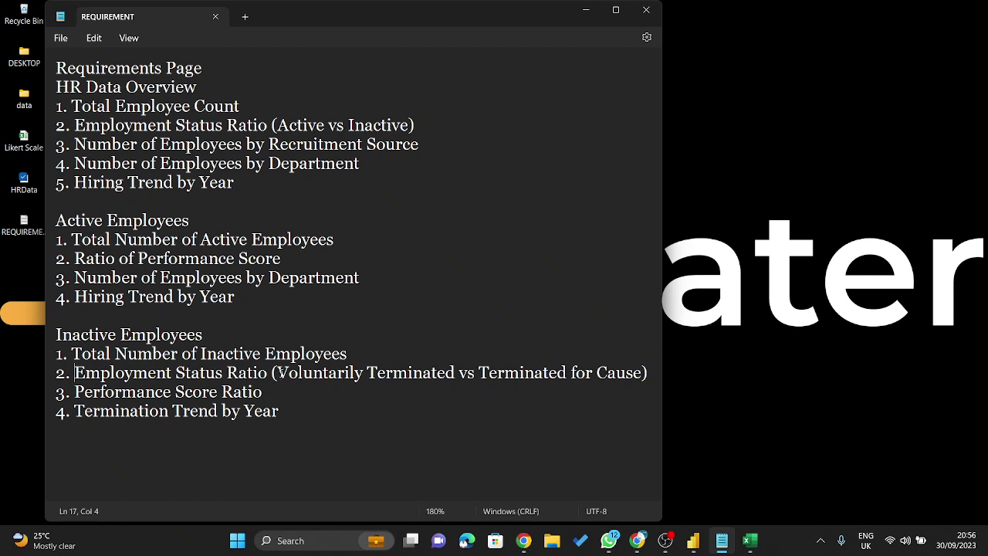
drag(277, 373, 460, 373)
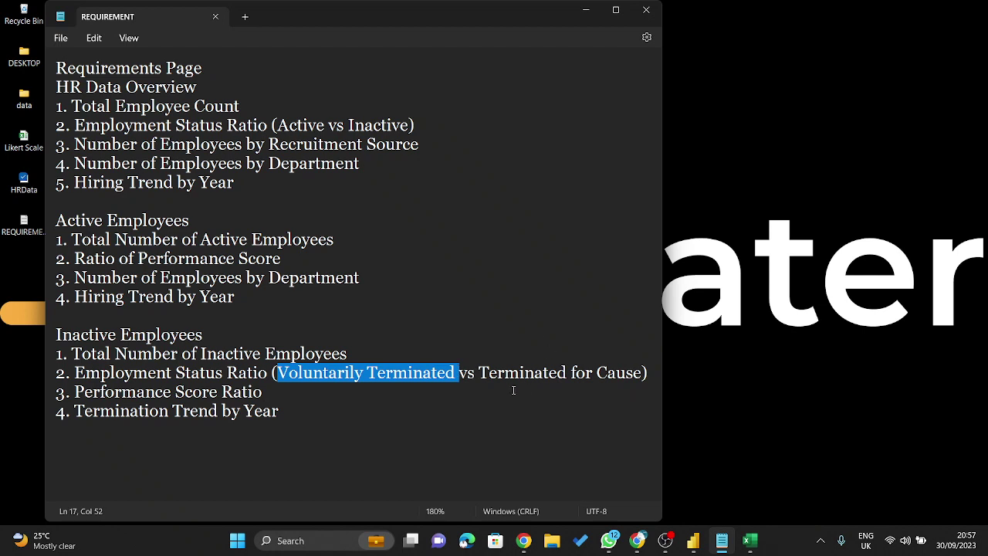
drag(467, 373, 649, 370)
click(564, 401)
drag(460, 372, 227, 373)
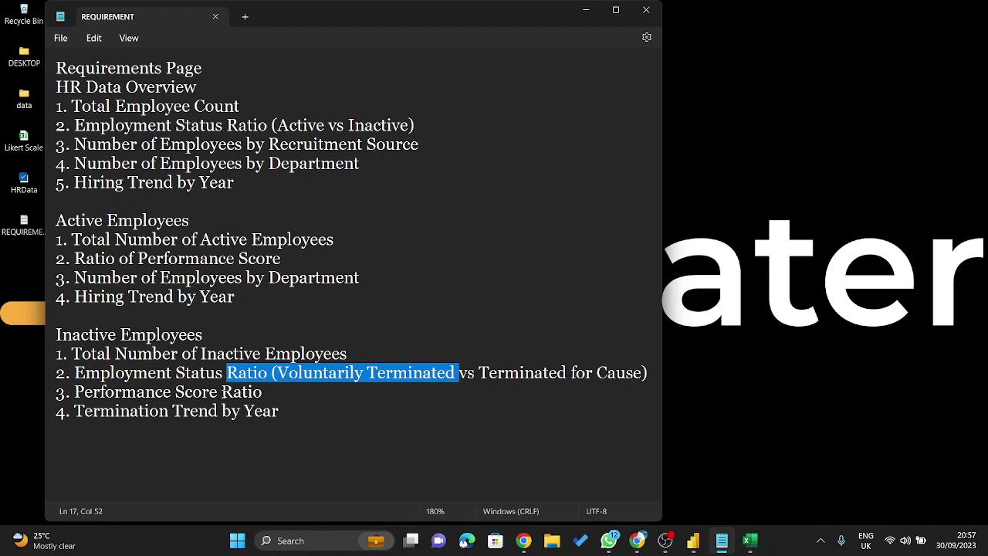
click(256, 384)
drag(272, 373, 165, 392)
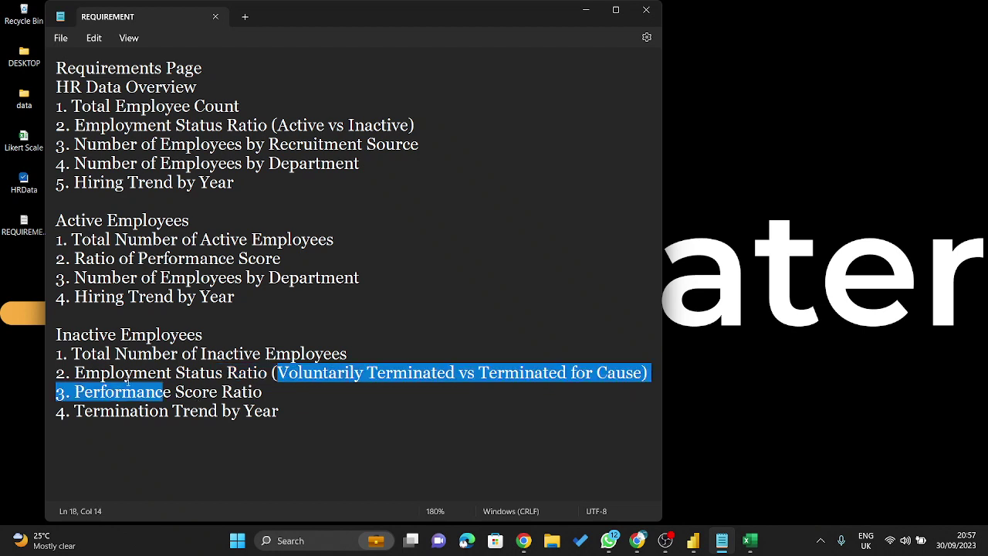
- Highlight the Performance Score Ratio and Termination Trend by Year lines, and finish by highlighting the whole requirements list
click(341, 394)
drag(307, 386, 51, 393)
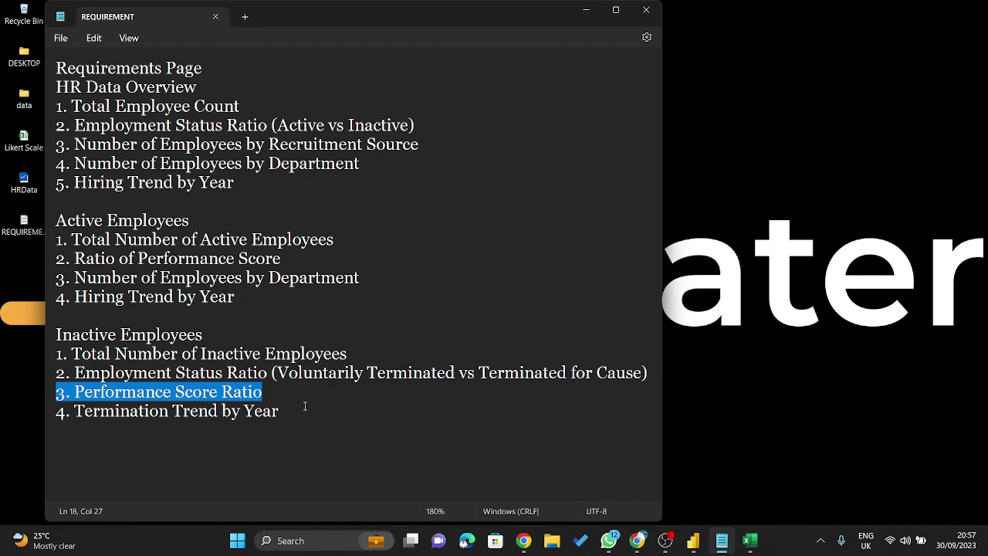
drag(324, 409, 47, 426)
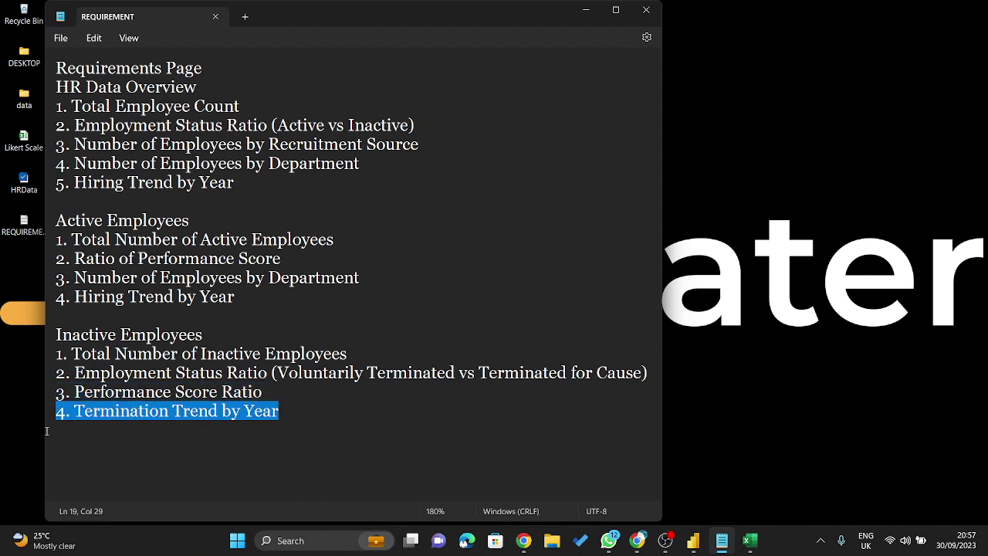
drag(423, 444, 3, 37)
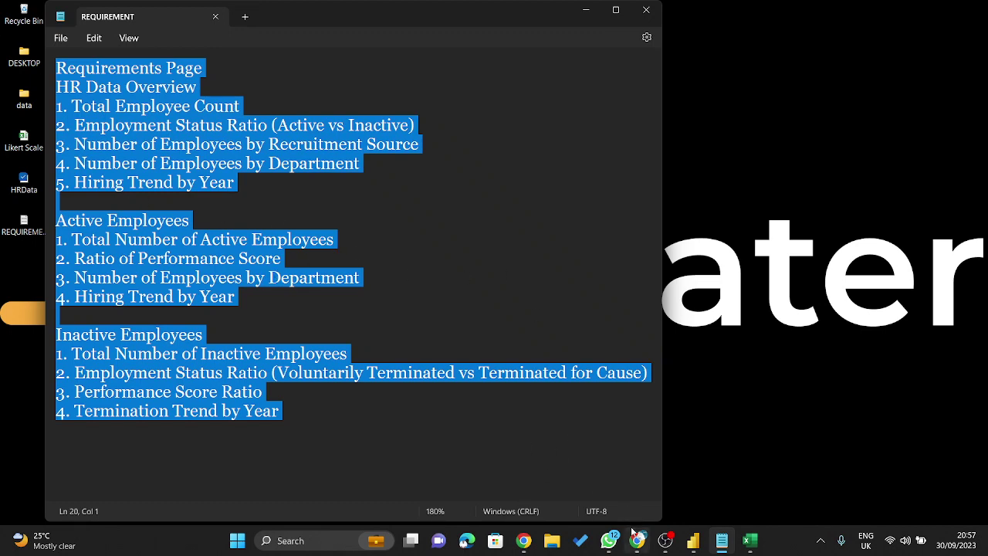
click(444, 273)
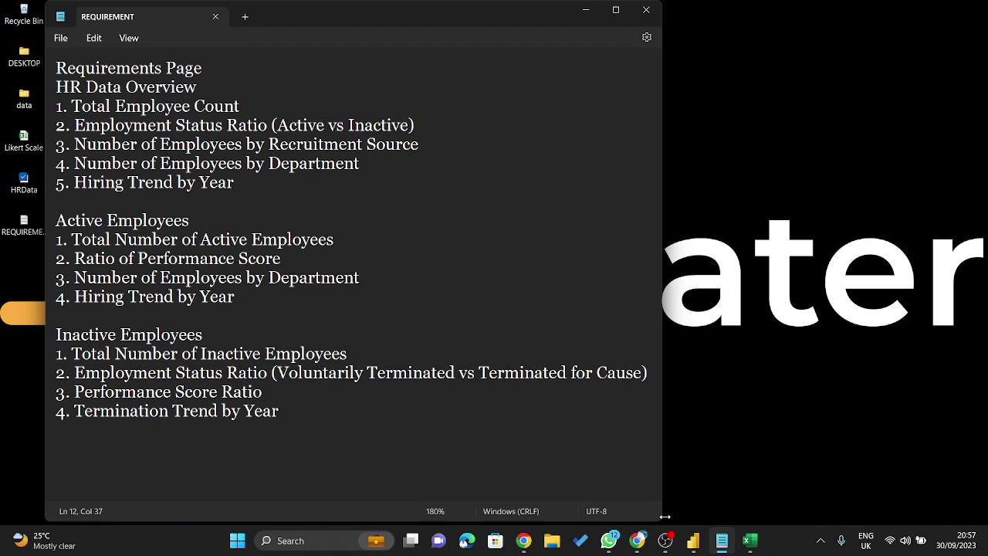
- Switch to the Google Meet call in Chrome, stop presenting and admit the waiting participant
mouse_move(667, 543)
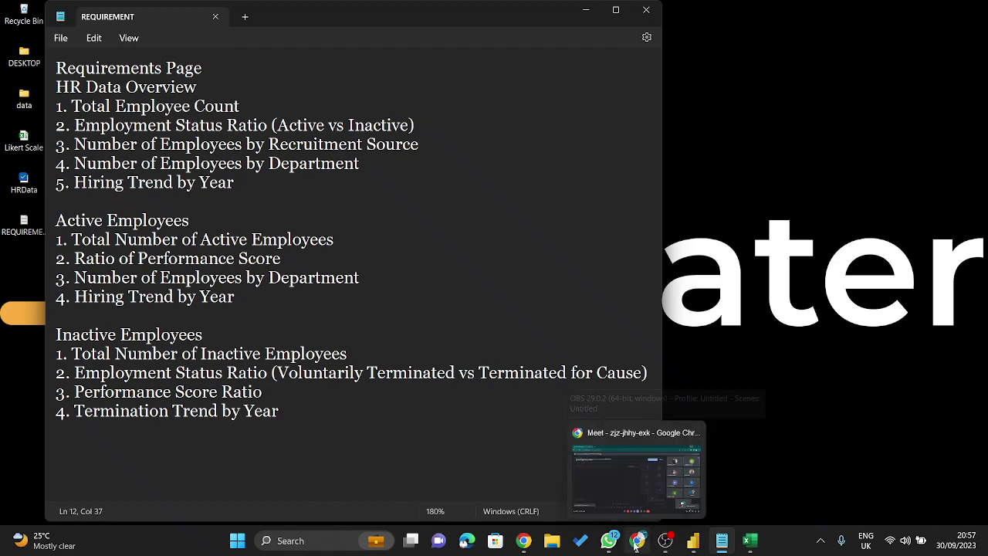
click(630, 502)
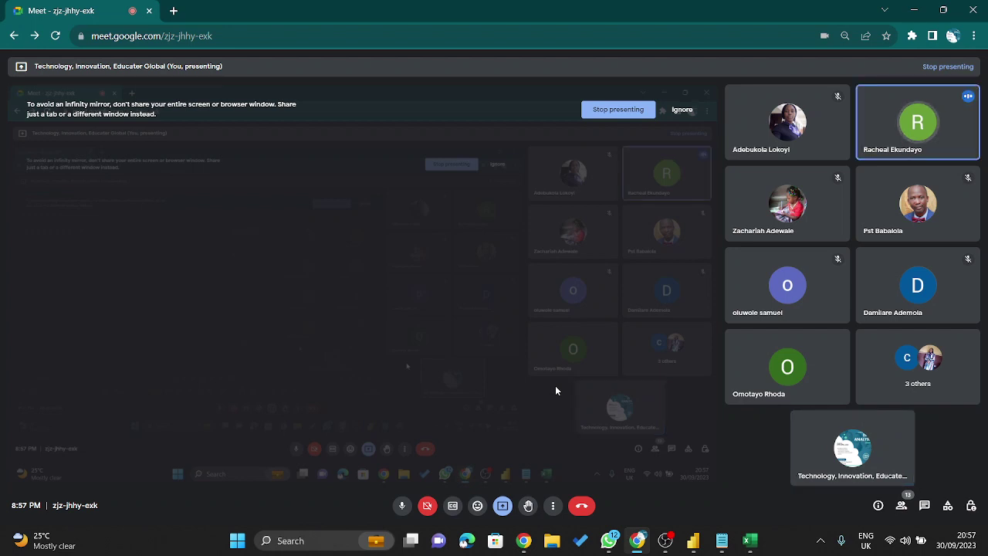
click(622, 113)
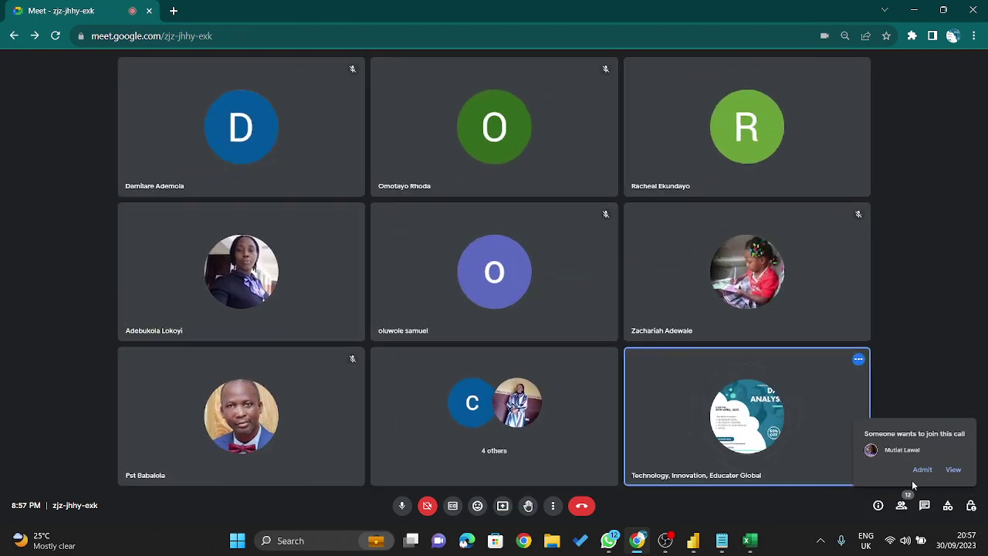
click(923, 469)
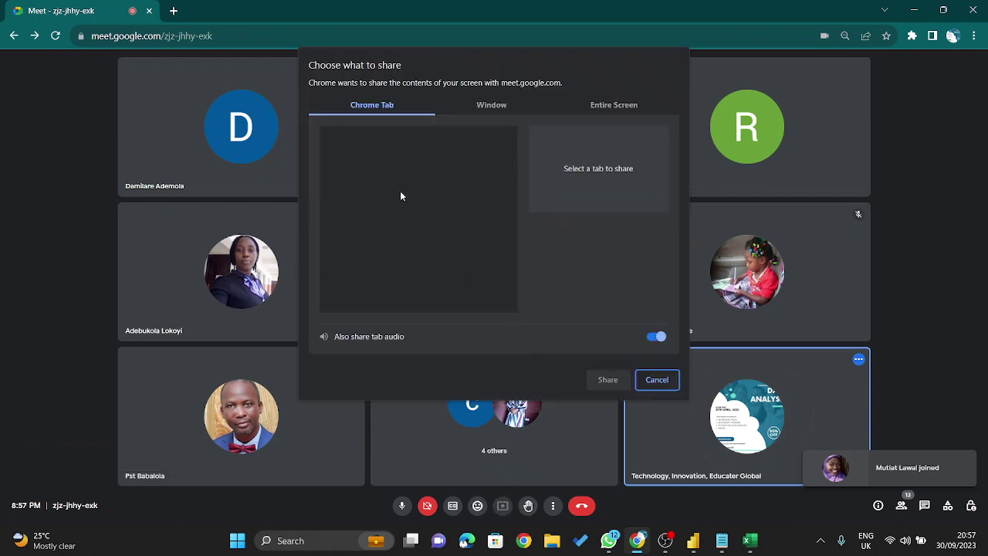
- Present the entire screen in the Meet call and return to the REQUIREMENT notes in Notepad
click(604, 114)
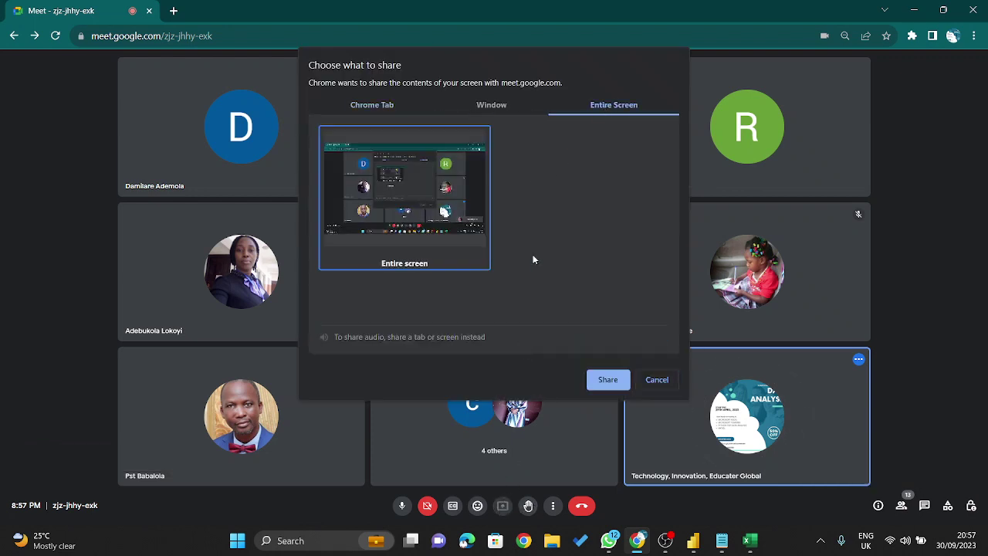
click(608, 379)
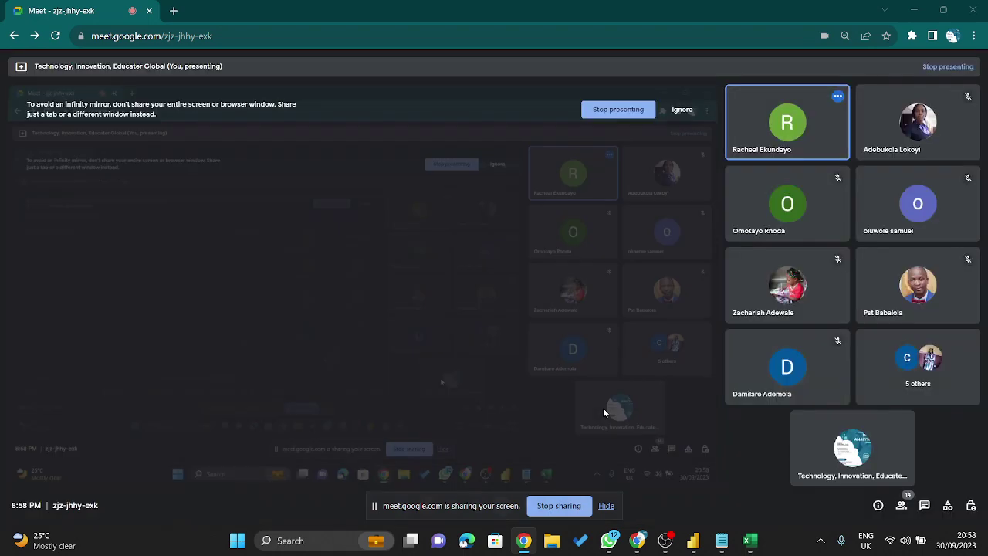
click(914, 10)
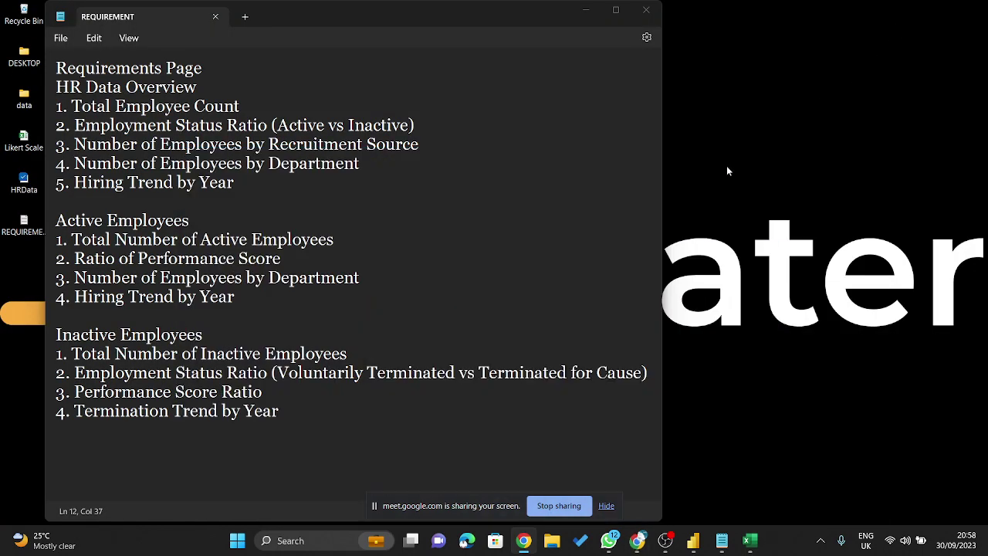
- Maximize the REQUIREMENT notes and go through the four Inactive Employees requirements by highlighting them down to Termination Trend by Year
click(615, 10)
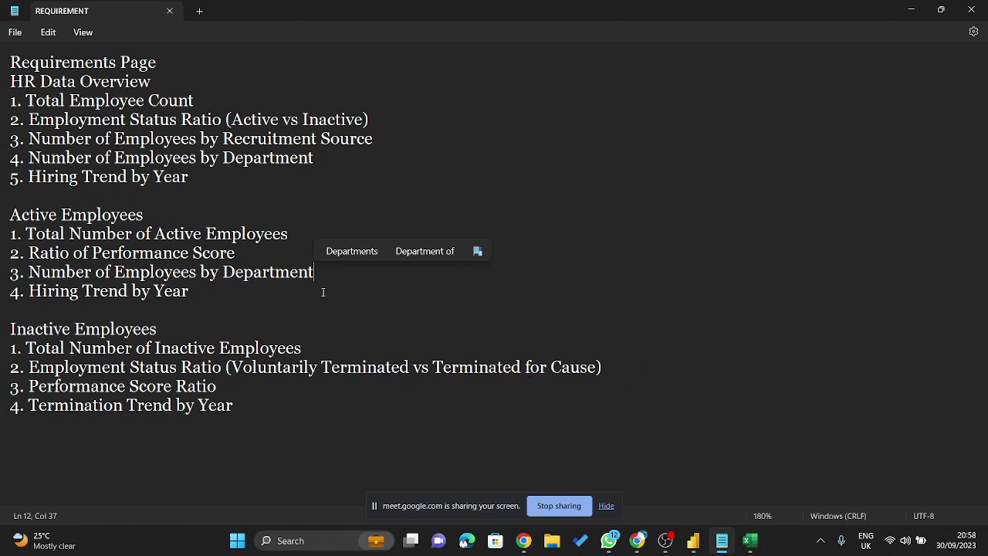
drag(24, 348, 365, 348)
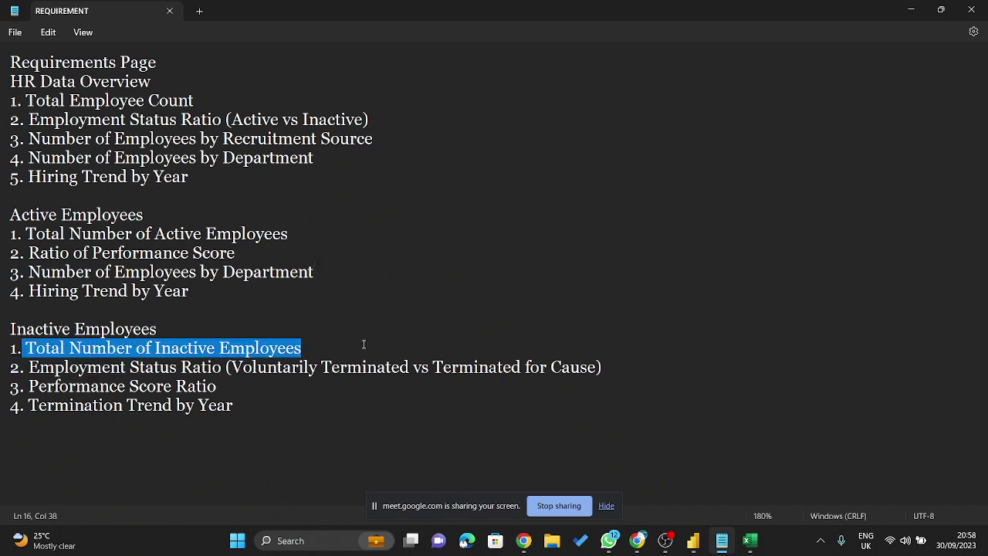
drag(217, 386, 27, 371)
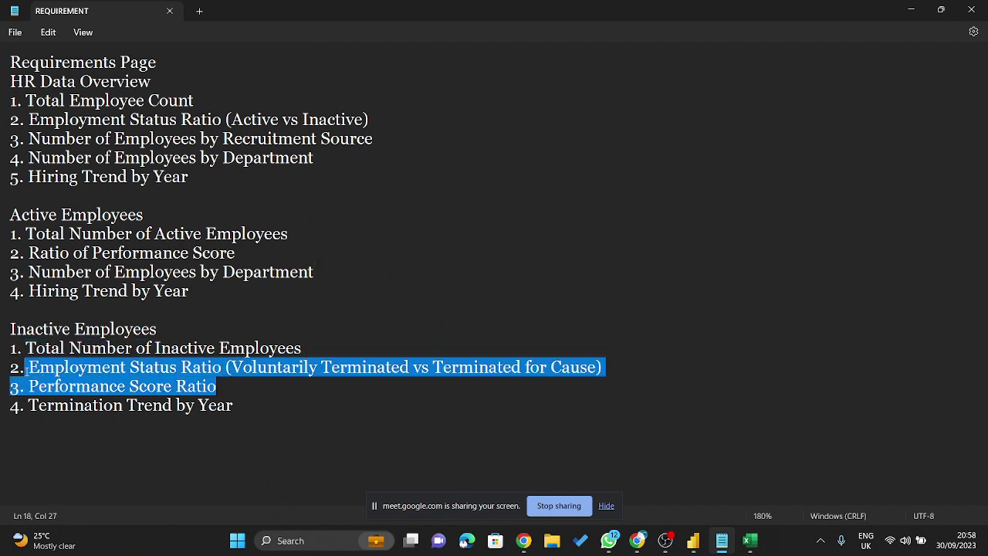
click(339, 388)
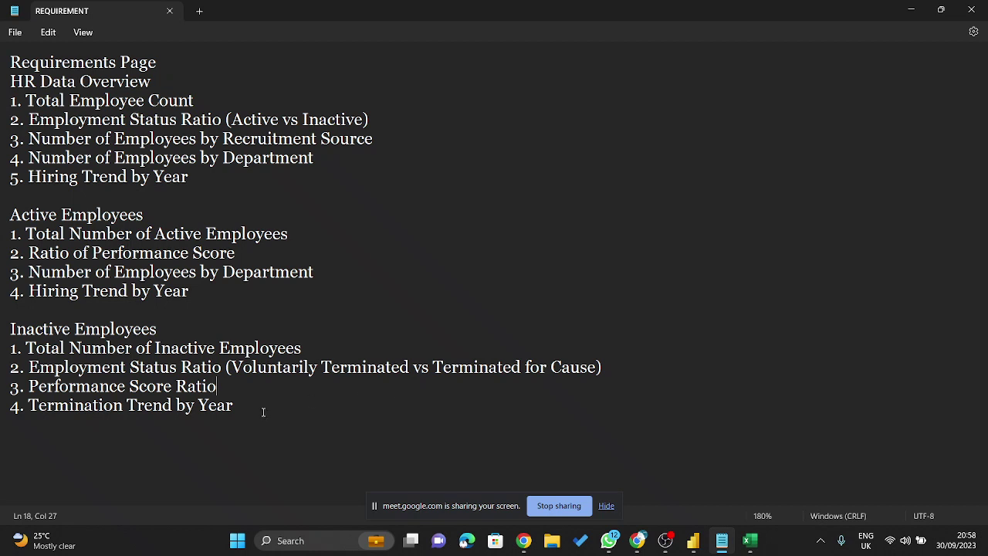
drag(282, 390, 2, 383)
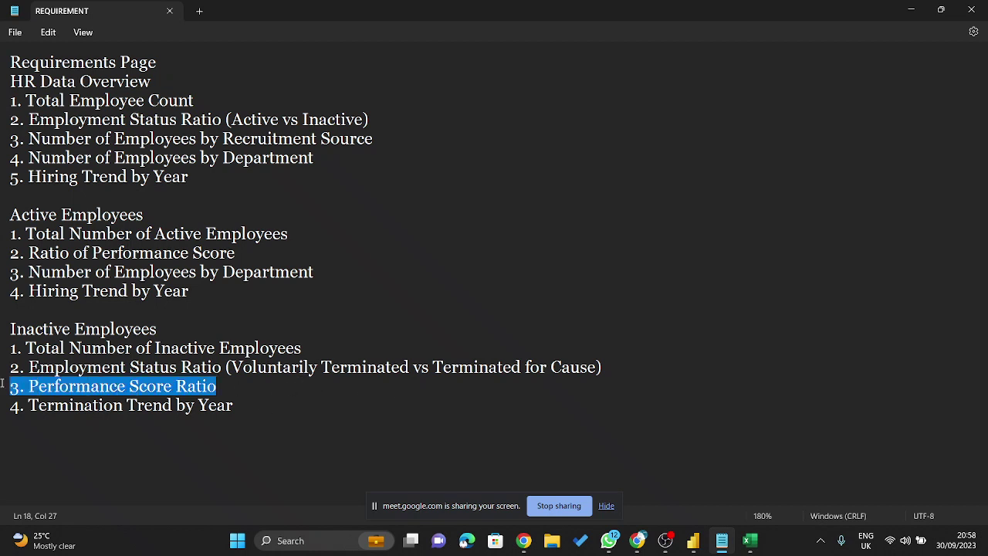
click(259, 410)
drag(258, 410, 3, 403)
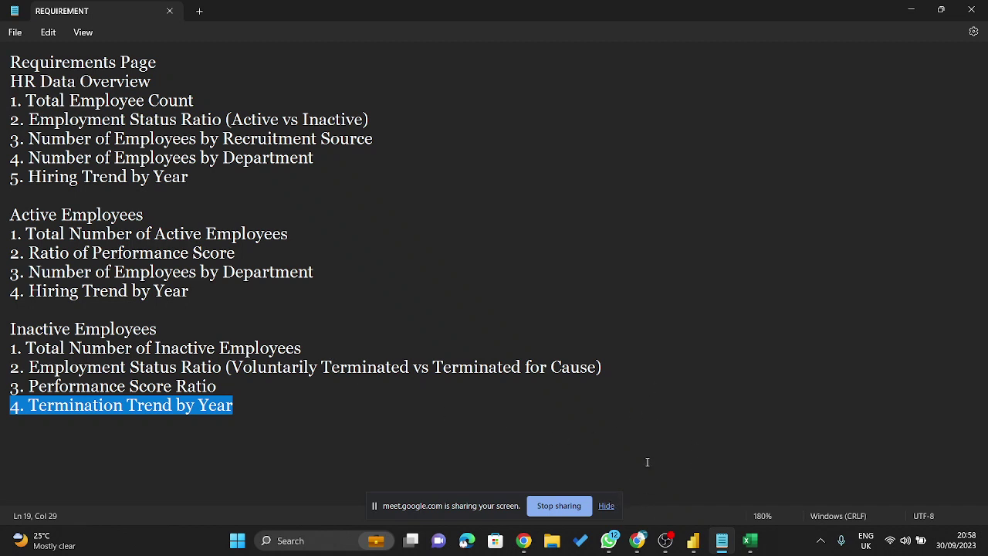
- Hide the screen-sharing notice, switch to Power BI Desktop and import the HRData Excel workbook from the Desktop folder
click(607, 506)
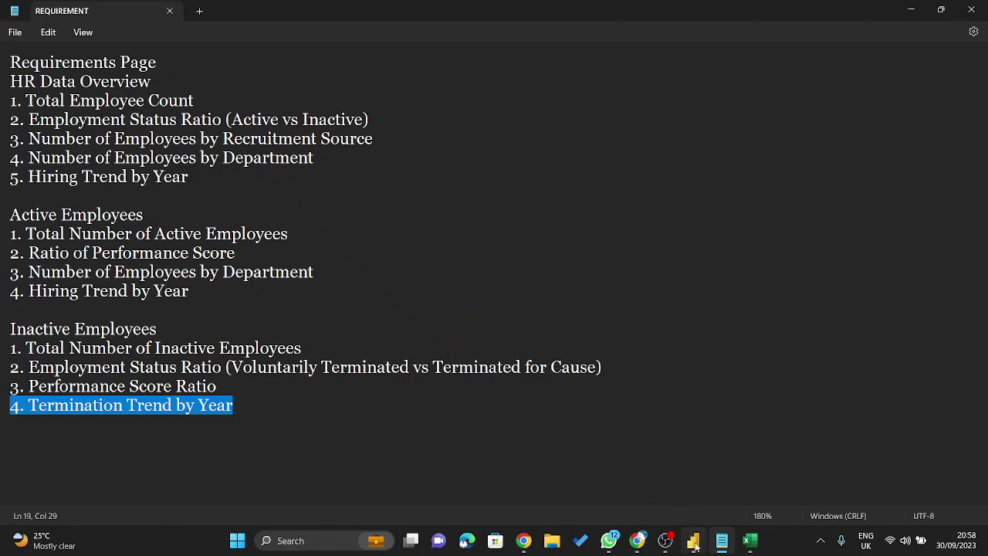
click(693, 542)
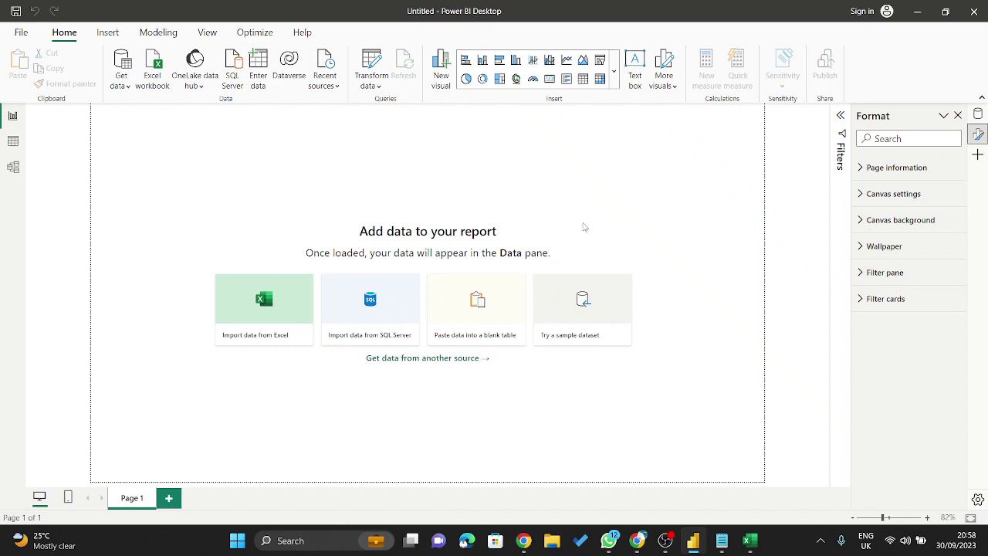
click(264, 299)
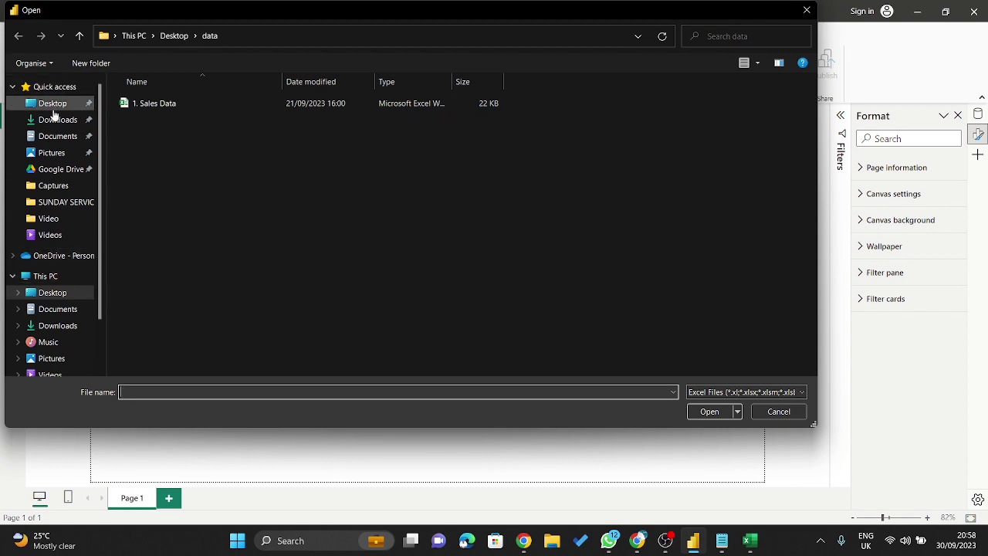
click(53, 108)
click(175, 159)
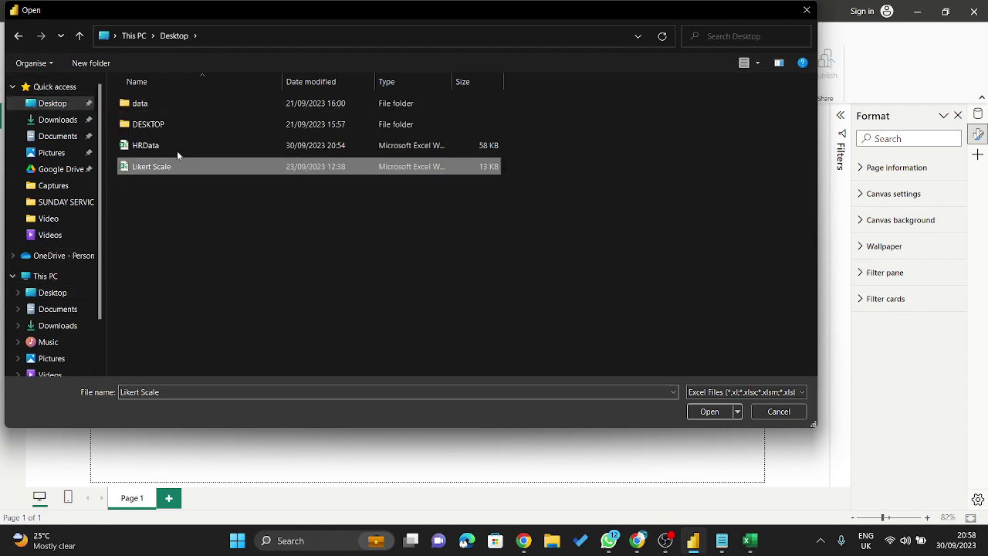
click(177, 150)
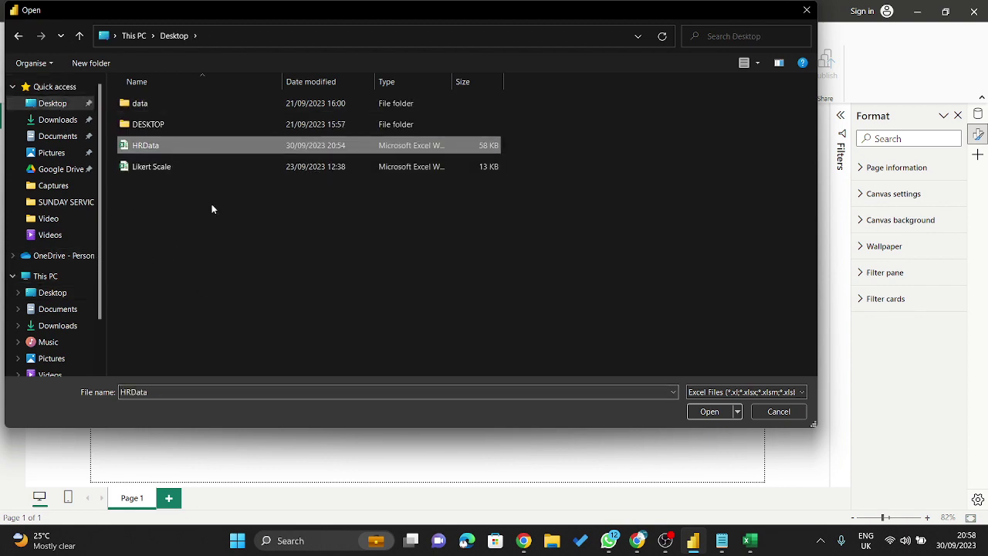
click(708, 412)
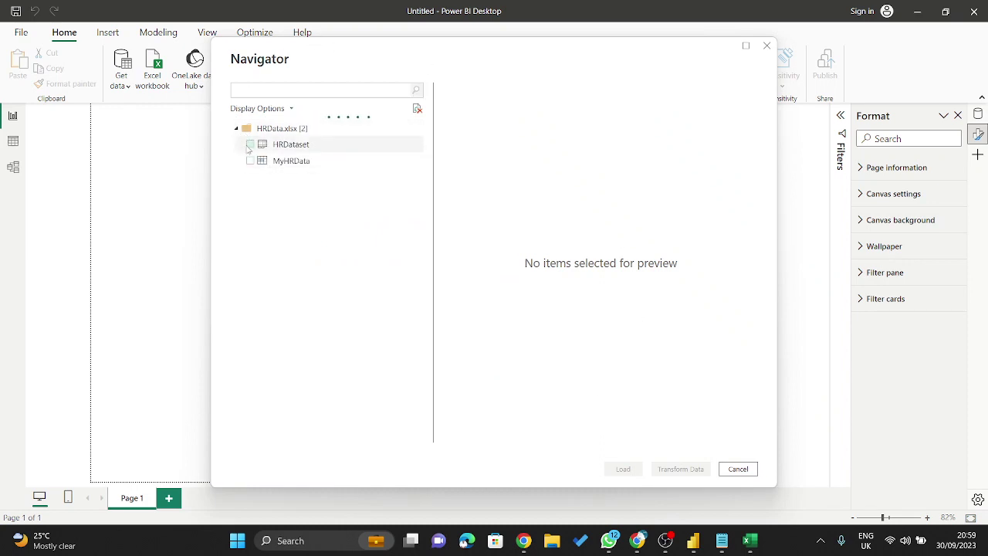
- Select the HRDataset sheet for import, look across its preview columns and open it in Power Query Editor for transformation
click(249, 145)
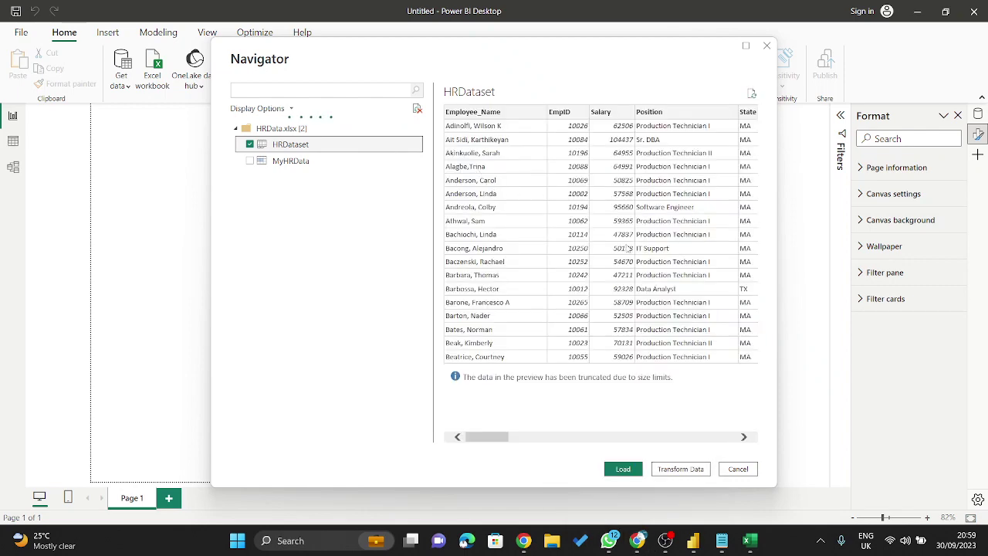
mouse_move(494, 438)
mouse_down()
mouse_move(552, 455)
mouse_move(753, 470)
mouse_move(510, 469)
mouse_move(496, 456)
mouse_up()
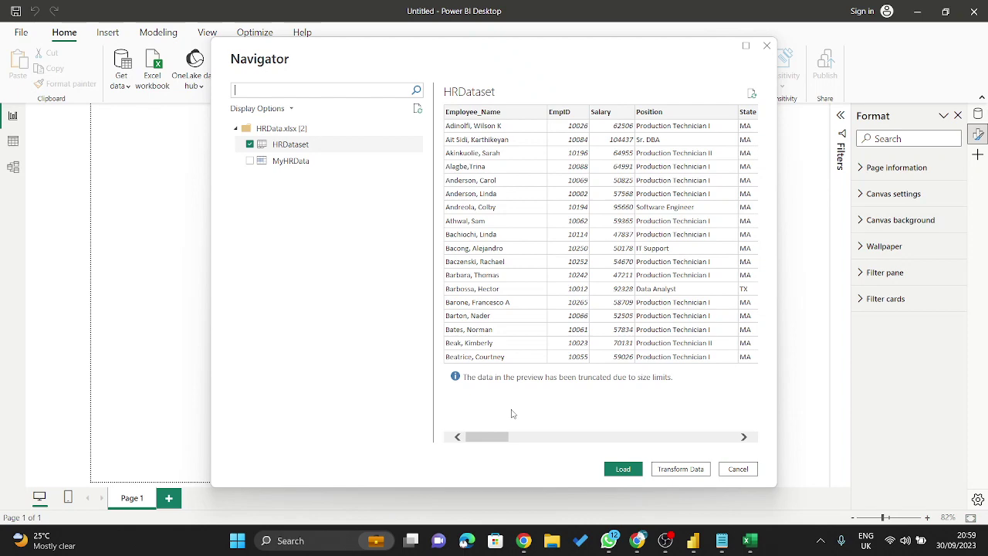
drag(494, 440, 826, 374)
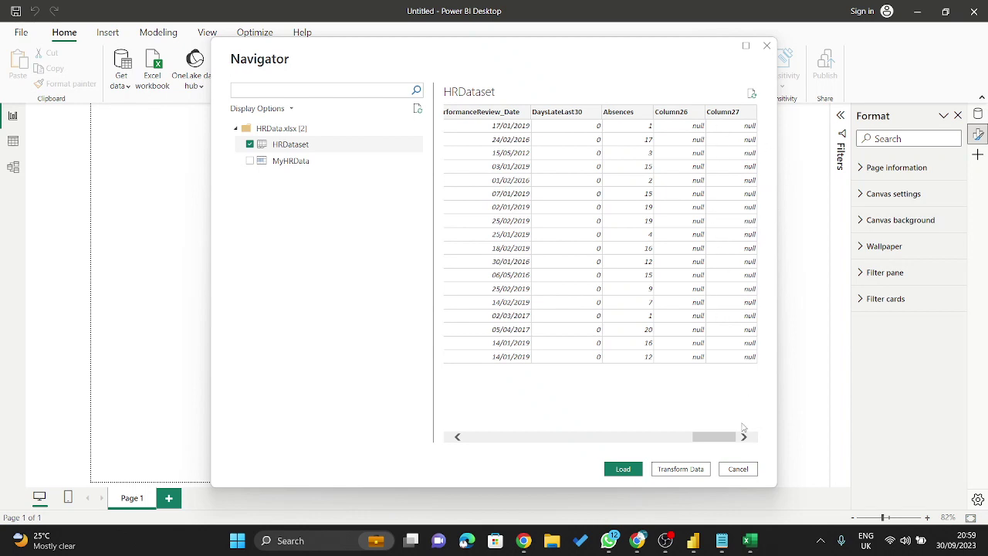
scroll(743, 432, left, 2)
scroll(744, 436, right, 2)
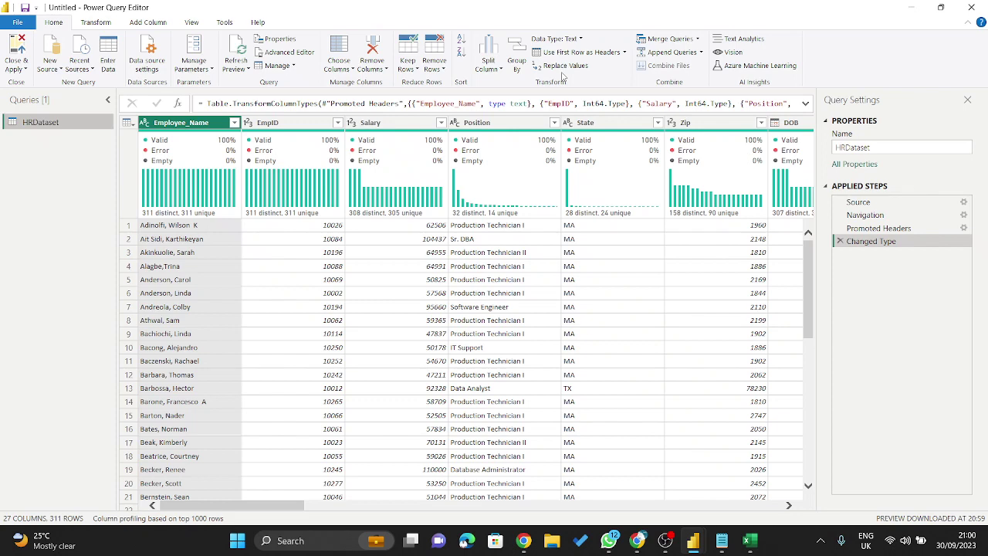
- Look through the HRDataset type-change formula and the employee rows in Power Query Editor
scroll(491, 104, down, 2)
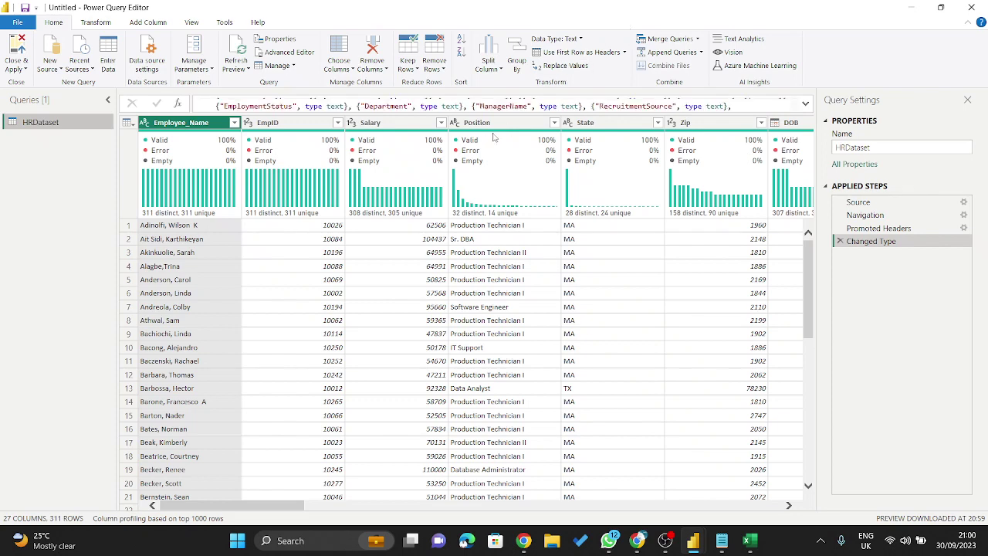
scroll(417, 348, down, 6)
scroll(443, 350, up, 6)
scroll(311, 343, down, 10)
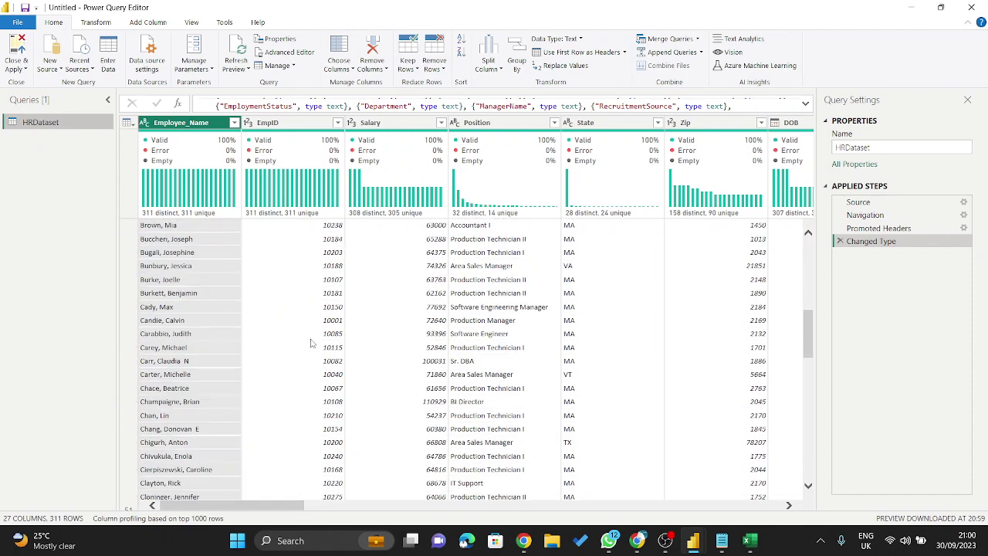
- Exclude Column26 and Column27 from the HRDataset columns to keep, and delete the resulting Removed Other Columns step
scroll(311, 343, up, 10)
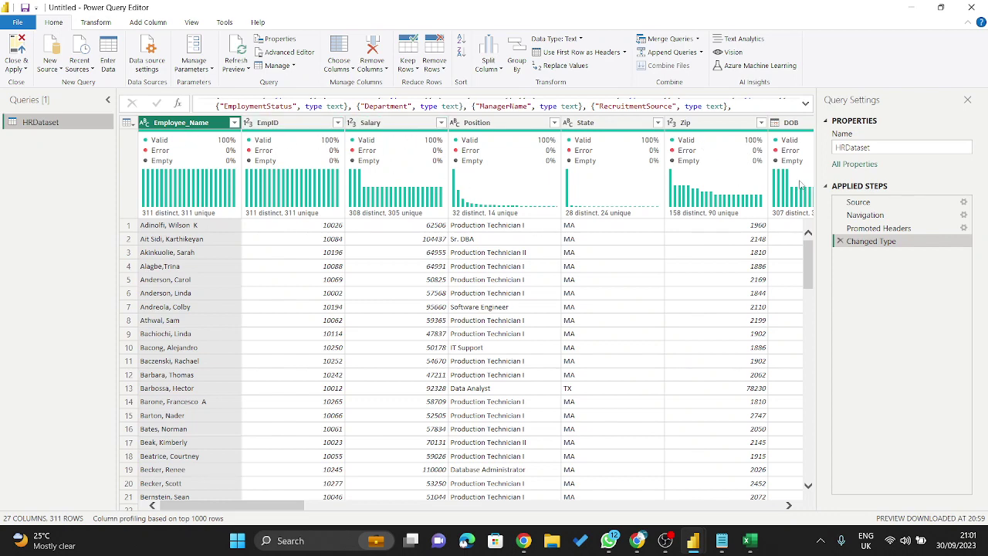
mouse_move(294, 504)
mouse_down()
mouse_move(769, 503)
mouse_move(286, 505)
mouse_up()
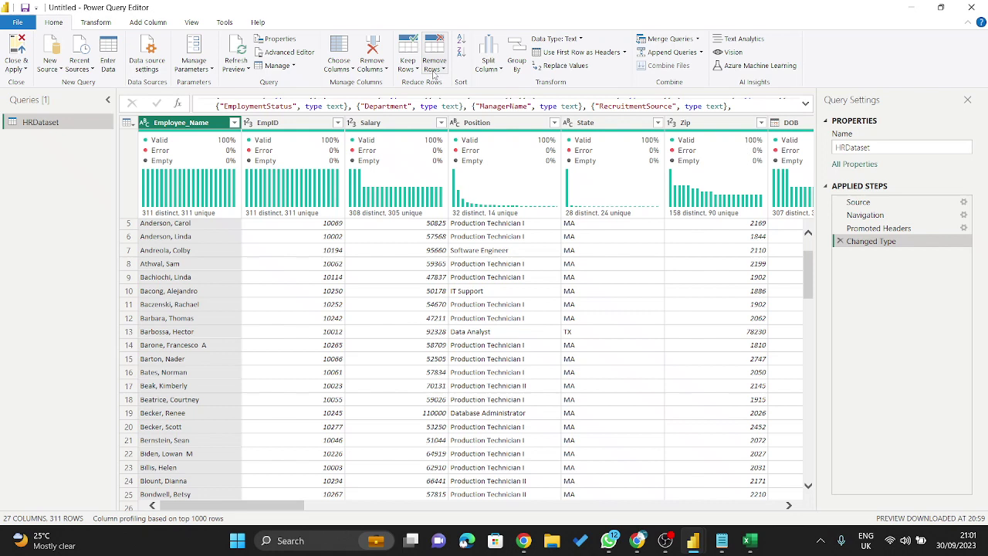
click(339, 67)
click(359, 82)
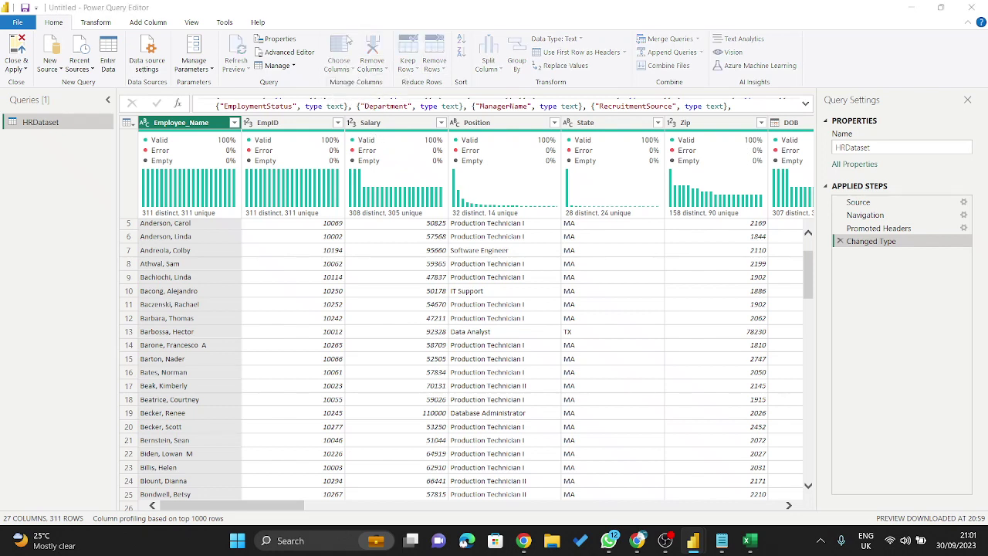
scroll(451, 237, down, 3)
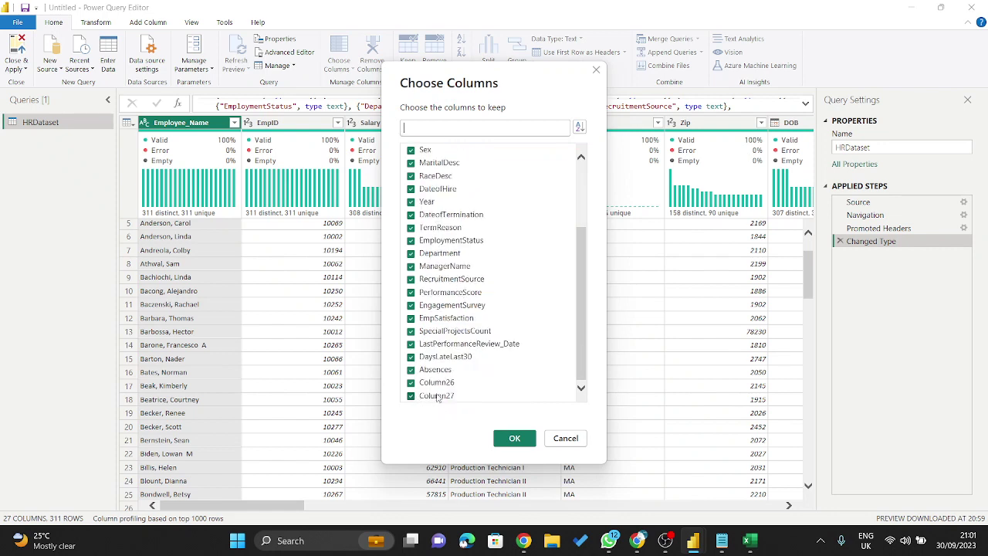
click(410, 396)
click(411, 383)
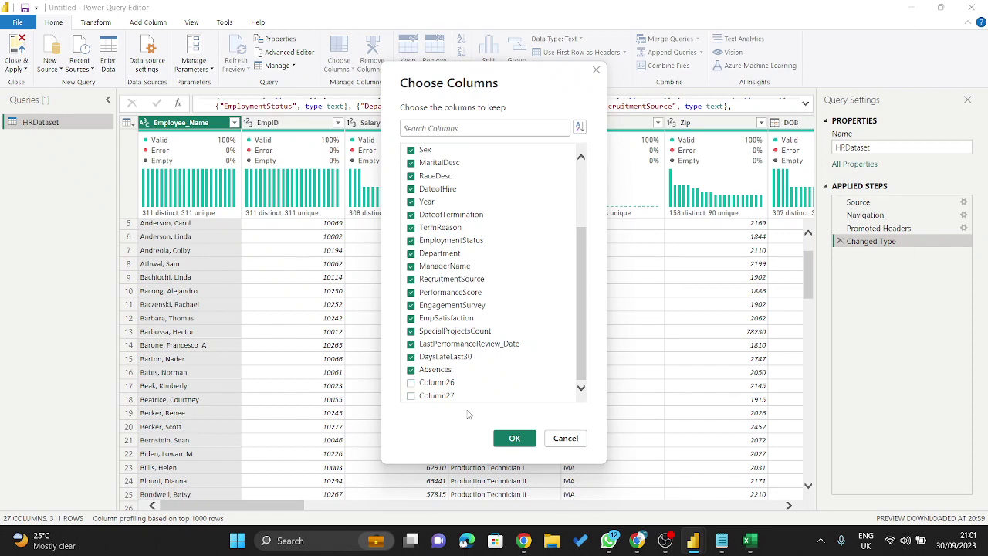
click(514, 438)
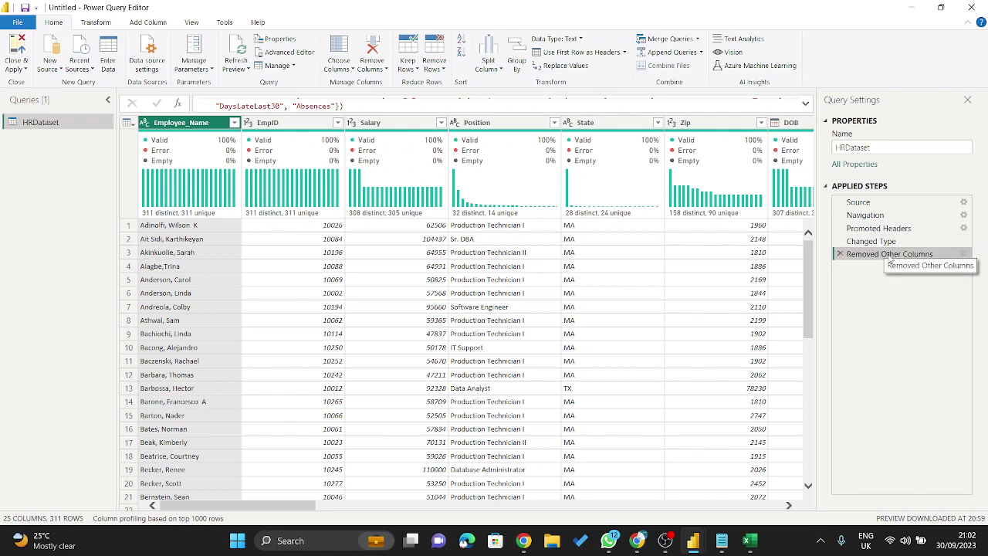
click(840, 254)
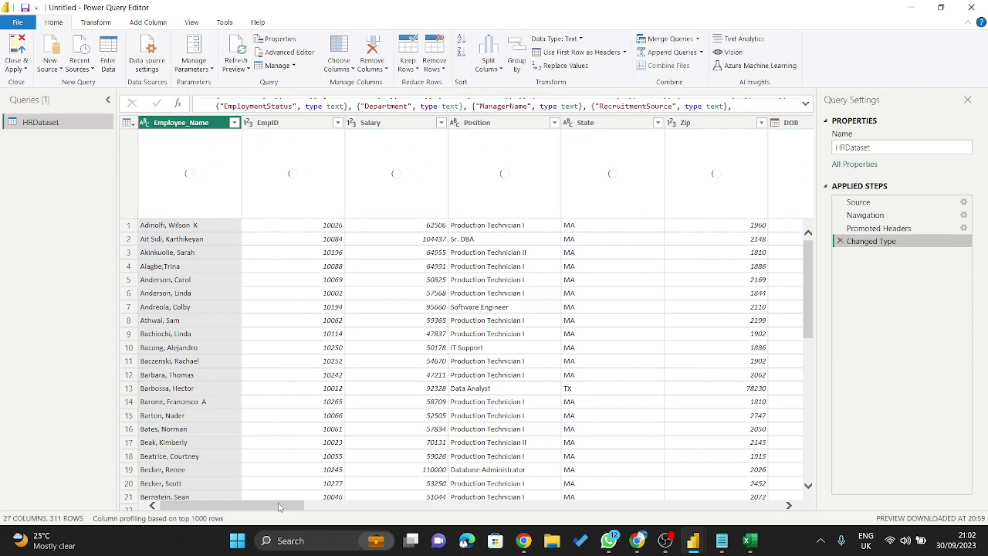
- Examine the column statistics of Column26 and Column27, and look through the query's Source and Navigation applied steps
drag(280, 506, 764, 506)
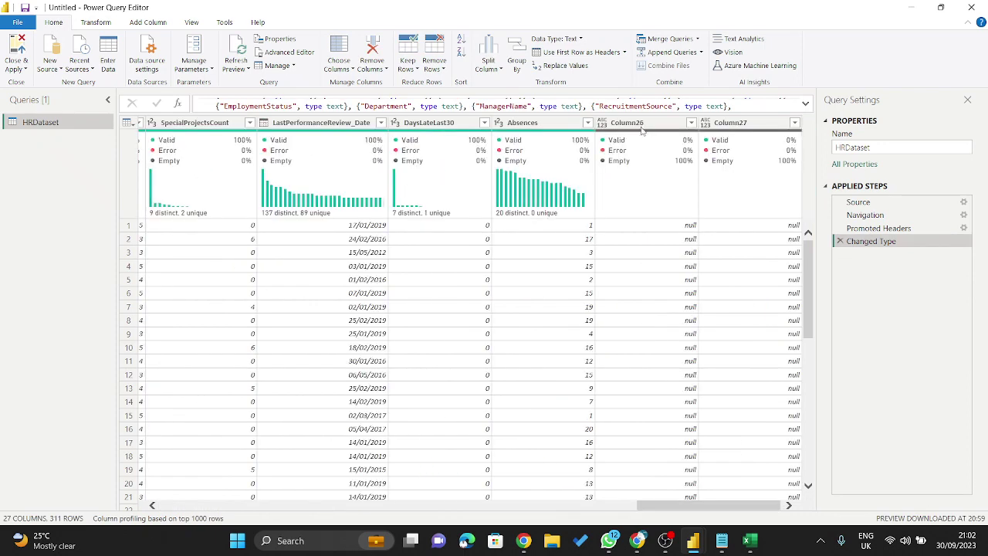
click(642, 125)
click(749, 125)
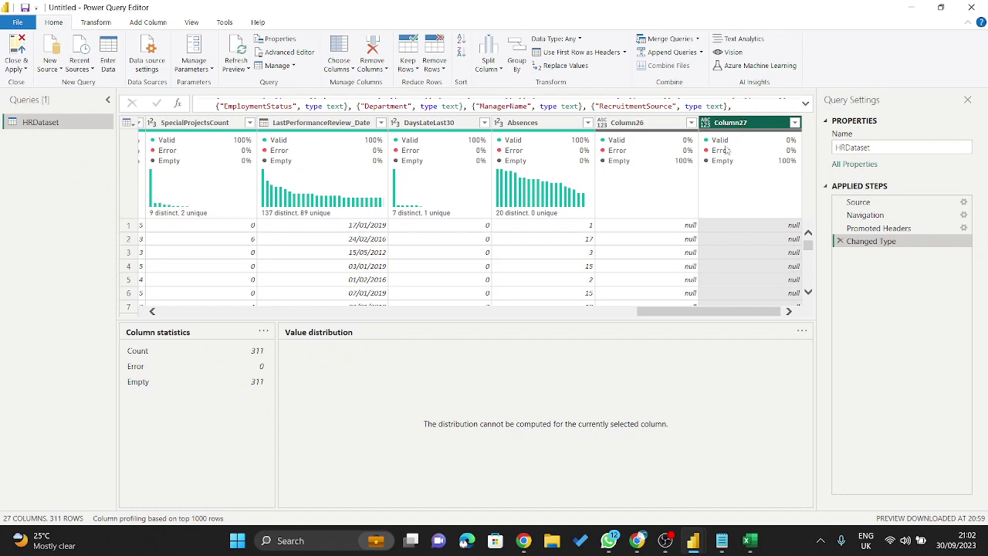
mouse_move(726, 151)
click(647, 124)
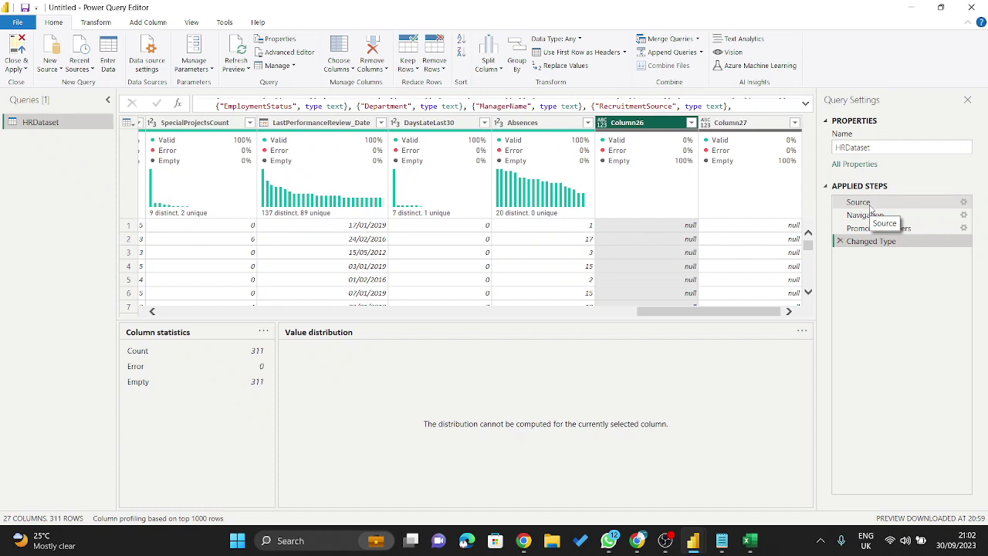
click(939, 204)
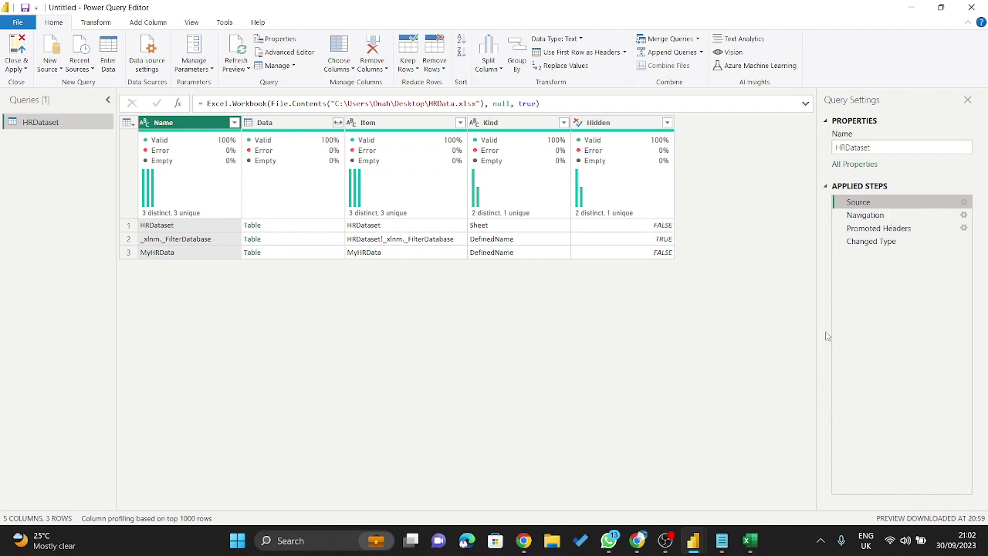
click(867, 216)
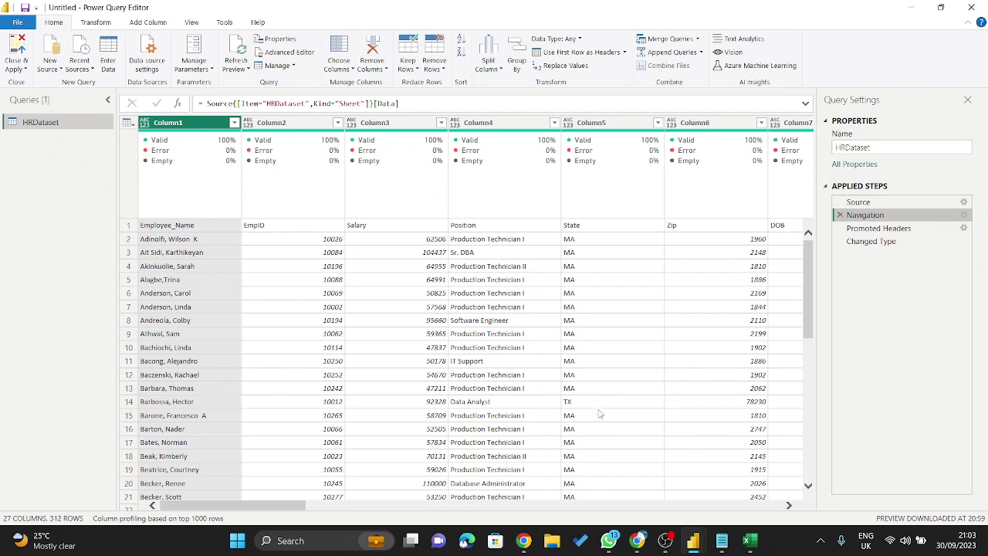
- Switch to the HRData workbook in Excel, fill header row 1 with yellow, select row 2 and return to Power Query Editor
click(747, 543)
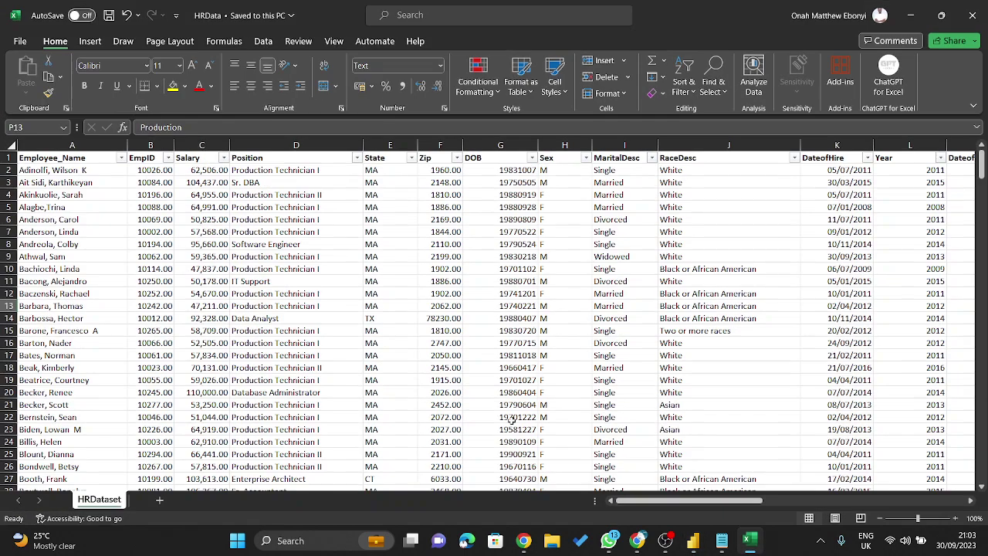
click(7, 157)
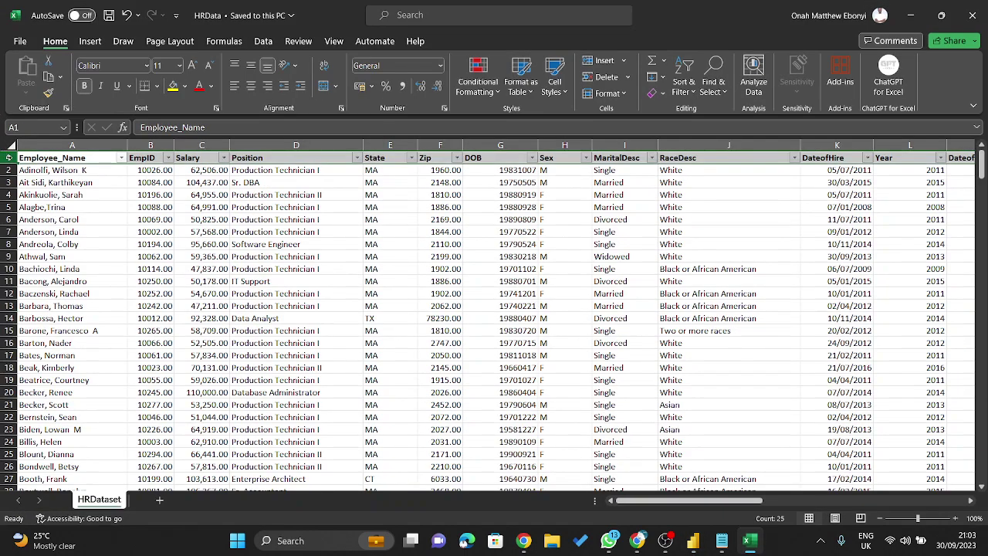
click(173, 86)
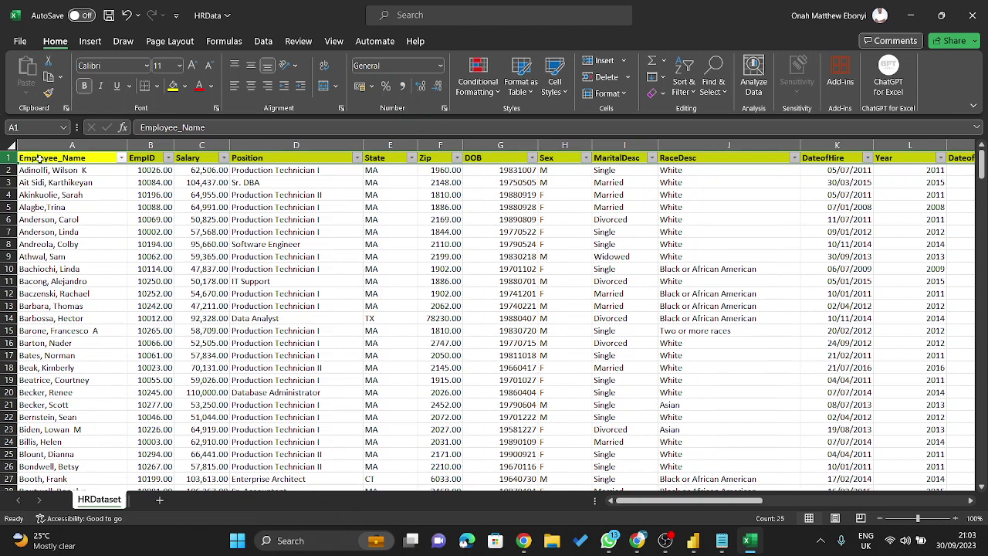
click(61, 146)
click(7, 170)
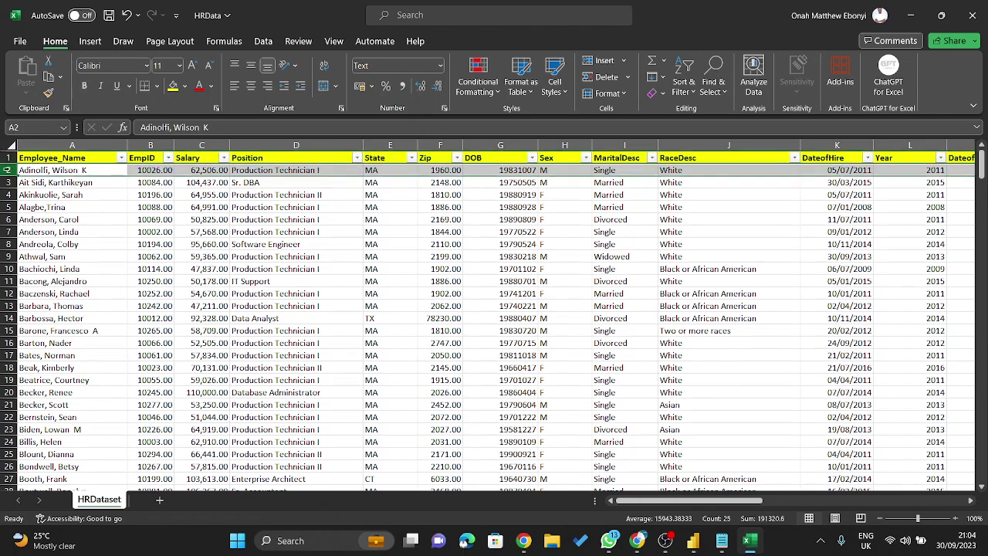
click(911, 15)
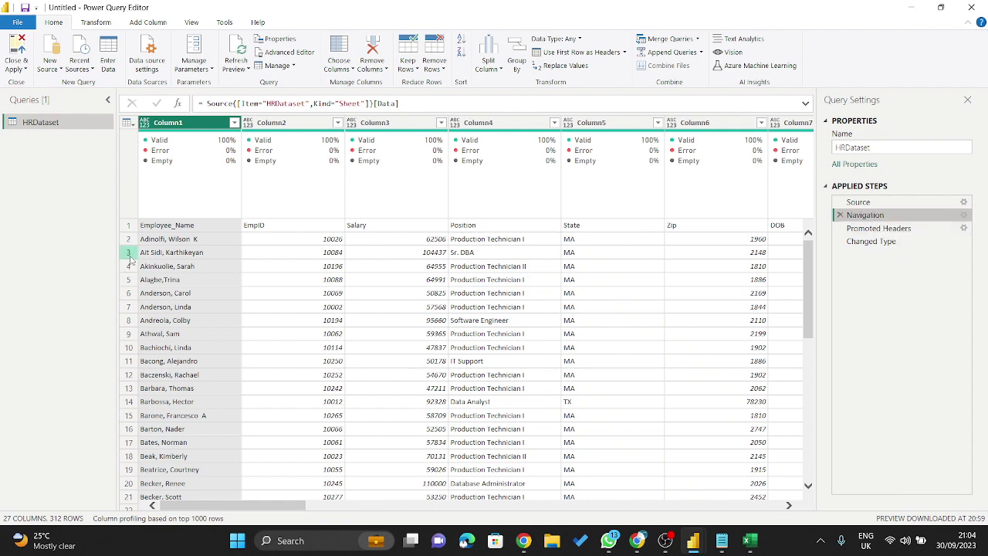
- Inspect the first-row cells Employee_Name, EmpID, Salary and Position under the generic column headers of the Navigation step
click(170, 227)
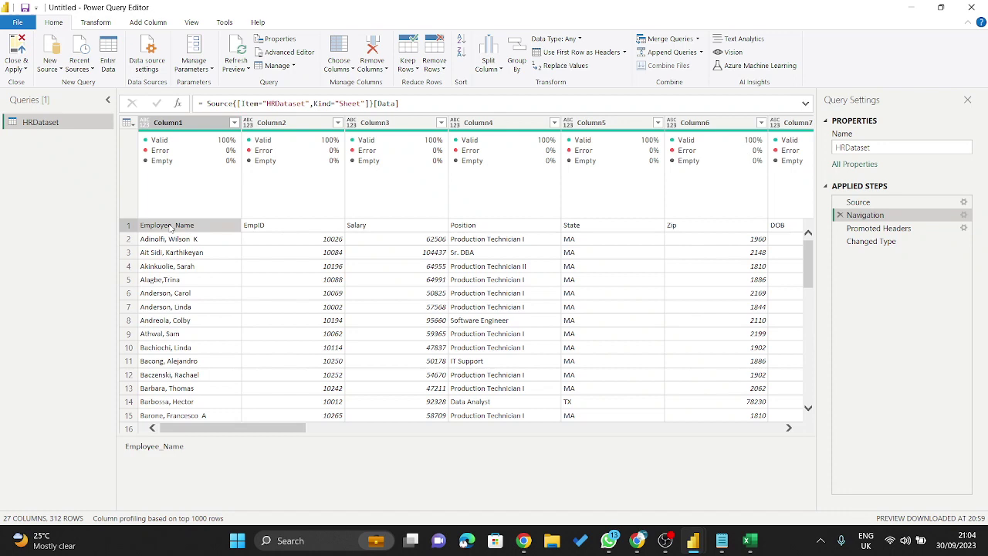
click(266, 226)
click(384, 227)
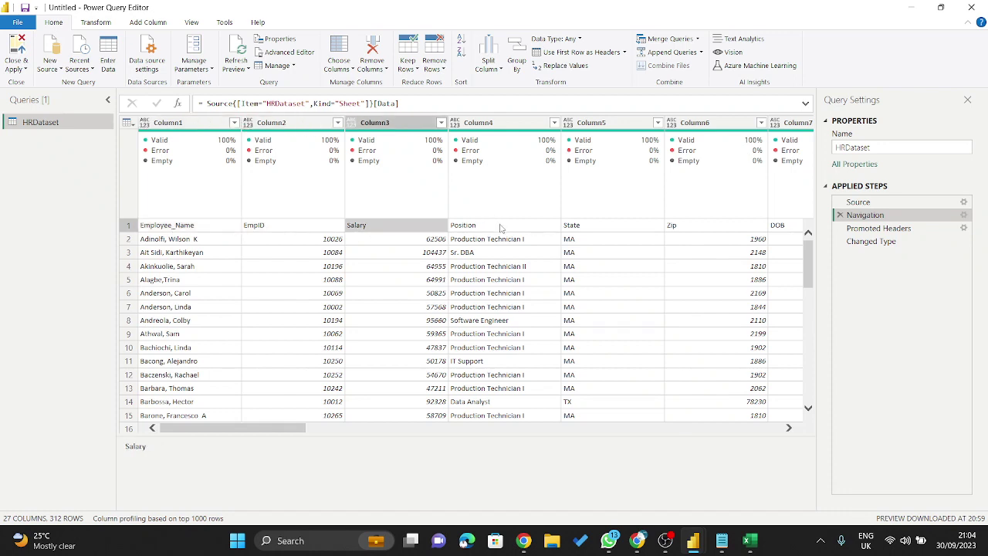
click(500, 227)
- Check the Google Meet call window and return to Power Query Editor
mouse_move(639, 545)
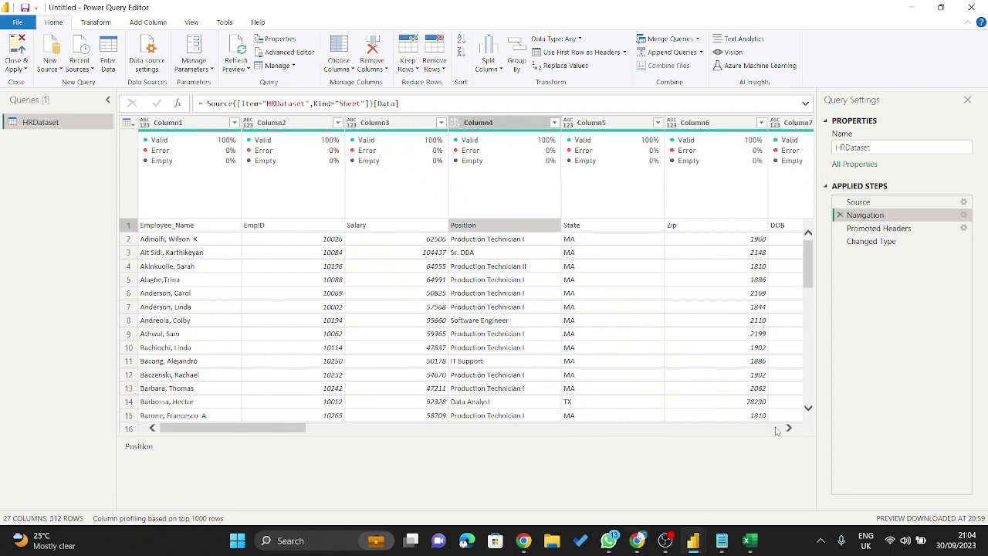
click(637, 540)
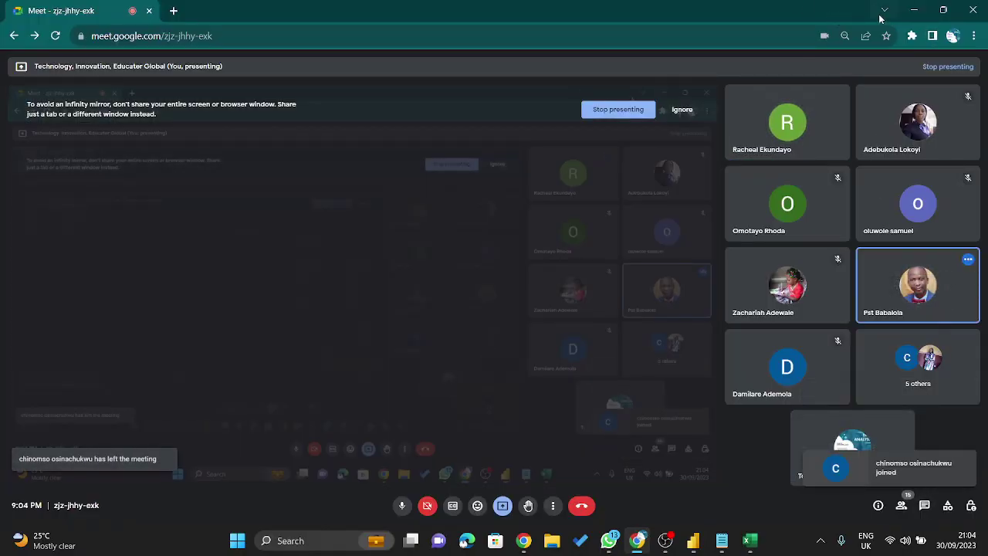
click(914, 10)
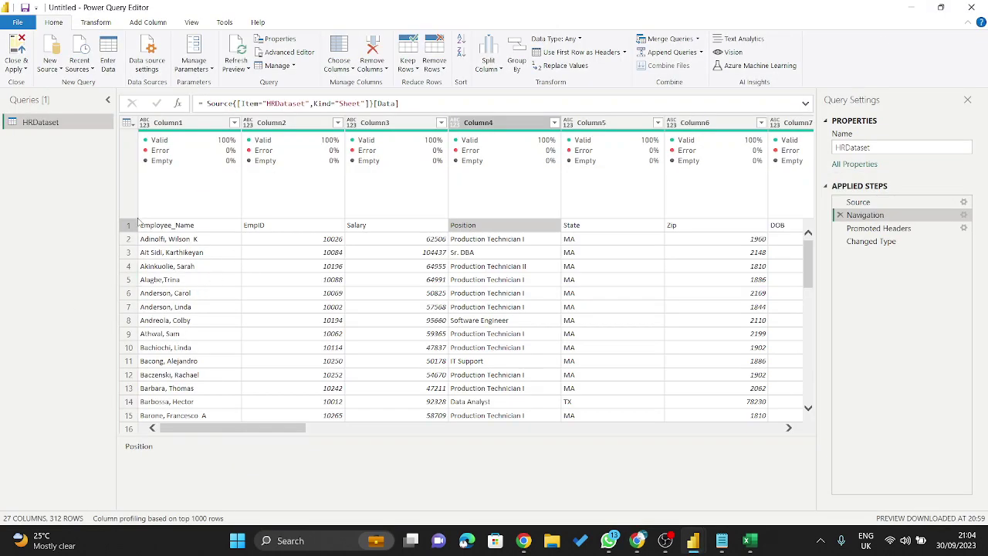
- Go over the first-row field names from Column1 to Column4 again and display the Promoted Headers step
click(161, 226)
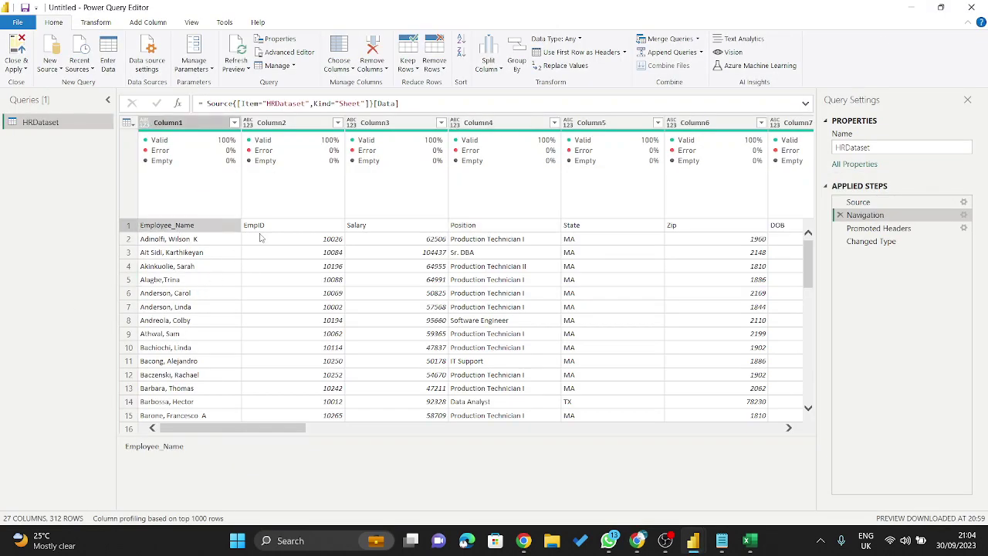
click(263, 226)
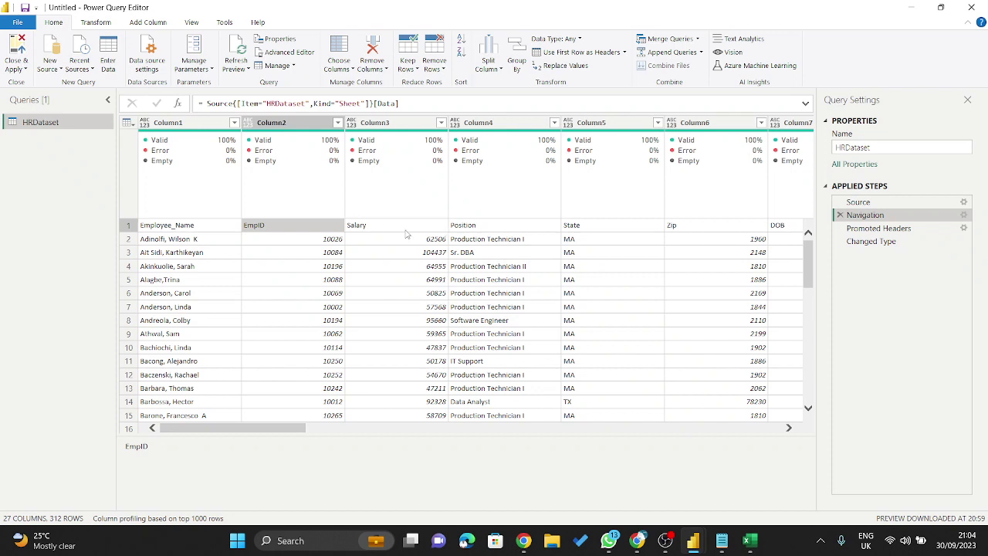
click(407, 234)
click(469, 232)
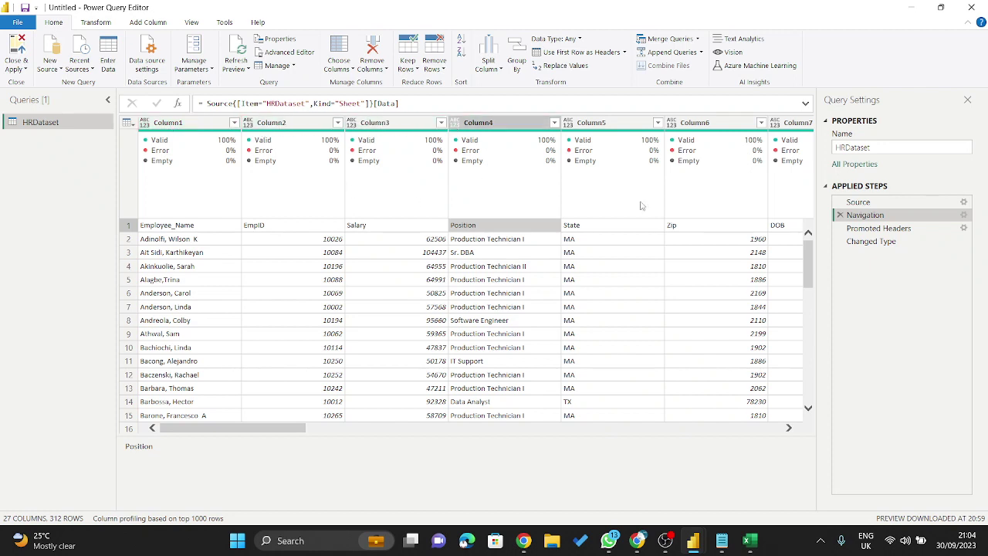
click(887, 228)
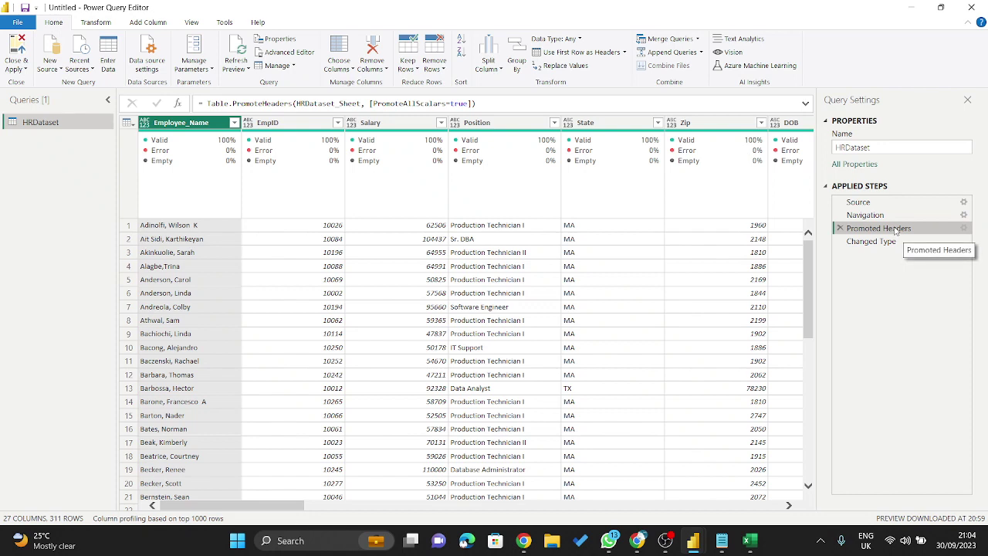
- Go back to the Navigation step, review its first-row field names, and compare them with the Promoted Headers step
click(873, 214)
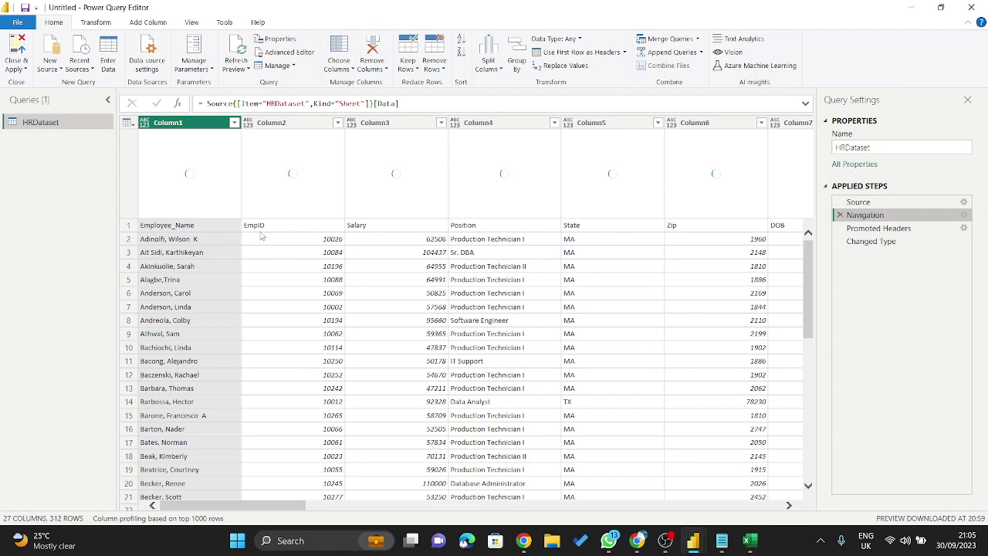
click(185, 226)
click(305, 230)
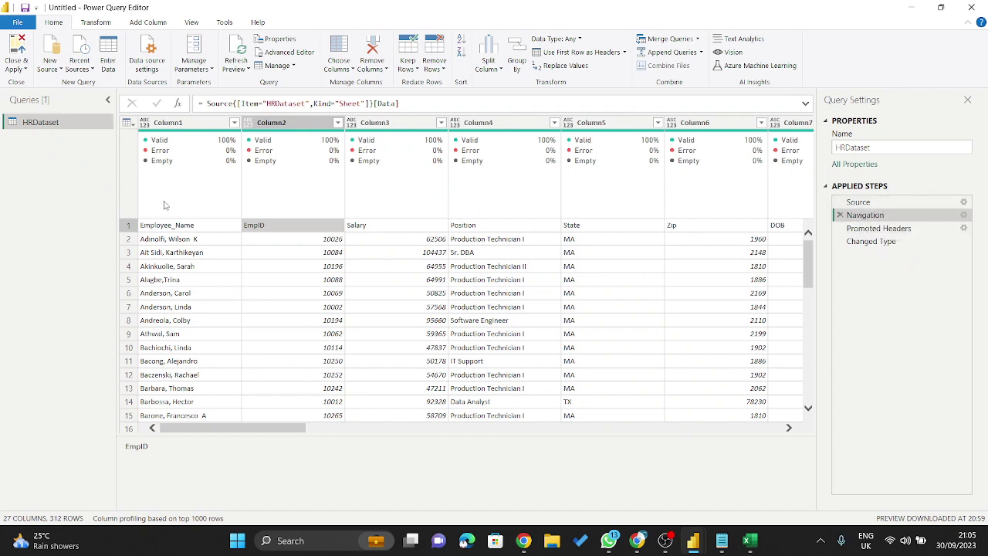
click(170, 227)
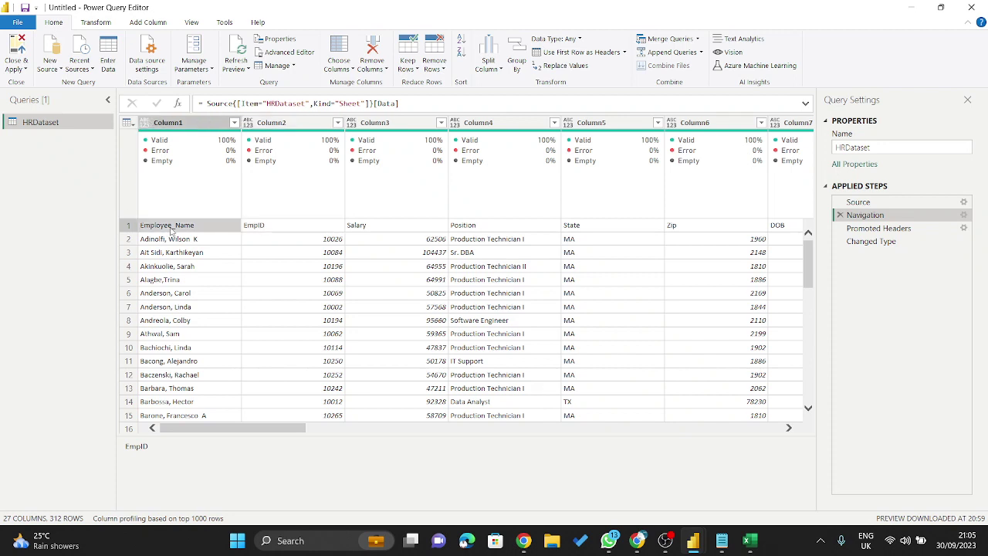
click(298, 230)
click(409, 231)
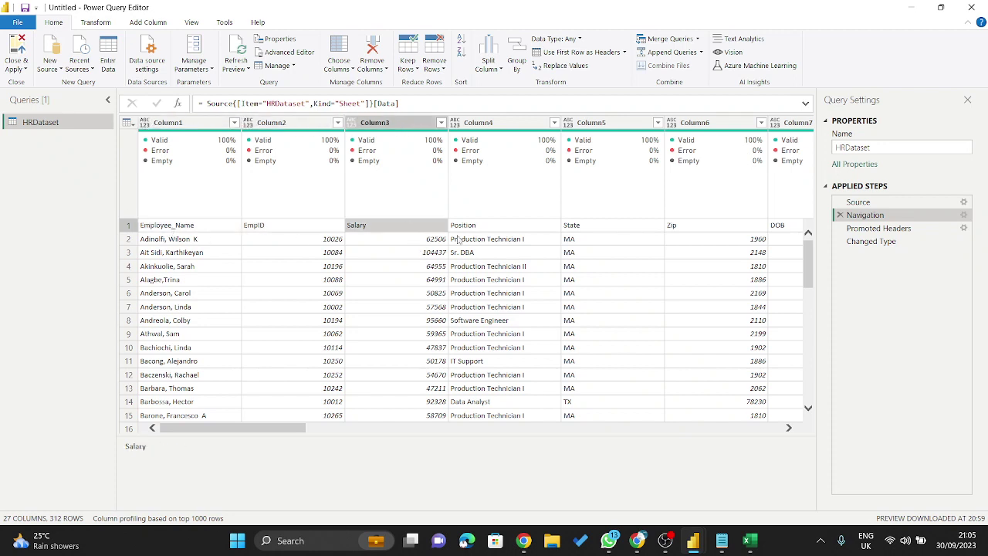
click(500, 229)
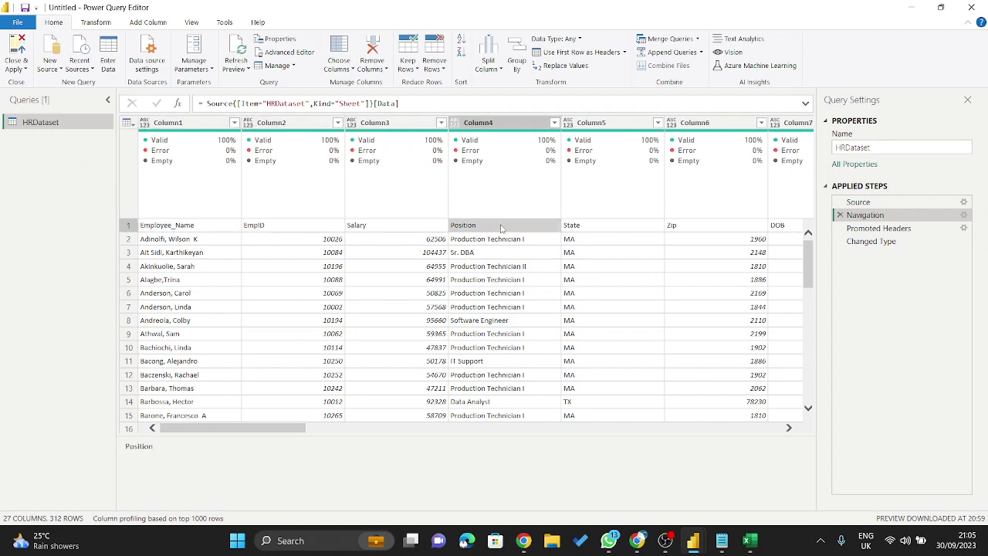
click(875, 229)
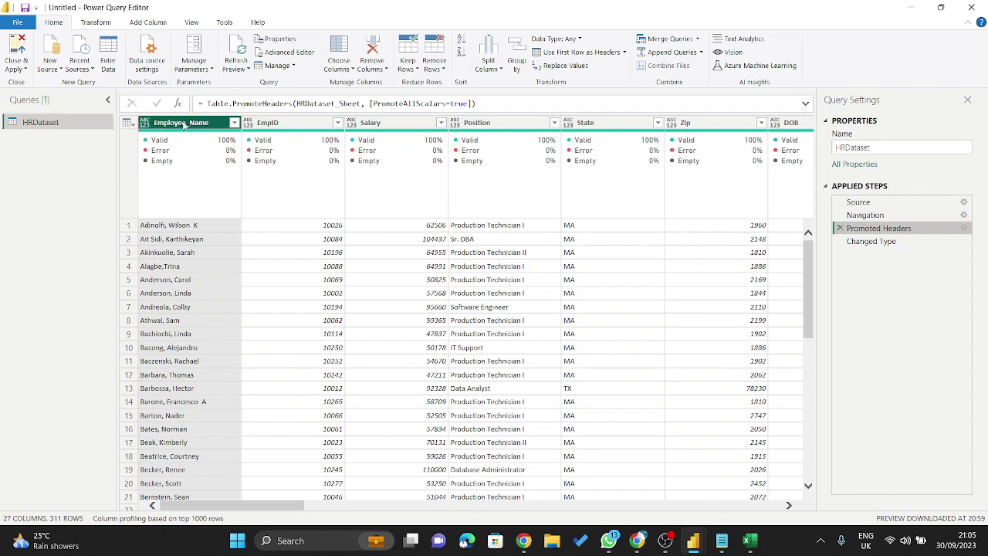
- View the data type choices for Employee_Name in the Promoted Headers step, and display the Changed Type step
click(144, 125)
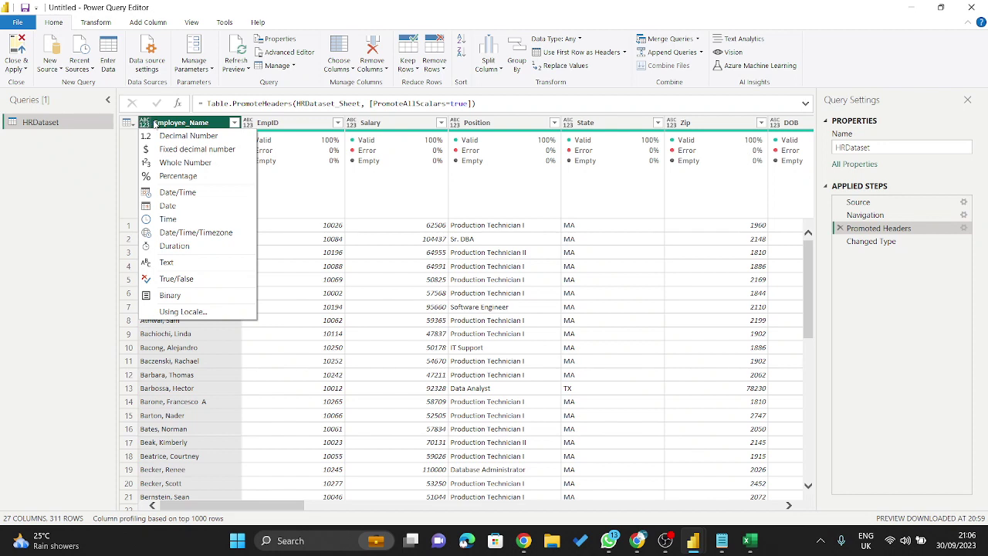
click(210, 121)
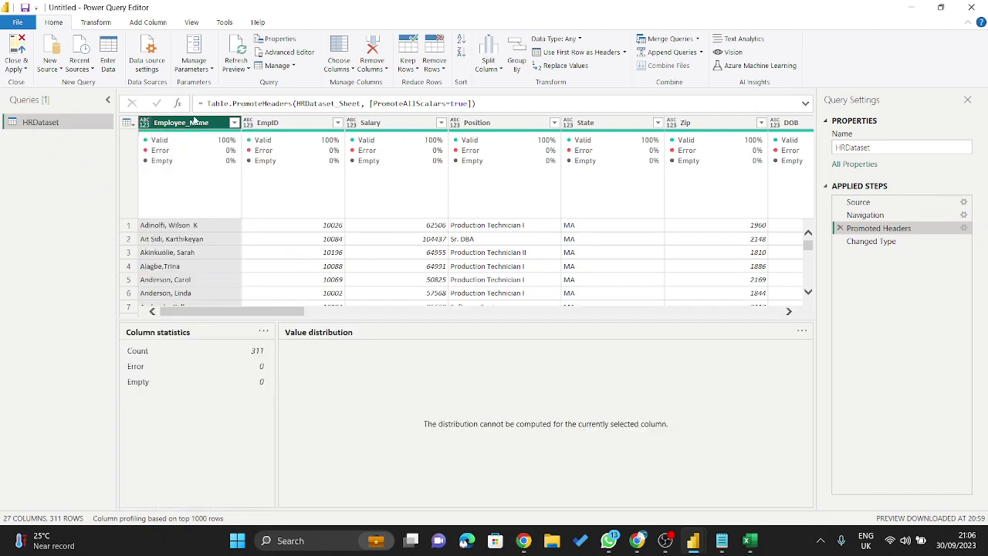
click(896, 245)
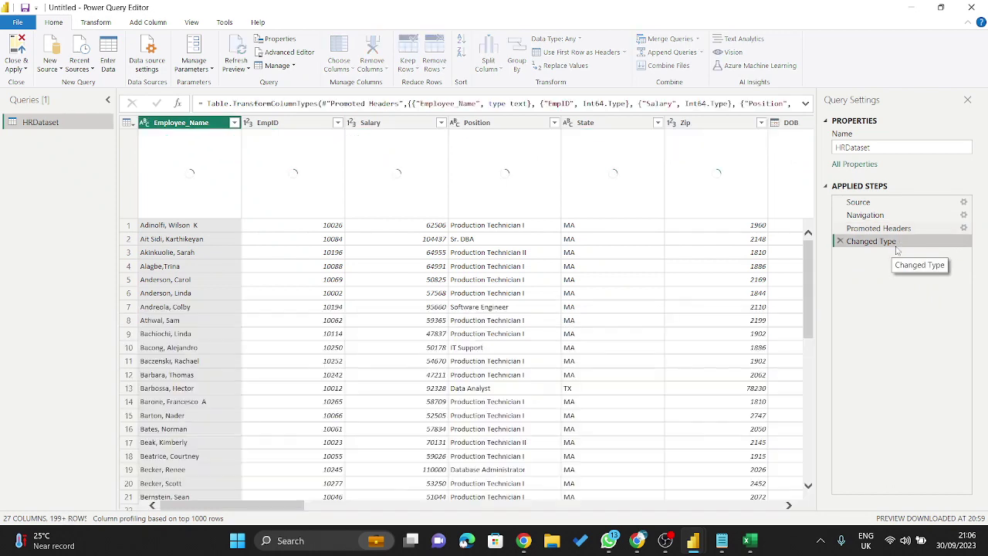
- Check the data type choices for the Employee_Name, EmpID and Salary columns in the Changed Type step
click(144, 123)
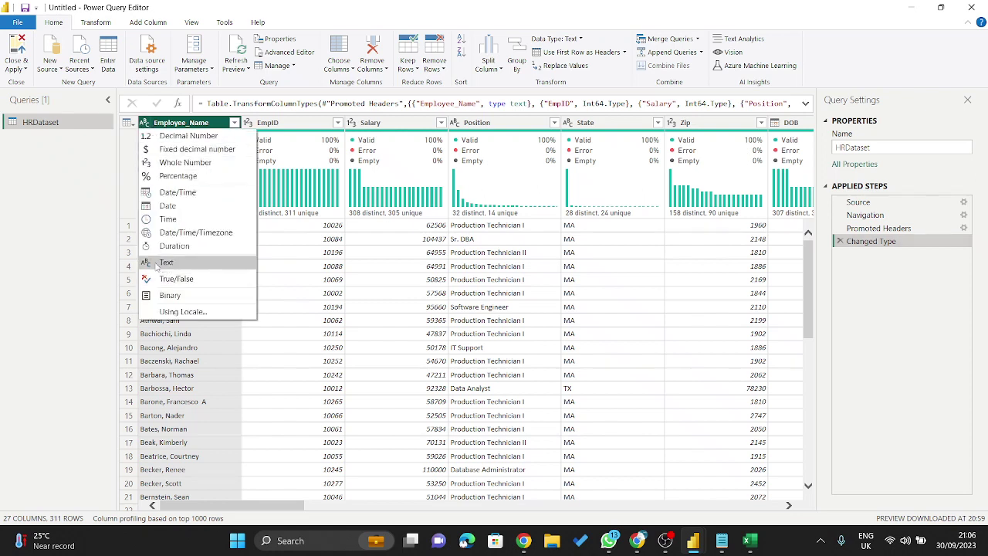
click(157, 264)
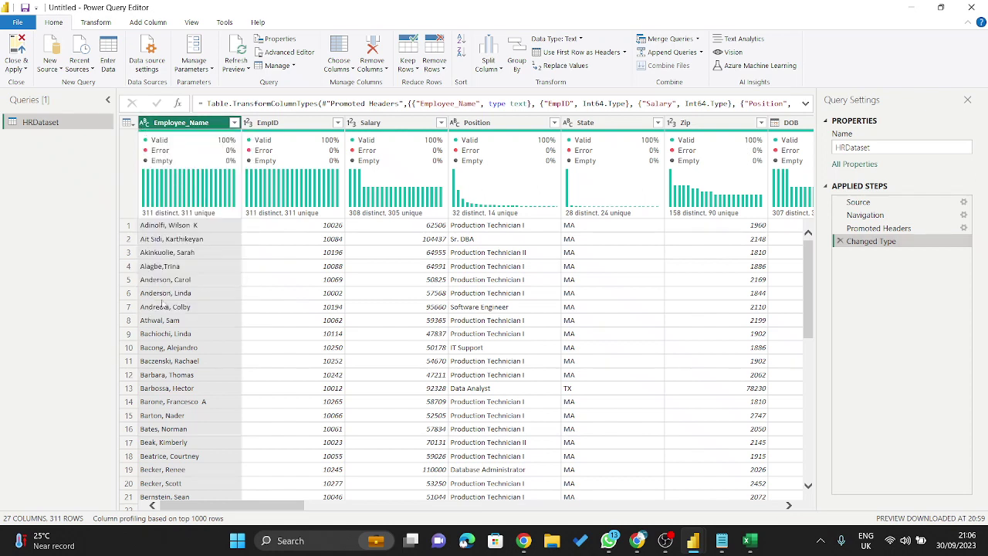
click(144, 123)
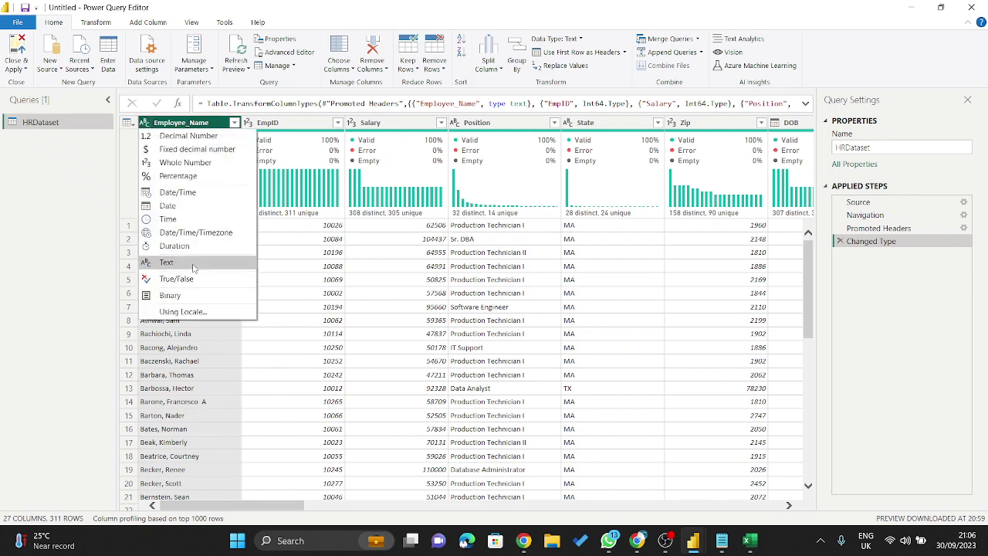
click(321, 128)
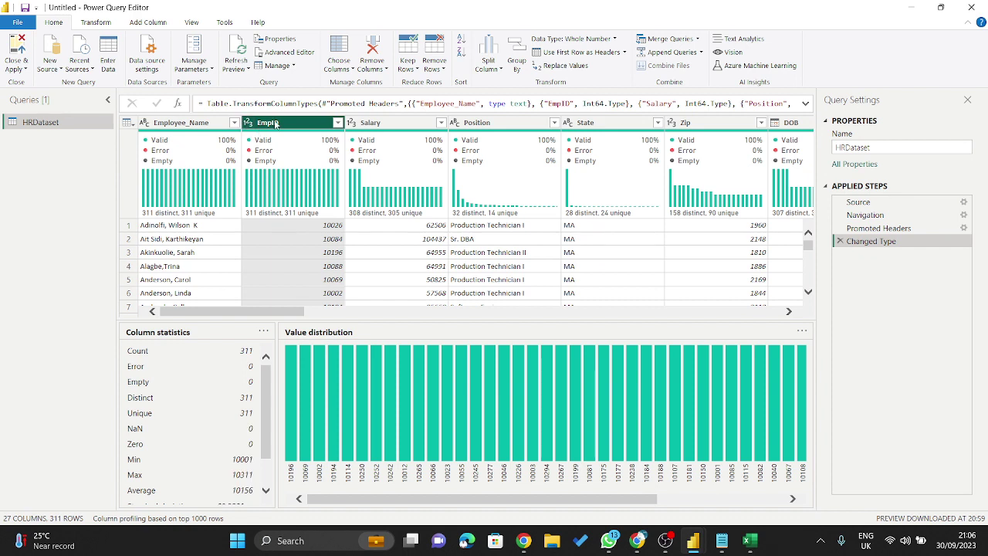
click(248, 123)
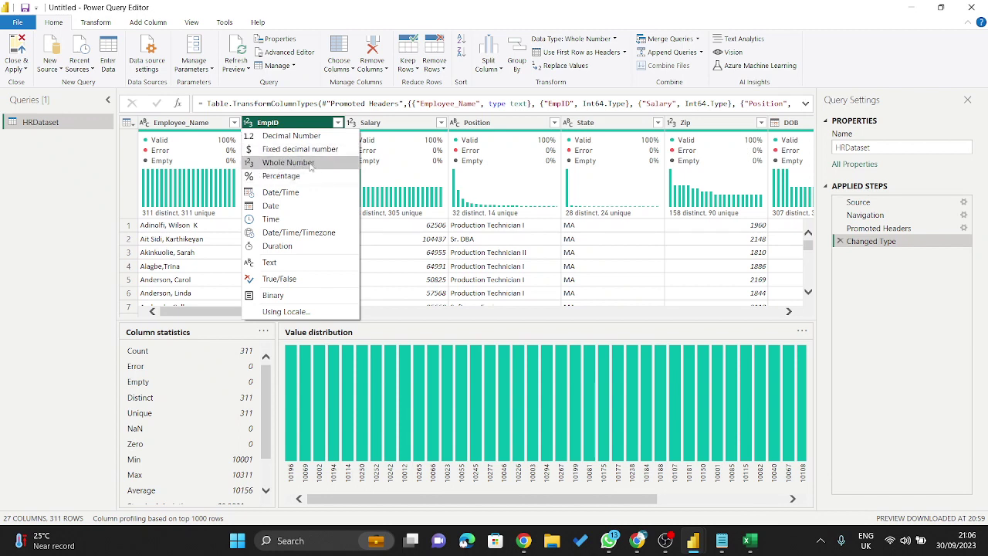
click(380, 129)
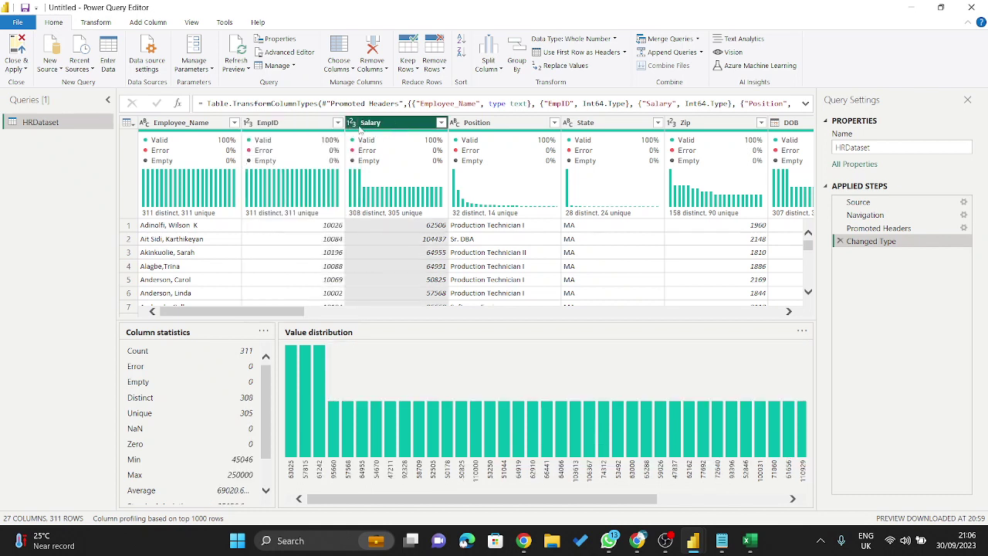
click(352, 124)
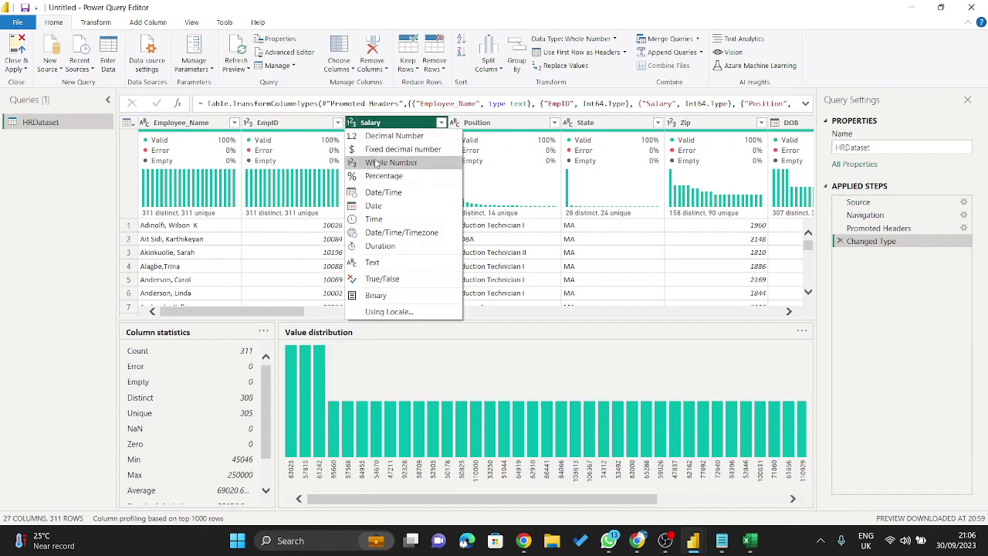
- Review the data type and value distribution of the Position, State and Zip columns
click(478, 123)
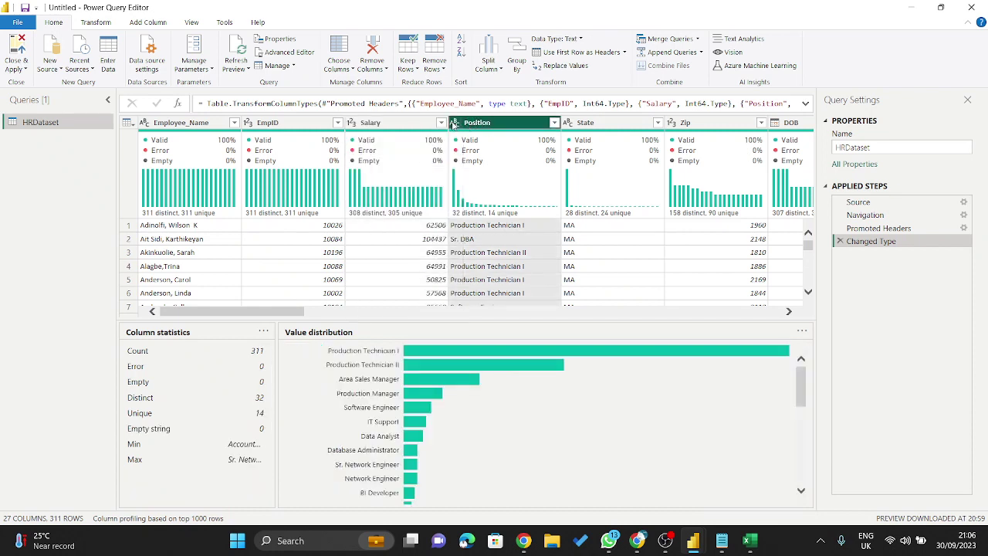
click(454, 125)
click(486, 124)
click(599, 128)
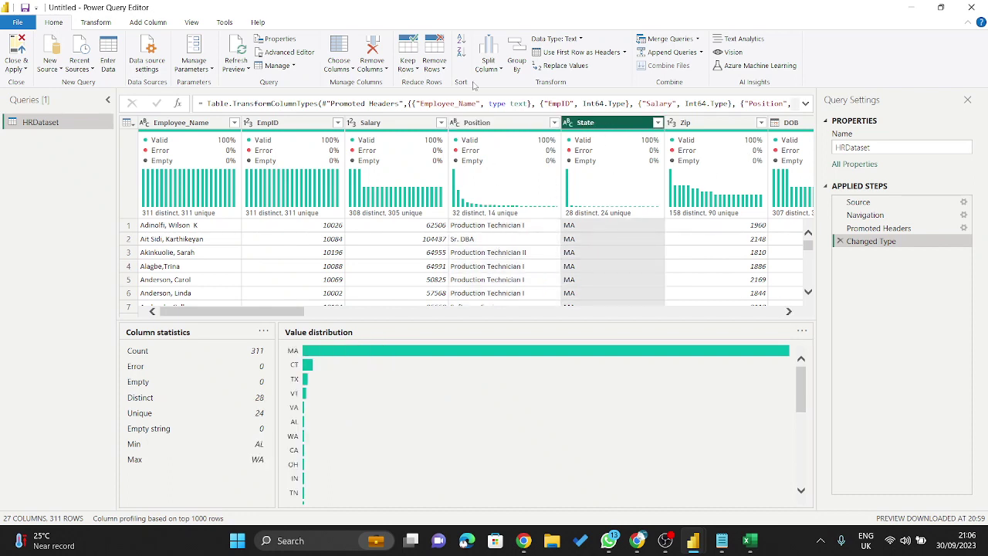
click(716, 128)
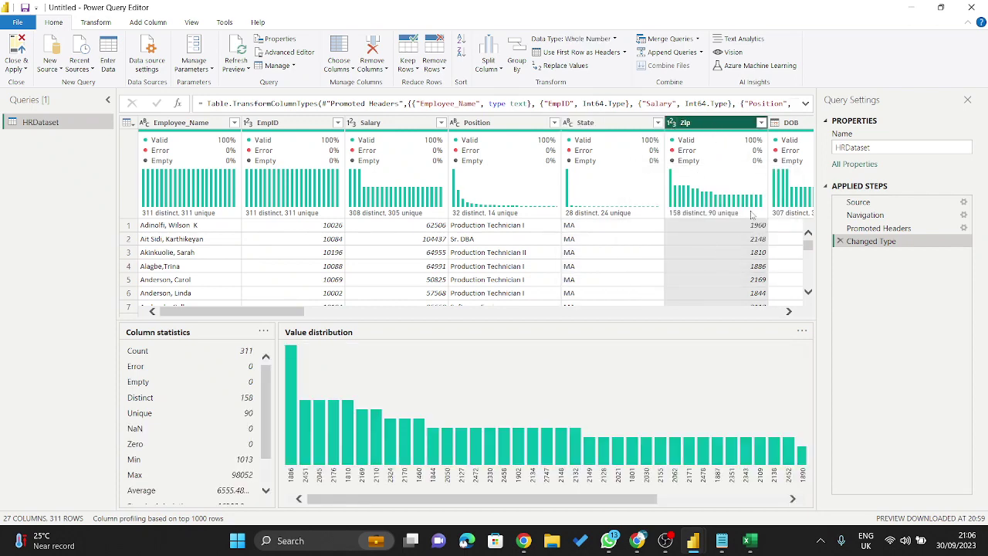
- Review the data types and profiles of the DOB, Sex, MaritalDesc, RaceDesc and DateofHire columns
drag(279, 309, 391, 278)
click(351, 128)
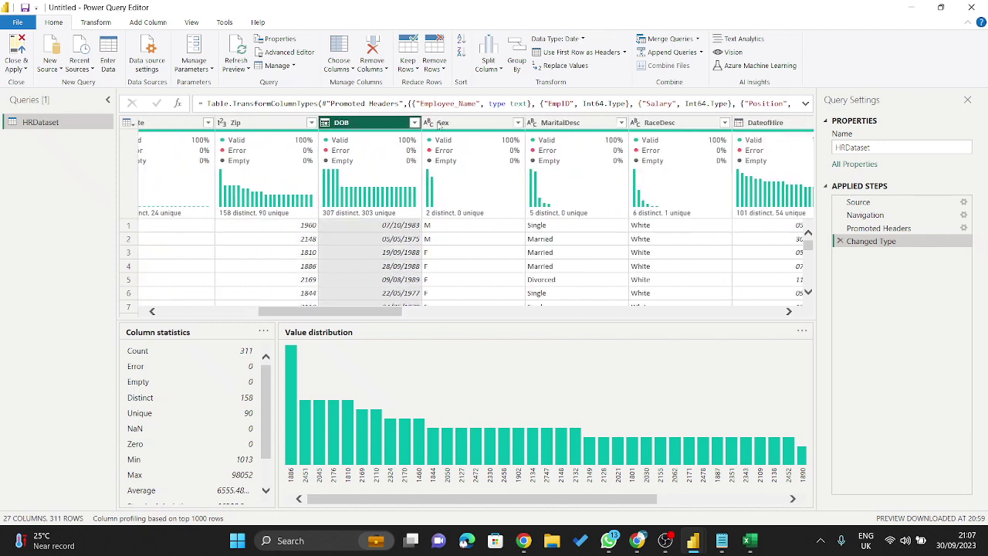
click(463, 129)
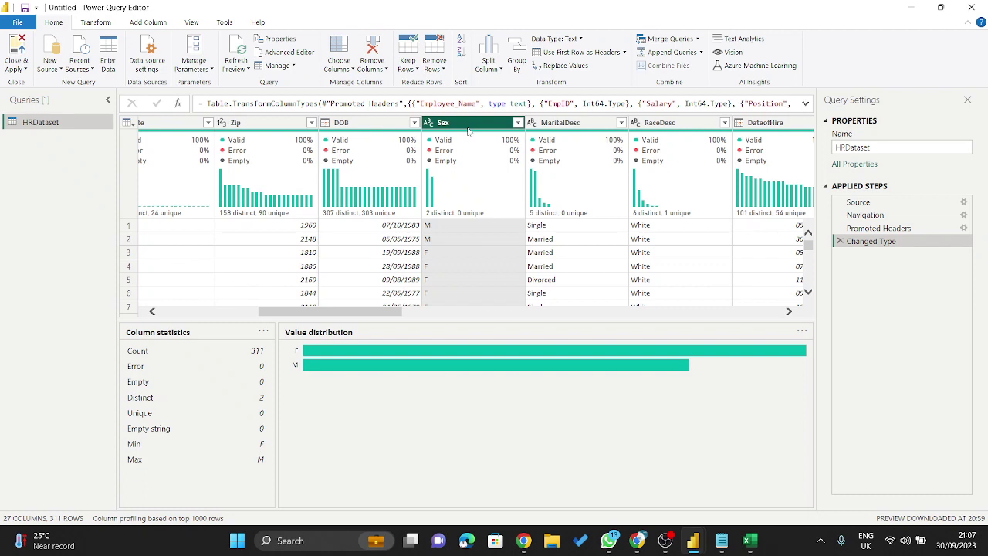
click(579, 124)
click(664, 127)
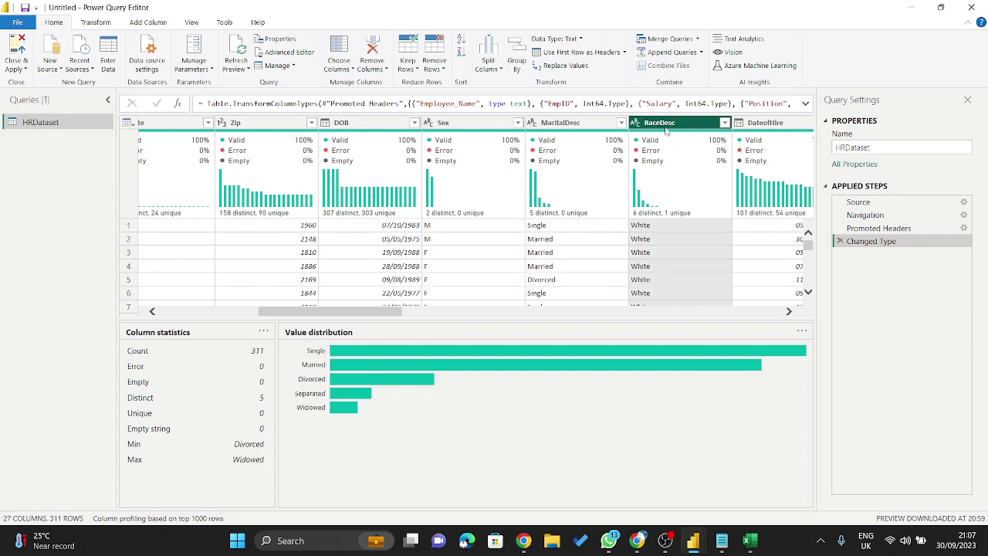
mouse_move(623, 219)
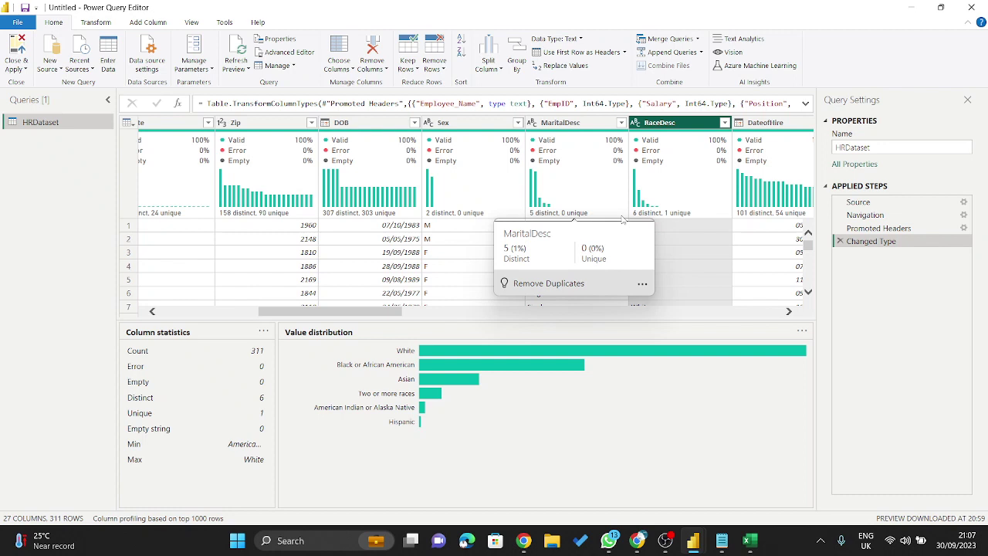
click(764, 123)
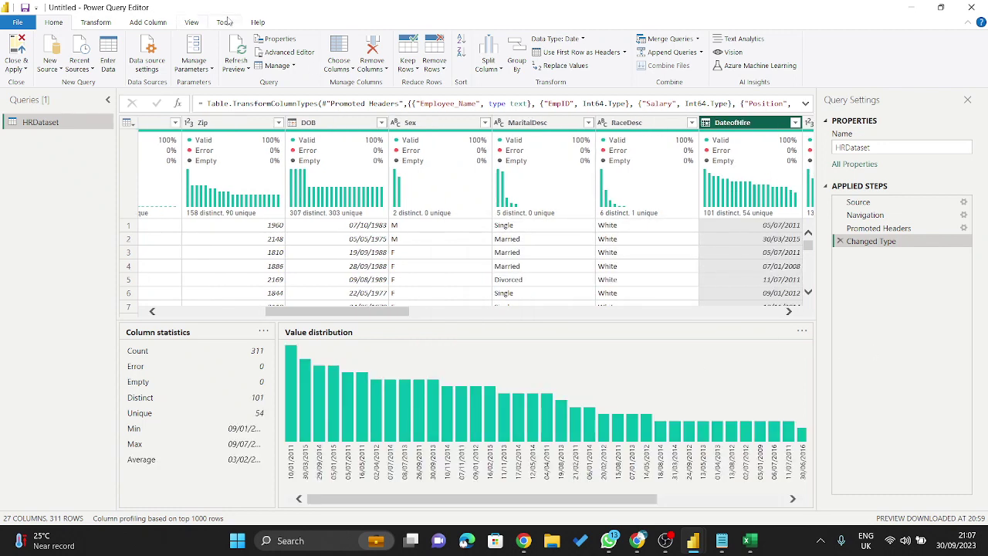
- Turn off the column profile in the data preview and return to the Home commands
click(193, 21)
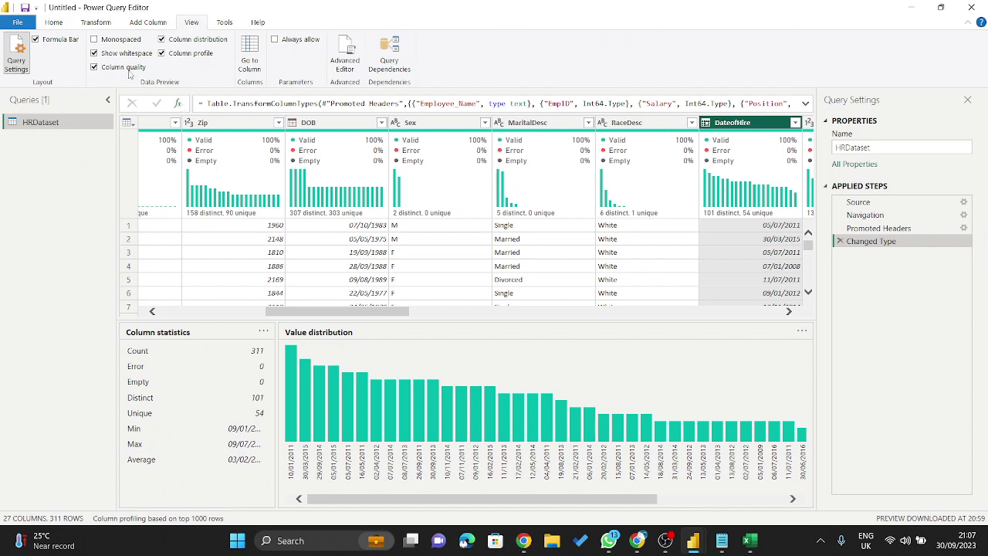
click(161, 53)
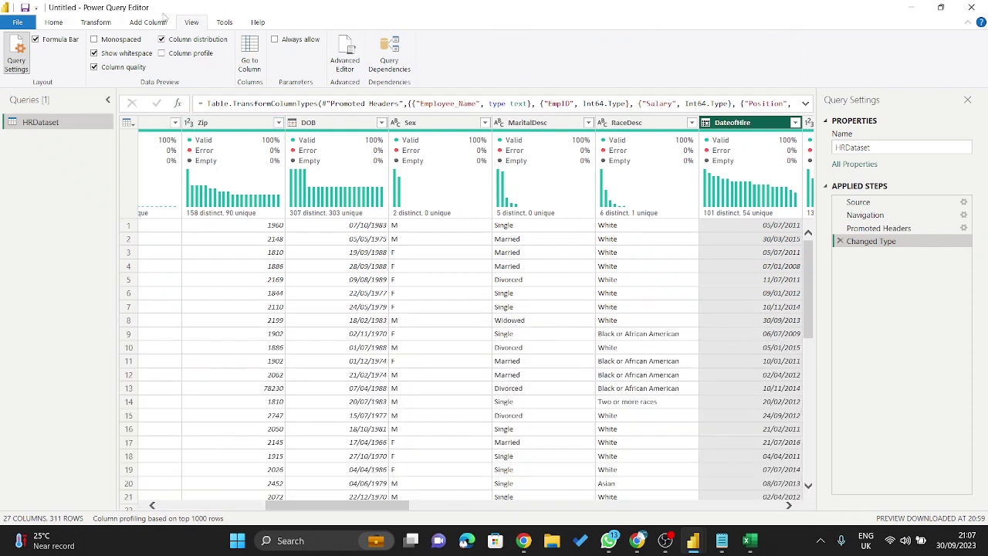
click(48, 26)
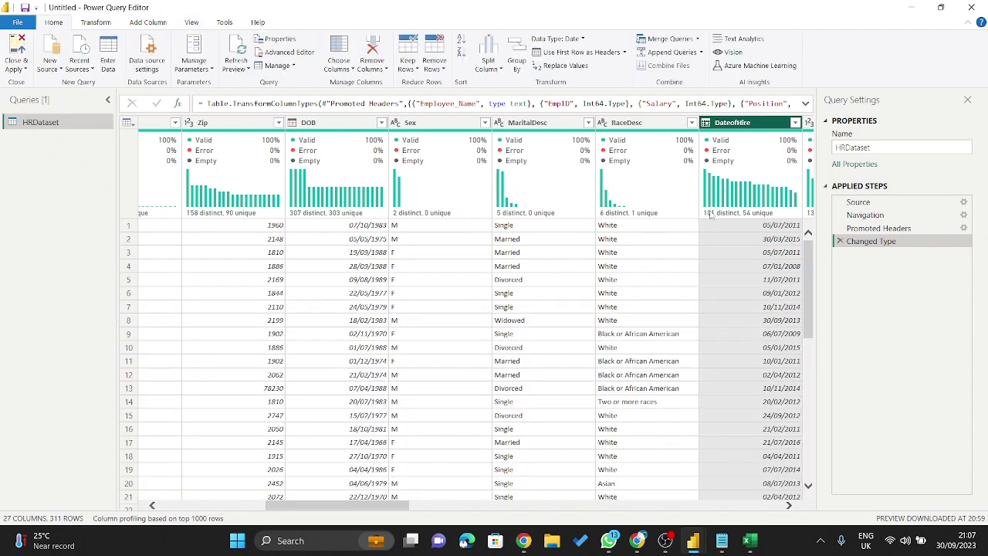
- Display the first row's record details, go back to the first columns and select Employee_Name
mouse_move(709, 223)
click(129, 225)
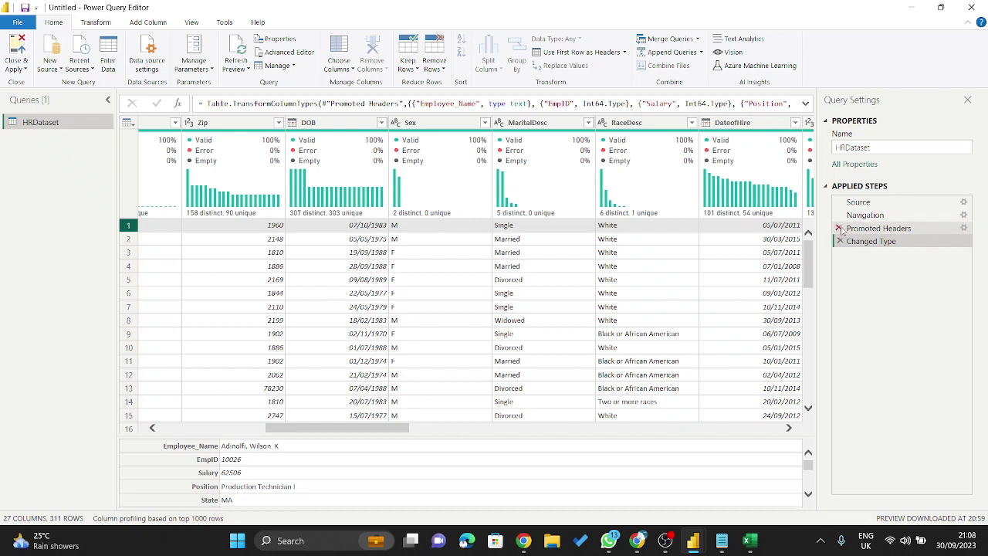
drag(301, 429, 3, 403)
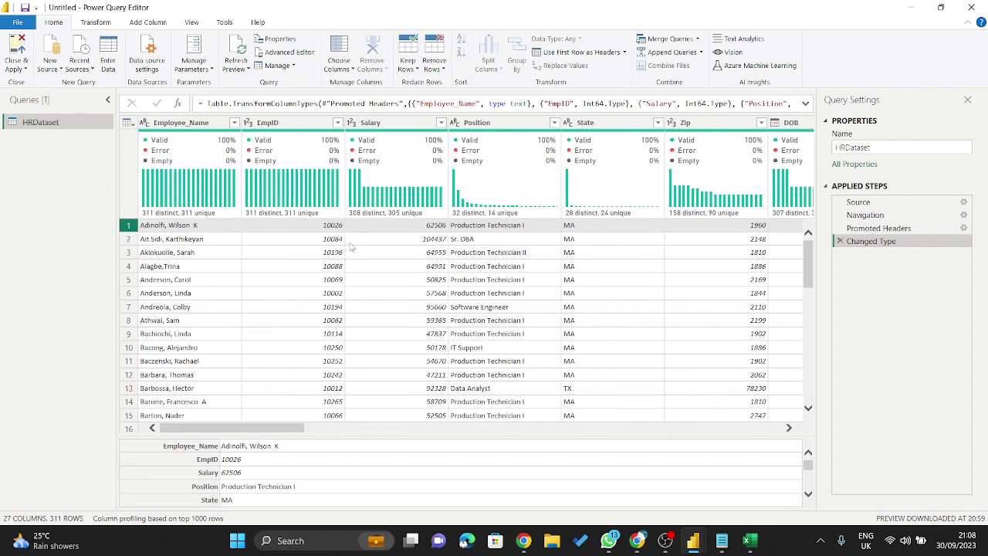
drag(388, 429, 258, 429)
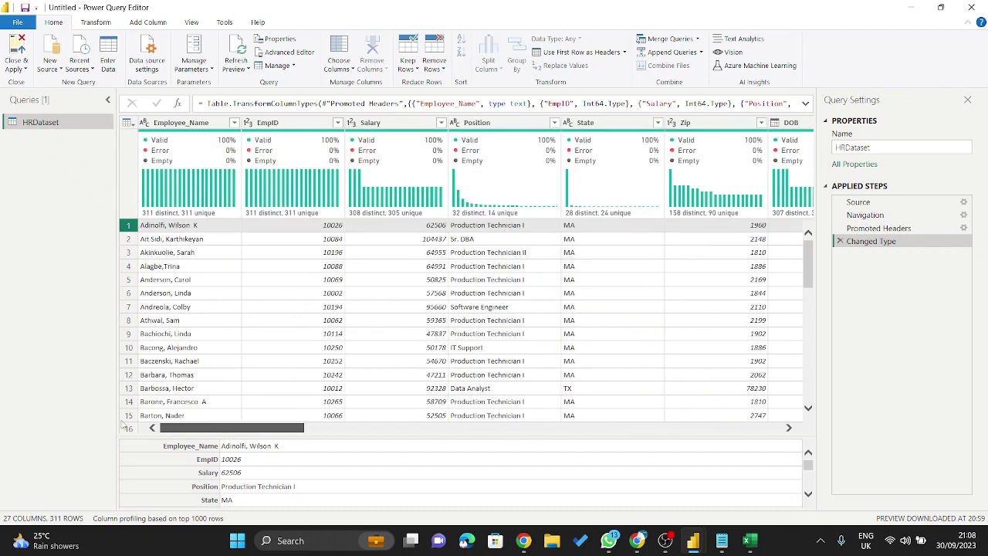
click(175, 124)
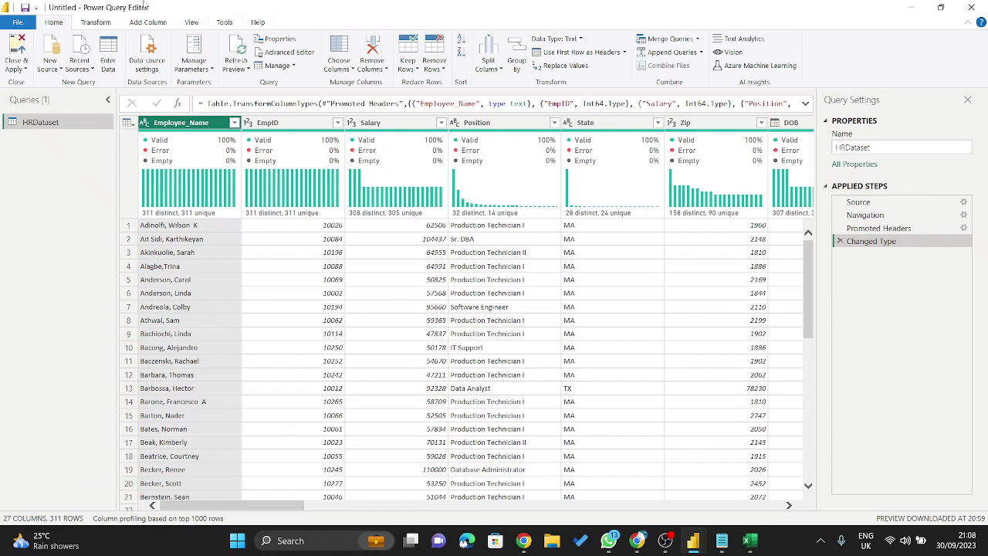
- Turn off the column distribution in the data preview, leaving only column quality displayed under the headers
click(192, 23)
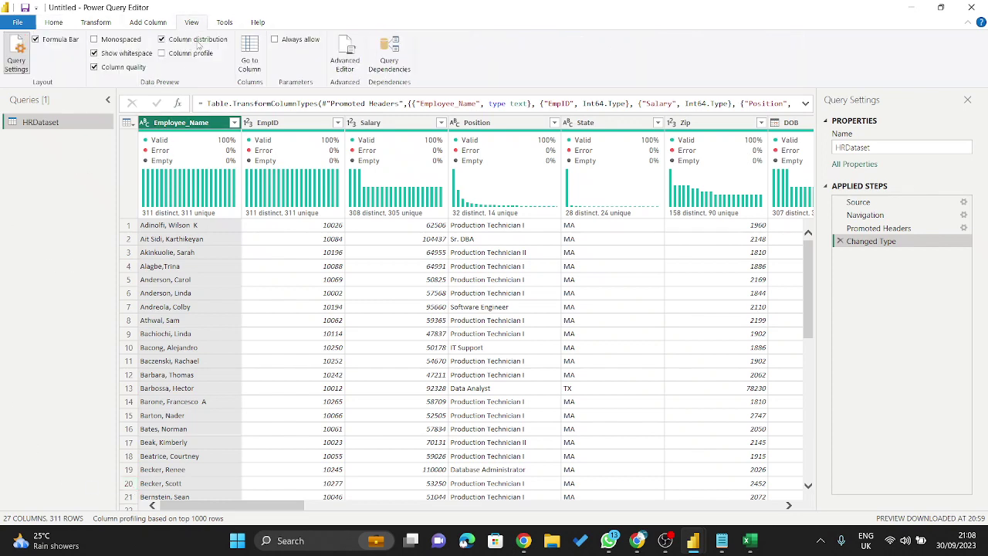
click(197, 40)
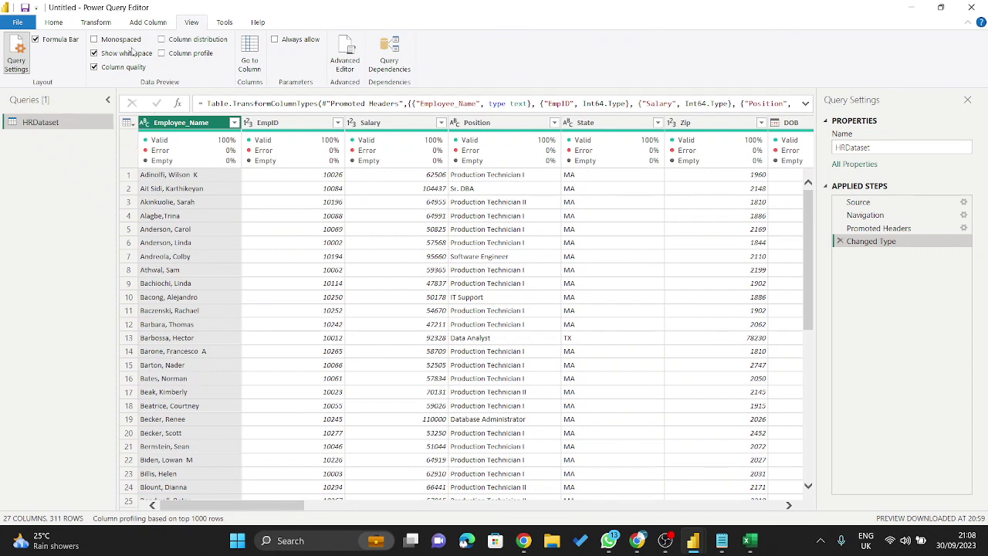
click(66, 23)
mouse_move(185, 149)
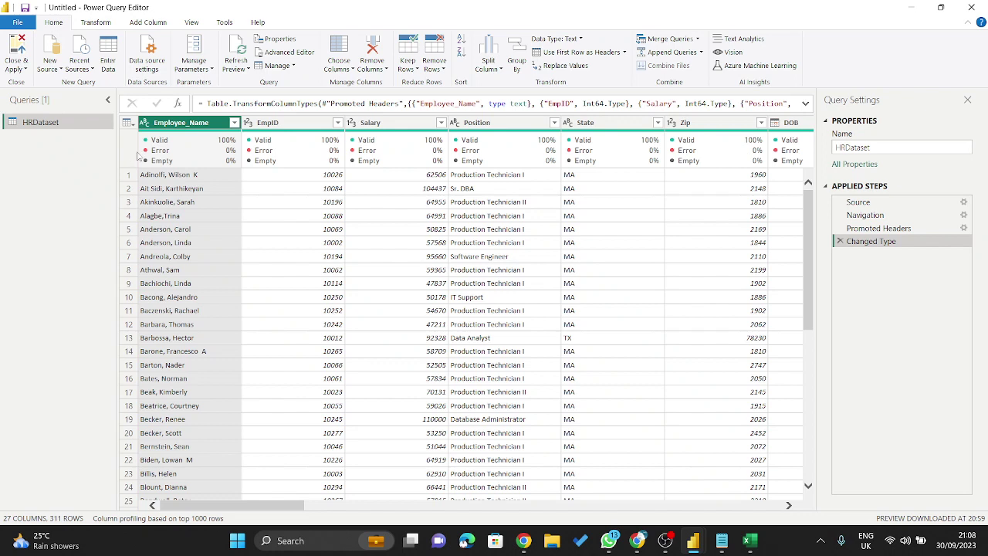
- Switch column quality off and on again, and turn column distribution back on in the data preview
click(192, 23)
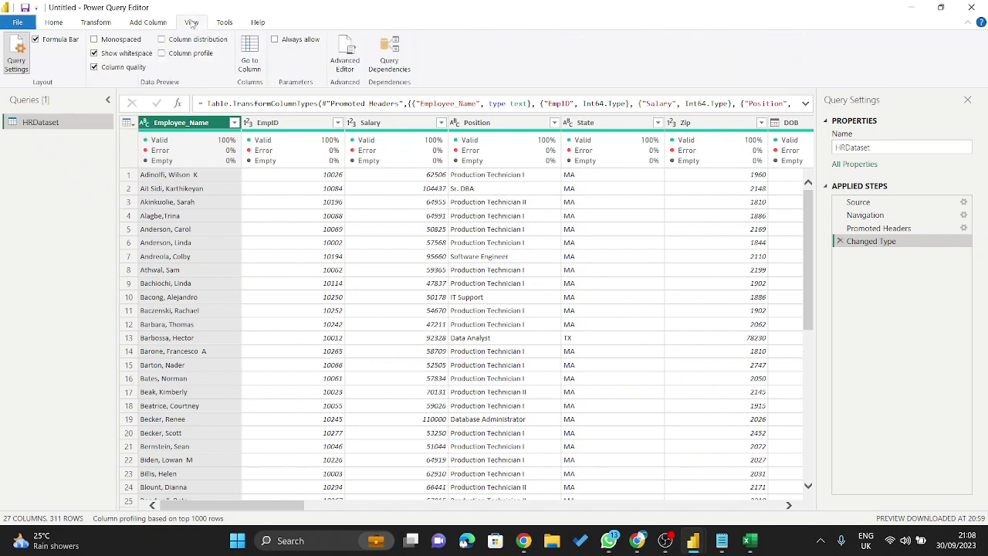
click(54, 23)
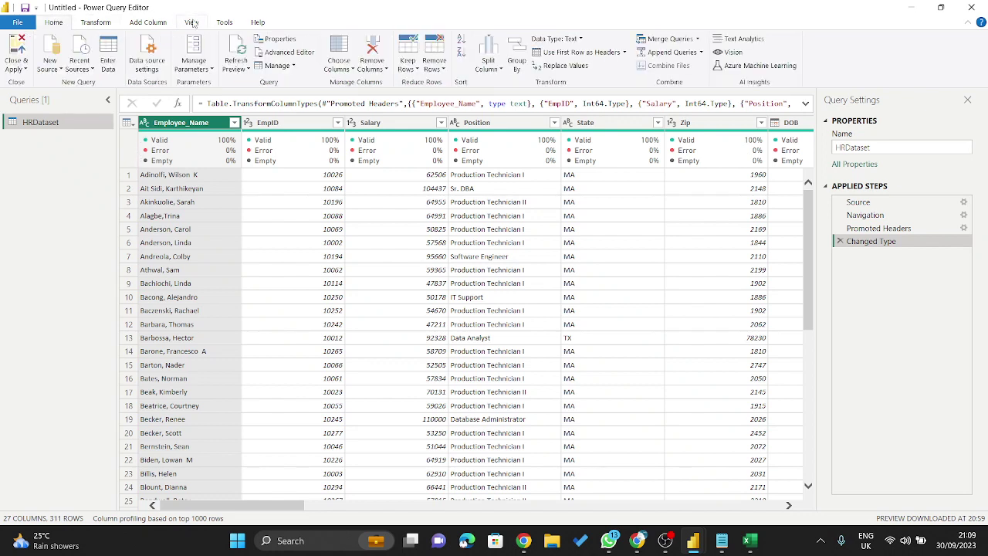
click(193, 23)
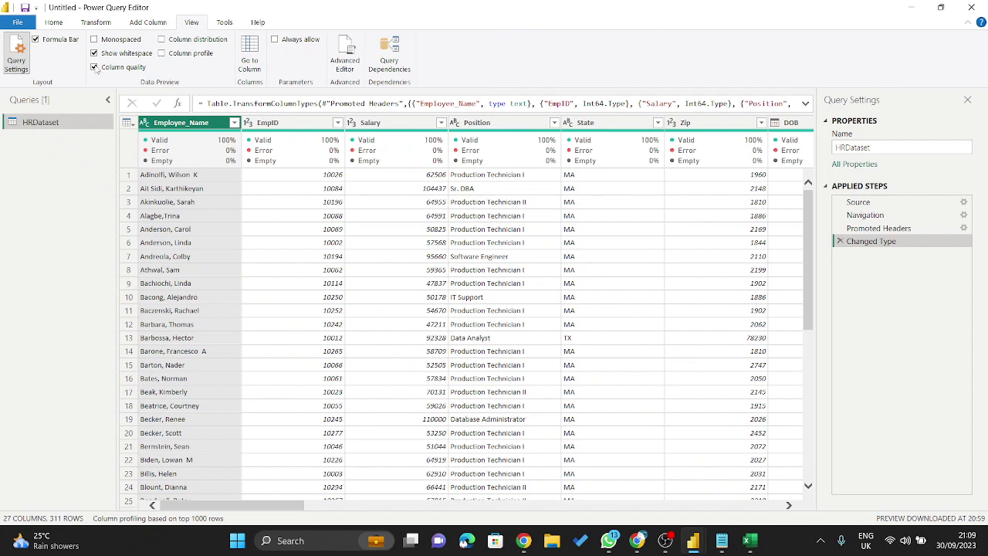
click(94, 68)
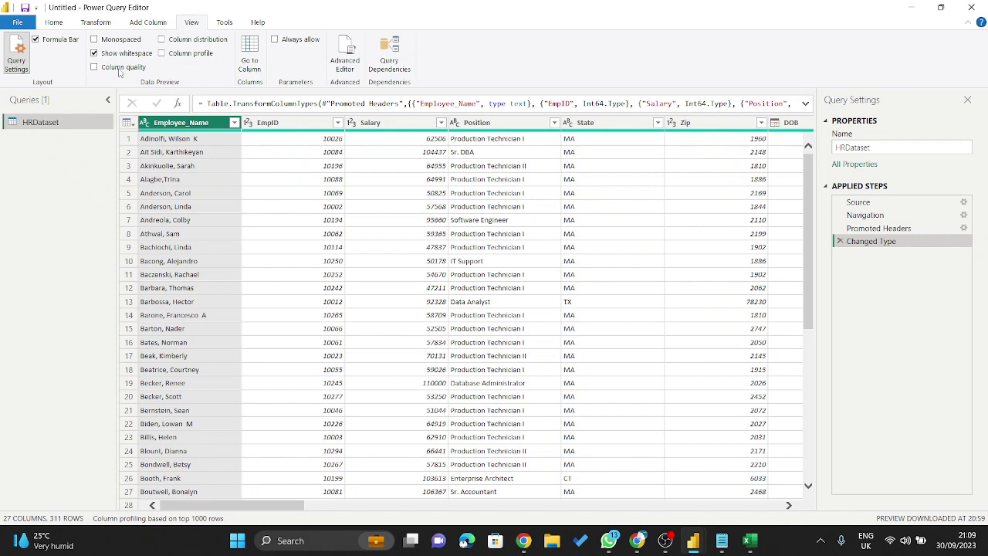
click(94, 67)
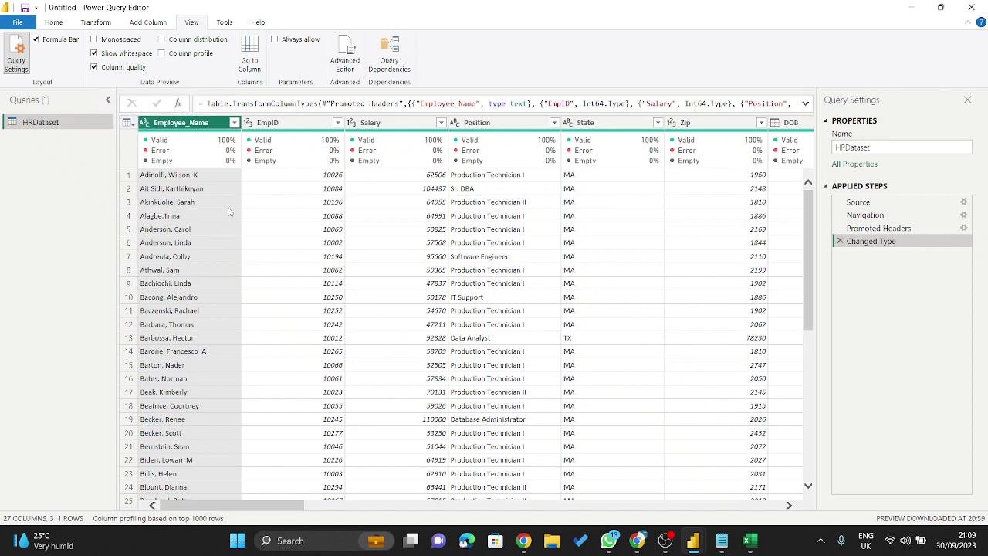
click(163, 40)
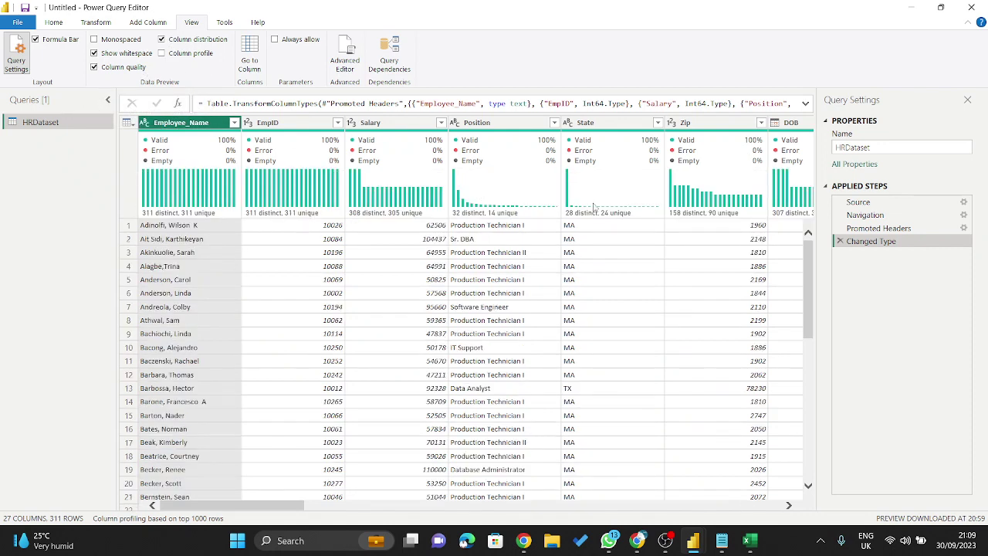
- Examine the column distribution charts and look through the employee rows of HRDataset
mouse_move(705, 193)
scroll(212, 285, down, 5)
scroll(212, 285, up, 5)
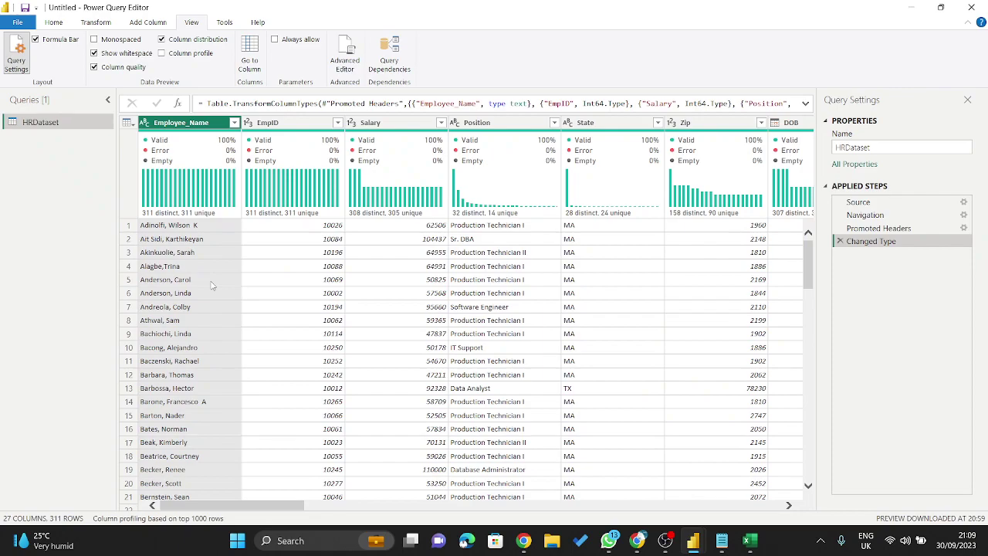
scroll(212, 286, down, 8)
scroll(232, 287, up, 8)
scroll(278, 291, down, 11)
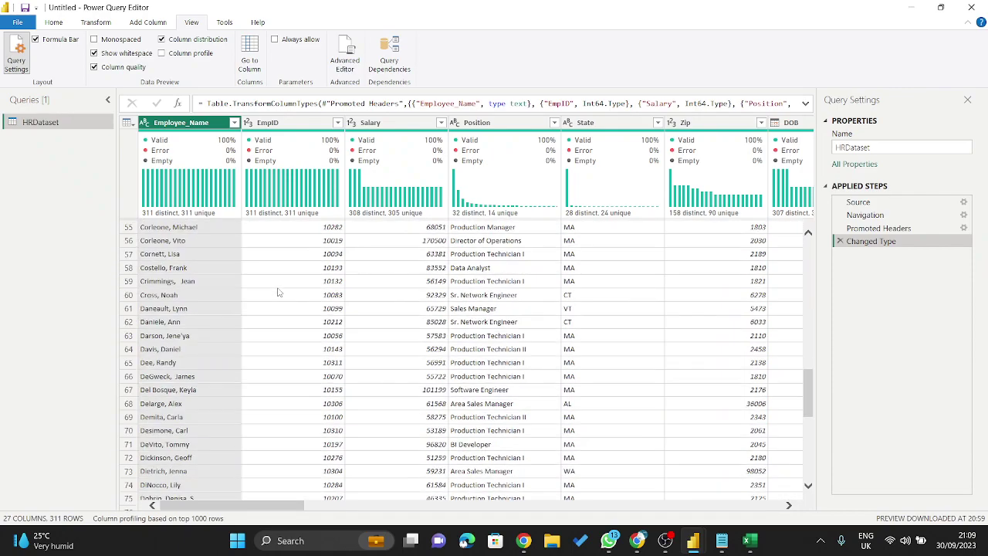
scroll(279, 292, down, 20)
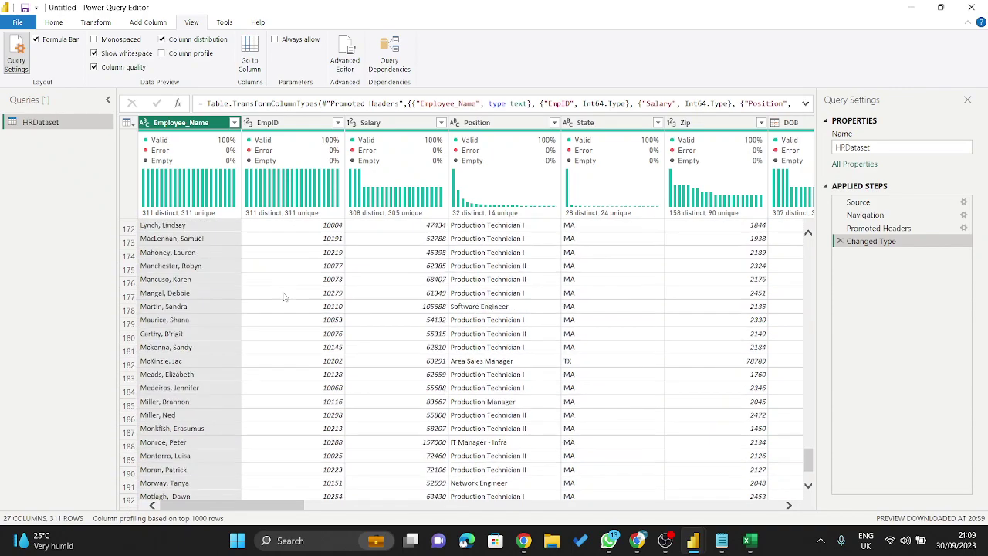
scroll(283, 297, down, 2)
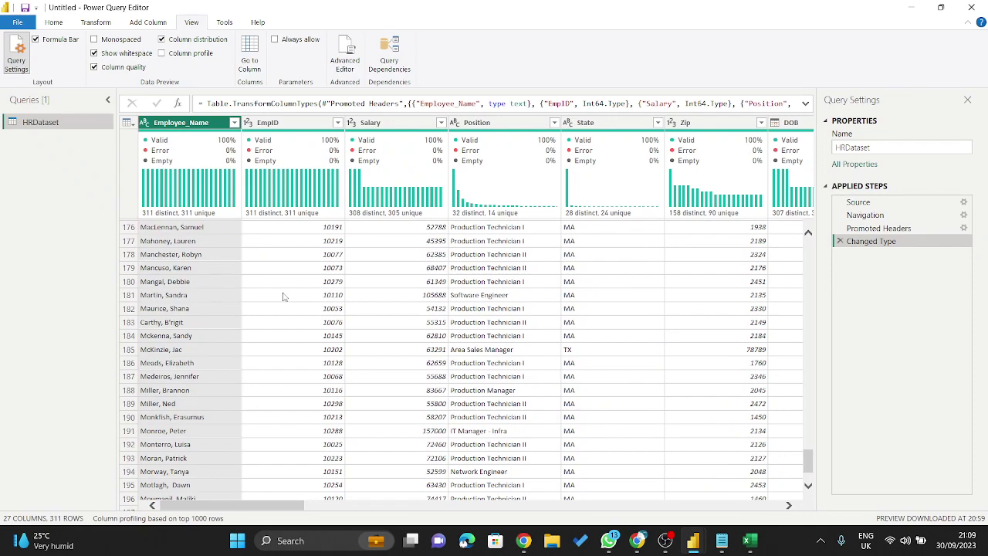
- Look over the remaining employee rows, return to the first row and turn off column distribution in the data preview
scroll(283, 296, down, 20)
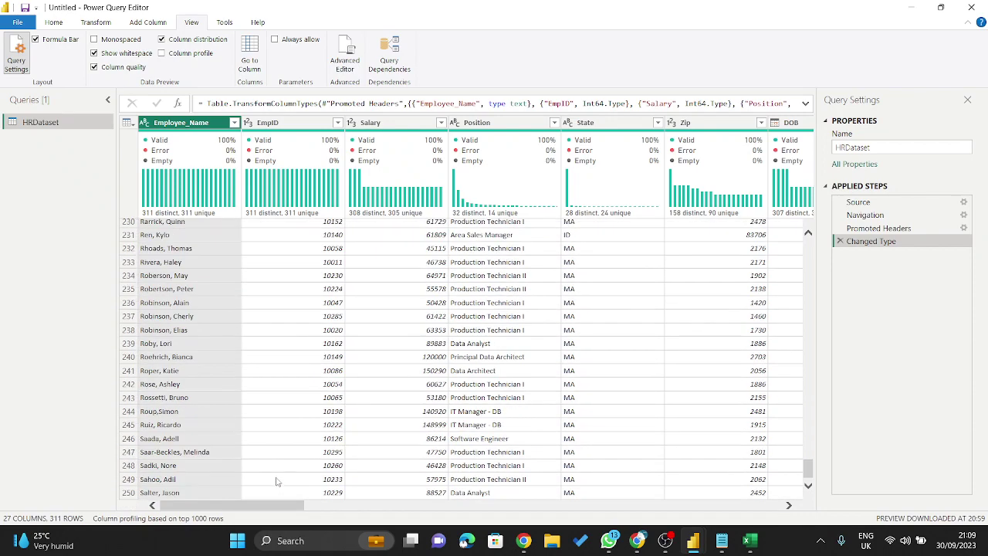
scroll(271, 433, up, 20)
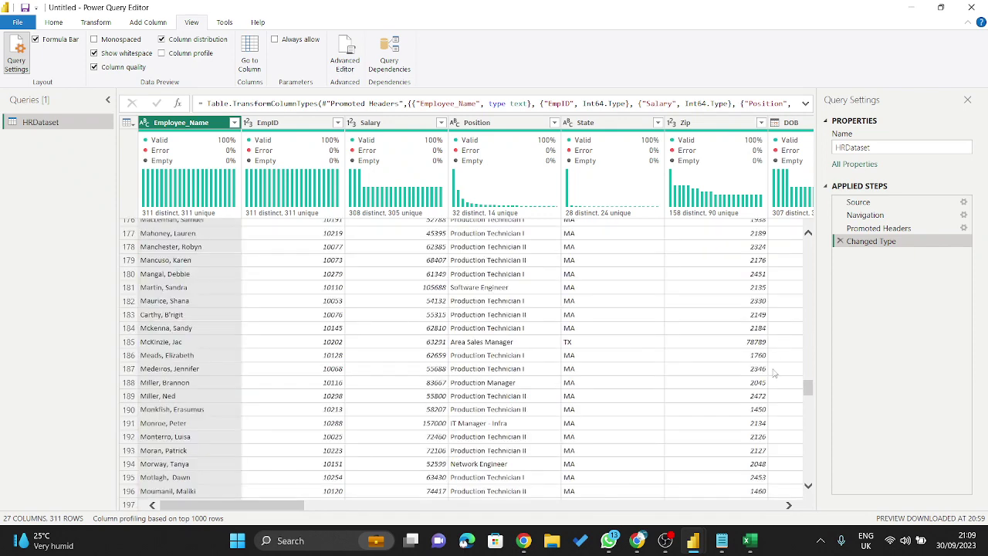
drag(806, 396, 823, 193)
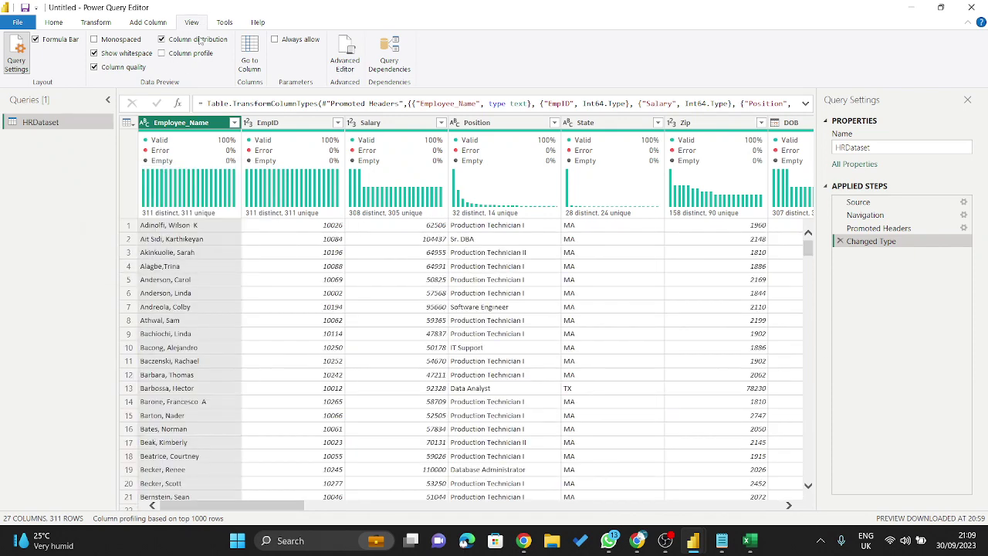
click(198, 41)
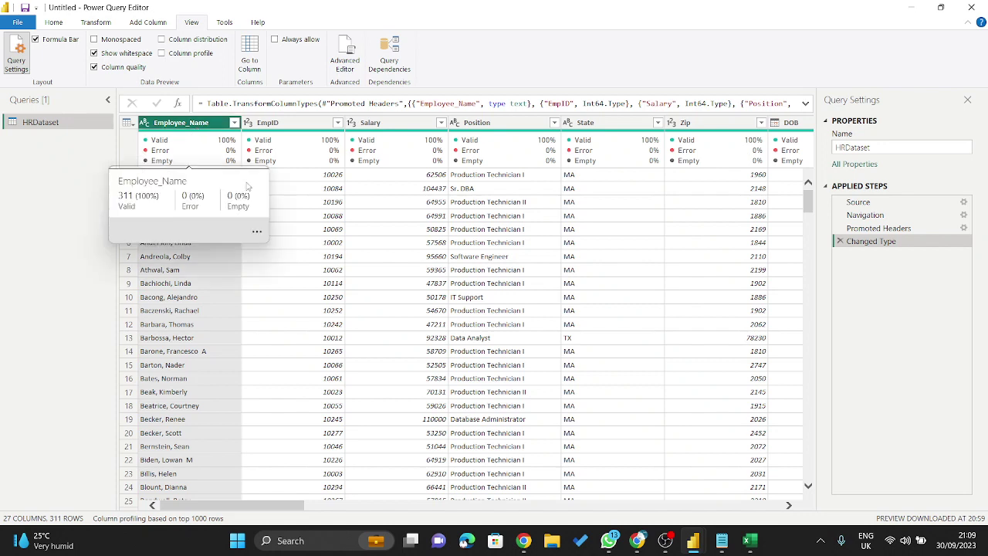
- Examine the column quality summary of Employee_Name against its data type and the names listed in its rows
mouse_move(155, 159)
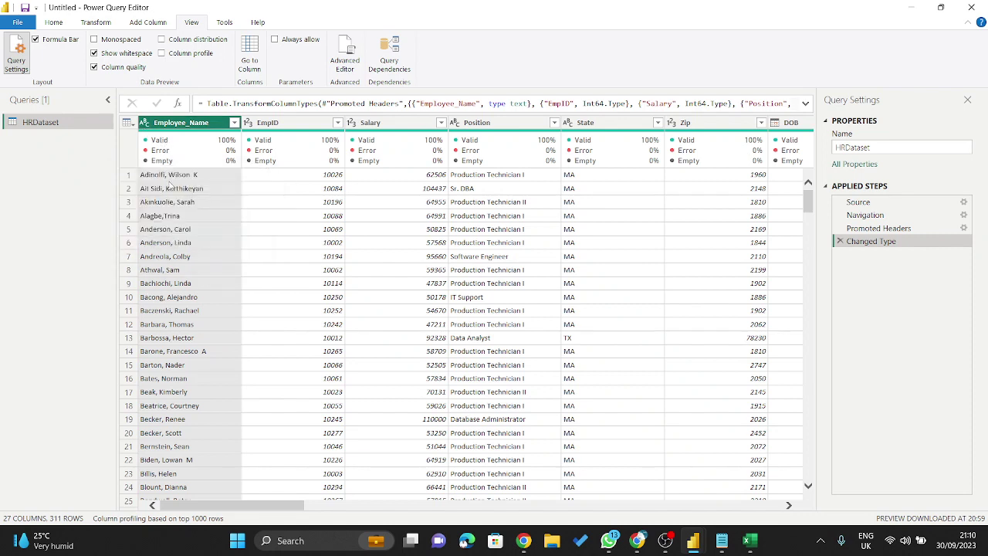
click(171, 177)
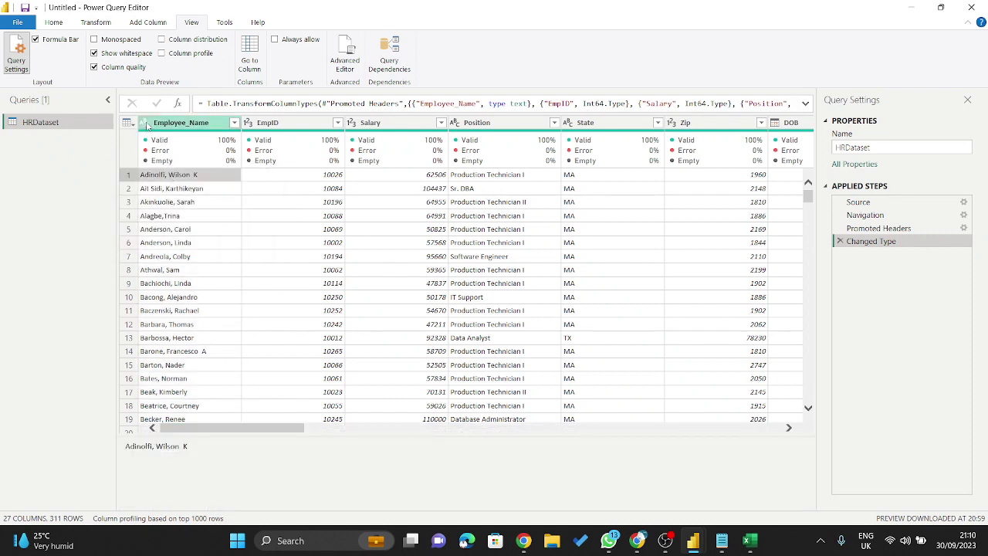
click(145, 124)
click(138, 145)
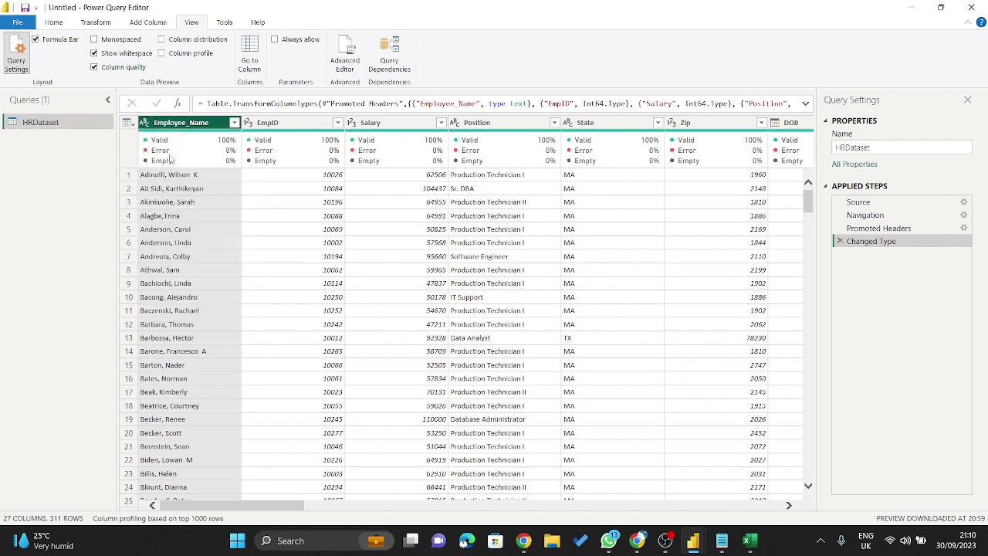
scroll(163, 186, down, 12)
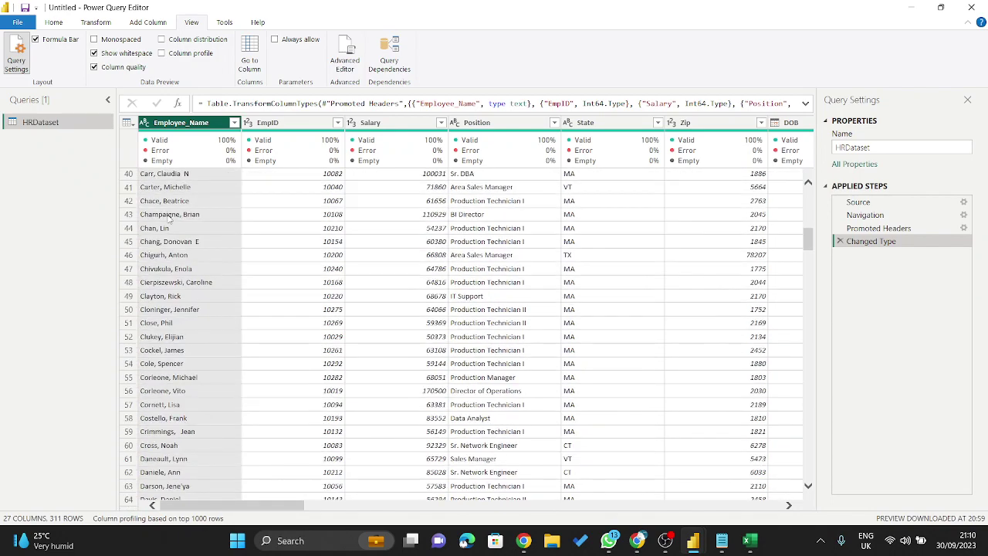
scroll(168, 218, up, 12)
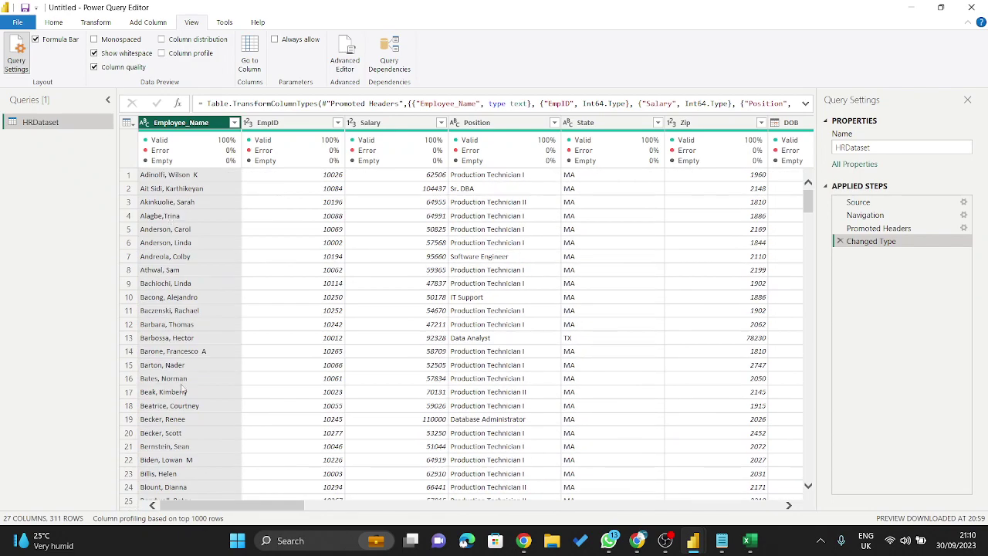
click(183, 179)
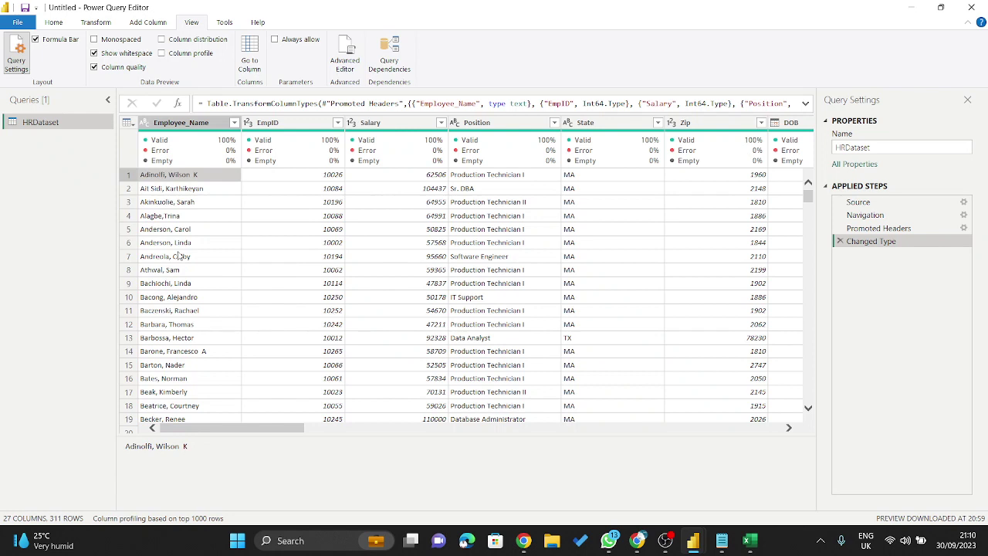
click(162, 166)
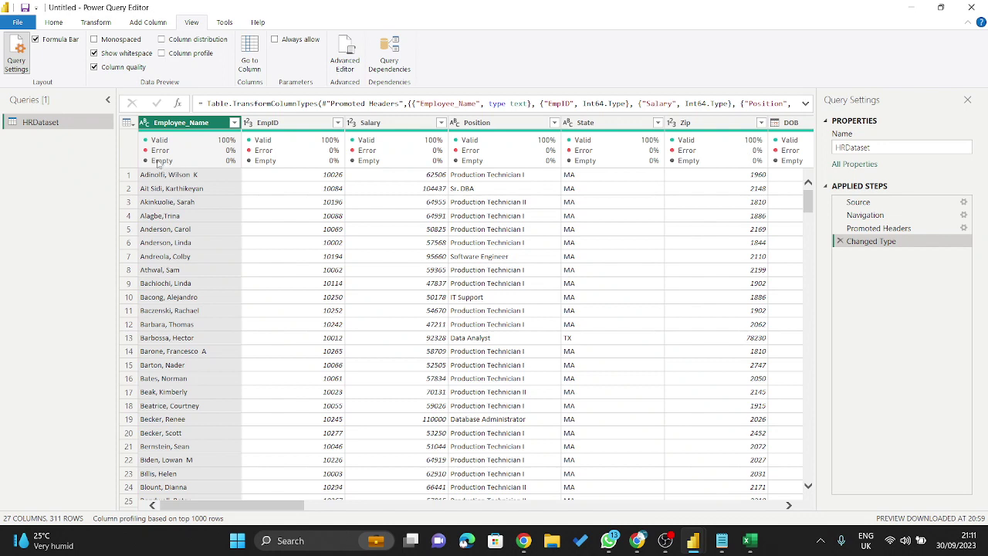
mouse_move(174, 163)
mouse_move(171, 147)
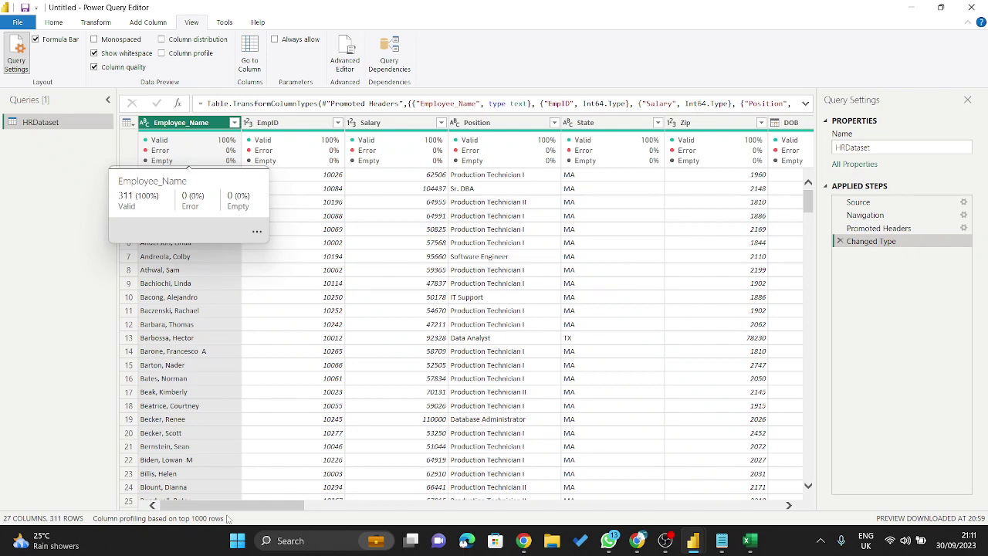
- Select Column26 among the last columns and display its column quality summary
drag(231, 510, 298, 515)
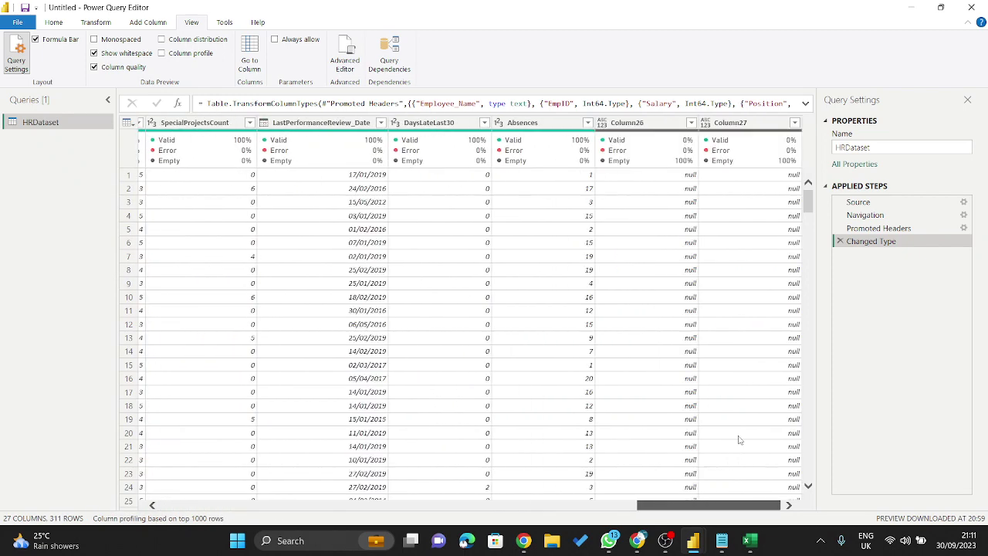
mouse_move(660, 159)
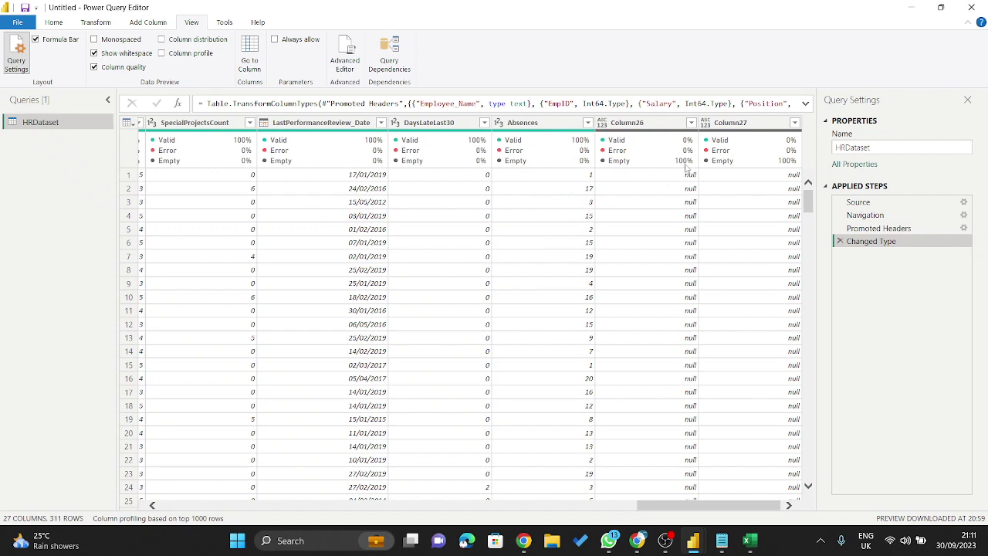
click(651, 126)
mouse_move(654, 167)
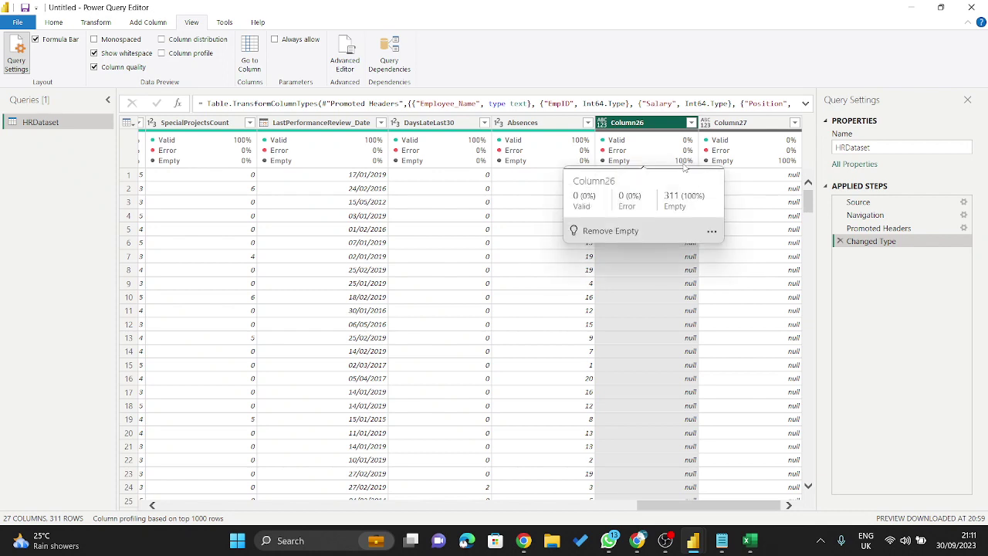
- Check individual cells of Column26 against its valid, error and empty percentages
click(668, 340)
click(667, 315)
drag(661, 284, 639, 188)
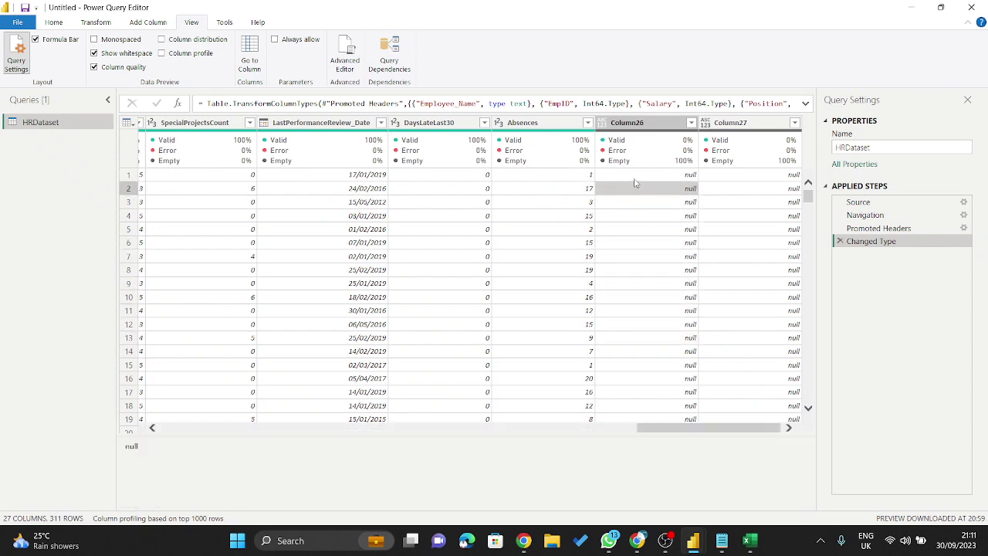
click(644, 177)
click(653, 205)
click(654, 217)
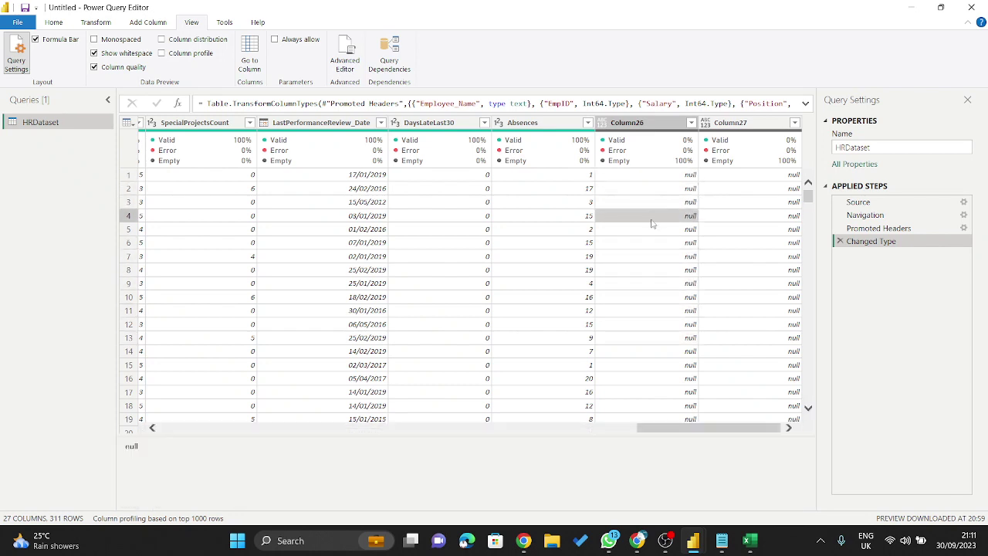
click(649, 244)
click(650, 270)
click(653, 298)
drag(653, 307, 674, 344)
click(622, 205)
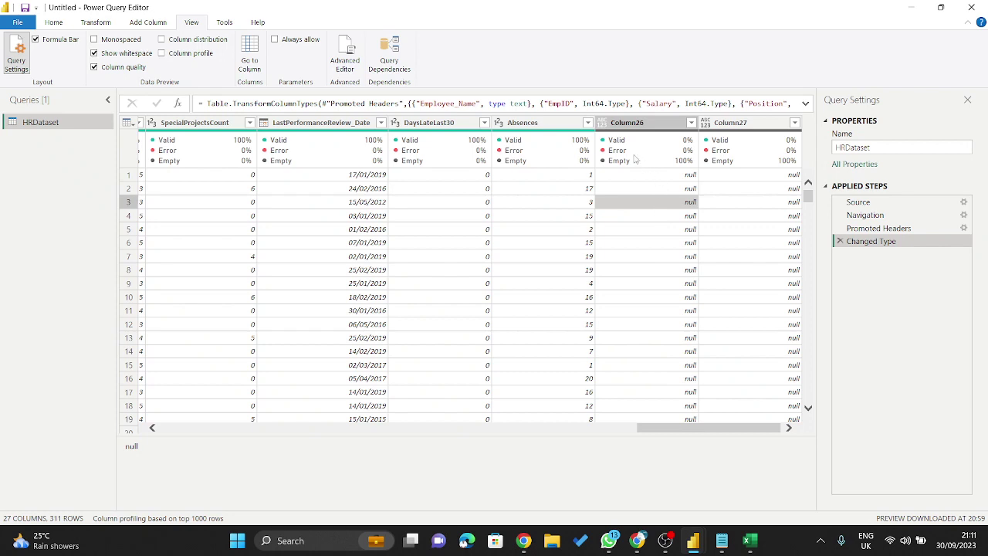
mouse_move(613, 165)
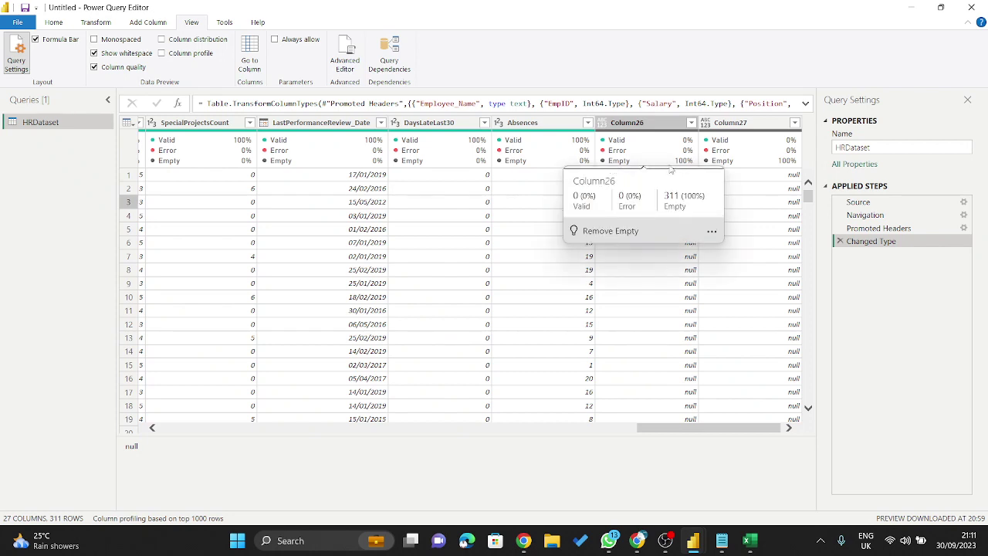
click(631, 121)
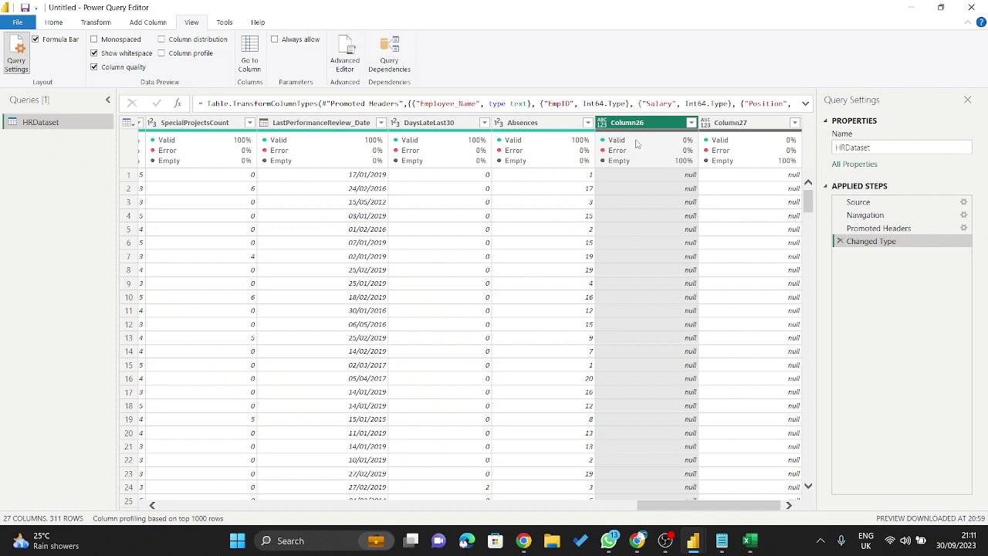
mouse_move(623, 153)
- Select the RecruitmentSource column and inspect its values in several of the first eight rows
drag(694, 506, 552, 490)
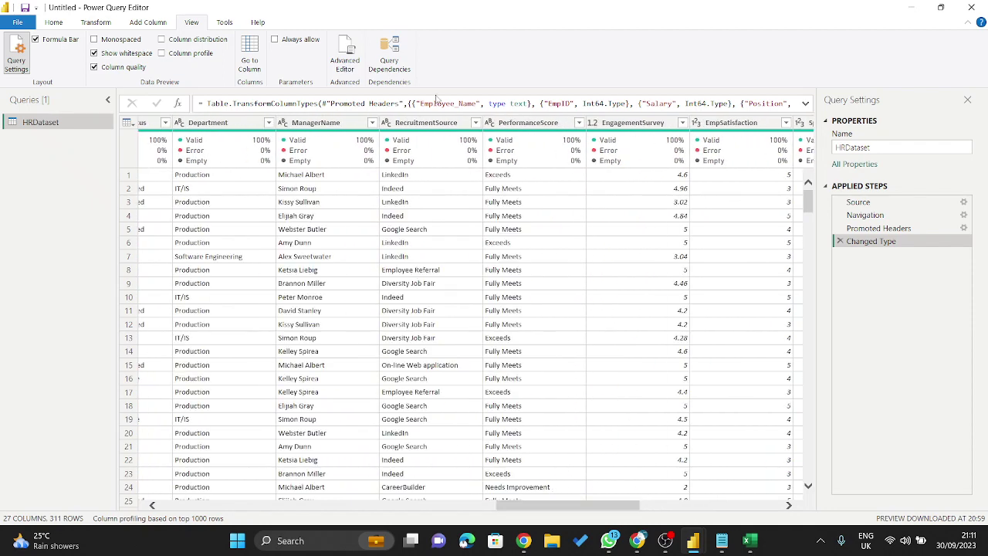
click(423, 123)
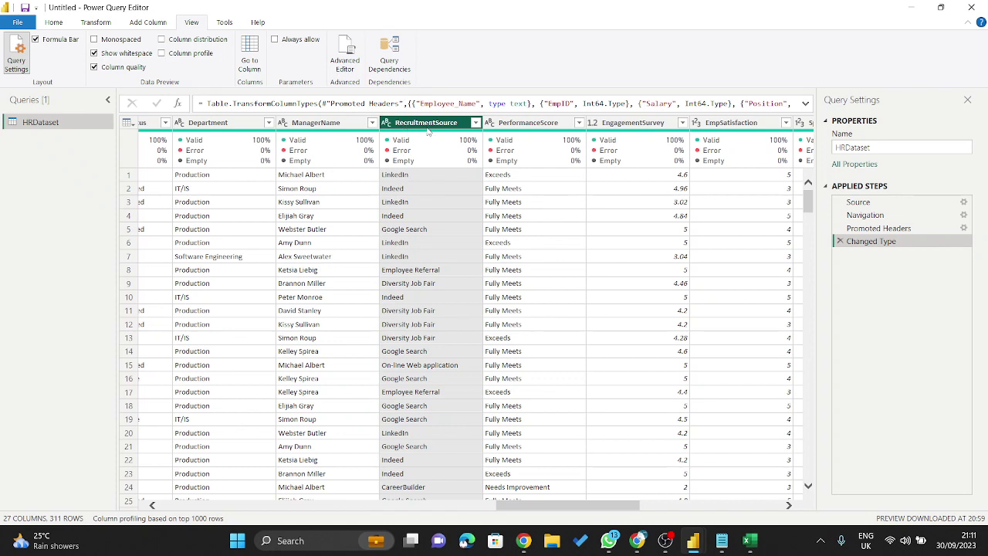
click(403, 191)
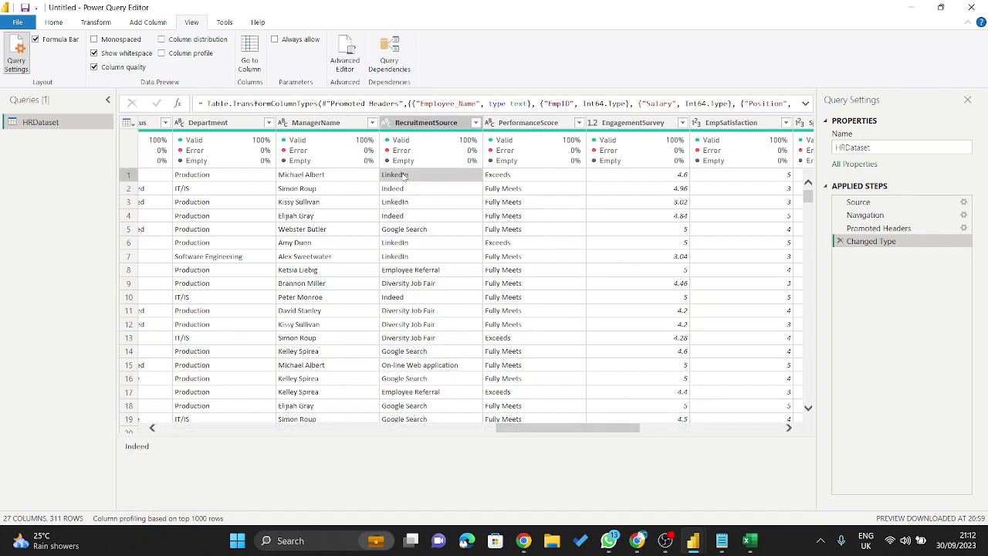
click(403, 176)
click(409, 215)
click(406, 234)
click(402, 269)
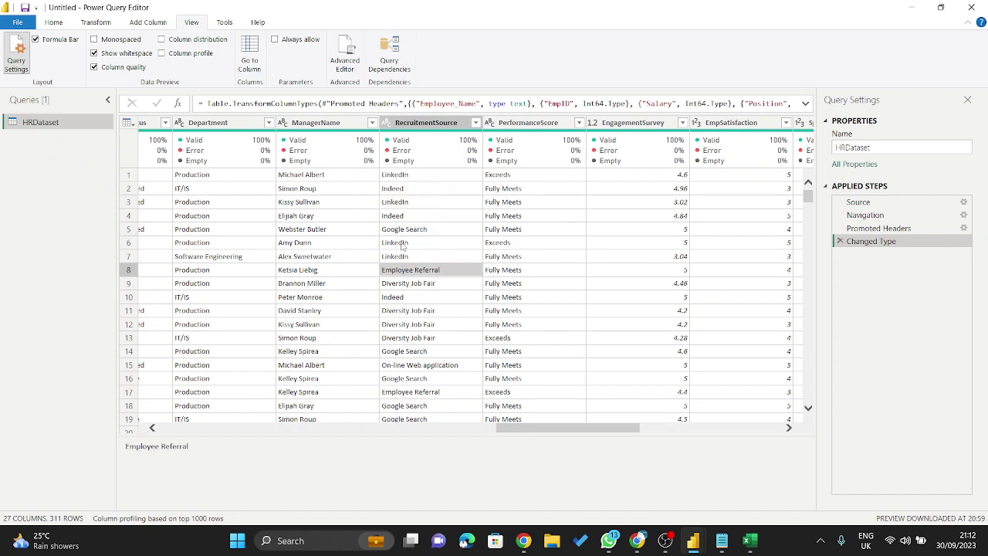
- Try changing RecruitmentSource's data type to Date as a separate new step, and delete that conversion step
click(400, 127)
click(388, 126)
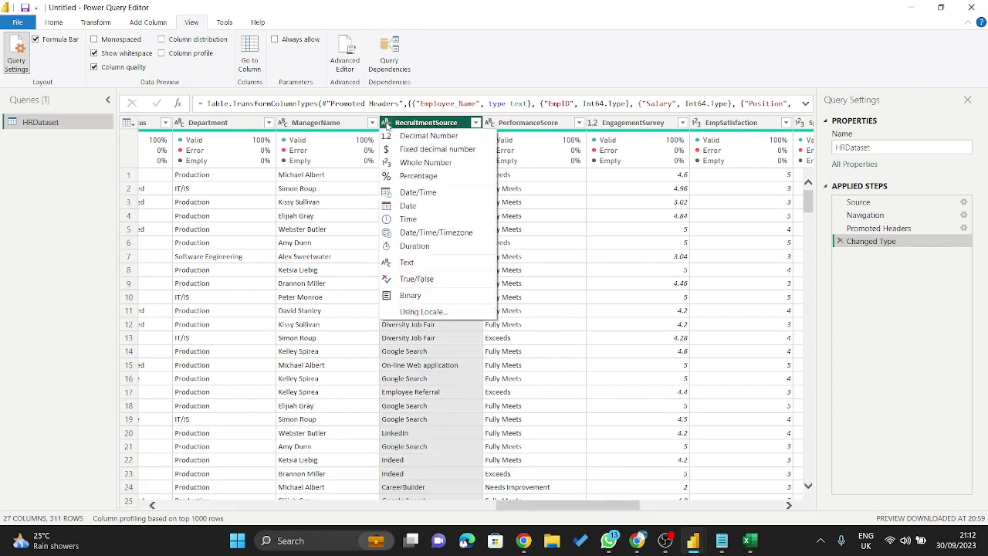
click(417, 356)
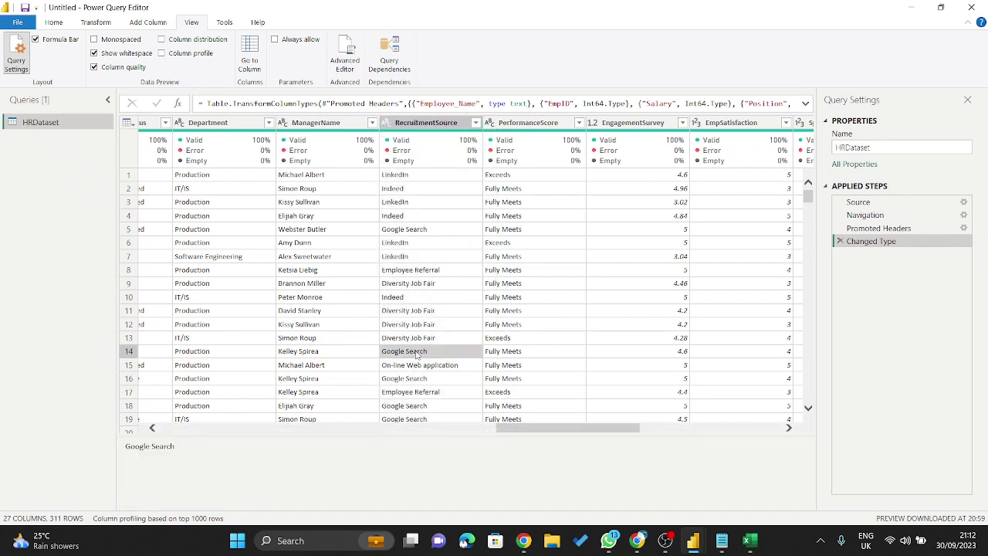
click(389, 125)
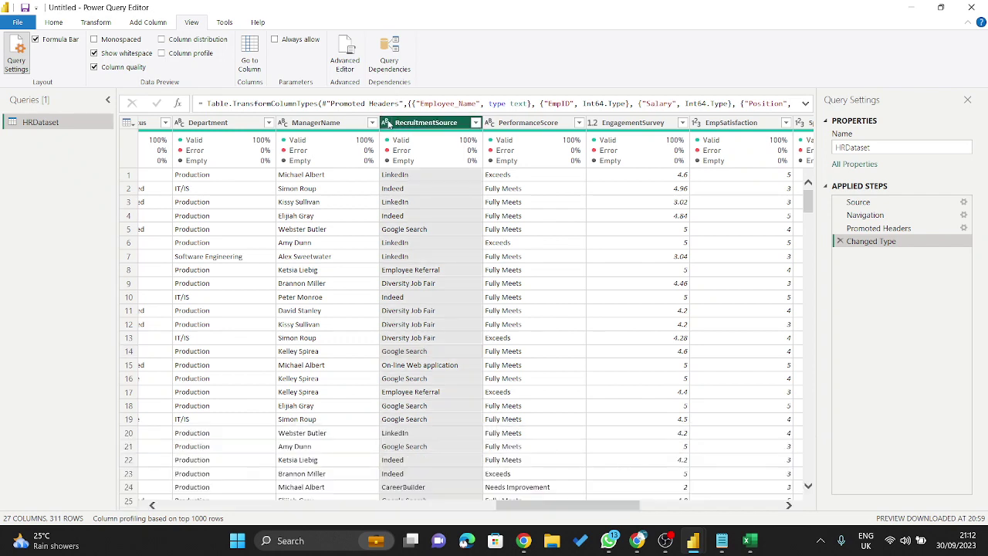
click(388, 125)
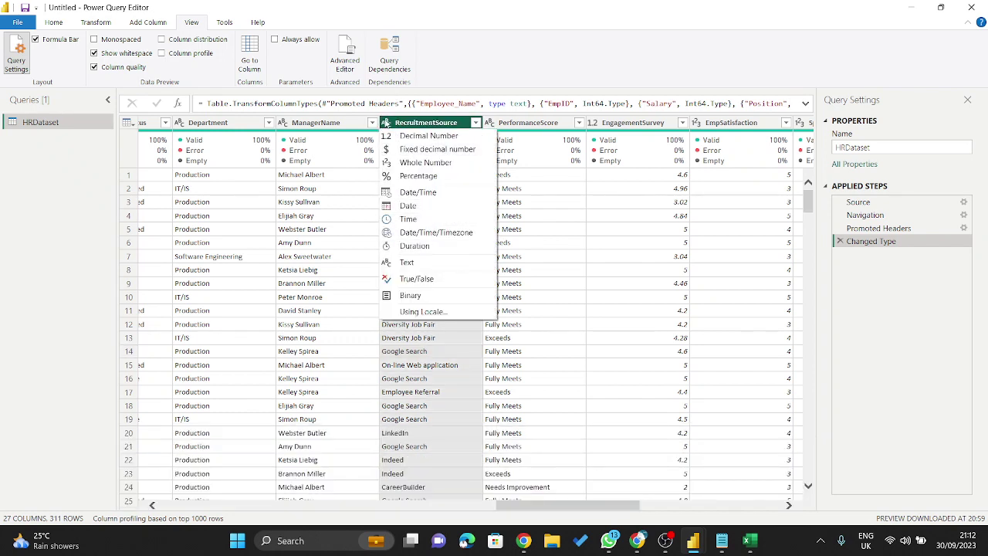
click(413, 206)
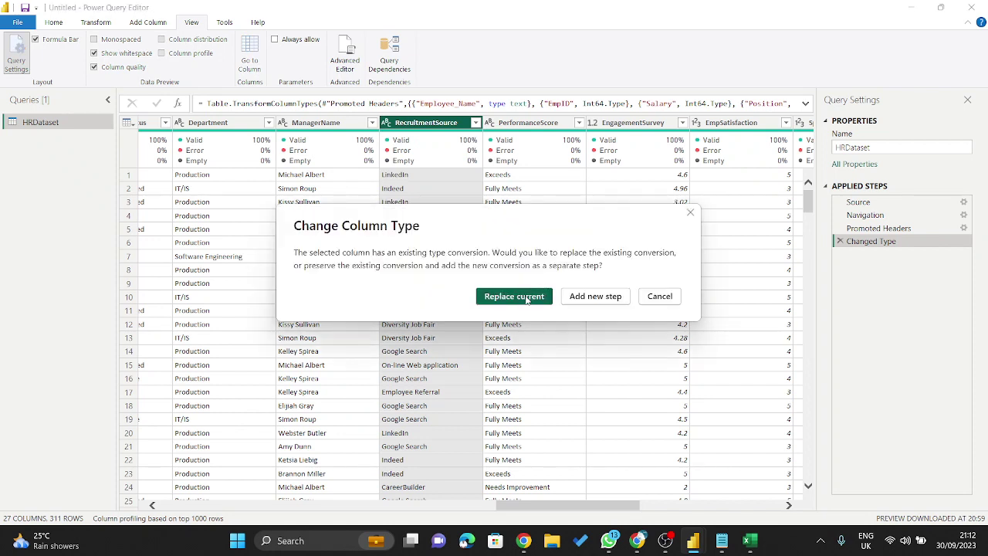
click(607, 297)
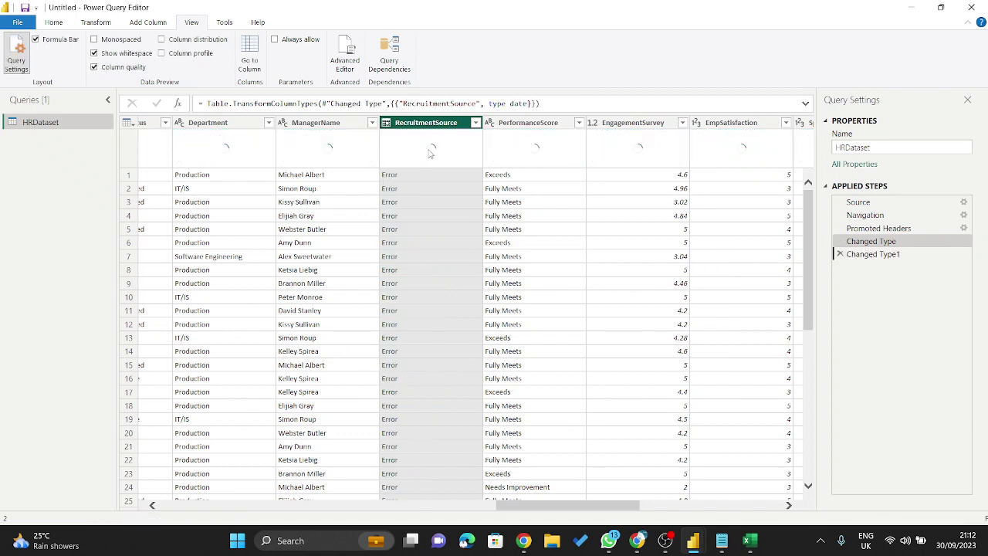
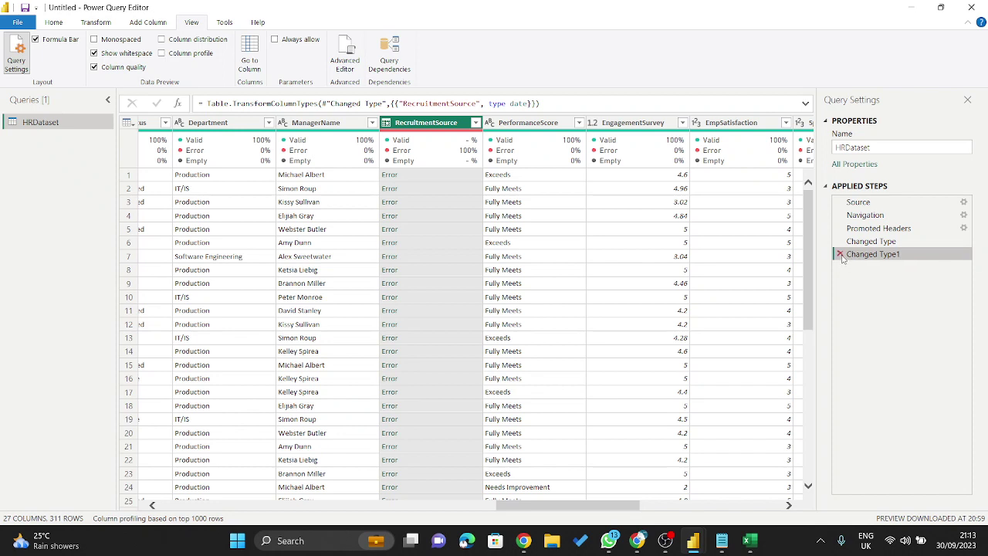
click(840, 254)
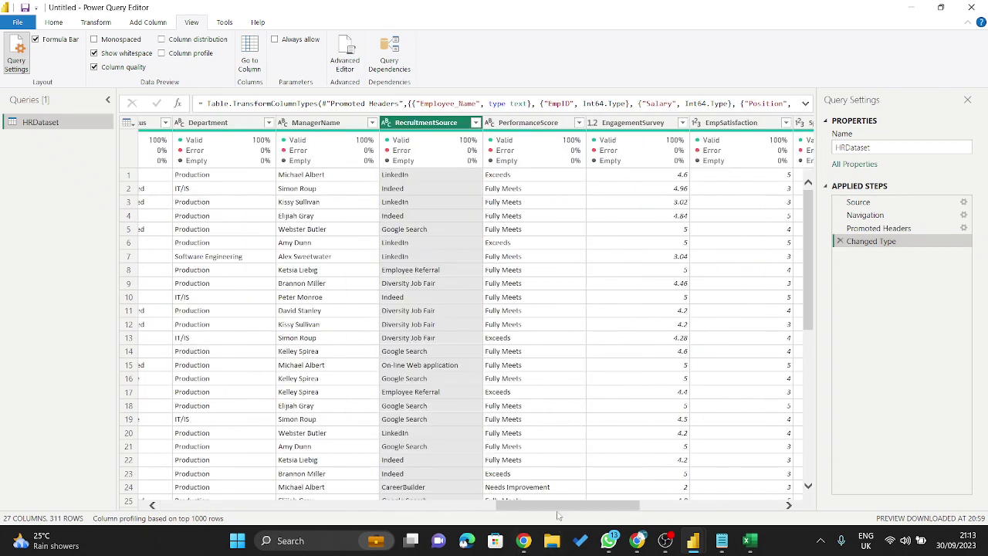
- Return to the first columns, select Employee_Name and display its column quality summary again
drag(527, 505, 97, 457)
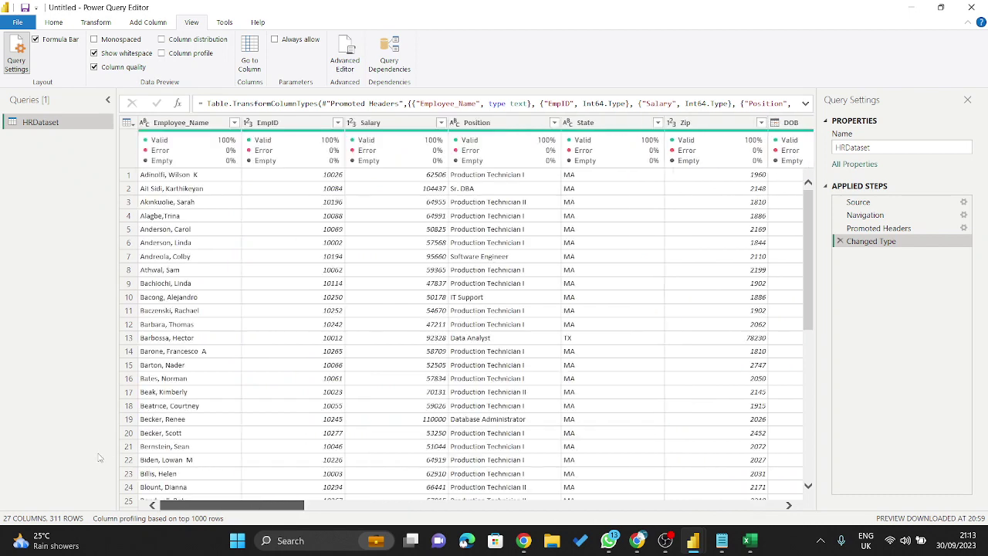
click(162, 142)
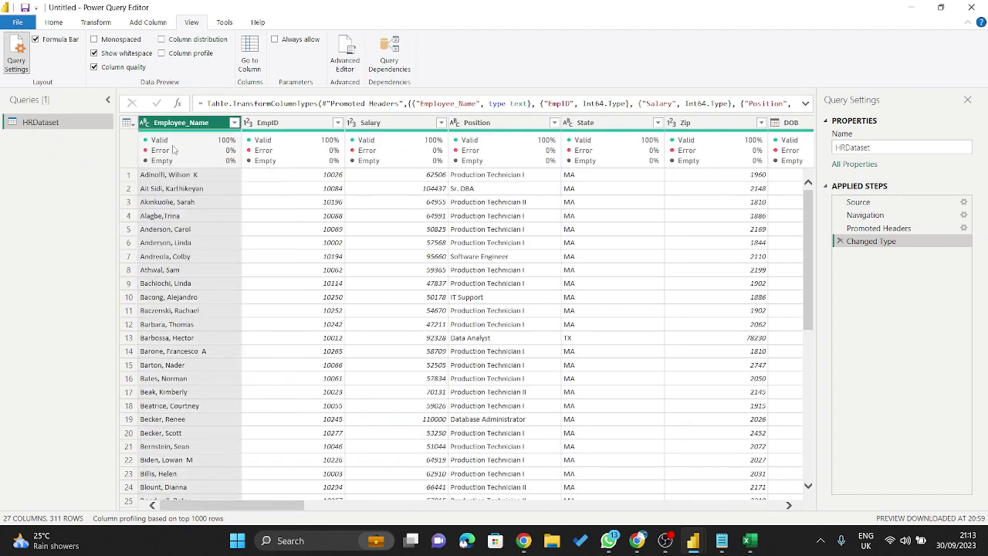
mouse_move(176, 148)
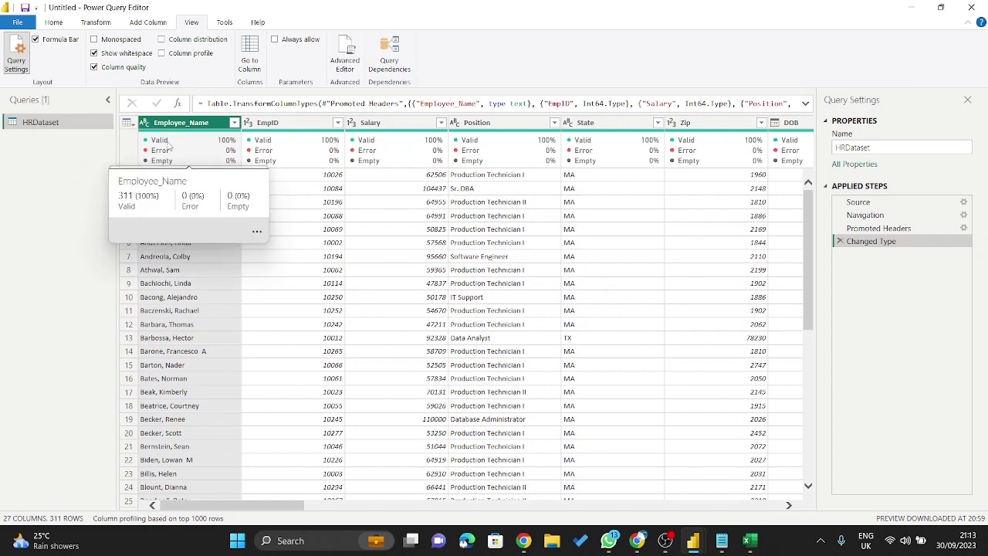
- Look through the Employee_Name values, display the column's quality summary and inspect the cells in rows 10 and 1
scroll(184, 239, down, 8)
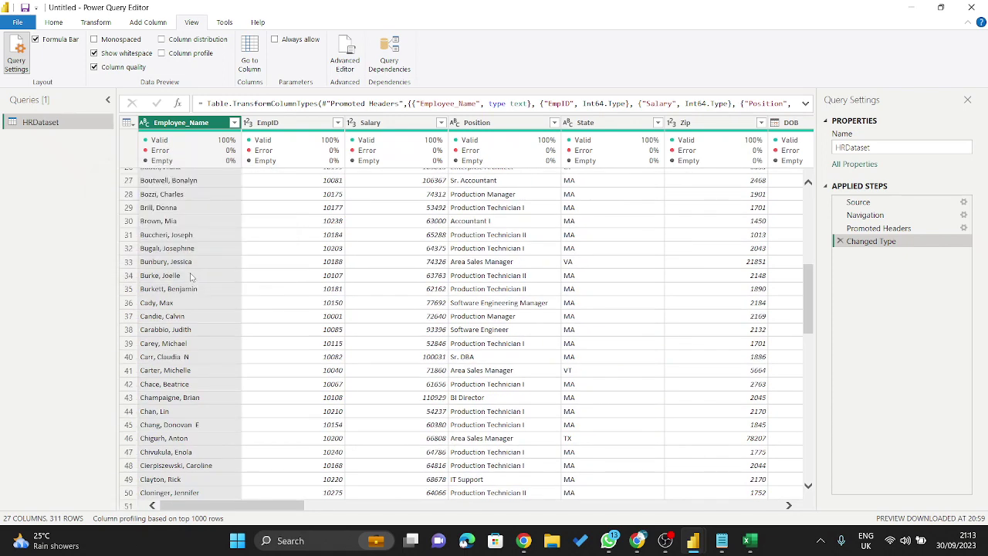
scroll(191, 278, up, 8)
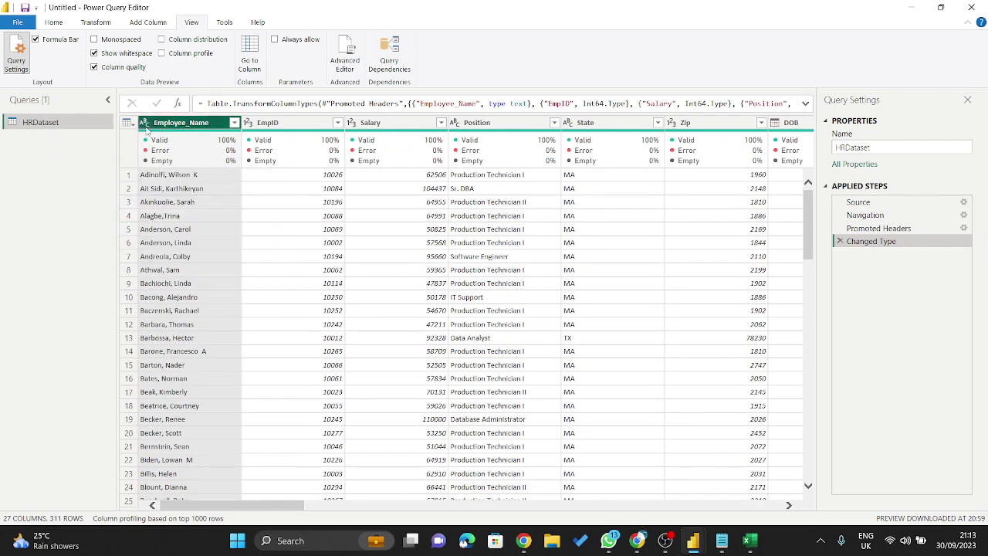
mouse_move(166, 165)
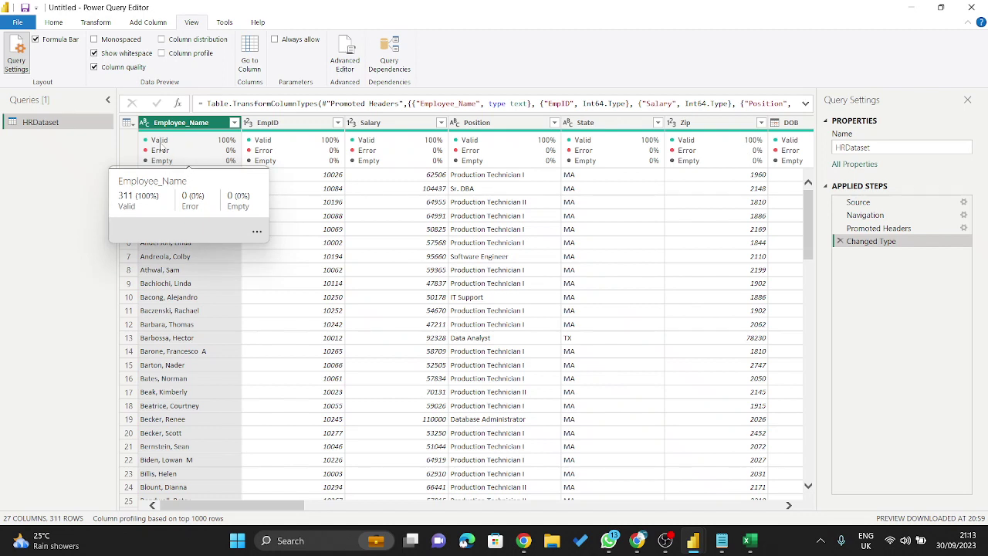
click(168, 297)
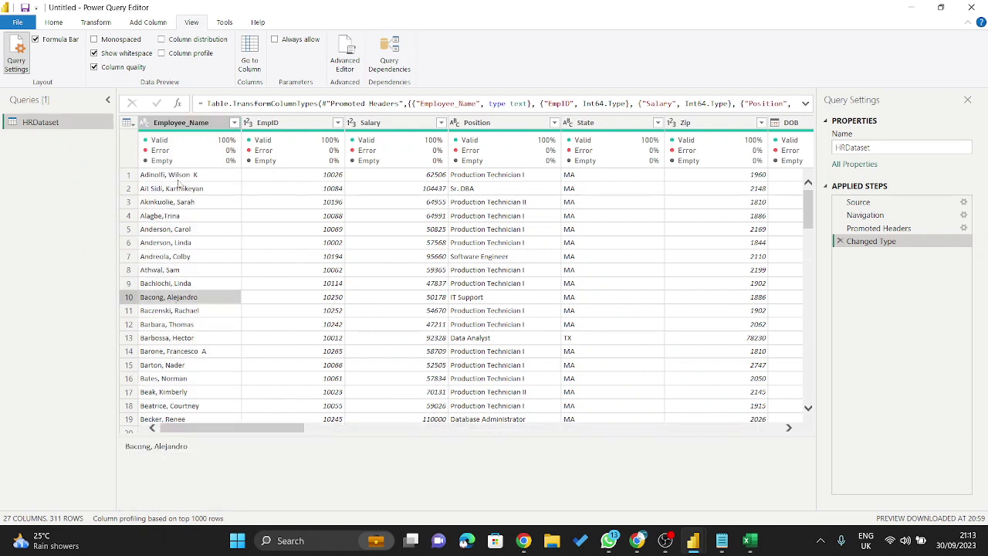
click(149, 123)
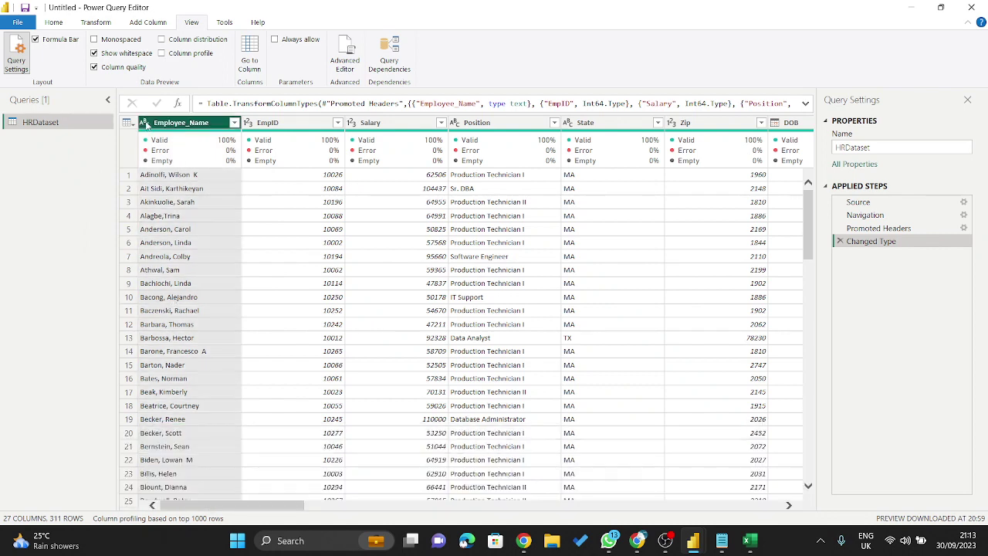
click(175, 176)
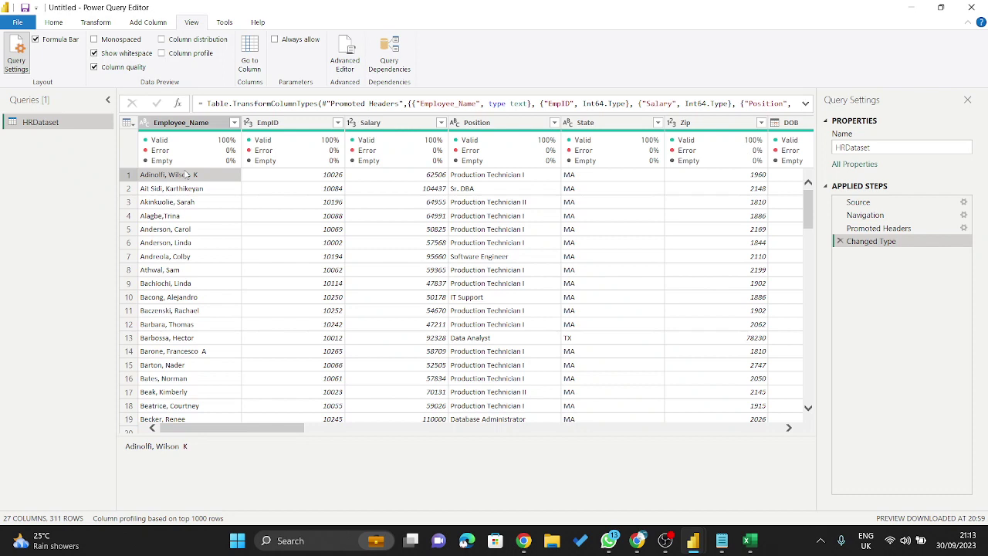
- Choose Text as the data type of the Employee_Name column and recheck its column quality figures
click(146, 123)
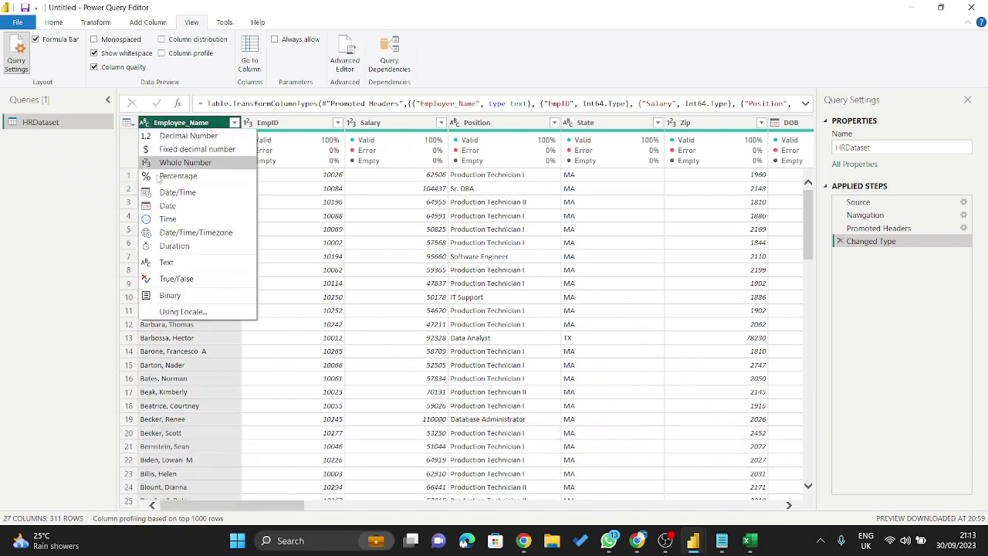
click(166, 263)
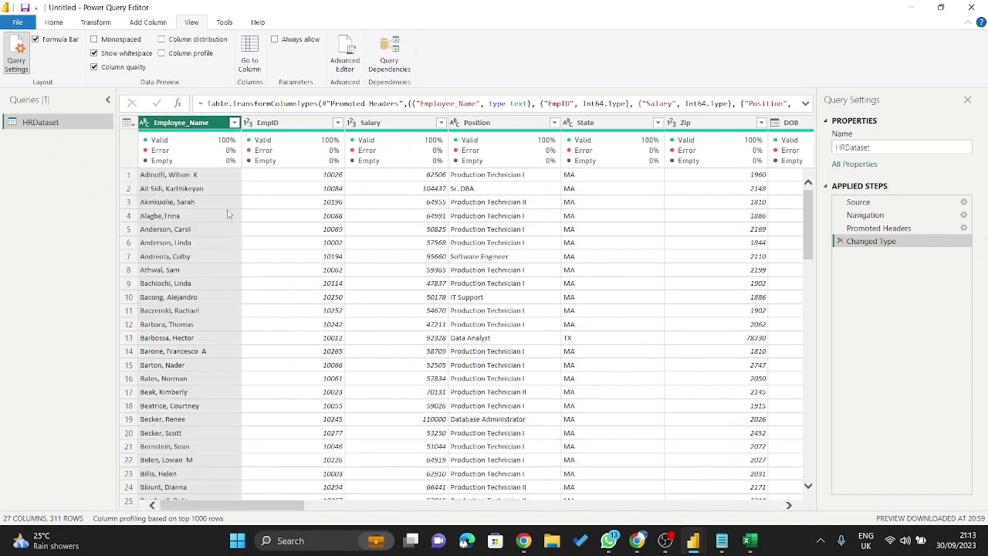
click(167, 143)
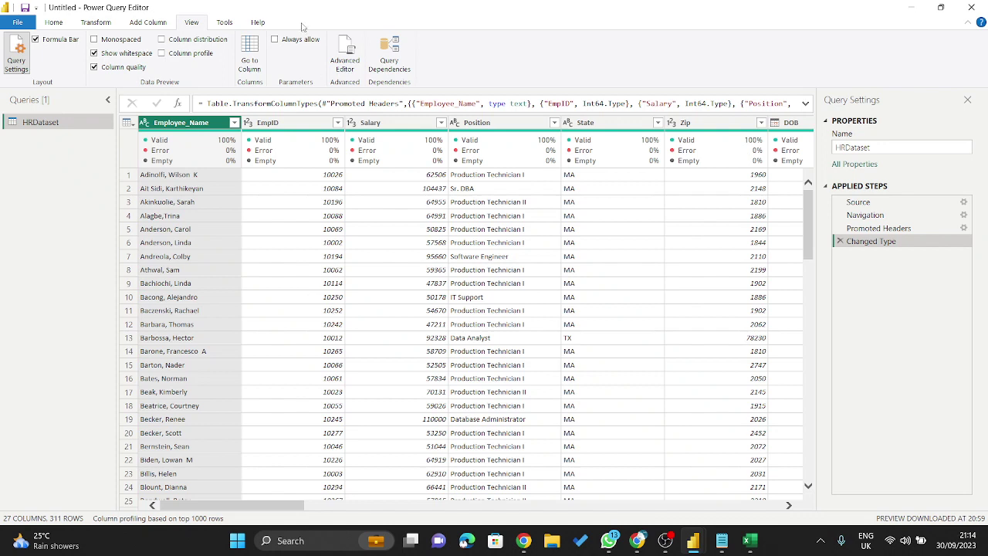
mouse_move(217, 145)
scroll(309, 254, down, 7)
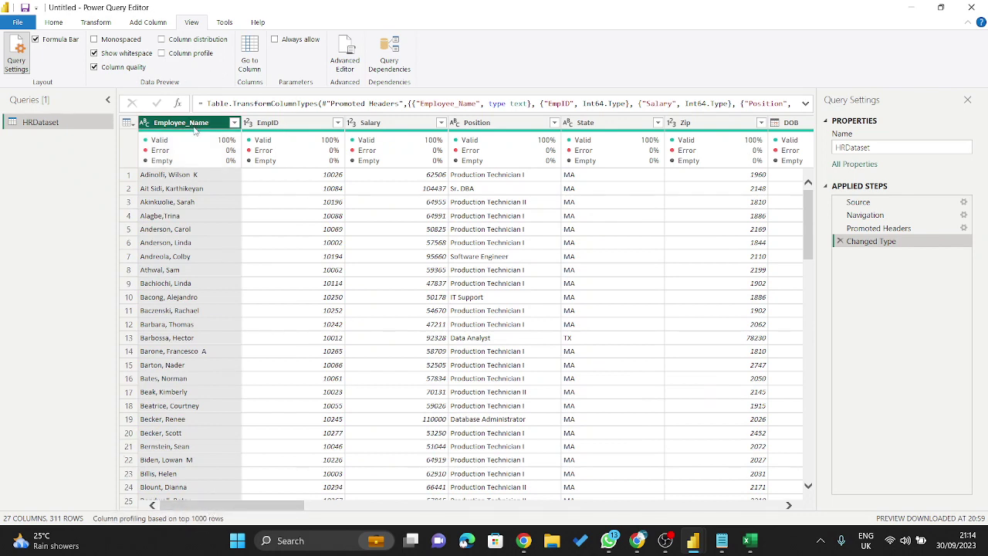
mouse_move(189, 141)
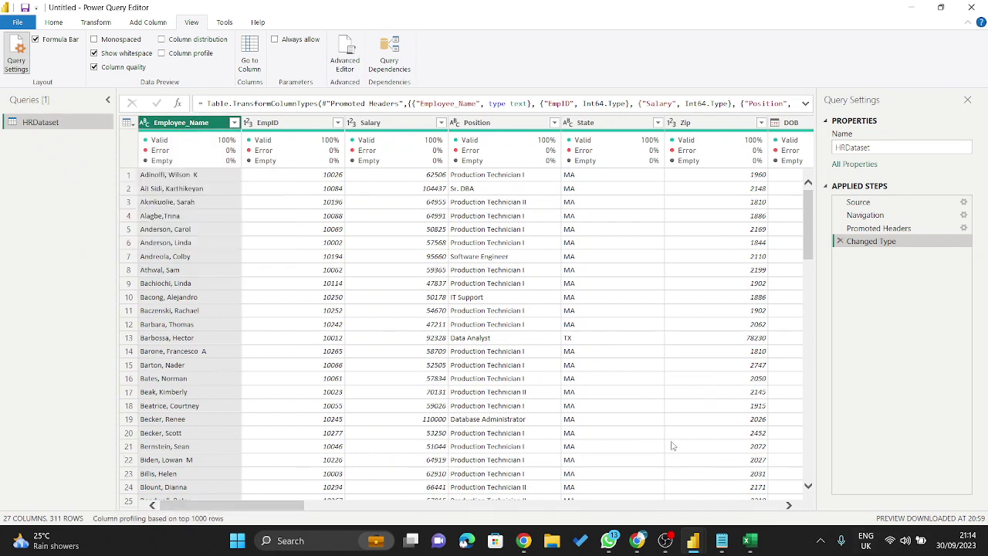
- Switch to the Google Meet call, admit the waiting participant and return to Power Query Editor
click(637, 541)
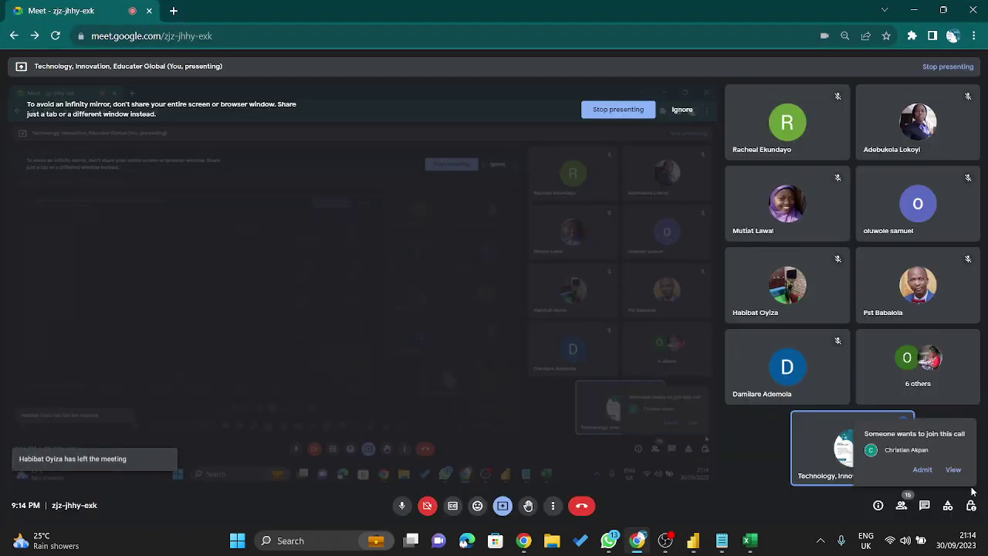
click(923, 472)
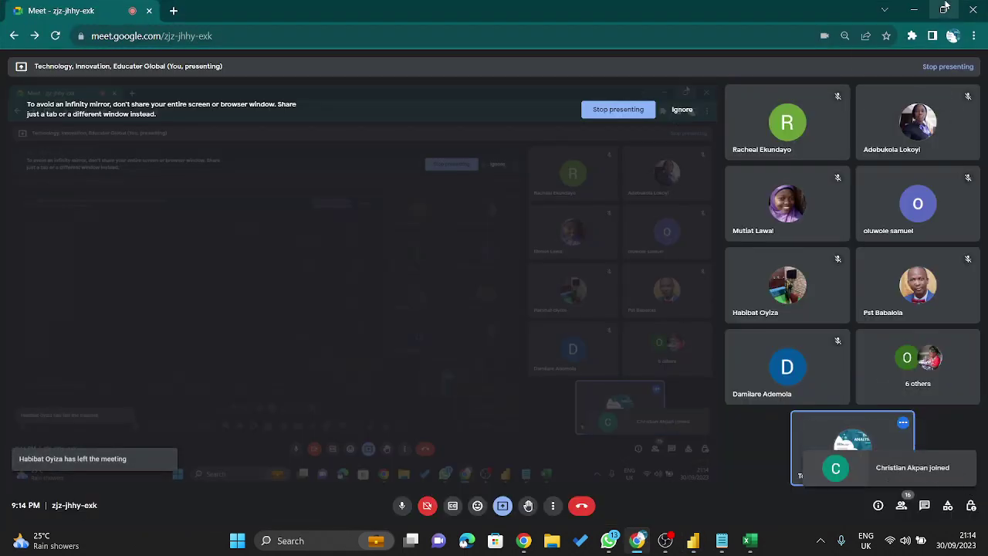
click(914, 9)
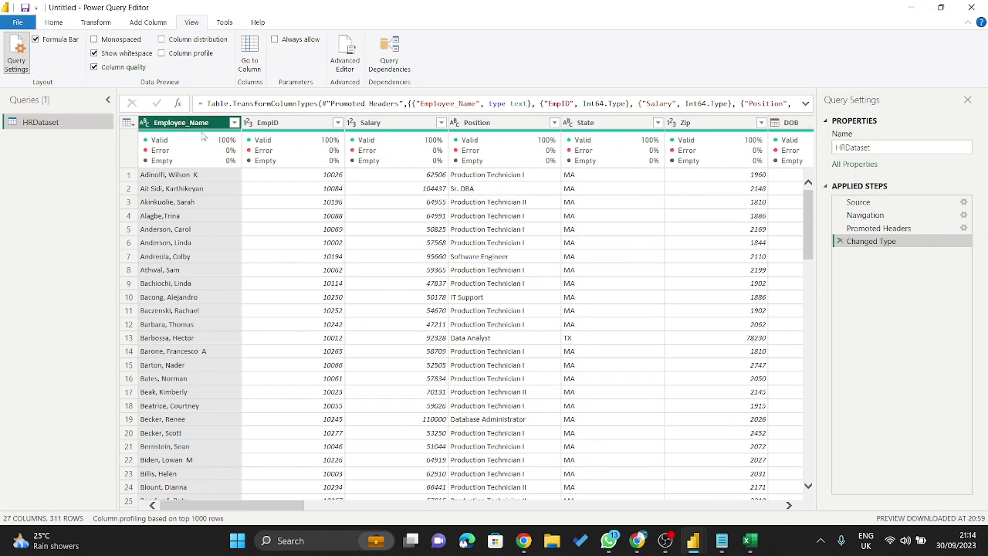
- Review the column quality of EmpID, Salary and Position one after another, including EmpID's detailed summary
mouse_move(204, 137)
click(275, 134)
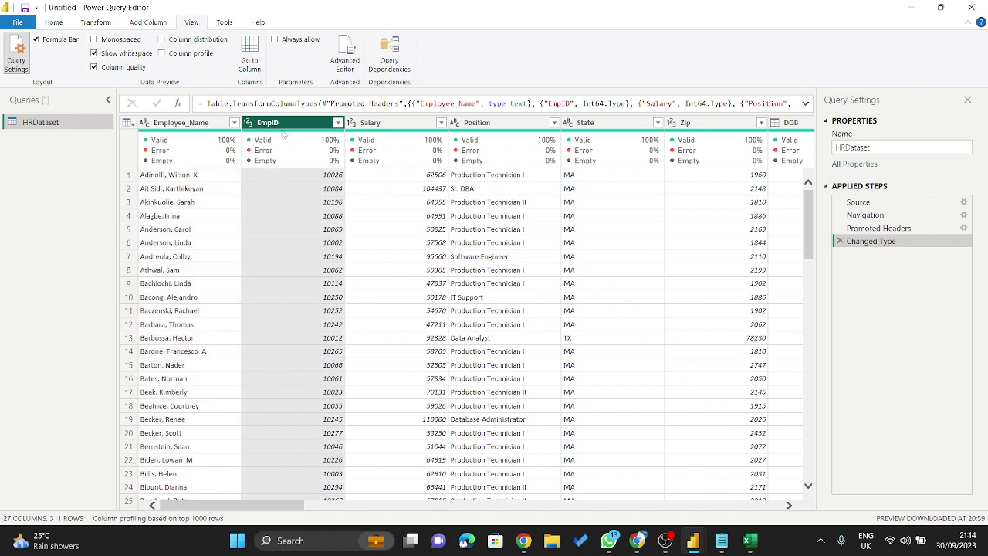
mouse_move(301, 143)
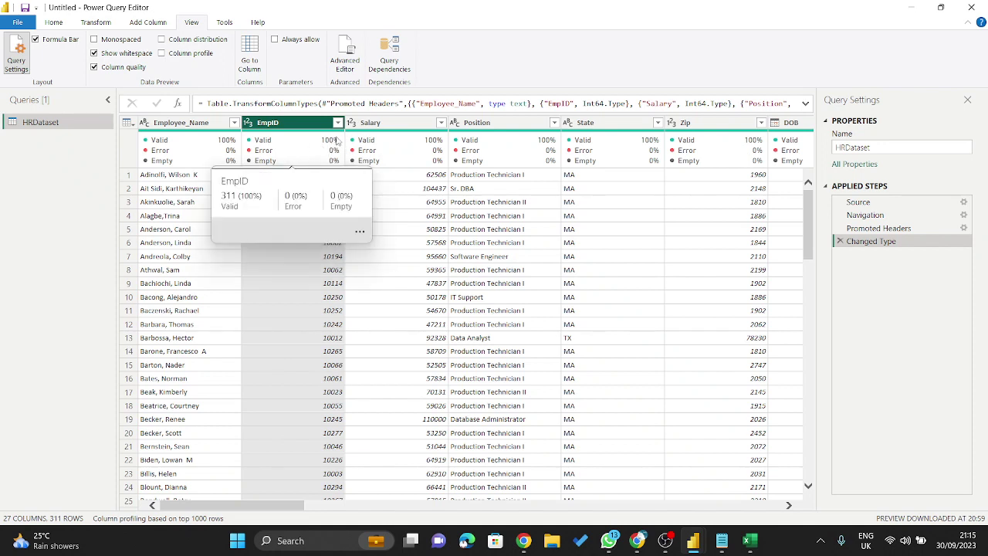
click(397, 124)
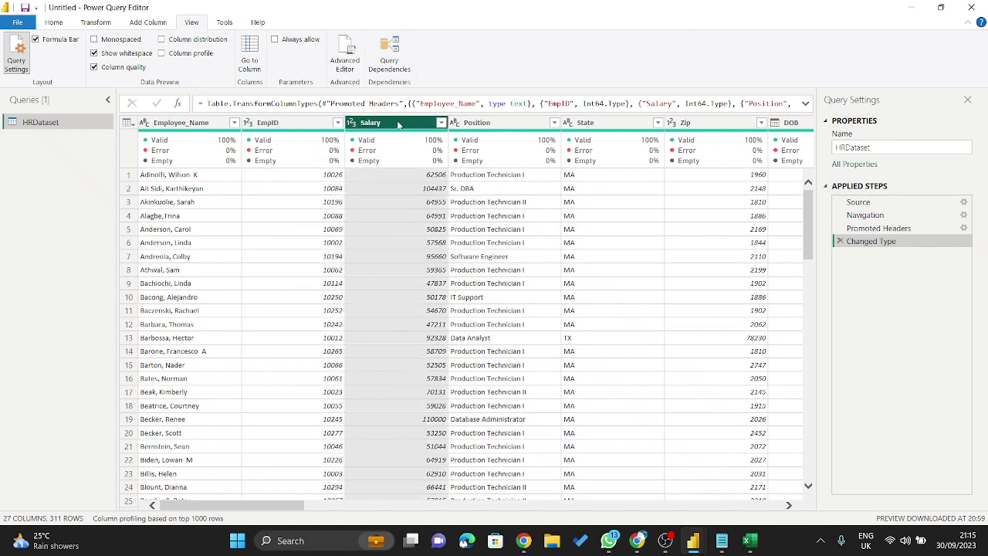
click(497, 127)
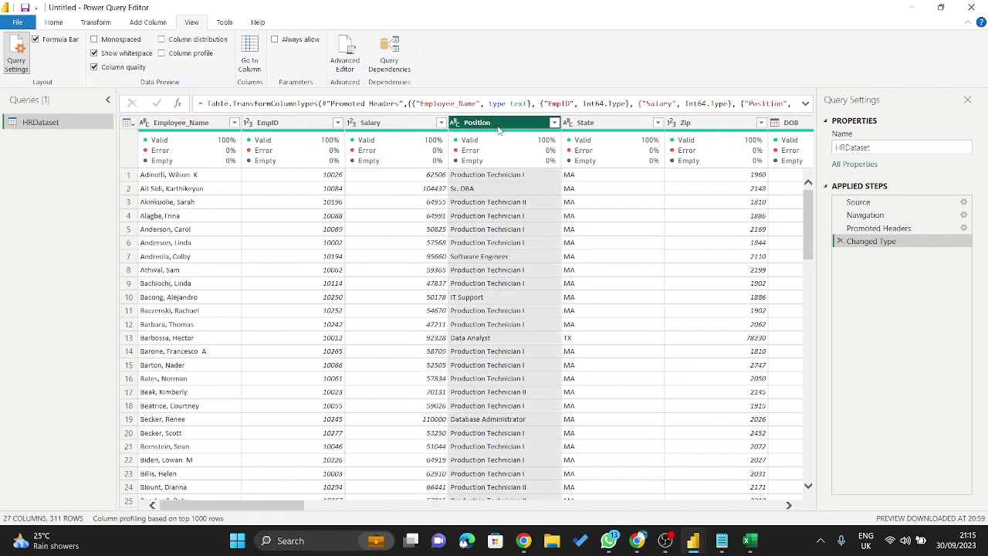
- Review the column quality of State, Zip, DOB and MaritalDesc by selecting each column in turn
drag(249, 509, 312, 510)
click(298, 139)
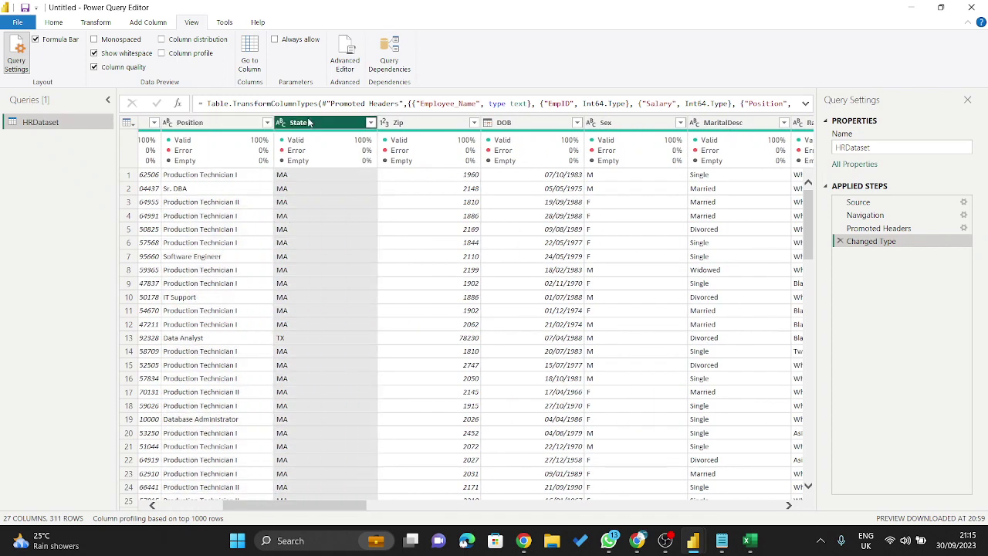
click(448, 128)
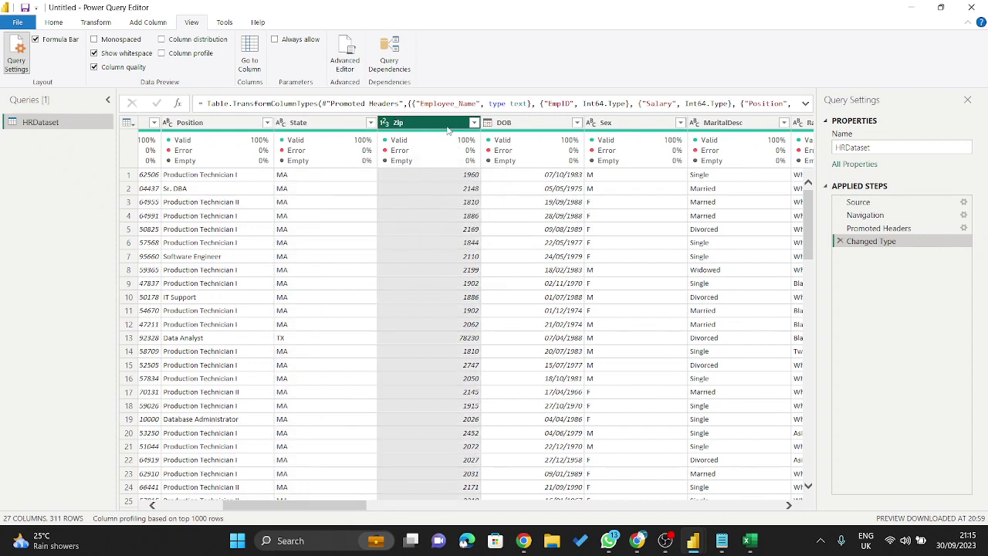
click(524, 128)
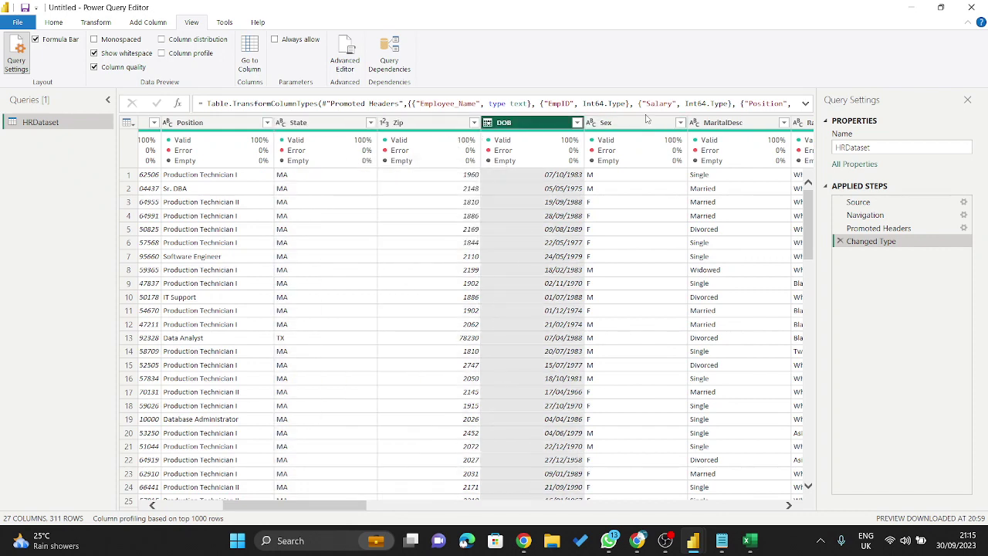
click(720, 130)
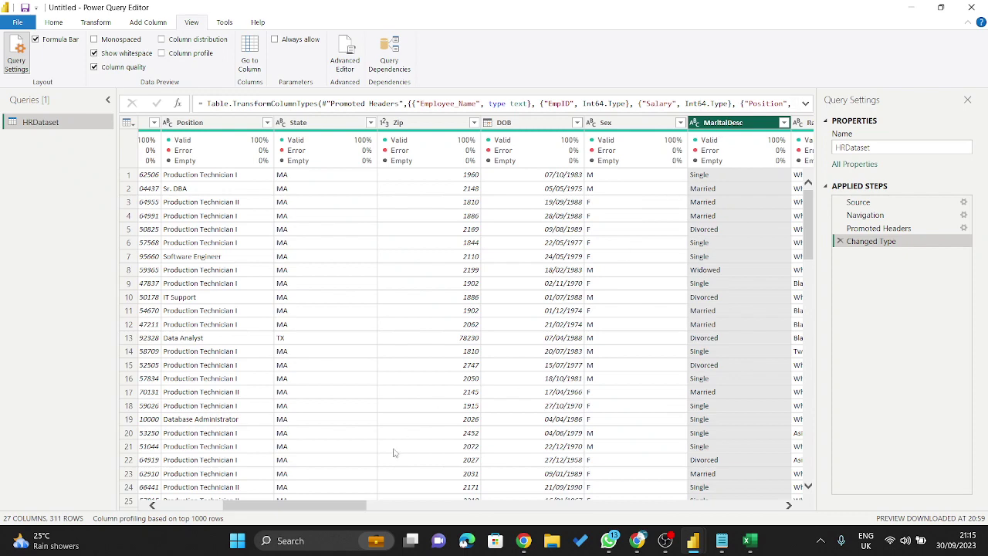
- Select the DateofTermination column, display its column quality summary and inspect the cell in row 9
drag(330, 505, 495, 513)
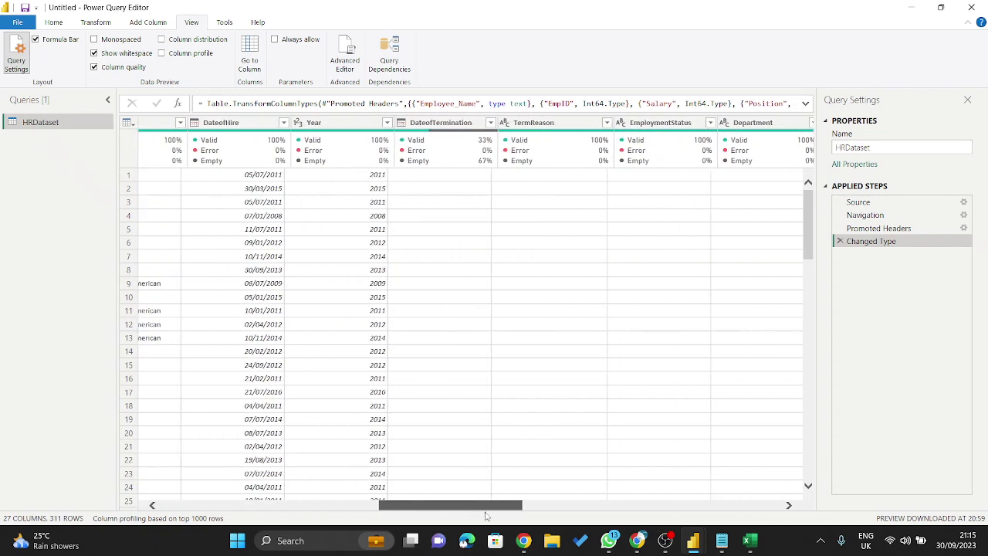
click(421, 123)
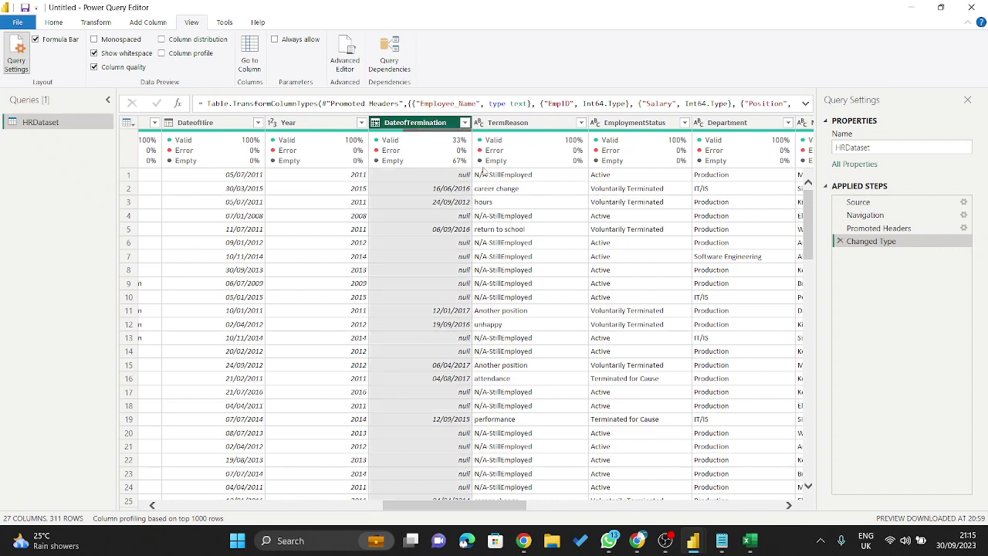
mouse_move(448, 162)
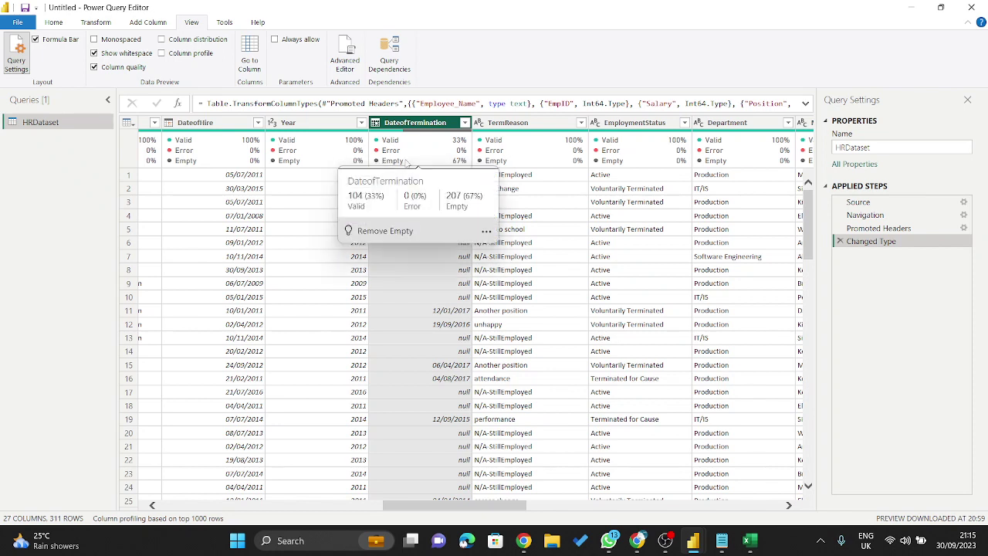
click(443, 290)
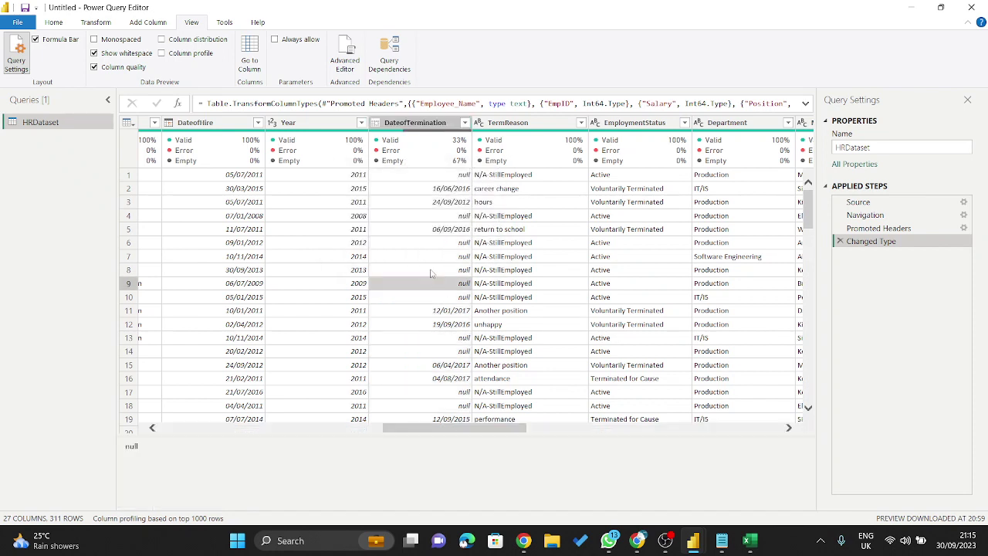
- Examine the dates and null values in the DateofTermination column of the HRDataset query
click(424, 125)
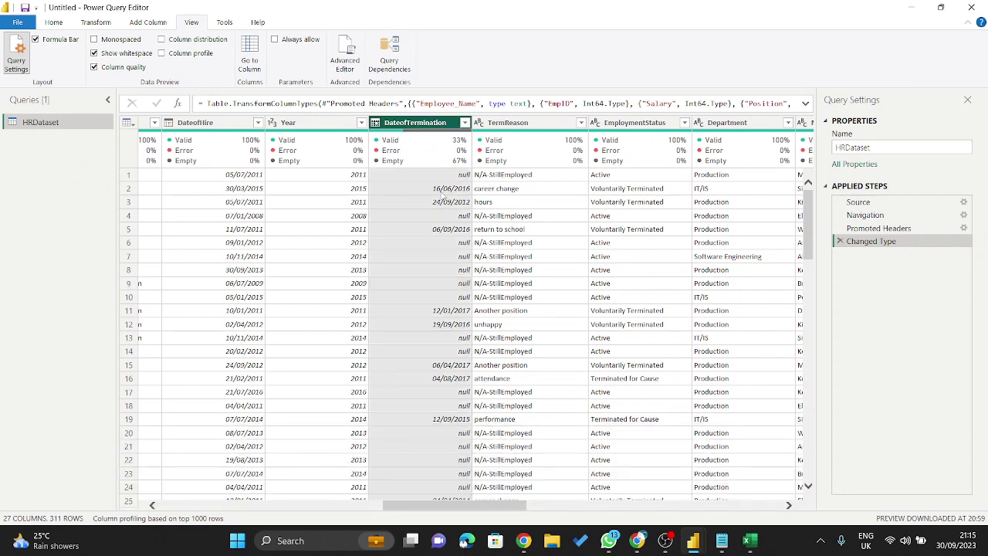
click(441, 191)
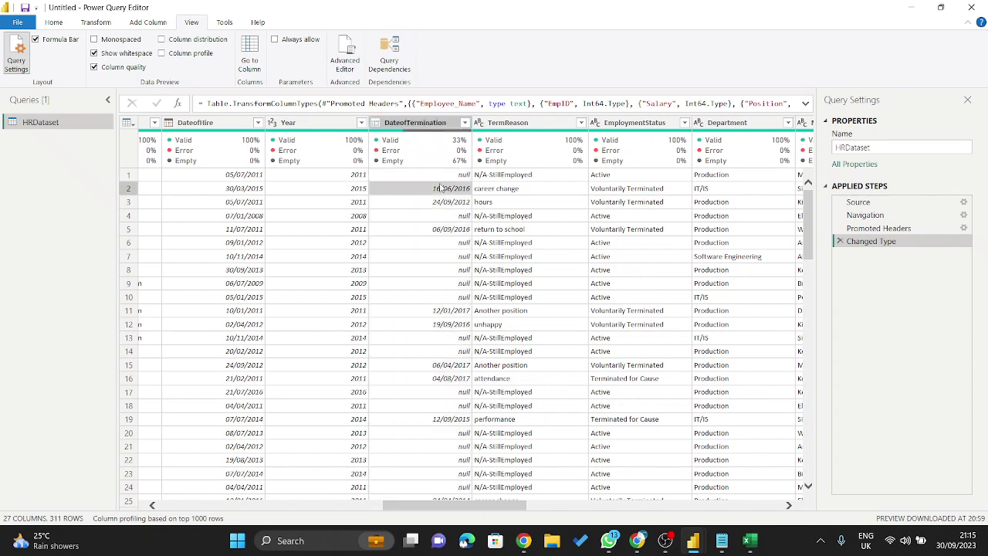
click(422, 125)
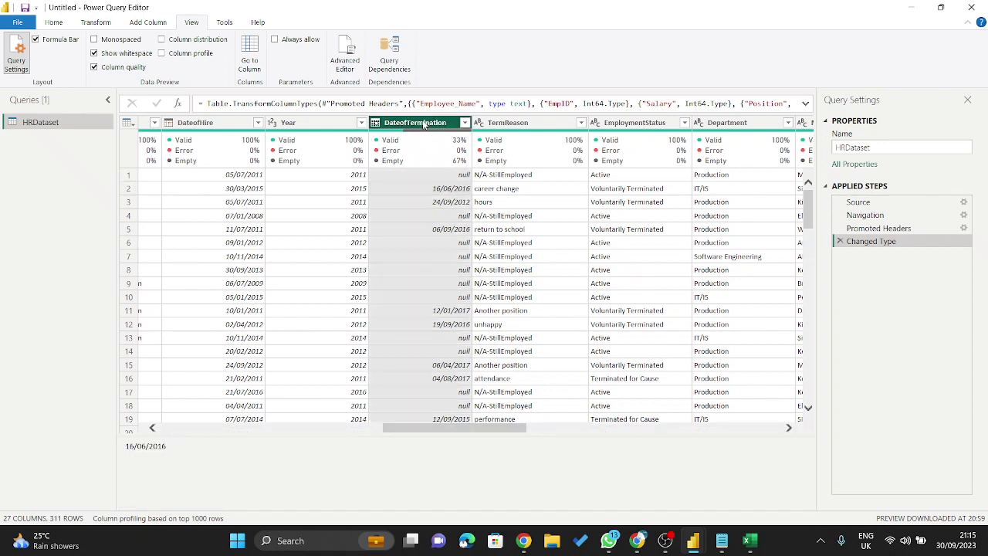
click(435, 189)
click(431, 178)
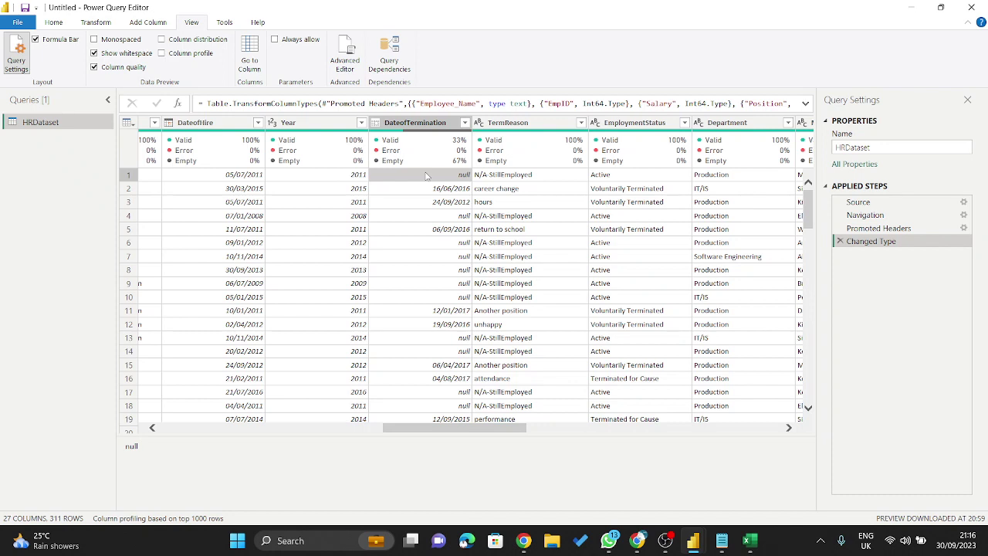
click(430, 128)
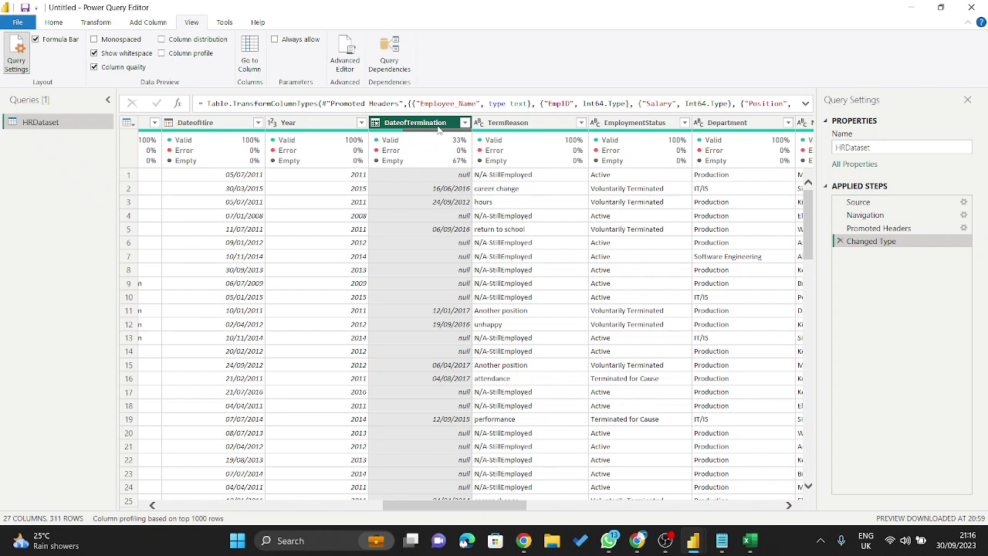
- Switch to the REQUIREMENT note in Notepad and review the HR Data Overview items and the hiring and termination trends by year
click(722, 544)
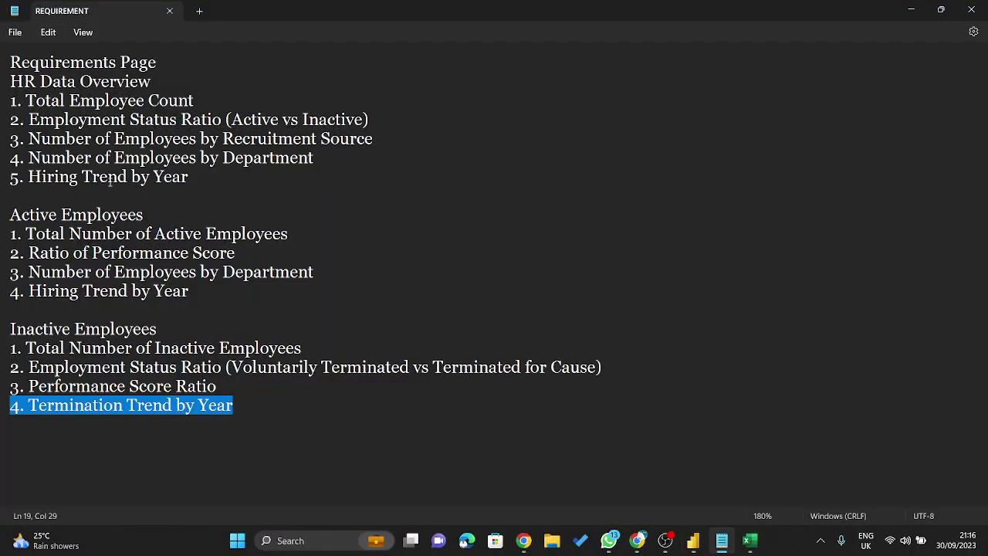
drag(24, 100, 96, 139)
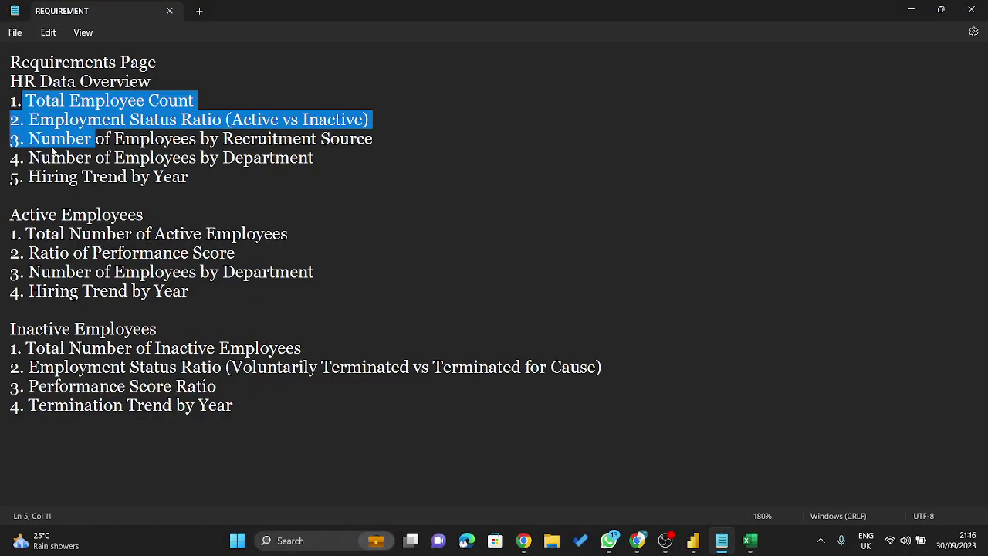
drag(218, 188, 10, 100)
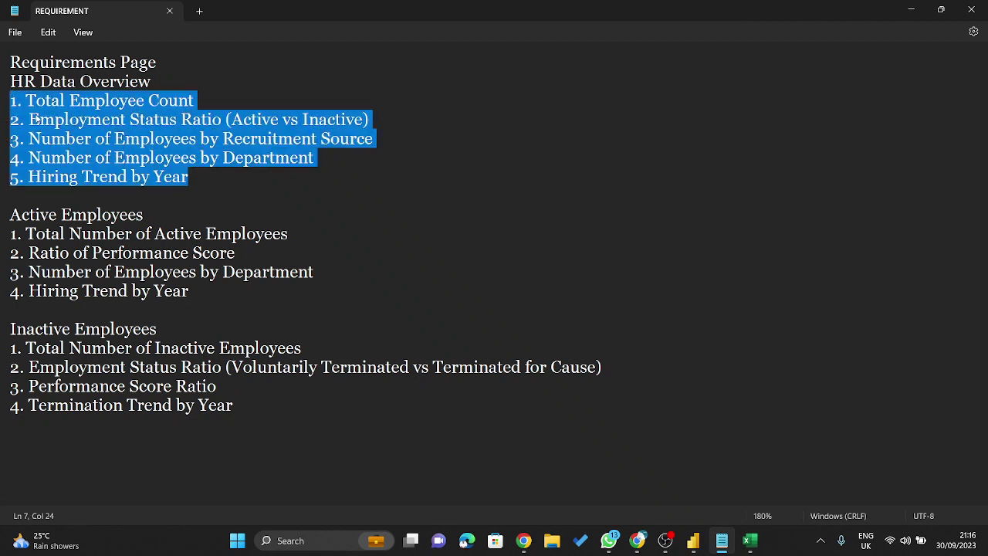
click(113, 201)
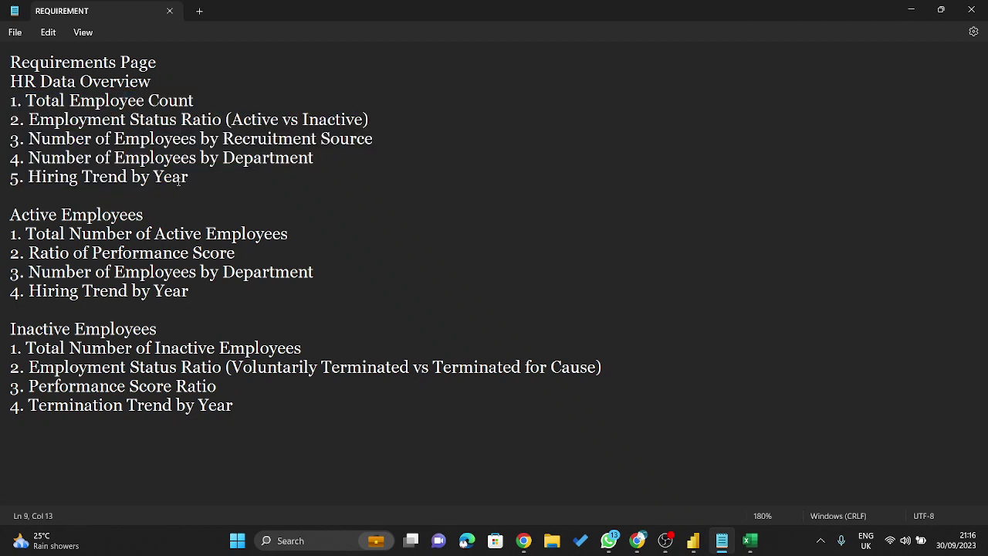
mouse_move(181, 177)
mouse_down()
mouse_move(1, 185)
mouse_move(191, 179)
mouse_up()
click(31, 195)
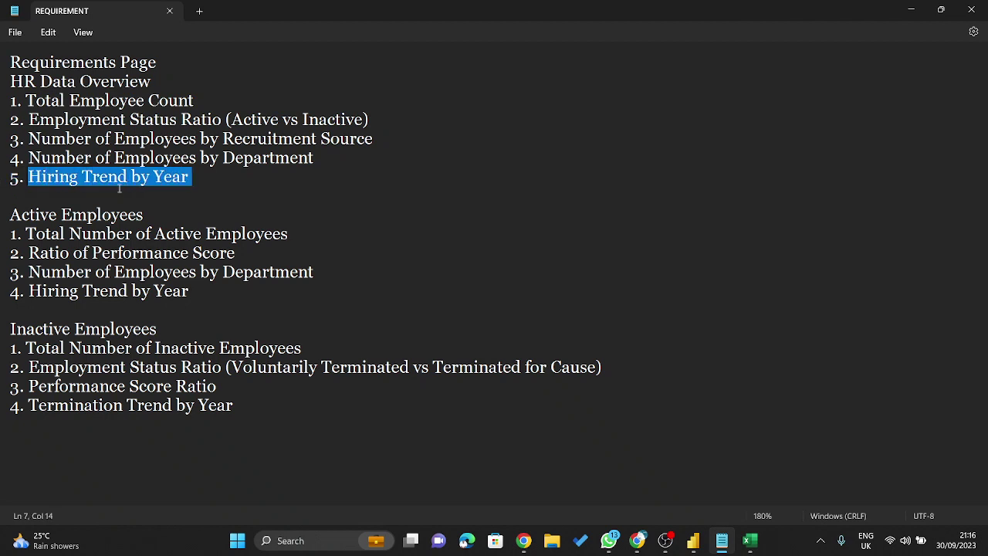
drag(124, 185, 193, 182)
click(25, 291)
drag(26, 291, 193, 291)
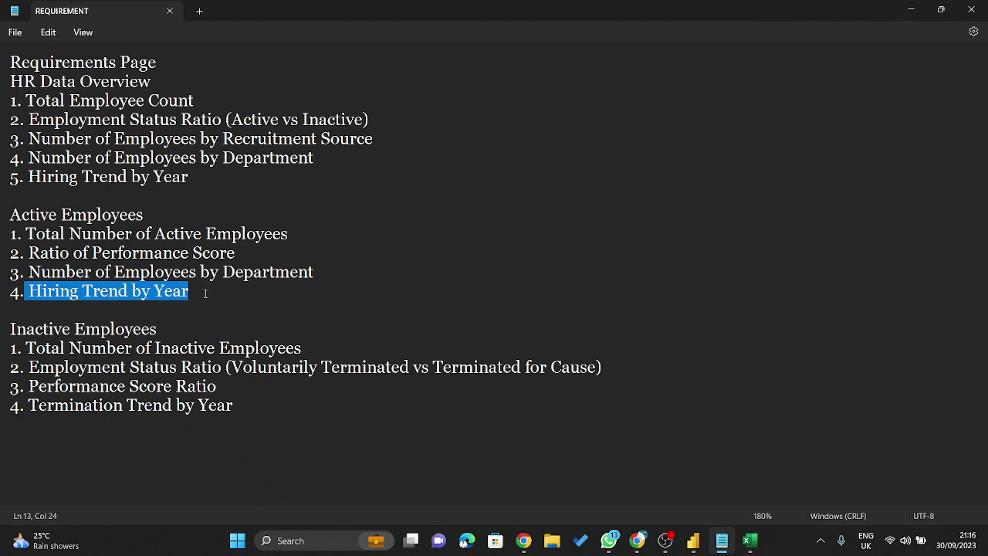
drag(267, 410, 22, 412)
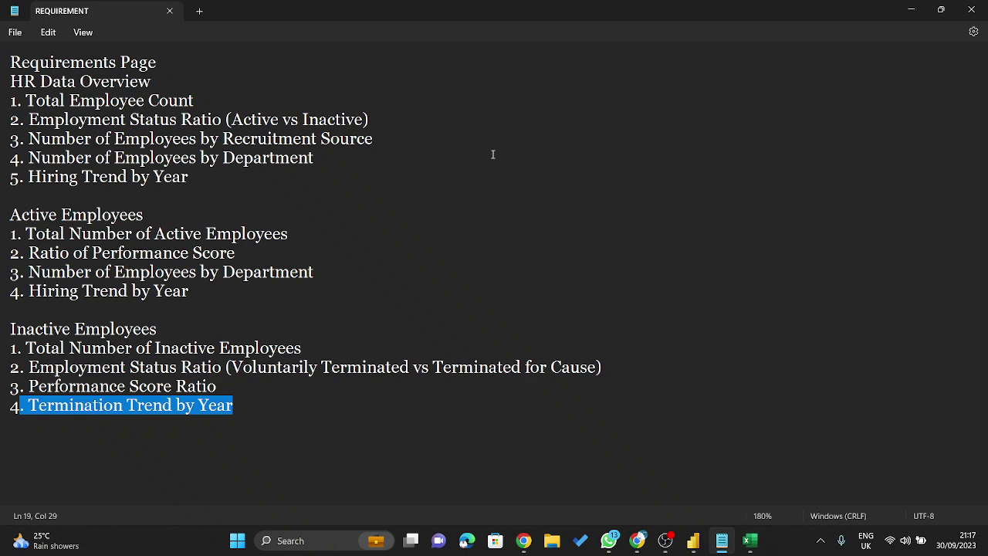
click(911, 10)
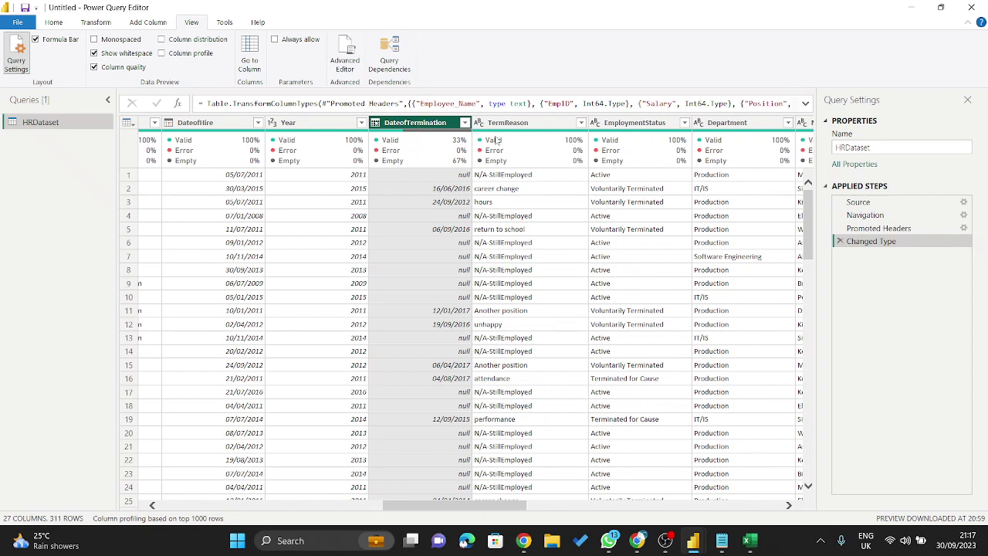
- Back in Power Query Editor, inspect the column quality of DateofTermination, Column26 and Column27
mouse_move(432, 138)
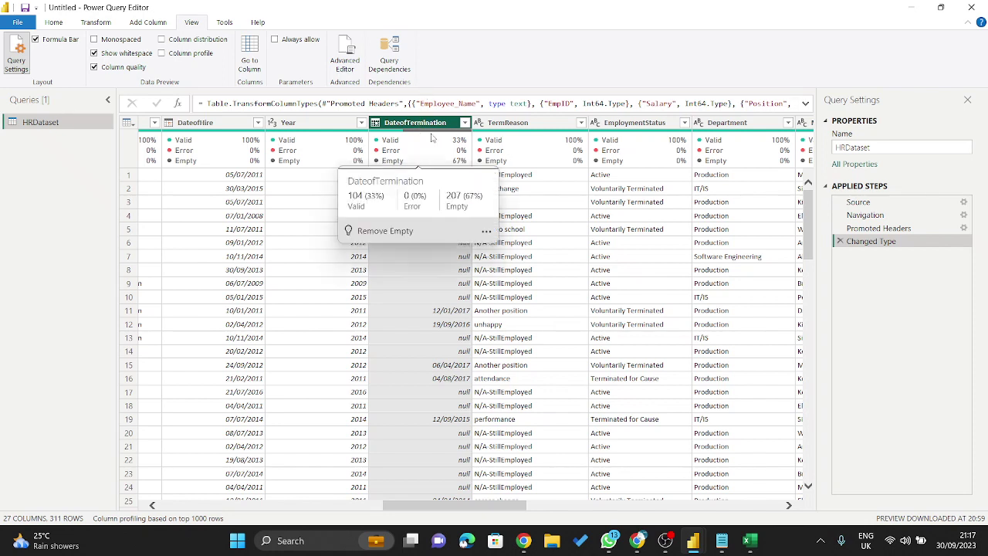
drag(501, 506, 770, 519)
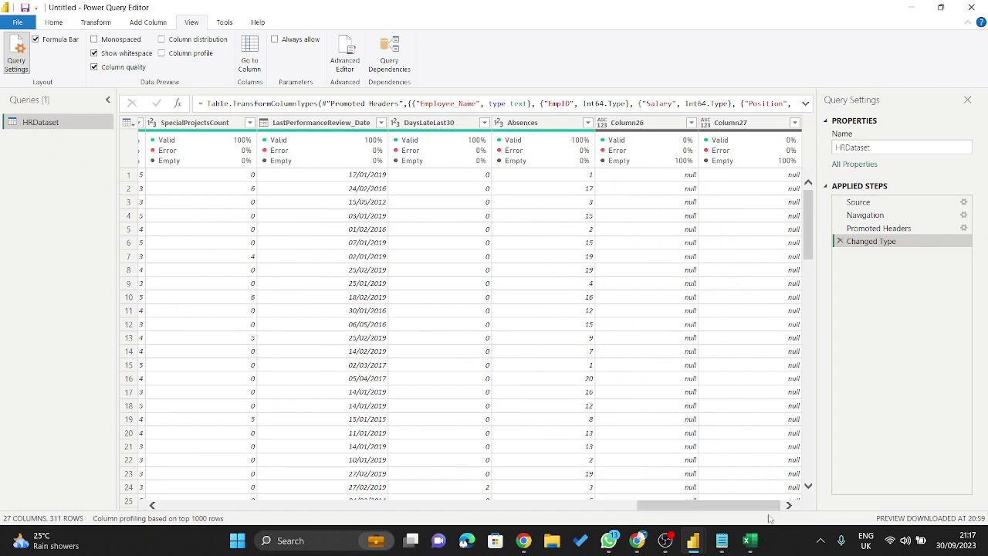
click(634, 125)
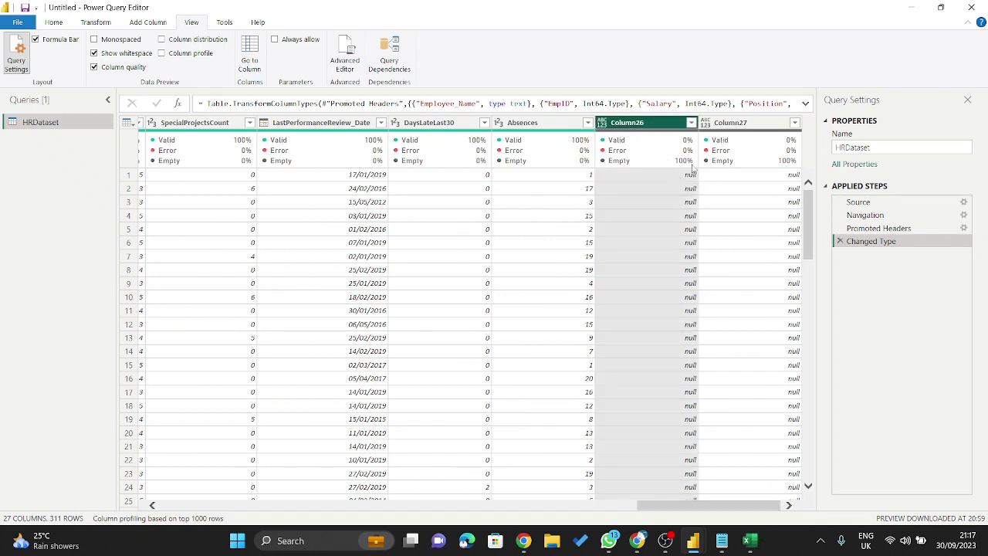
mouse_move(691, 166)
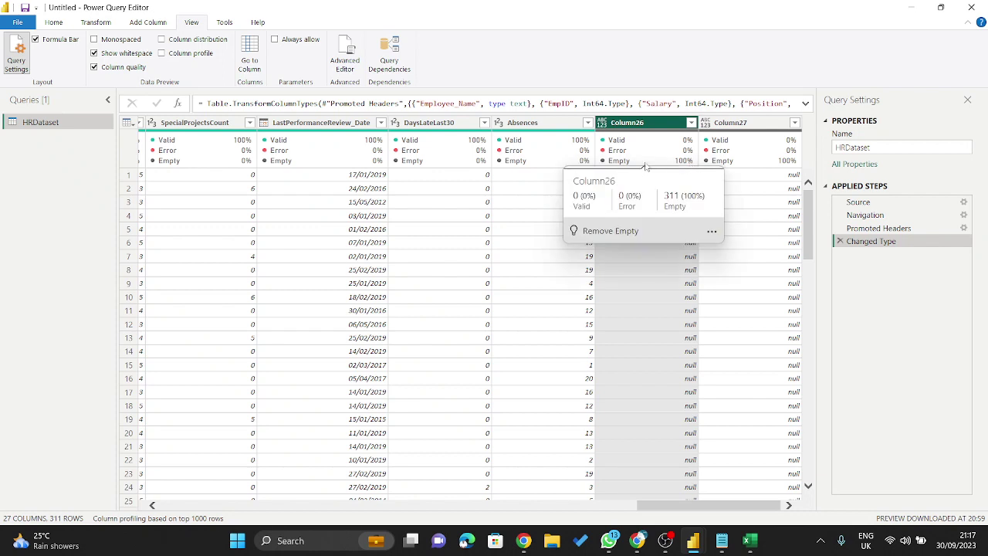
click(762, 125)
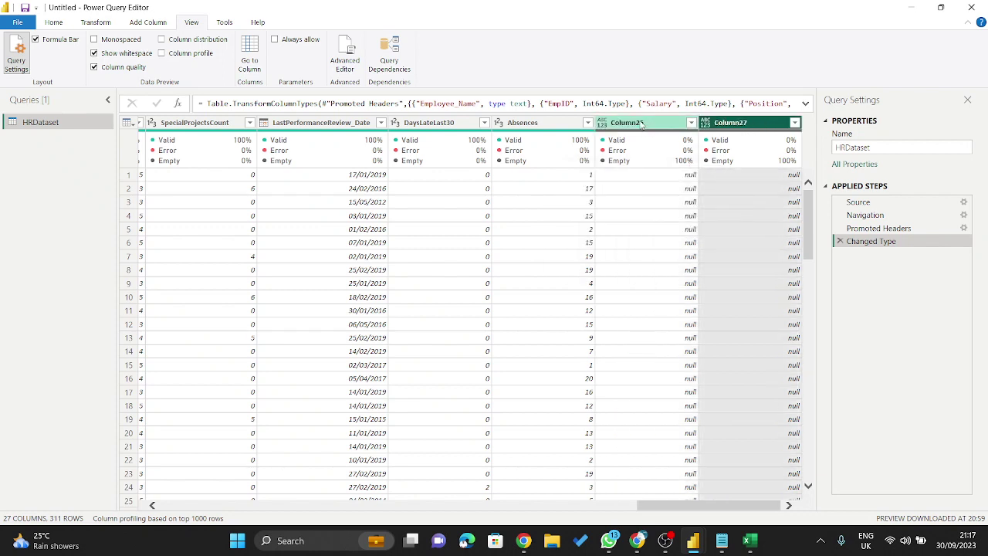
double_click(641, 124)
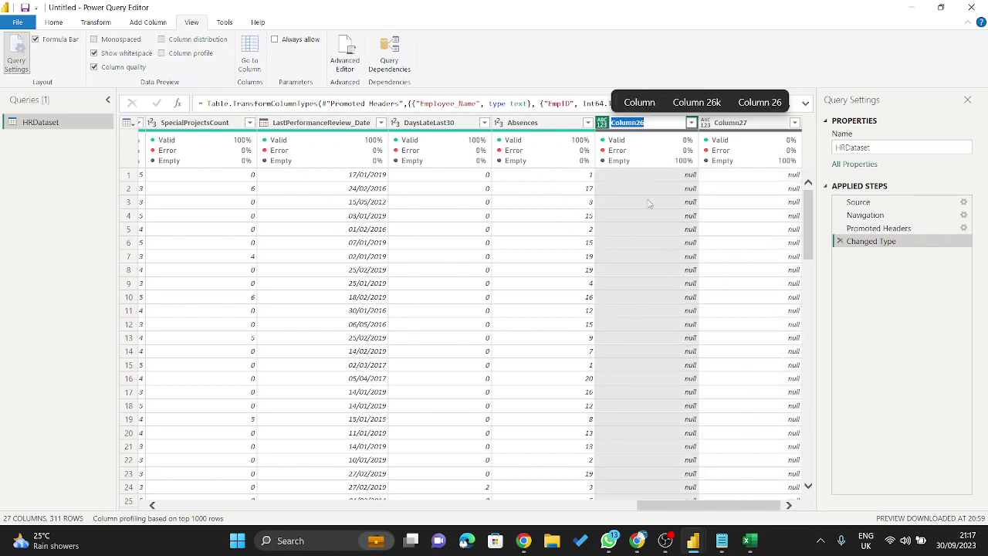
key(Escape)
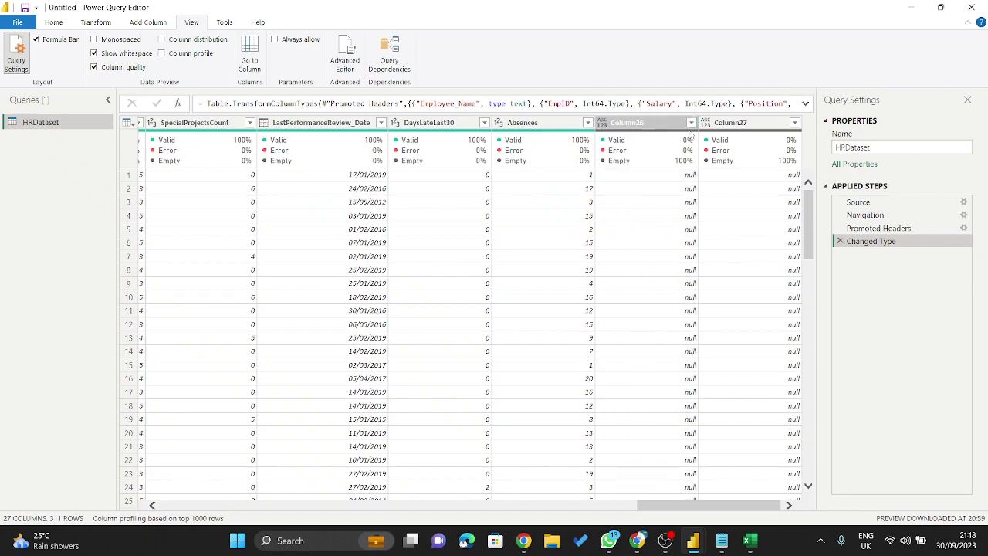
- Switch to the Google Meet call, admit the waiting participant and return to Power Query Editor
click(637, 540)
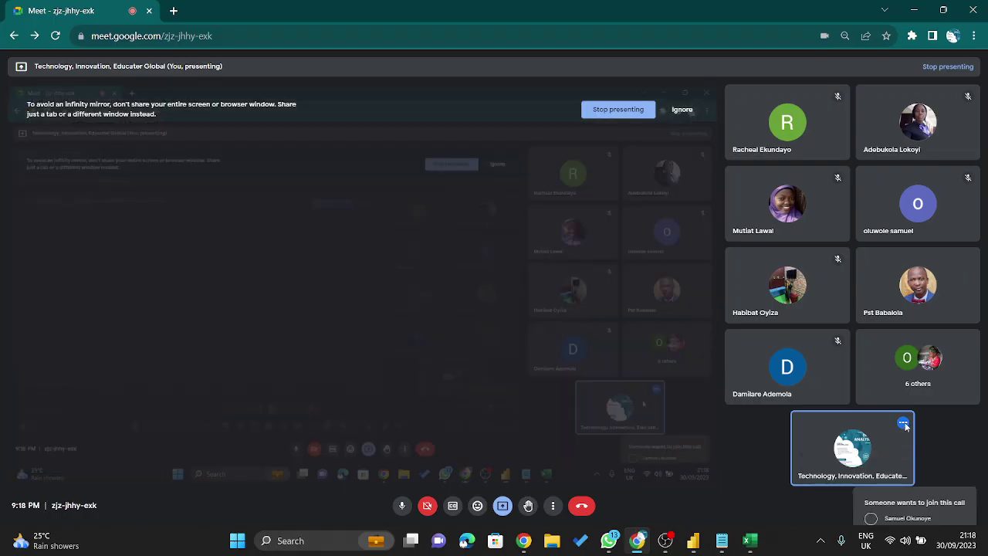
click(922, 472)
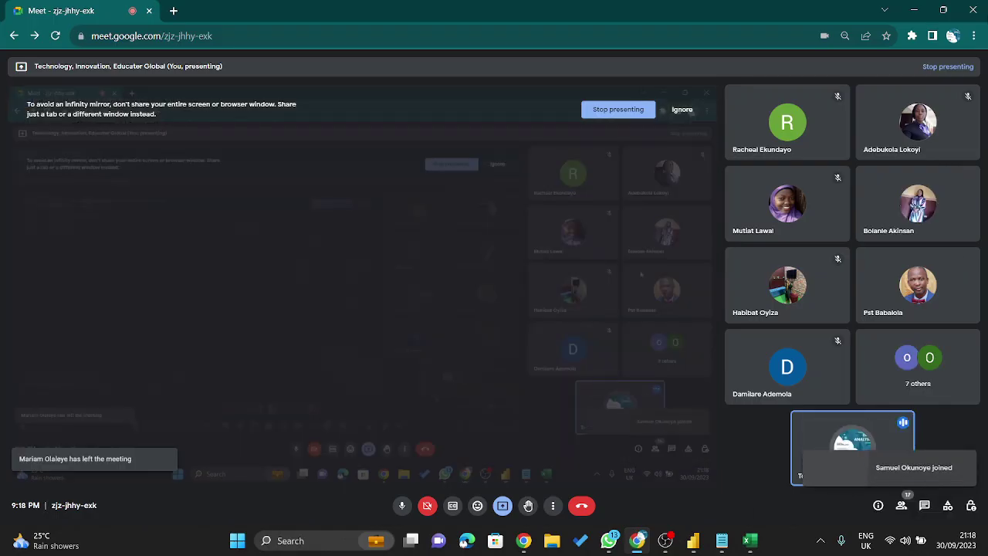
click(913, 9)
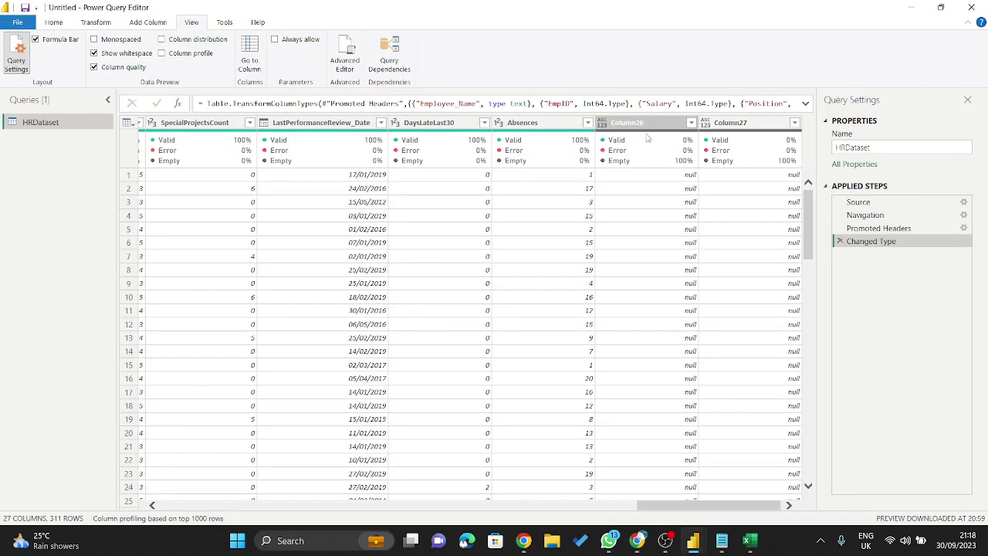
- Select Column26 and Column27 together
click(647, 123)
ctrl+click(720, 126)
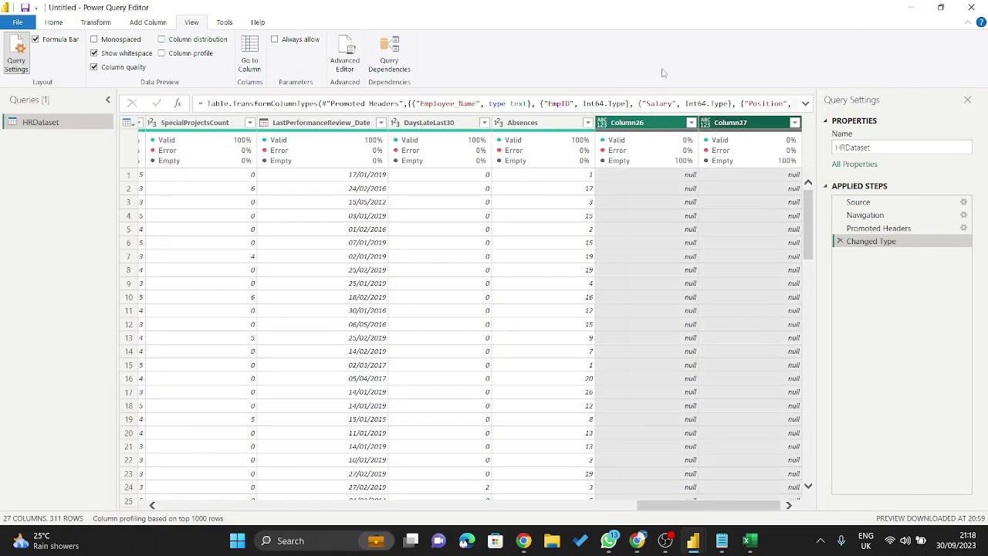
click(645, 105)
key(End)
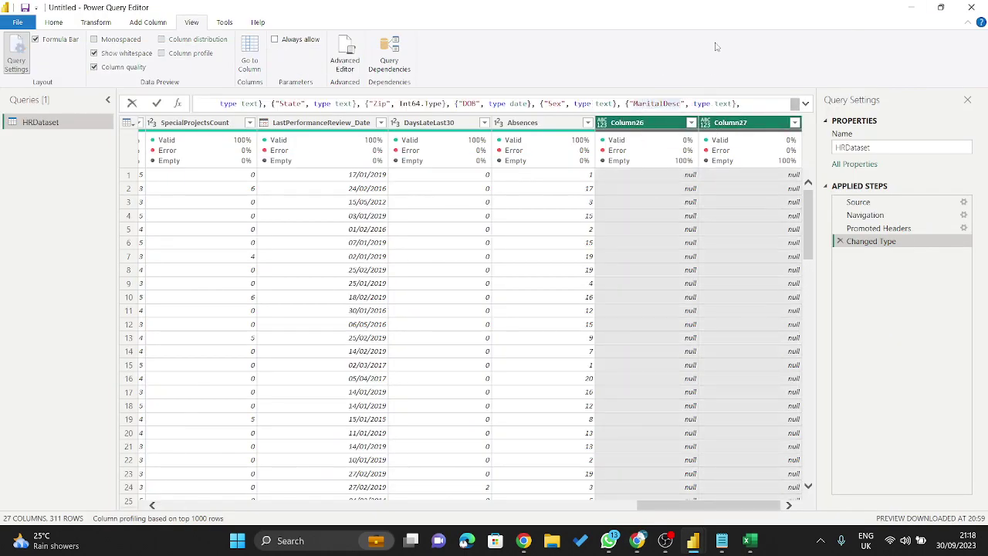
click(529, 151)
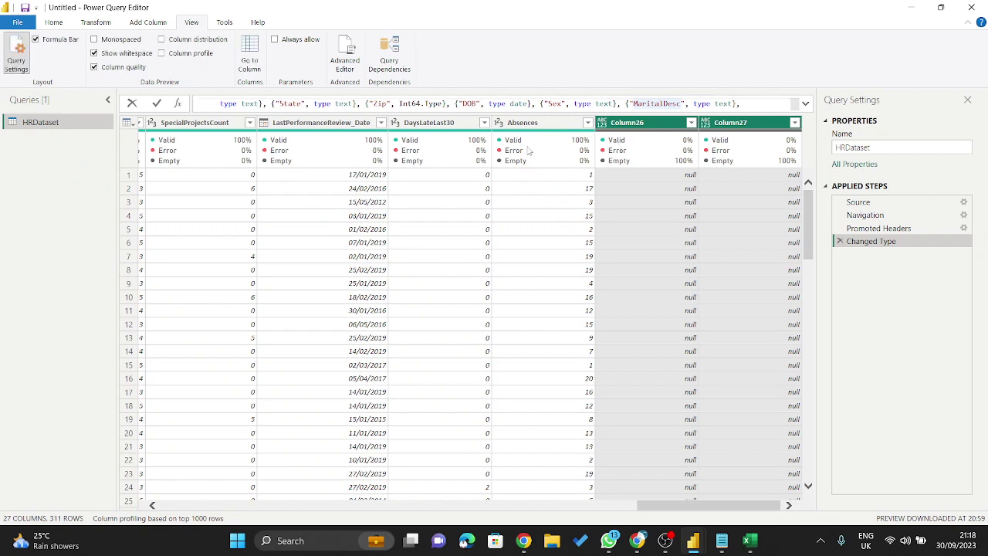
- Try selecting the Absences, Column26 and Column27 columns singly and as a range
click(633, 123)
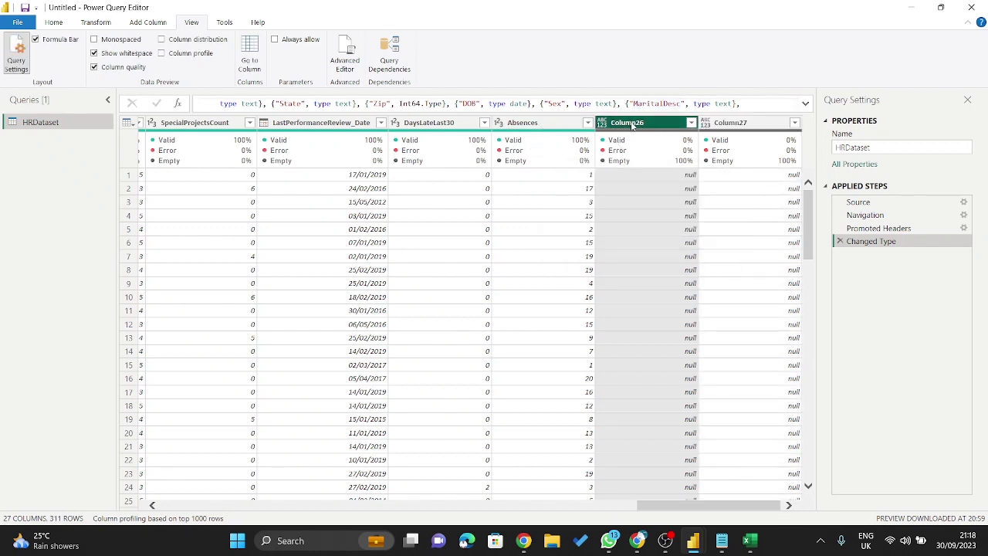
click(531, 129)
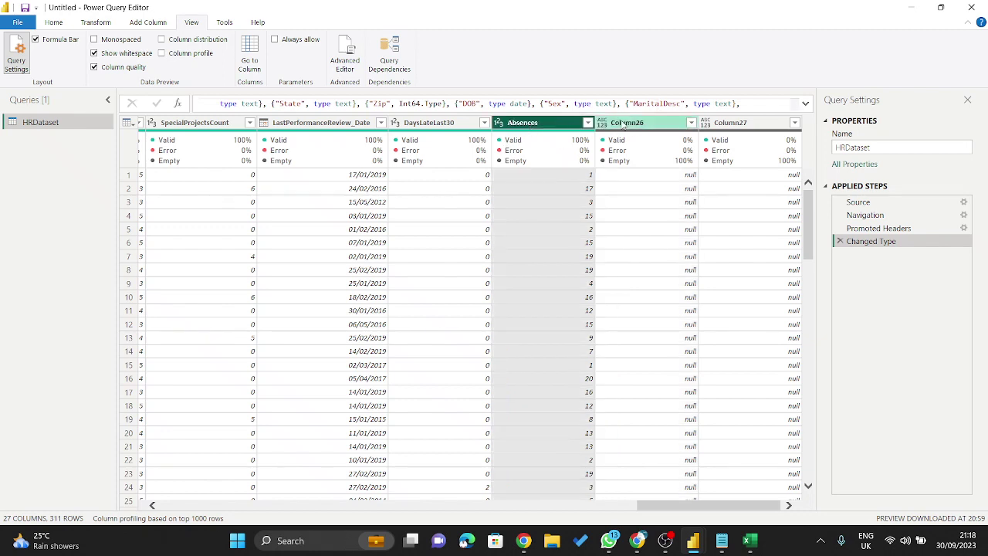
click(623, 125)
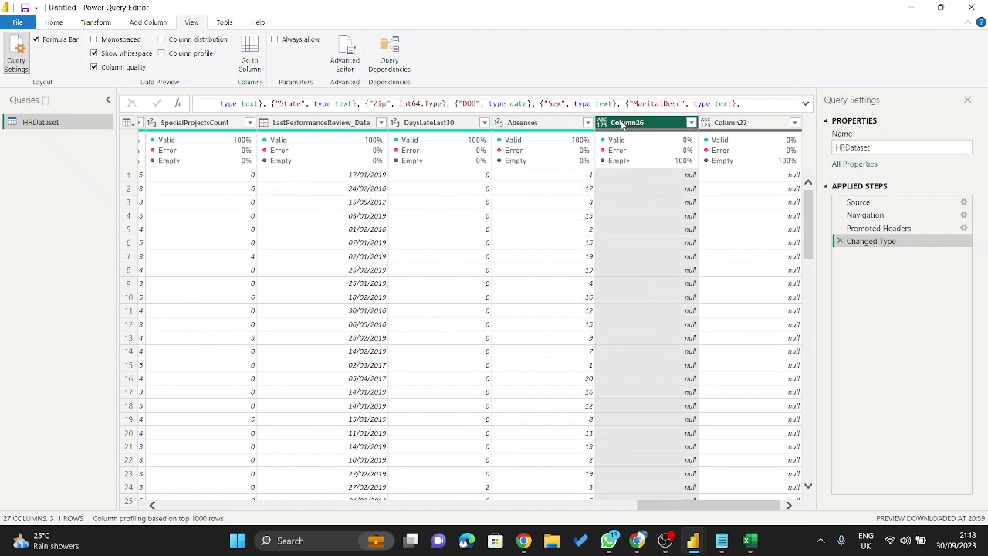
shift+click(749, 128)
click(737, 127)
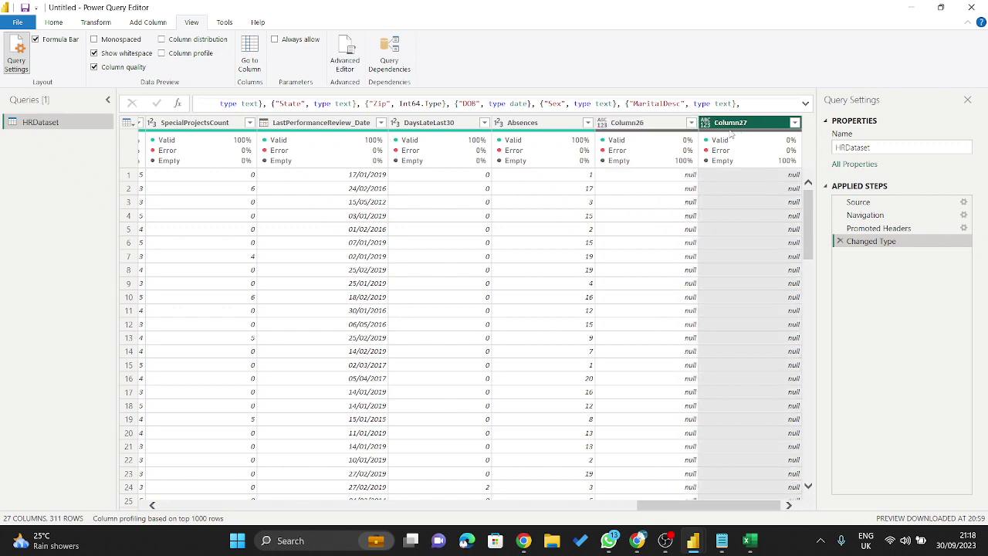
click(555, 124)
click(739, 125)
click(651, 128)
click(554, 125)
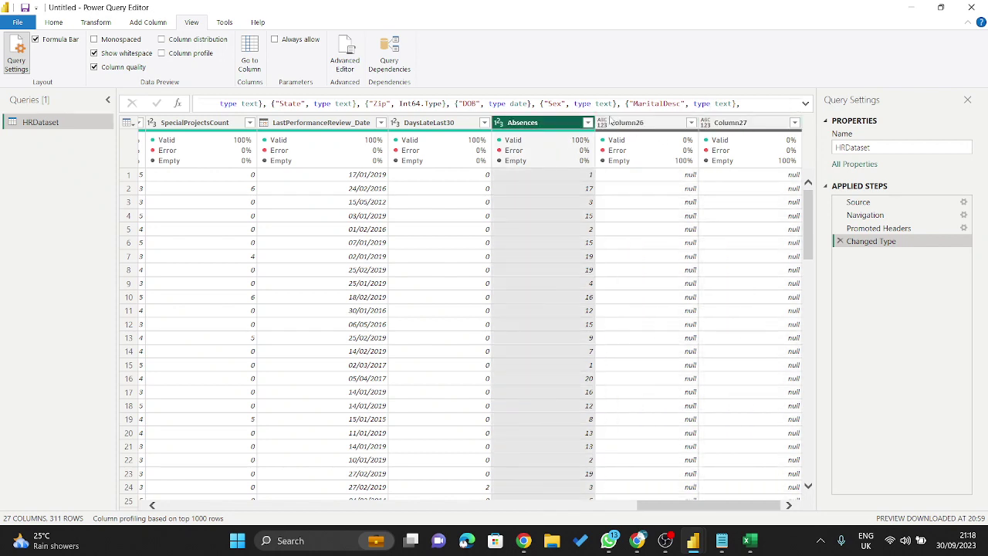
- Remove Column26 and Column27 from the HRDataset query
click(637, 123)
drag(759, 120, 733, 125)
ctrl+click(737, 125)
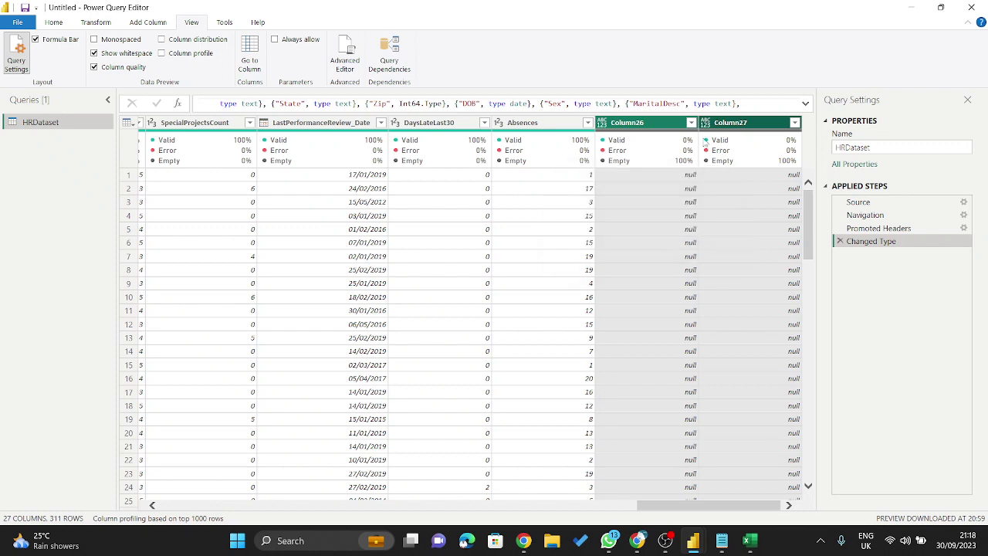
right_click(627, 126)
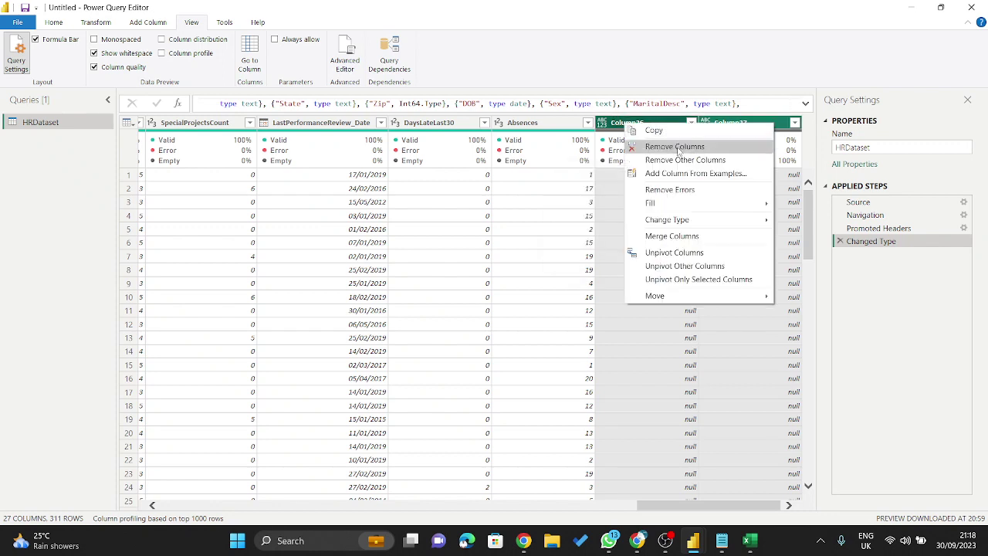
click(675, 147)
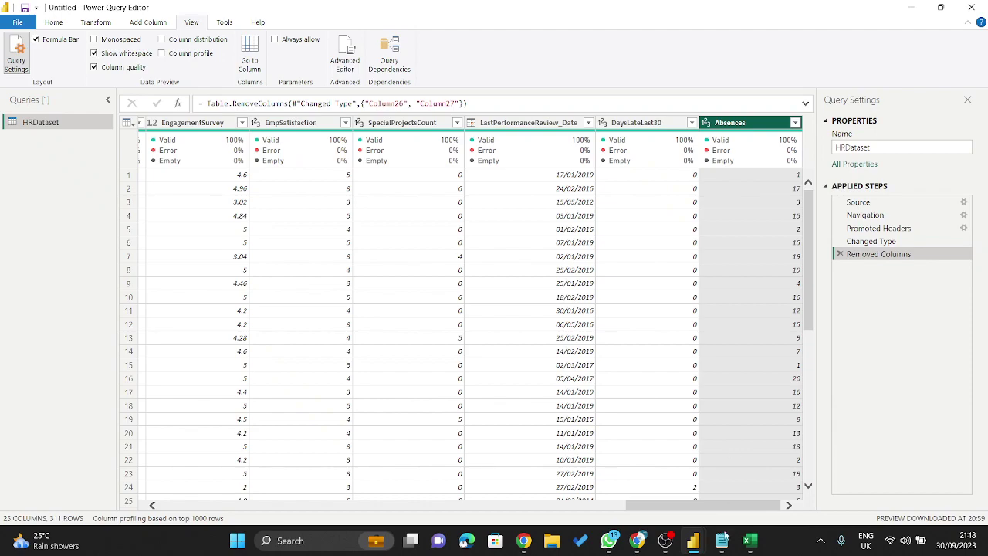
- Switch to the Google Meet call, dismiss the call-extension notice and return to Power Query Editor
click(639, 543)
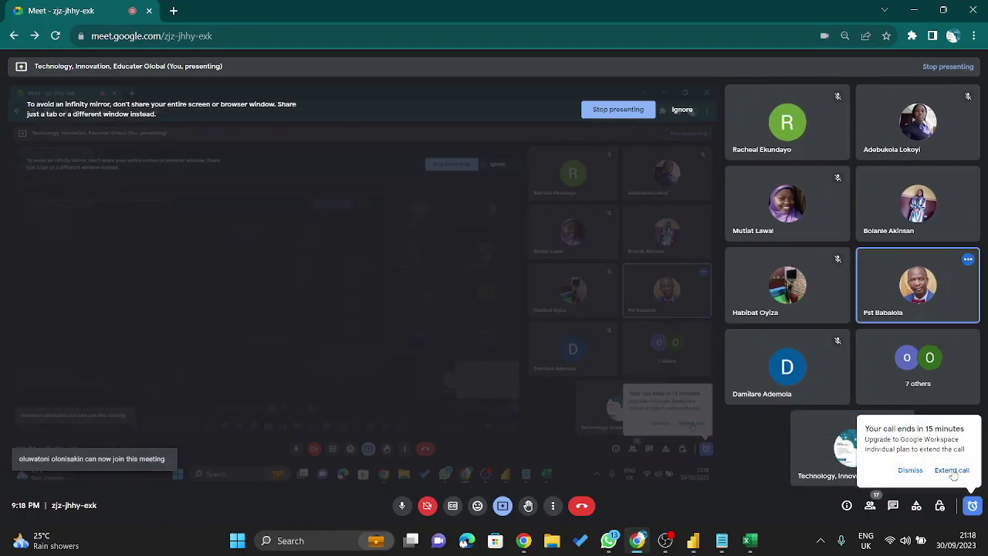
click(911, 470)
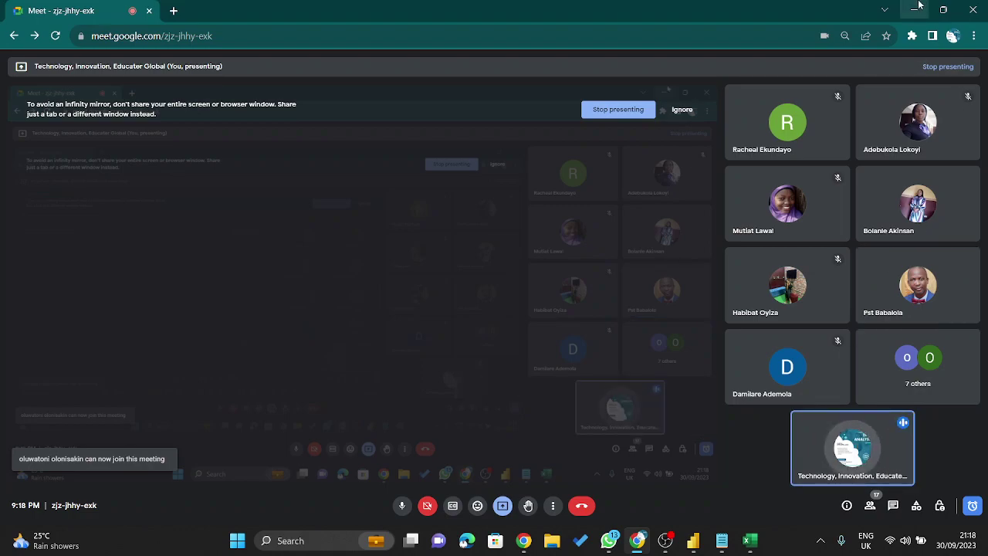
key(alt+Tab)
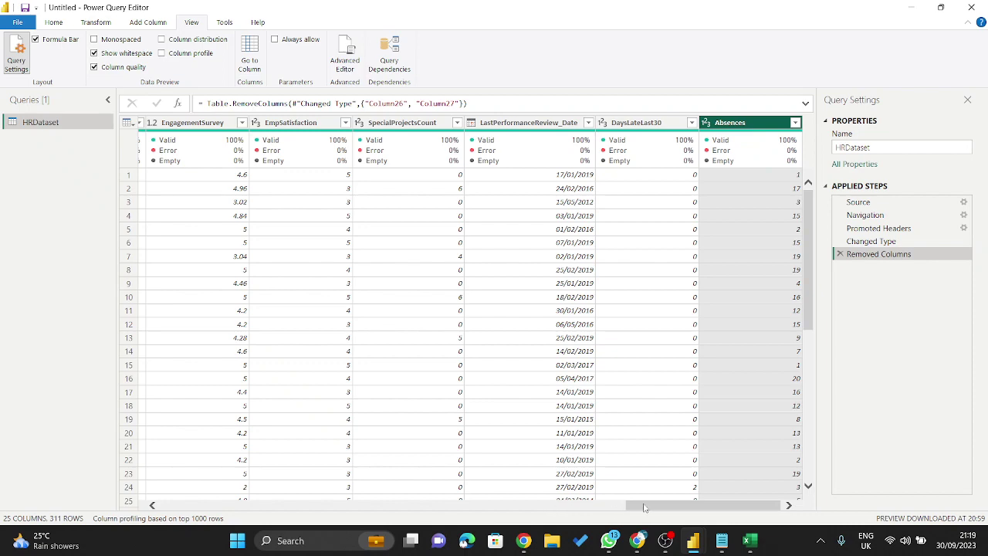
- Look through the HRDataset rows, starting from the Employee_Name column
drag(646, 506, 162, 512)
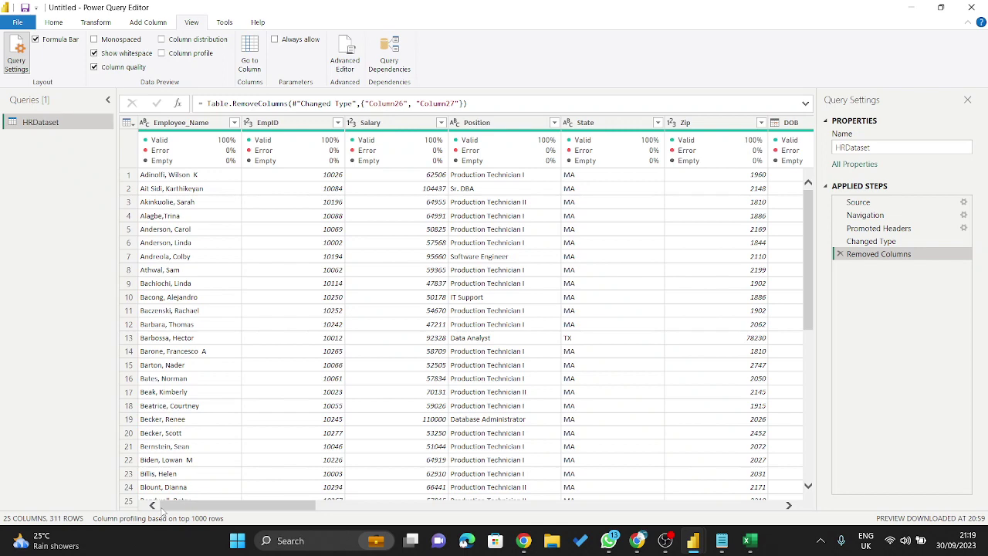
click(53, 21)
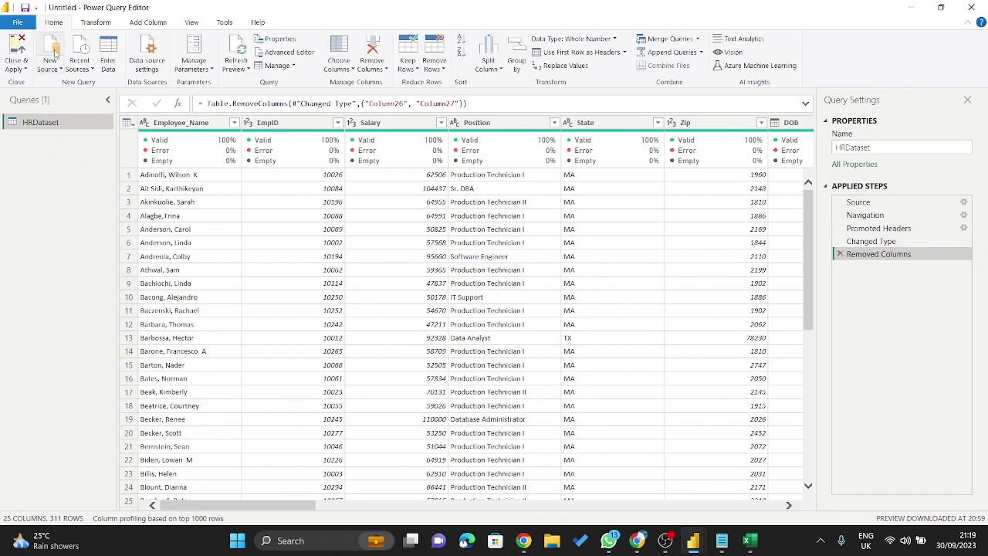
scroll(261, 295, down, 2)
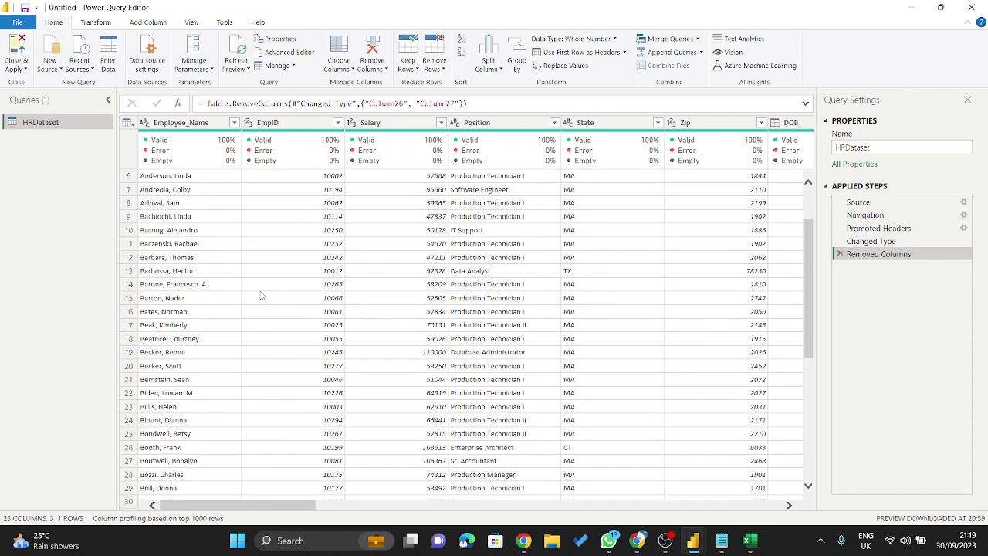
scroll(261, 296, down, 20)
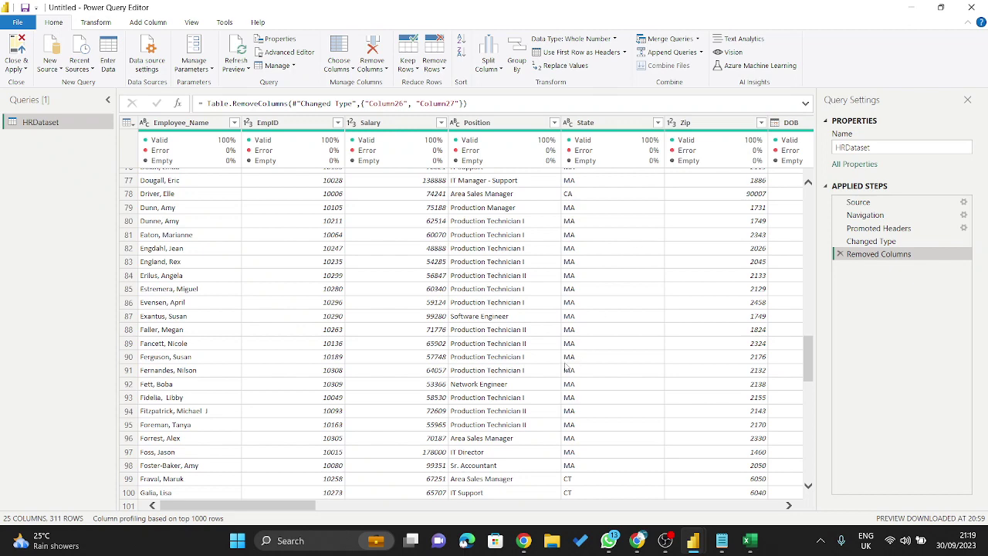
- View the report window in Power BI Desktop and return to Power Query Editor
mouse_move(690, 546)
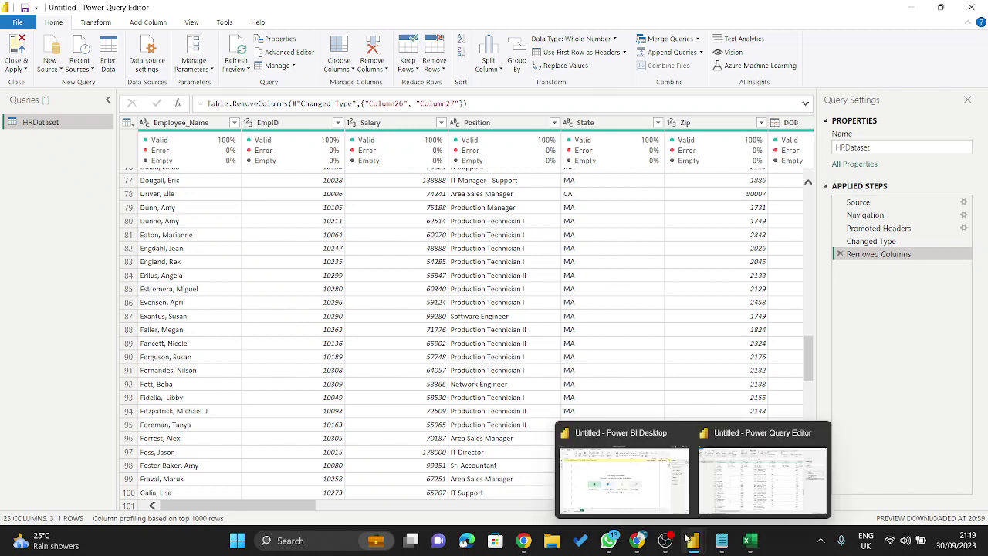
click(658, 474)
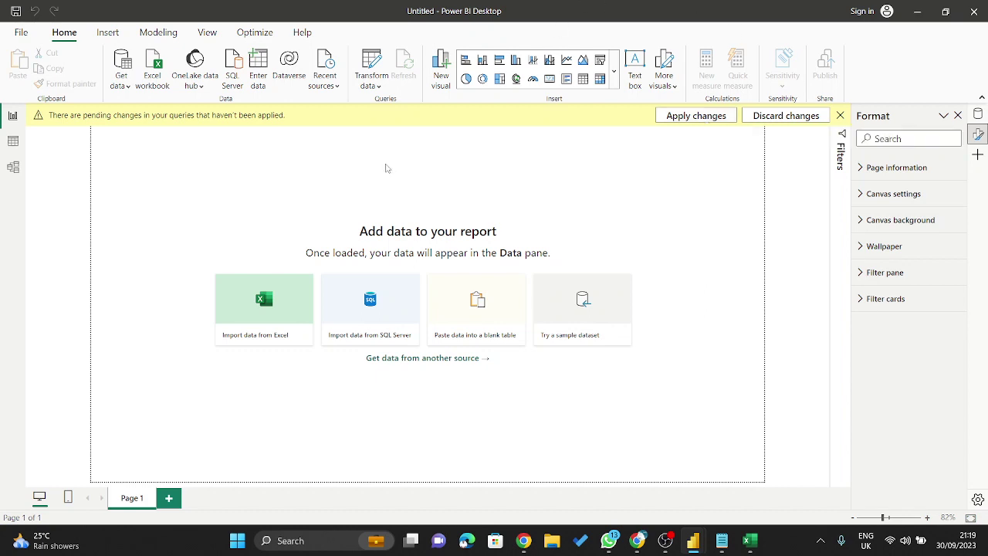
mouse_move(693, 542)
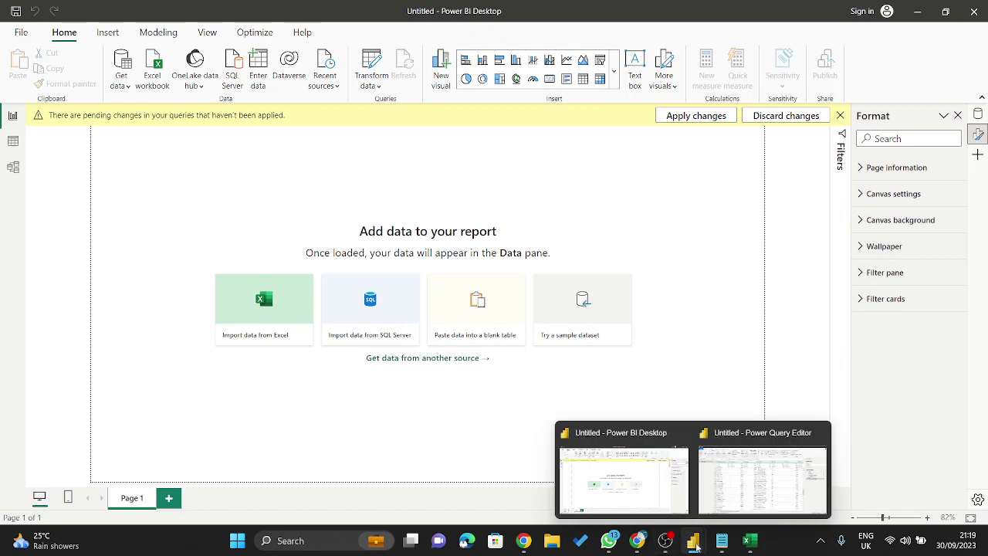
click(730, 479)
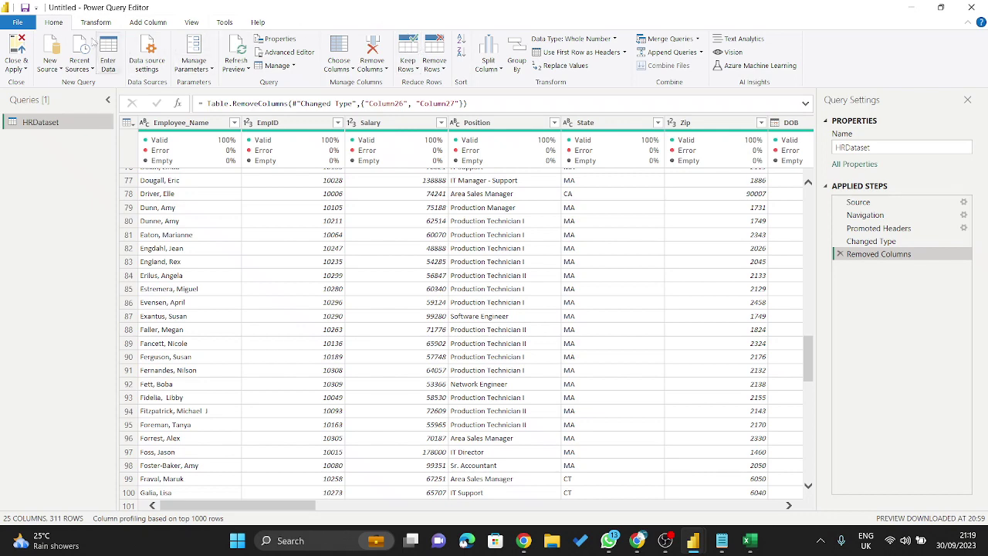
- Close Power Query Editor and apply the HRDataset changes to the Power BI Desktop report
double_click(49, 24)
click(50, 24)
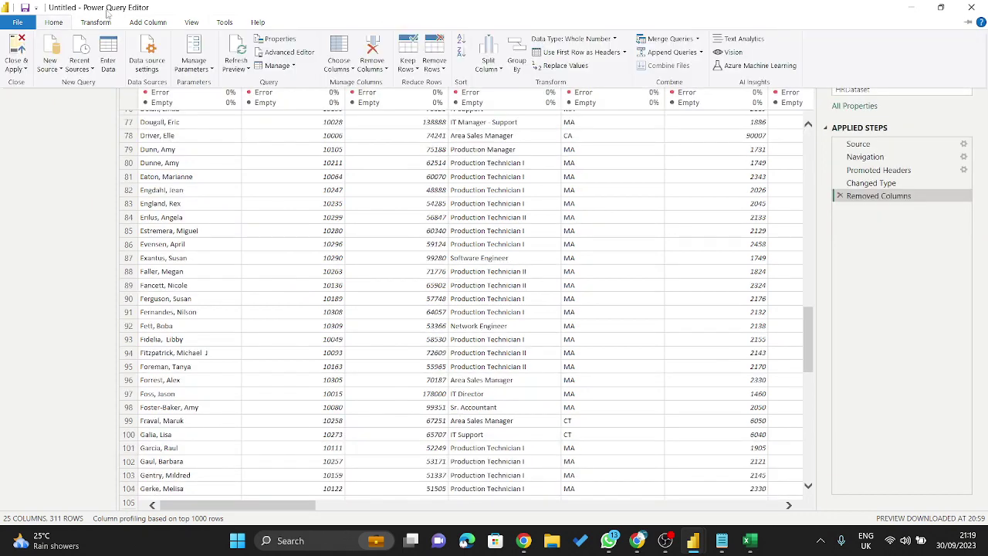
click(17, 71)
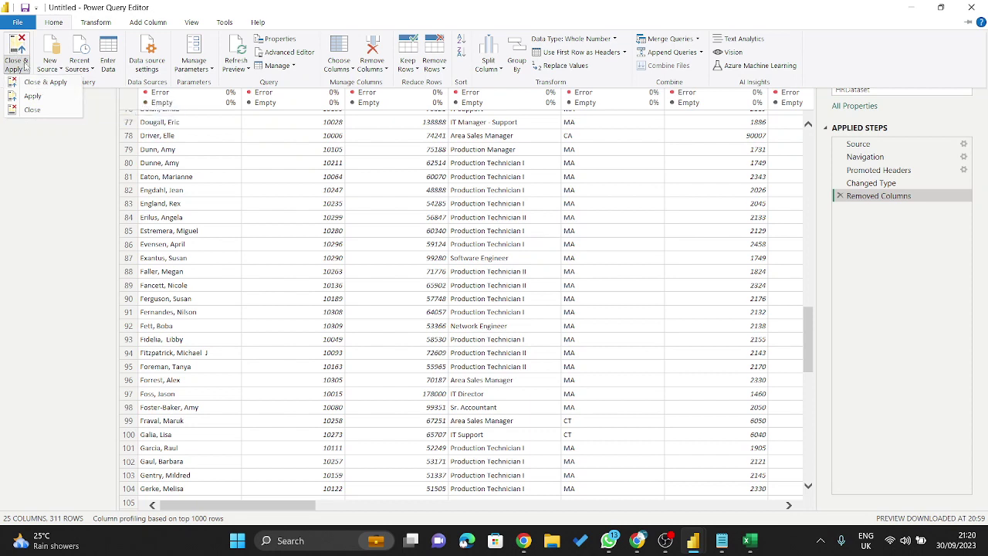
key(Escape)
key(Escape)
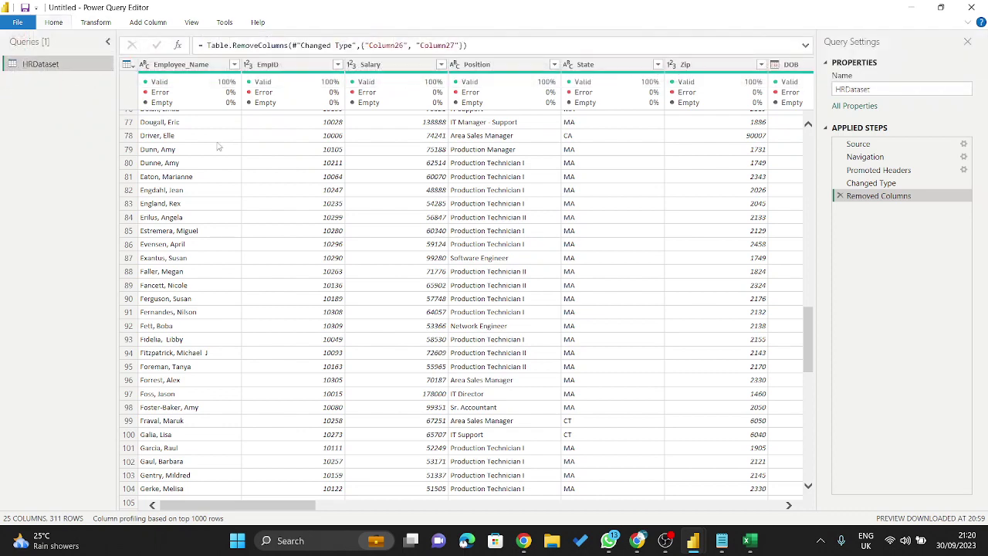
key(alt+Tab)
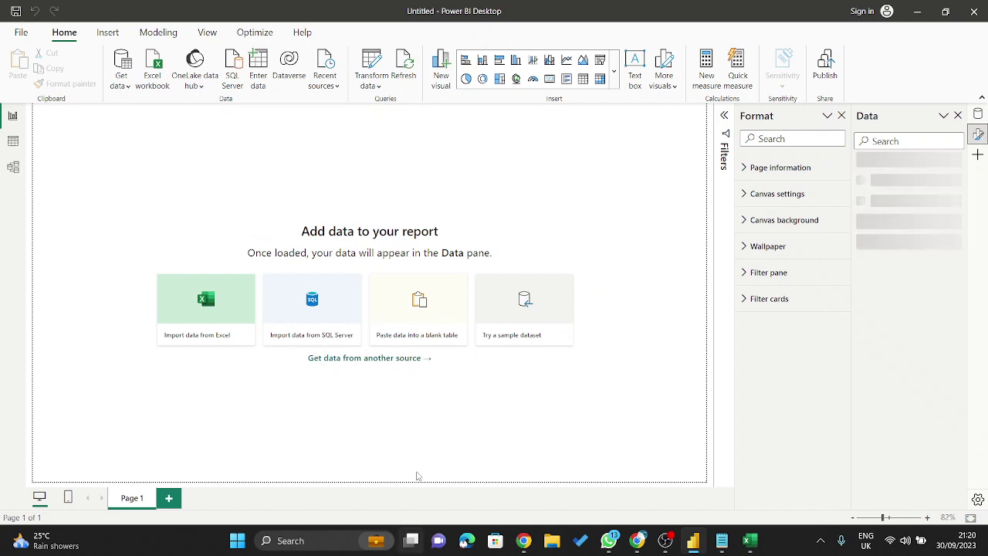
- Switch to the Google Meet call
mouse_move(418, 552)
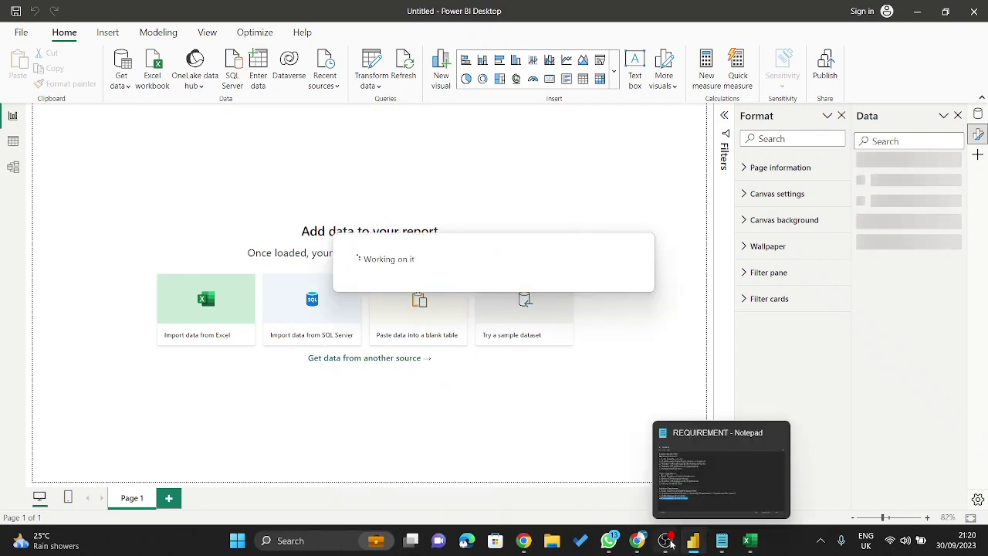
mouse_move(637, 540)
click(638, 464)
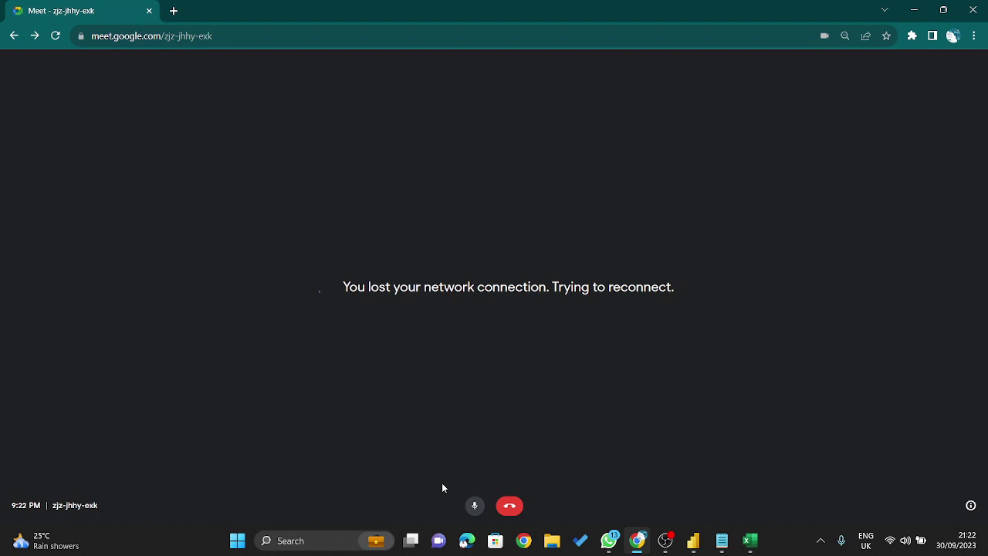
- Connect the computer to the iPhone Wi-Fi hotspot and close the quick settings
click(900, 540)
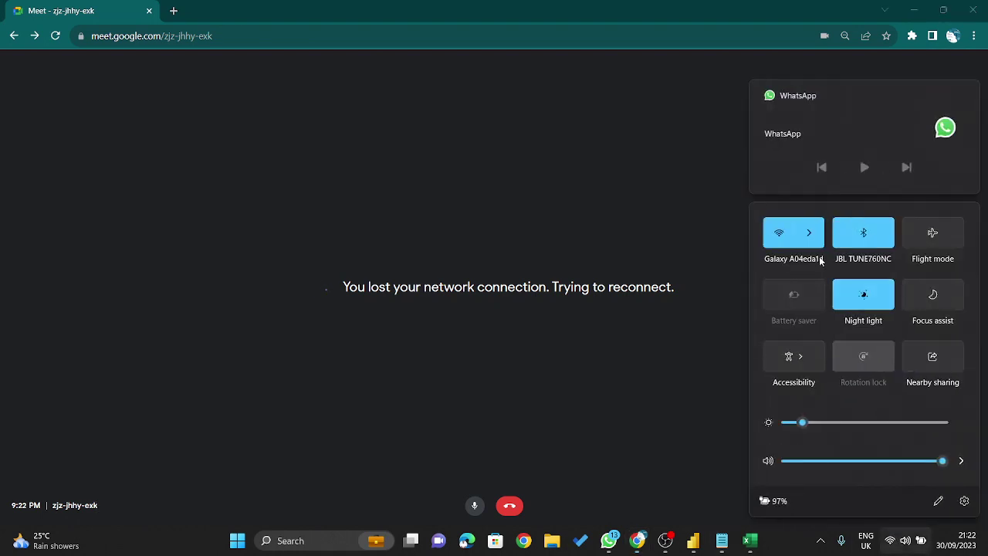
click(817, 235)
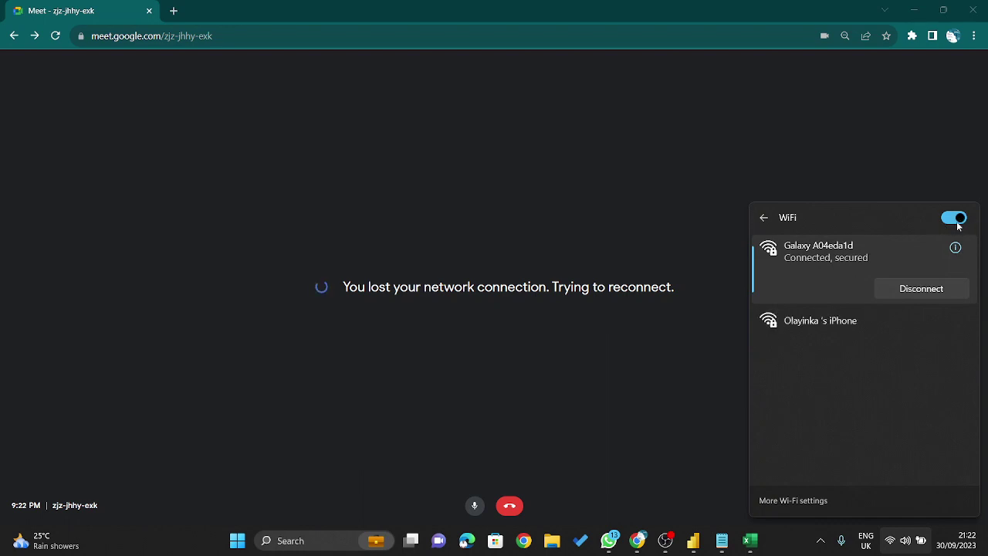
click(847, 334)
click(946, 344)
click(771, 224)
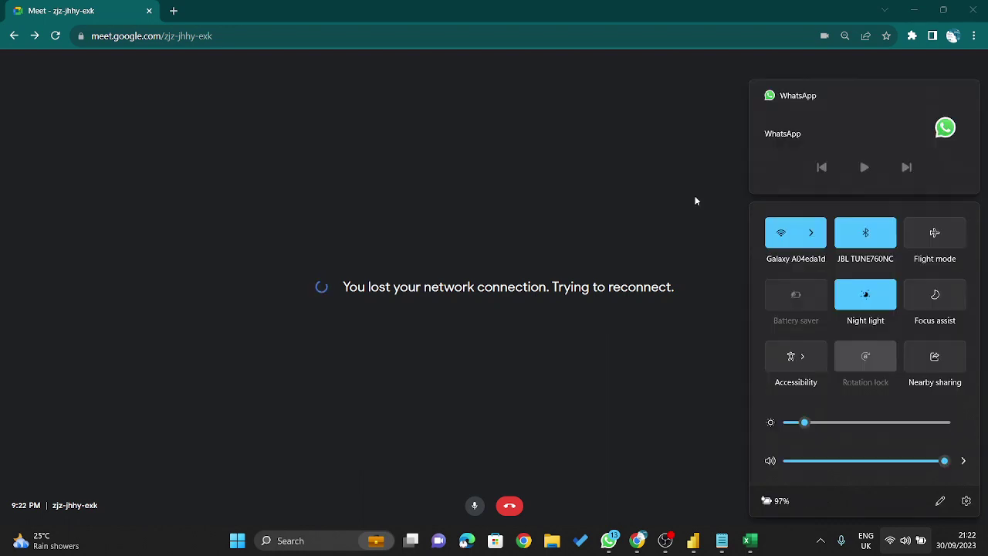
click(680, 193)
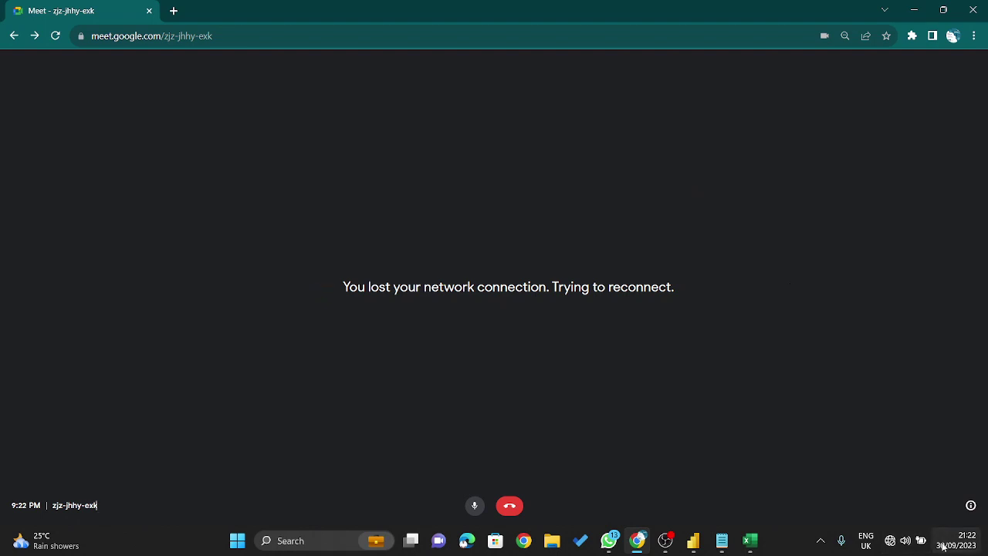
- Check the Wi-Fi connection and try to rejoin the dropped Meet call
mouse_move(891, 545)
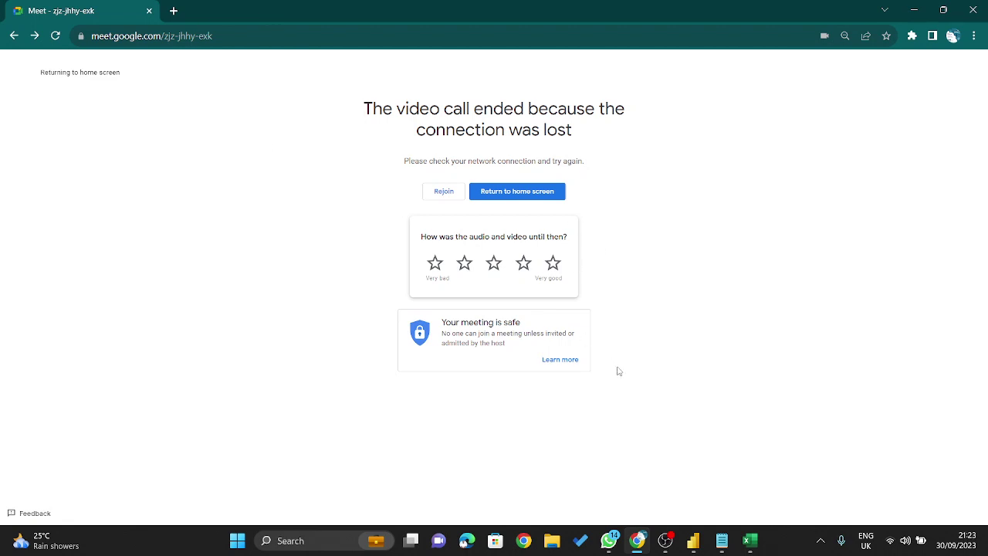
click(892, 543)
click(891, 543)
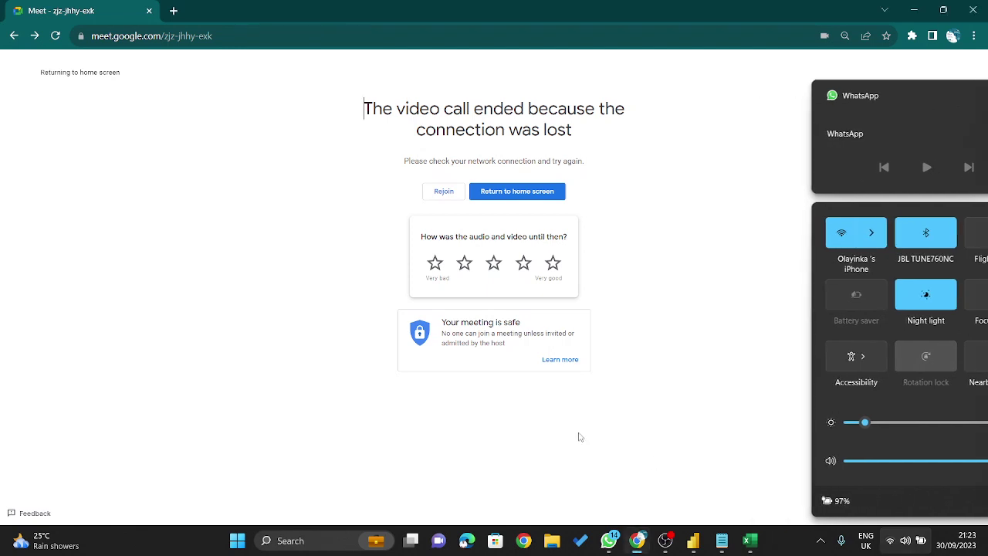
click(436, 194)
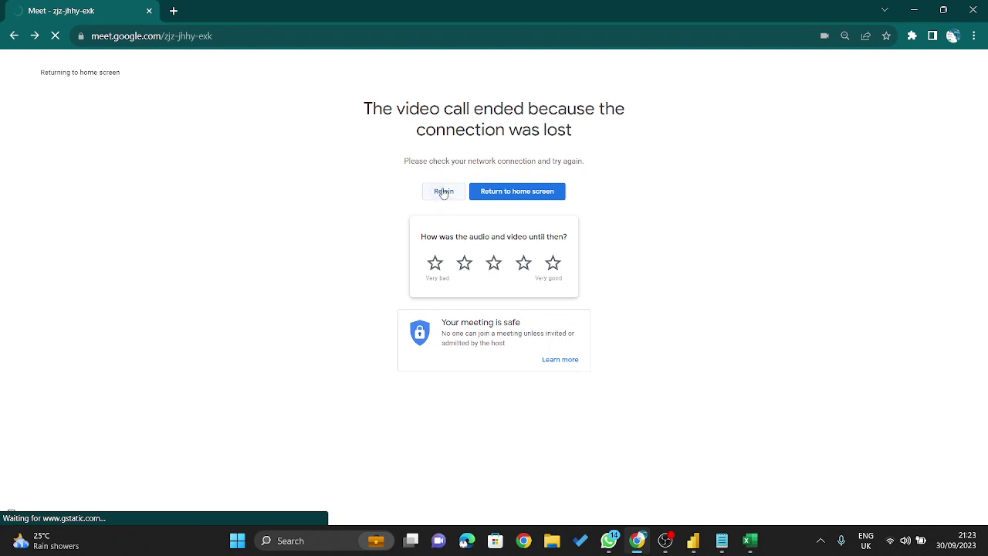
click(444, 193)
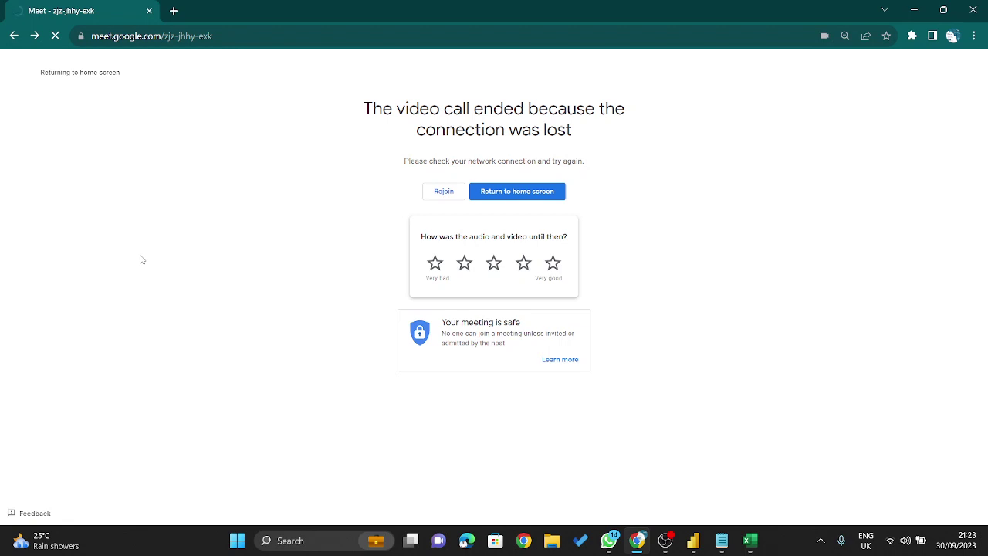
click(431, 195)
- Connect the computer to the Galaxy A04eda1d Wi-Fi network and close the network settings
click(889, 544)
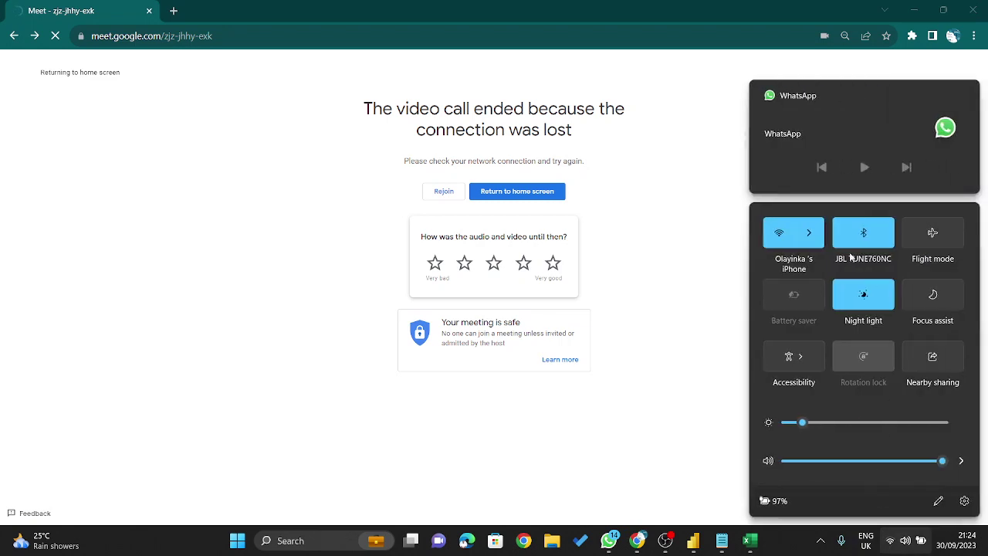
click(813, 233)
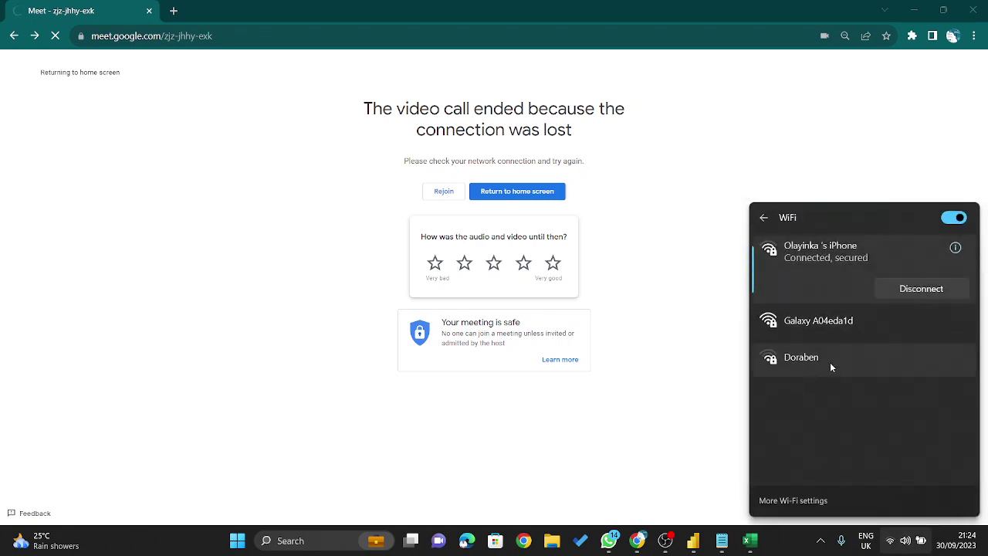
click(854, 326)
click(945, 345)
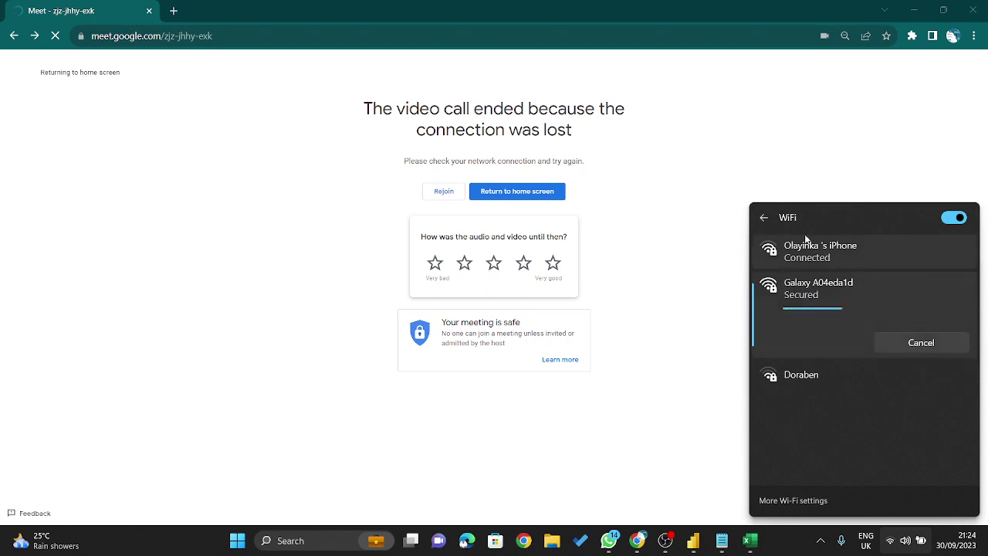
click(764, 217)
click(658, 253)
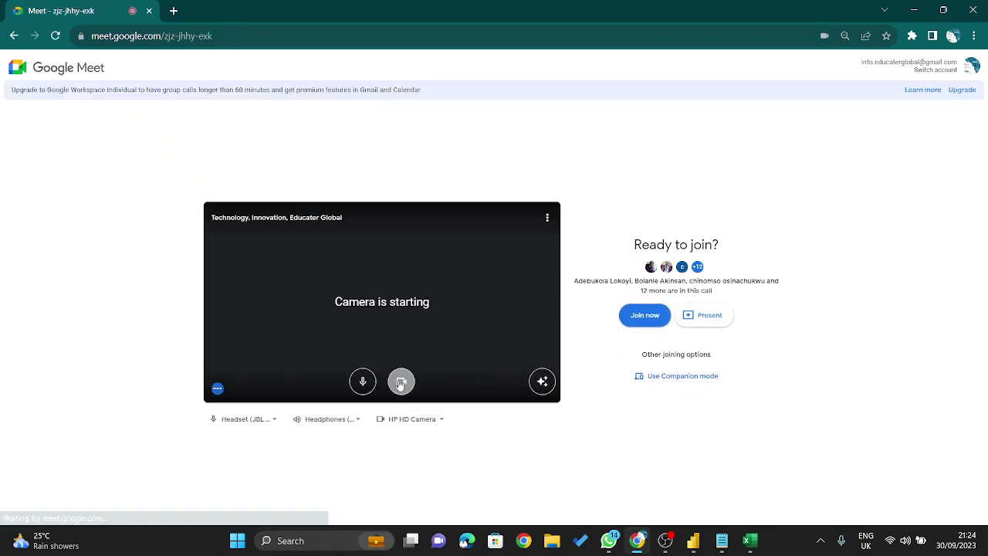
- Join the Meet call and turn the camera off
click(636, 315)
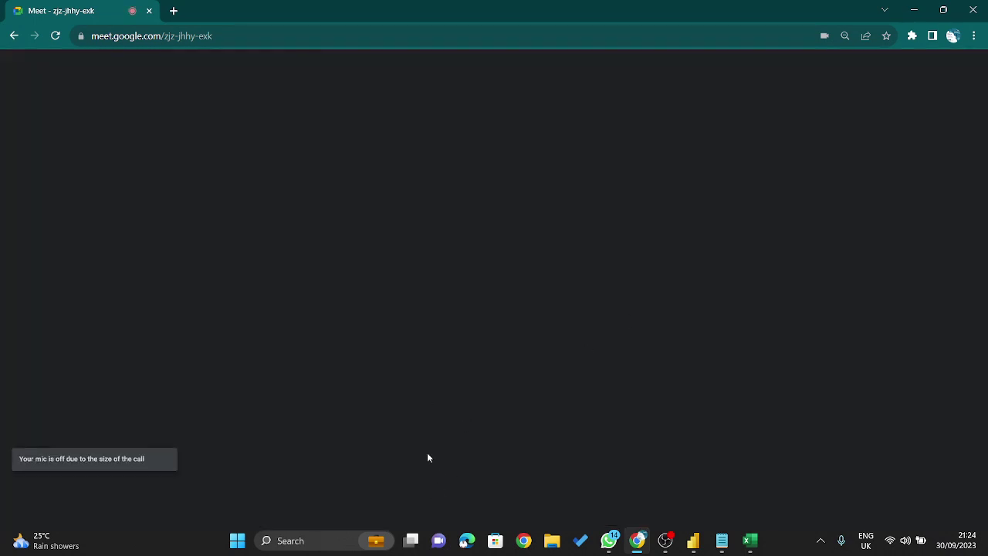
click(427, 506)
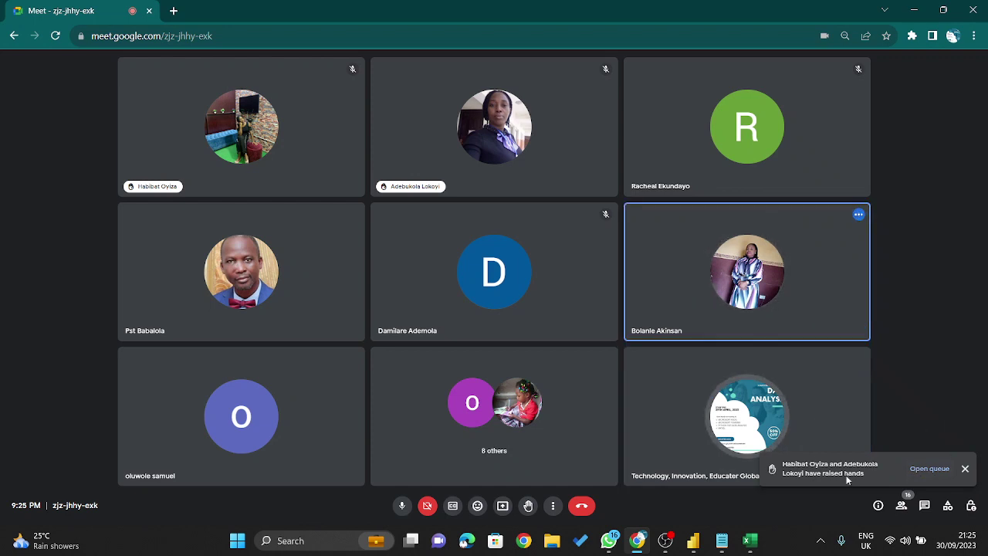
- Open the raised-hands queue, lower the first participant's hand and close the participant list
click(923, 468)
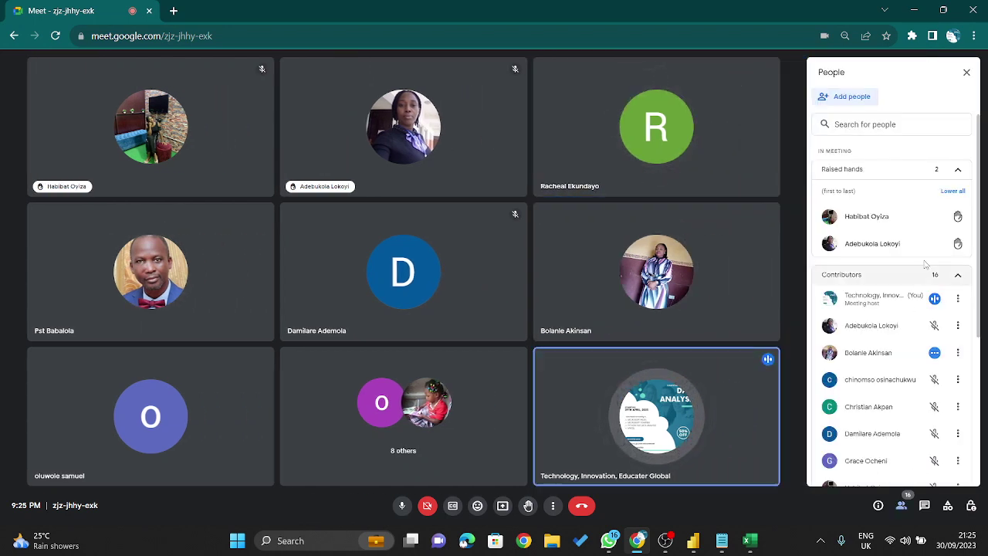
scroll(945, 283, down, 1)
scroll(944, 283, down, 1)
scroll(944, 285, up, 3)
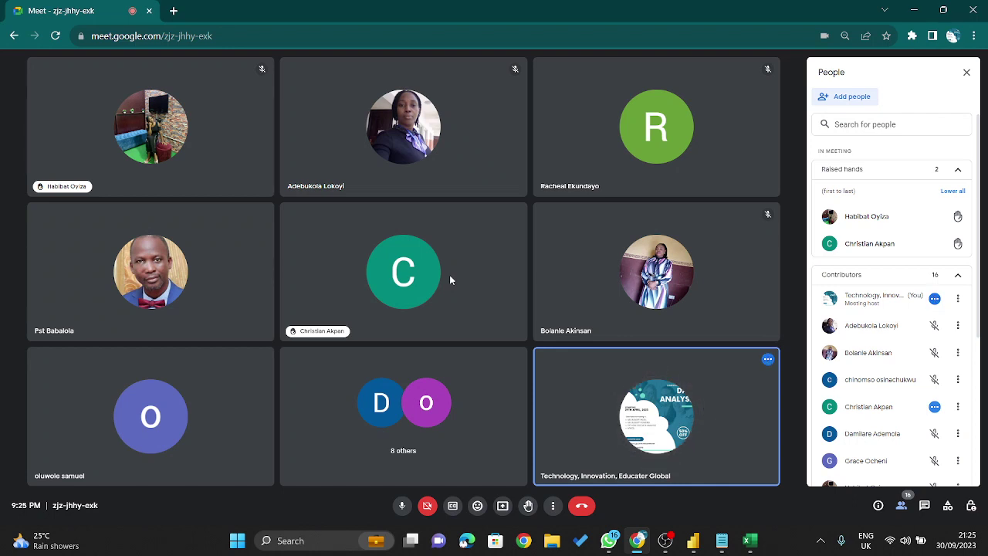
click(955, 218)
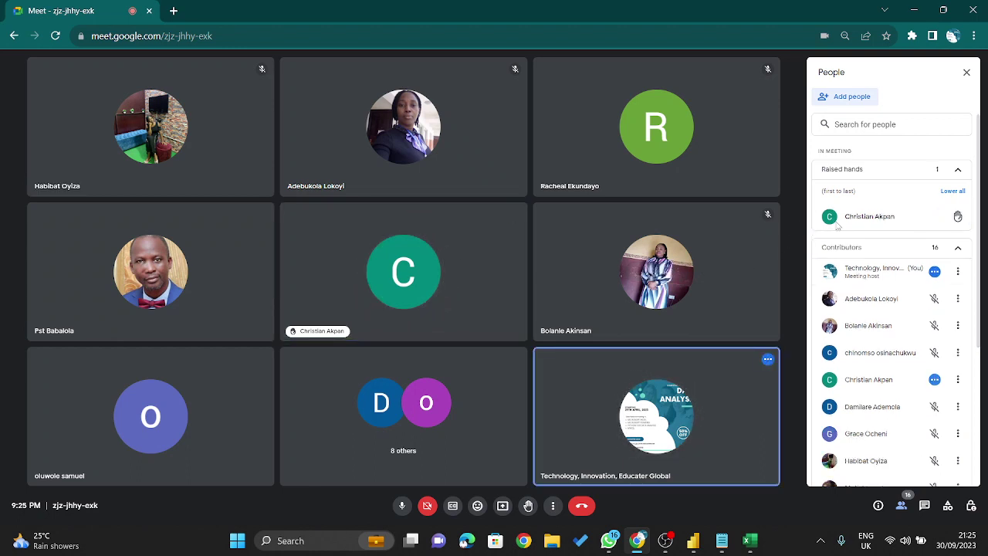
click(966, 73)
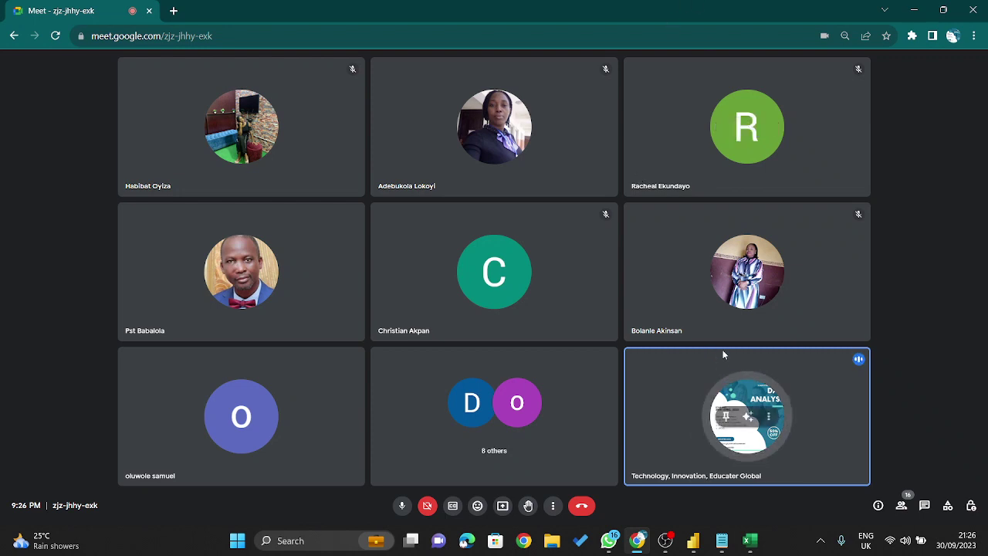
- Present the entire screen to the participants of the Meet call
click(503, 505)
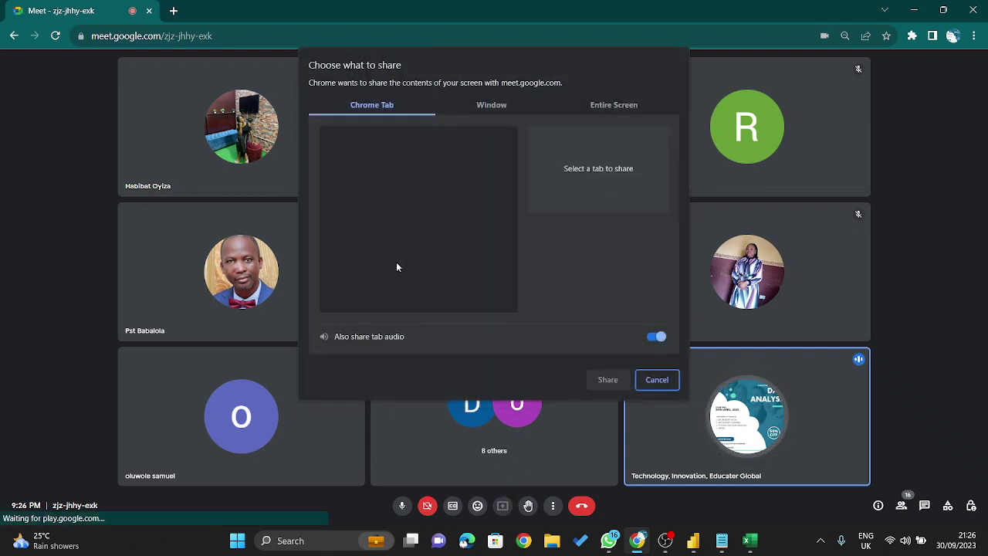
click(607, 105)
click(610, 383)
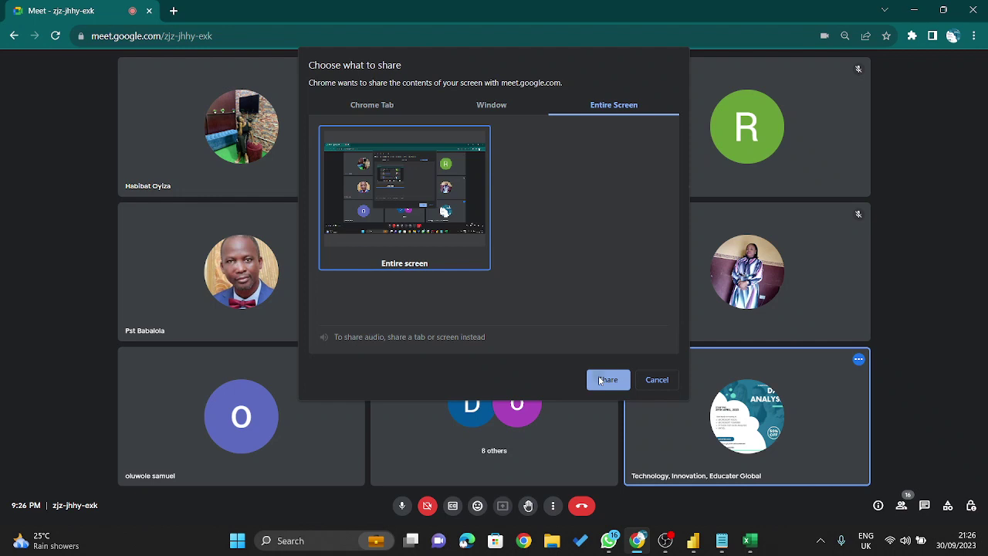
click(599, 380)
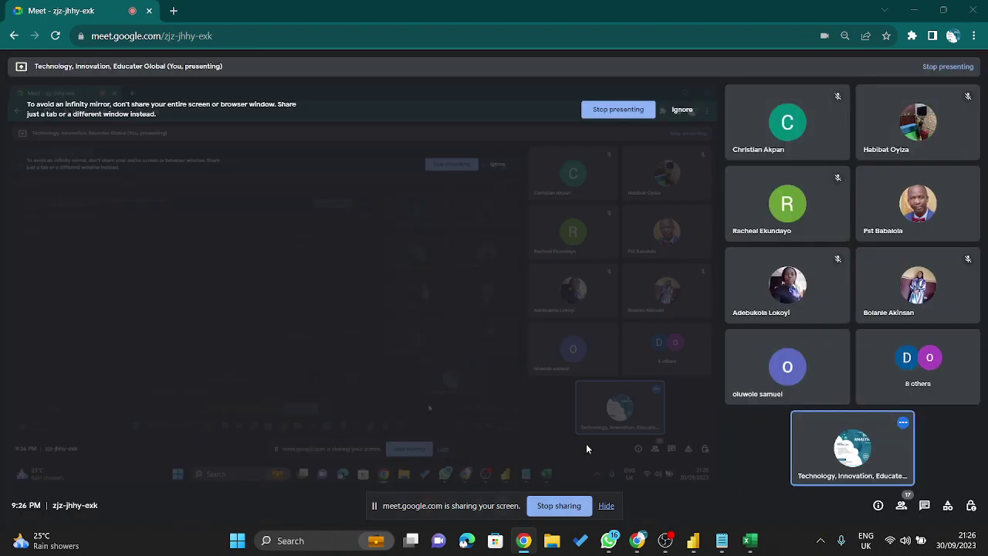
- Switch to Power BI Desktop, open the HRDataset query in Power Query Editor and expand its ribbon
click(693, 541)
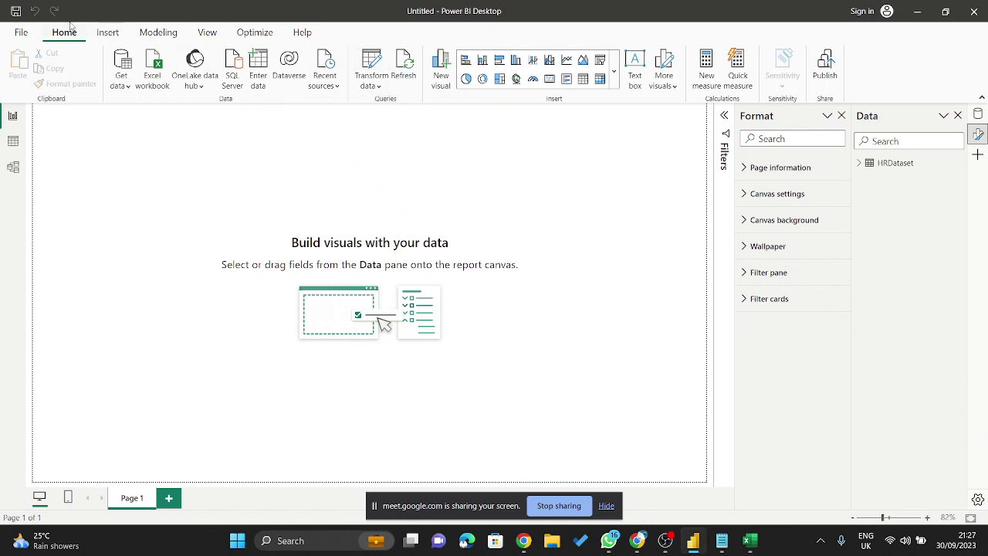
click(369, 62)
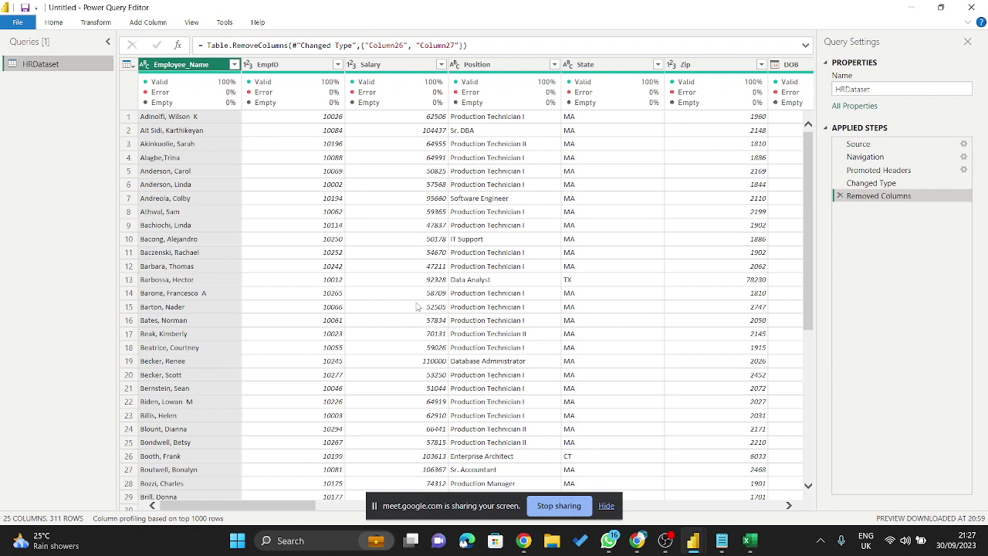
click(968, 27)
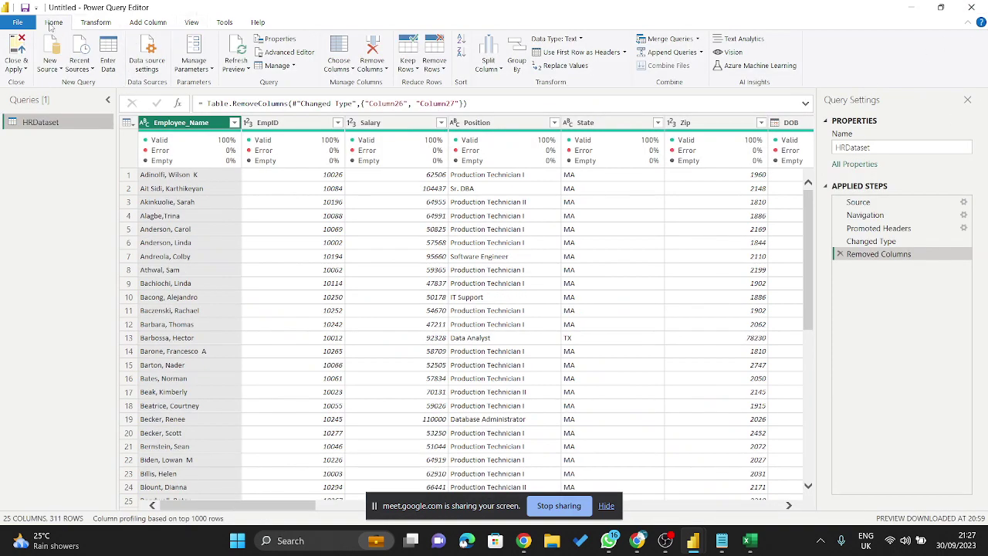
- Toggle the column quality and column distribution previews of the HRDataset query to demonstrate them
click(190, 21)
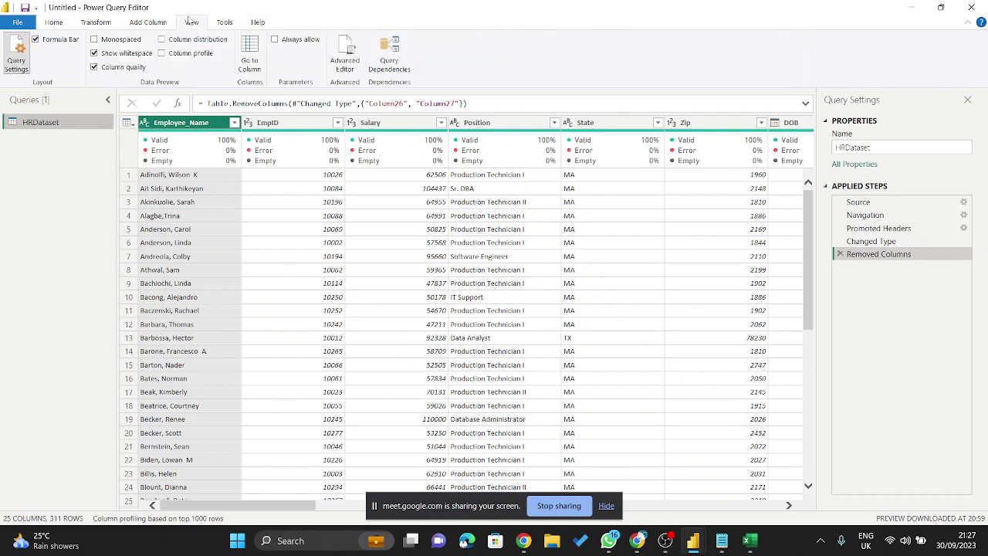
click(112, 70)
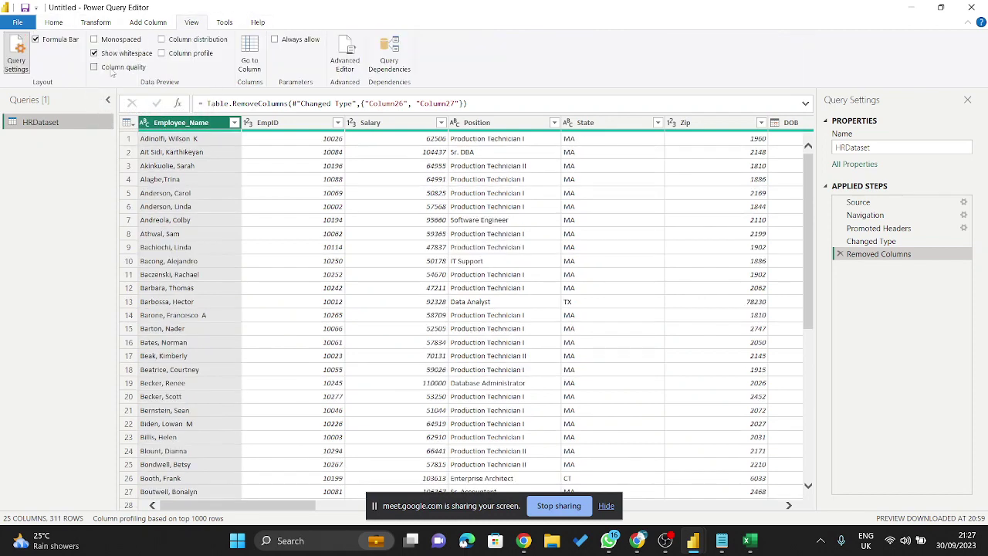
click(112, 70)
click(179, 42)
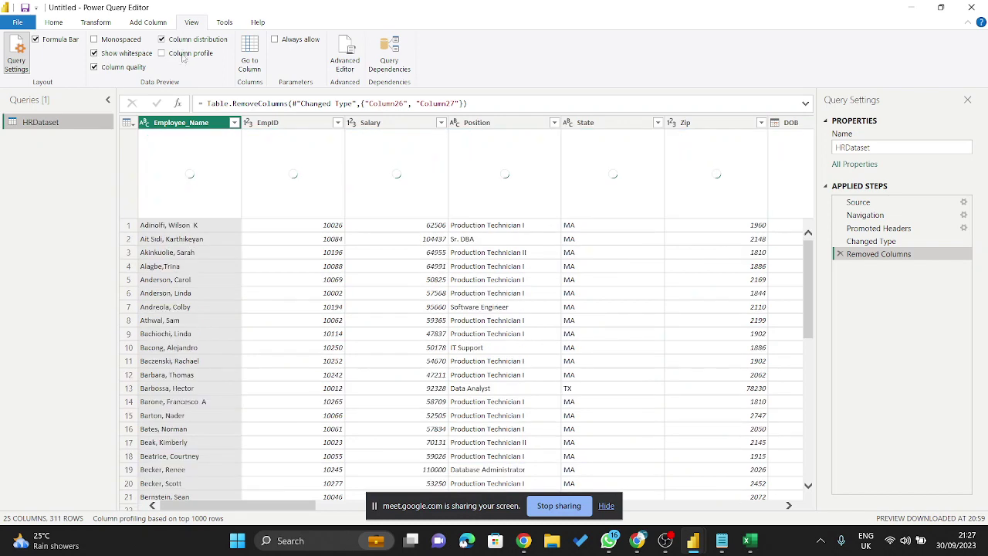
click(165, 40)
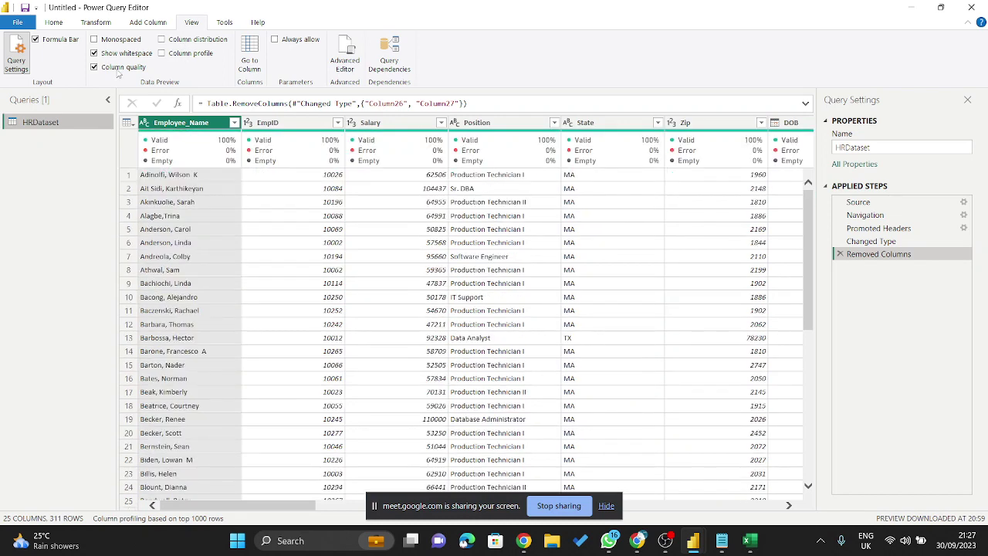
click(118, 68)
click(117, 68)
- Minimise the Power Query Editor and hide the screen-sharing notice over the report
click(52, 22)
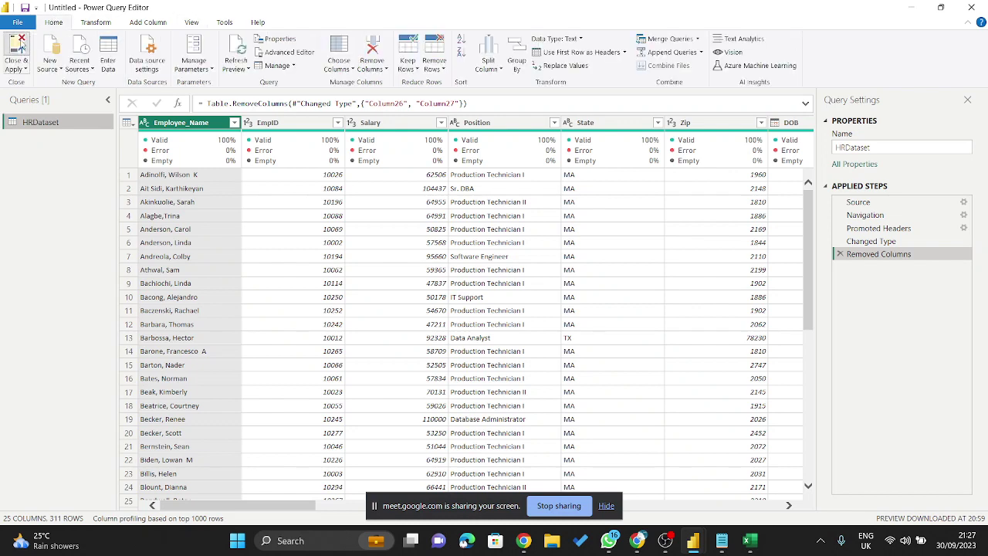
click(911, 7)
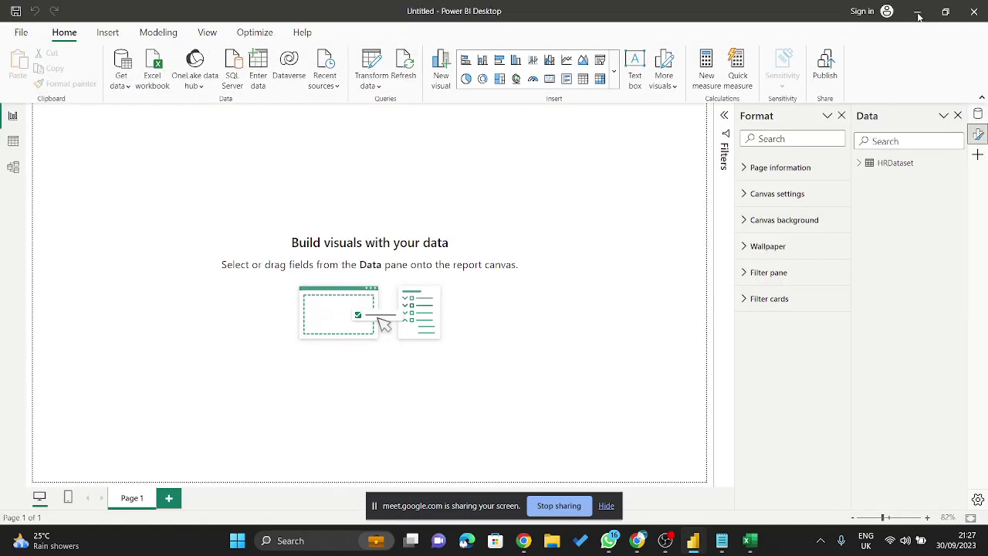
click(607, 507)
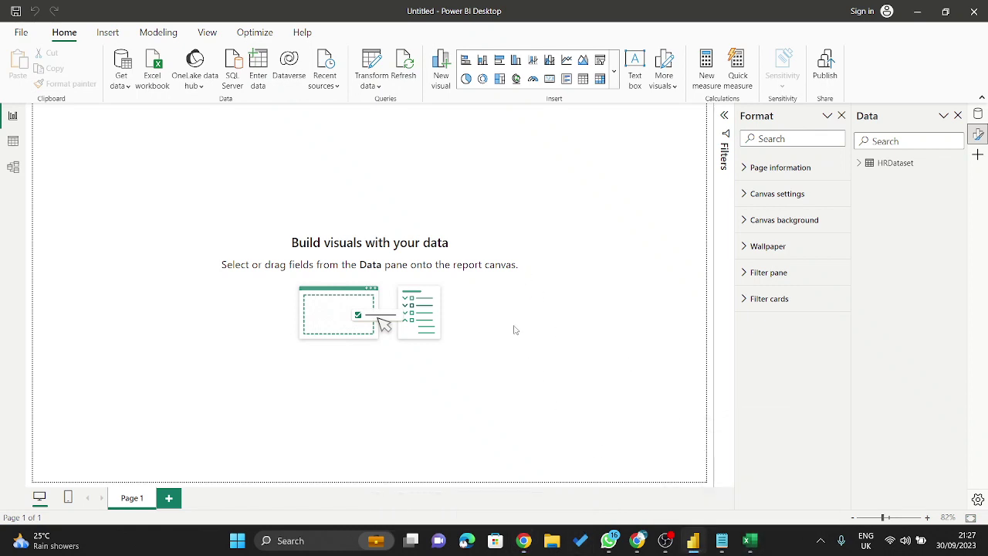
- Review the HR Data Overview section of the REQUIREMENT note, highlighting its heading, Total Employee Count and Employment Status Ratio, and return to Power BI Desktop
mouse_move(722, 541)
click(682, 509)
key(super+Up)
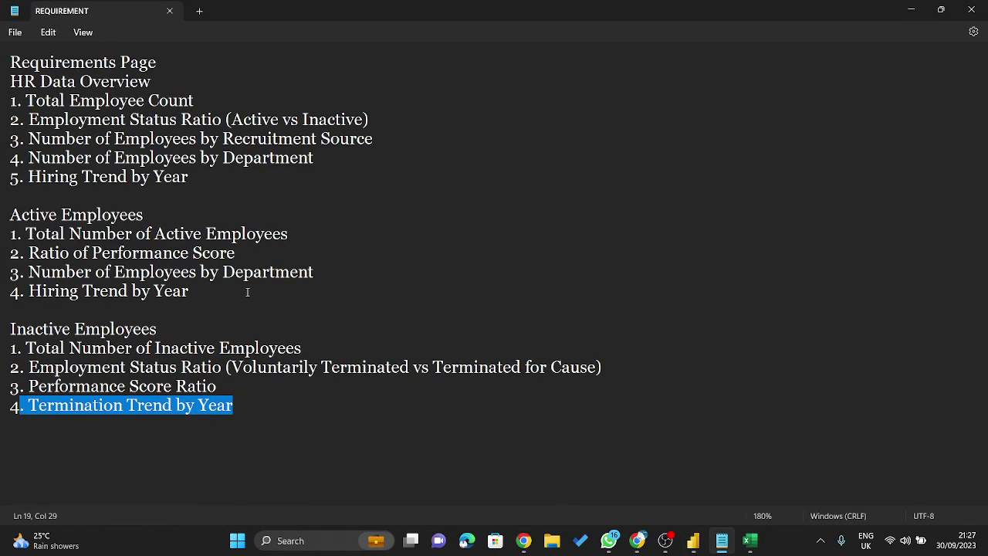
click(173, 80)
shift+click(5, 80)
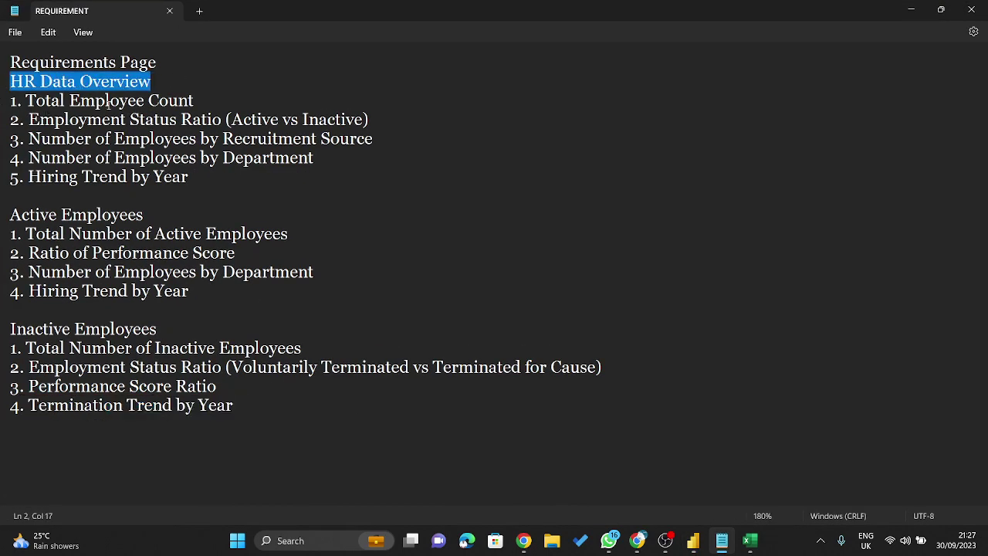
click(197, 106)
shift+click(6, 102)
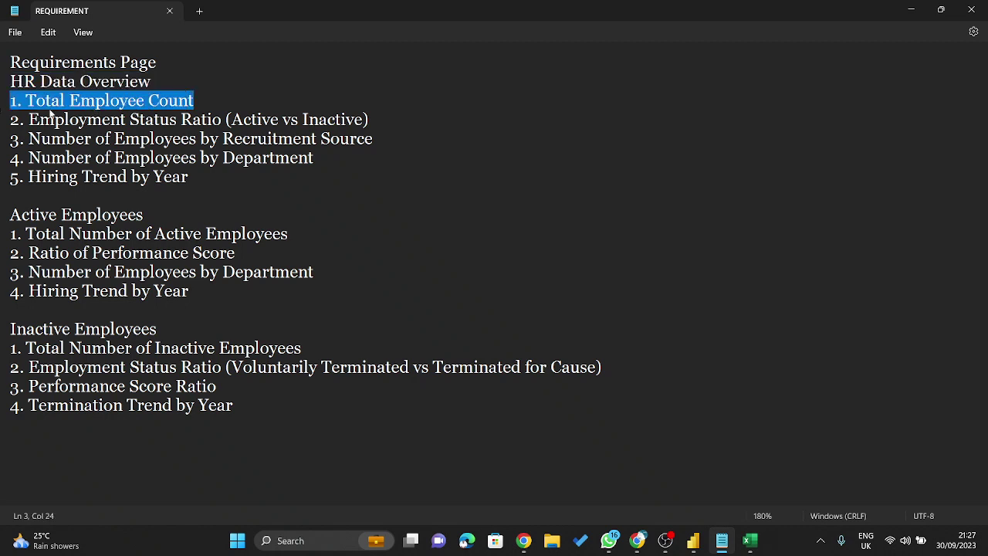
click(369, 119)
shift+click(16, 124)
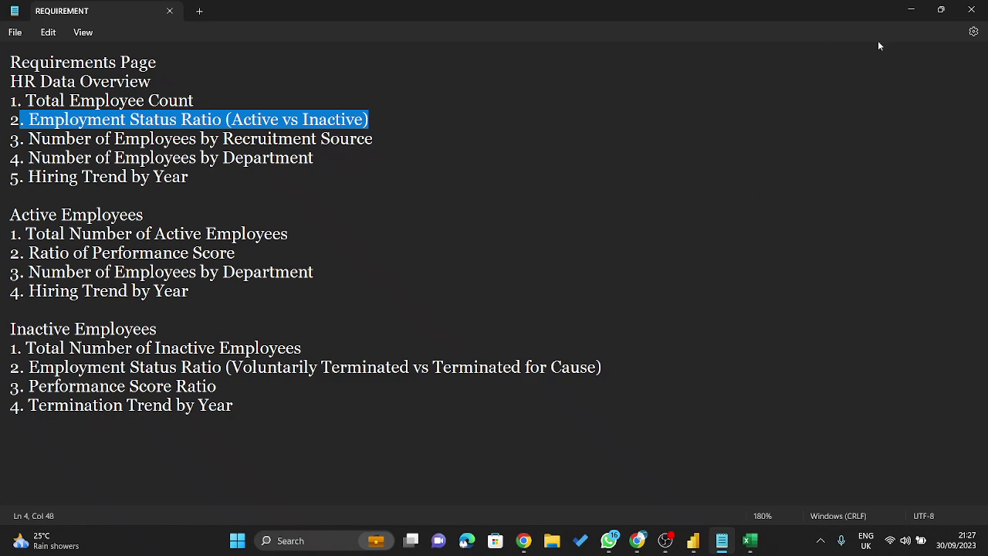
click(905, 14)
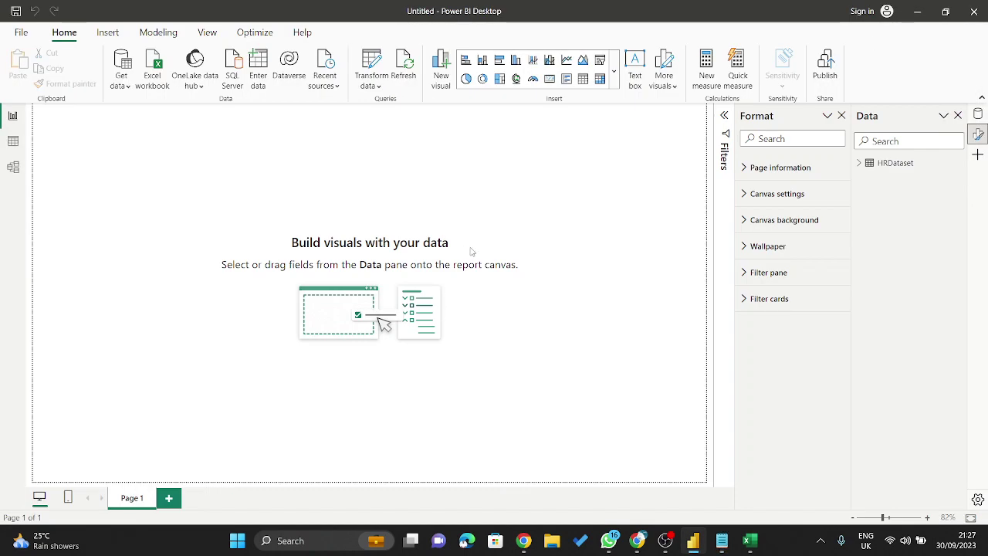
- Glance at the HRData workbook and the REQUIREMENT note, and return to the blank report page
scroll(476, 207, down, 1)
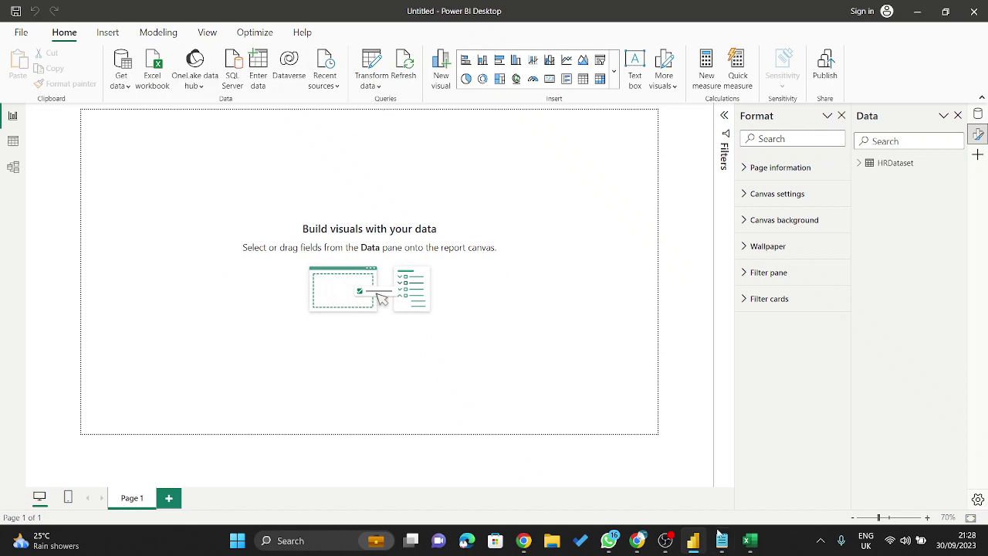
click(749, 542)
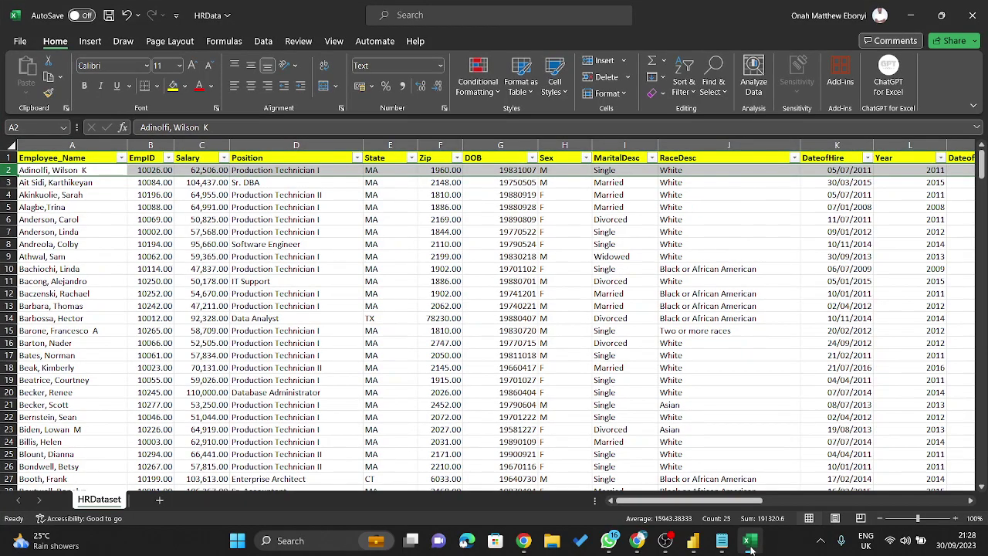
click(749, 542)
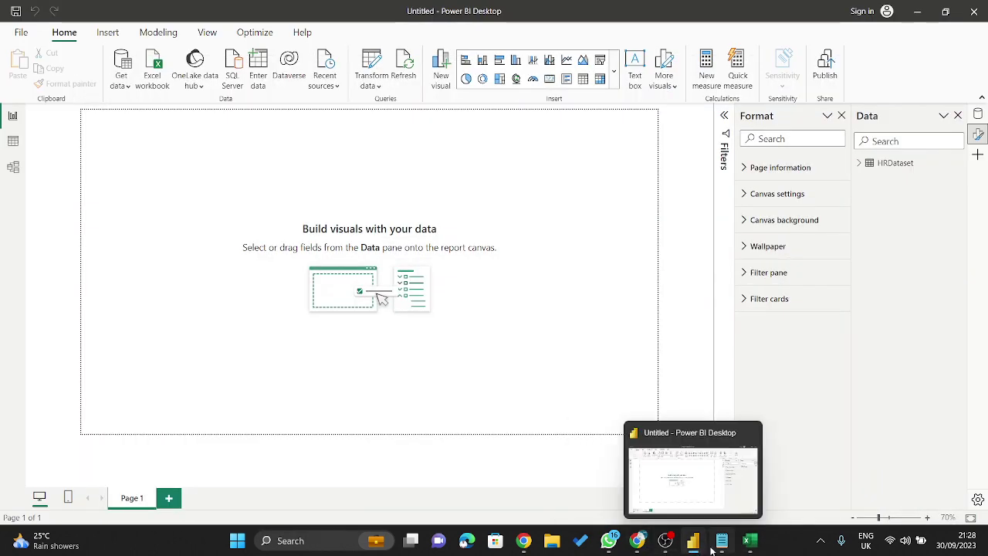
click(721, 543)
click(720, 542)
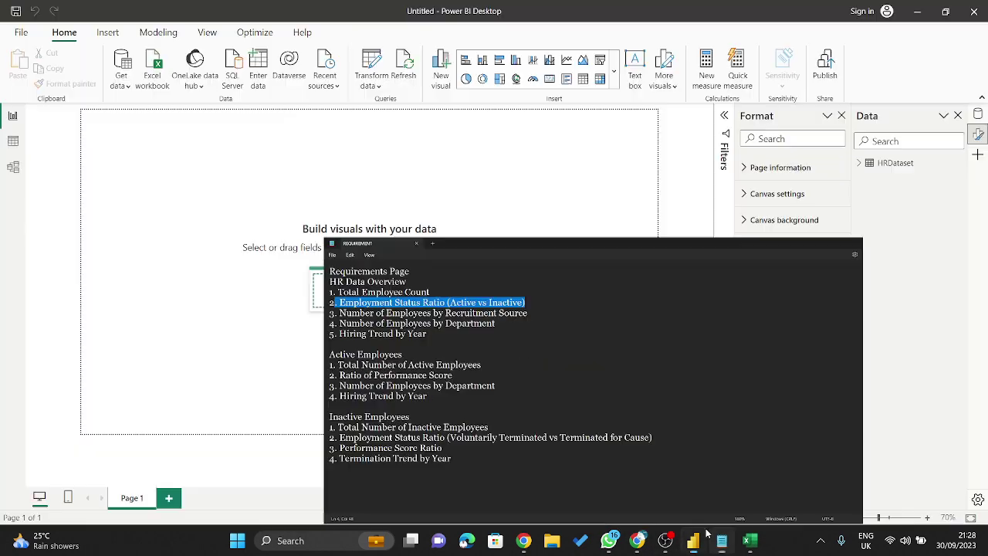
- Insert a text box on Page 1 with the title HR DATA OVERVIEW
click(106, 33)
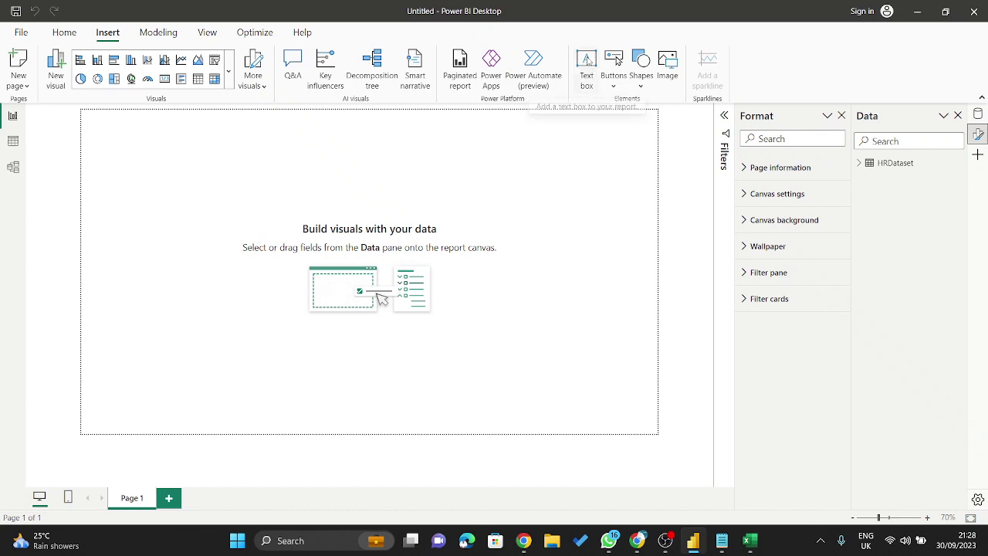
click(587, 60)
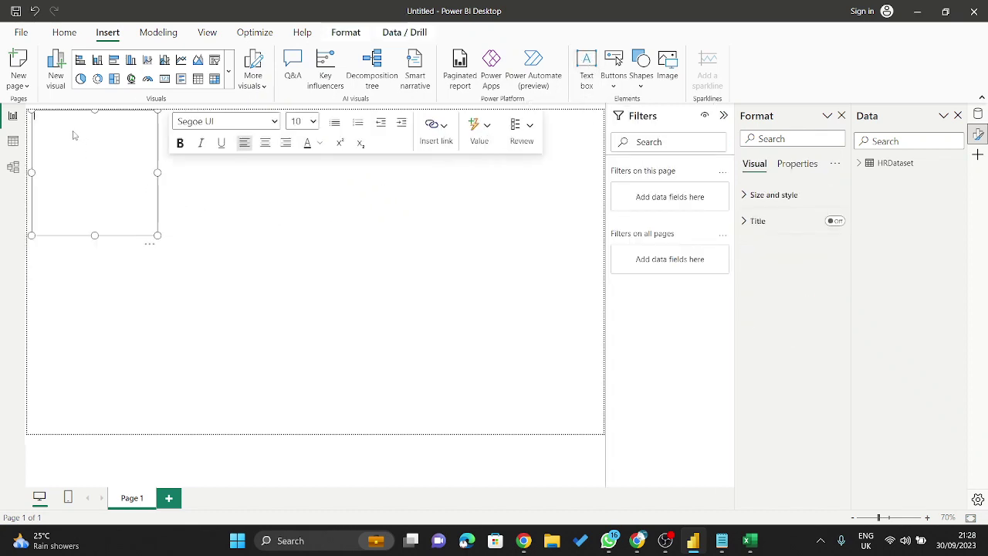
text(H)
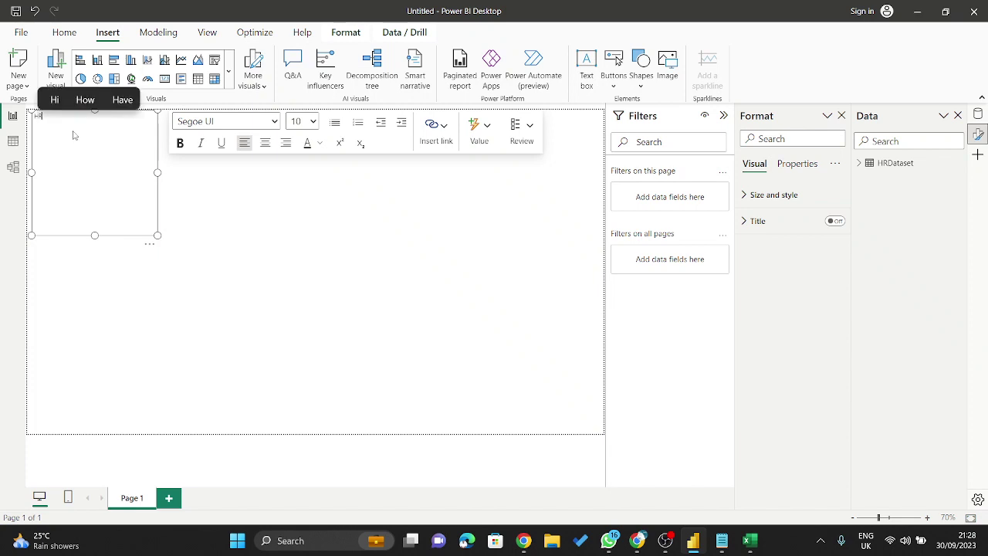
text(R DATA)
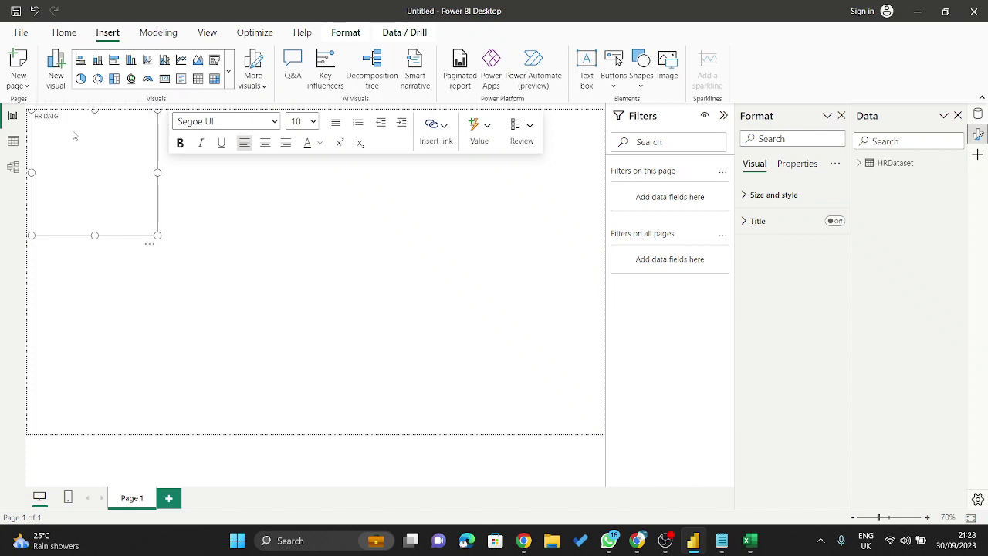
text( OVERVIEW)
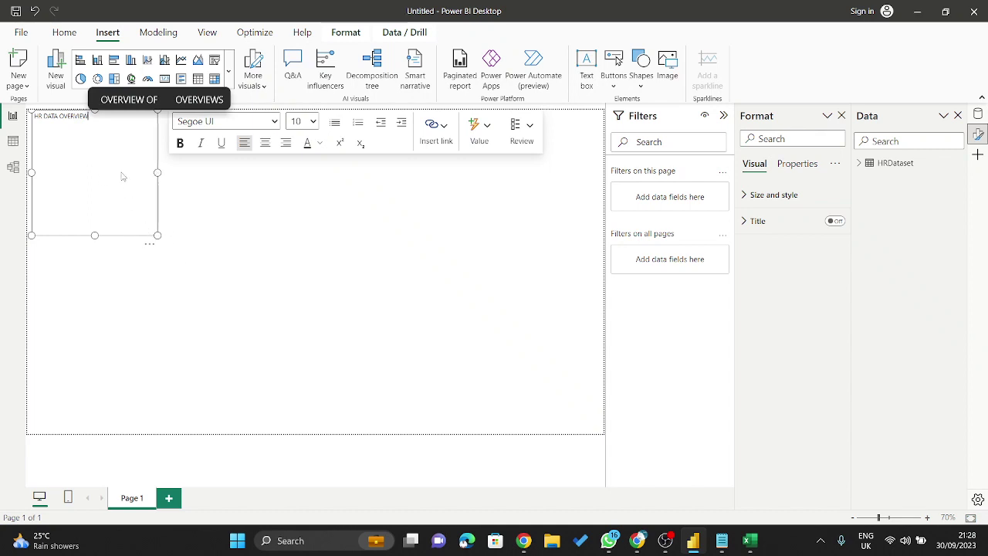
- Set the HR DATA OVERVIEW text to size 24 and resize its text box to fit the title on one line
key(ctrl+a)
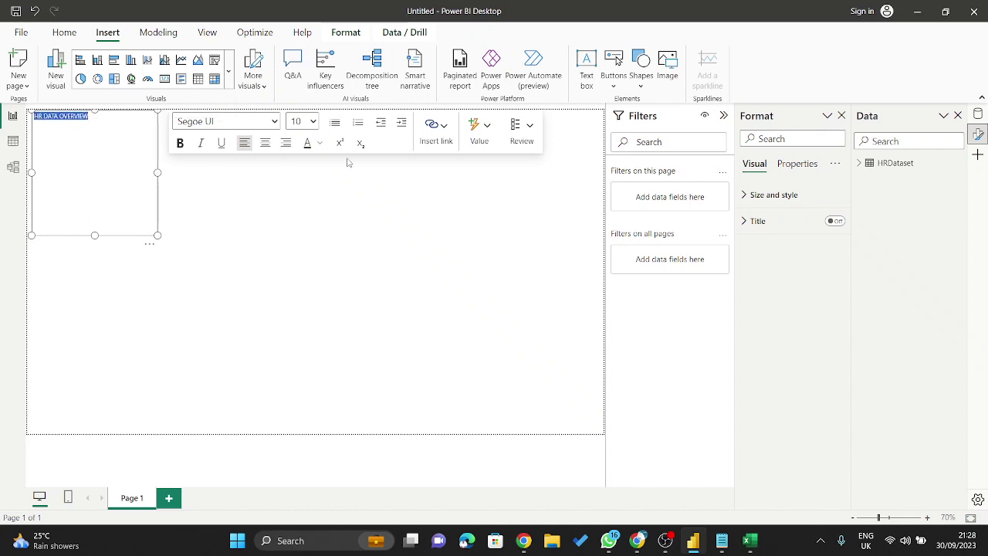
click(313, 121)
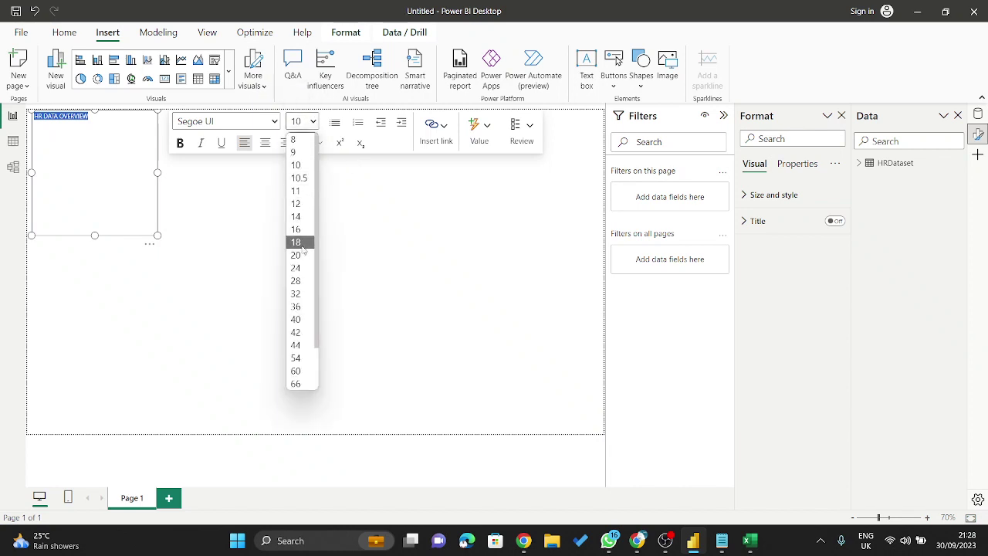
click(296, 267)
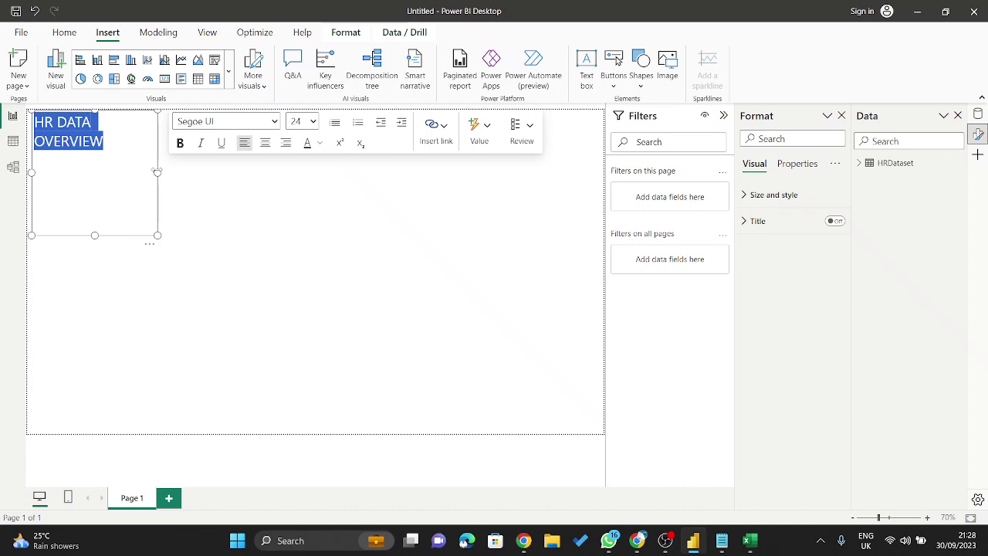
drag(157, 173, 113, 155)
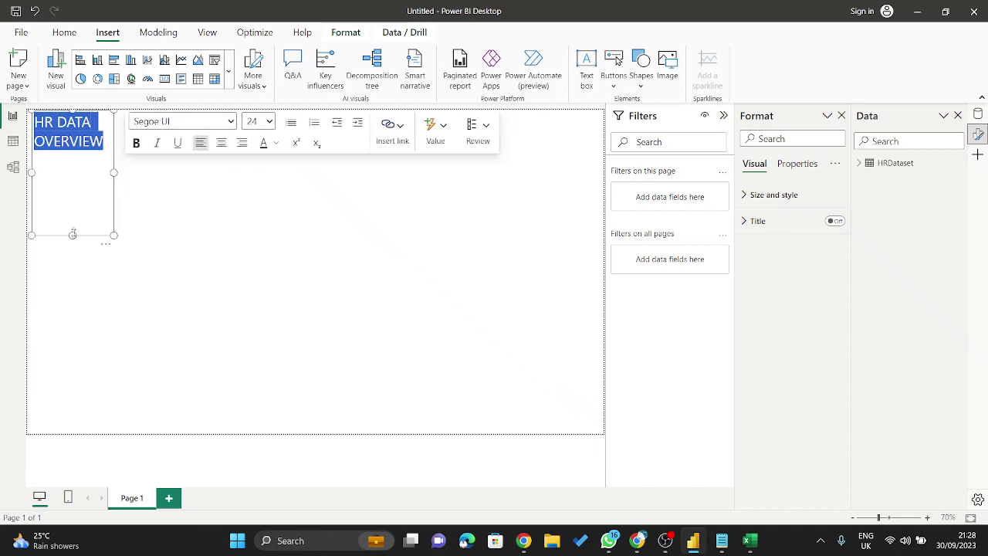
drag(73, 235, 171, 115)
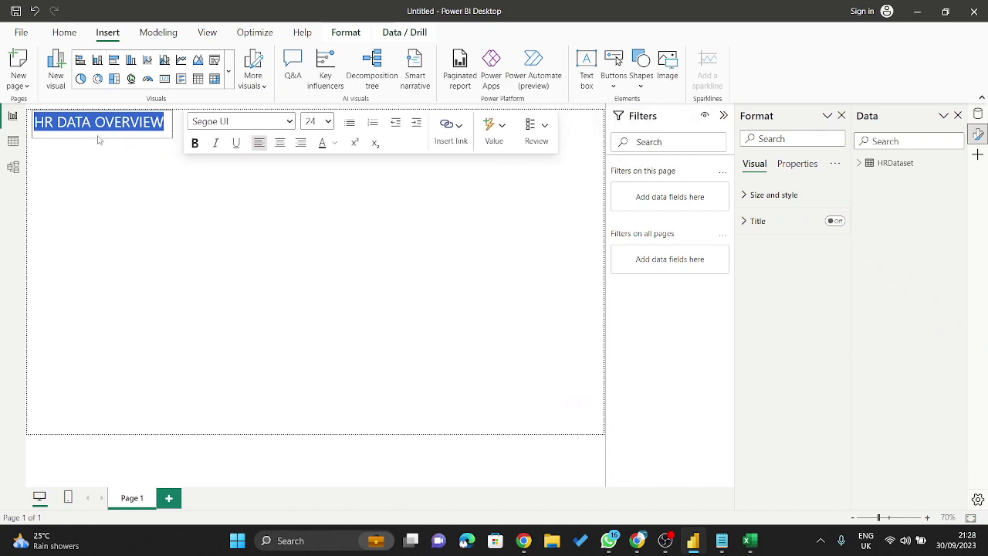
- Move the HR DATA OVERVIEW text box to the top of the report page, centred horizontally
drag(161, 149, 377, 152)
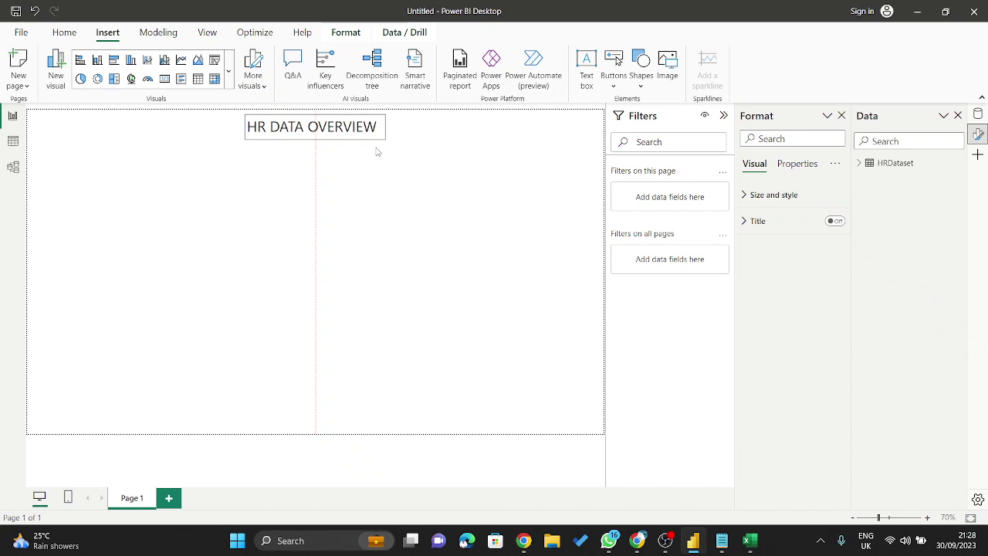
drag(376, 152, 379, 152)
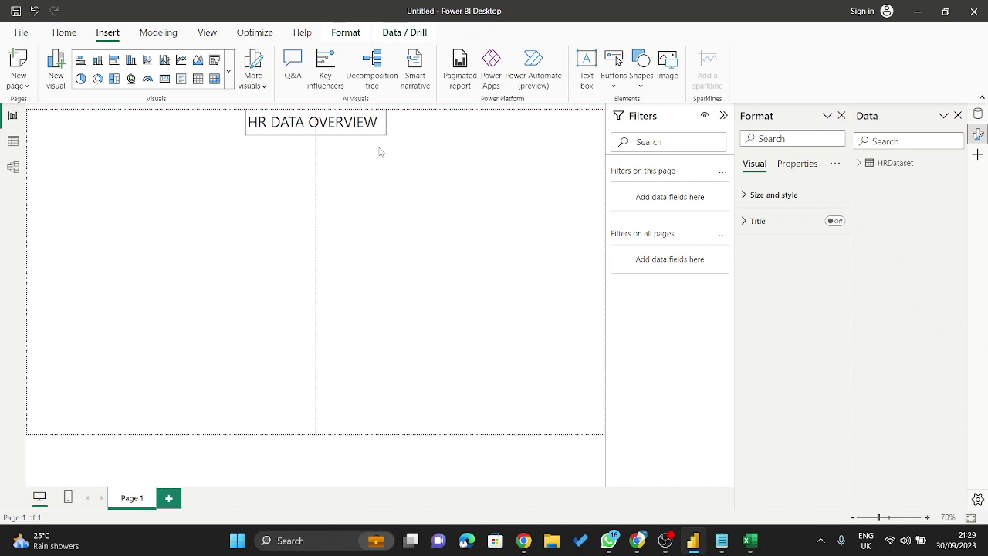
drag(379, 152, 375, 295)
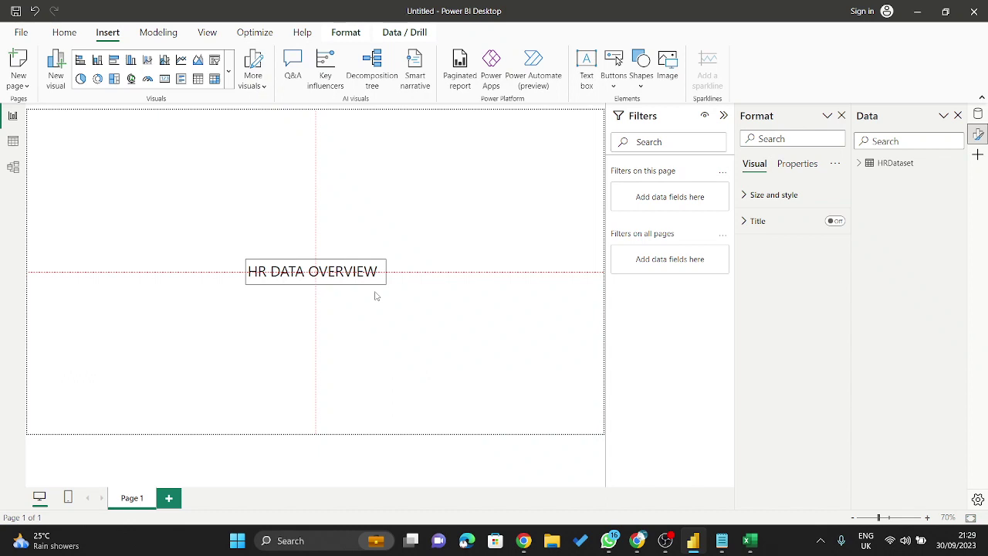
drag(375, 296, 377, 155)
click(370, 274)
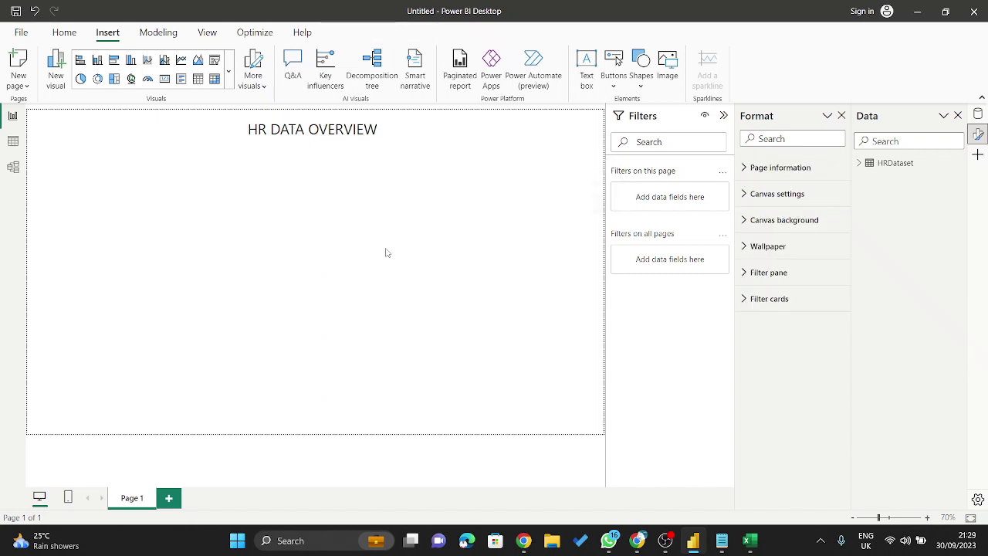
scroll(386, 249, down, 2)
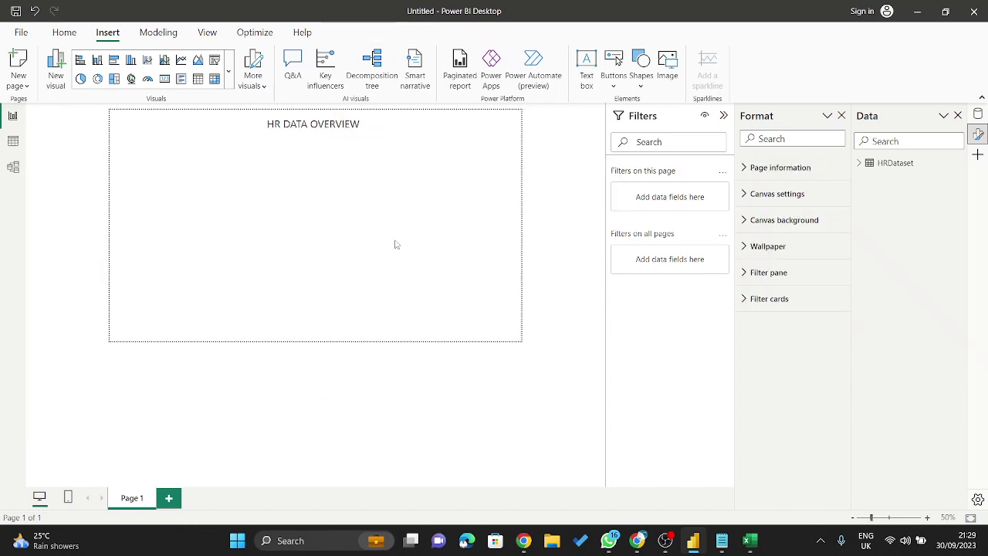
scroll(395, 244, up, 2)
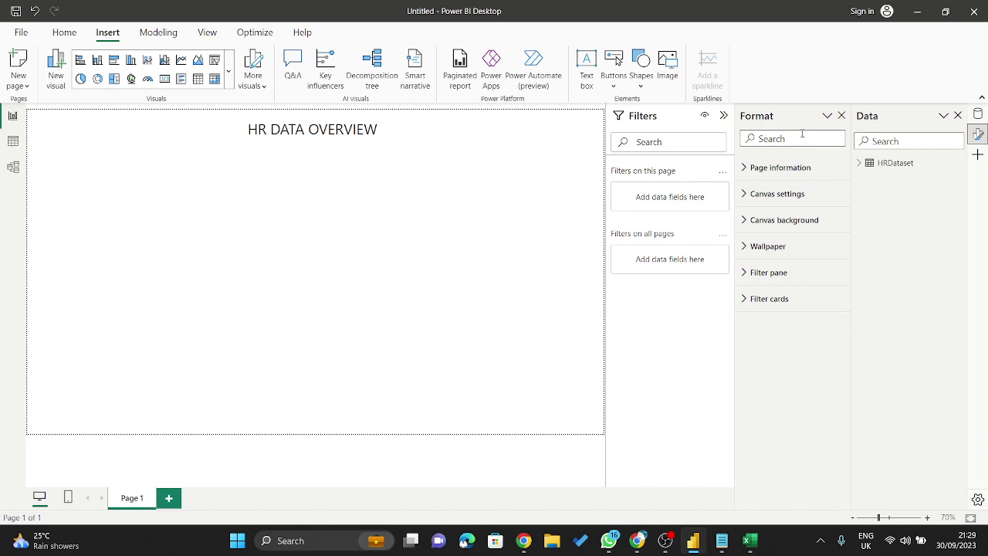
- Collapse the Filters pane and nudge the HR DATA OVERVIEW title slightly closer to the page's upper edge
click(724, 115)
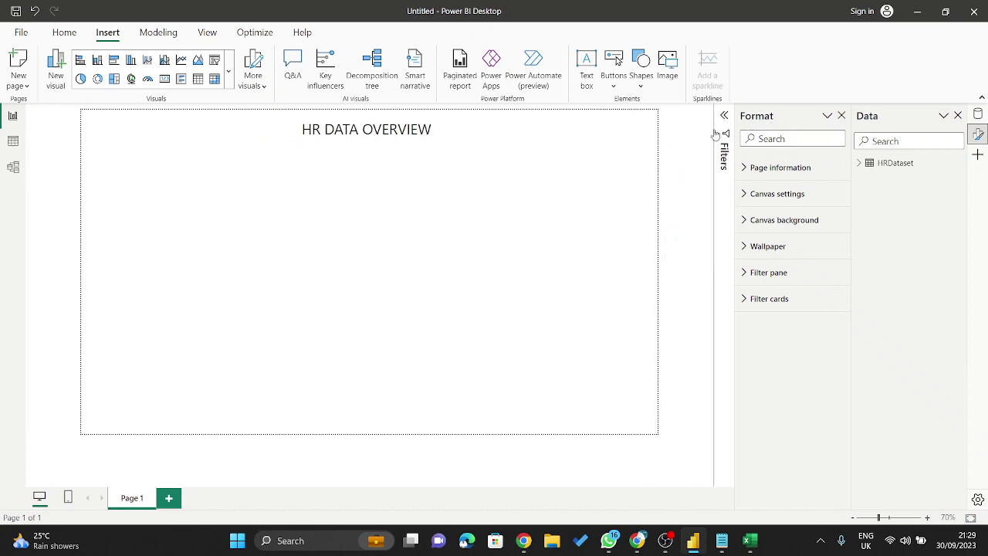
click(827, 115)
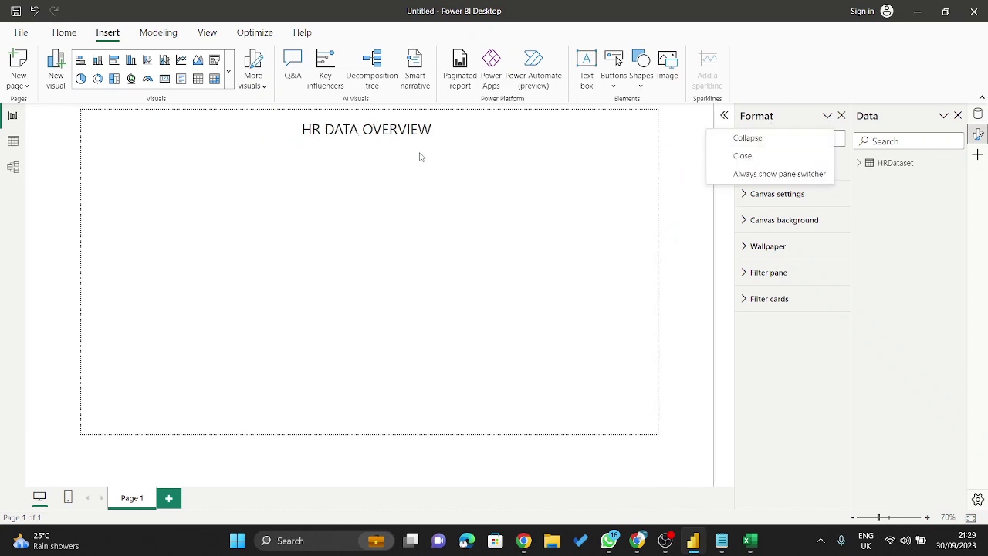
click(689, 179)
click(381, 129)
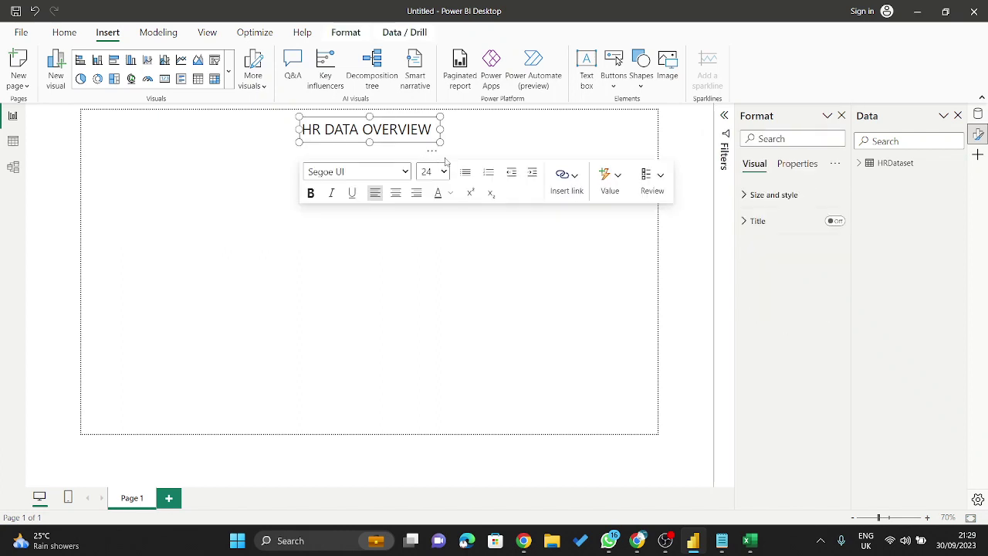
drag(430, 152, 428, 150)
click(648, 427)
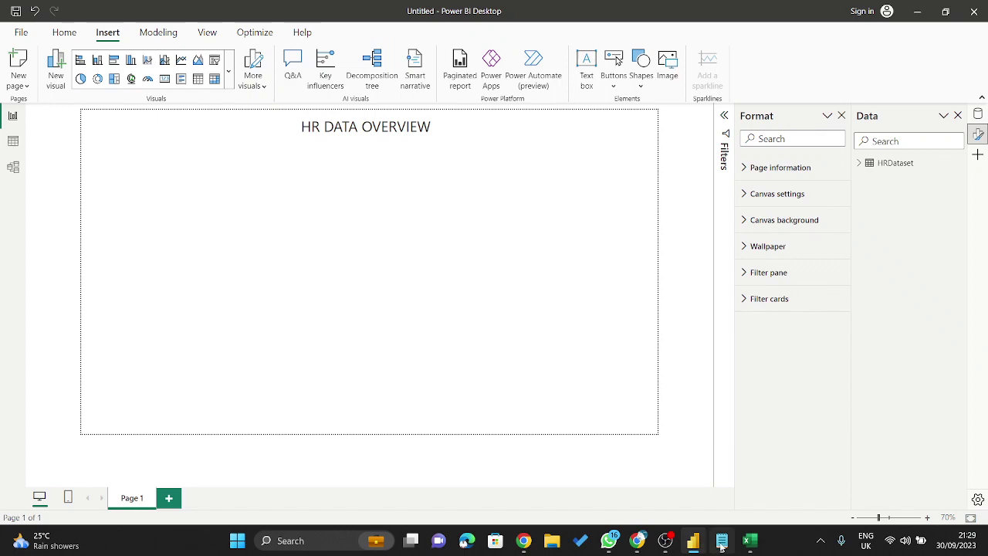
- Consult the REQUIREMENT note, highlighting Total Employee Count under HR Data Overview, and return to Power BI Desktop
click(721, 542)
click(218, 108)
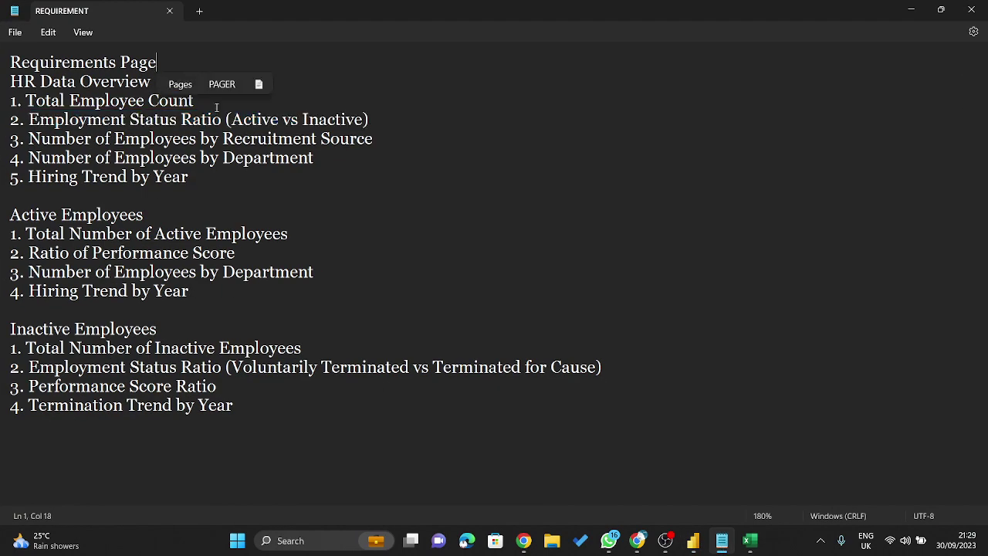
drag(218, 108, 20, 102)
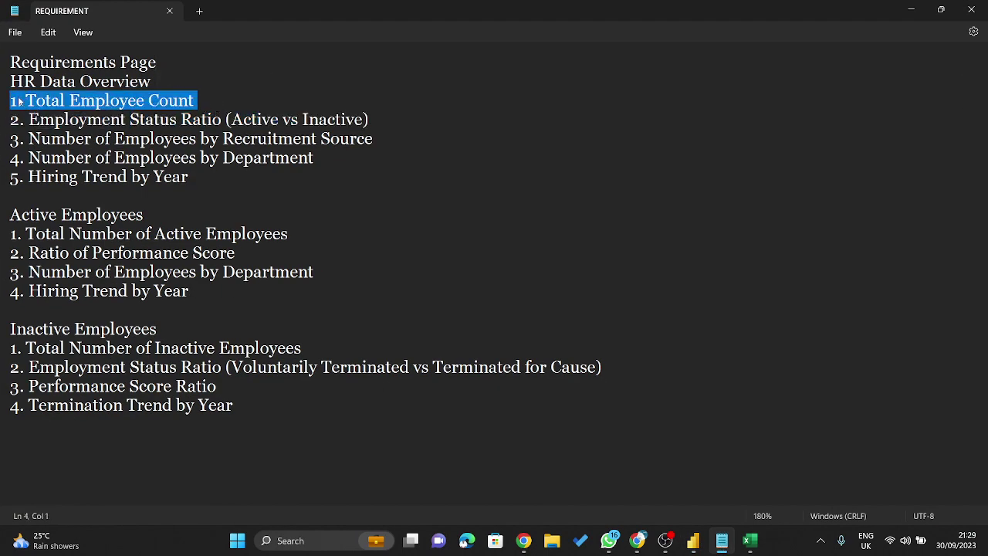
click(911, 10)
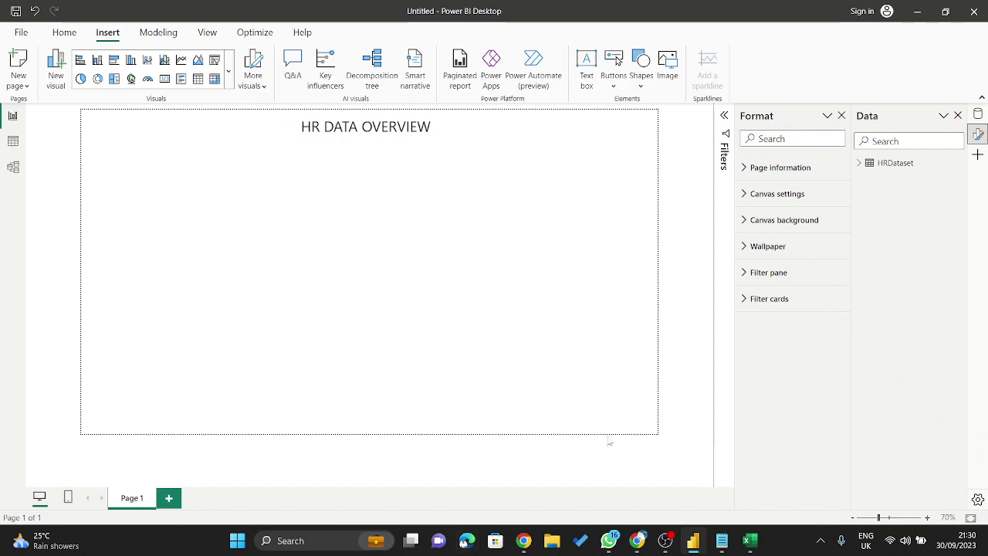
- Check the participant list of the Google Meet call and return to Power BI Desktop
click(646, 545)
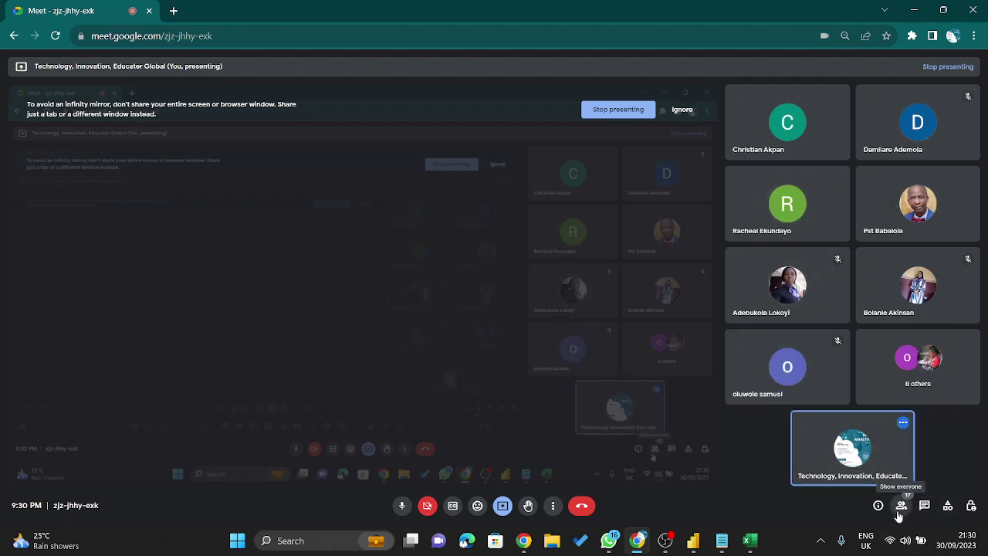
click(901, 505)
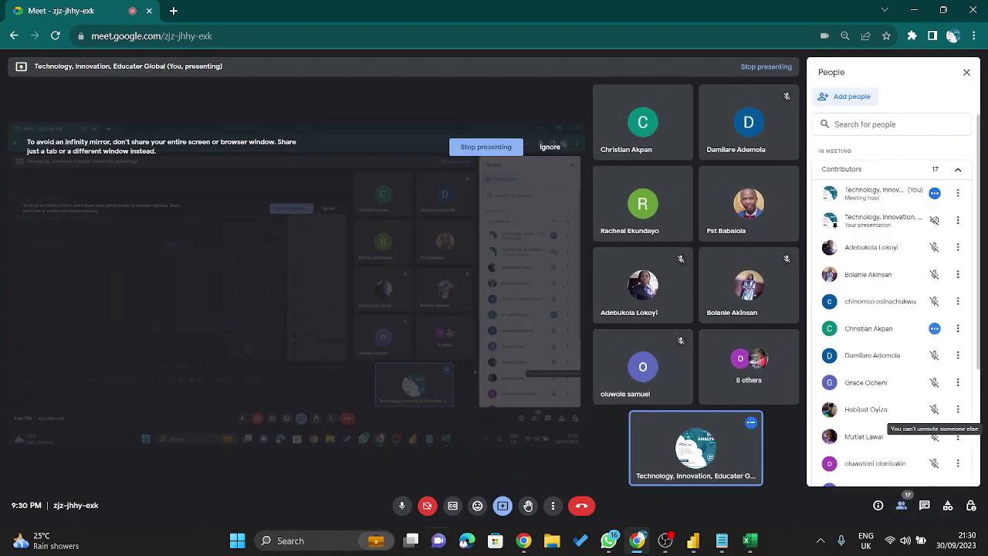
click(914, 10)
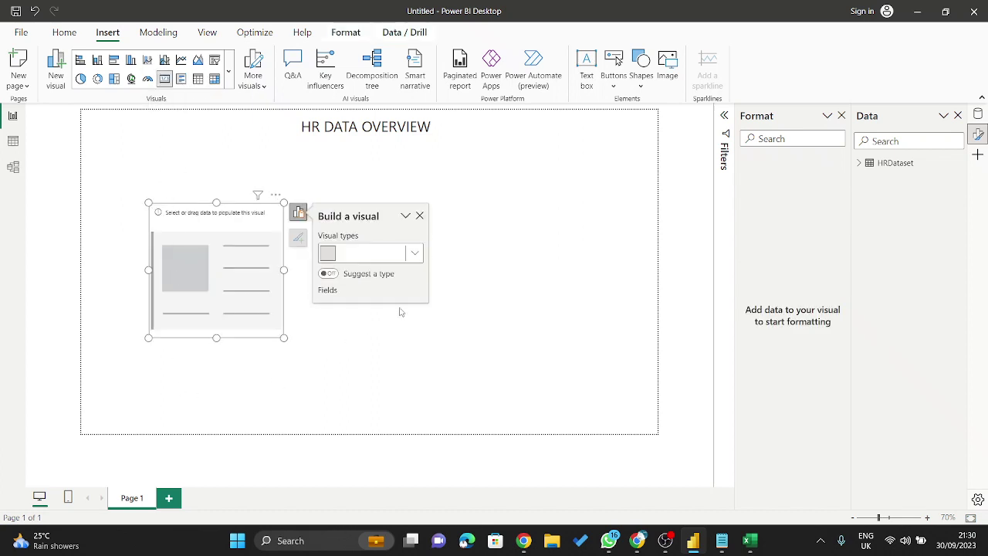
- Expand the HRDataset table and look through its fields for one that identifies each employee
click(860, 163)
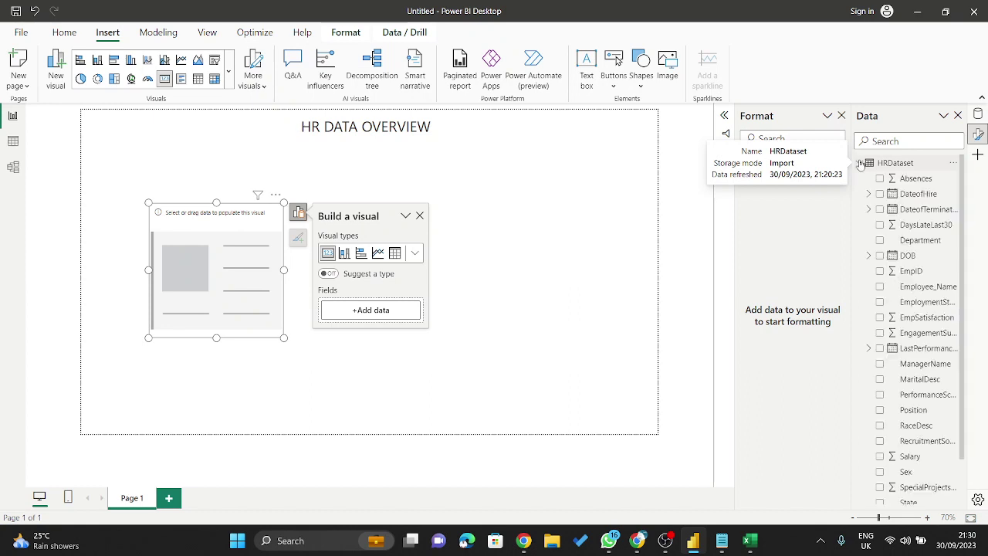
scroll(887, 216, down, 2)
scroll(888, 216, up, 2)
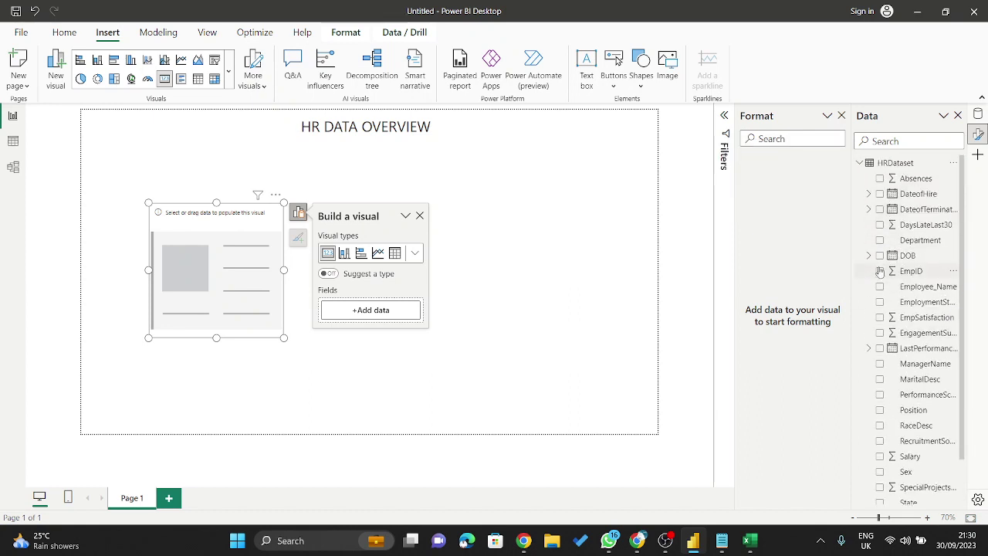
scroll(911, 270, down, 2)
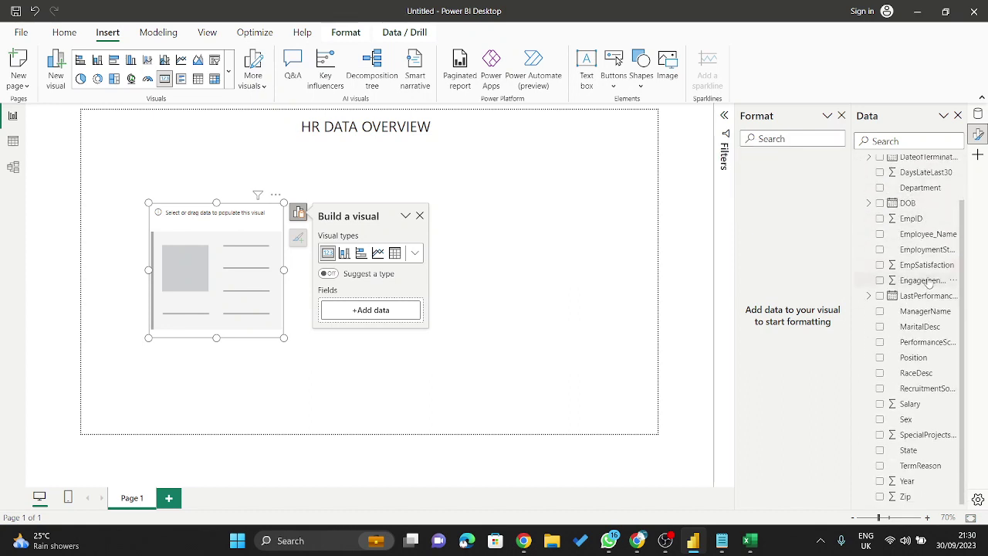
- Examine the Employee_Name, EmpID and Position columns in the HRDataset table data and return to the report page
click(14, 142)
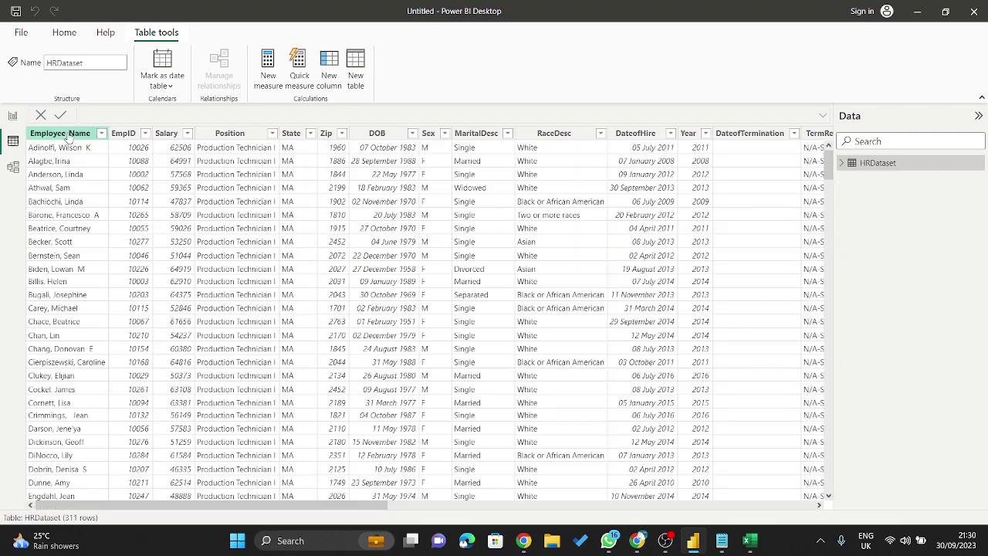
click(68, 134)
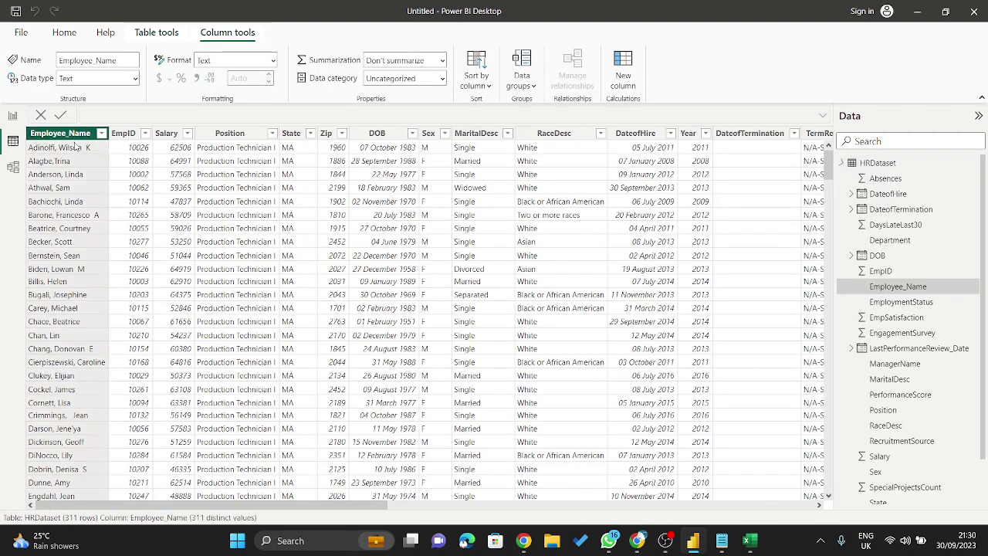
click(124, 134)
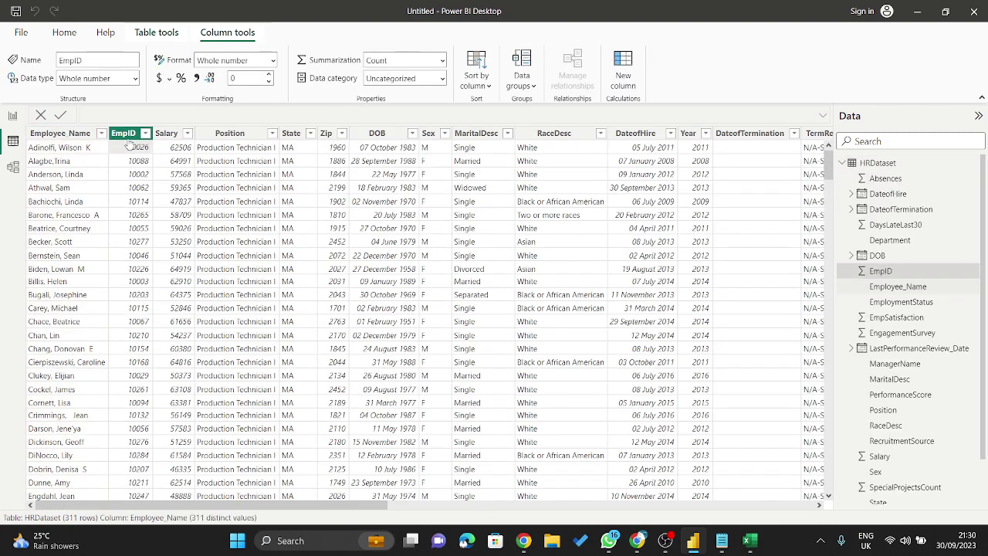
click(231, 137)
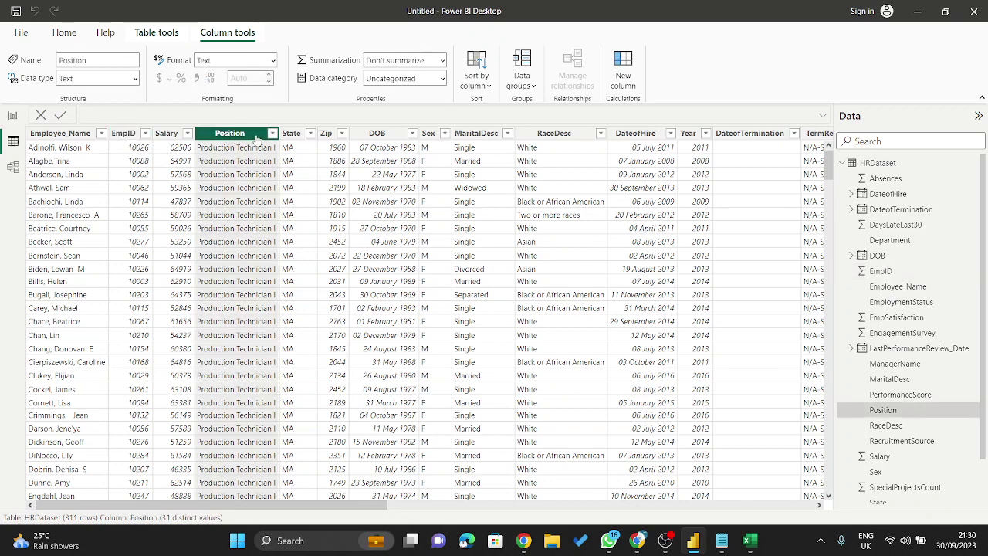
click(37, 137)
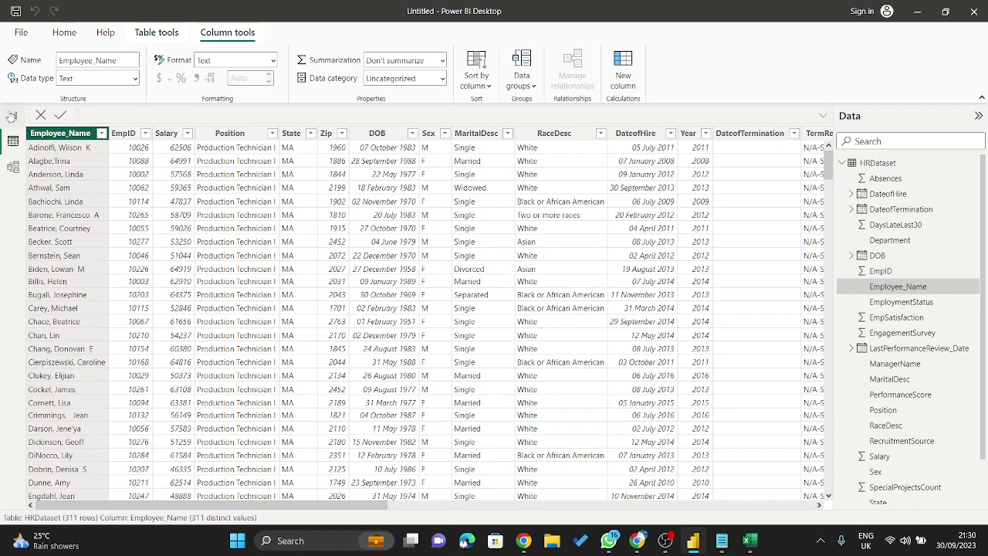
click(13, 117)
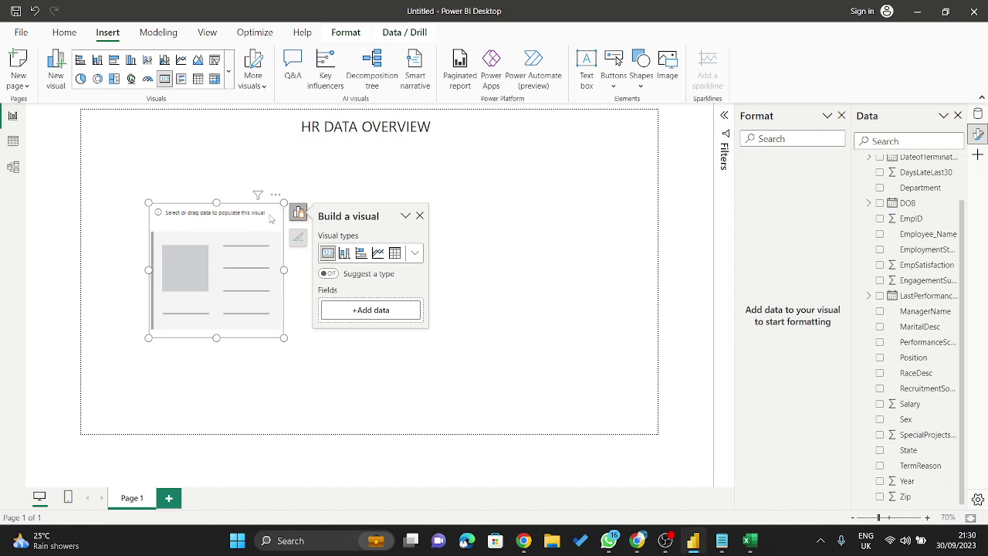
- Resize the empty card visual to a wider, shorter shape and move it towards the middle of the page
drag(284, 339, 321, 293)
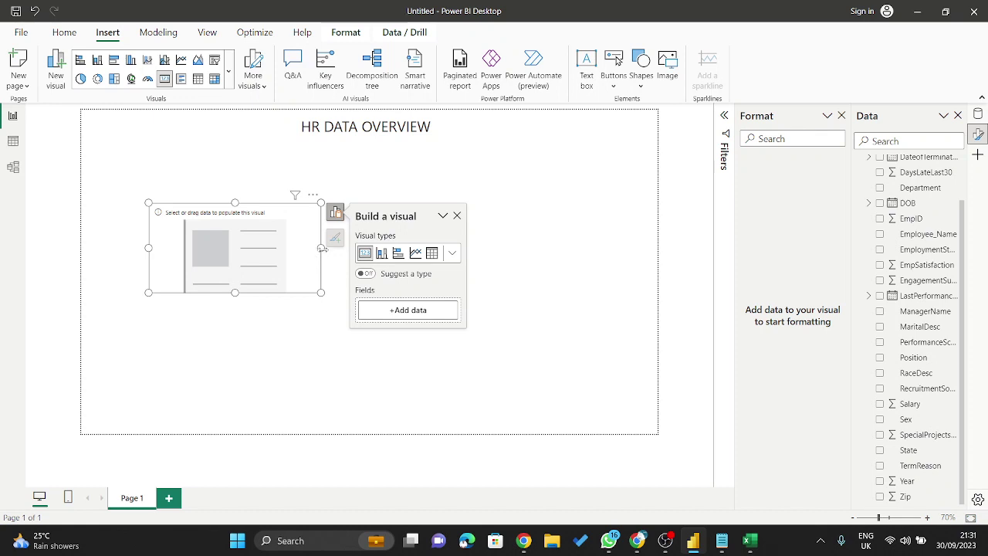
drag(320, 247, 328, 248)
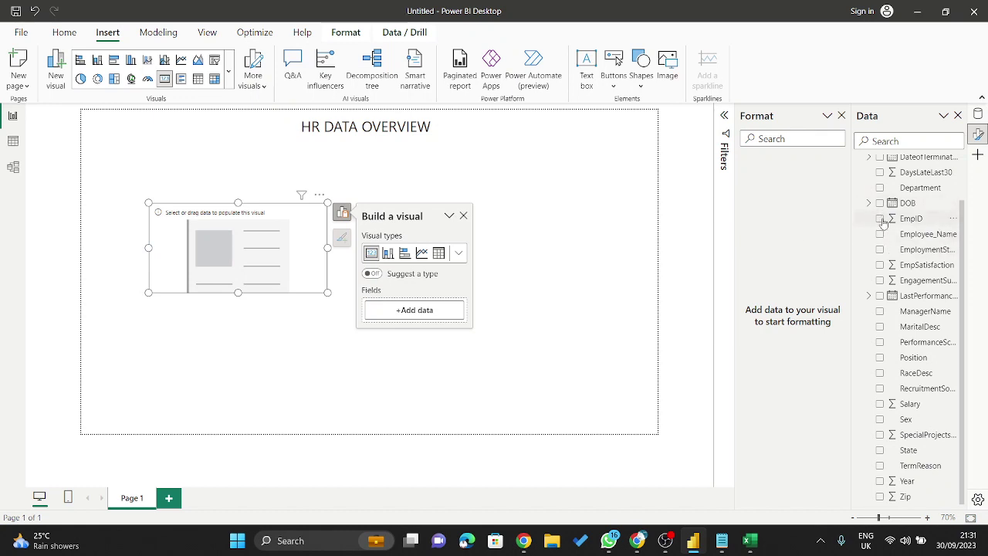
drag(262, 243, 337, 268)
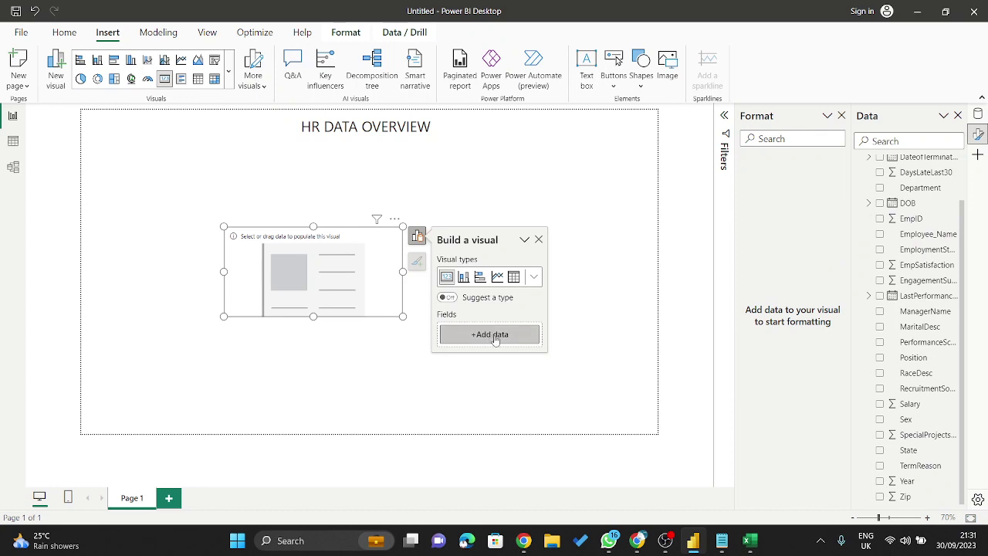
- Add the EmpID field to the card visual and slightly increase the card's height
click(491, 335)
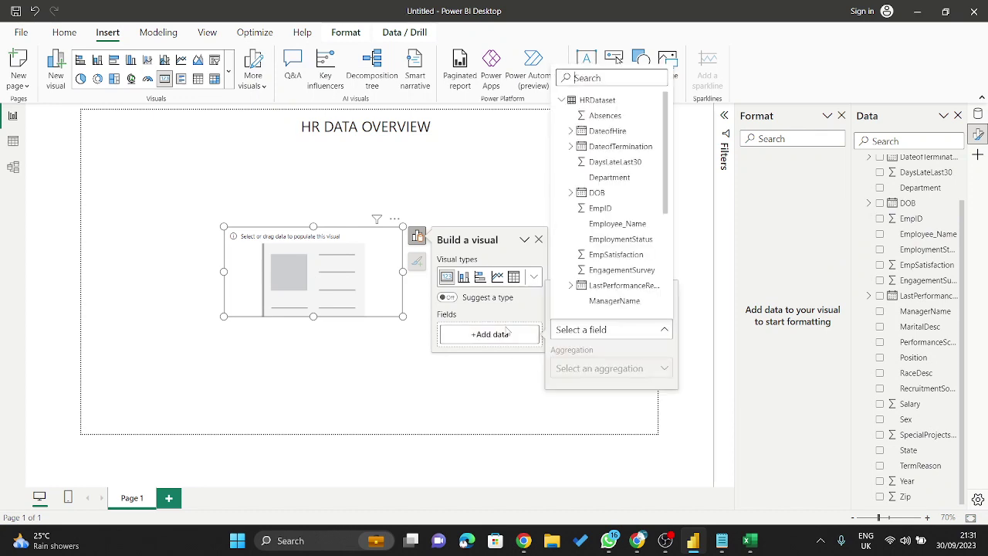
click(607, 210)
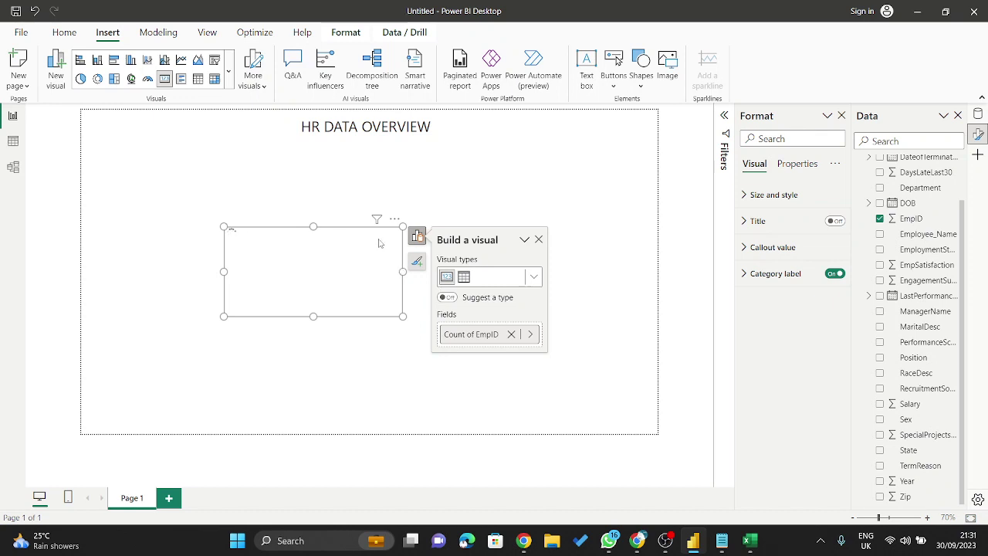
drag(401, 225, 400, 222)
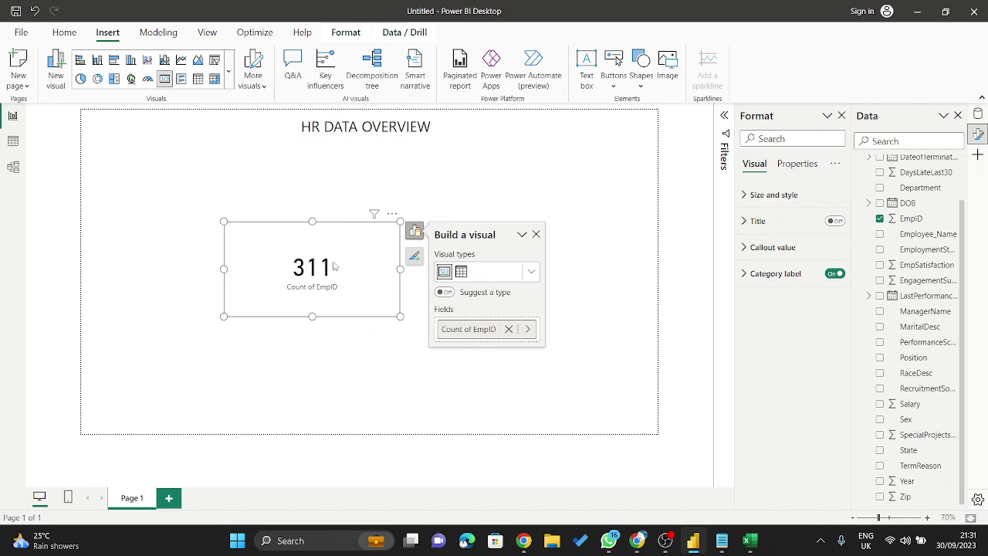
- Try the Sum aggregation for EmpID on the card, and set it to Count (Distinct) instead
right_click(485, 331)
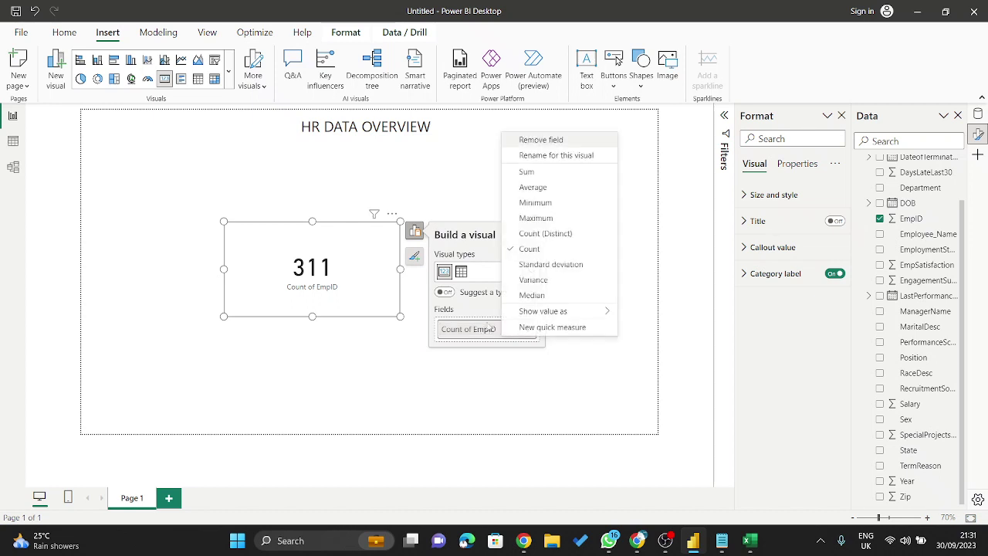
click(528, 171)
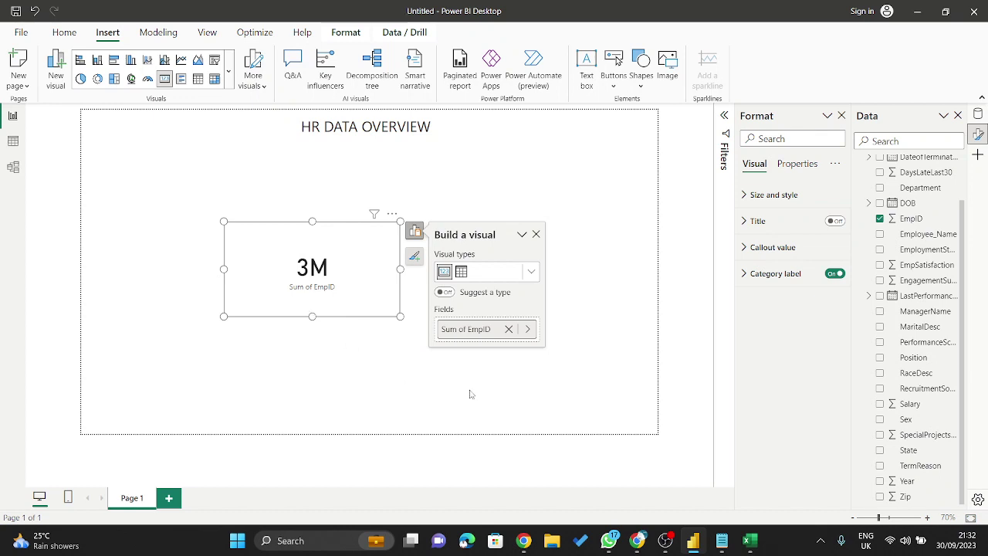
right_click(481, 330)
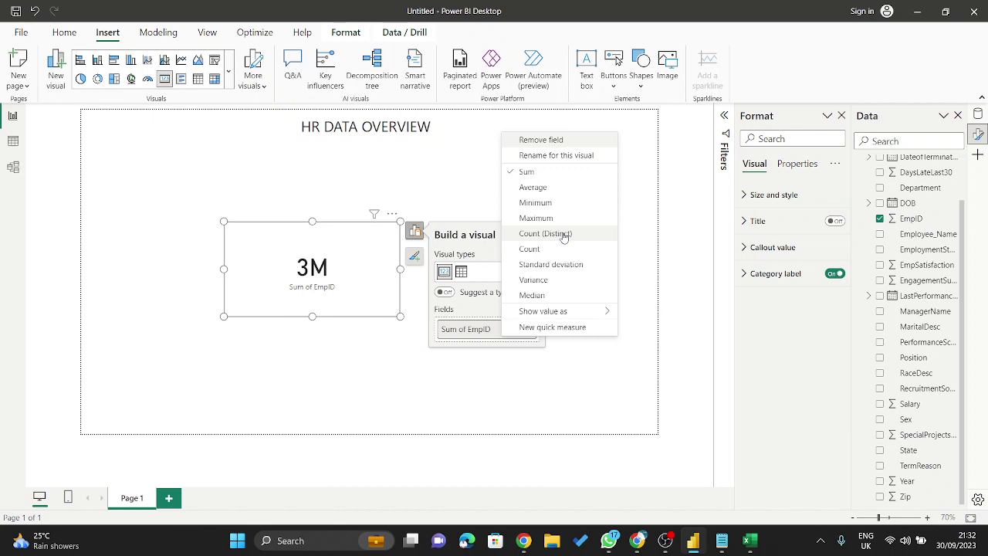
click(563, 234)
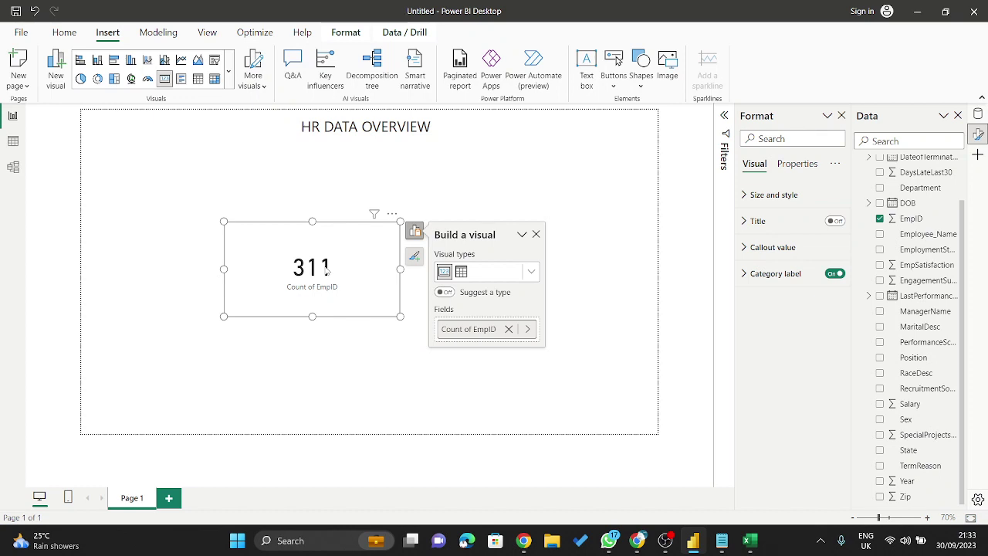
- Check the aggregation options of the card's EmpID field and move the card up and towards the page's left side
right_click(500, 334)
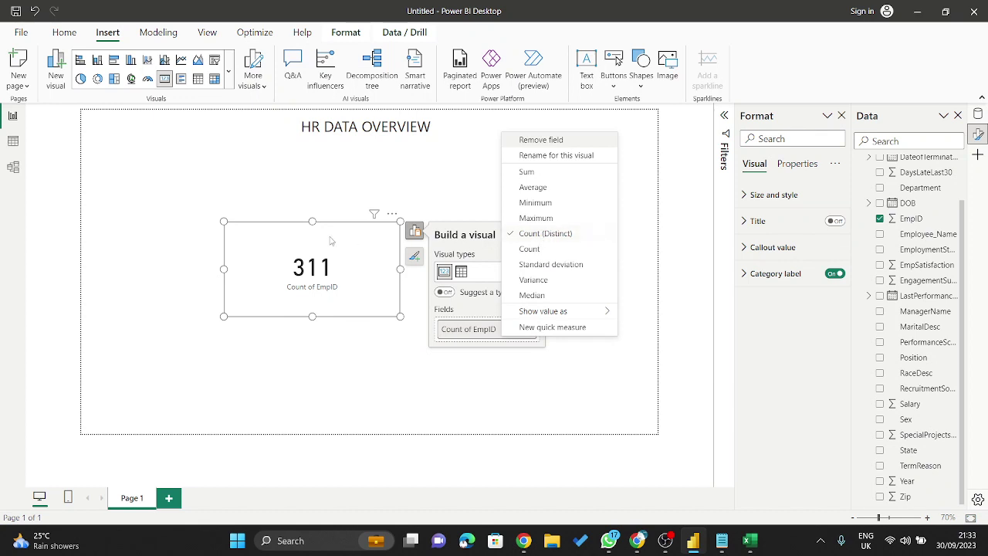
click(354, 259)
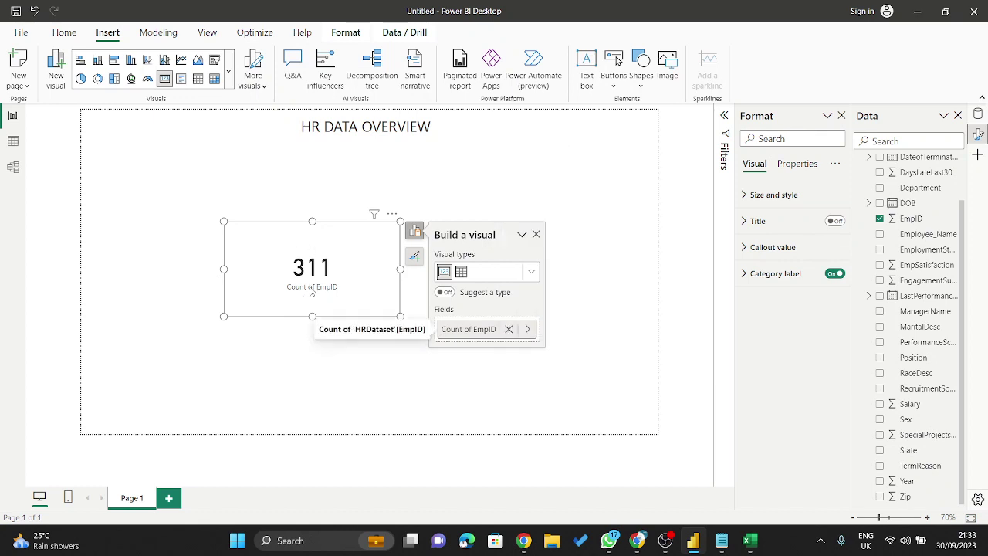
drag(309, 292, 240, 252)
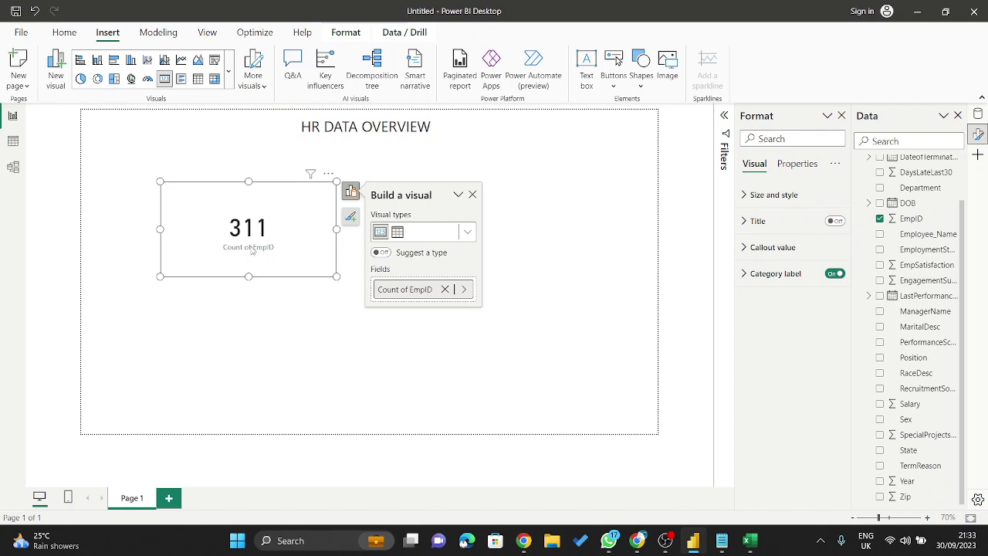
- Select the card's category label and view its formatting options
click(251, 249)
click(251, 248)
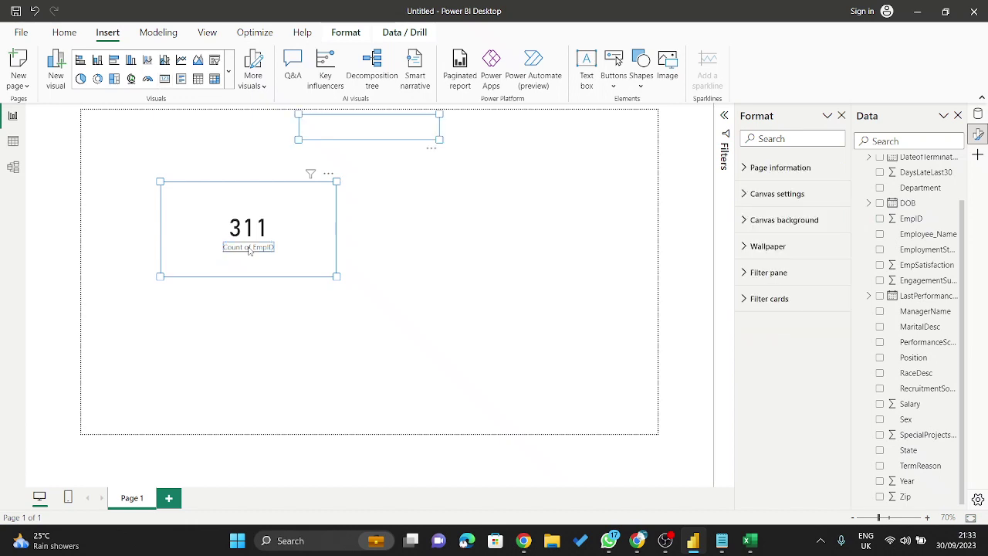
click(466, 261)
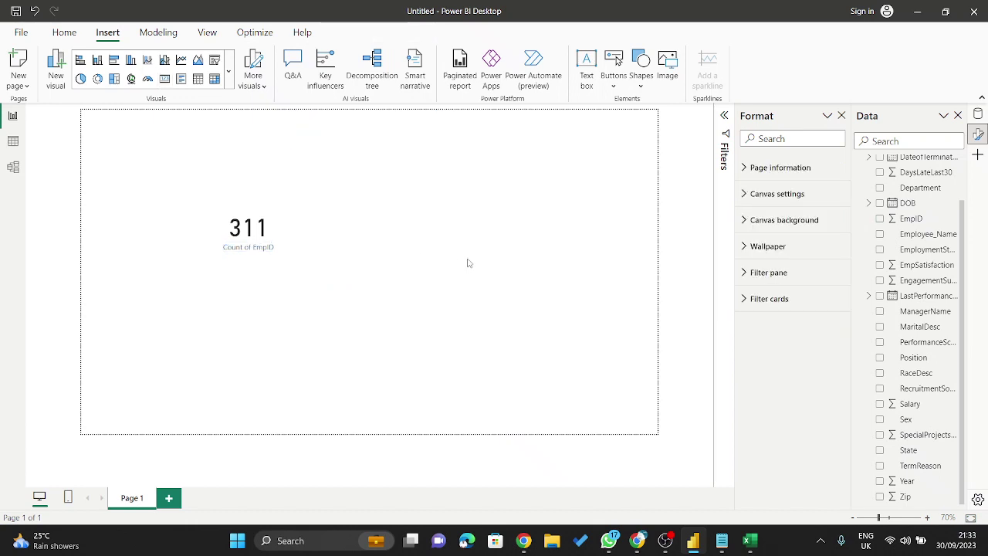
click(249, 250)
click(250, 251)
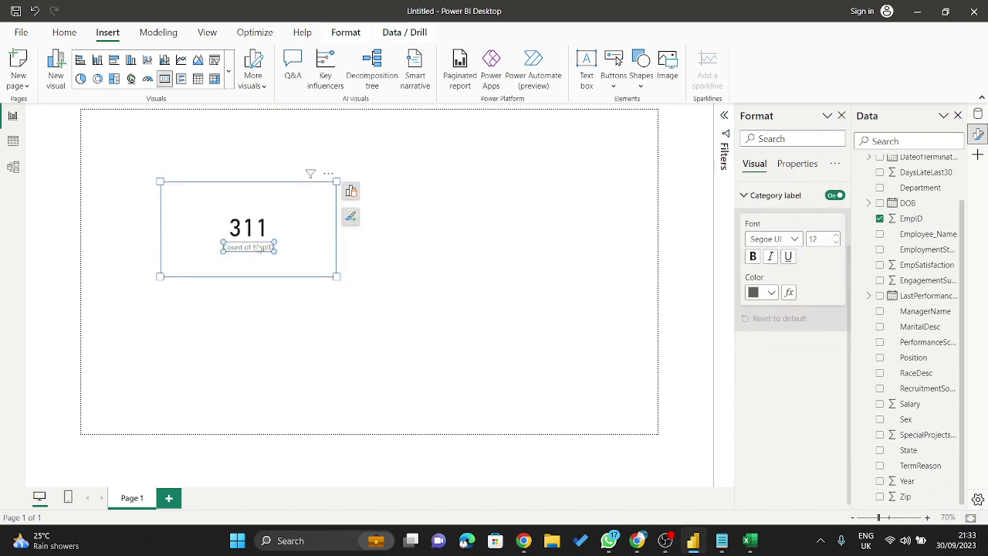
right_click(251, 249)
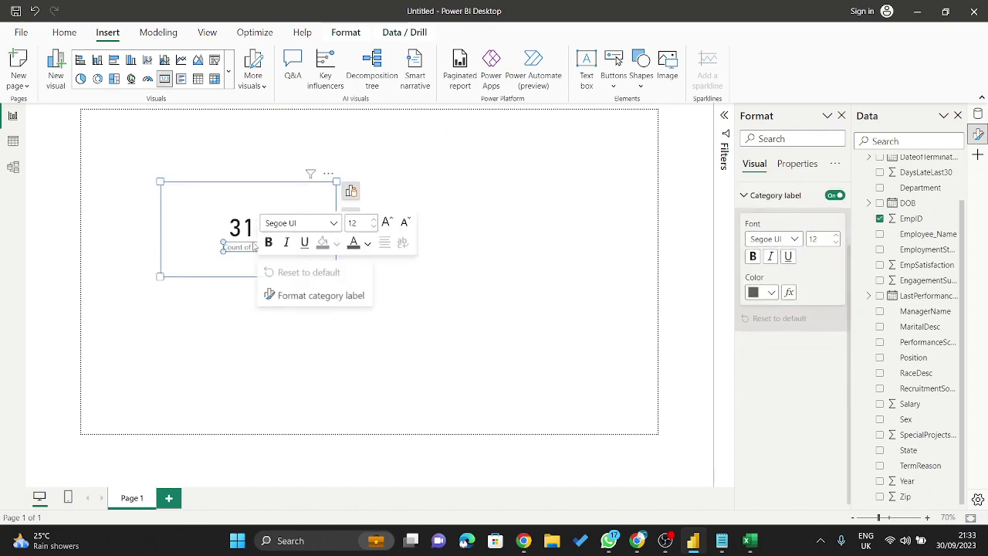
click(309, 297)
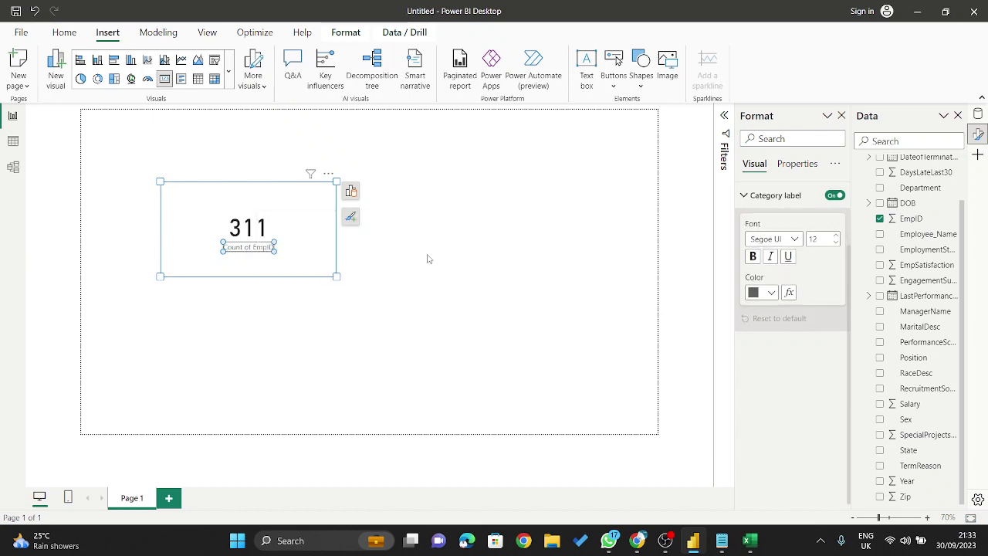
- Turn on the title for the employee count card, leaving its text empty
scroll(774, 330, up, 1)
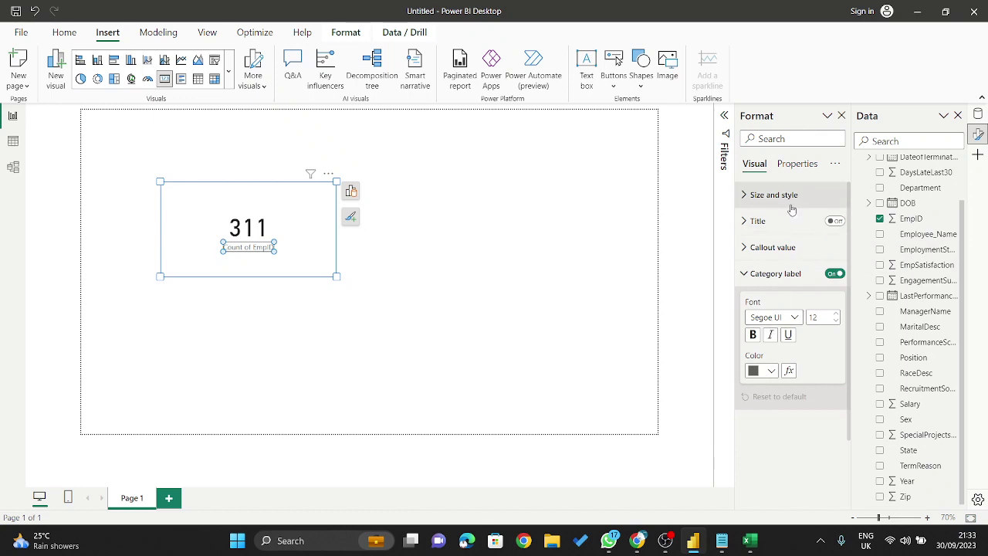
click(761, 275)
click(757, 221)
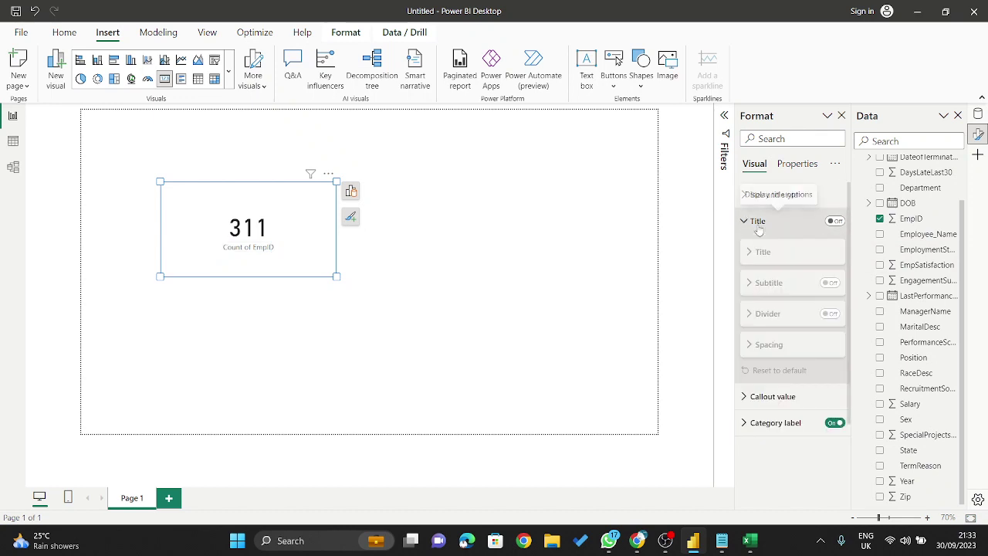
click(834, 221)
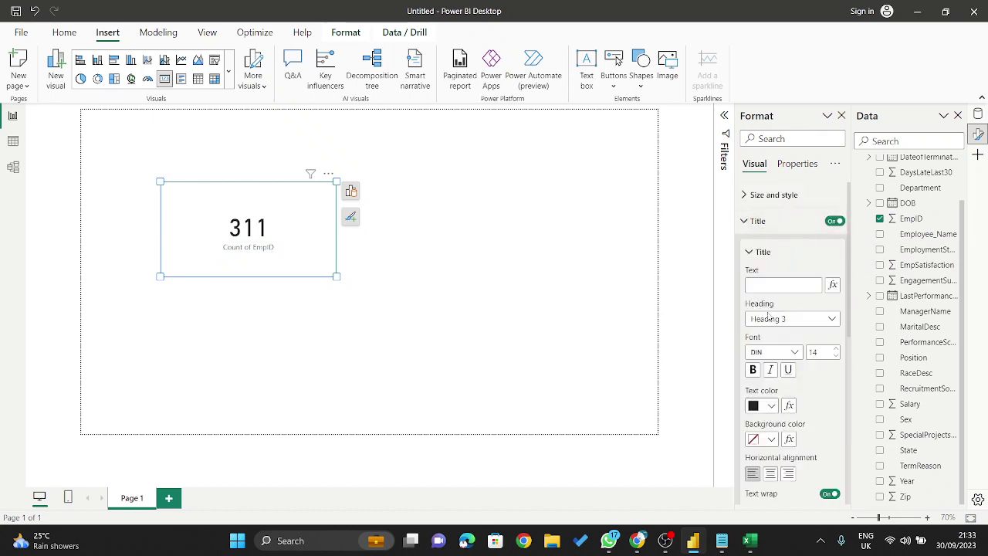
click(756, 224)
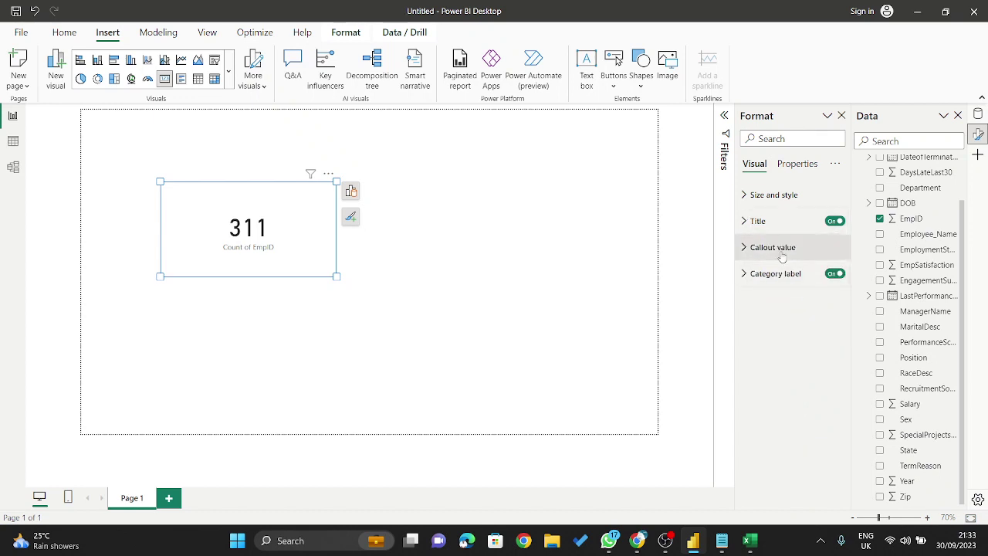
- Examine the card's callout value and category label settings for a way to change the label text
click(779, 249)
click(778, 249)
click(774, 272)
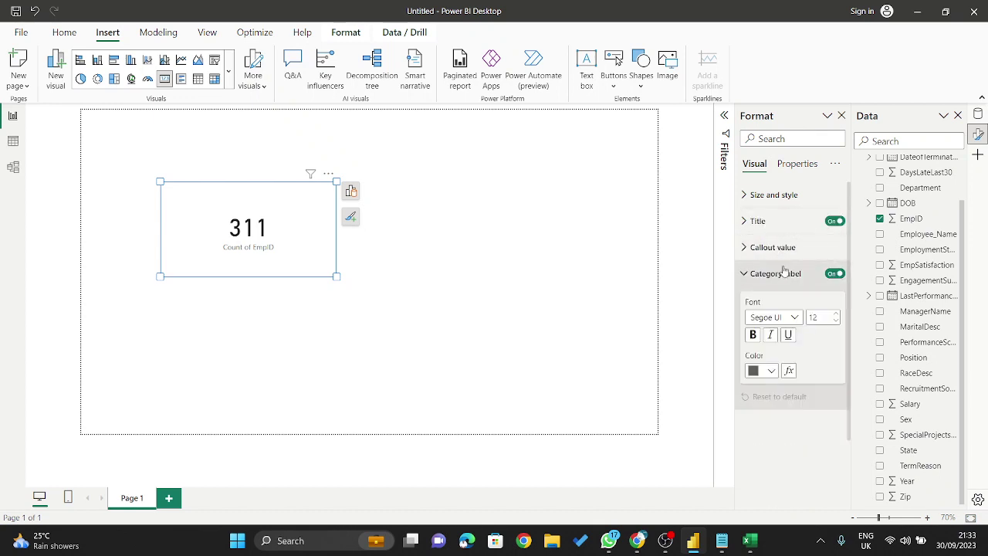
click(770, 274)
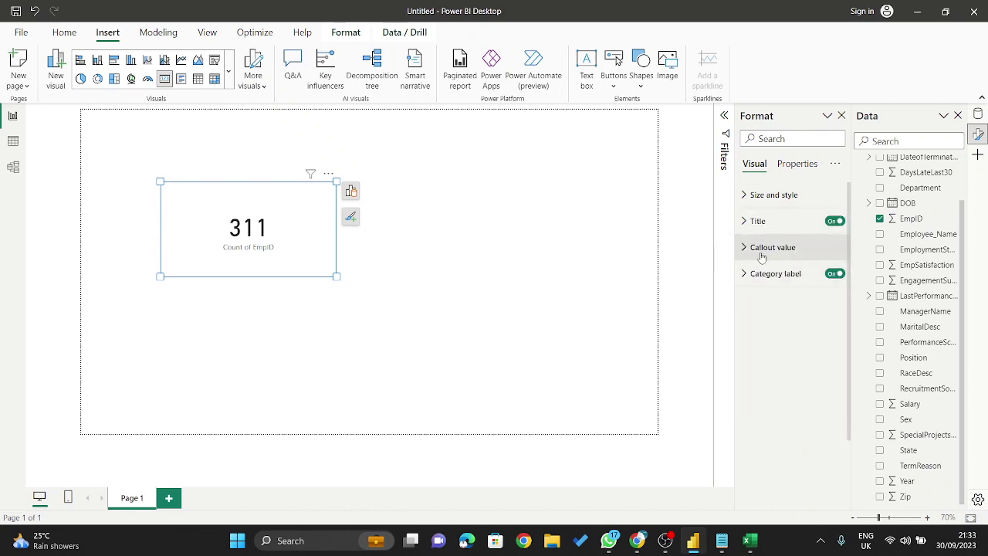
click(772, 248)
scroll(779, 336, down, 2)
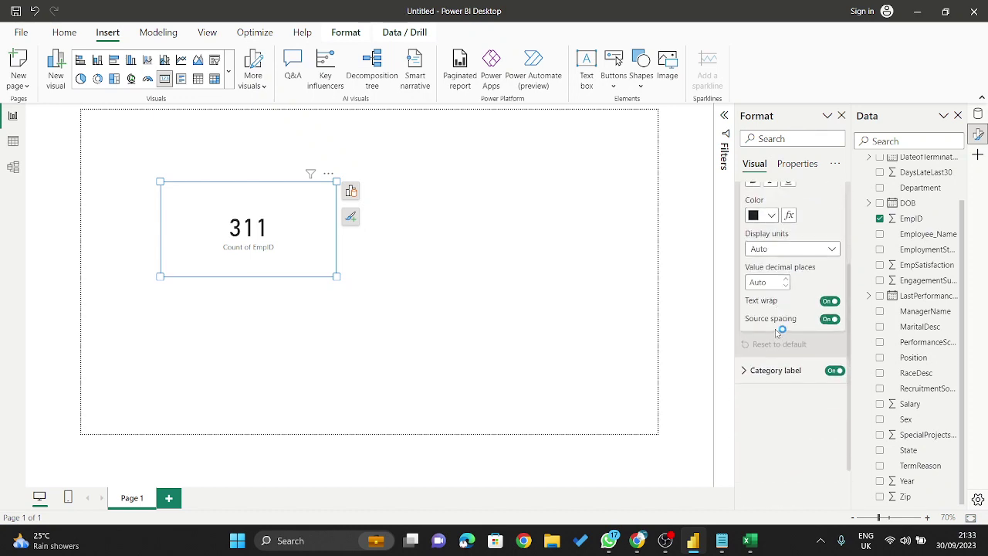
click(252, 248)
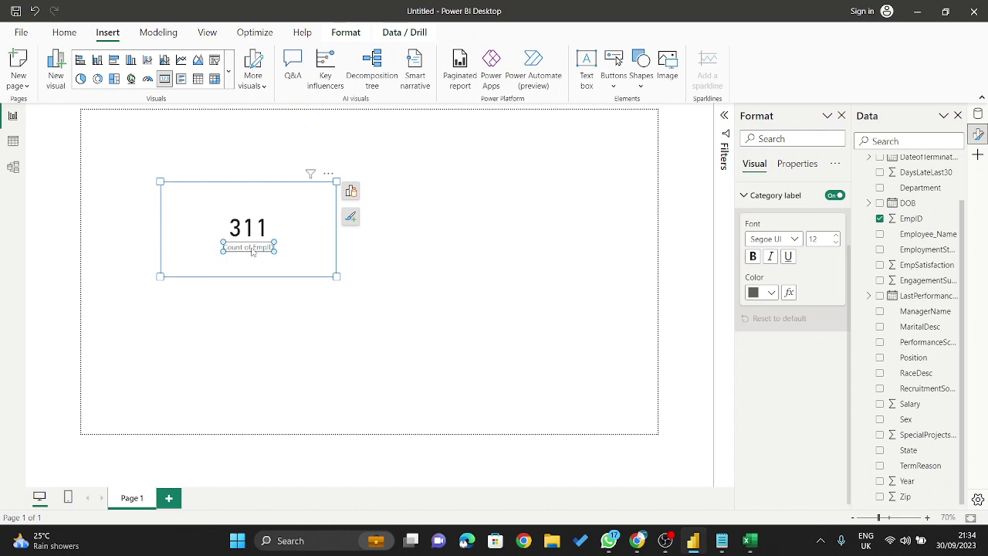
right_click(254, 251)
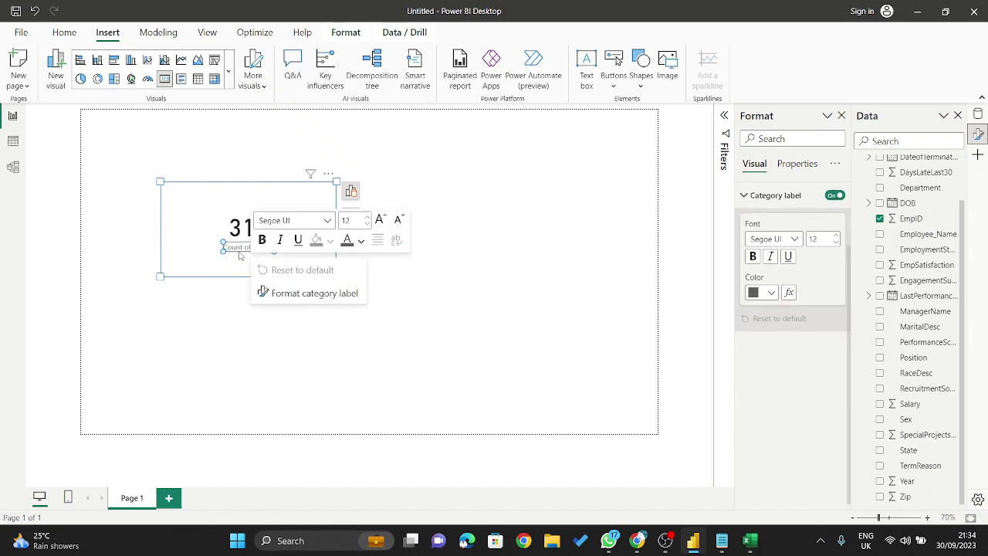
click(351, 191)
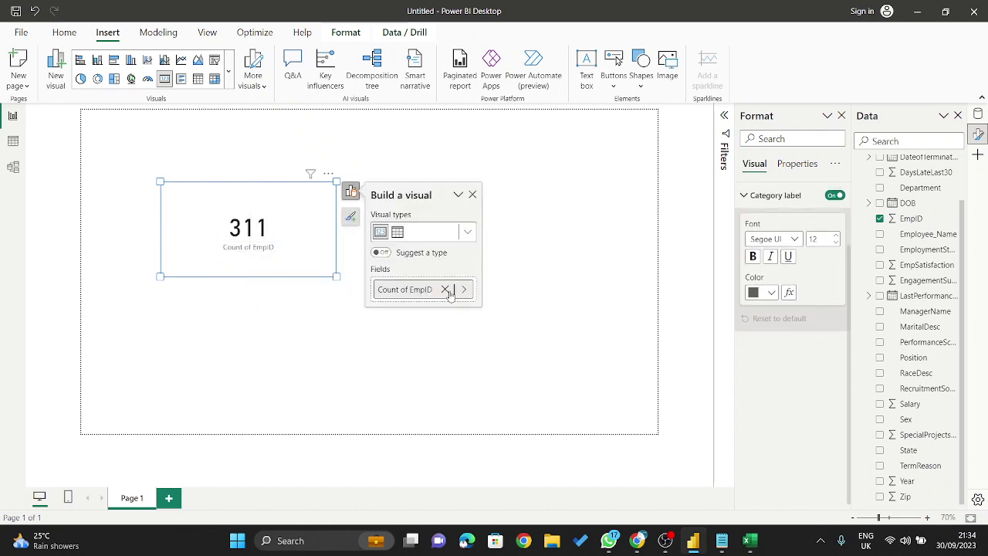
double_click(395, 288)
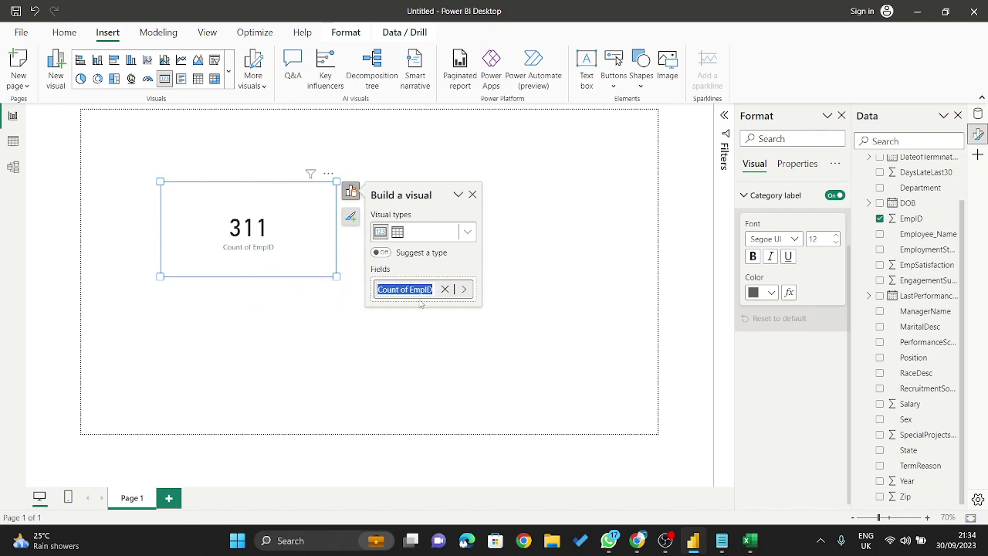
click(421, 304)
click(298, 207)
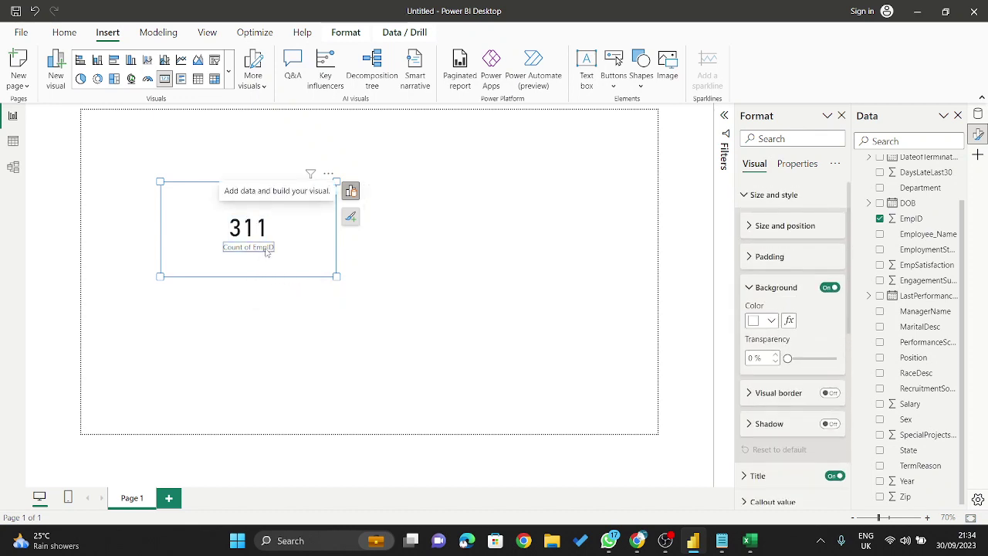
- Rename the card's Count of EmpID field to "Total Numbers of Employees"
click(248, 248)
click(351, 191)
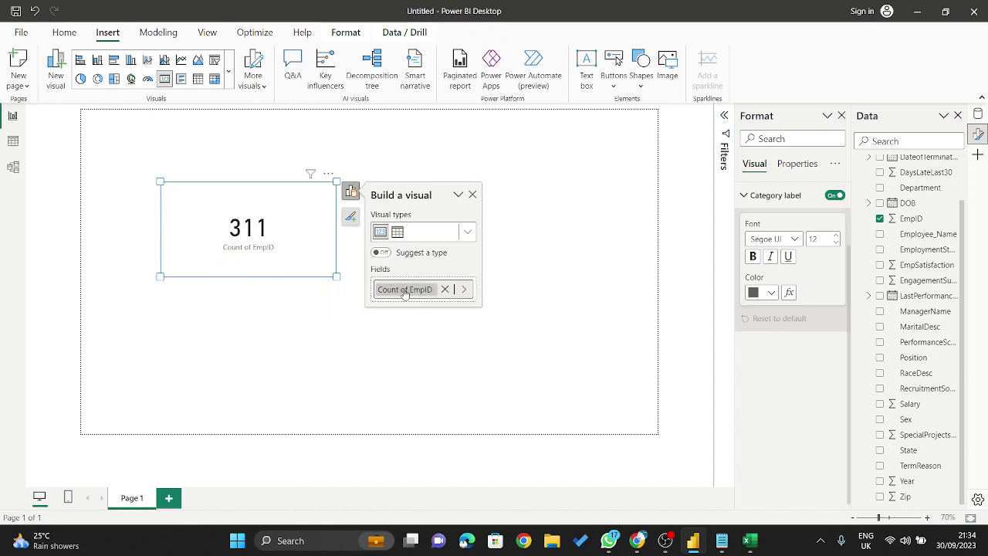
double_click(400, 291)
key(BackSpace)
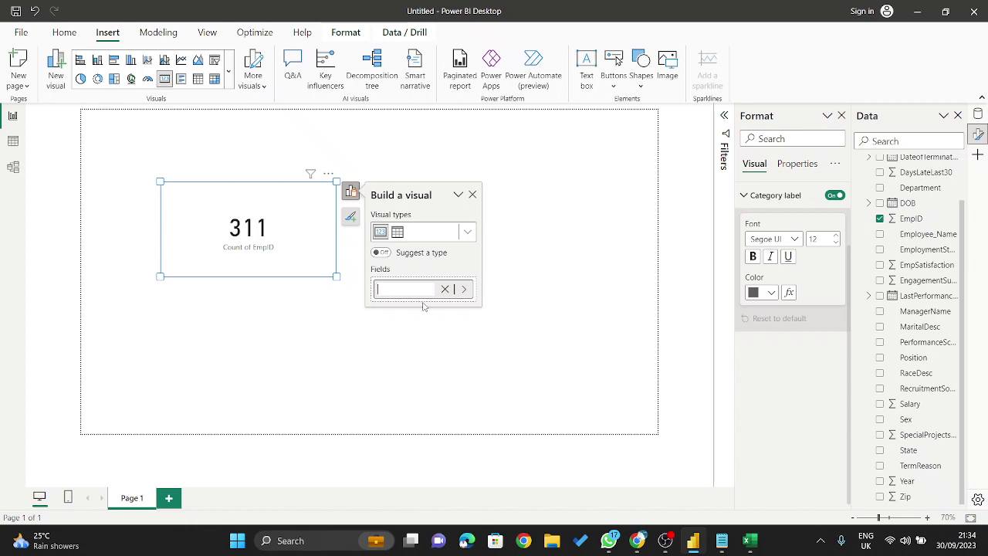
text(tOTAL)
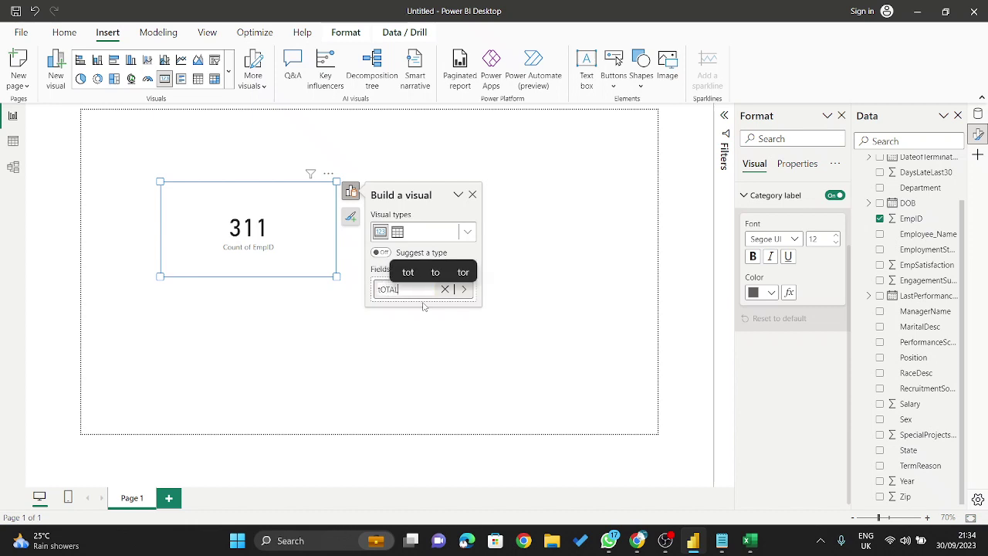
text(T)
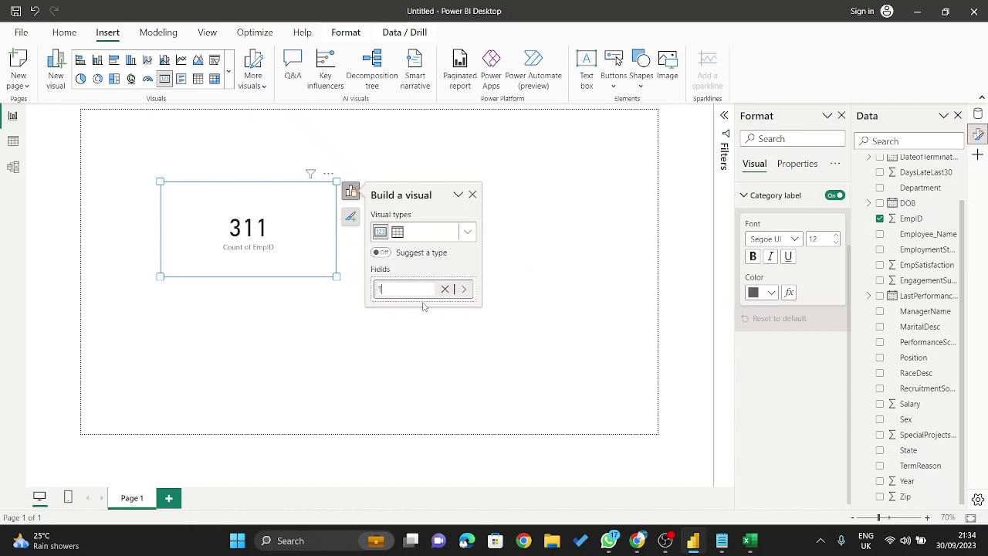
text(otal Numbers)
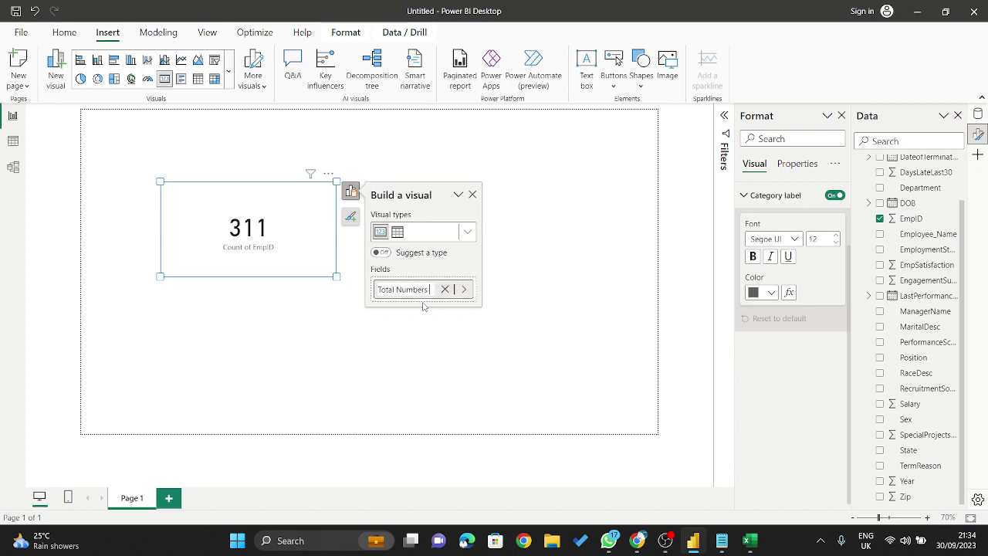
text( of Employ)
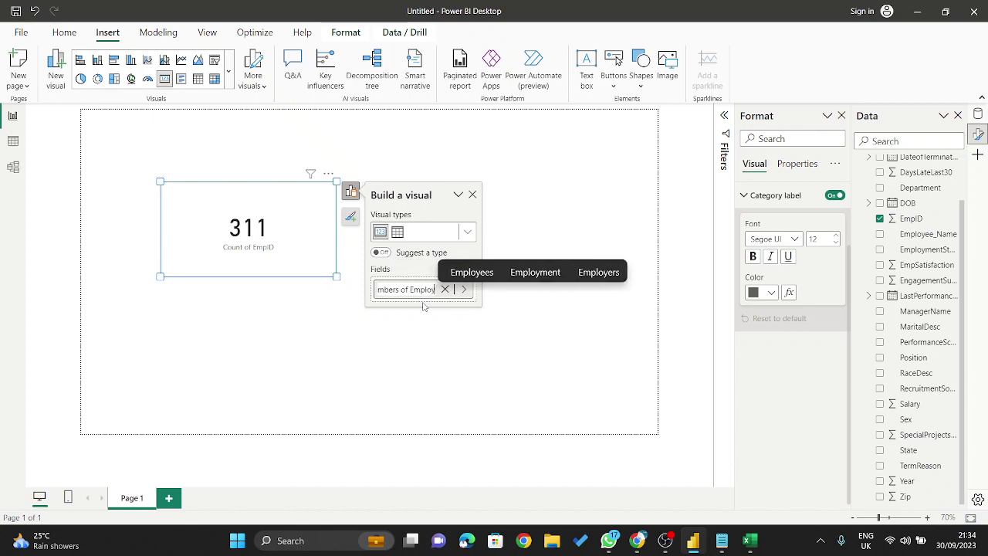
text(ees)
key(Return)
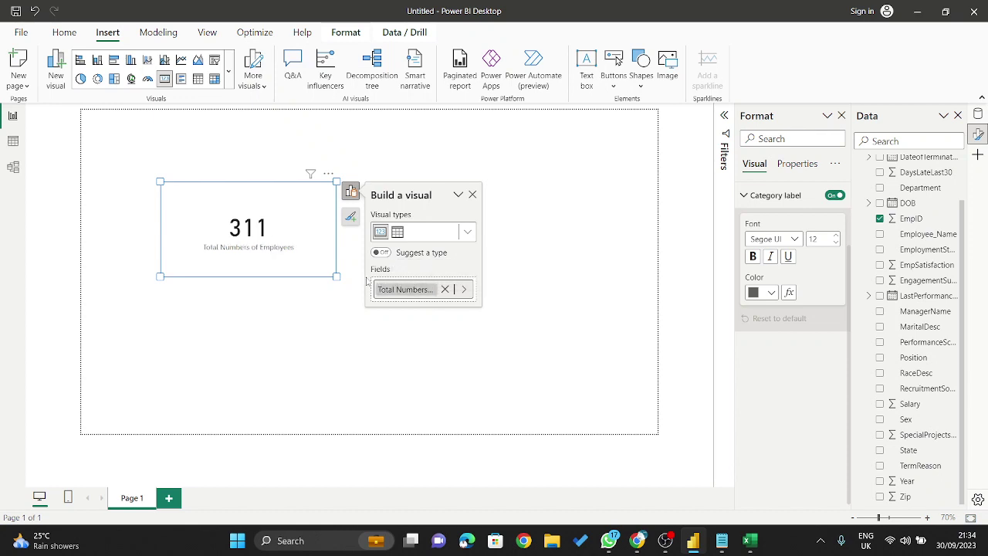
- Shrink the employee count card slightly in width and height from its lower-right corner
click(318, 270)
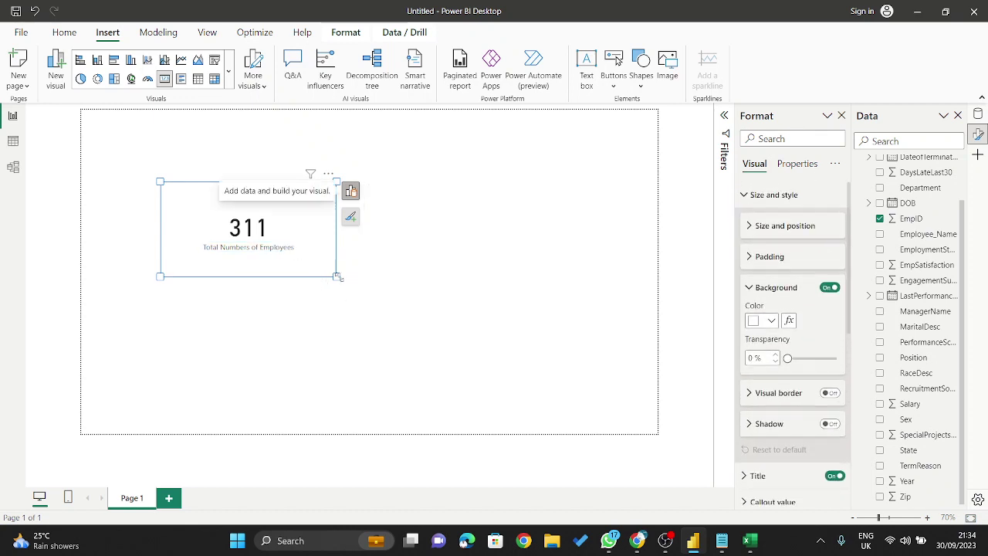
drag(338, 277, 328, 255)
click(327, 299)
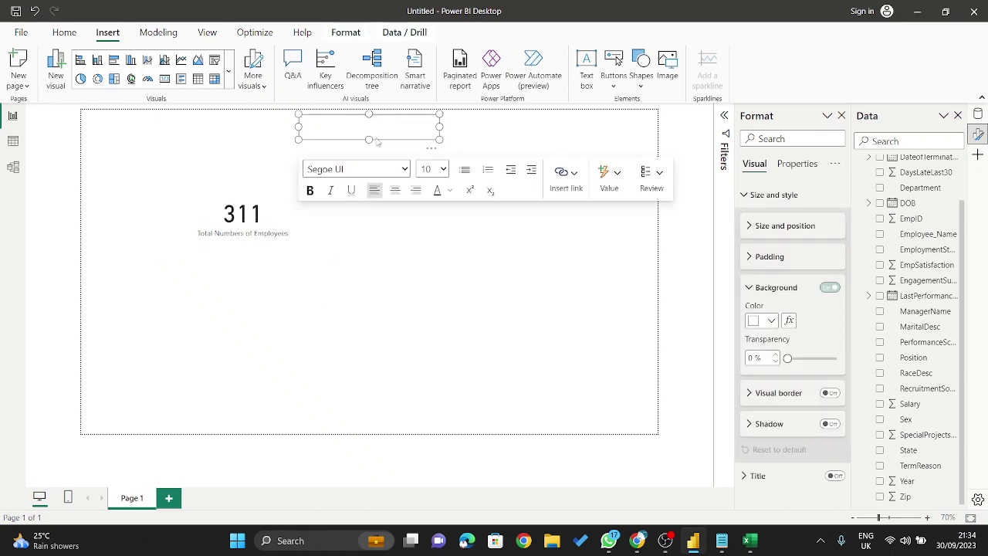
- Re-enter "HR DATA OVERVIEW" in the empty title text box, with font size 24 and centred alignment
text(HR DATA)
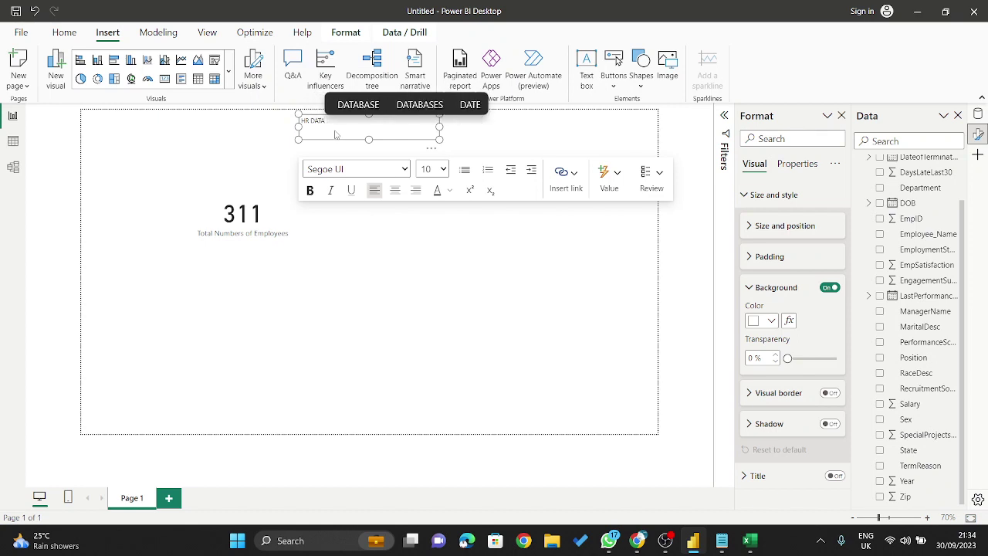
text( OVERVIEW)
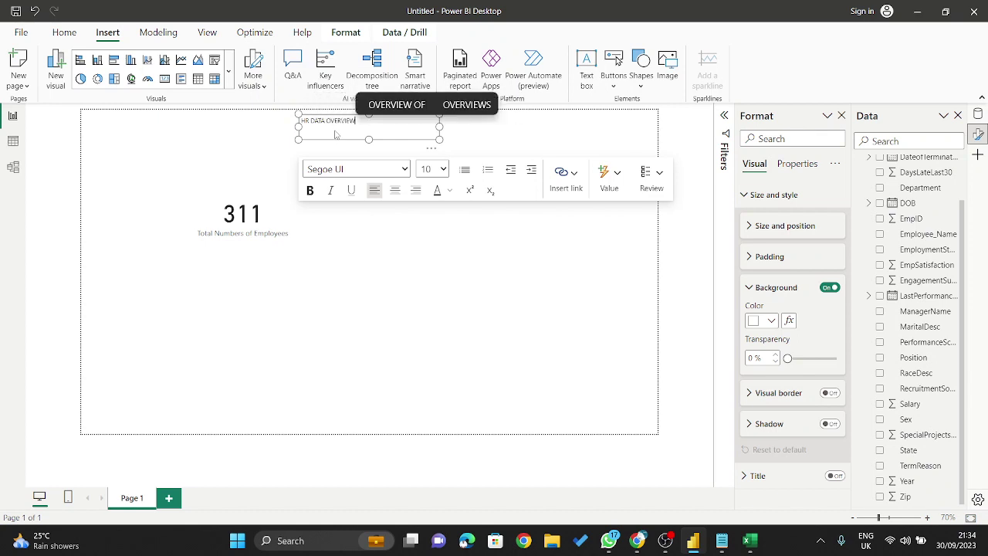
key(ctrl+a)
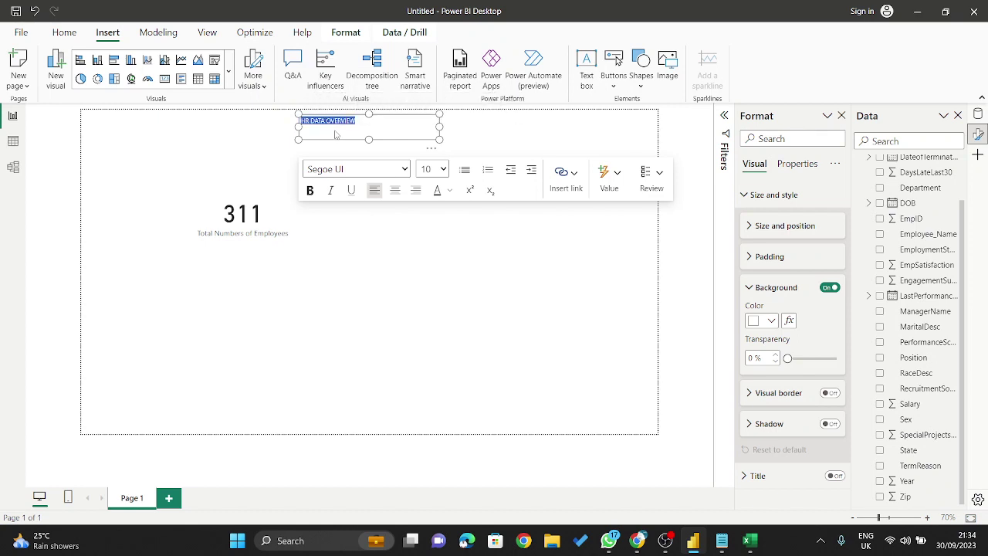
click(437, 169)
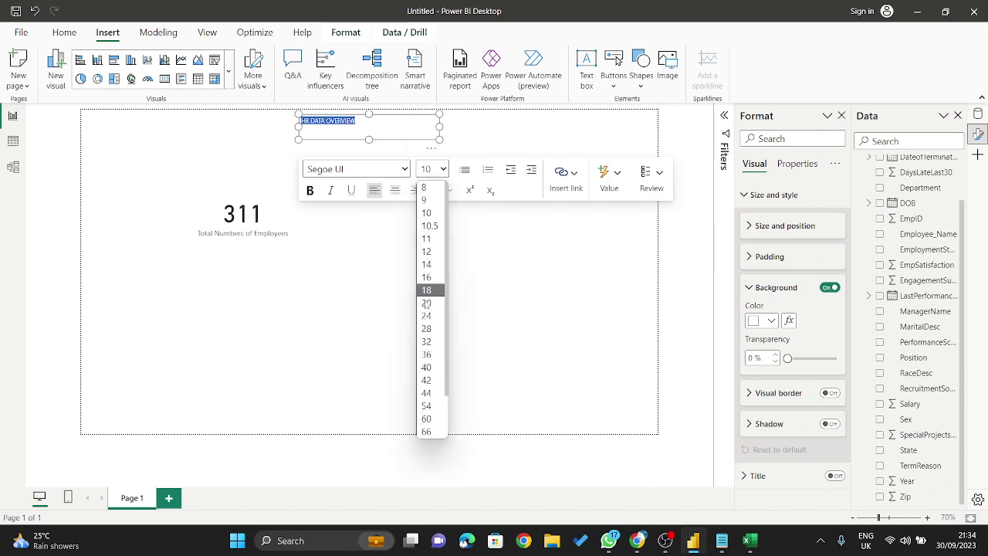
click(429, 319)
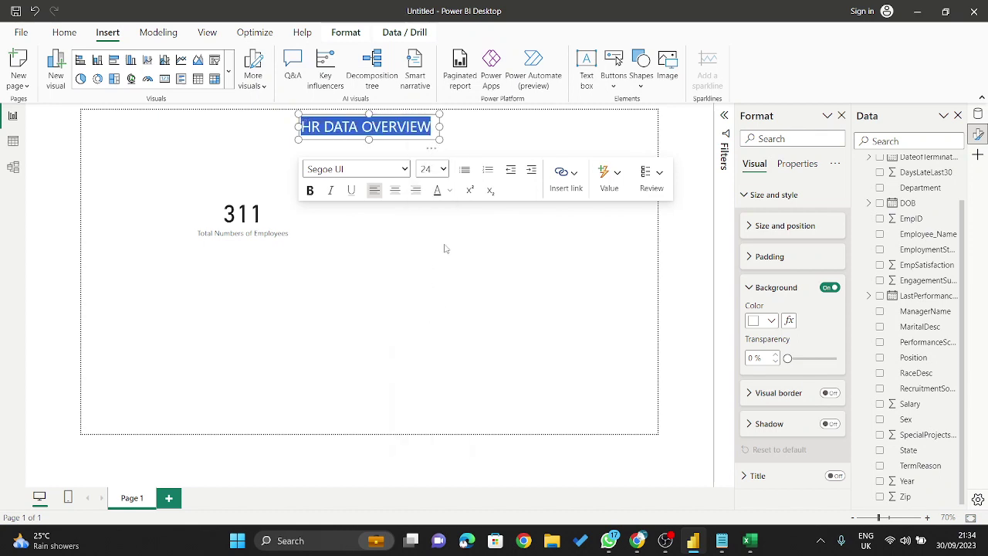
click(395, 192)
click(265, 301)
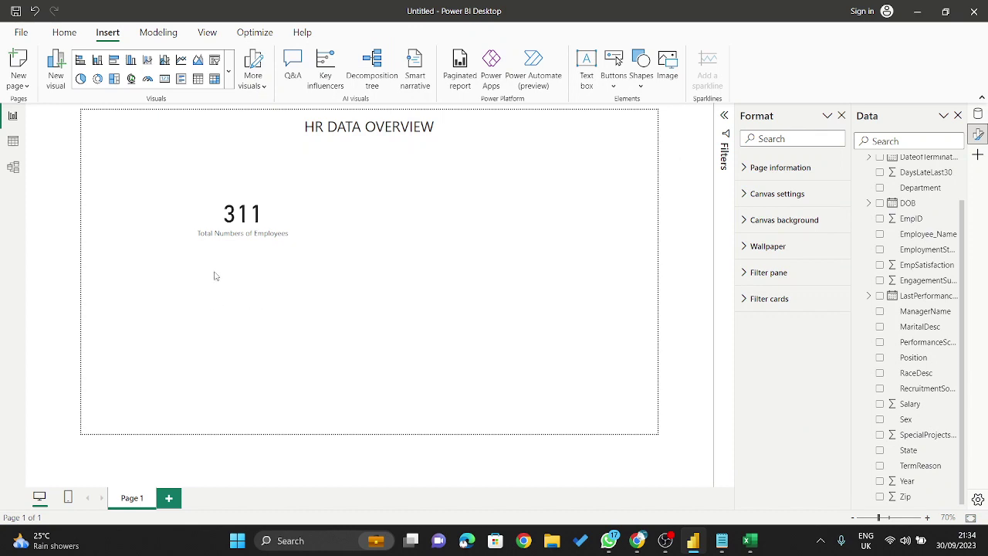
- Move the employee count card to the upper-left area of the report page below the title and narrow it from its right edge
drag(243, 221, 197, 176)
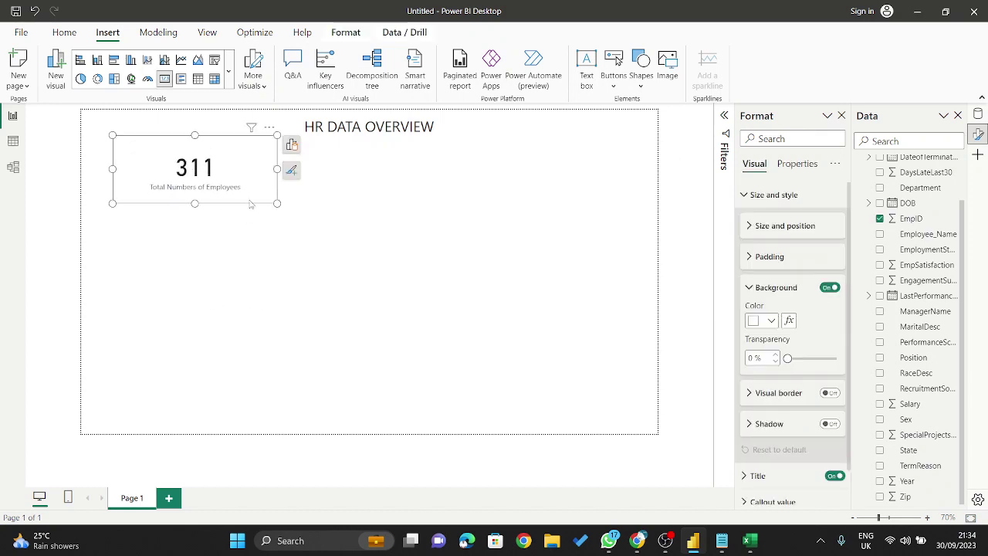
drag(276, 170, 233, 170)
click(331, 234)
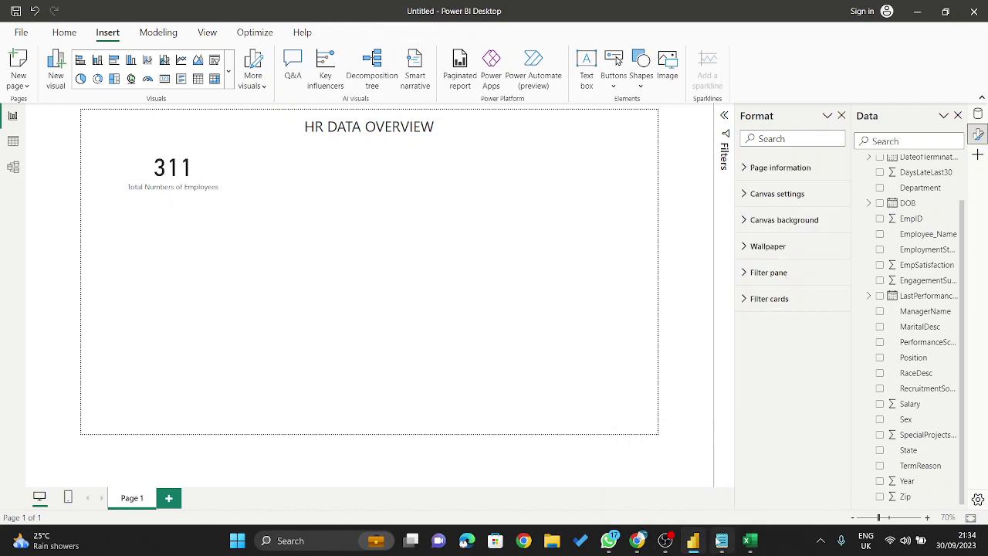
- Switch to the REQUIREMENT note and highlight "Employment Status Ratio" in the second HR Data Overview item
click(721, 540)
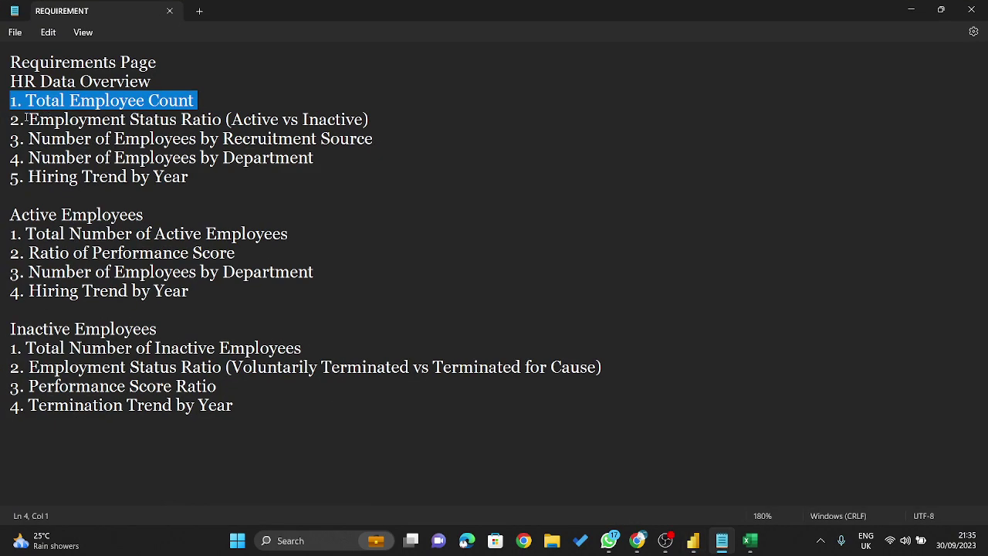
drag(26, 118, 234, 116)
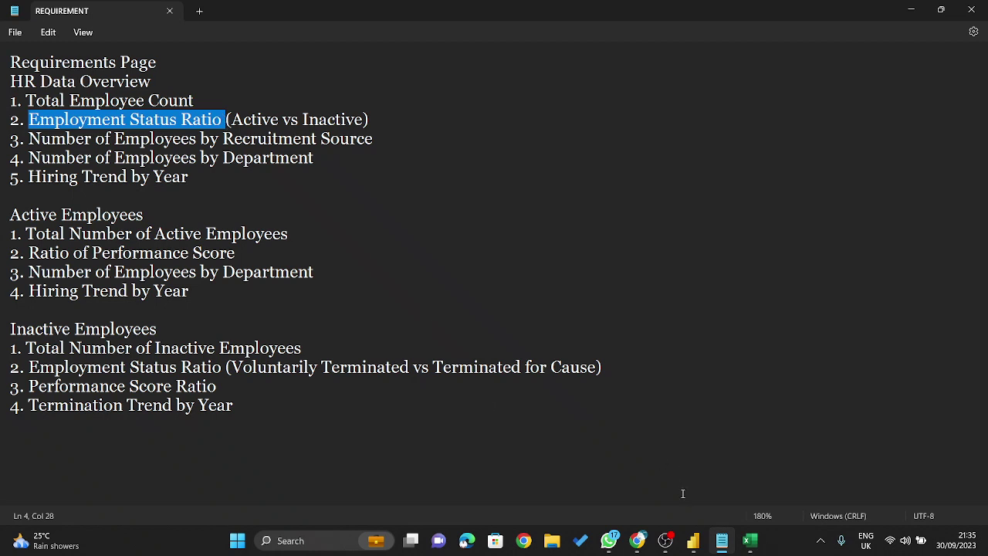
- Switch to Google Meet in Chrome, start an instant meeting and turn the camera off
click(638, 543)
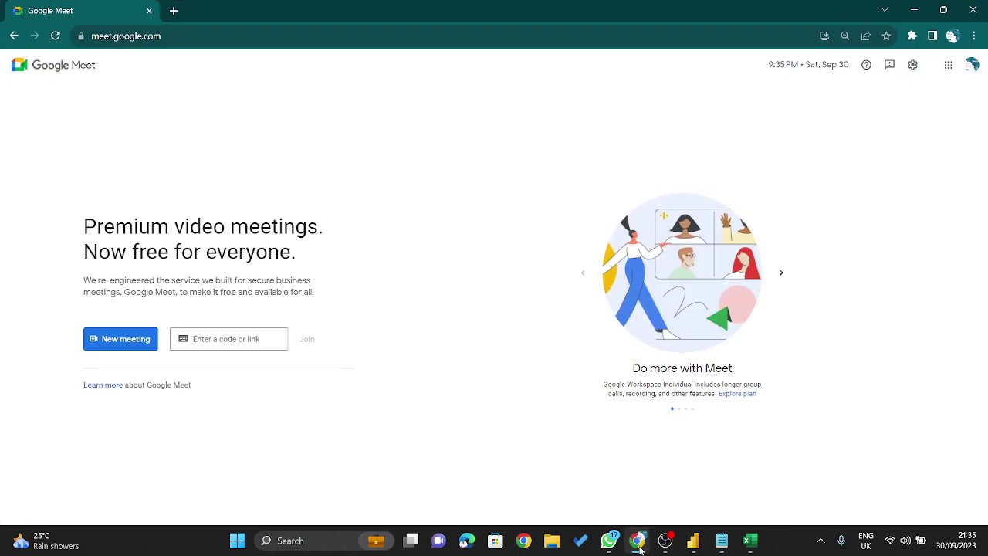
click(140, 343)
click(171, 358)
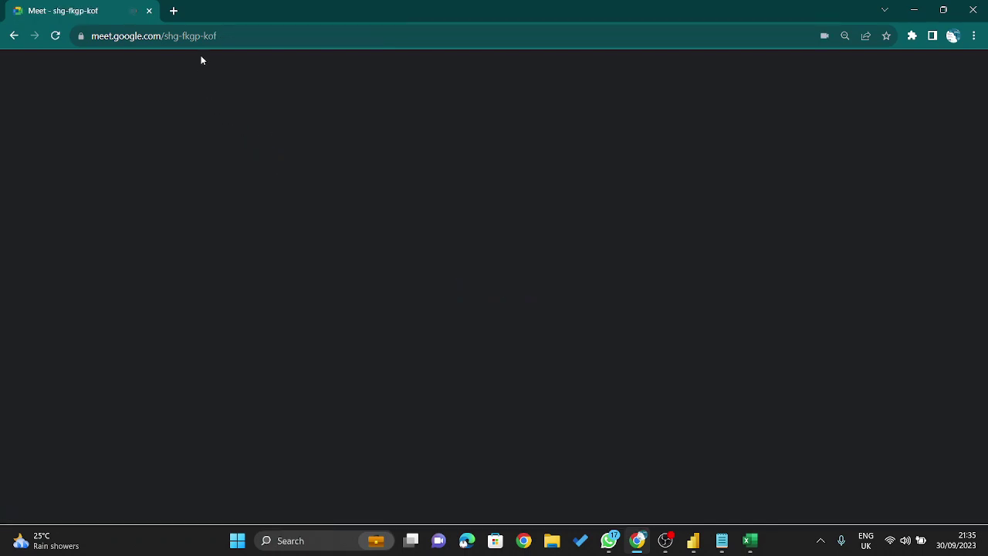
click(188, 36)
right_click(189, 38)
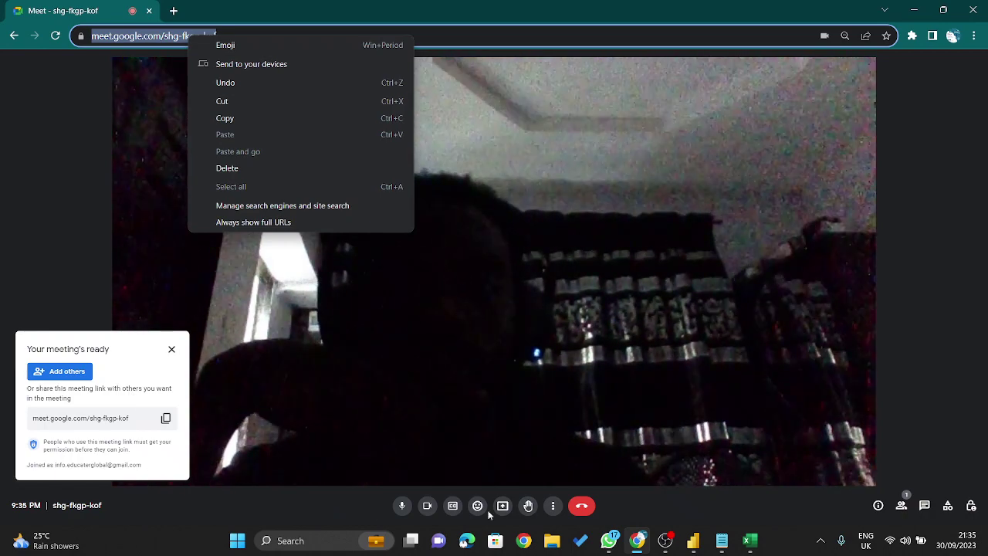
click(428, 506)
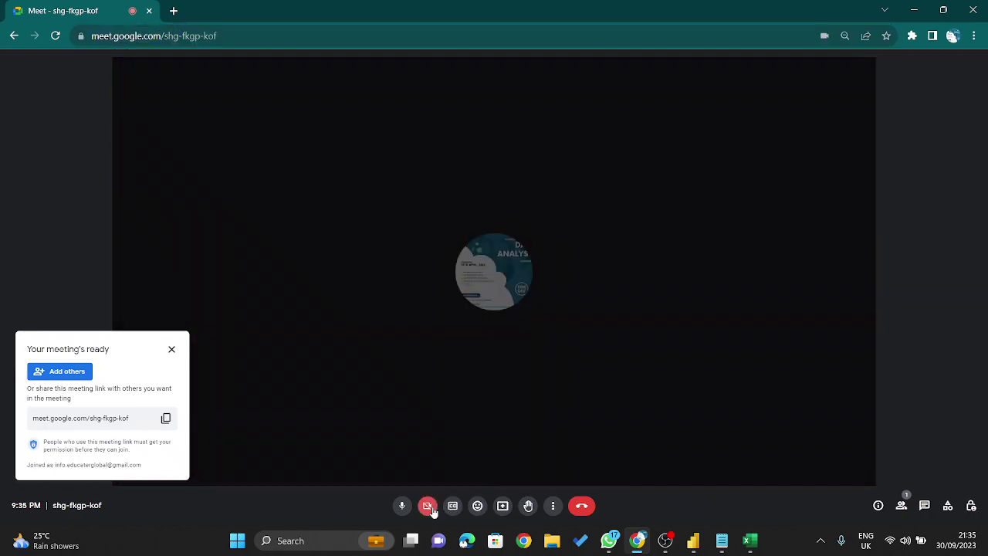
- Copy the meeting link and send it to the "30 Day Power Bi Mentorship" group in WhatsApp
click(166, 420)
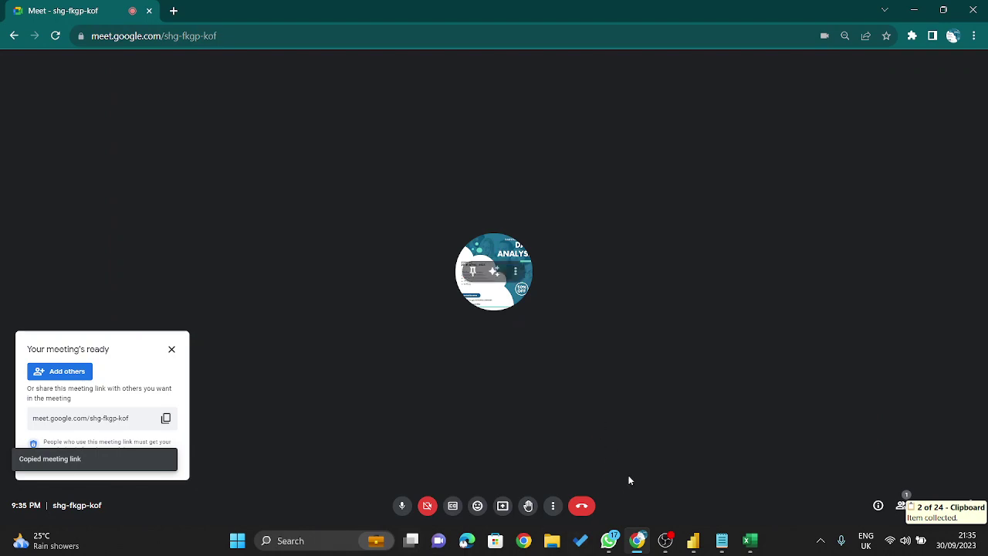
click(609, 542)
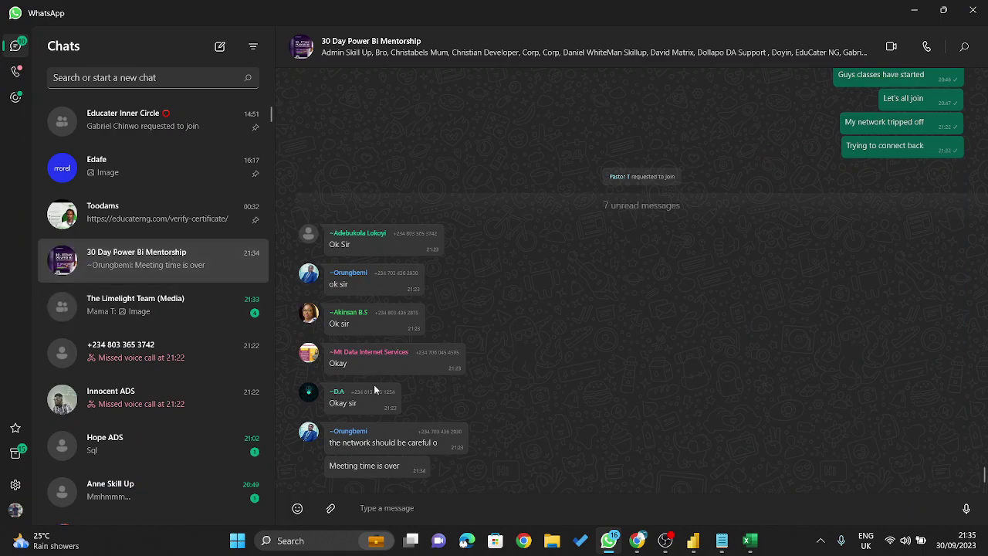
key(ctrl+v)
key(Return)
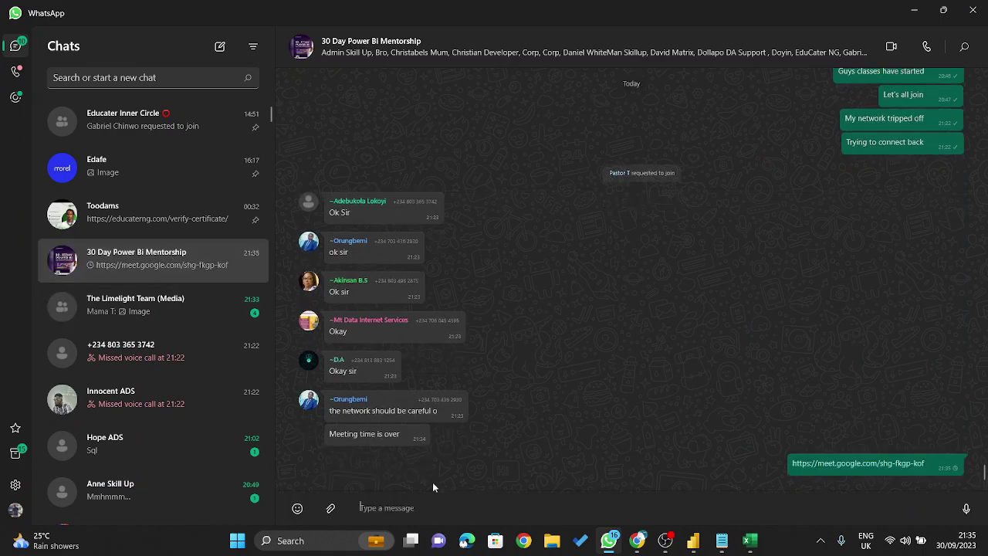
click(915, 10)
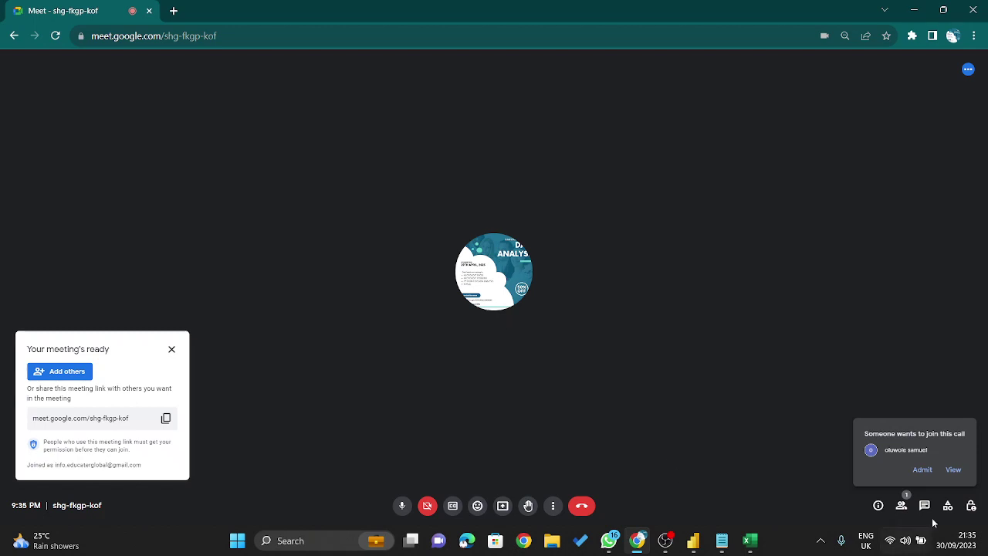
- Open the meeting's list of people and admit the first participant waiting to join
click(954, 470)
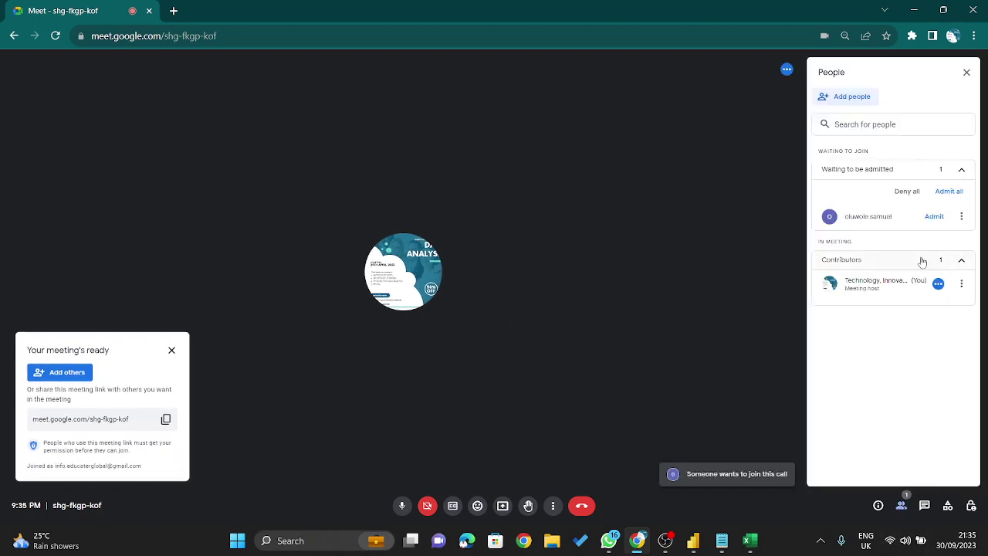
click(943, 191)
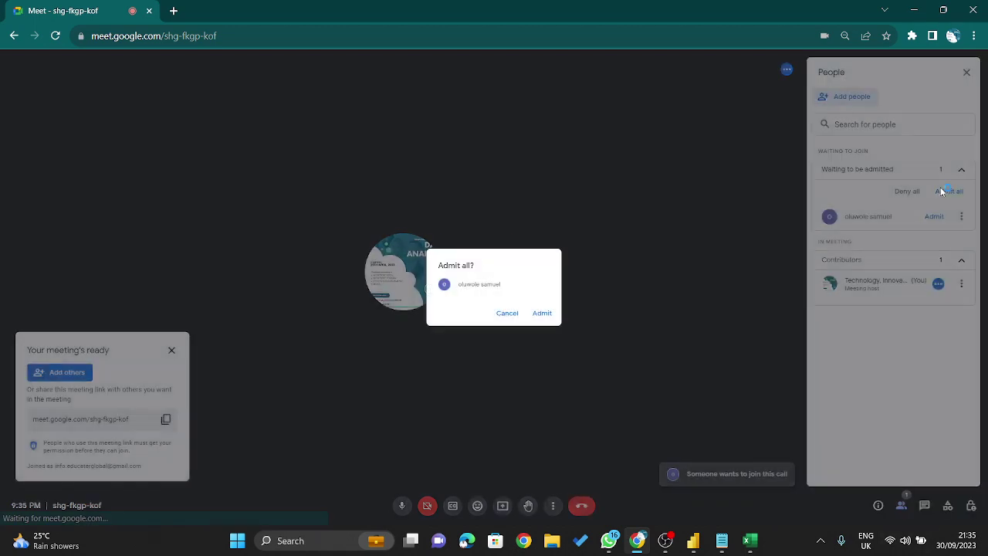
click(536, 313)
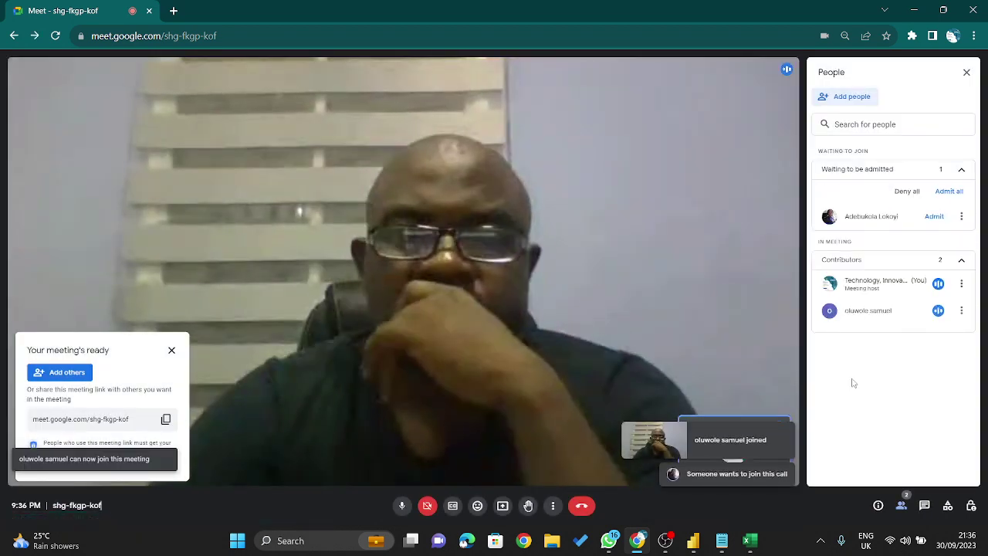
- Admit the further participants to the call as they request to join
click(949, 190)
click(551, 313)
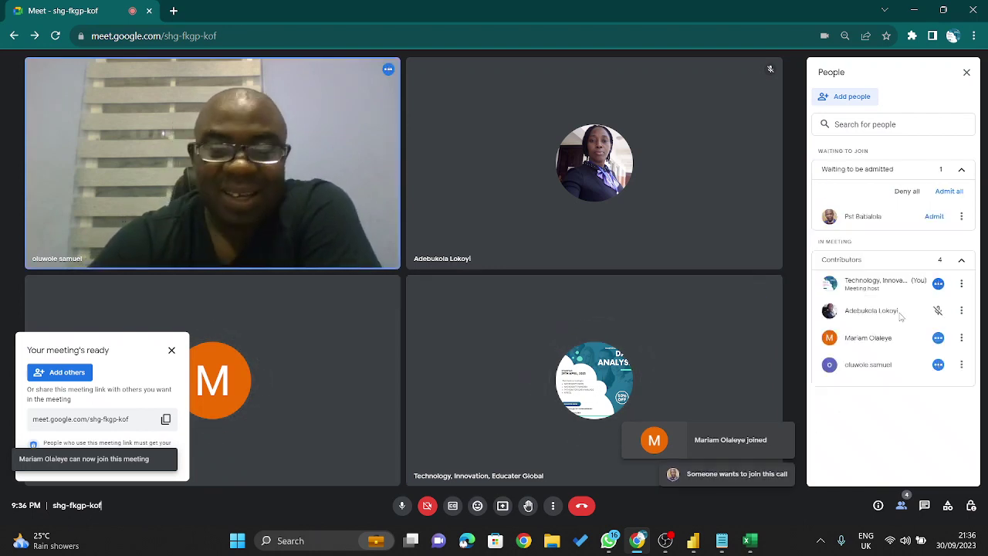
click(950, 198)
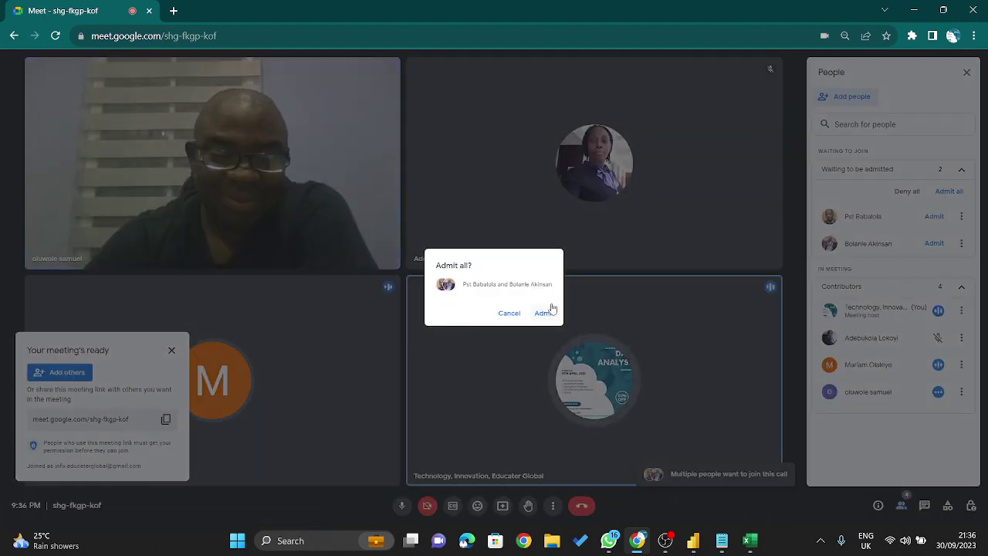
click(545, 312)
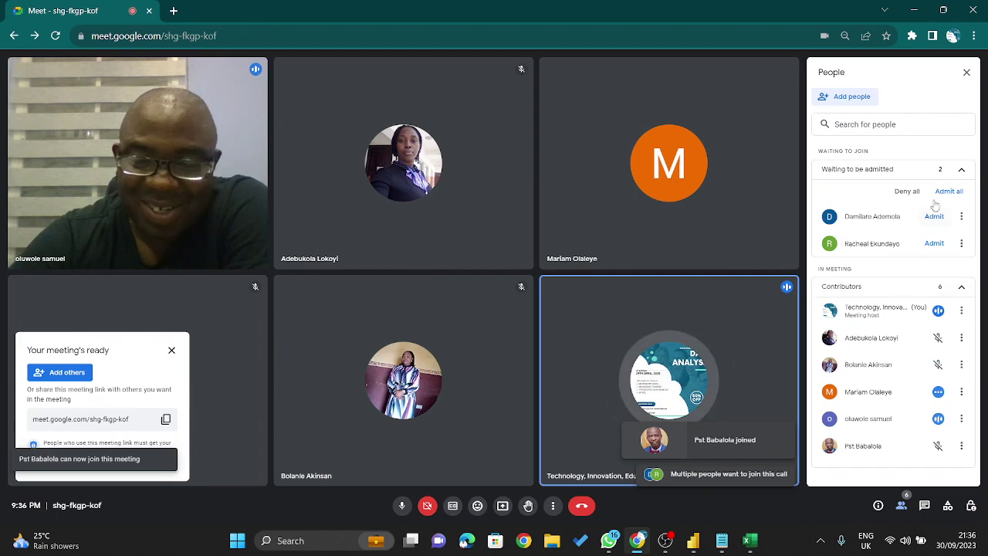
click(947, 192)
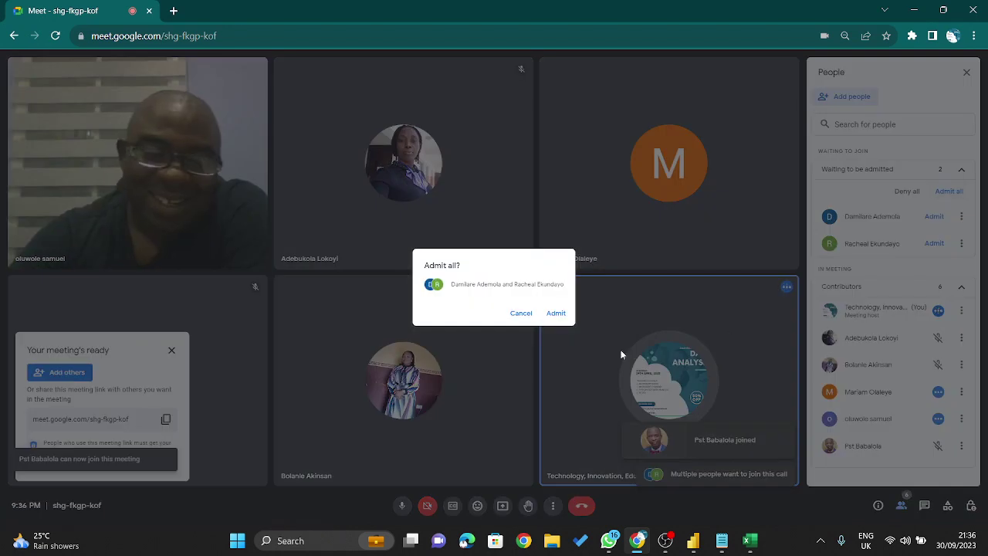
click(553, 312)
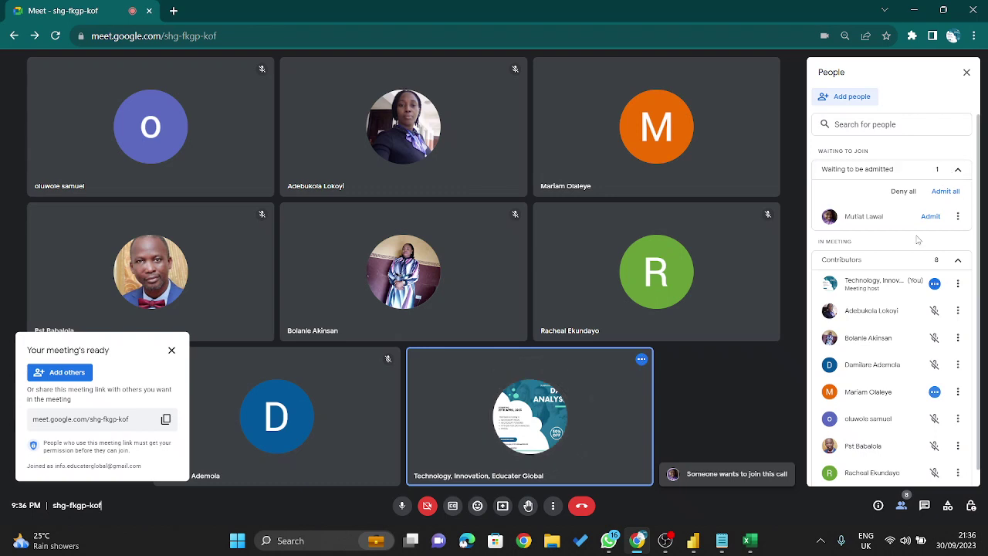
click(929, 217)
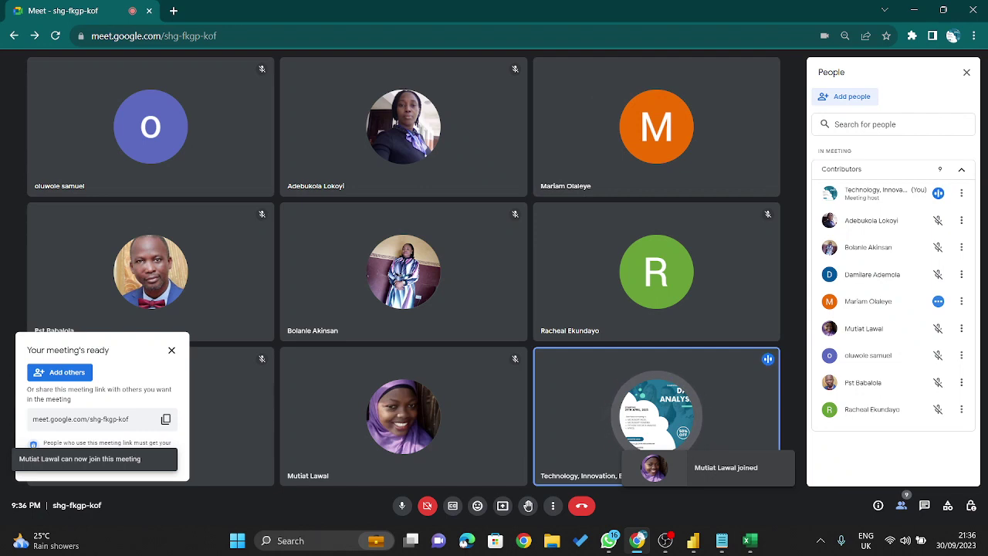
- Collapse the Contributors list and admit all three waiting participants together
click(957, 170)
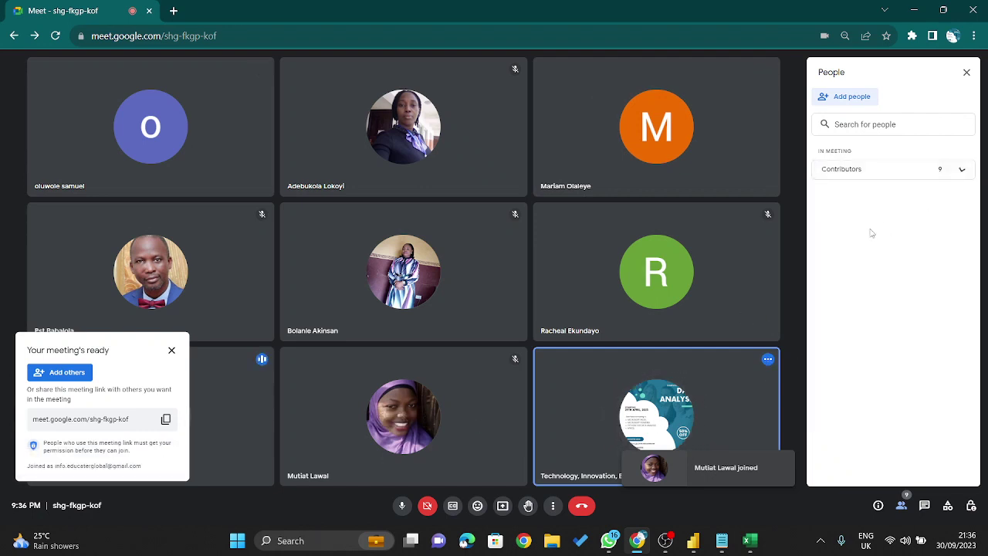
mouse_move(571, 367)
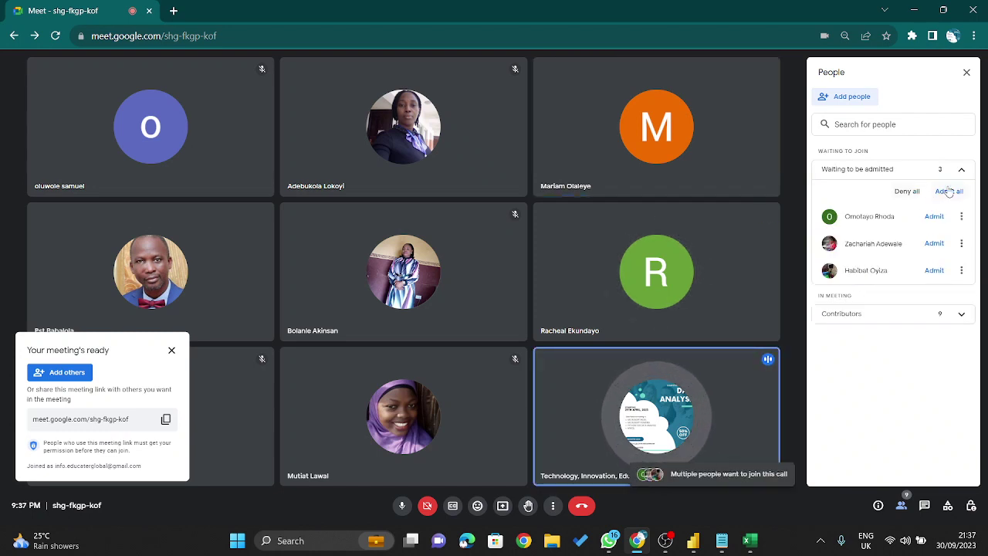
click(949, 191)
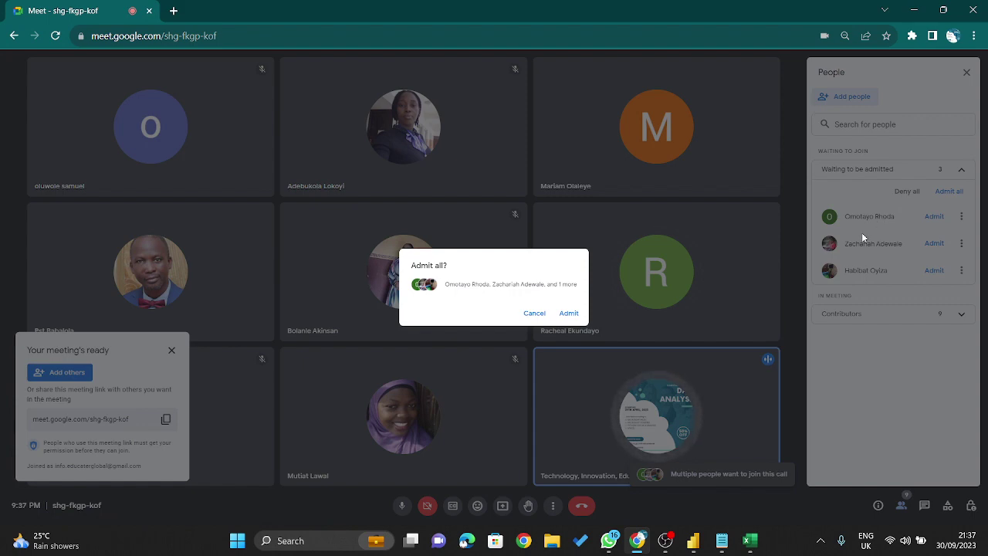
click(534, 314)
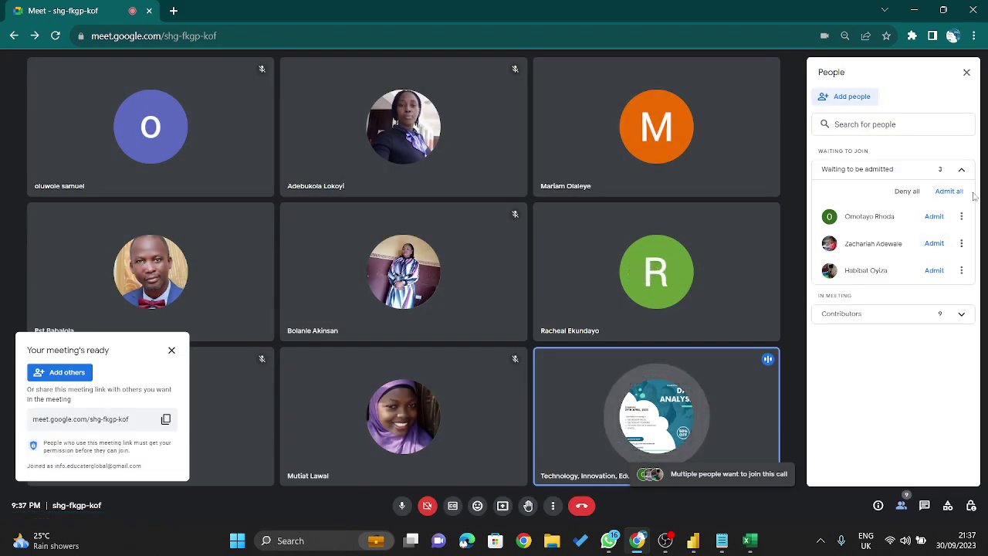
click(950, 191)
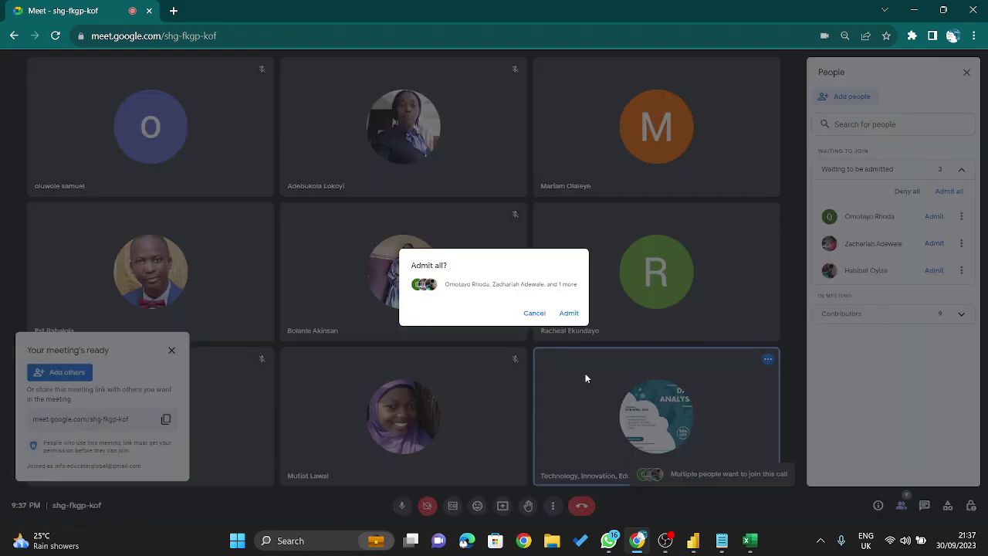
click(569, 312)
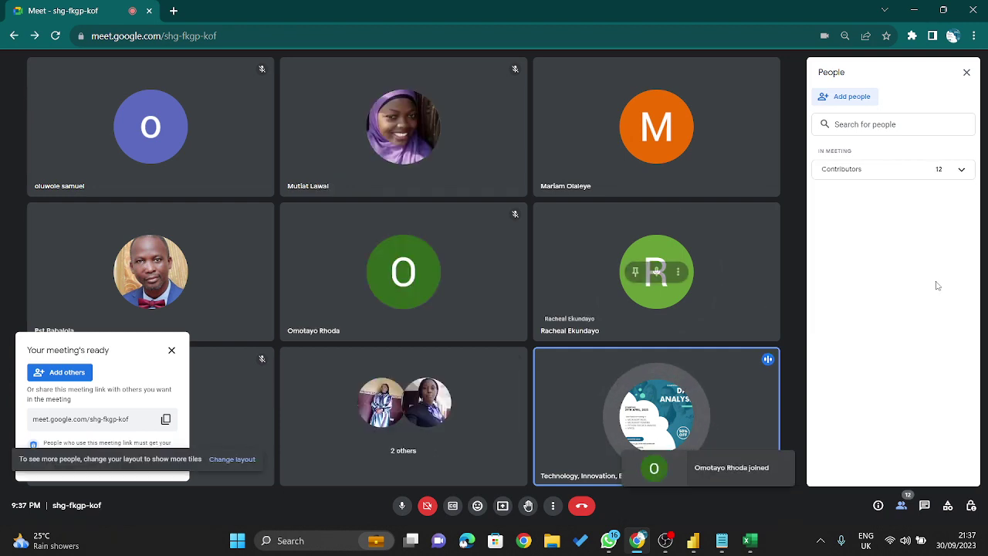
- Review the expanded Contributors list, collapse it and dismiss the "Your meeting's ready" notice
click(941, 171)
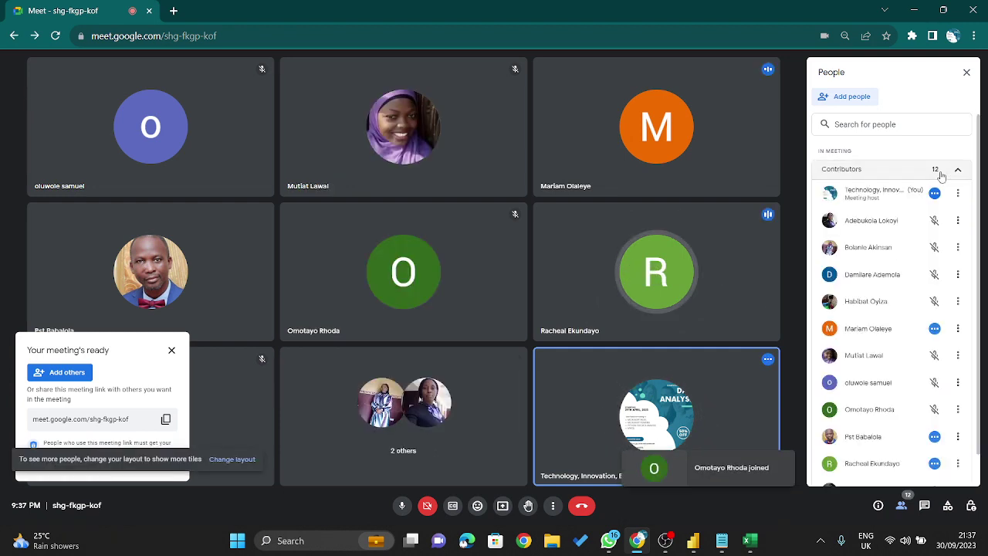
click(941, 172)
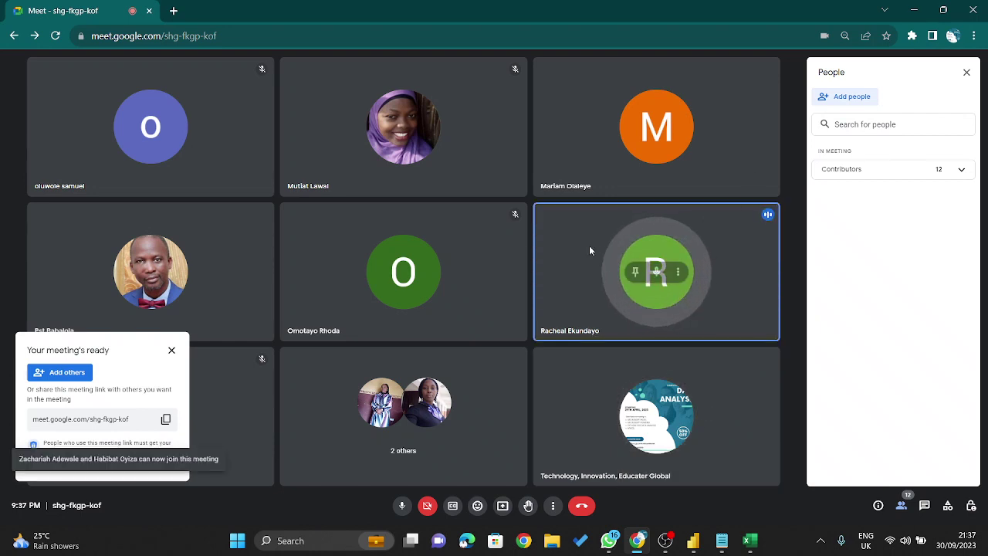
click(165, 353)
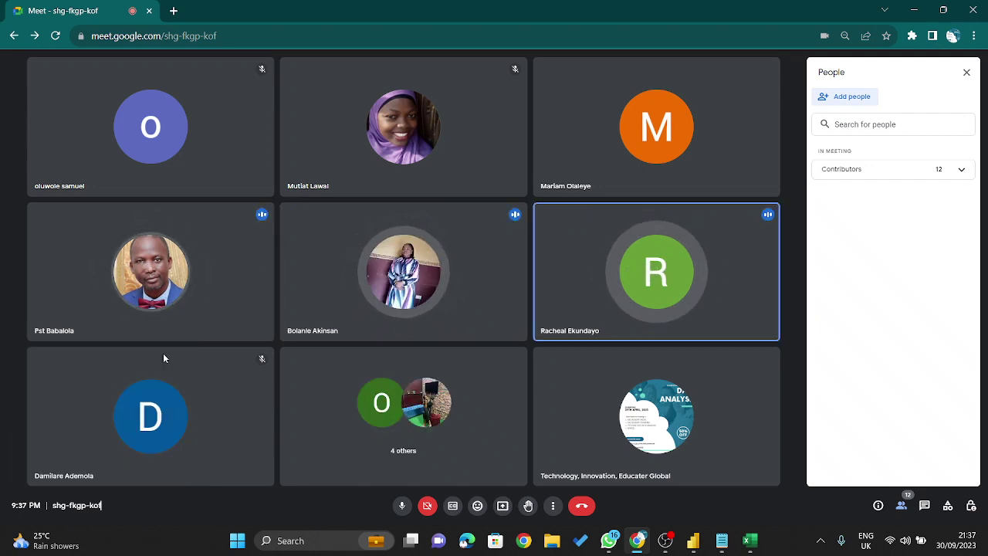
- Check the Power BI report page, then return to the Google Meet call and share the entire screen
click(923, 6)
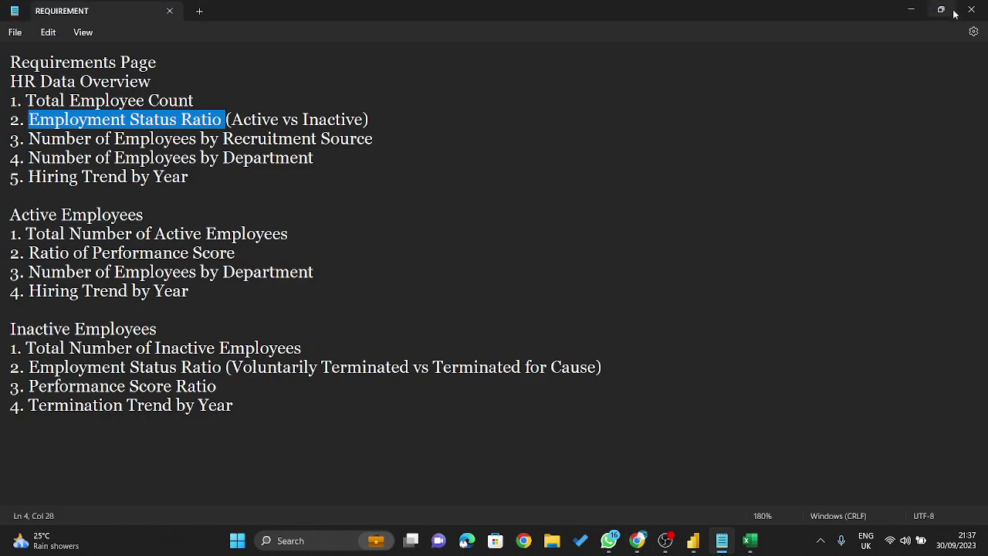
click(693, 544)
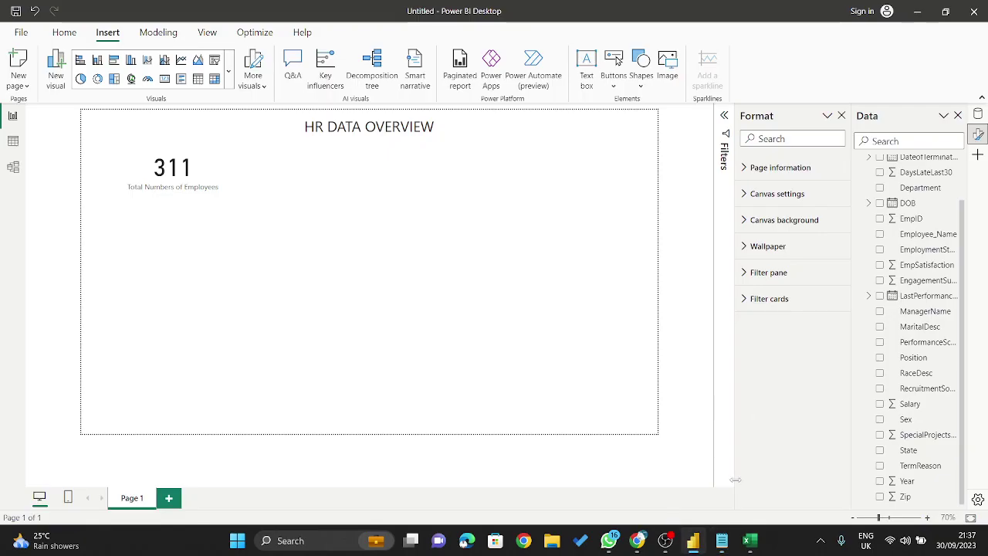
click(637, 541)
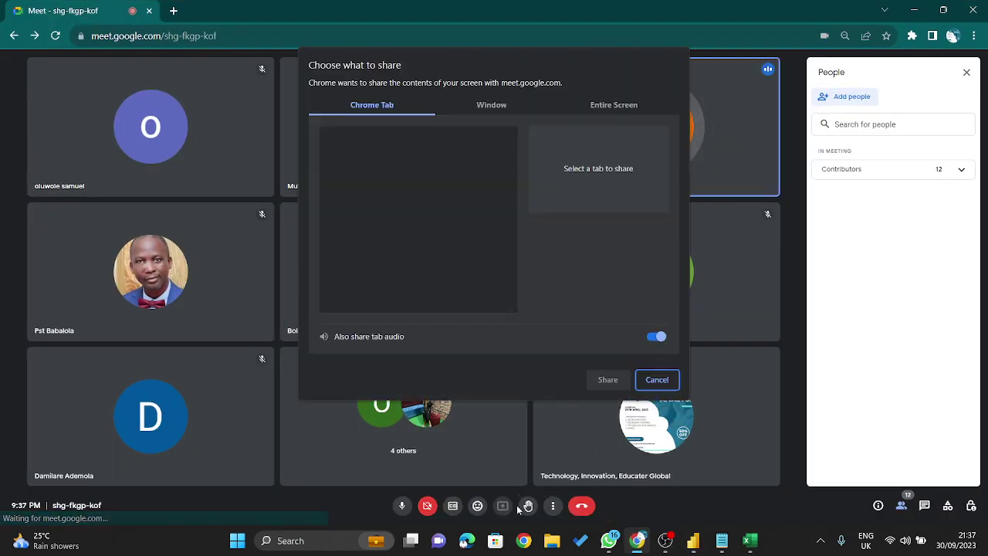
click(609, 108)
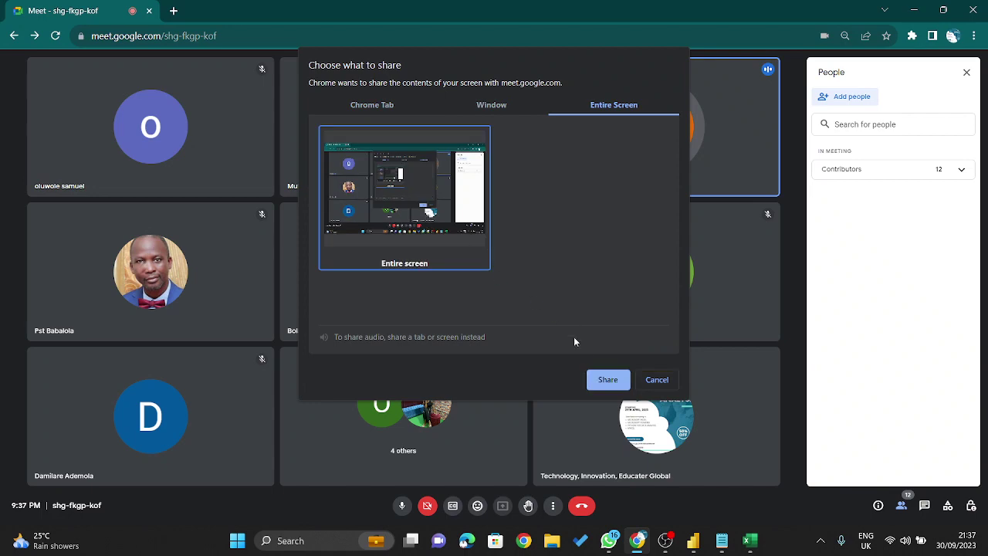
click(603, 382)
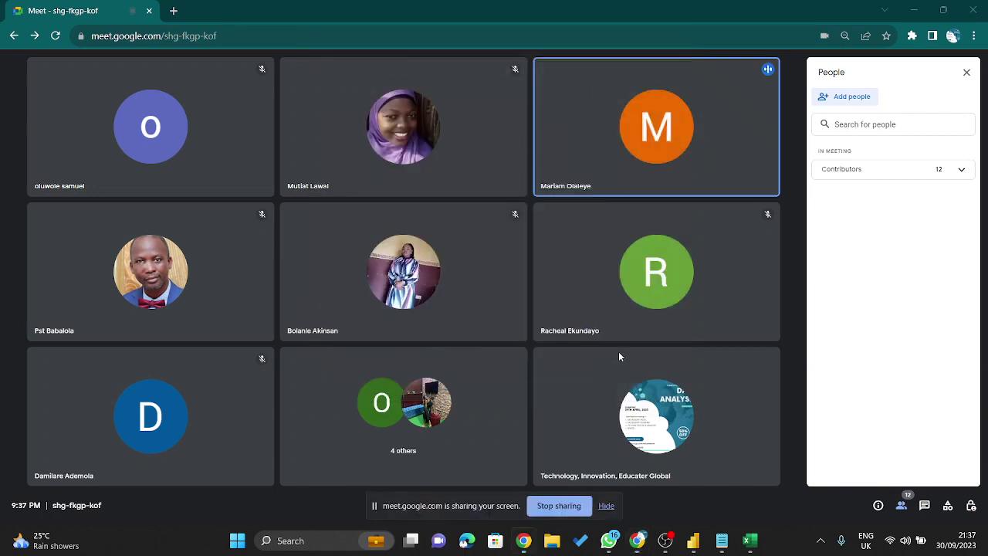
- Check the Power BI report page, admit the waiting participant in the Google Meet call, and return to Power BI Desktop
click(914, 10)
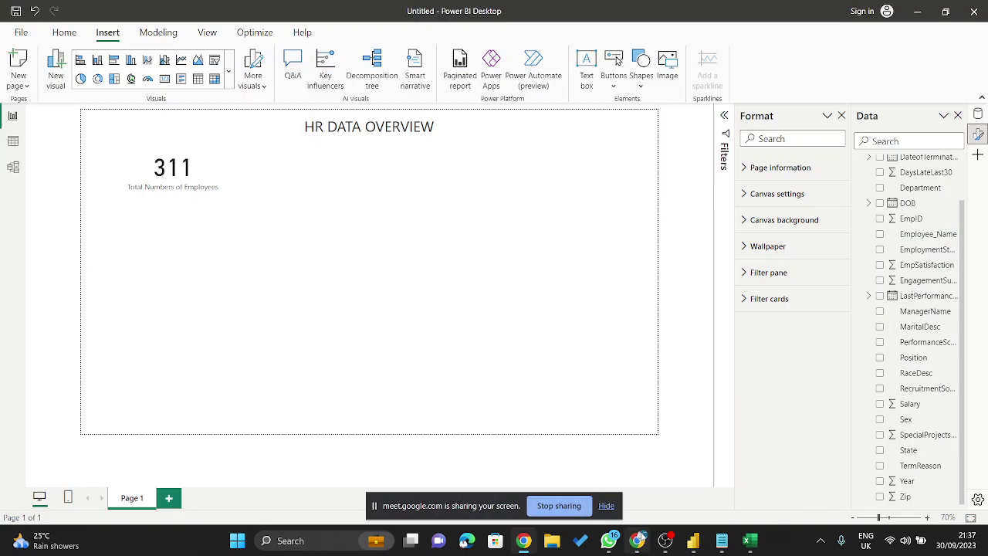
click(638, 540)
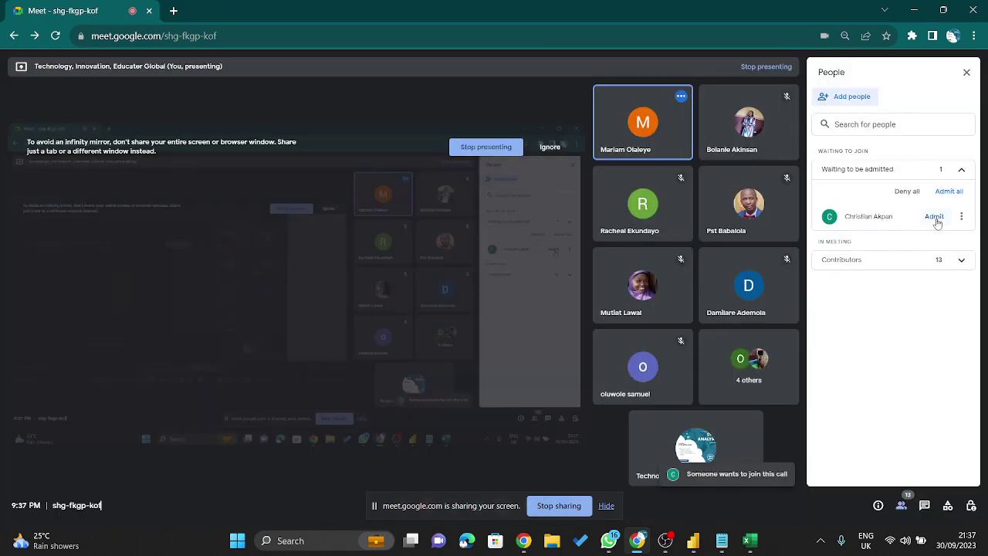
click(934, 217)
click(913, 11)
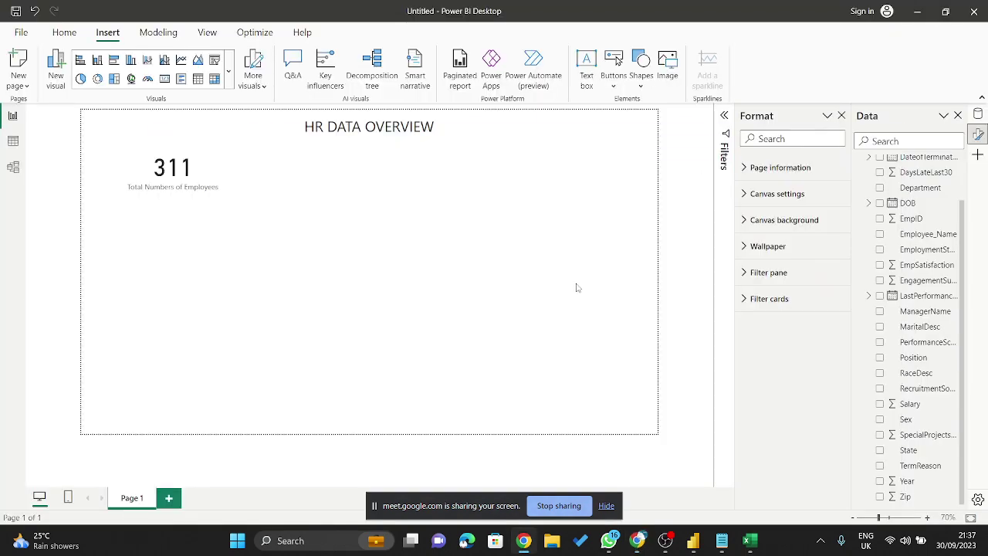
- Move the employee count card down toward the middle of the page and select its category label
click(198, 164)
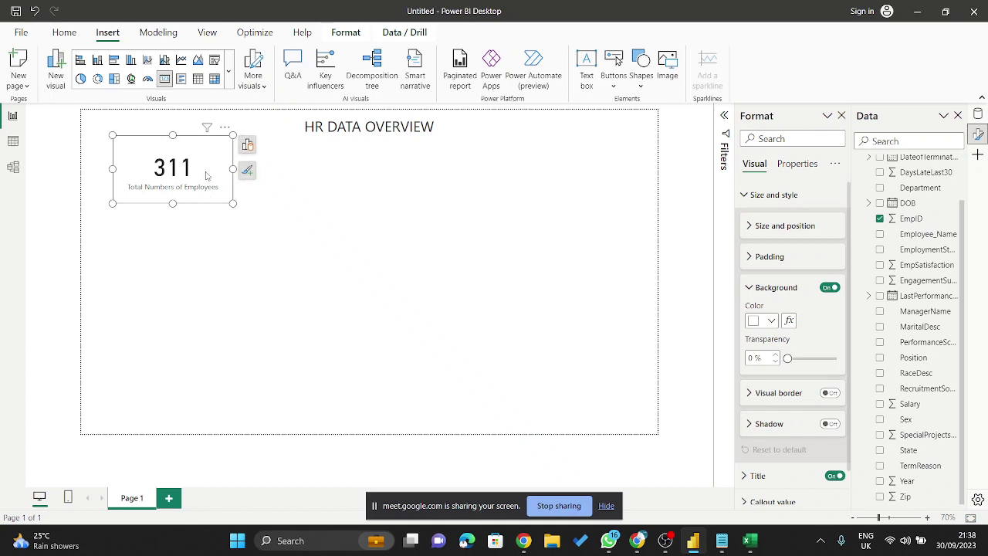
drag(213, 183, 267, 247)
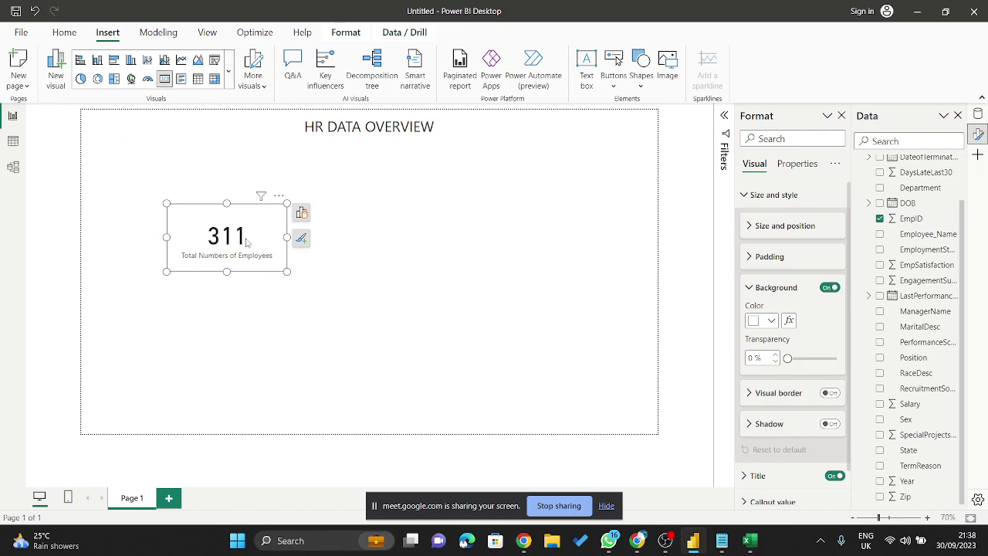
click(233, 257)
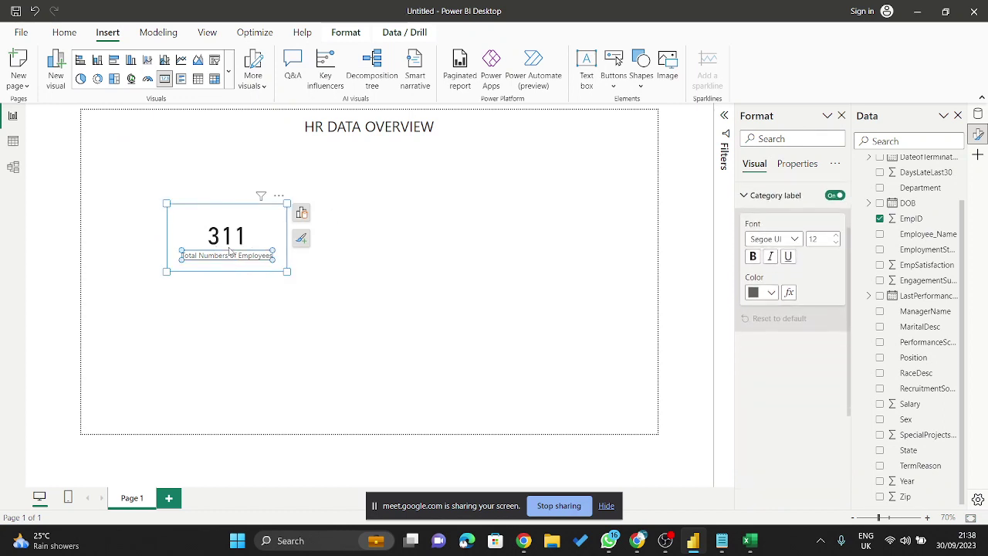
click(226, 236)
click(232, 257)
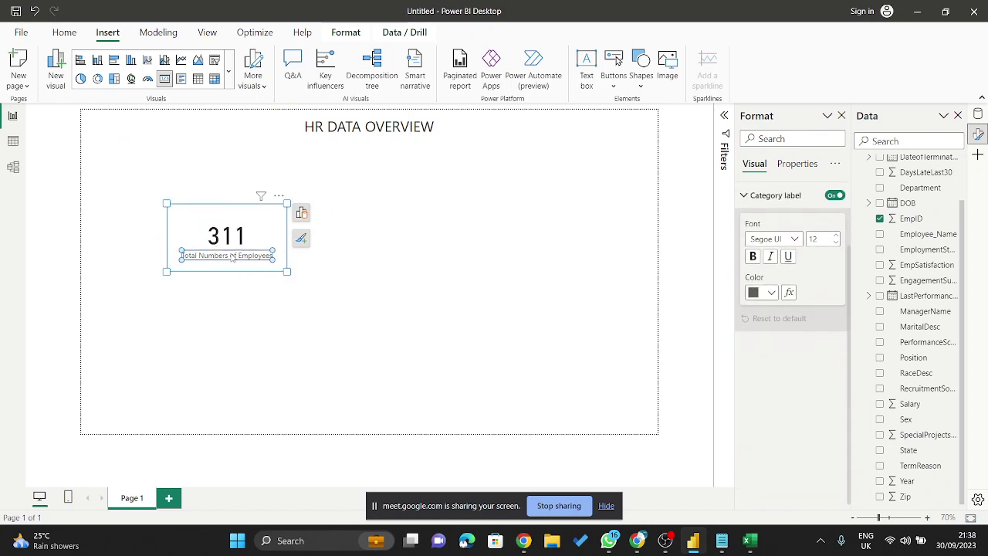
drag(231, 265, 242, 259)
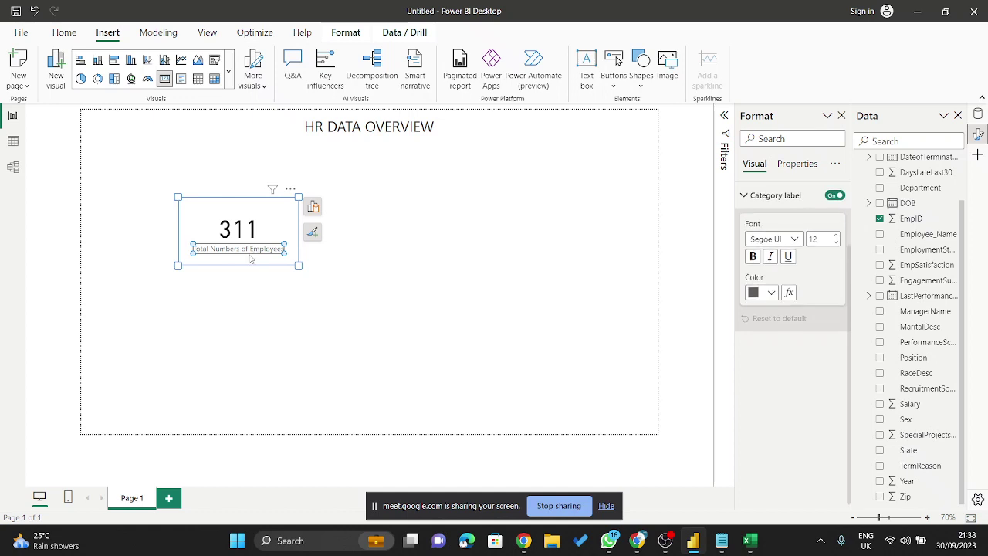
click(277, 225)
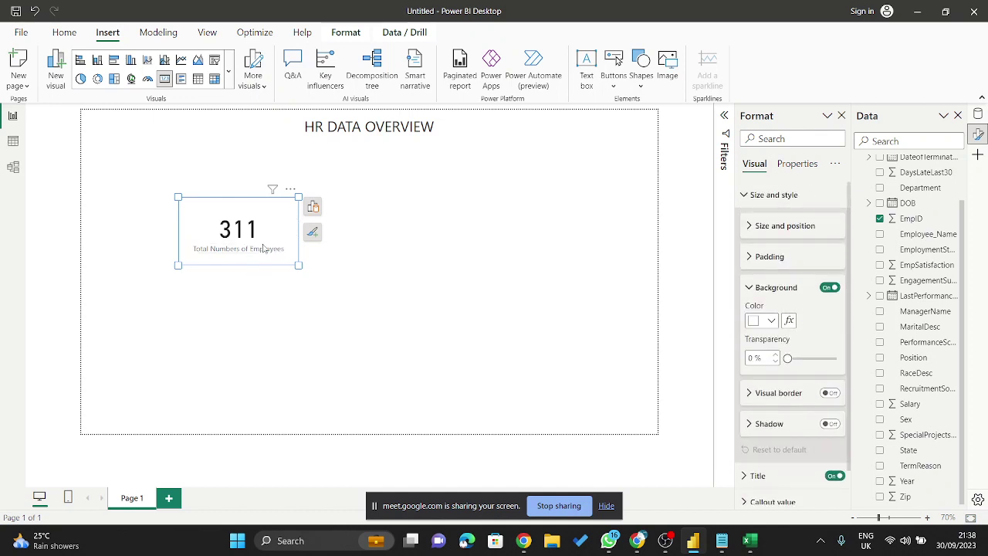
click(263, 249)
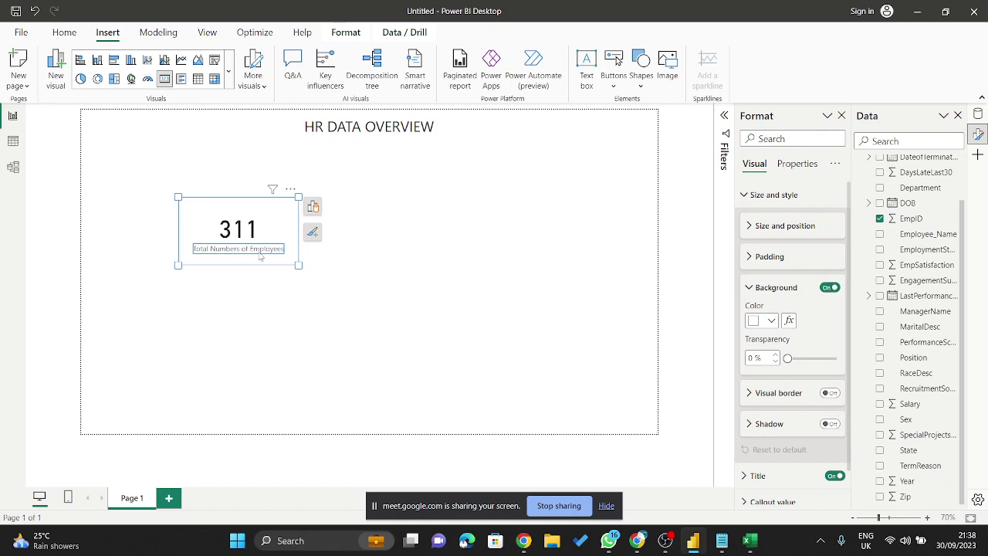
- Rename the employee count card's field to "TOTAL EMPLOYEES"
click(312, 206)
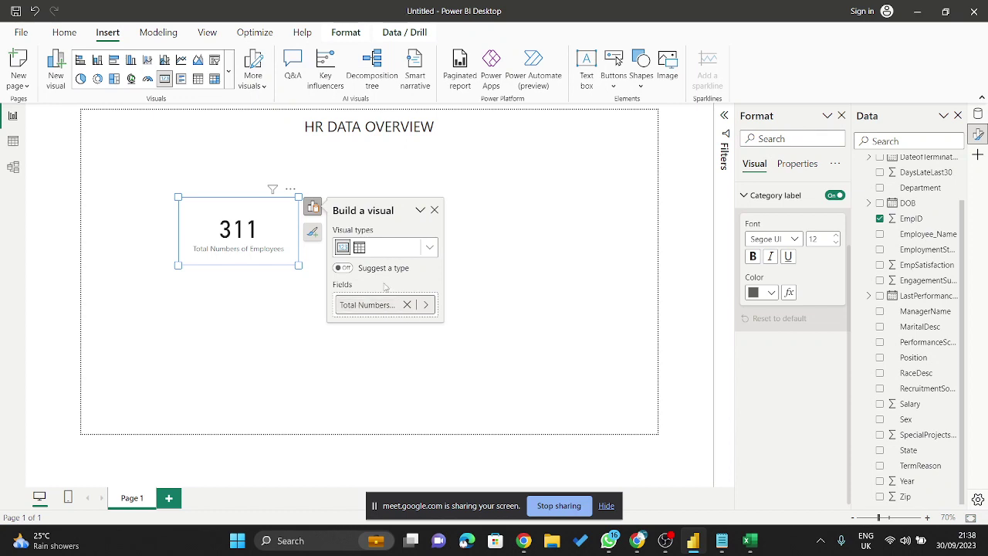
click(312, 207)
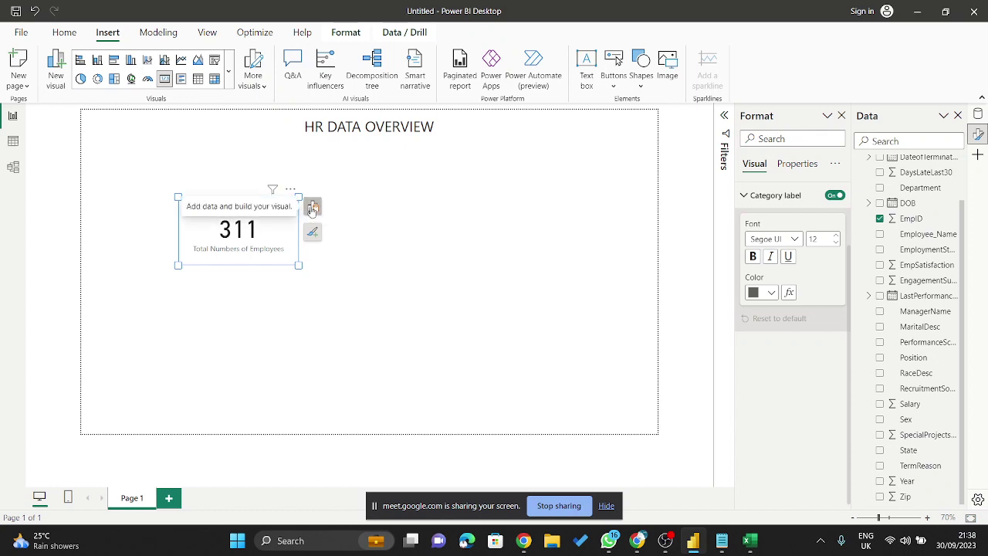
click(313, 209)
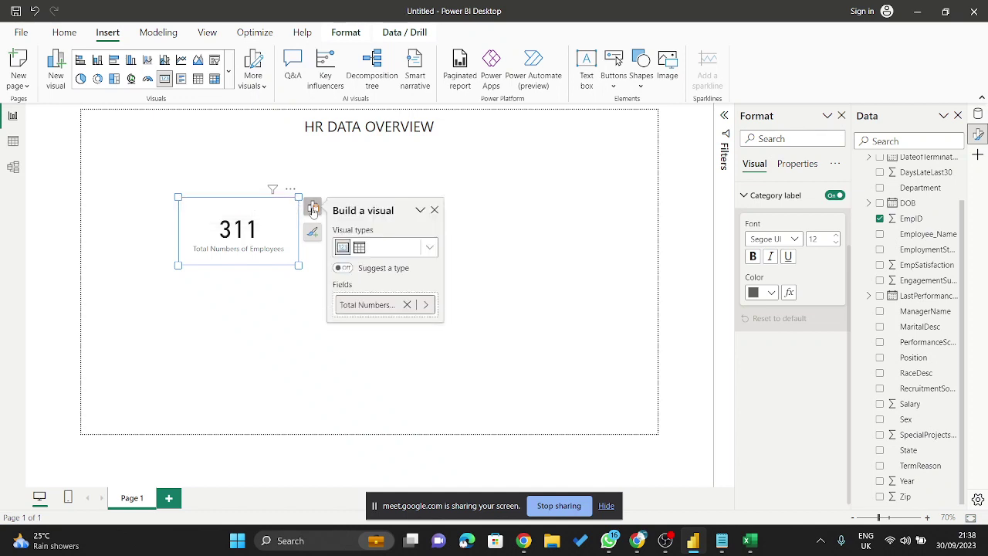
double_click(369, 305)
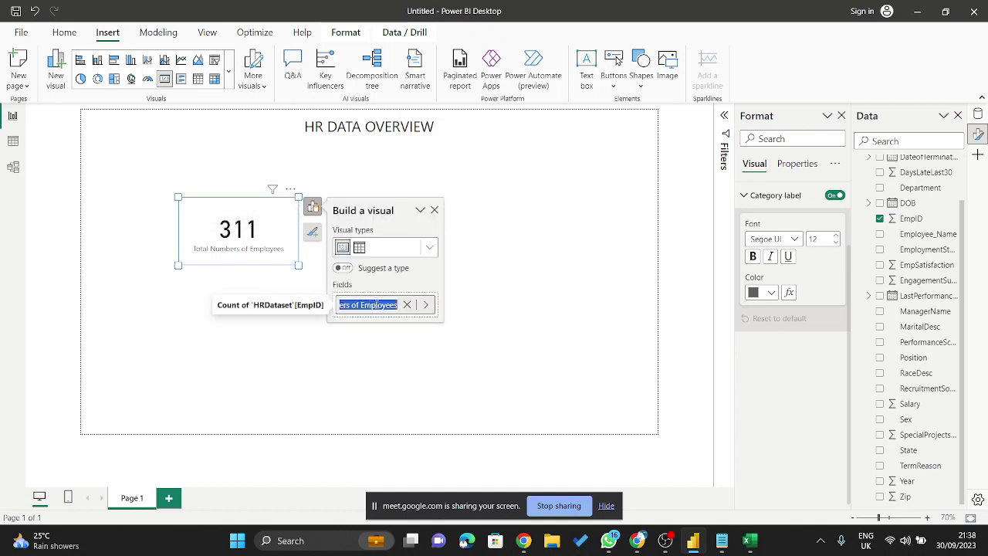
key(BackSpace)
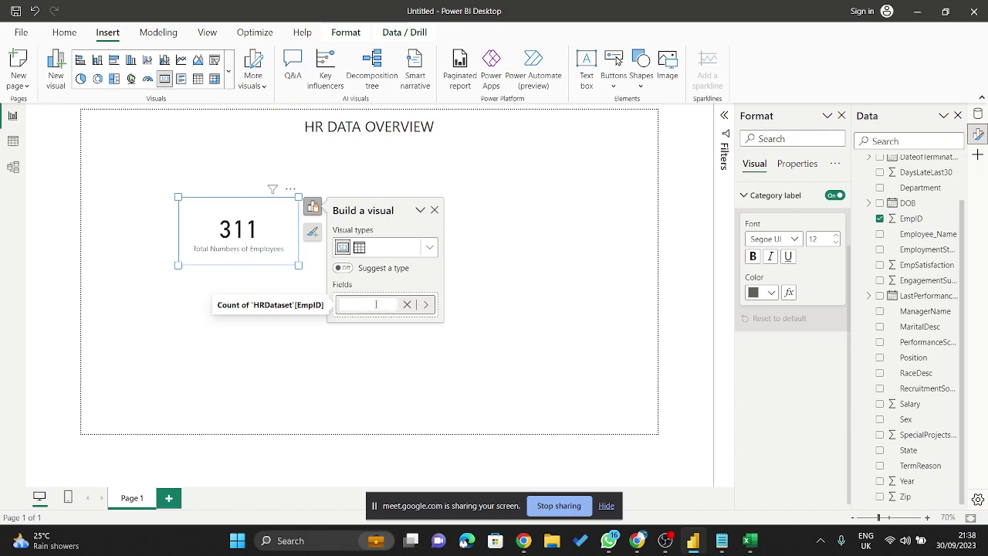
text(tot)
key(BackSpace)
key(BackSpace)
key(BackSpace)
text(tot)
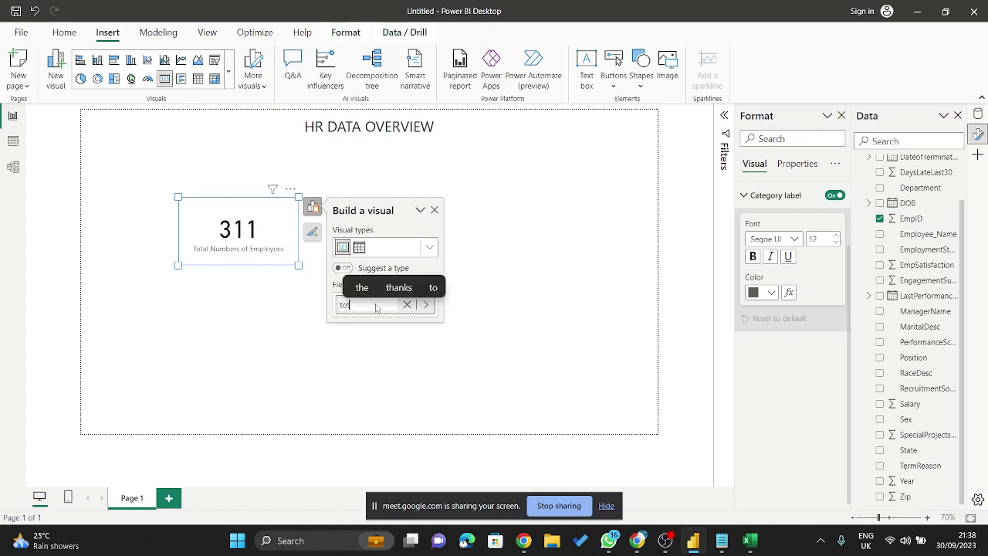
key(BackSpace)
key(BackSpace)
key(BackSpace)
text(TOTA)
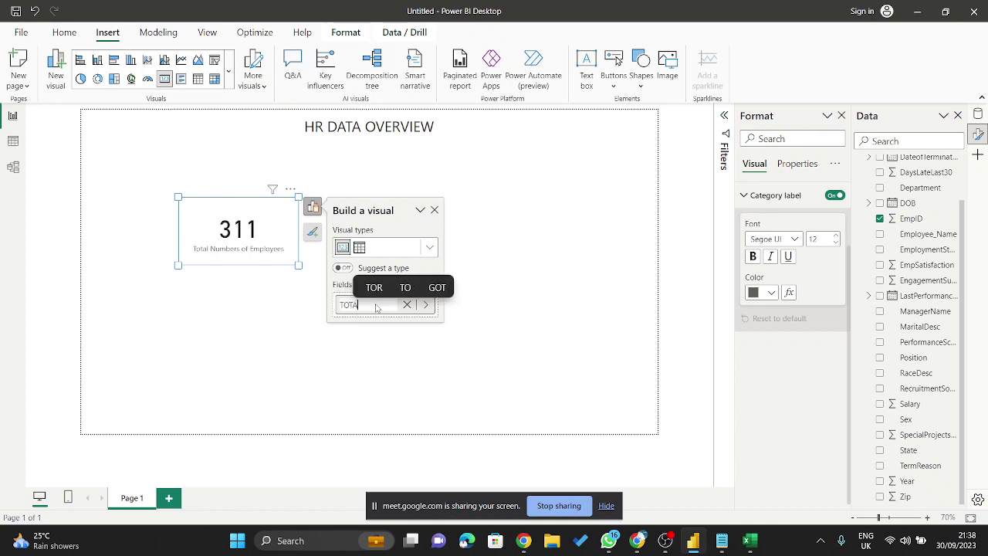
text(L EMPLOYEES)
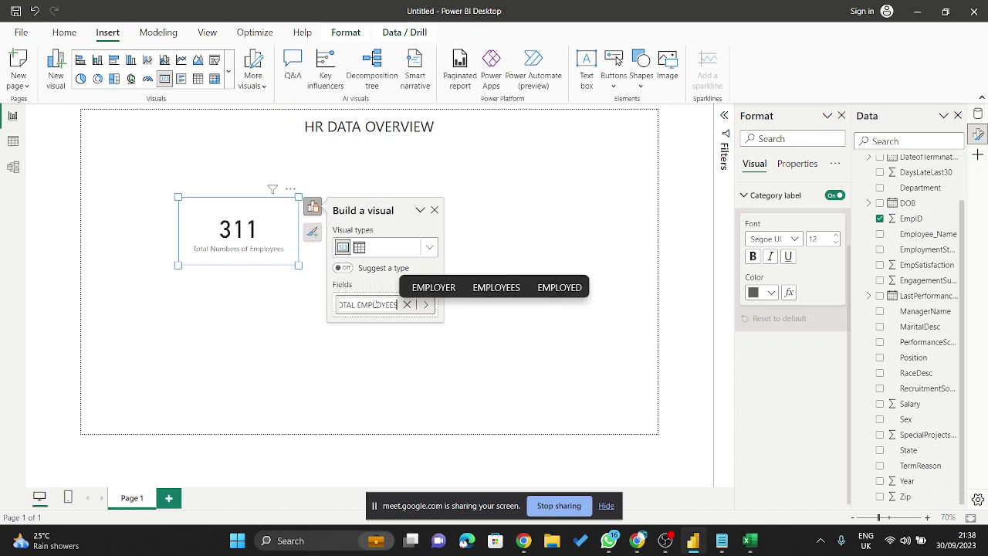
key(Return)
click(280, 269)
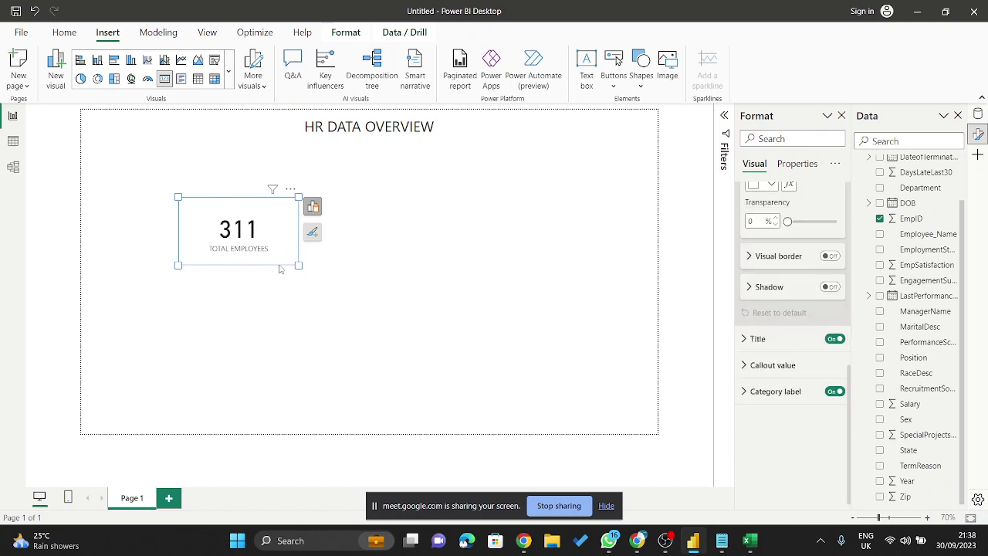
click(379, 269)
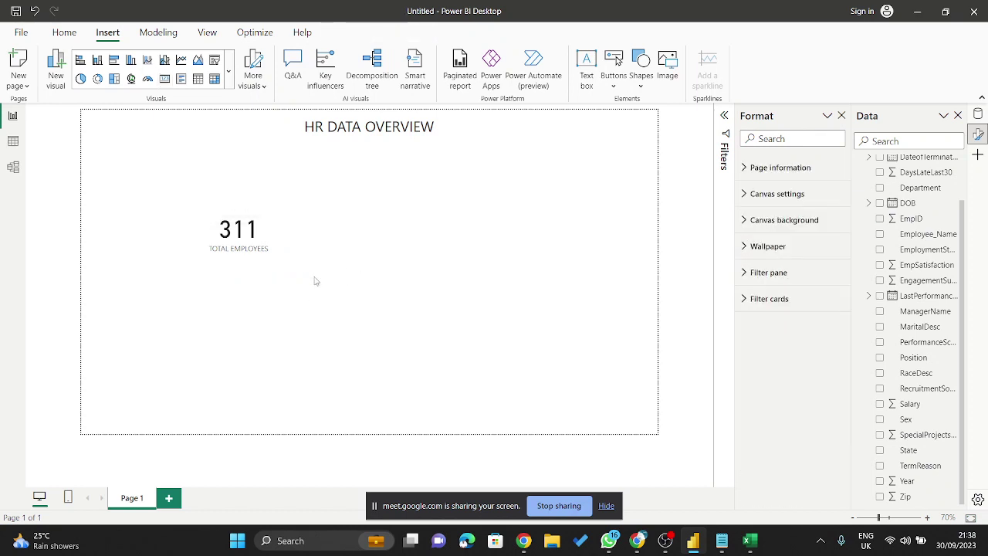
- Rename the employee count card's field to "# EMPLOYEES", using the US English keyboard layout for the # symbol
click(259, 243)
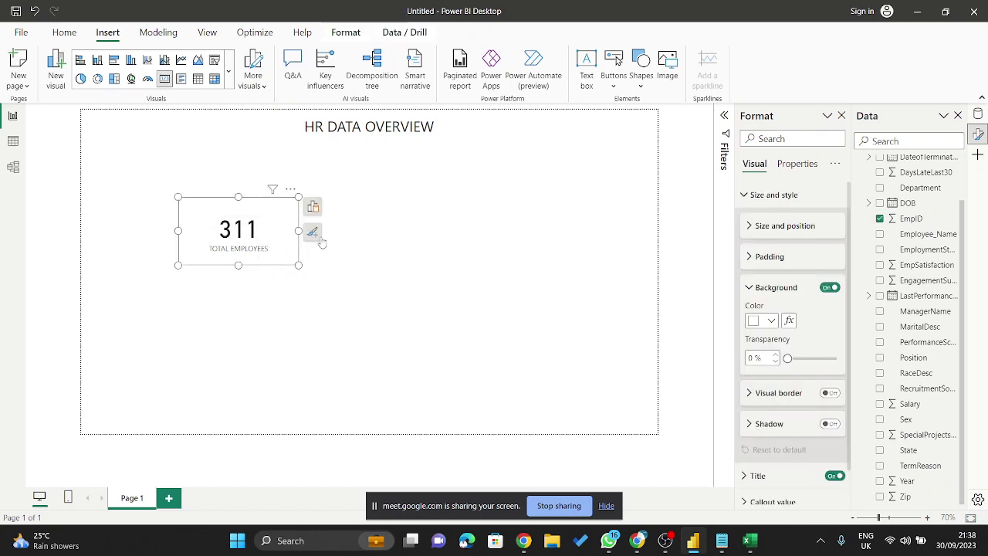
click(312, 207)
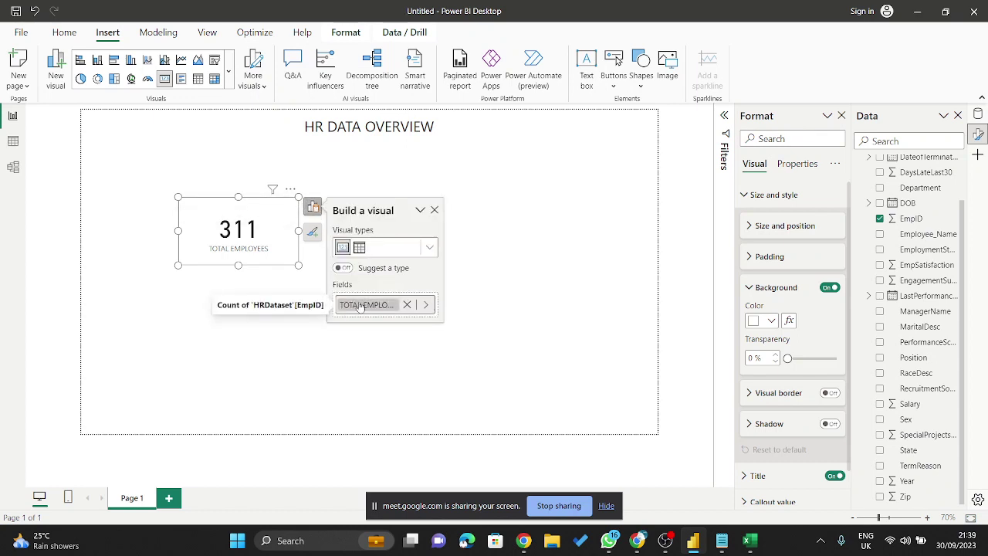
double_click(359, 304)
key(Home)
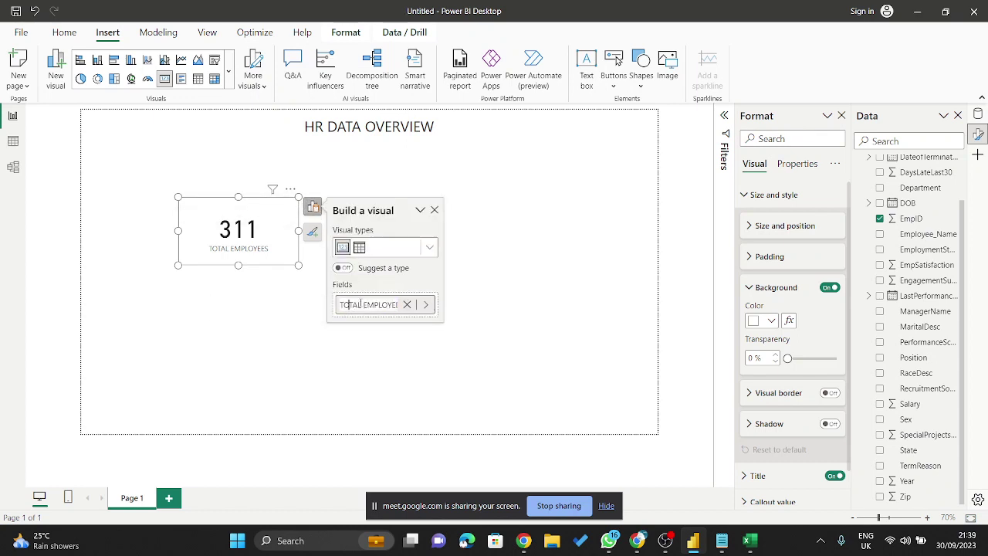
key(BackSpace)
key(BackSpace)
key(BackSpace)
key(BackSpace)
key(BackSpace)
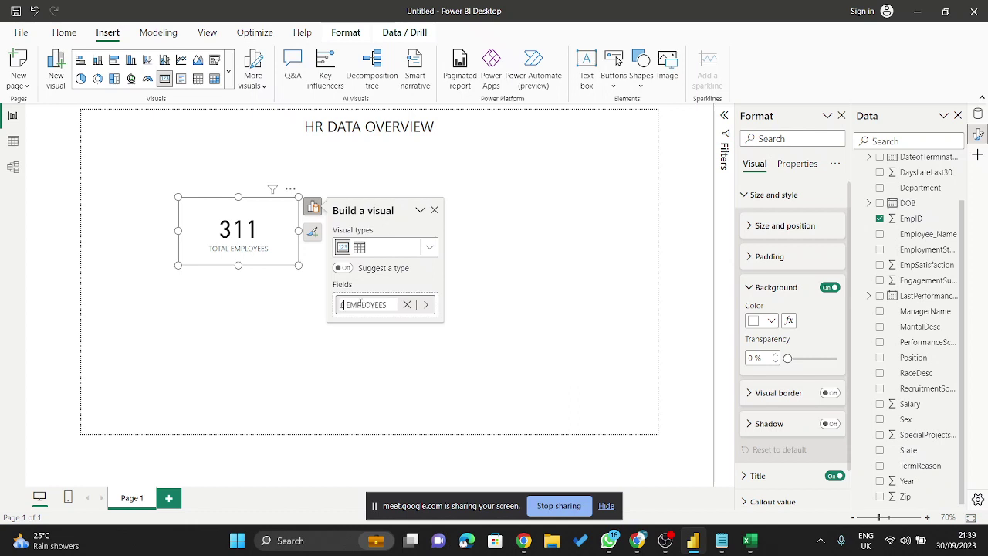
key(Delete)
click(869, 541)
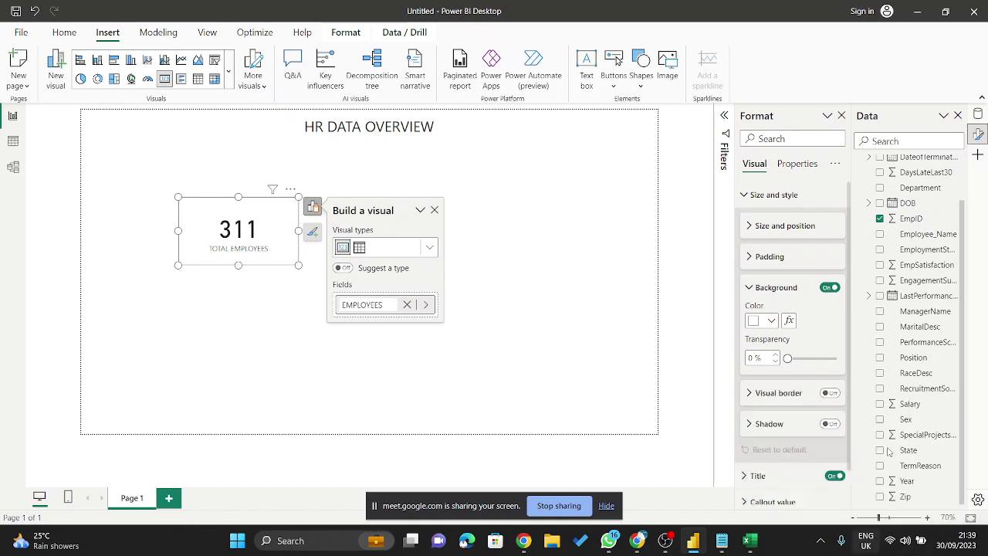
click(853, 395)
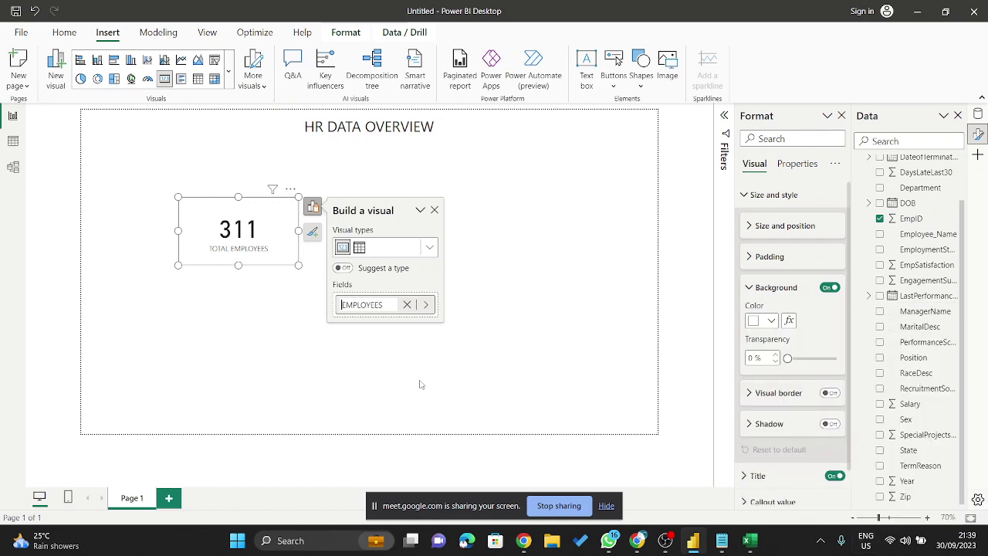
text(#)
key(Return)
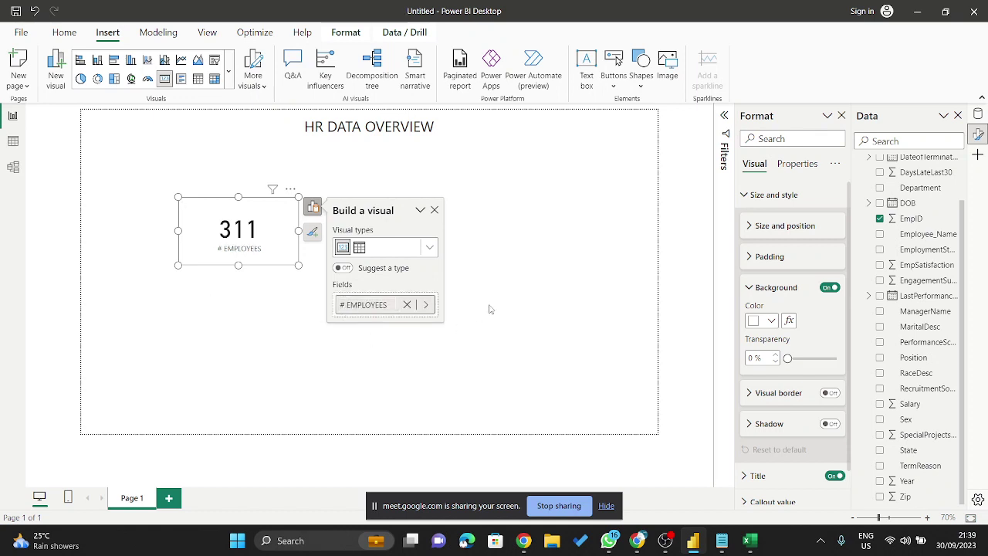
click(316, 251)
click(290, 258)
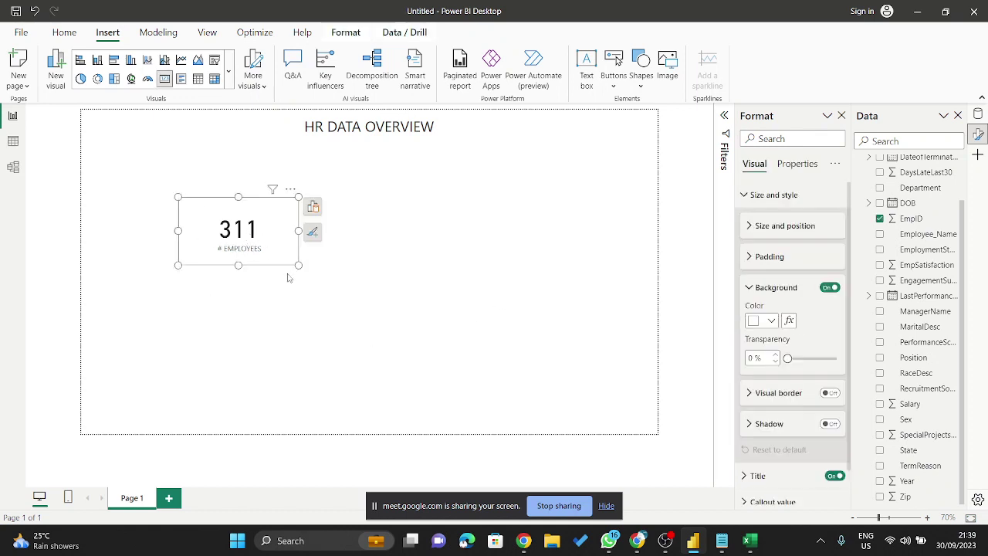
- Rename the card's field to "TOTAL NUMBERS OF EMPLOYEES" and place the card in the report page's upper-left corner
drag(265, 248, 236, 203)
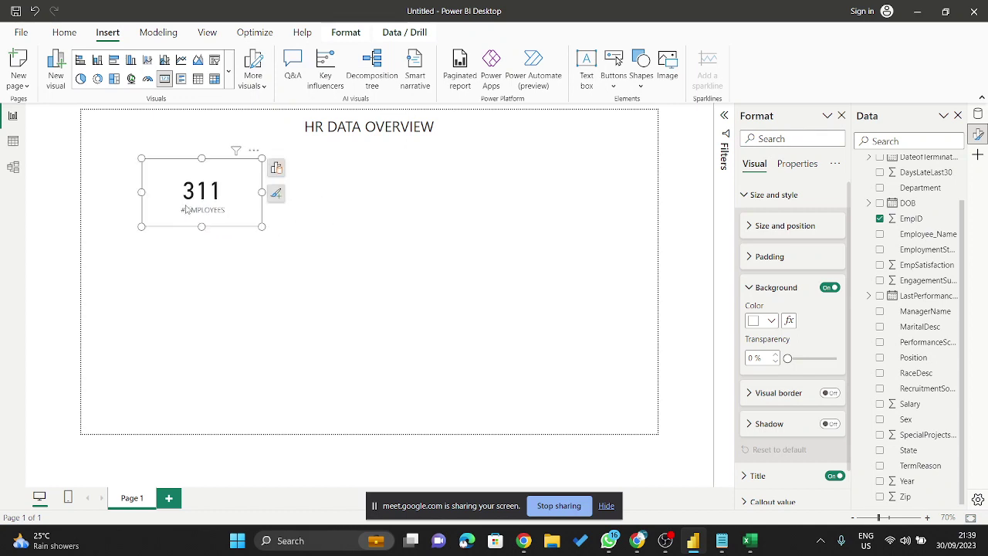
click(276, 168)
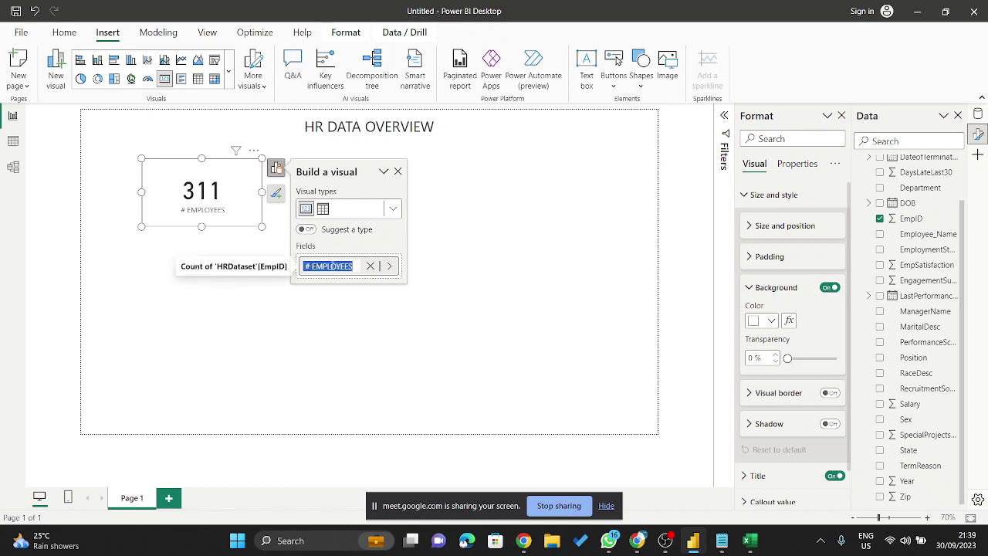
double_click(332, 268)
text(TOTAL)
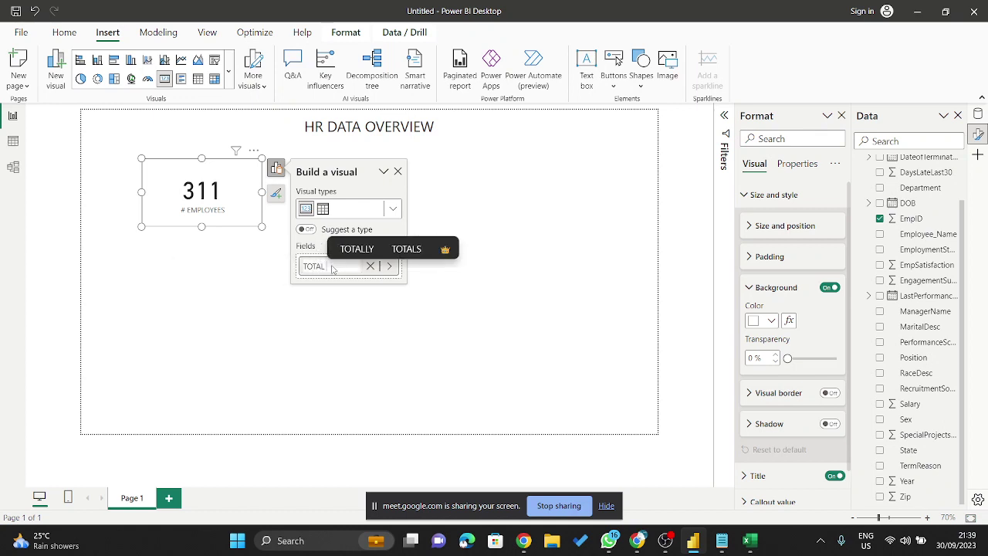
text( NUMBERS OF)
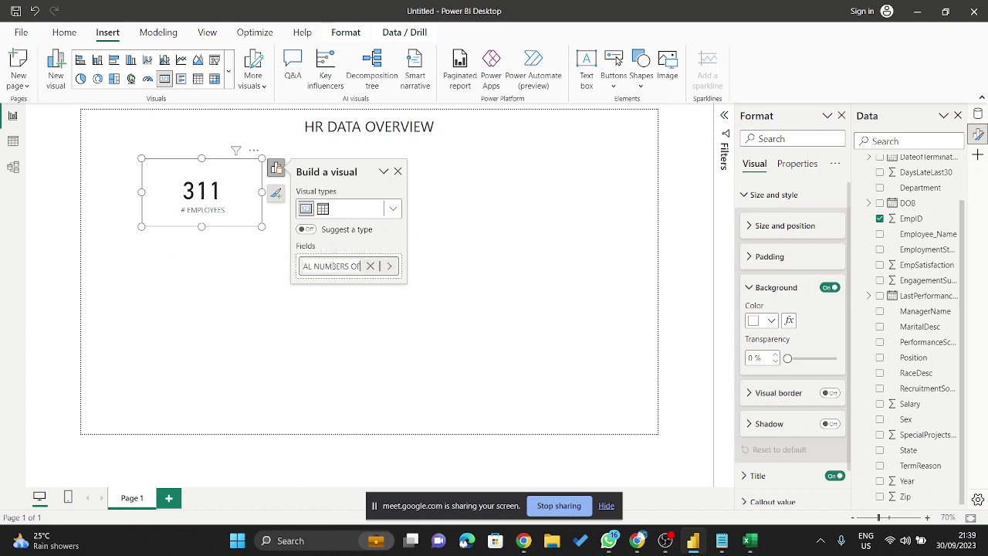
text( EMPLOYEES)
key(Return)
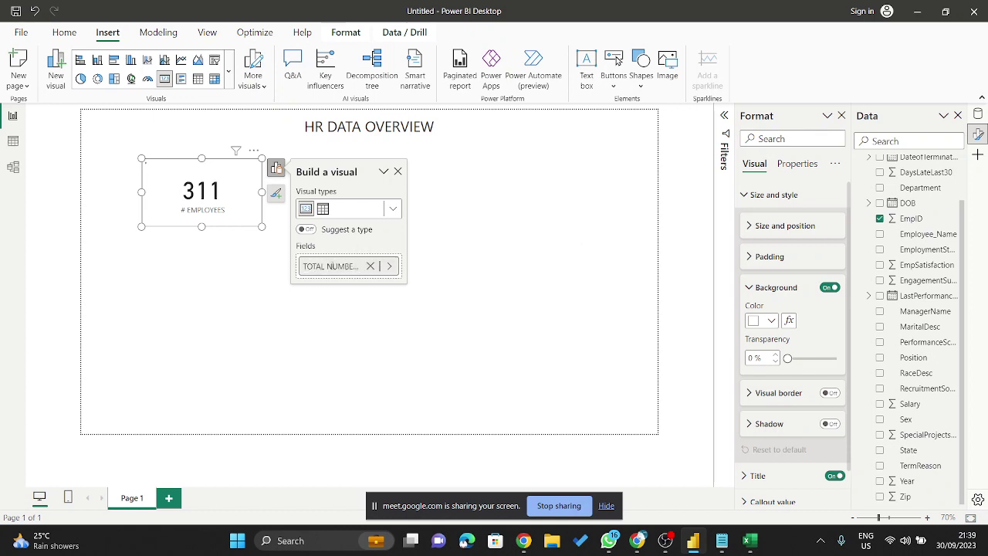
click(556, 223)
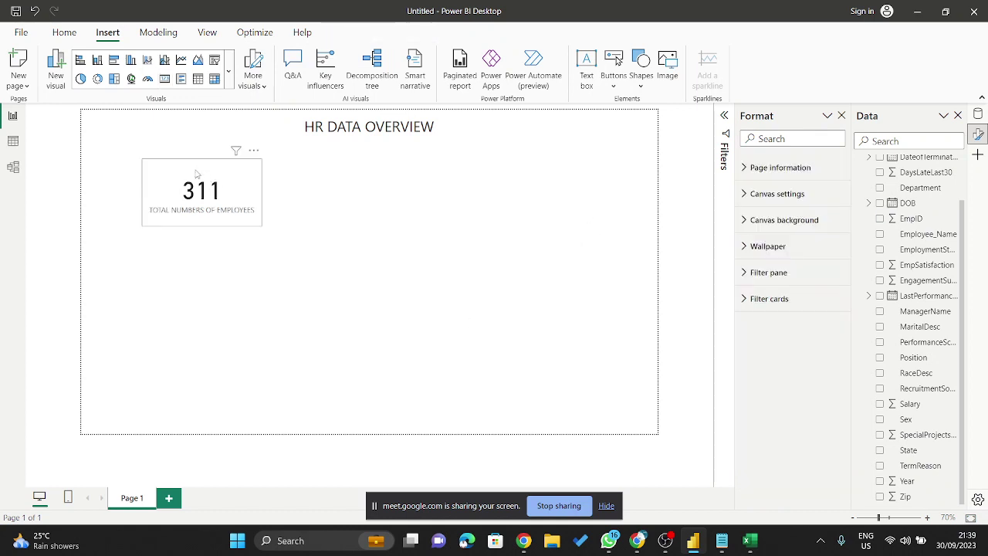
drag(224, 191, 193, 172)
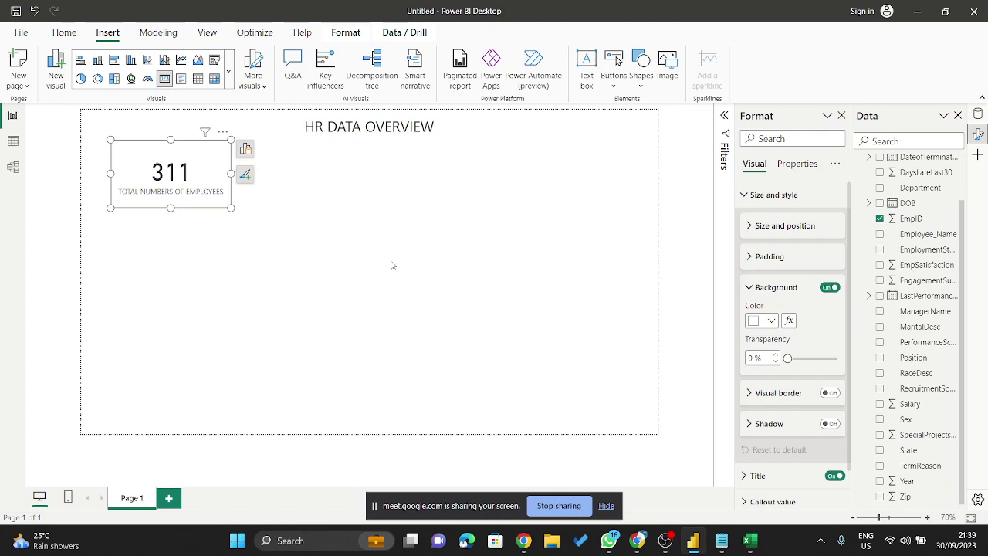
- Review the Employment Status Ratio (Active vs Inactive) item of the HR Data Overview in the REQUIREMENT note in Notepad
click(213, 222)
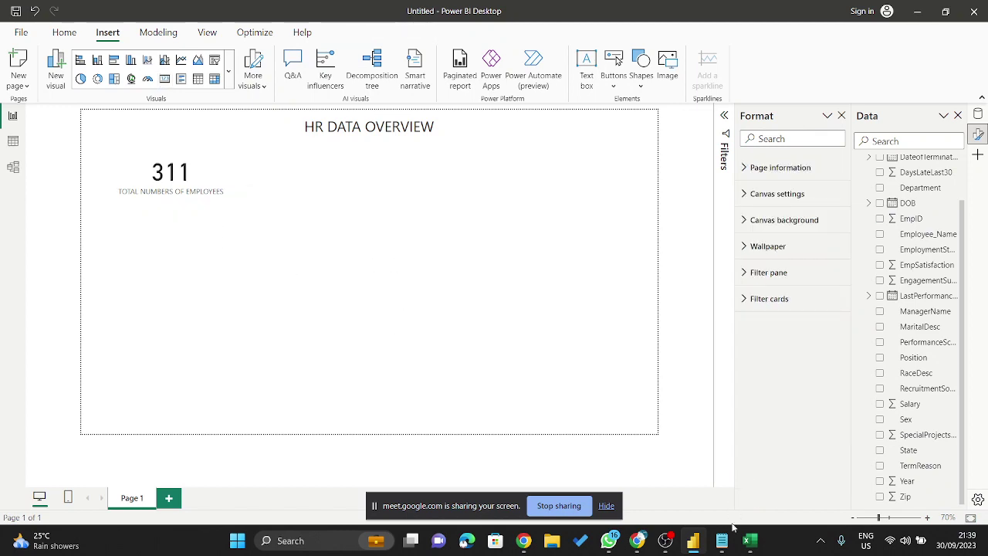
mouse_move(726, 539)
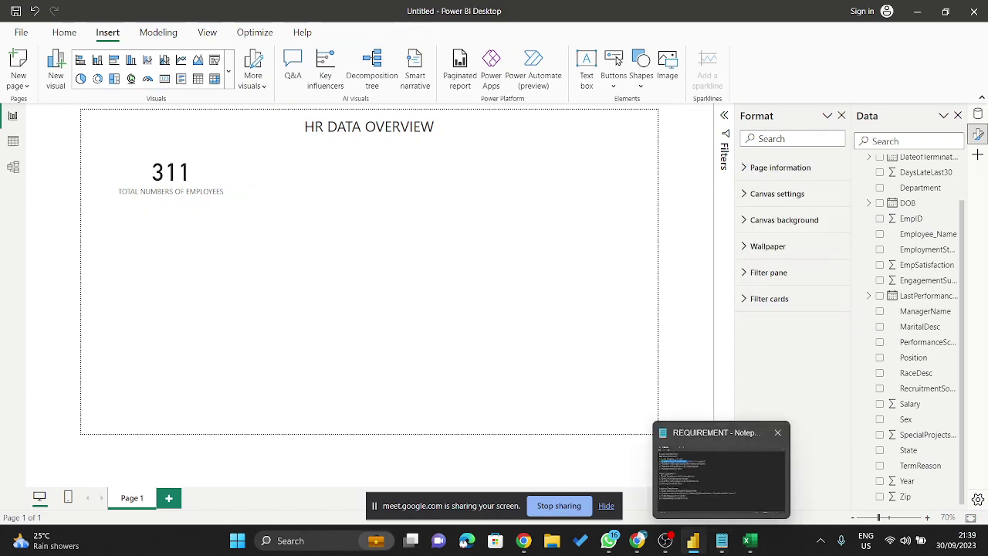
click(722, 541)
click(56, 131)
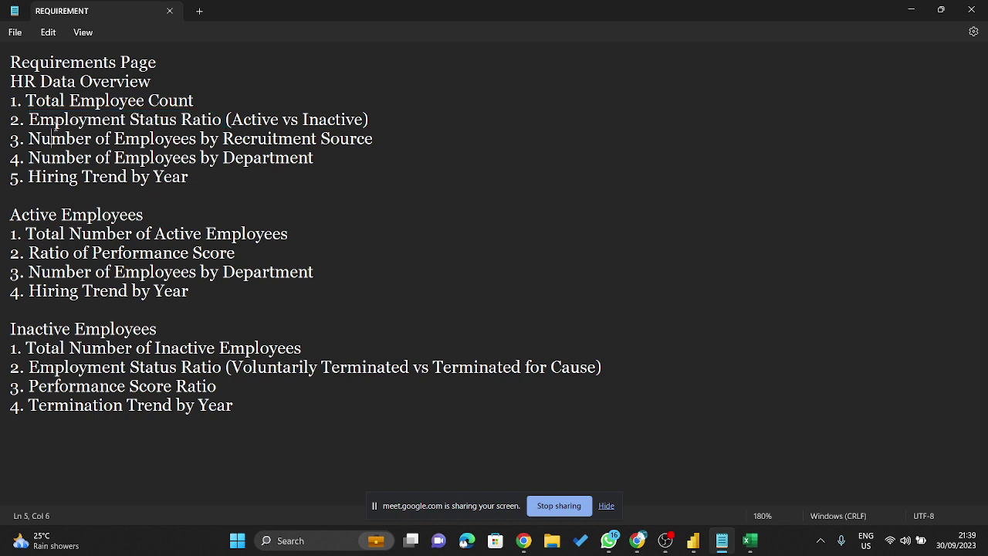
drag(29, 120, 393, 116)
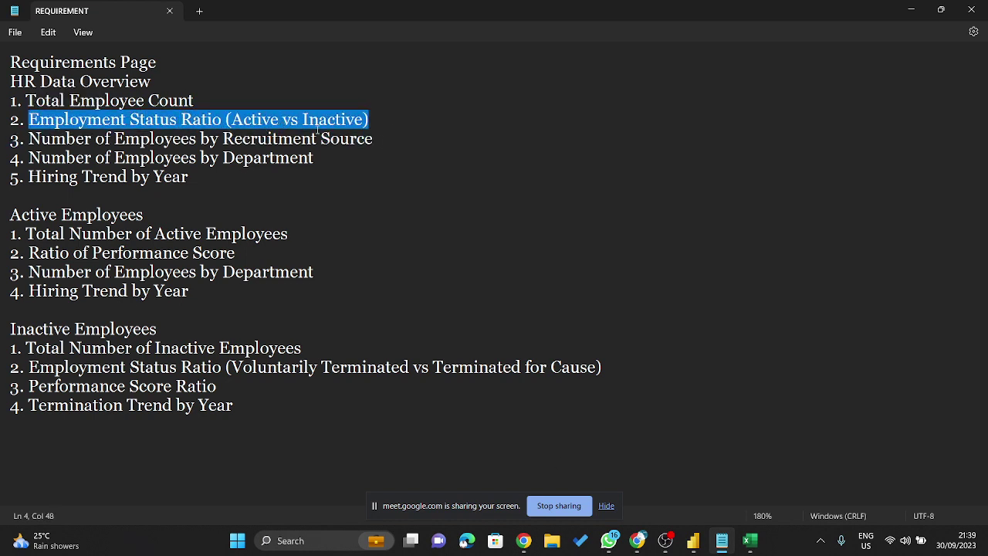
click(911, 10)
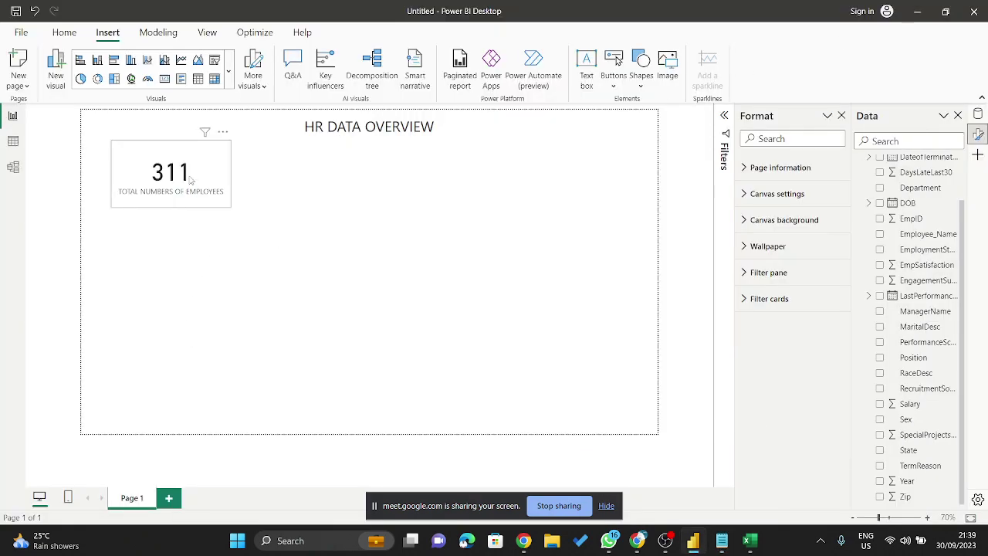
- Narrow the employee count card slightly and shift it up in the report page's upper-left area
click(109, 138)
drag(109, 139, 115, 148)
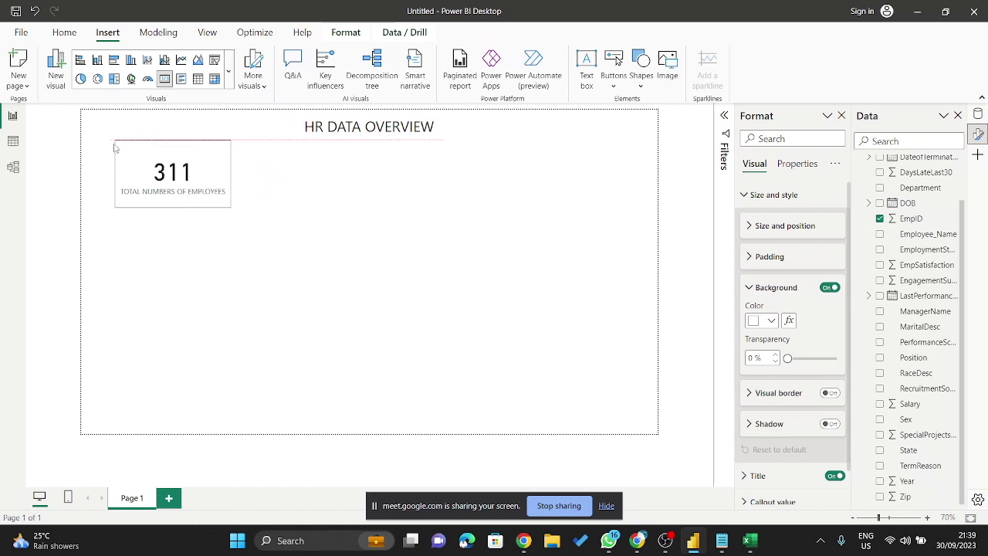
click(477, 244)
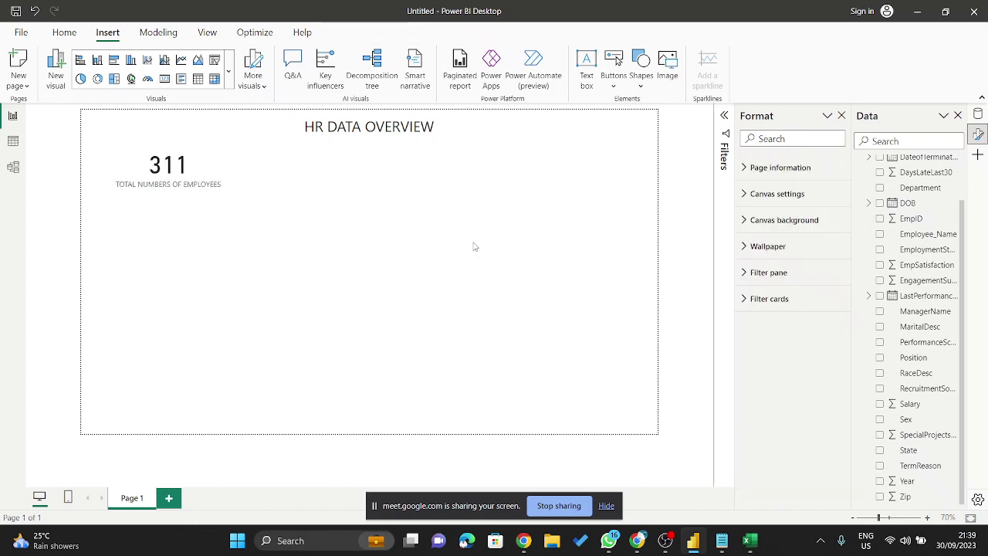
- Check the raised hands in the Google Meet class, and return to the Power BI report
click(637, 541)
mouse_move(956, 222)
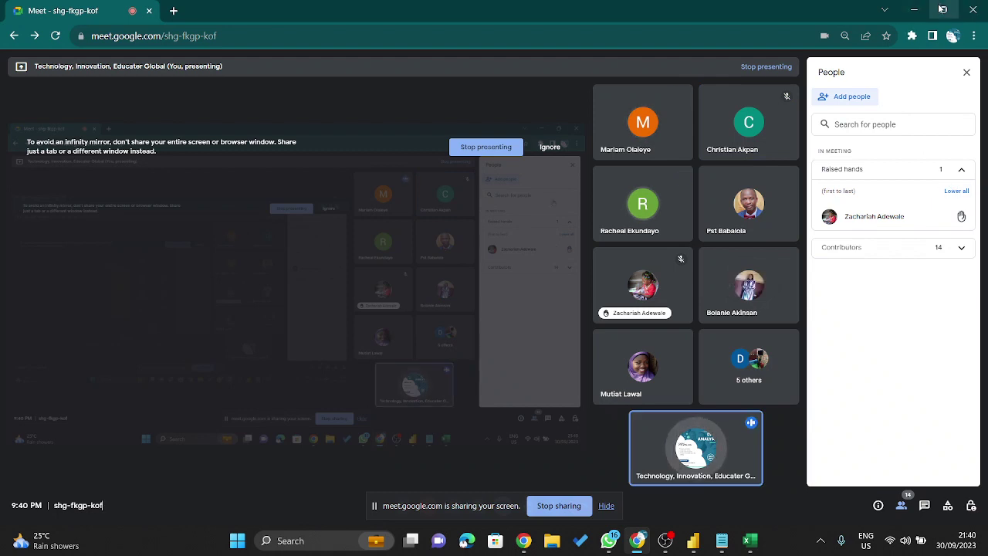
click(916, 11)
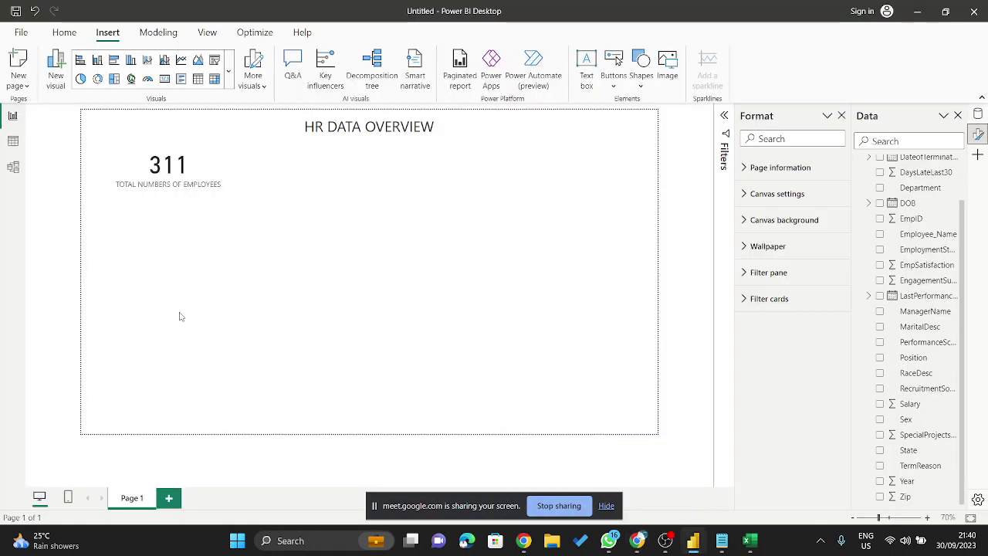
- Insert a pie chart, enlarge it, and place it near the middle of the report page, below the title
click(231, 68)
scroll(170, 208, down, 2)
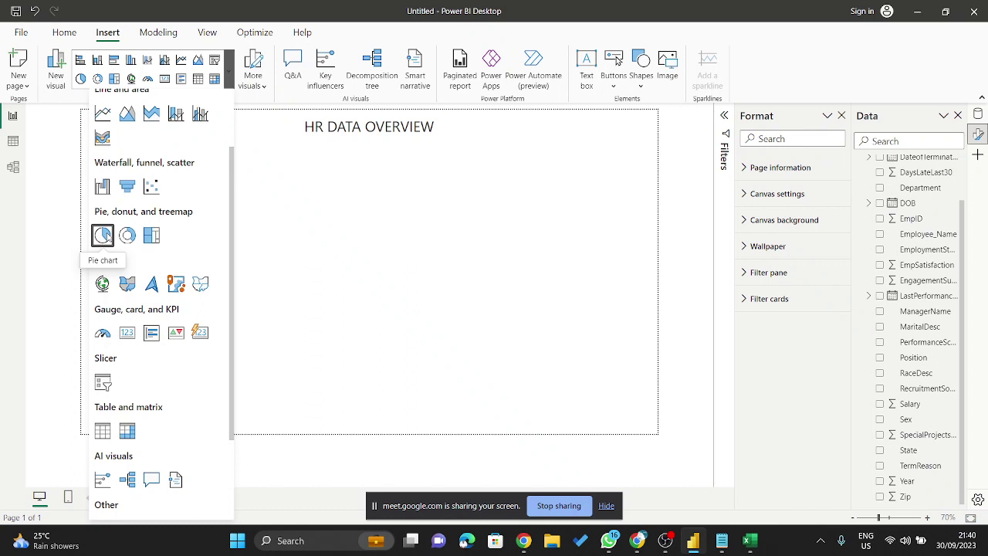
click(104, 234)
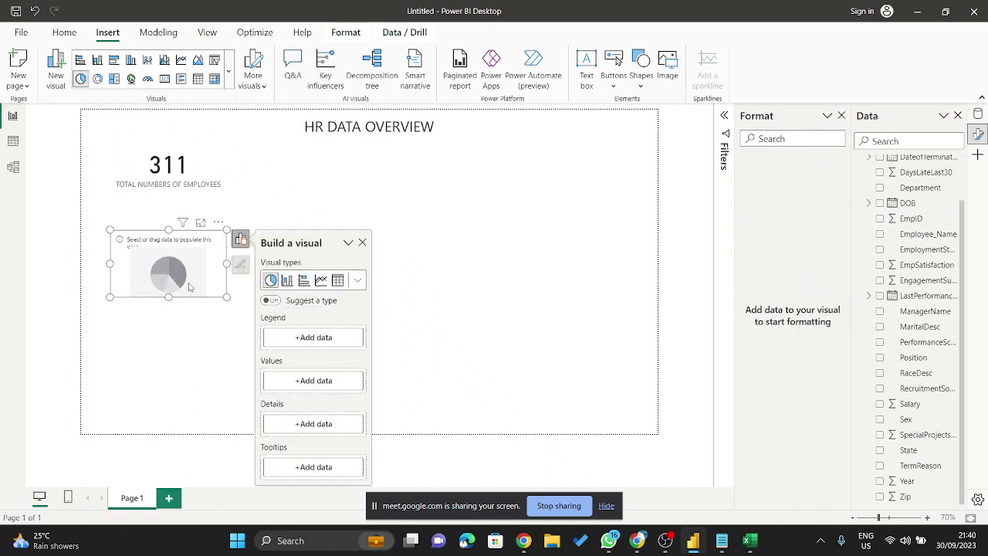
drag(224, 297, 358, 257)
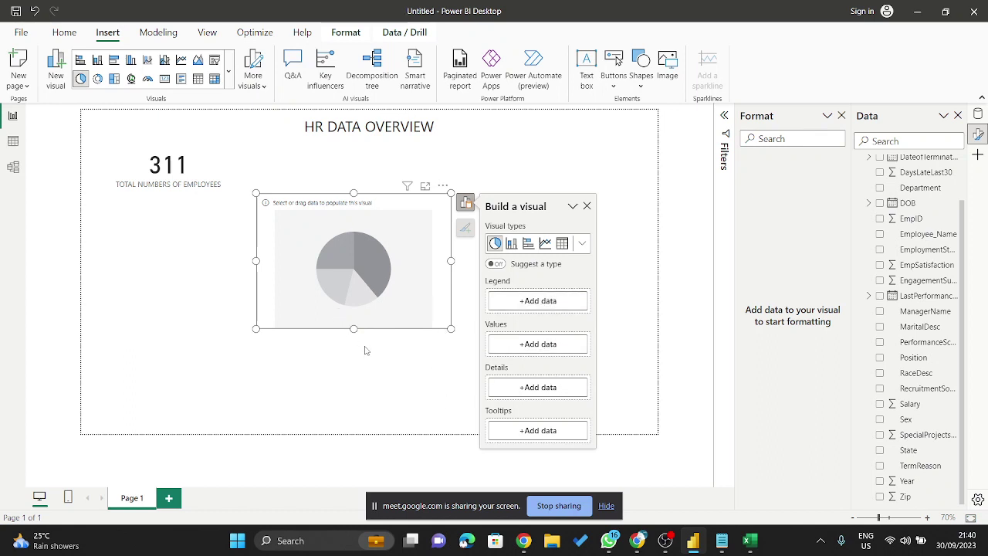
drag(374, 236, 359, 264)
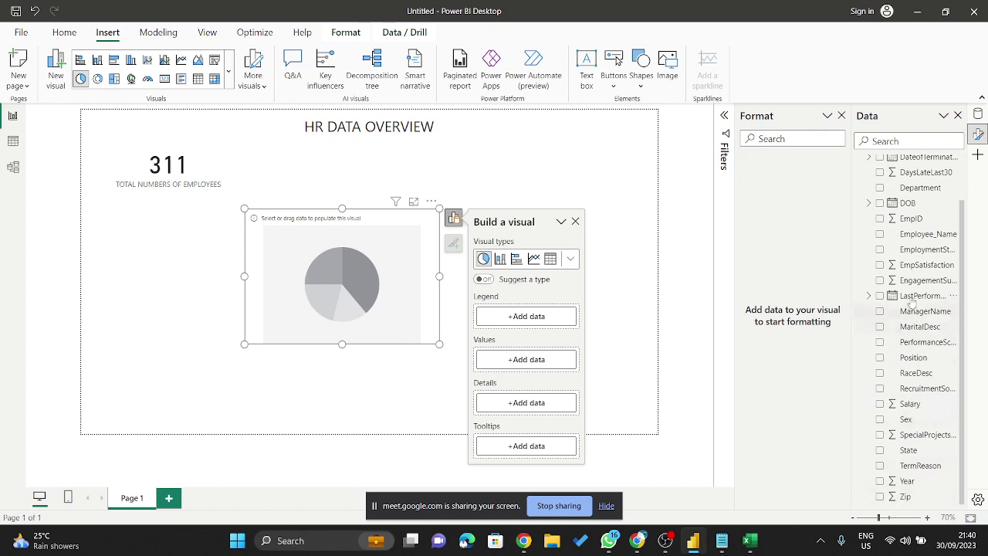
click(881, 250)
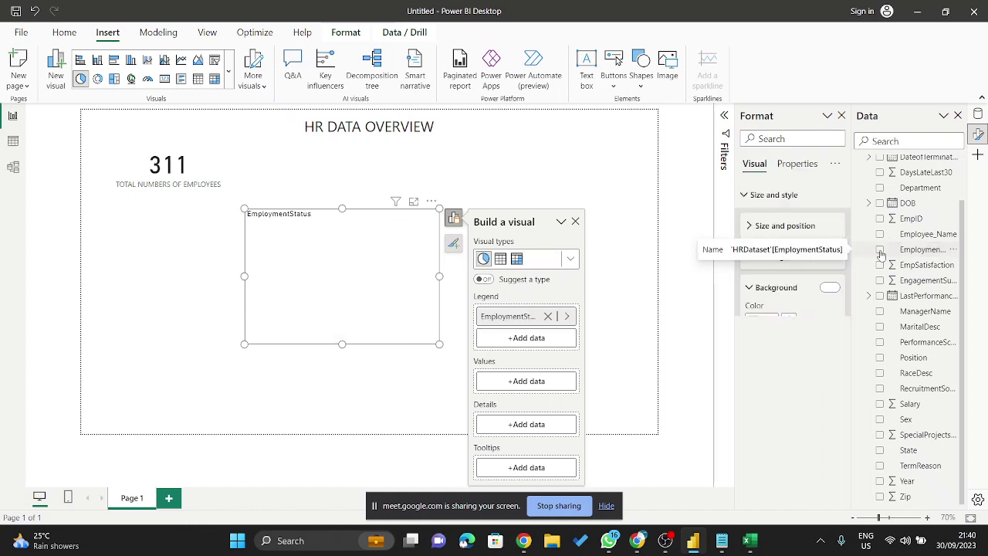
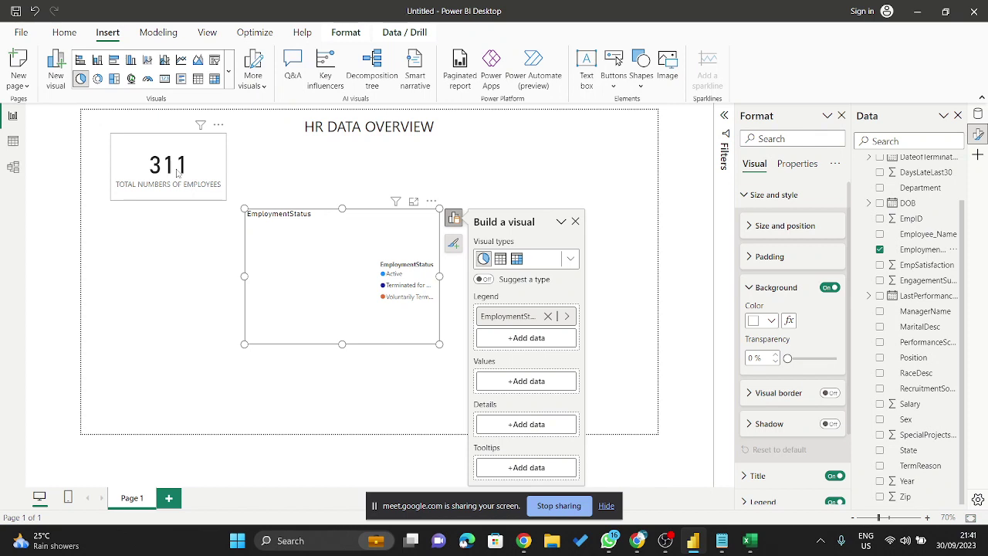
click(507, 381)
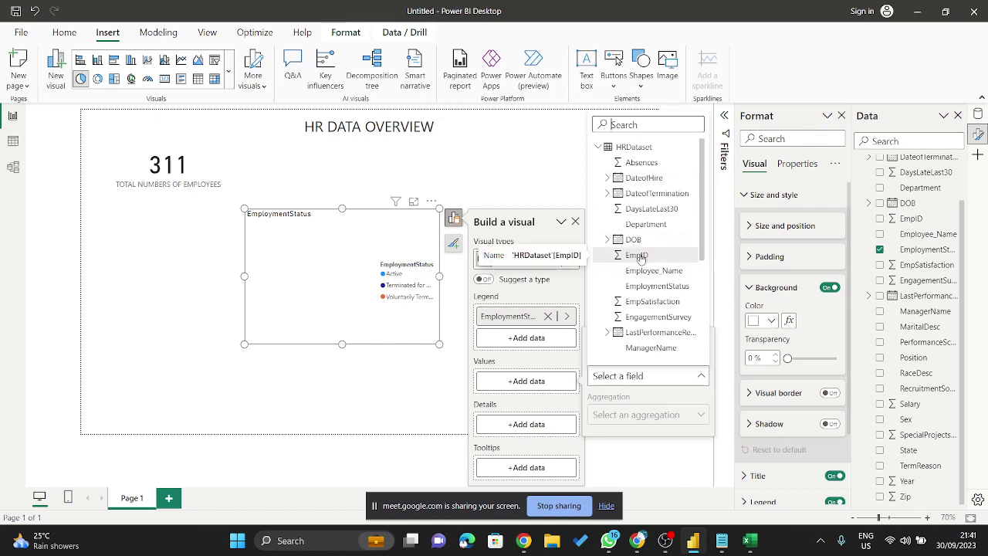
click(364, 288)
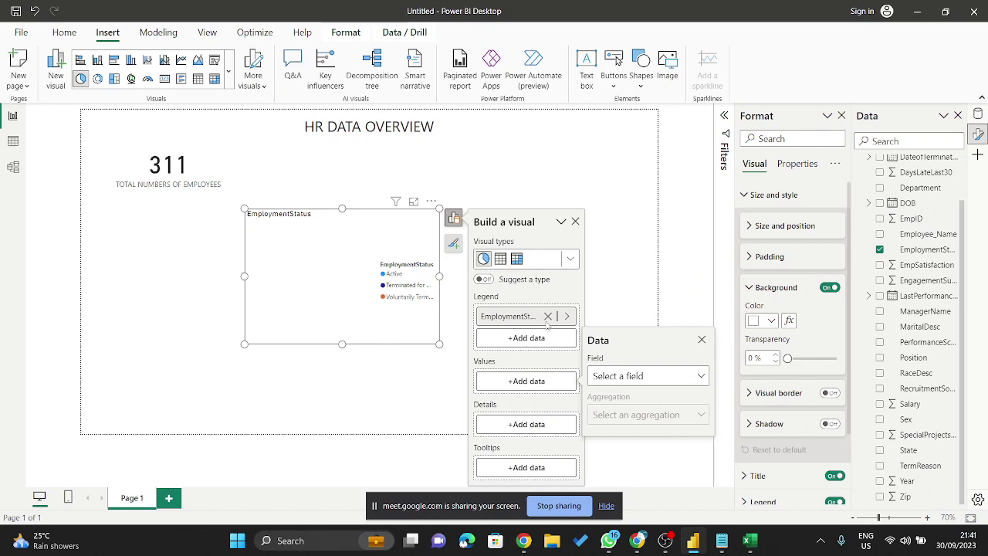
click(548, 317)
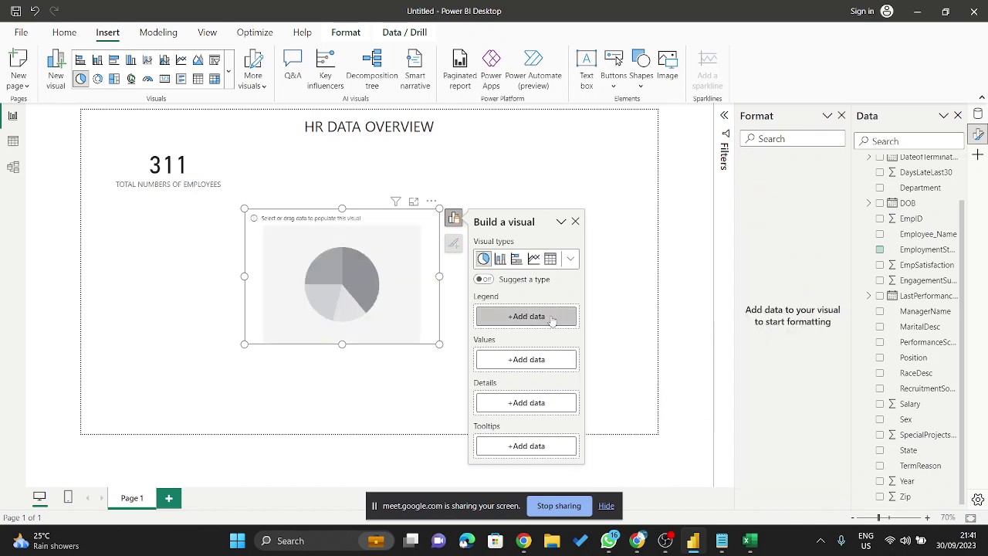
- Assign EmploymentStatus as the pie chart's legend and the count of EmpID as its values
click(543, 316)
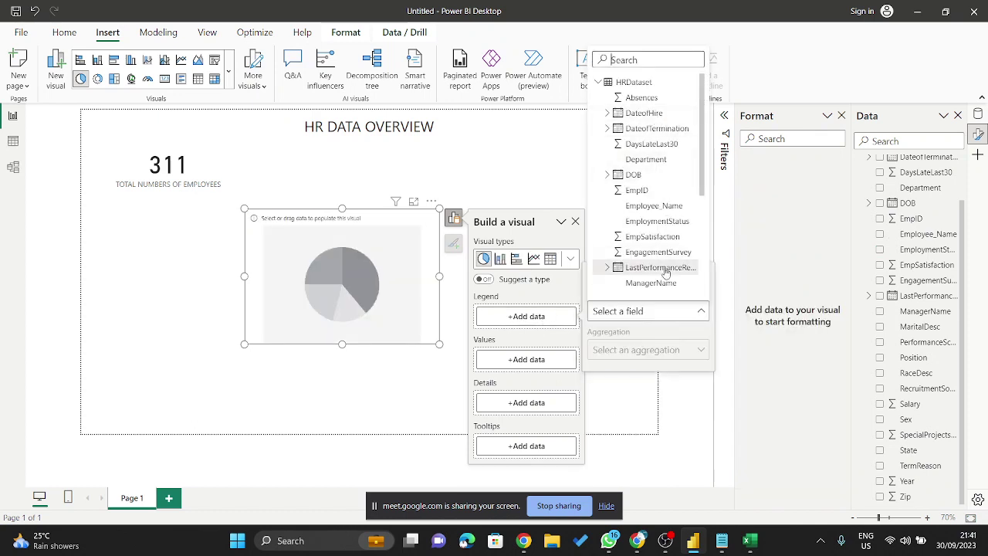
click(666, 221)
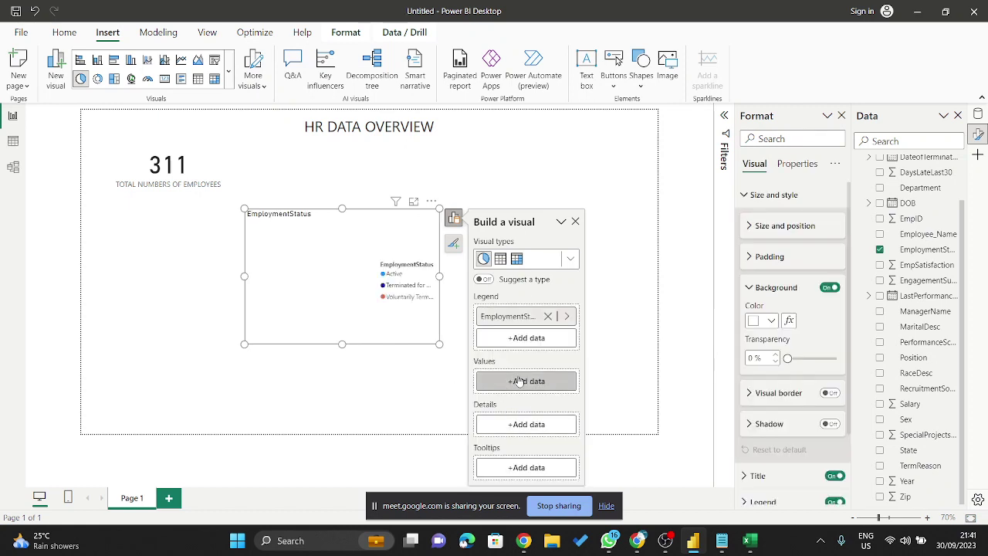
click(520, 381)
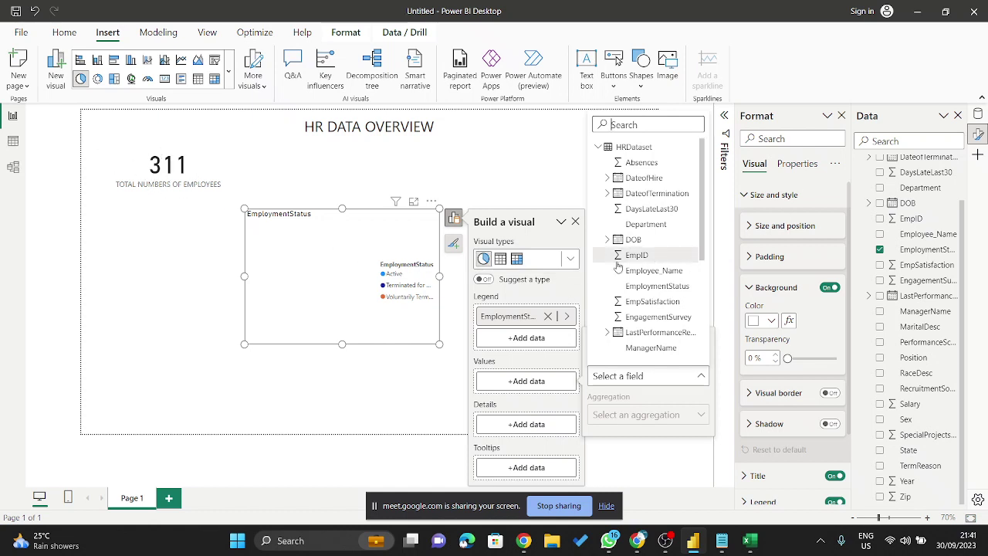
click(645, 258)
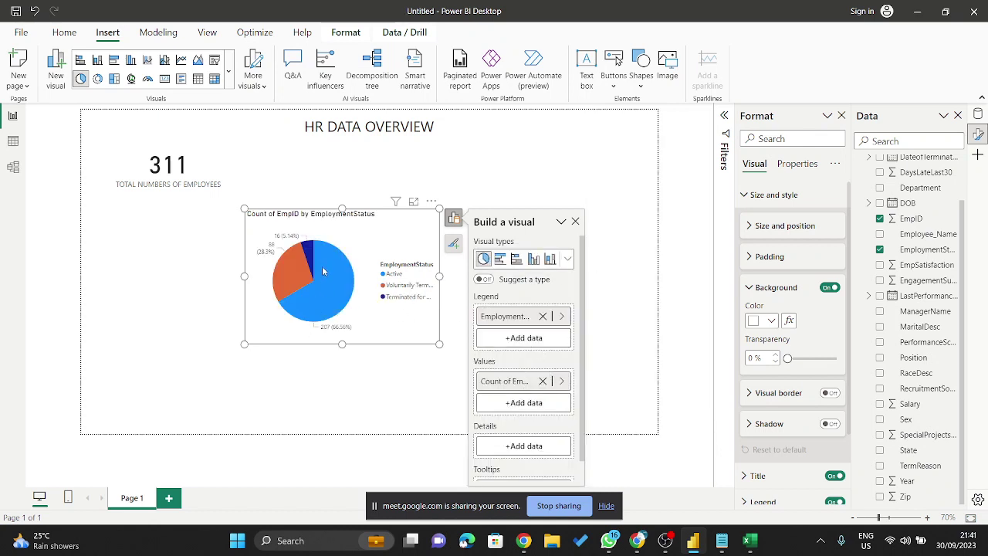
- Open the employment status pie chart in focus mode and examine its Voluntarily Terminated and Terminated for Cause slices
click(414, 201)
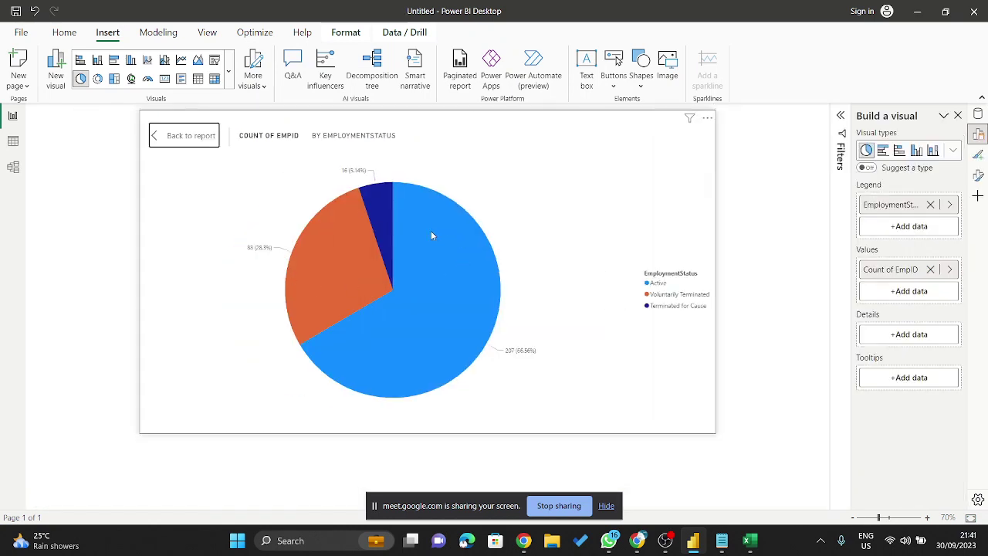
scroll(432, 235, up, 3)
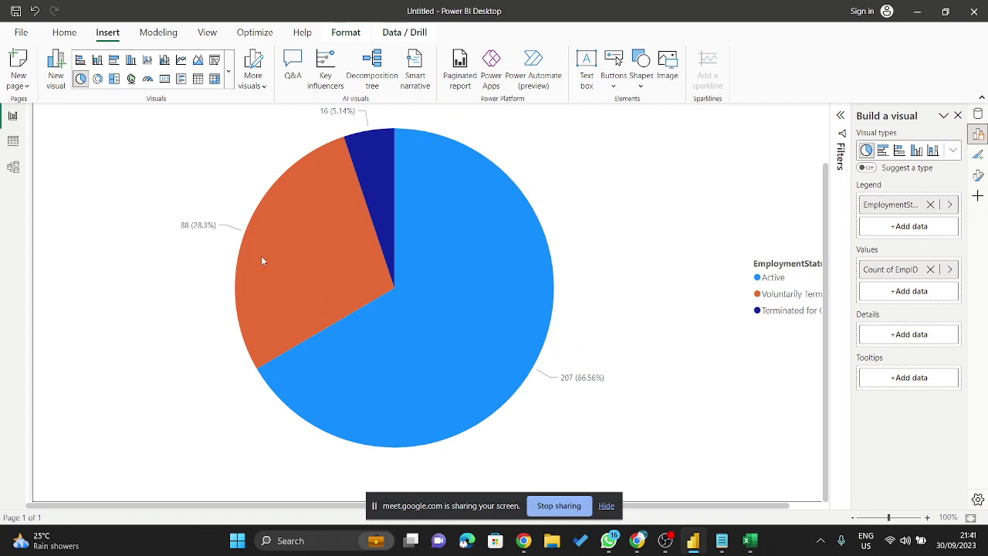
mouse_move(261, 261)
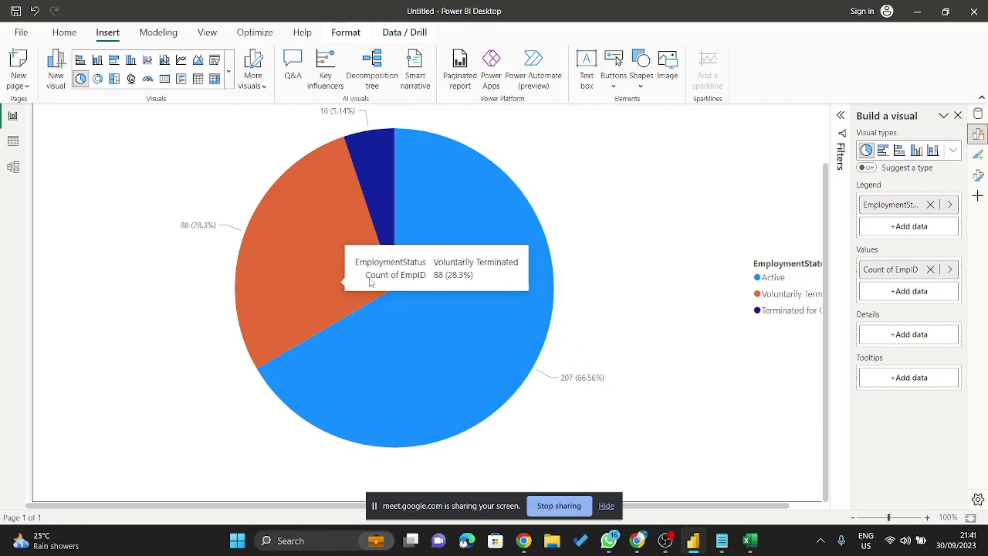
key(ctrl+shift+f)
mouse_move(367, 207)
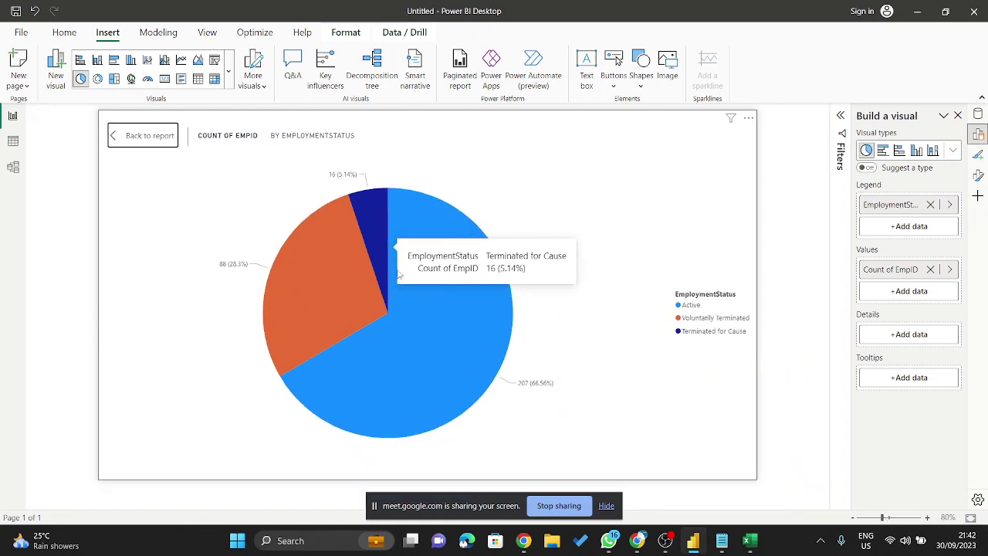
- Compare the Active vs Inactive requirement in the REQUIREMENT note in Notepad with the slices of the pie chart in Power BI
click(721, 540)
key(Up)
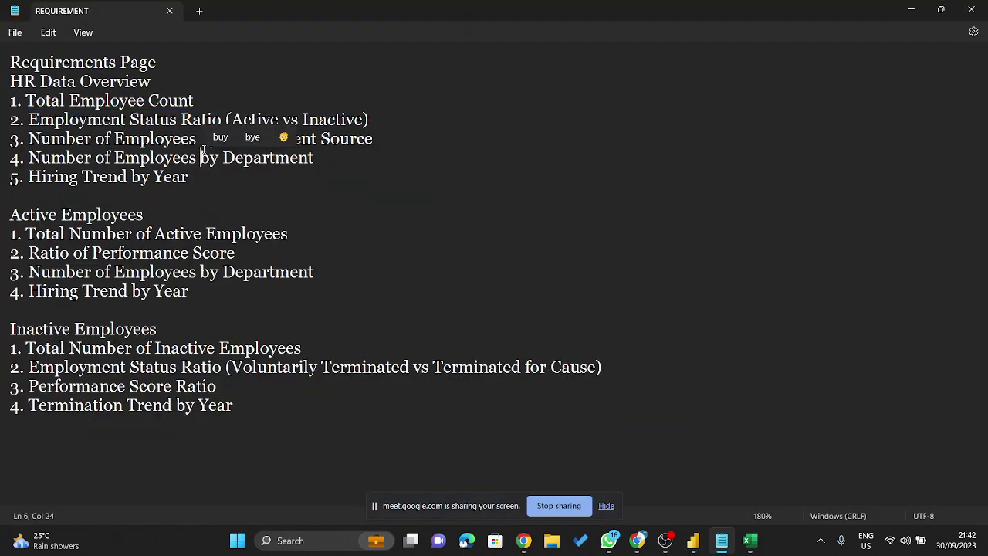
drag(231, 119, 363, 119)
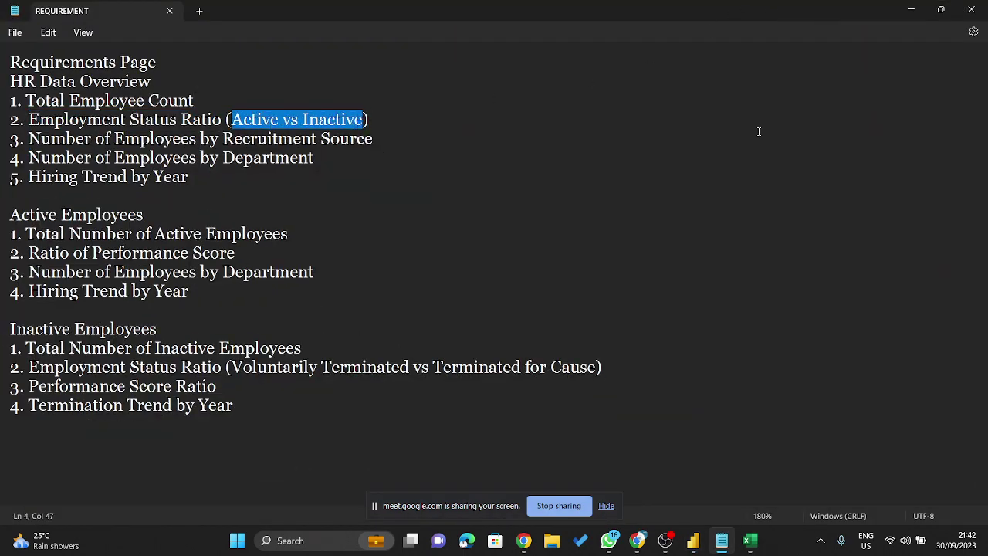
click(915, 9)
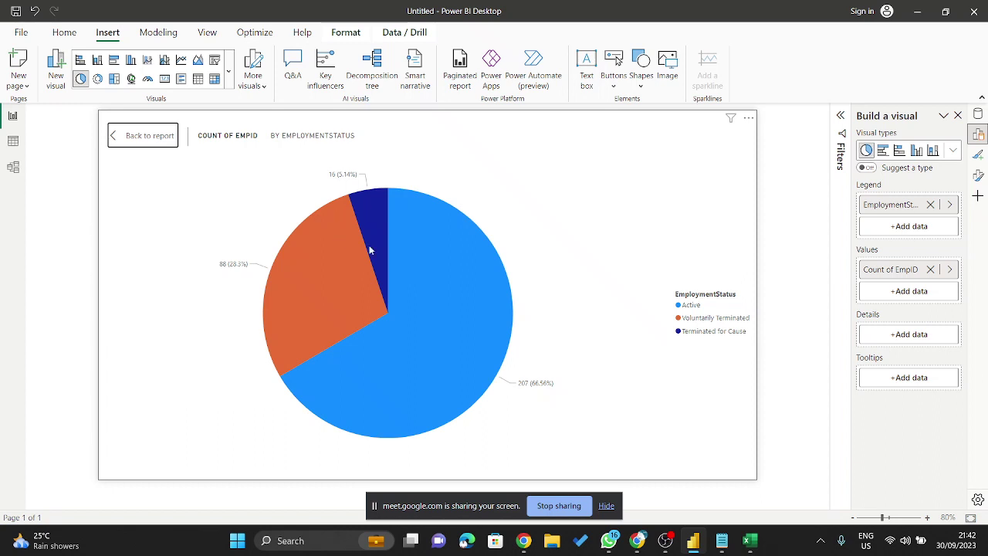
mouse_move(321, 280)
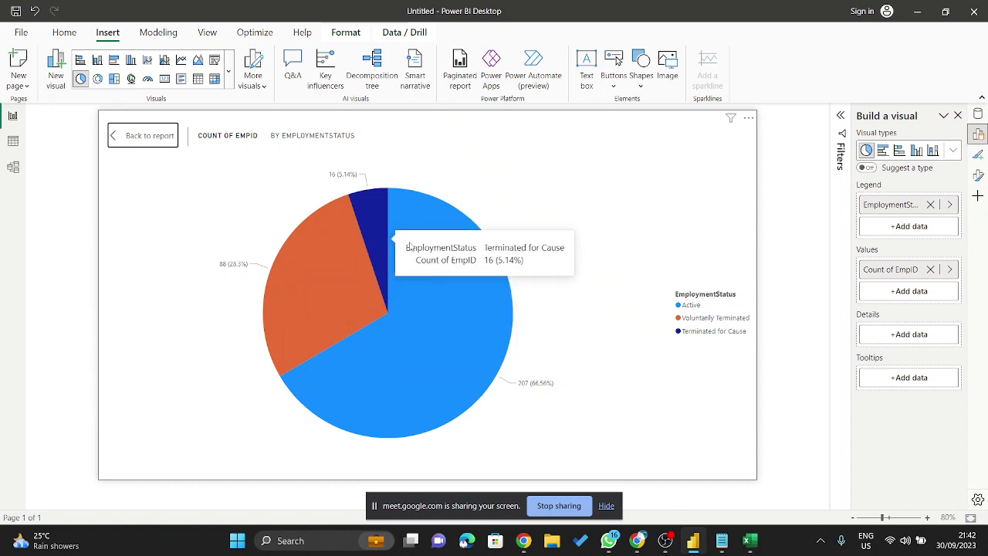
mouse_move(348, 419)
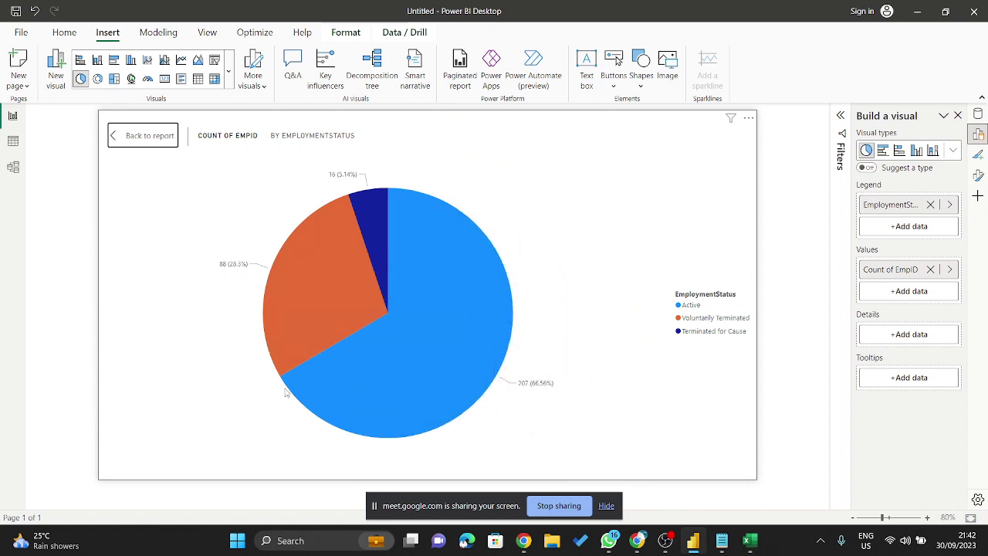
mouse_move(295, 396)
mouse_move(435, 302)
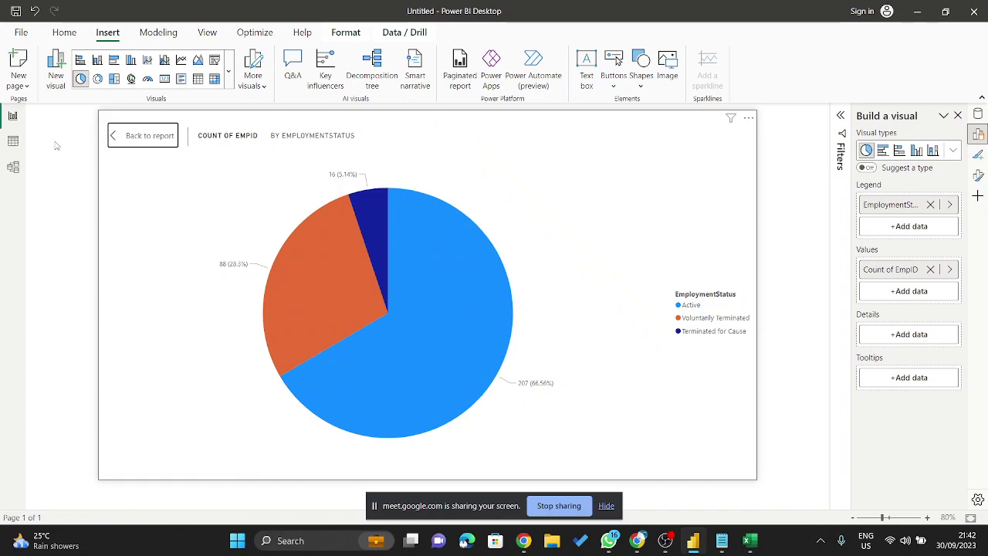
- Open the HRDataset table in the data view and look through its columns
click(12, 141)
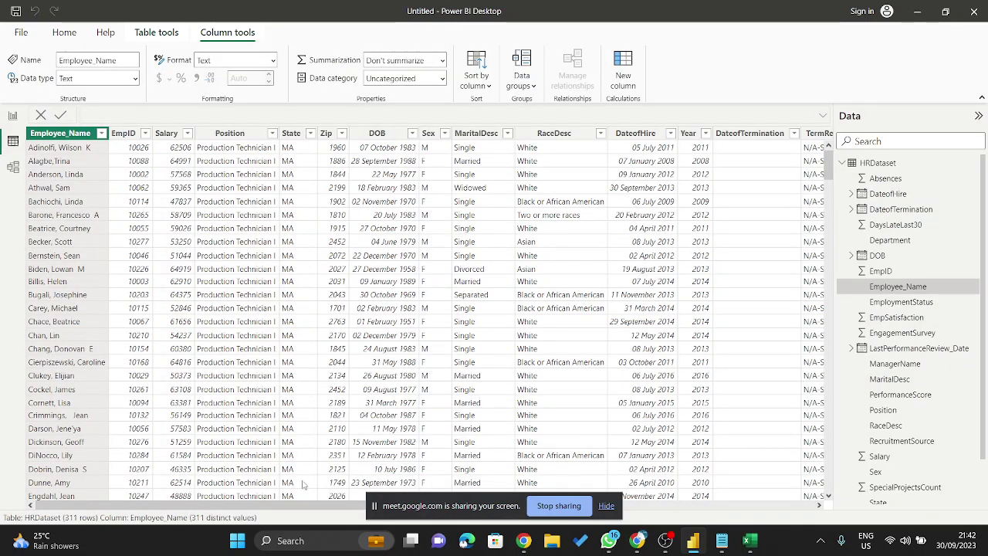
drag(303, 505, 733, 479)
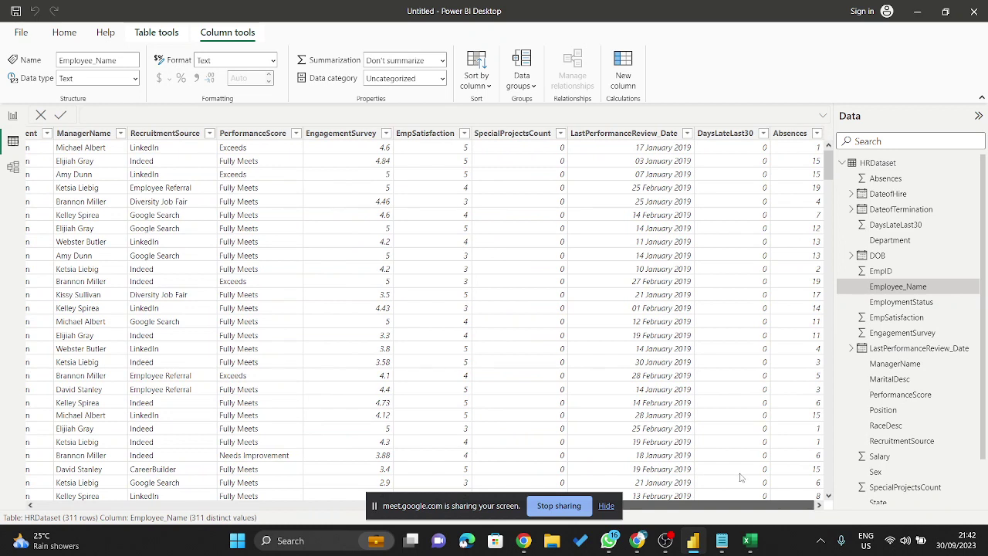
click(607, 507)
scroll(665, 509, left, 1)
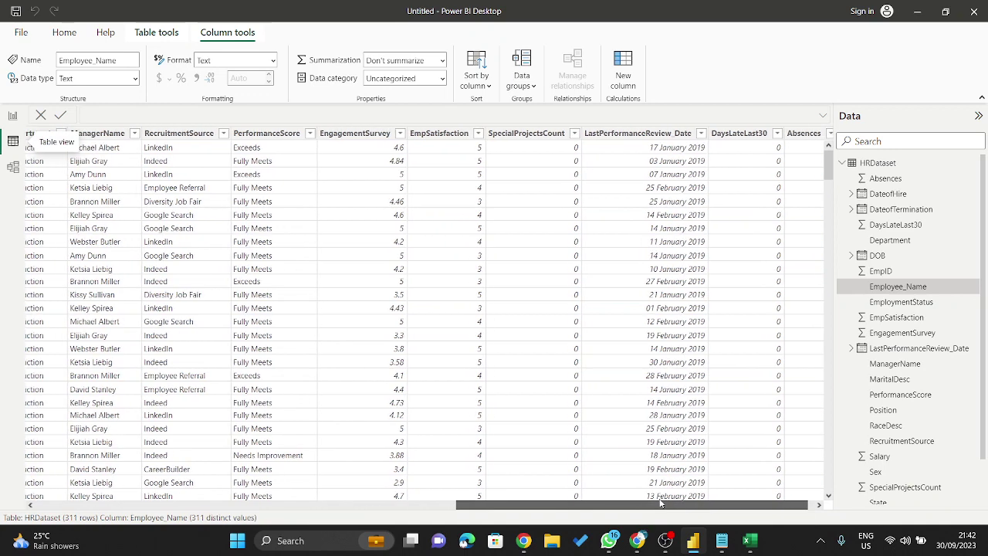
click(638, 539)
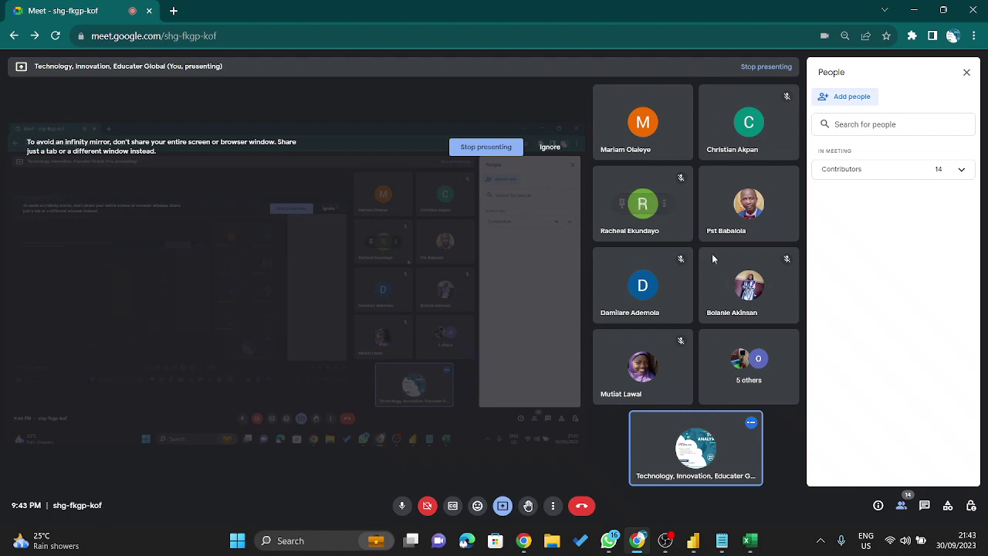
click(912, 10)
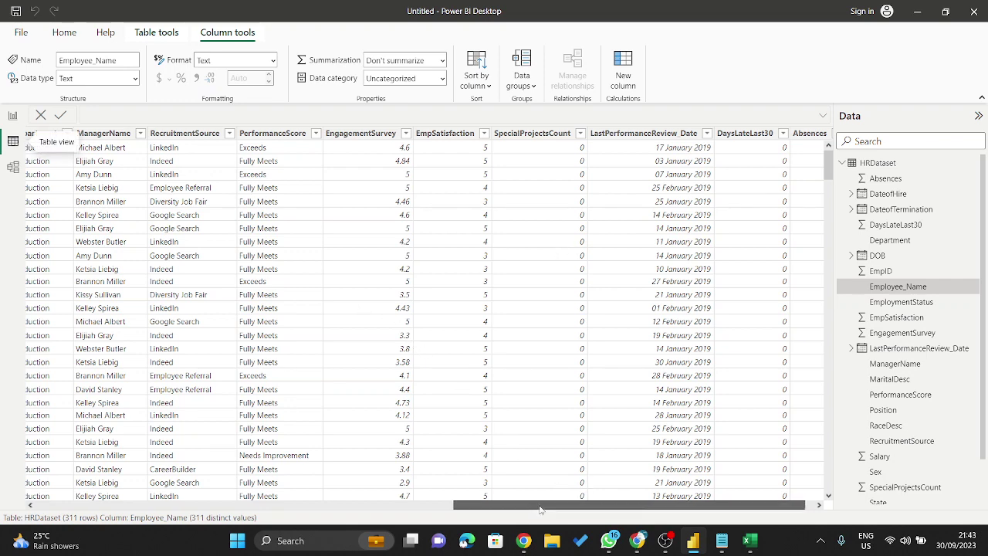
- Locate the EmploymentStatus column in the HRDataset table and examine its distinct values and how they occur down the rows
drag(542, 507, 534, 510)
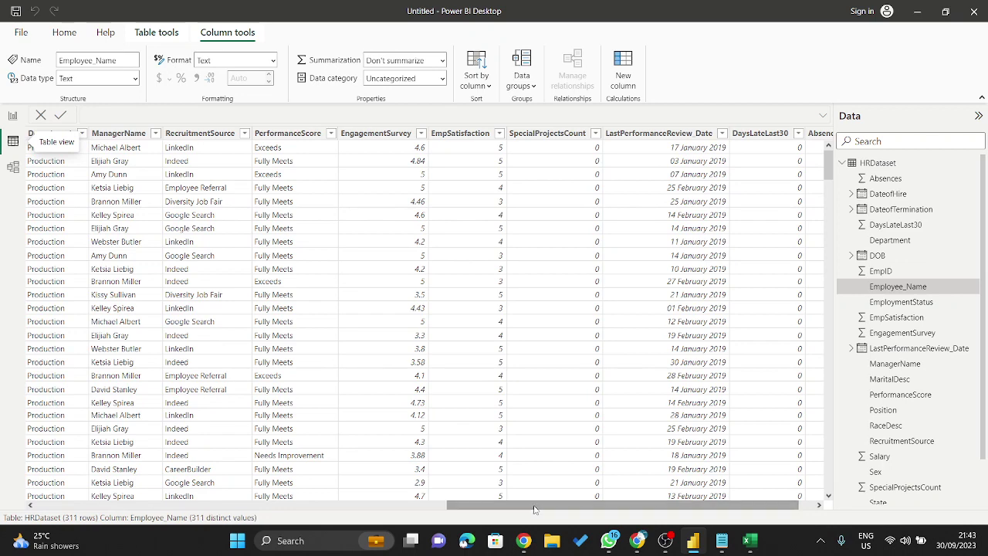
drag(534, 510, 518, 509)
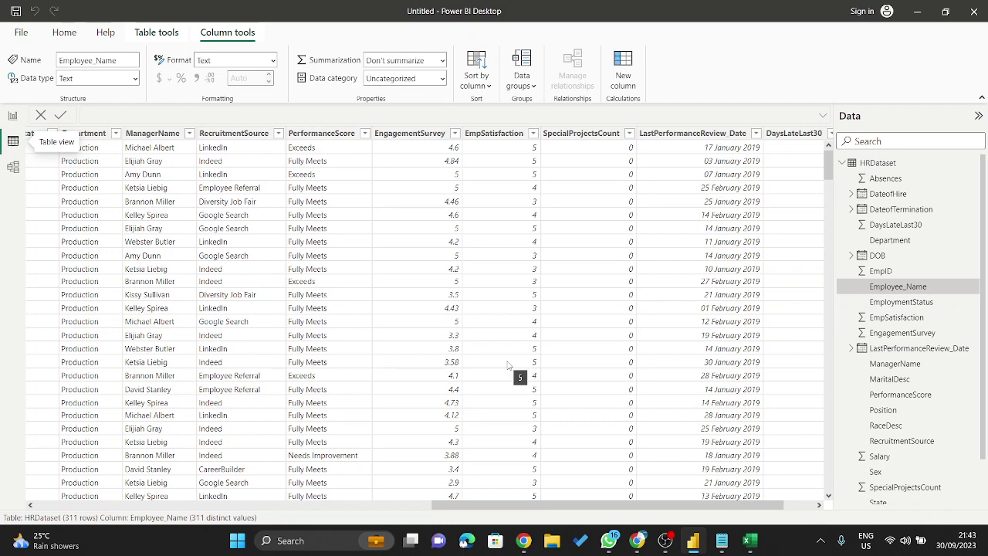
drag(501, 509, 532, 509)
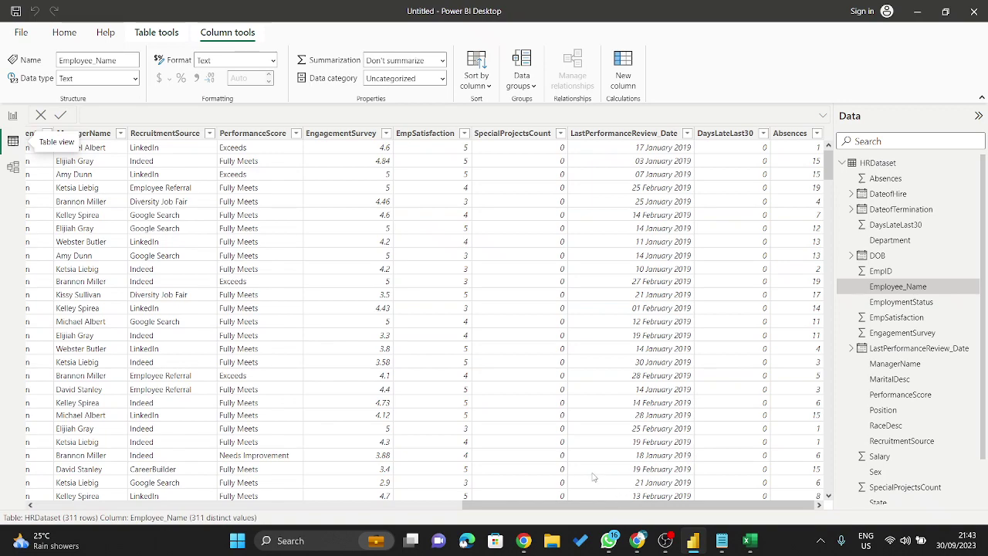
drag(549, 509, 386, 508)
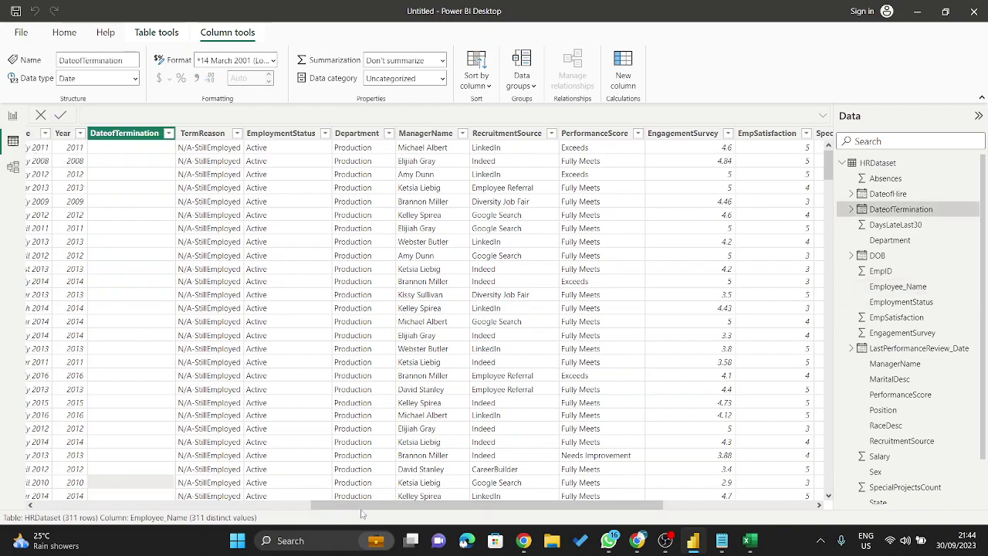
drag(355, 506, 296, 506)
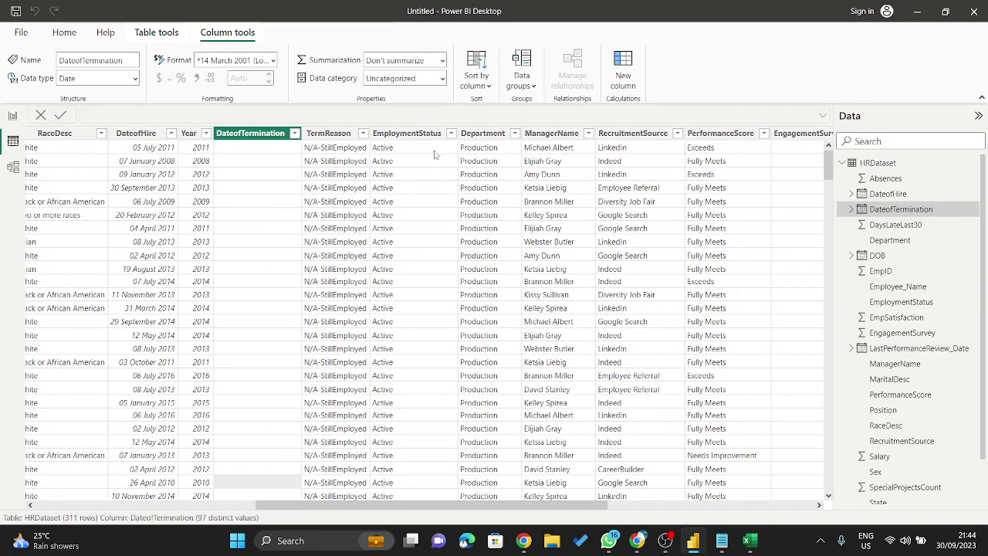
click(407, 134)
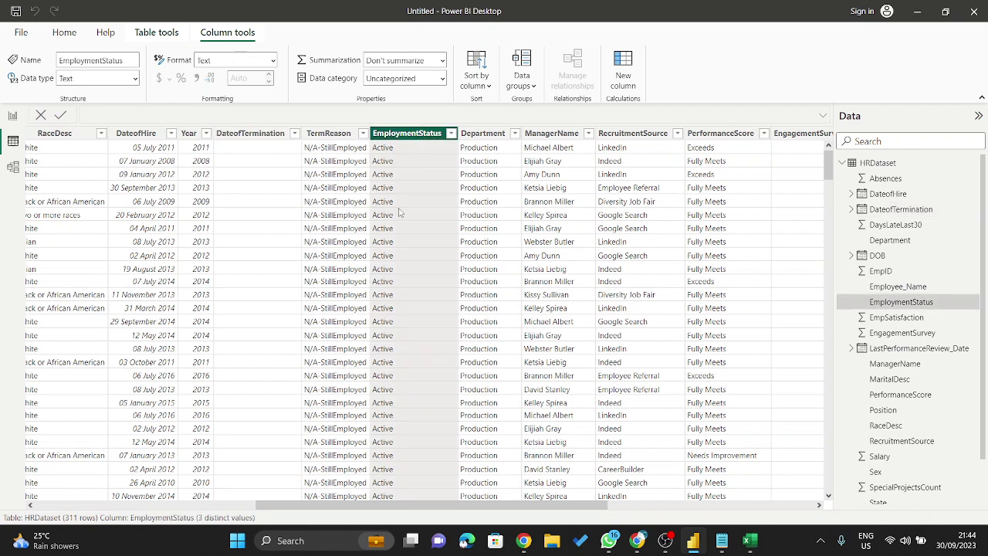
click(451, 133)
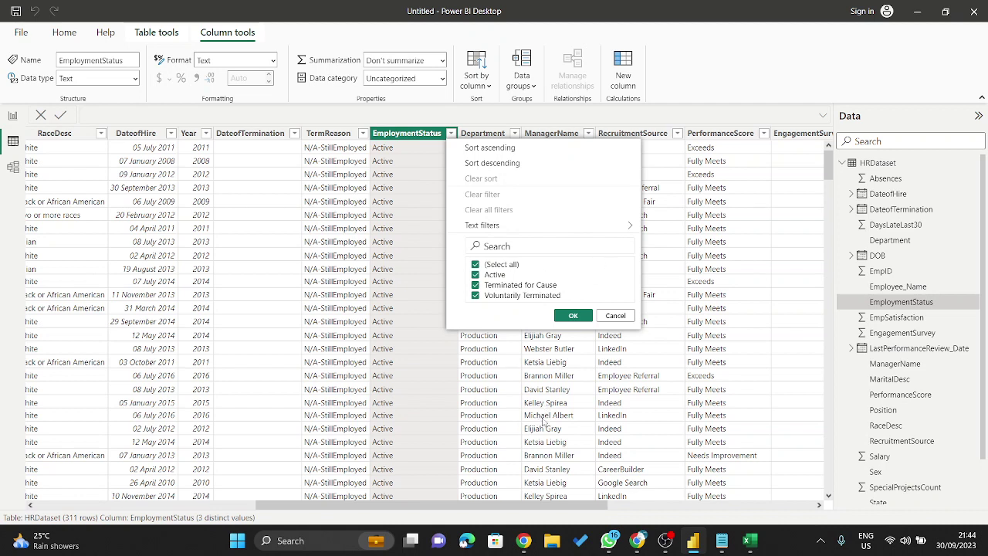
click(389, 149)
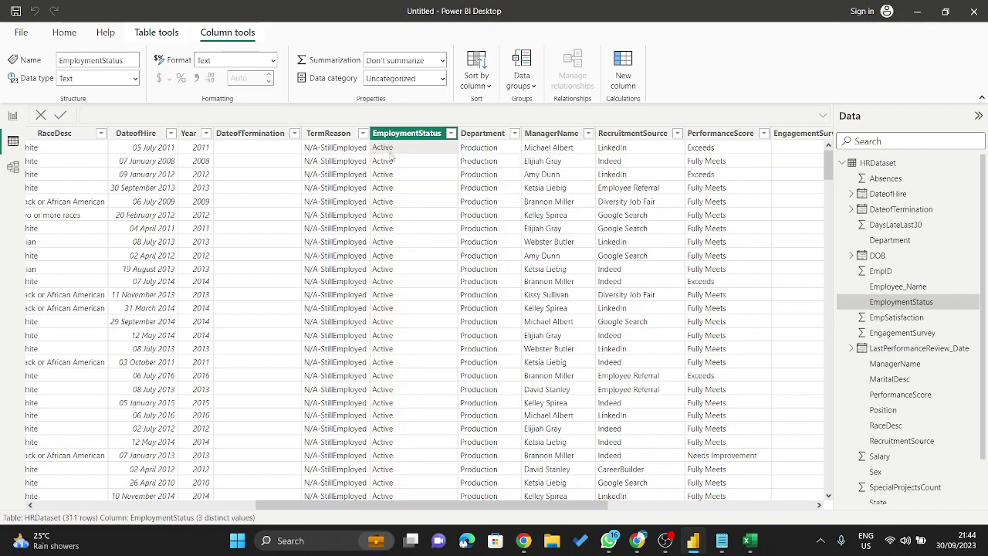
scroll(396, 163, down, 20)
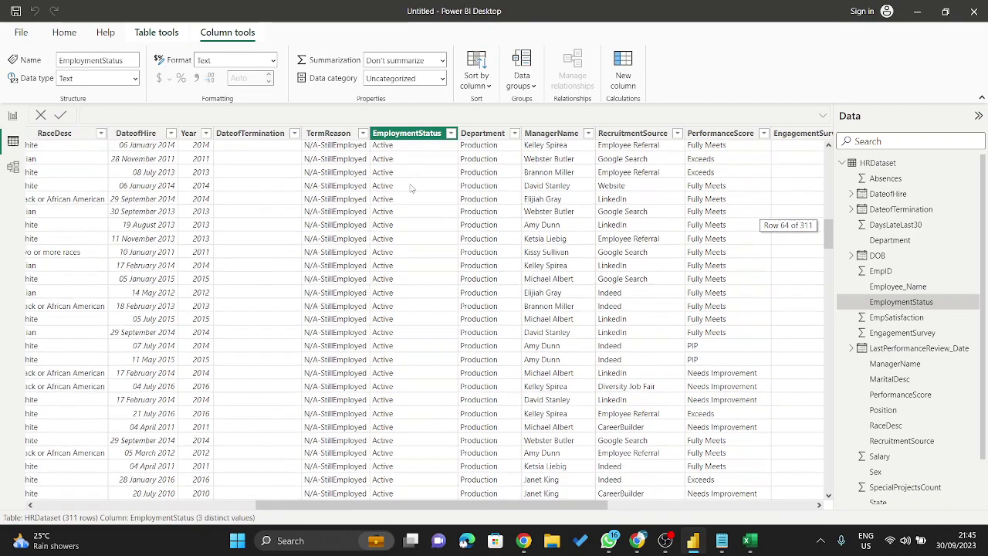
scroll(401, 245, up, 10)
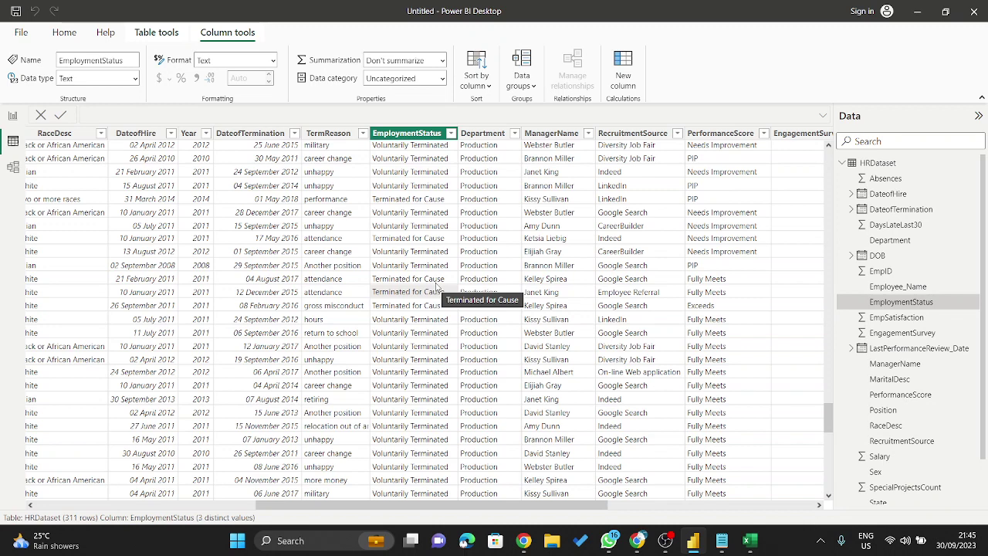
- Return to the report view and open the HRDataset query in the Power Query Editor for transformation
click(64, 31)
click(12, 115)
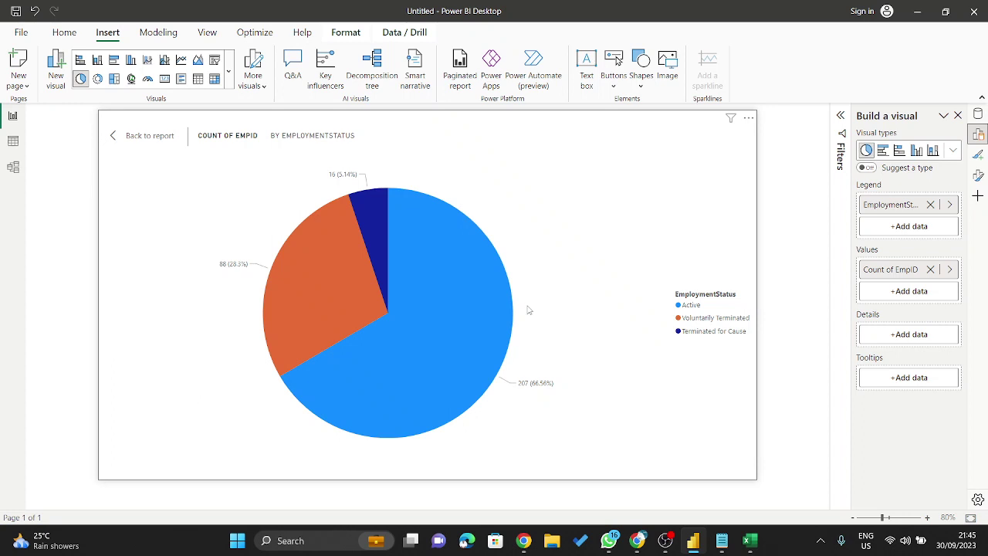
click(64, 36)
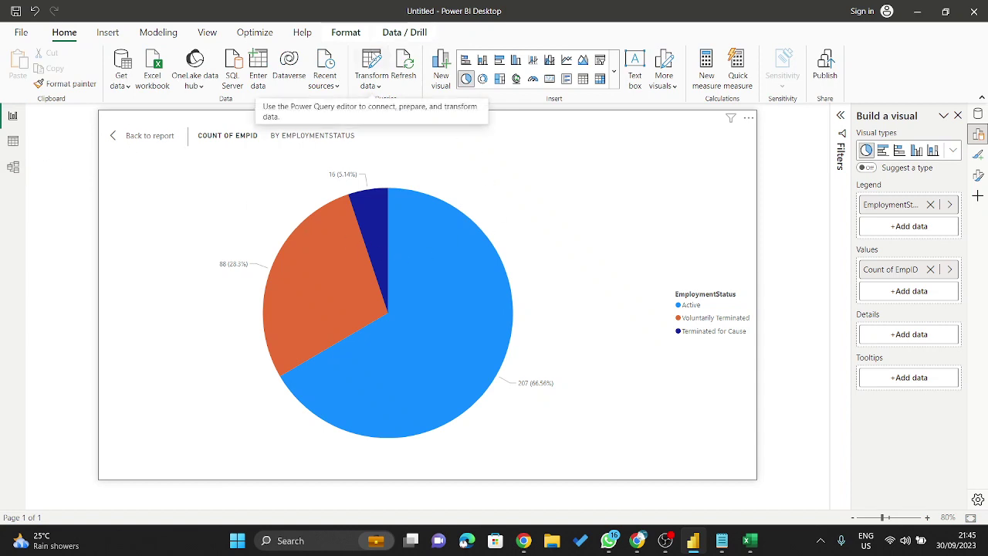
click(371, 61)
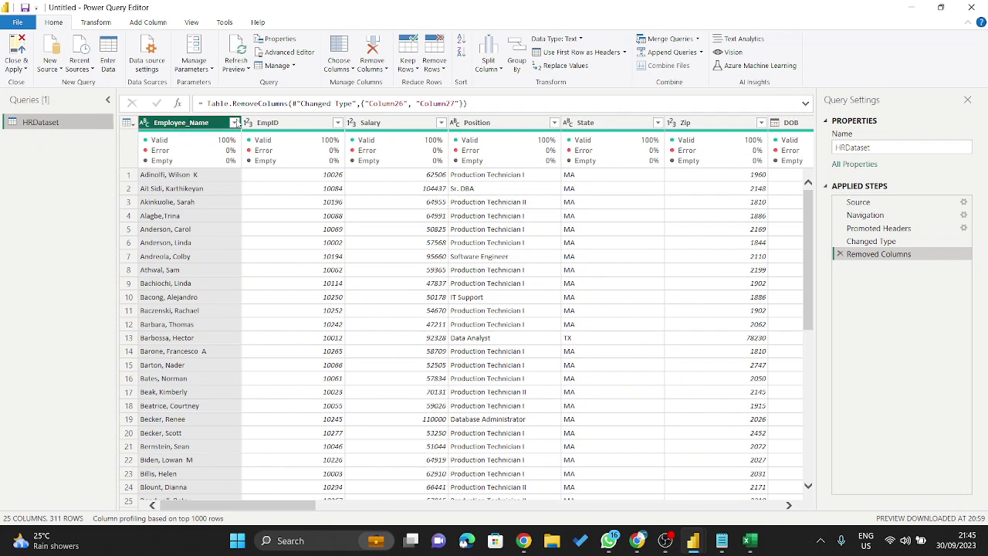
mouse_move(246, 503)
mouse_down()
mouse_move(467, 504)
mouse_move(247, 503)
mouse_up()
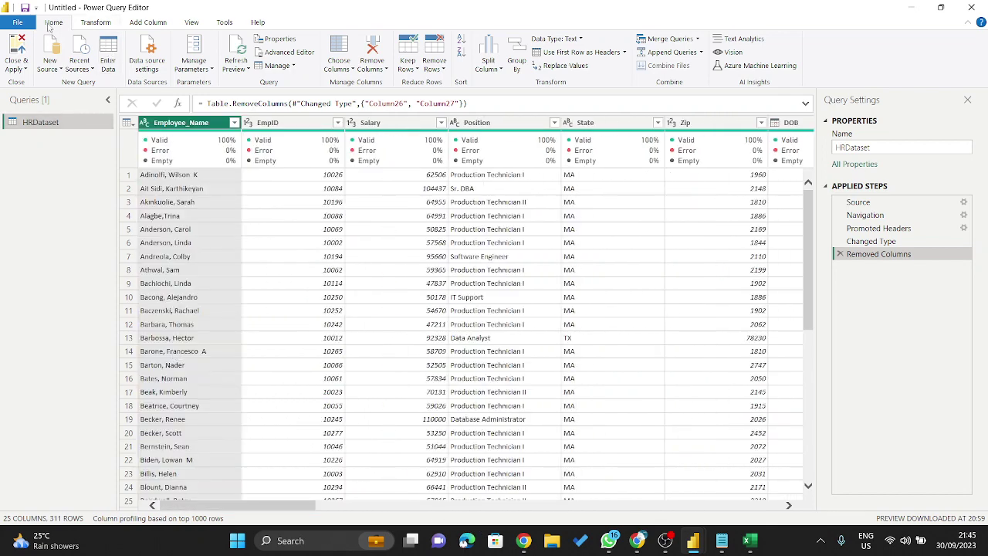
- Start a conditional column in the HRDataset query with an If clause that tests EmploymentStatus using the equals operator
click(94, 23)
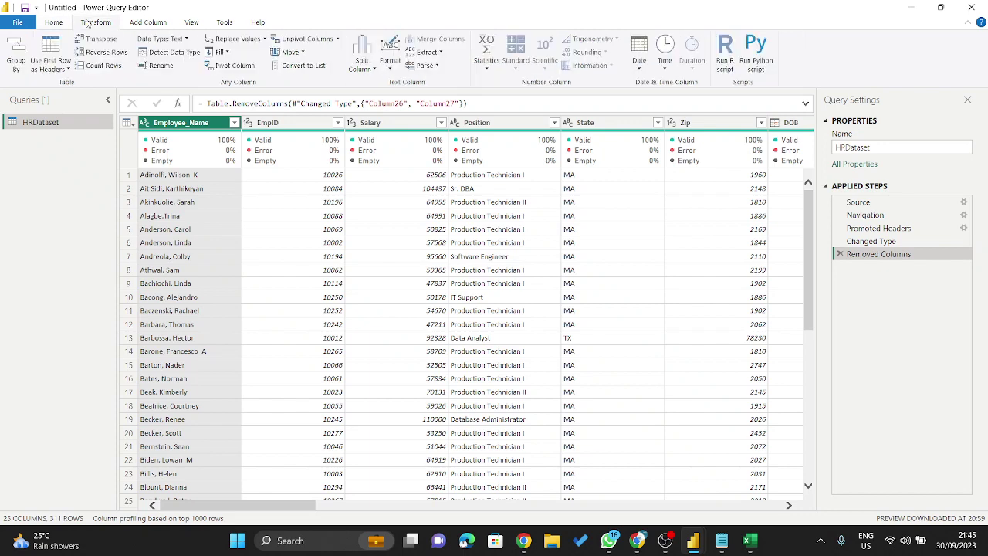
click(147, 23)
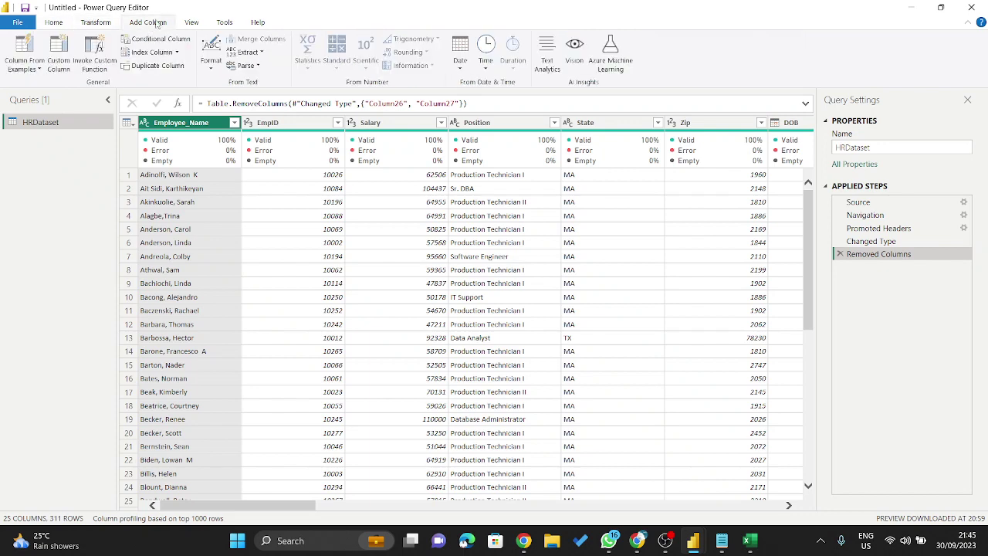
double_click(152, 24)
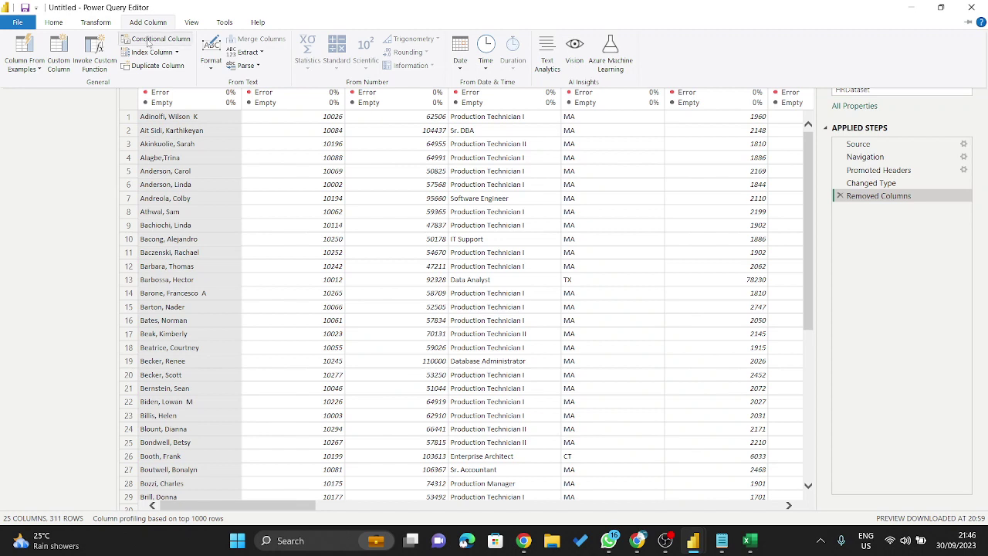
key(Escape)
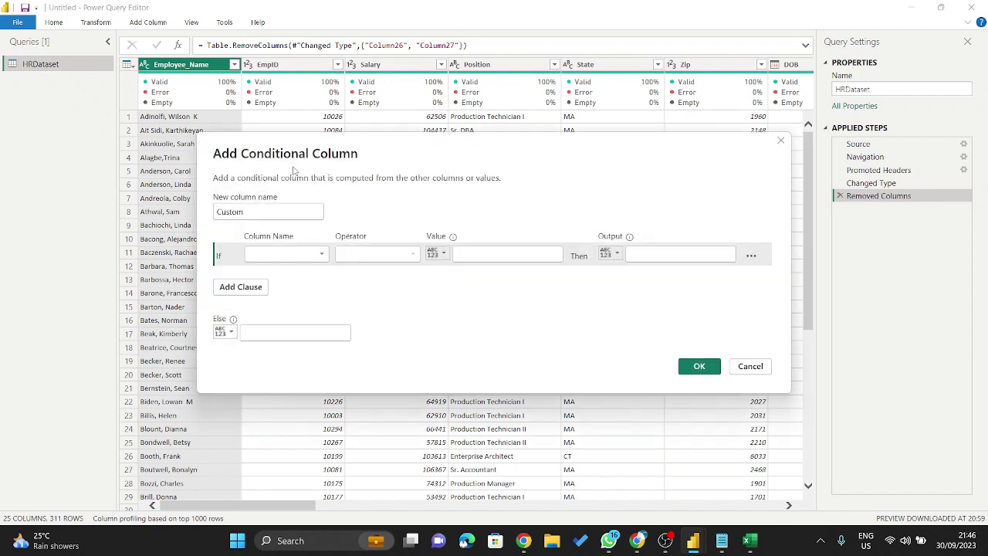
click(297, 255)
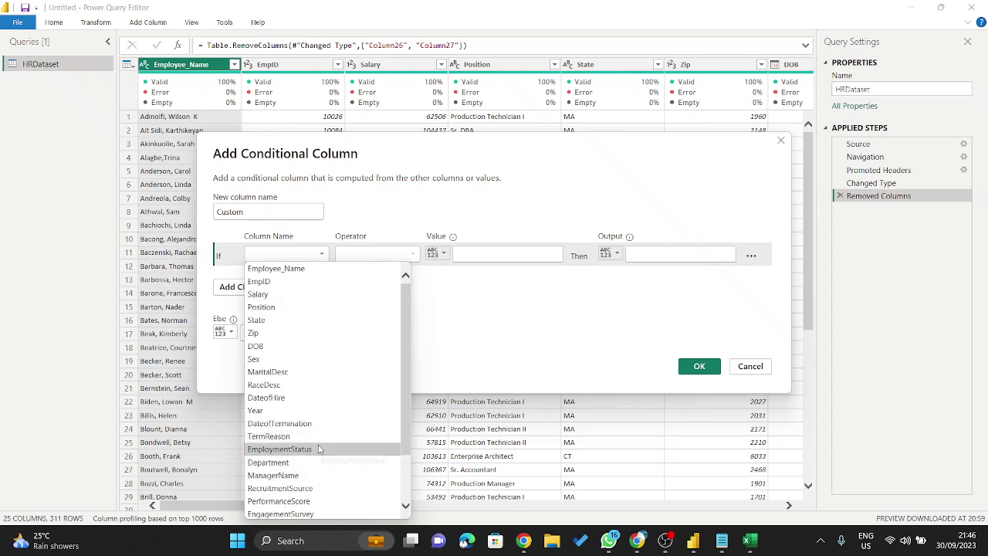
click(318, 449)
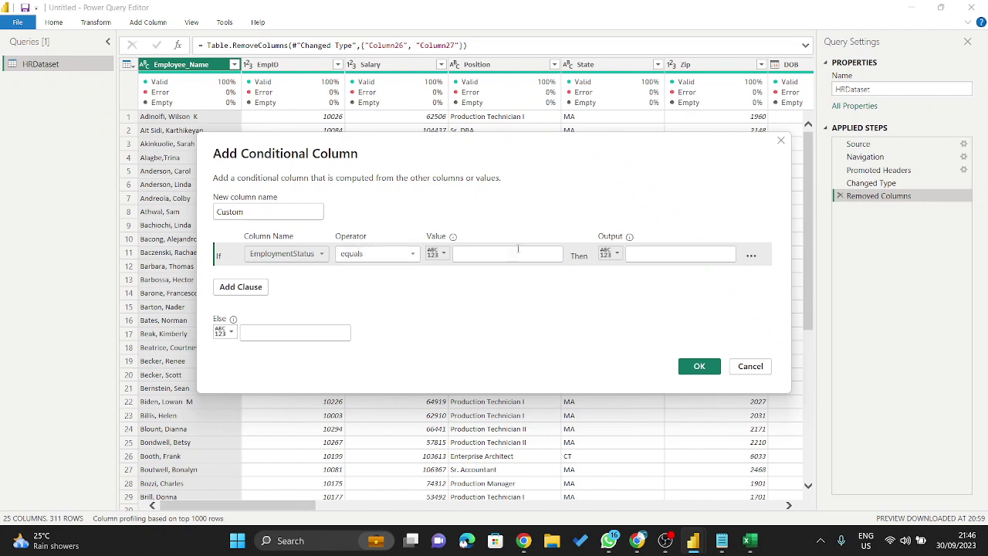
click(490, 252)
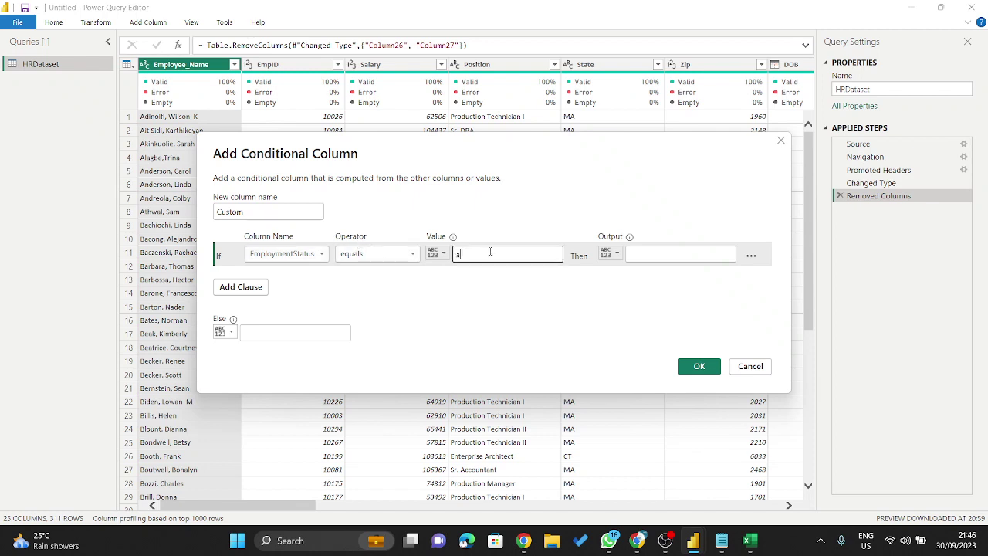
- Set the conditional rule to output Active when EmploymentStatus equals Active, and Inactive for everything else
text(a)
key(BackSpace)
text(Active)
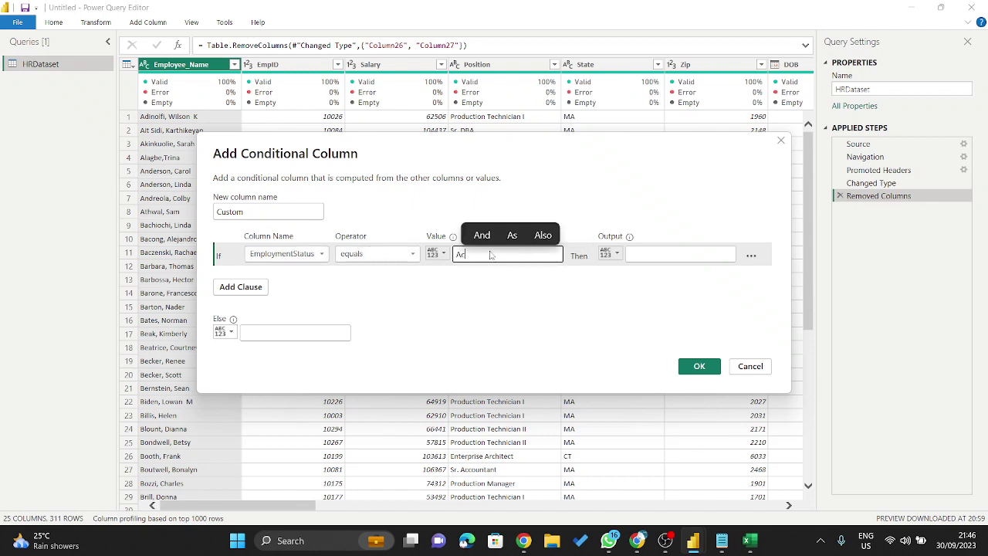
click(703, 253)
text(Active)
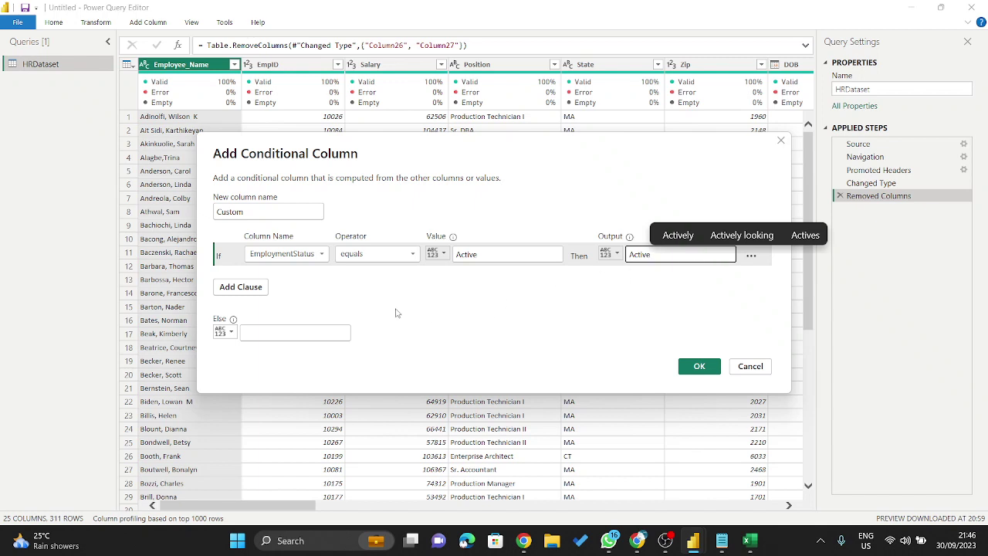
click(289, 332)
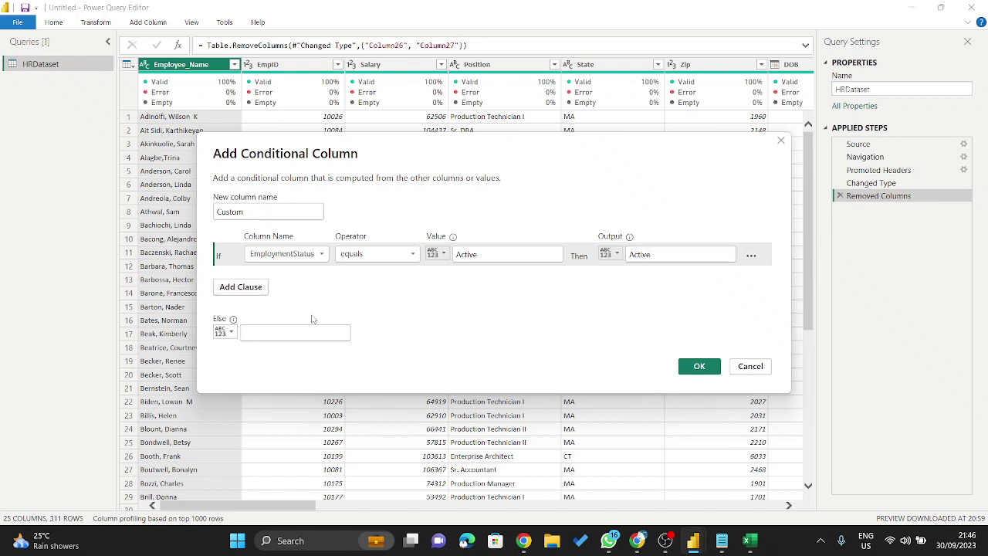
text(Inactive)
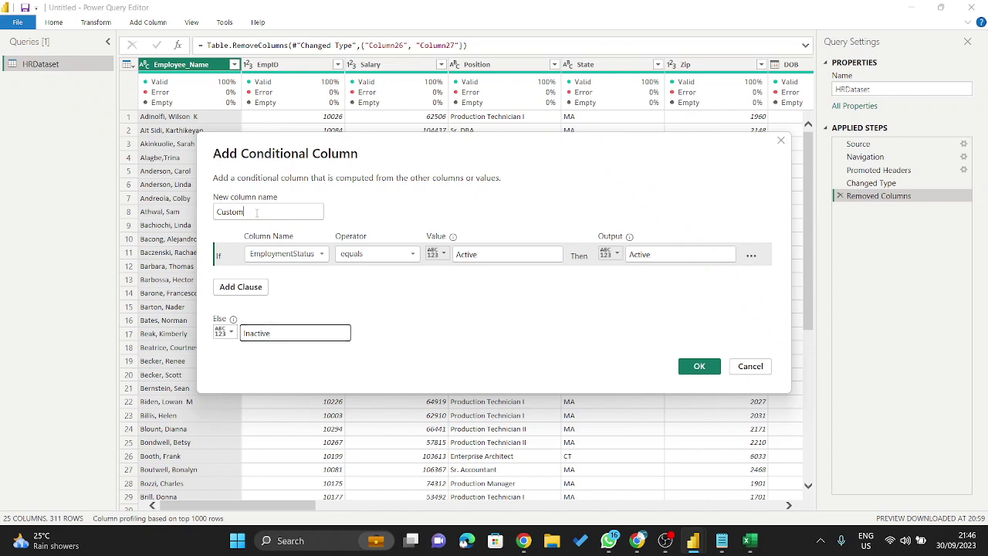
- Name the new conditional column EMPLOYEE STATUS RATIO and create it
drag(246, 212, 208, 220)
key(BackSpace)
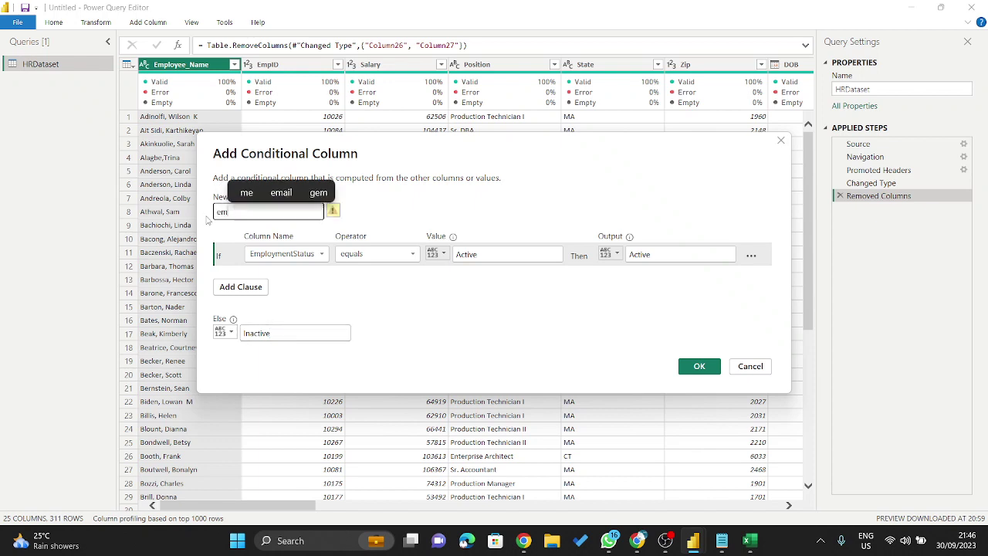
key(BackSpace)
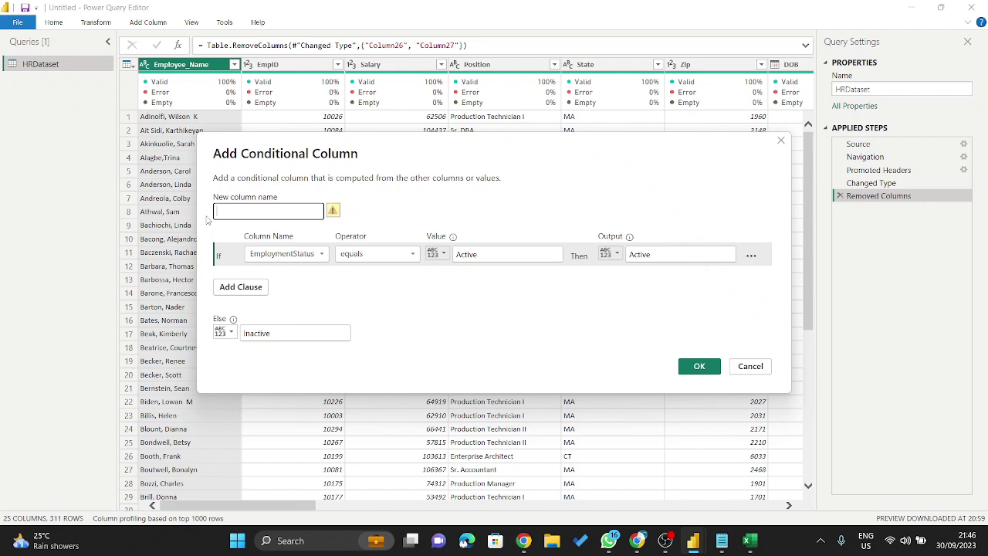
text(STATUS RA)
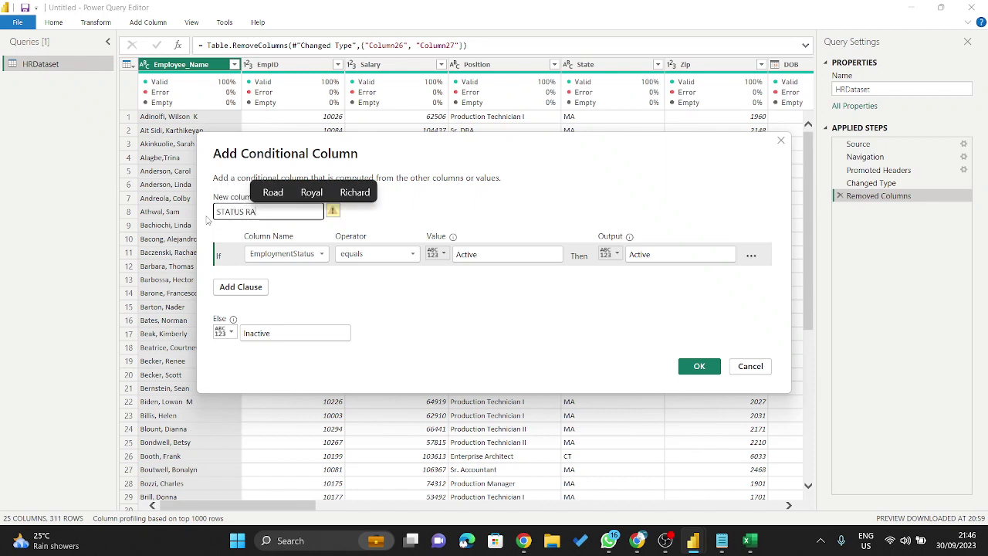
text(TIO)
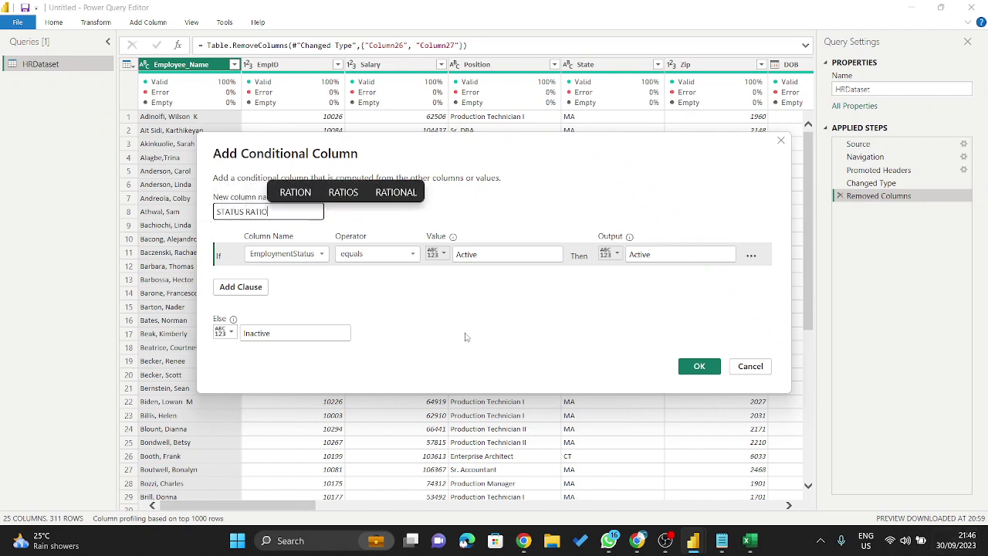
click(217, 212)
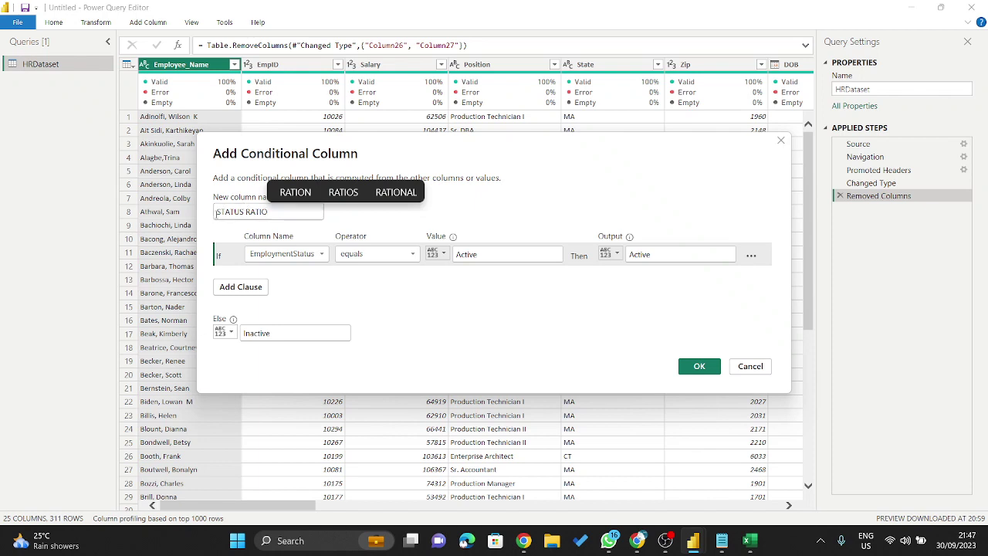
text(EMPLOYE)
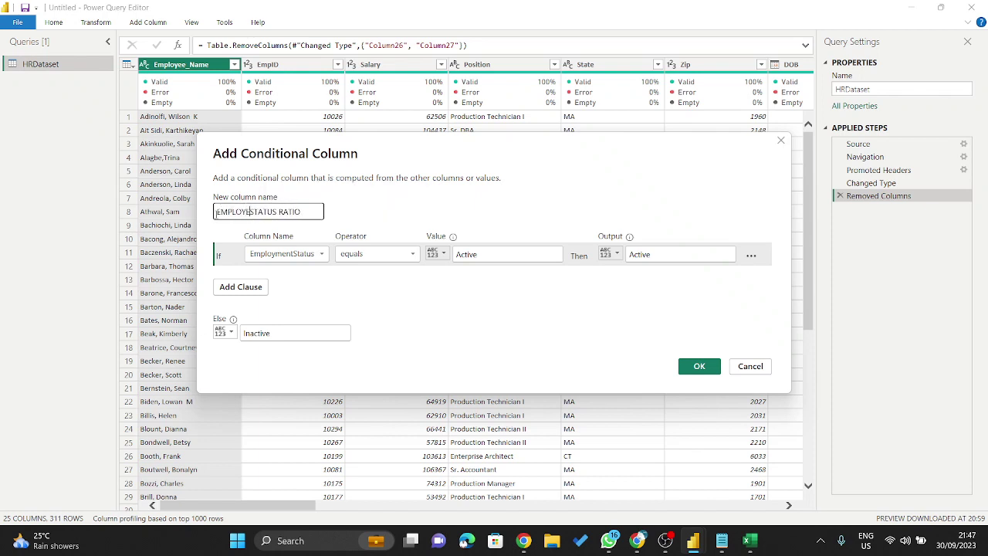
text(E)
click(699, 366)
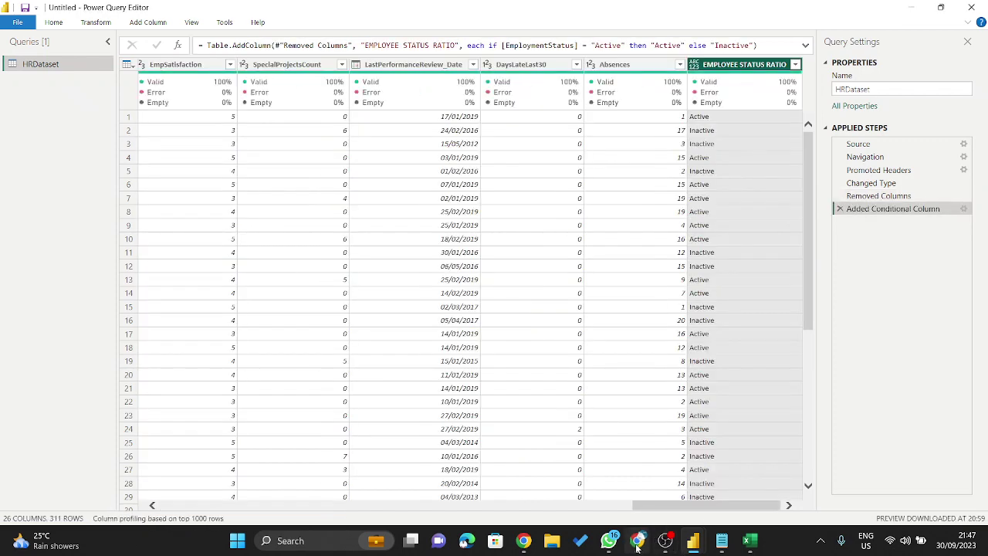
- Switch to the Google Meet call, admit the waiting participant, and return to Power Query Editor
click(638, 542)
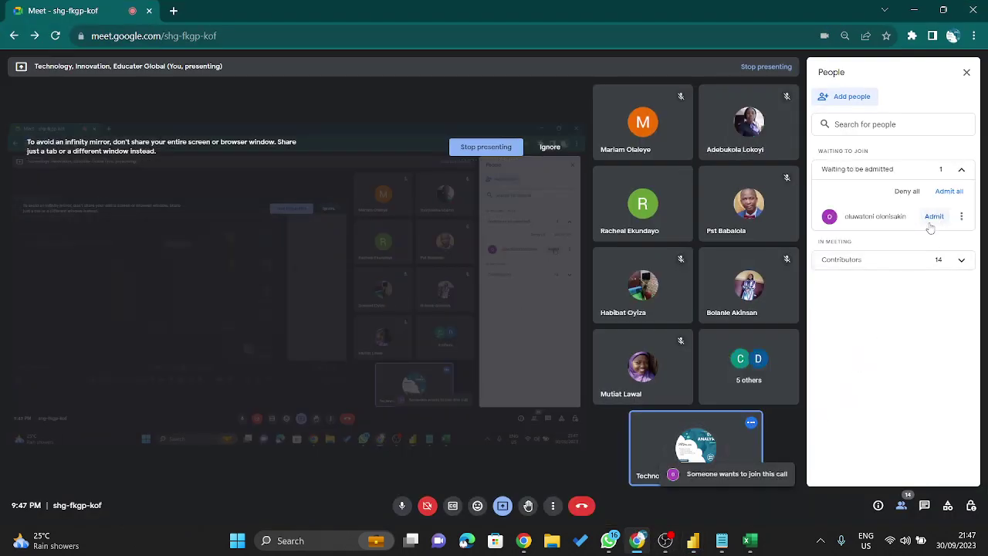
click(932, 222)
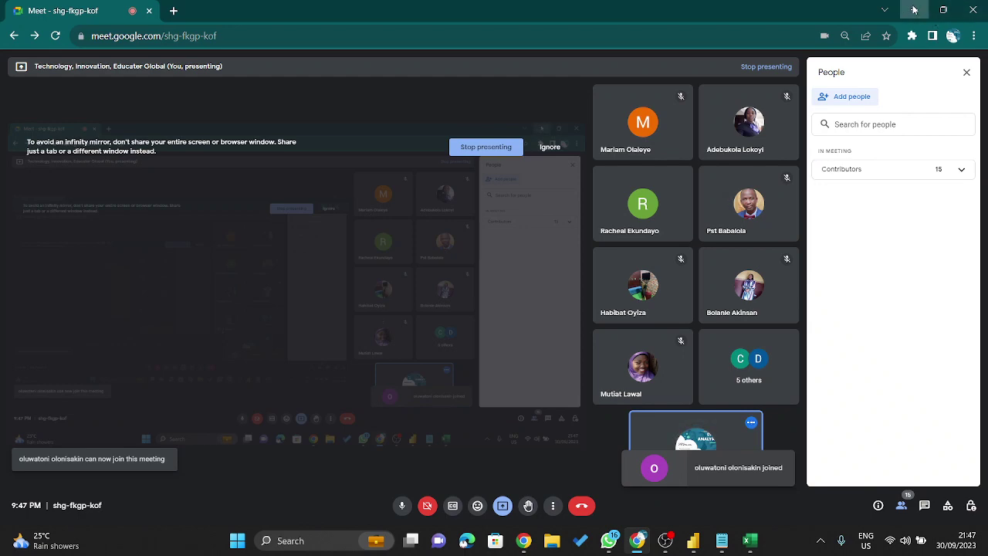
click(914, 9)
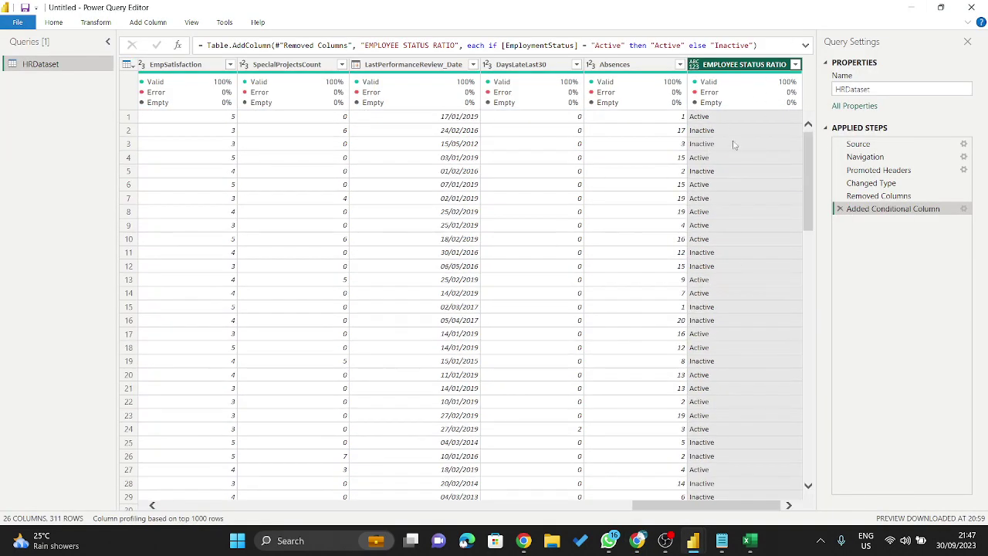
- Check the filter values of the EMPLOYEE STATUS RATIO column and move the column directly after EmploymentStatus
click(796, 64)
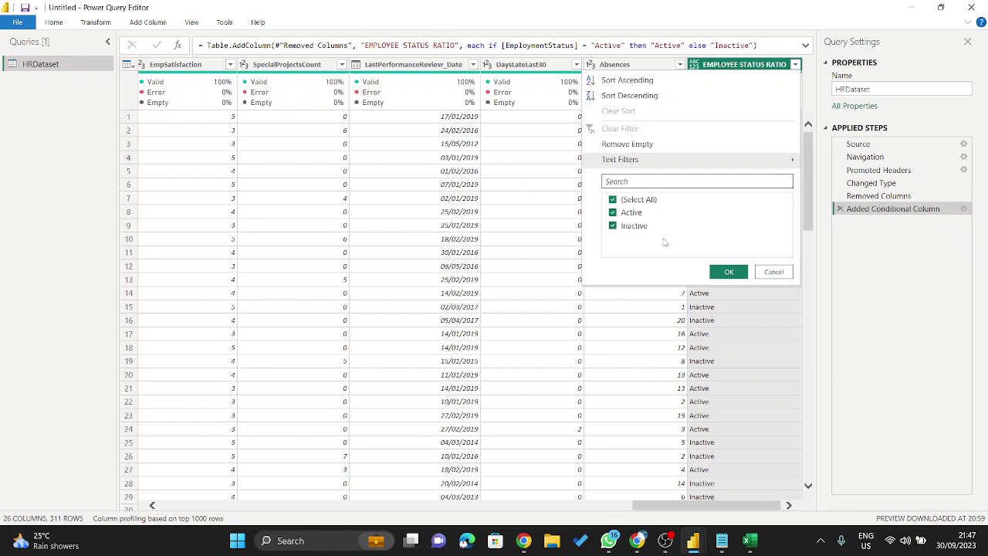
click(775, 274)
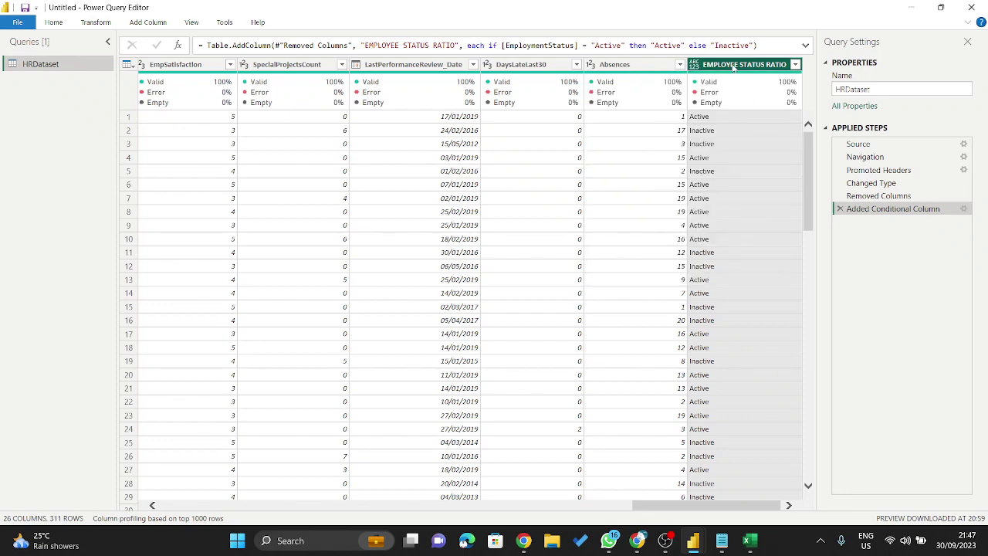
drag(734, 68, 331, 119)
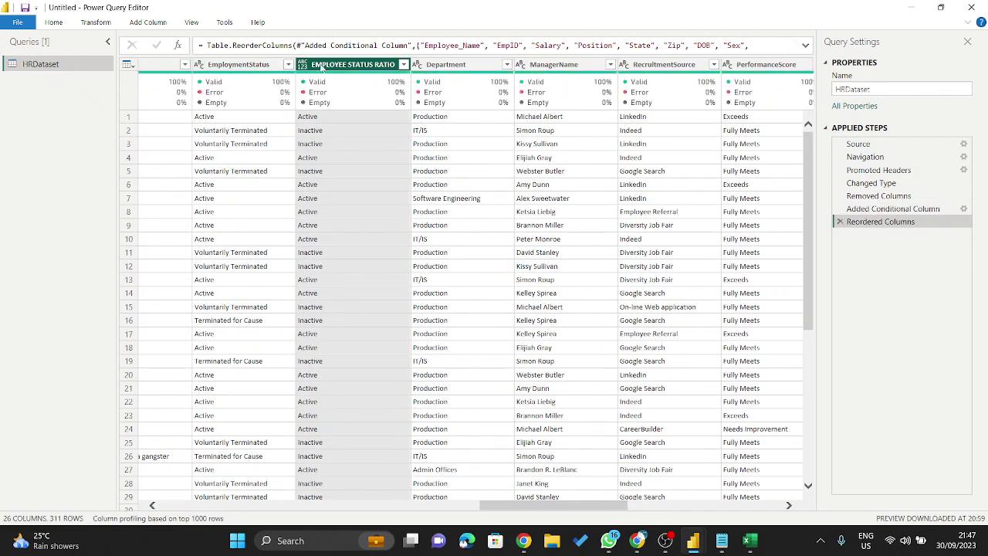
- Compare EmploymentStatus with EMPLOYEE STATUS RATIO row by row for active, voluntarily terminated and terminated-for-cause employees
click(227, 68)
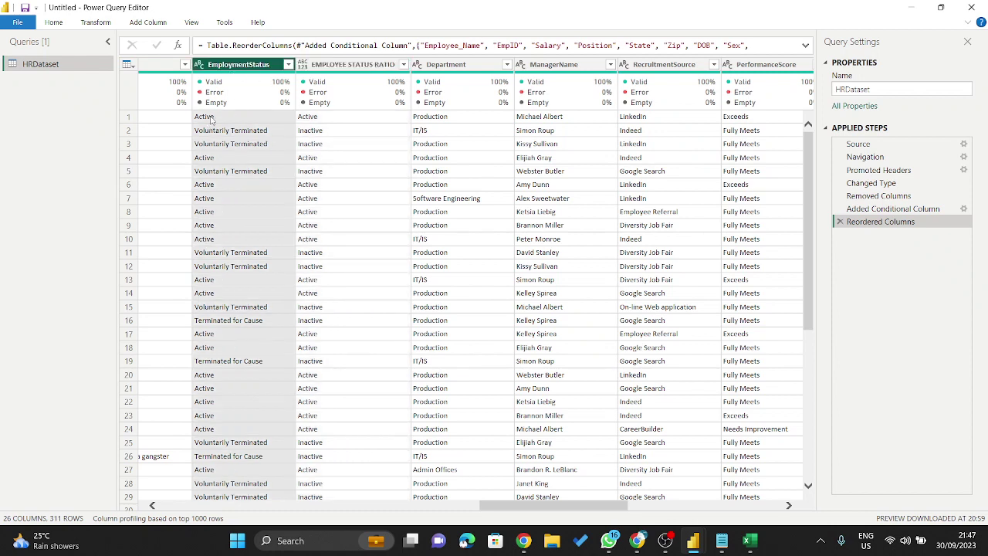
click(216, 117)
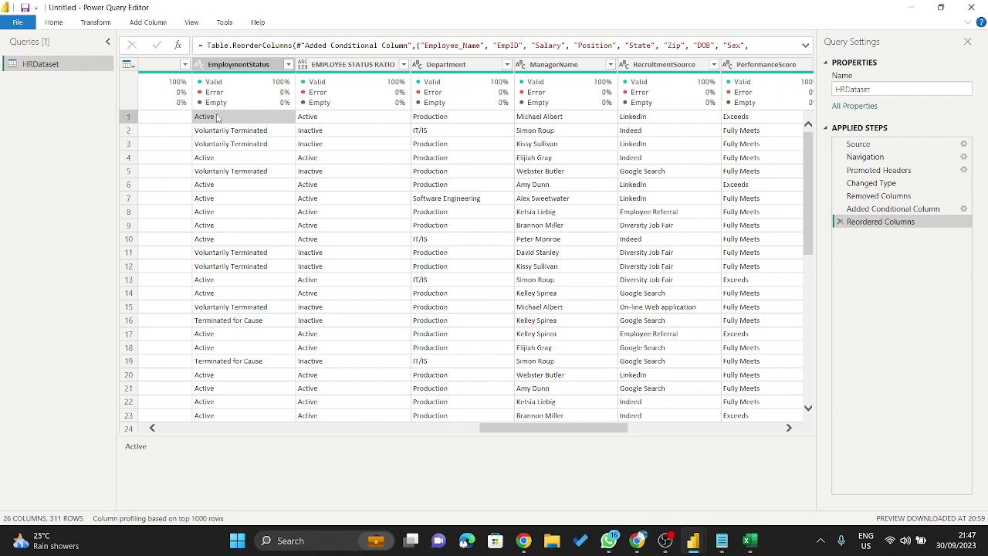
click(314, 117)
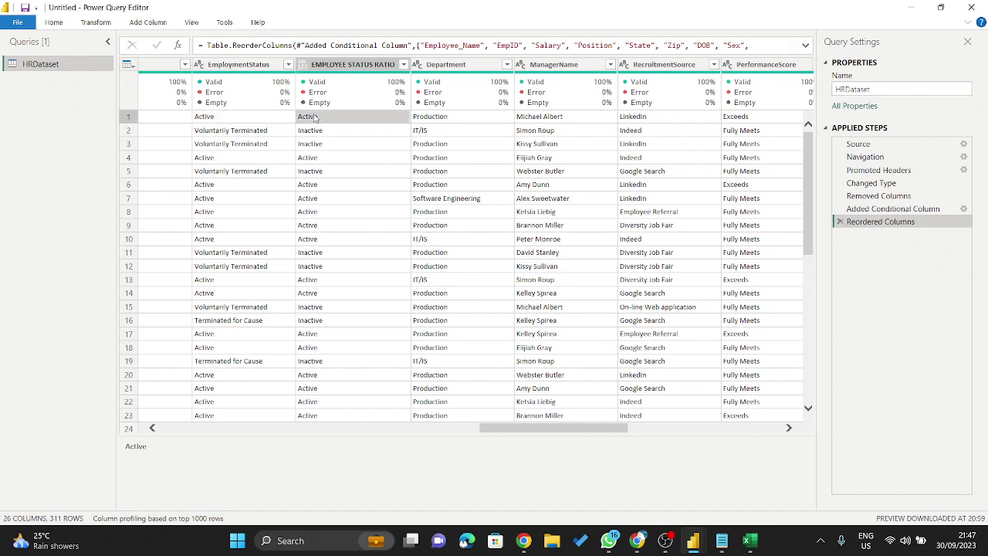
click(231, 132)
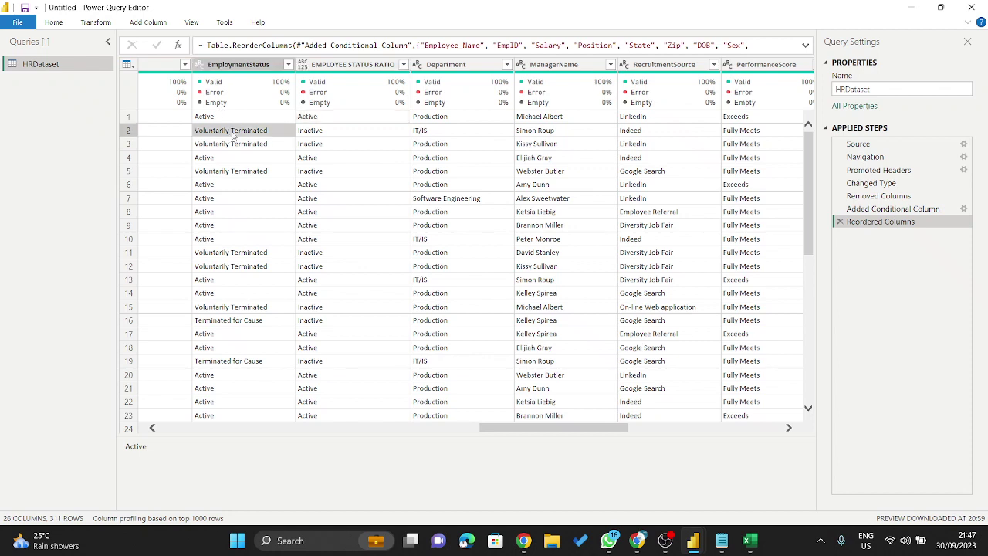
click(336, 132)
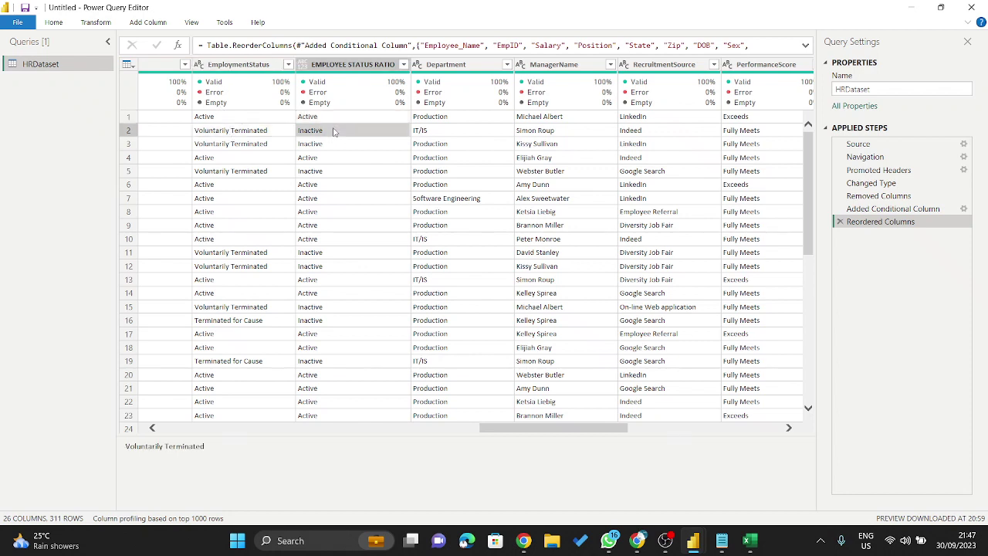
click(223, 160)
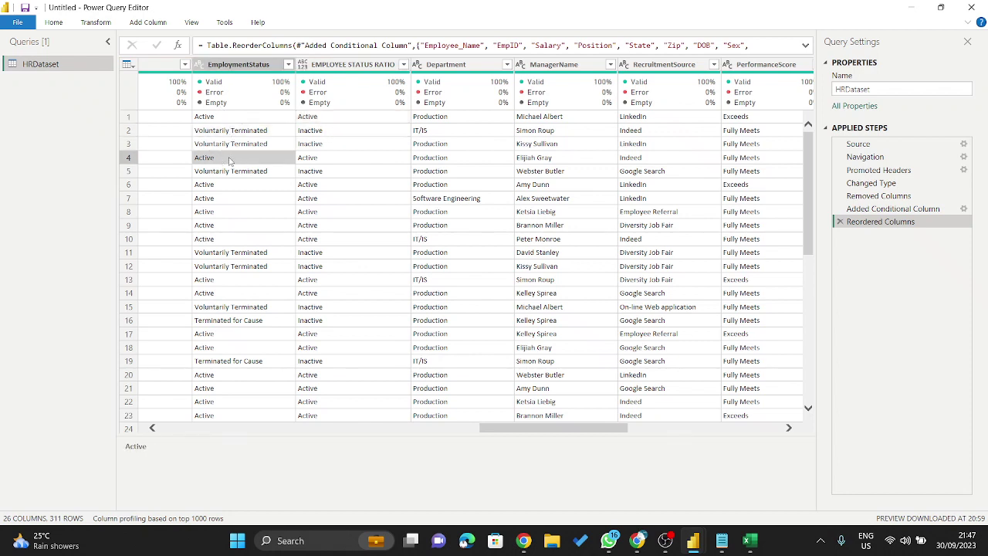
click(245, 323)
click(319, 325)
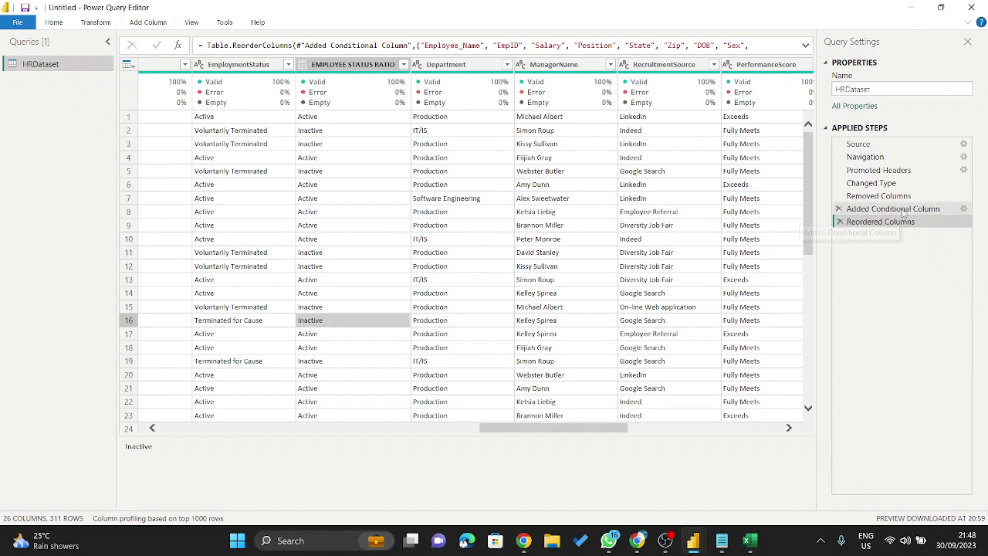
- Reopen the Added Conditional Column step's settings and review its column name, condition, output and else value
click(954, 209)
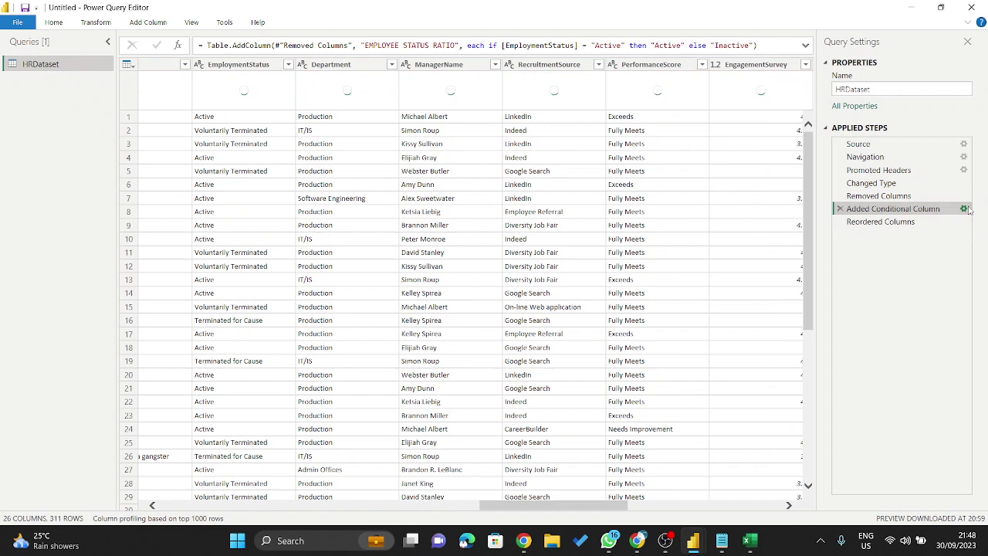
click(965, 209)
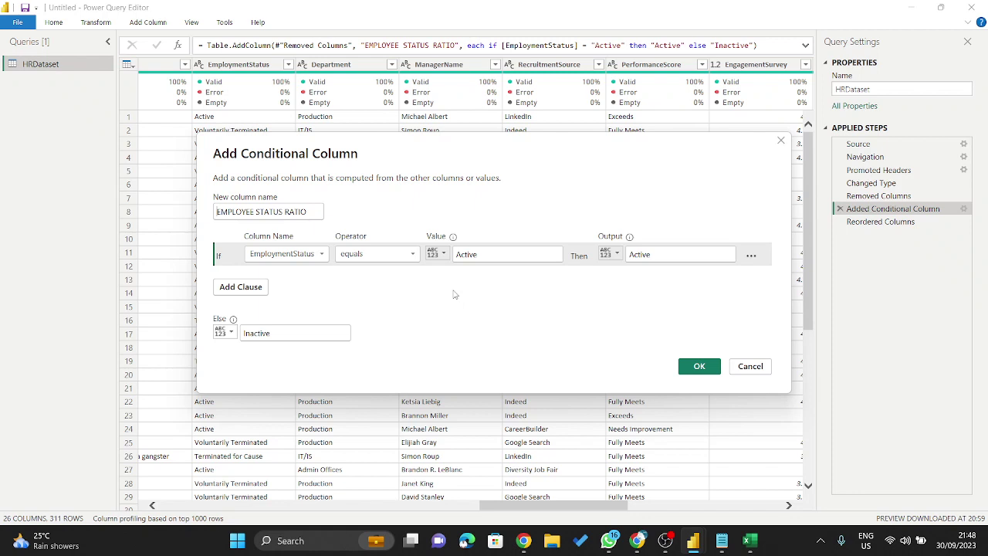
drag(447, 168, 430, 151)
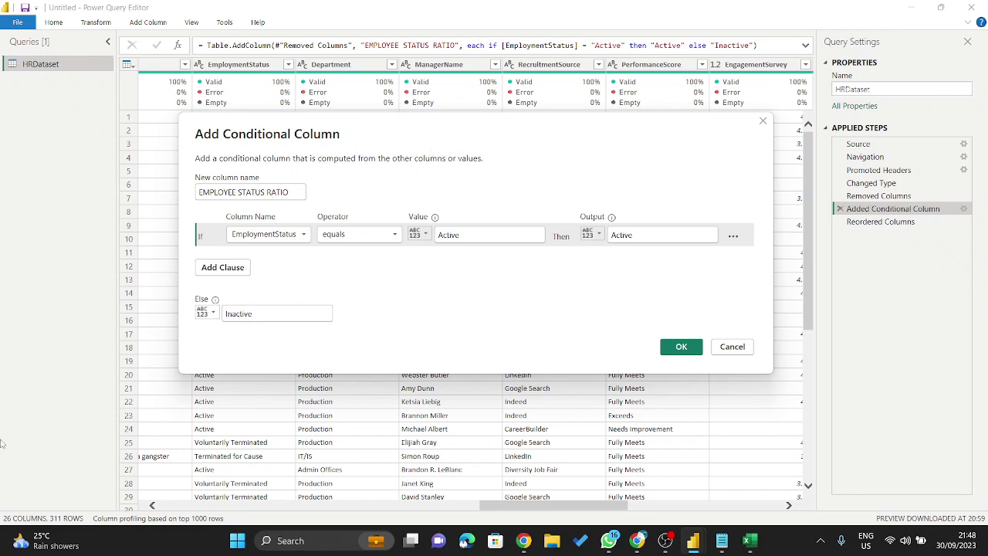
drag(378, 125, 369, 128)
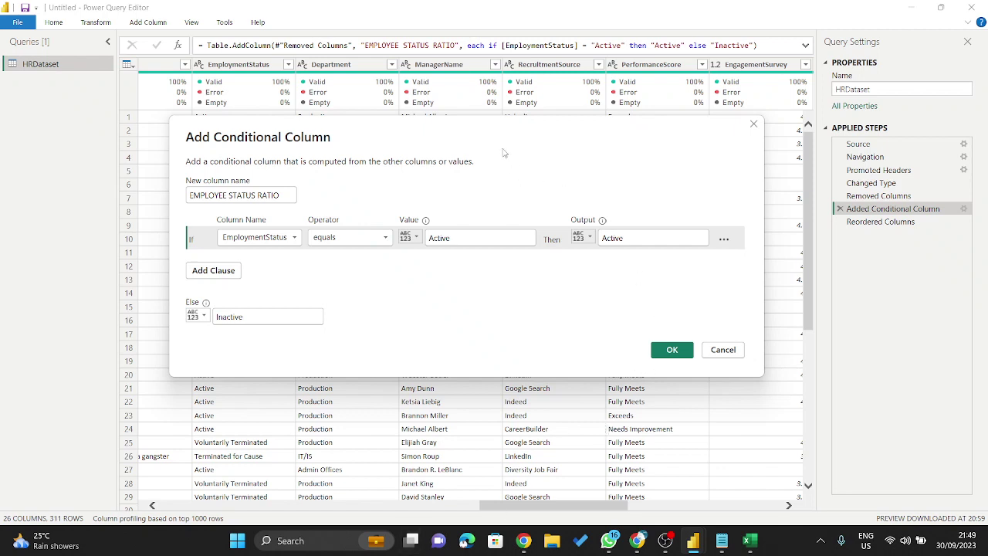
drag(512, 136, 463, 73)
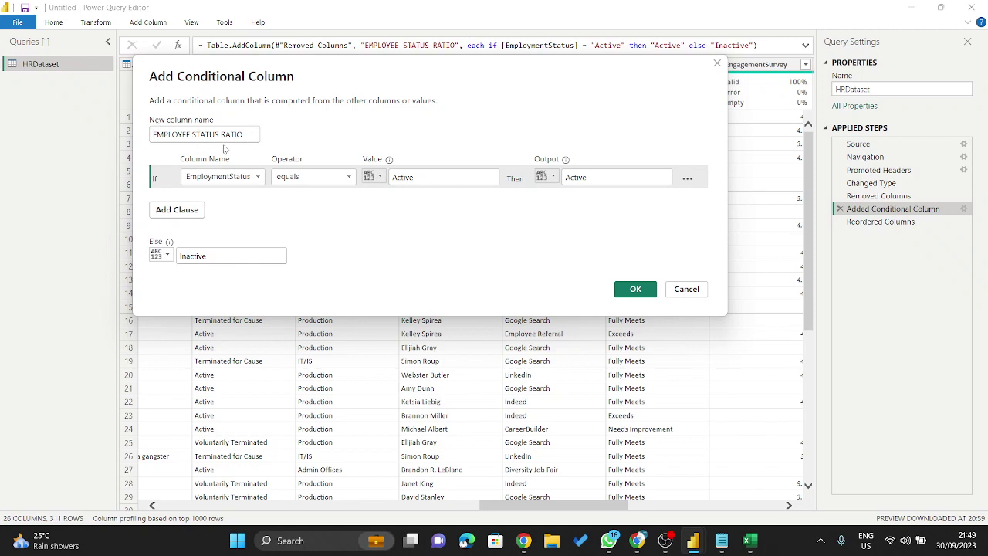
drag(247, 136, 152, 137)
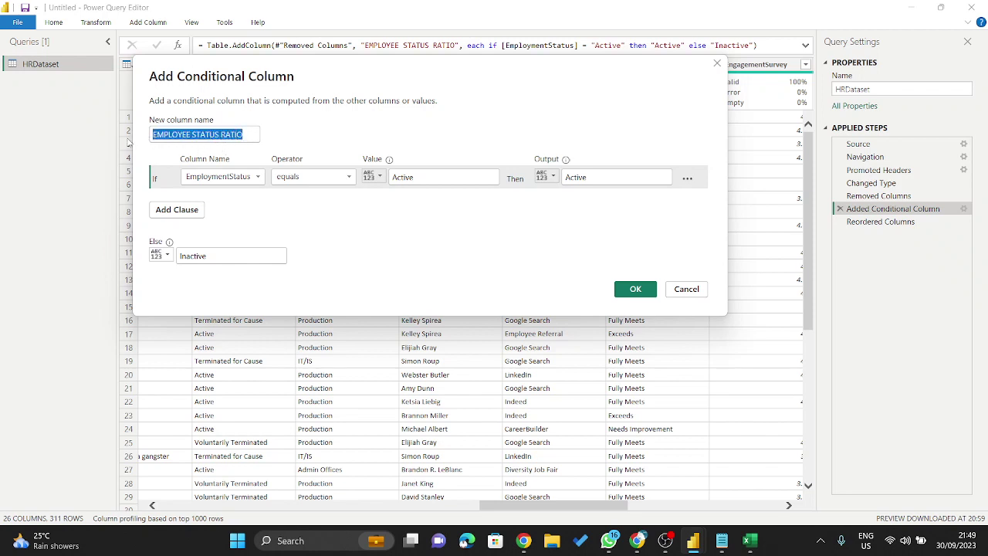
click(277, 232)
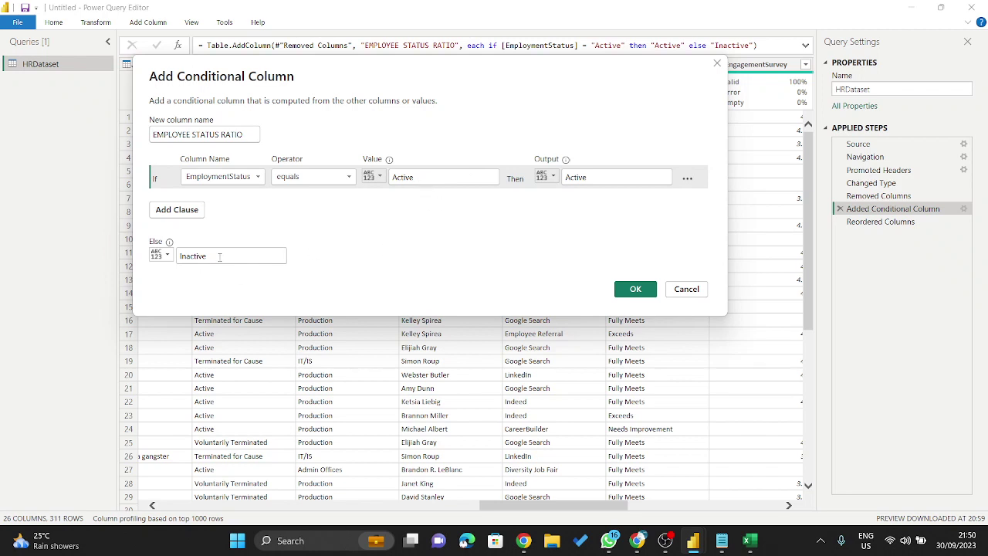
drag(209, 256, 176, 247)
click(636, 292)
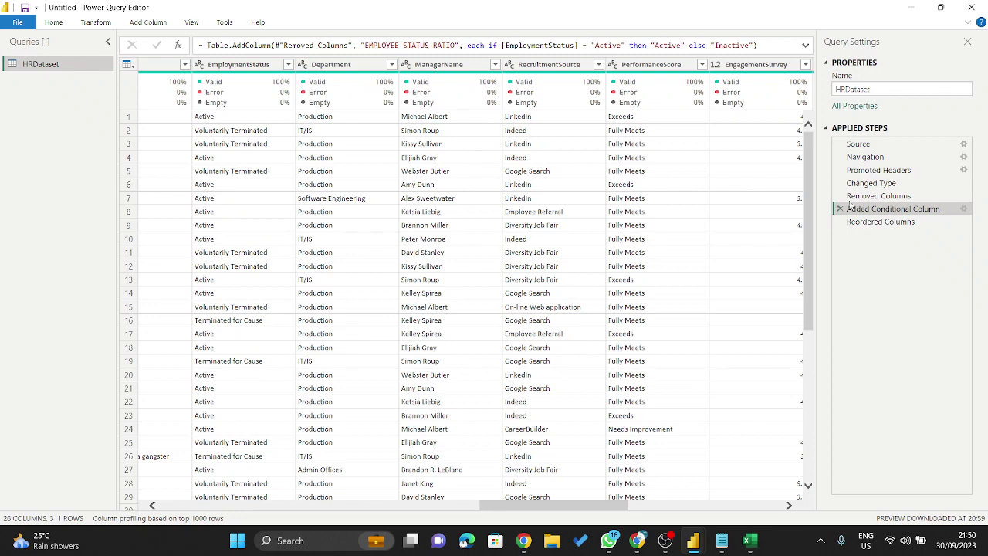
- Change the data type of the EMPLOYEE STATUS RATIO column to Text after the Reordered Columns step
click(865, 222)
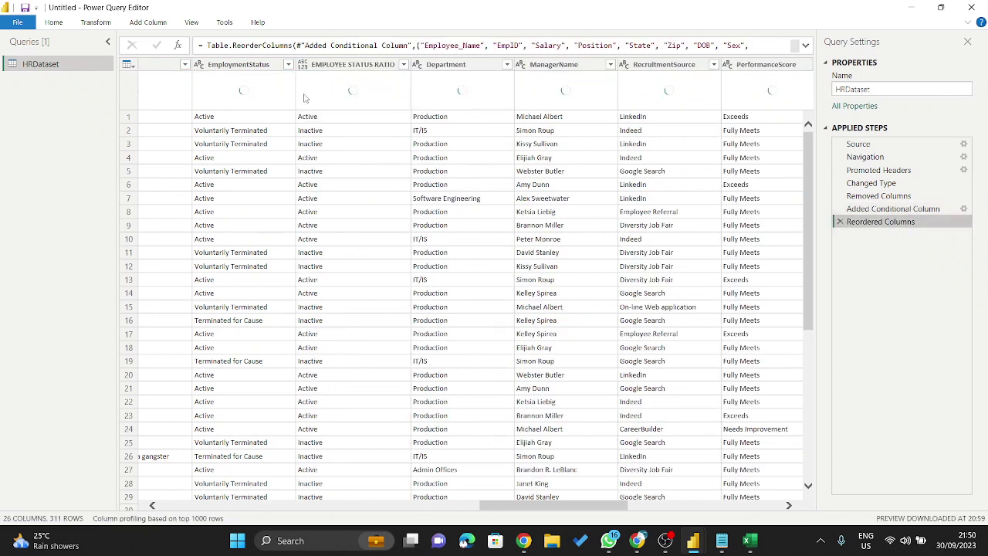
click(376, 68)
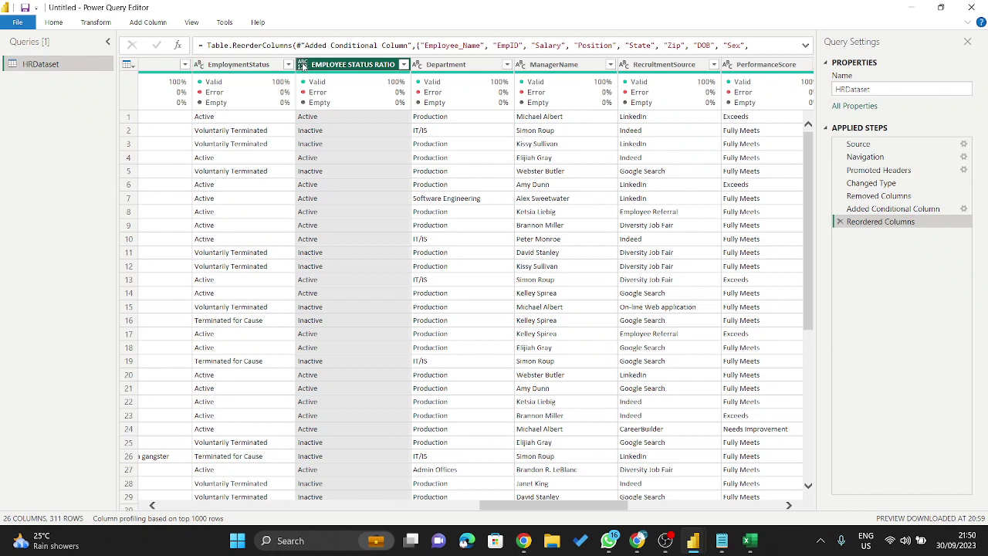
click(302, 67)
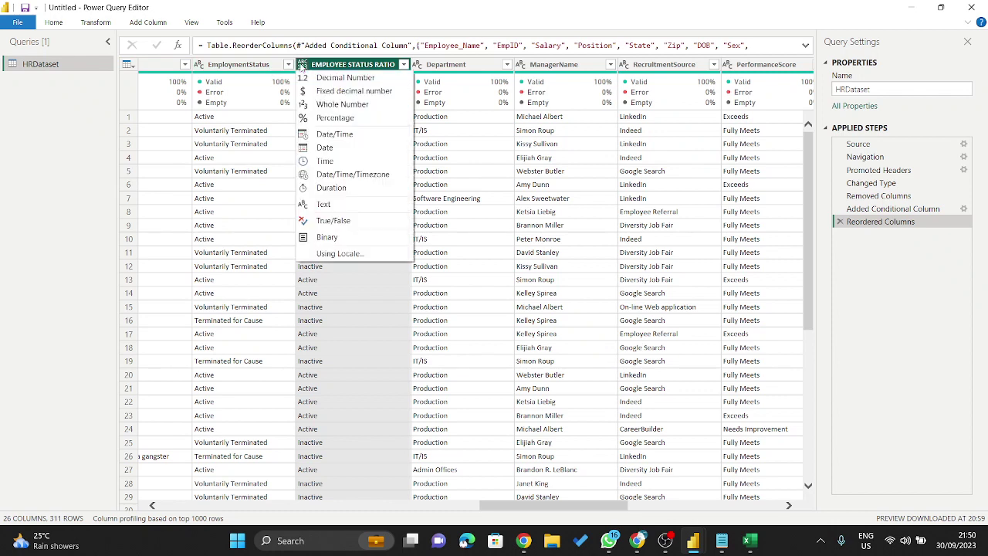
click(323, 205)
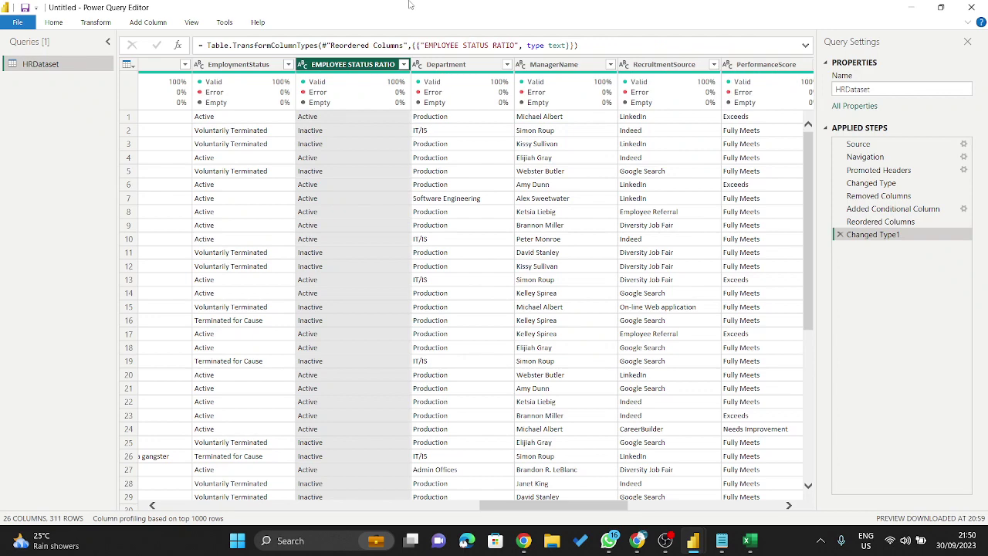
- Close Power Query Editor and apply the HRDataset query changes to the Power BI report
click(58, 23)
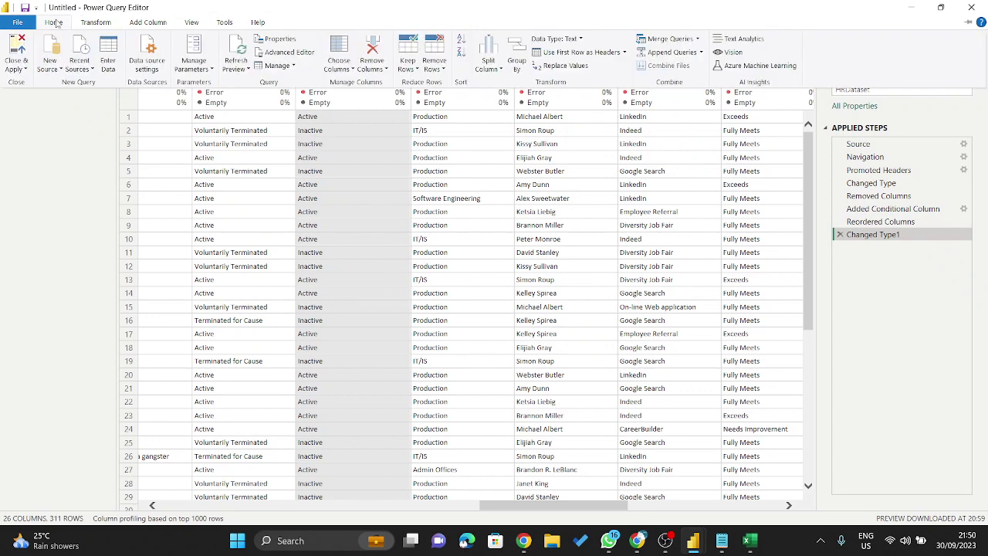
click(22, 52)
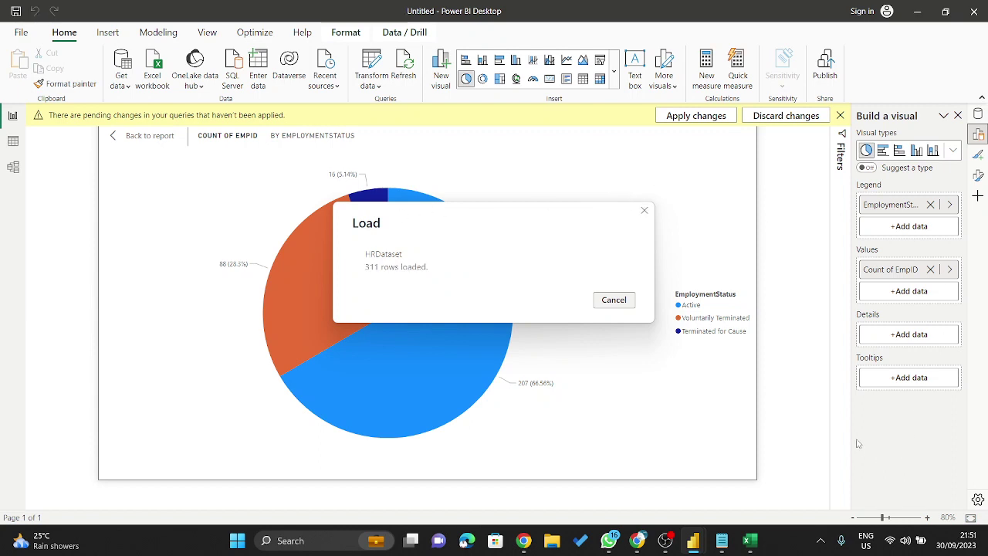
click(644, 211)
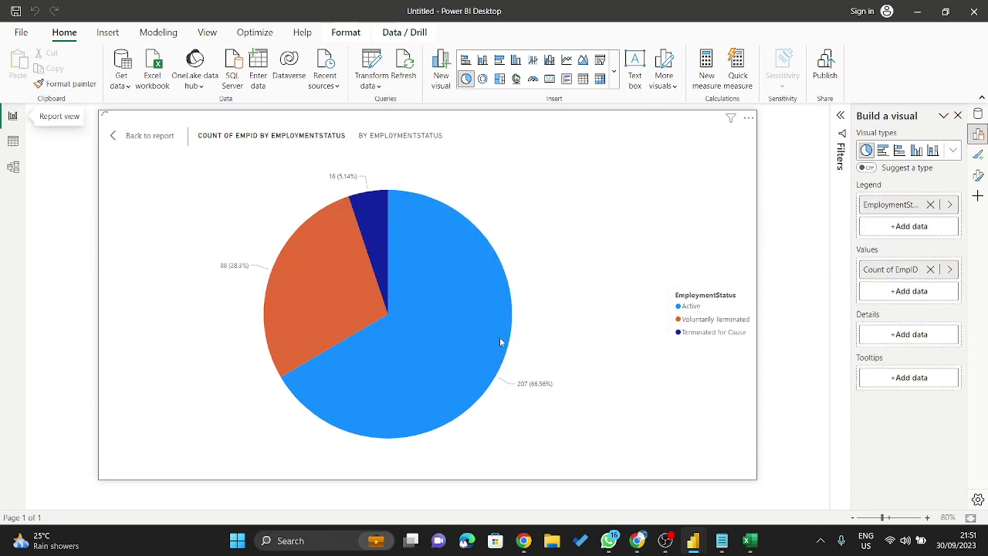
- Replace EmploymentStatus with EMPLOYEE STATUS RATIO as the legend field of the pie chart
mouse_move(500, 342)
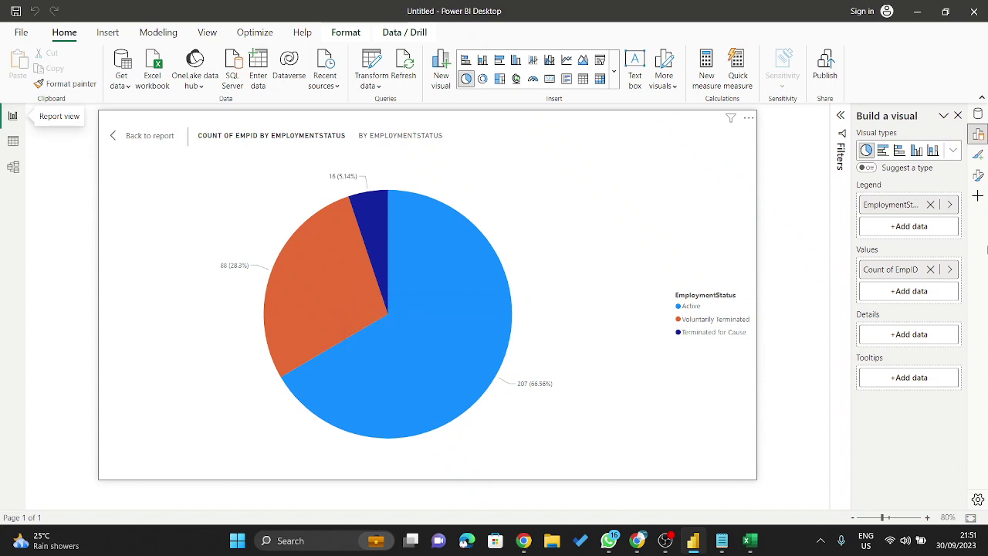
click(931, 205)
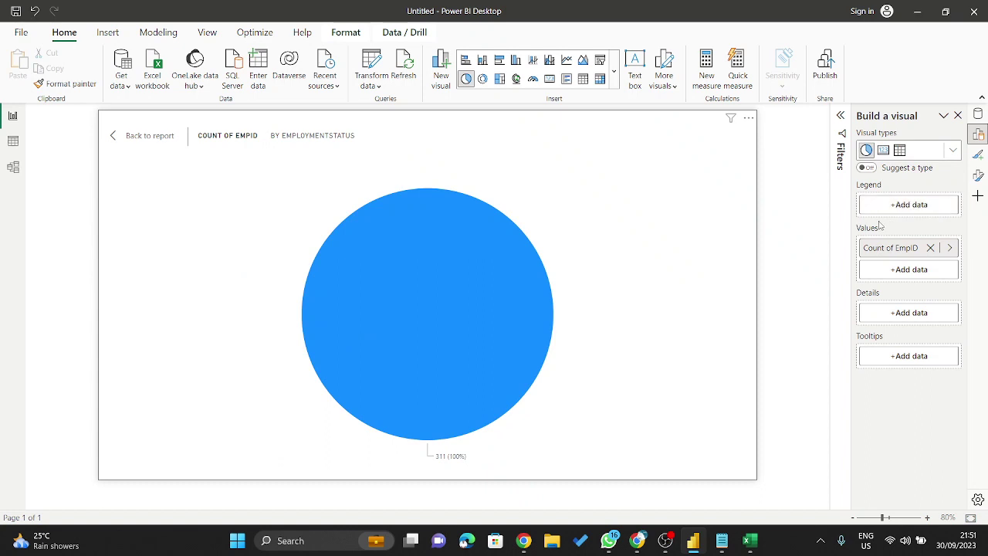
click(903, 205)
scroll(799, 324, down, 5)
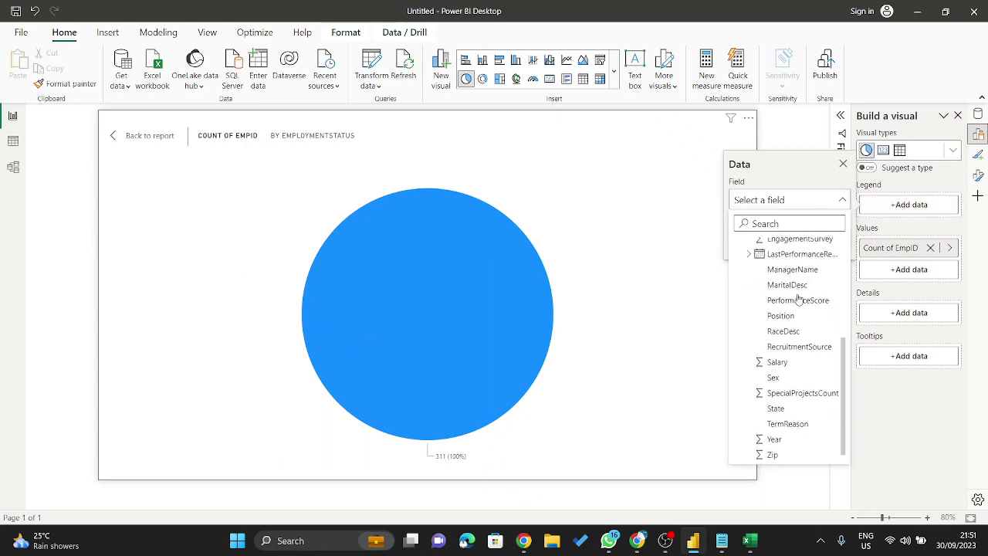
scroll(807, 370, up, 5)
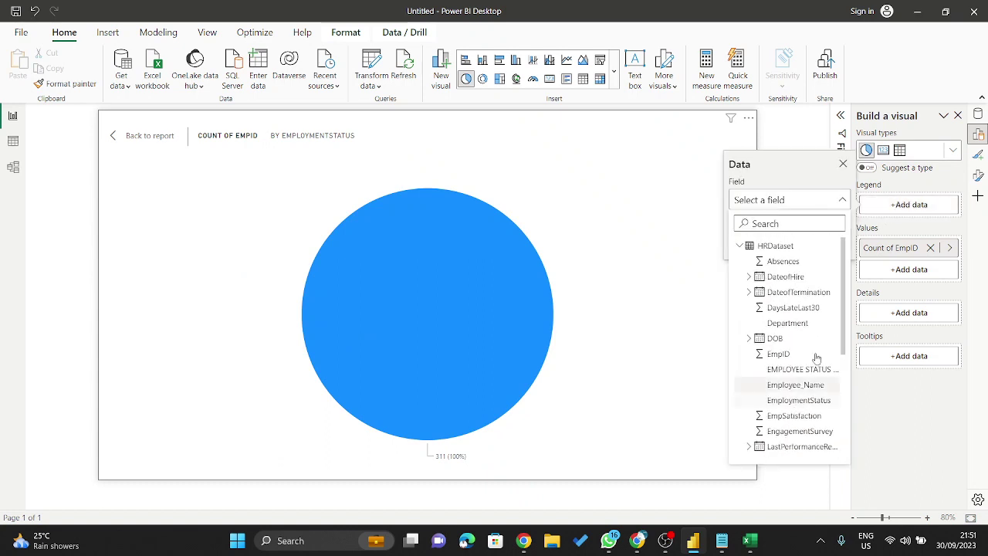
click(803, 369)
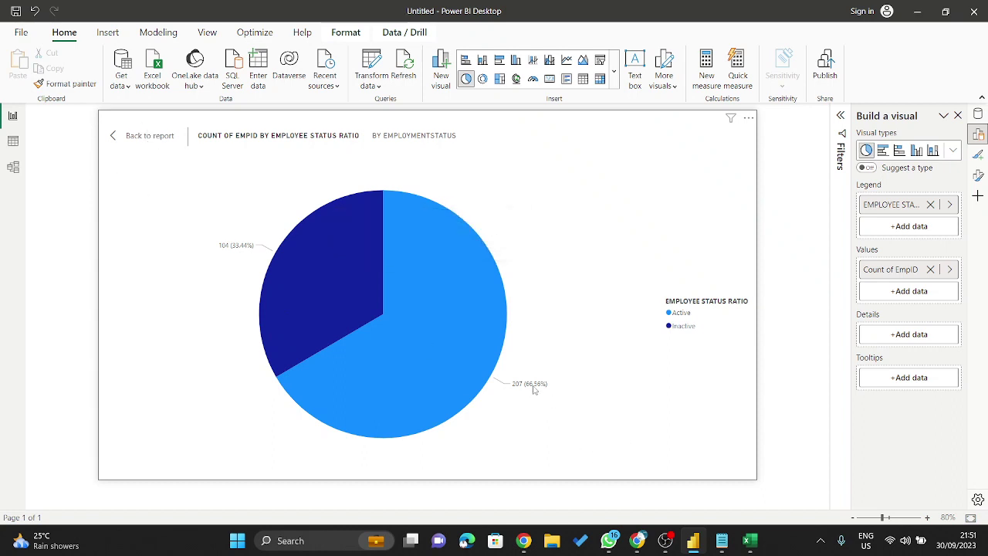
- Leave the pie chart's focus view and move the chart directly beneath the total number of employees card
mouse_move(533, 390)
mouse_move(238, 249)
click(139, 135)
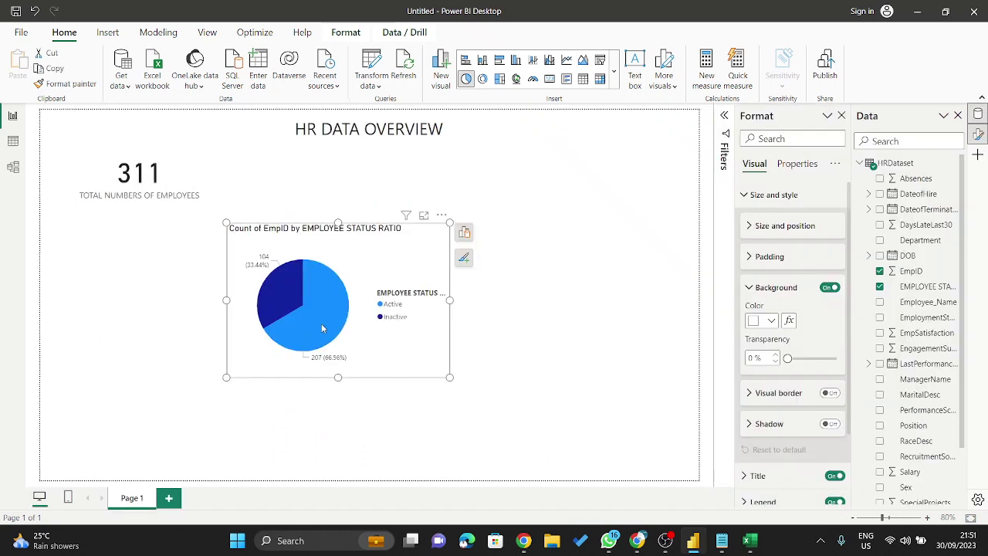
drag(412, 373, 249, 364)
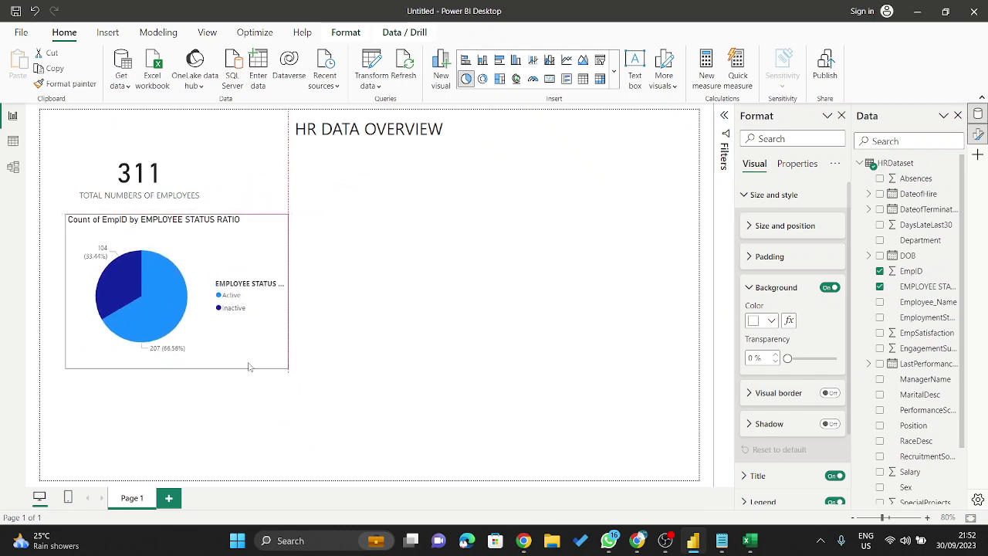
click(447, 351)
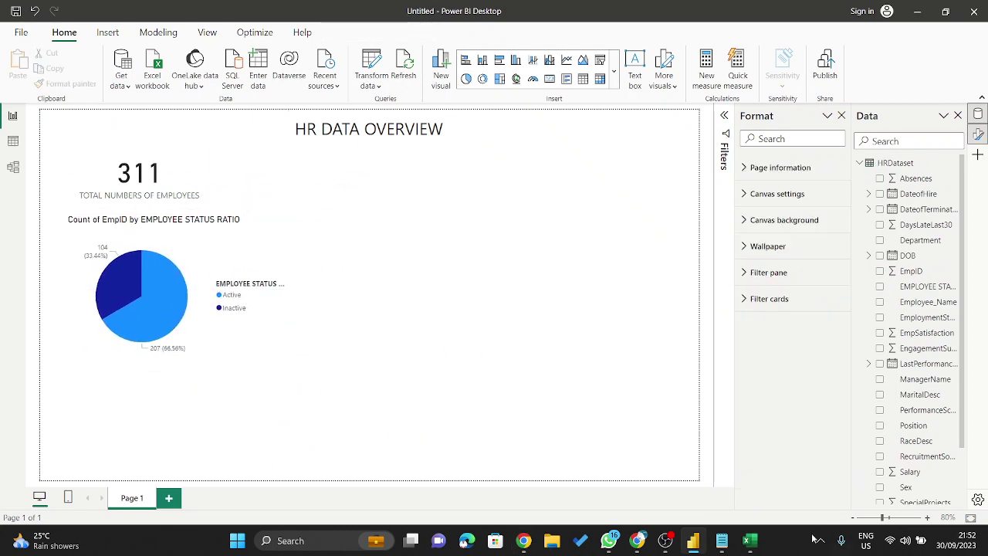
- Review the Number of Employees by Recruitment Source item in the Notepad REQUIREMENT file and return to Power BI Desktop
click(722, 541)
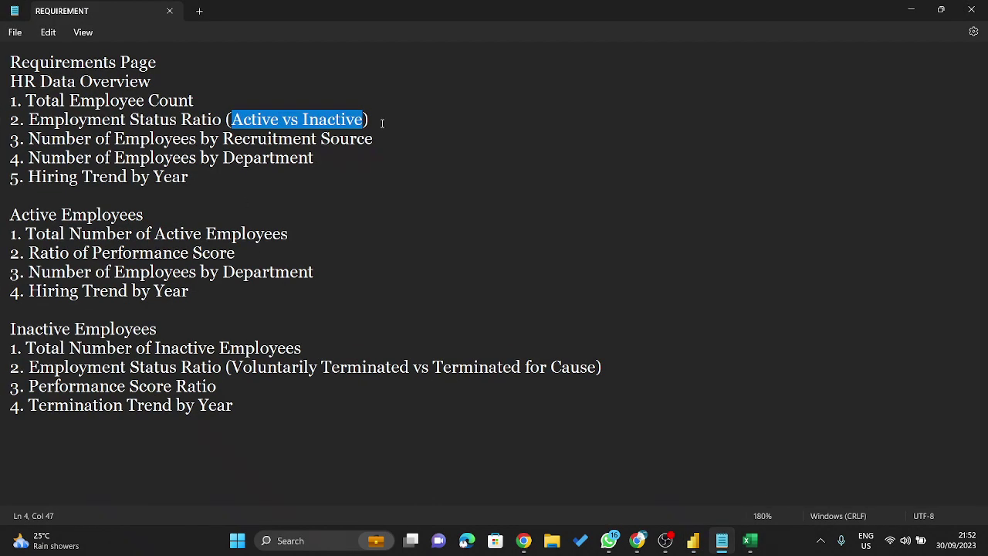
drag(373, 138, 23, 137)
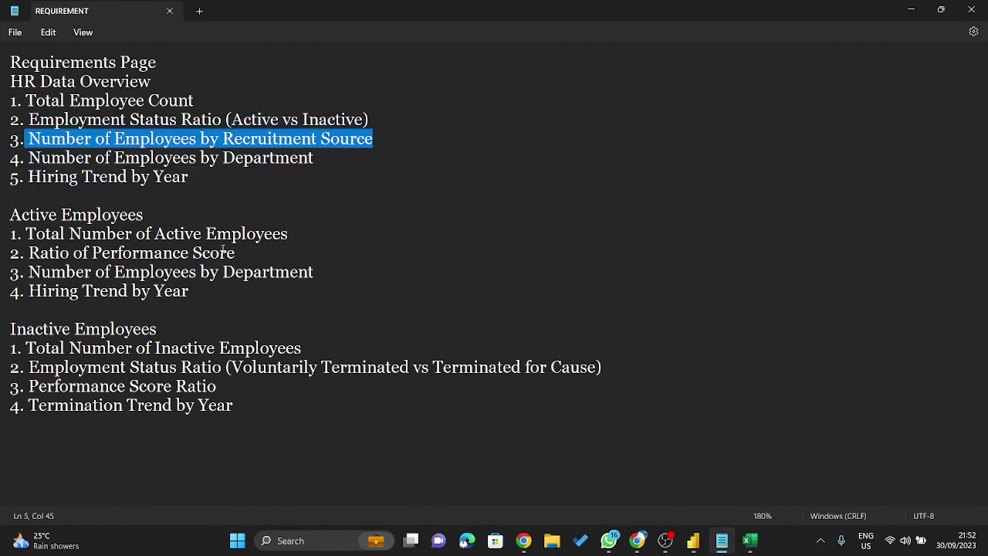
click(908, 7)
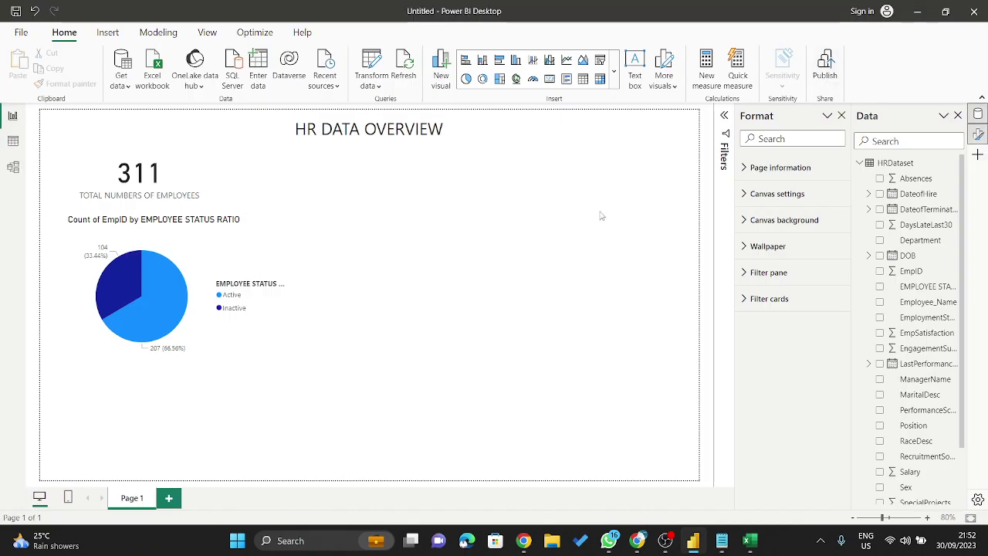
click(726, 540)
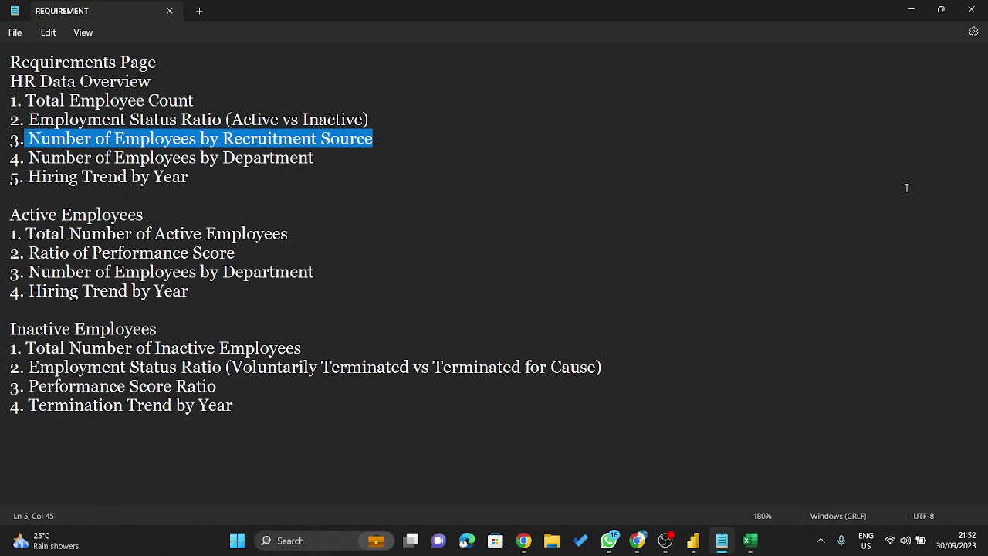
click(911, 9)
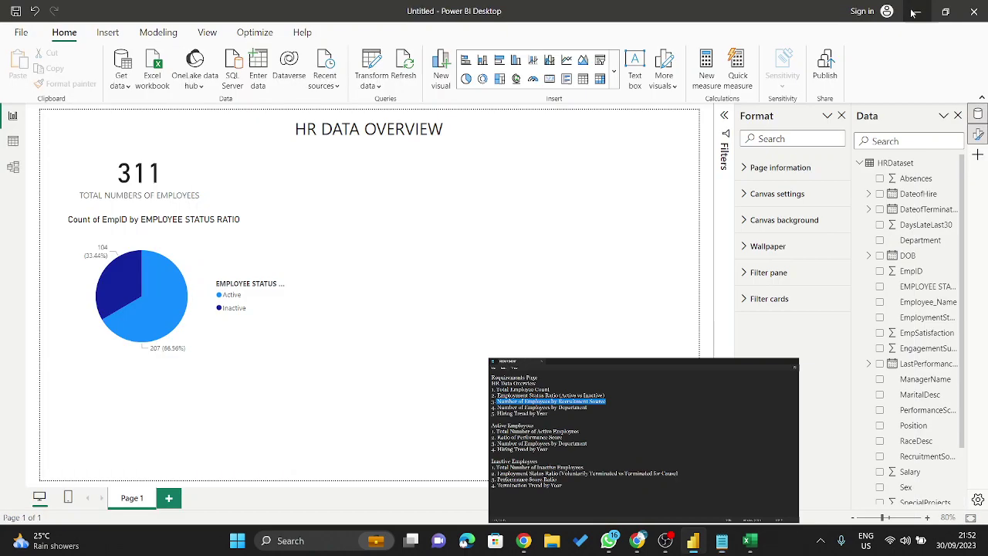
- Insert a stacked column chart and place it in the empty area under the HR DATA OVERVIEW title
click(613, 78)
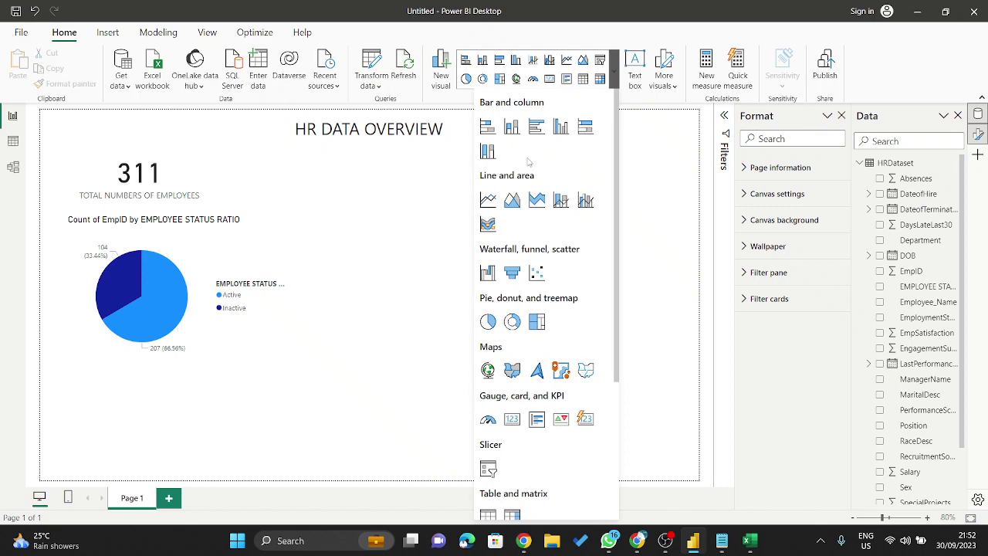
click(512, 127)
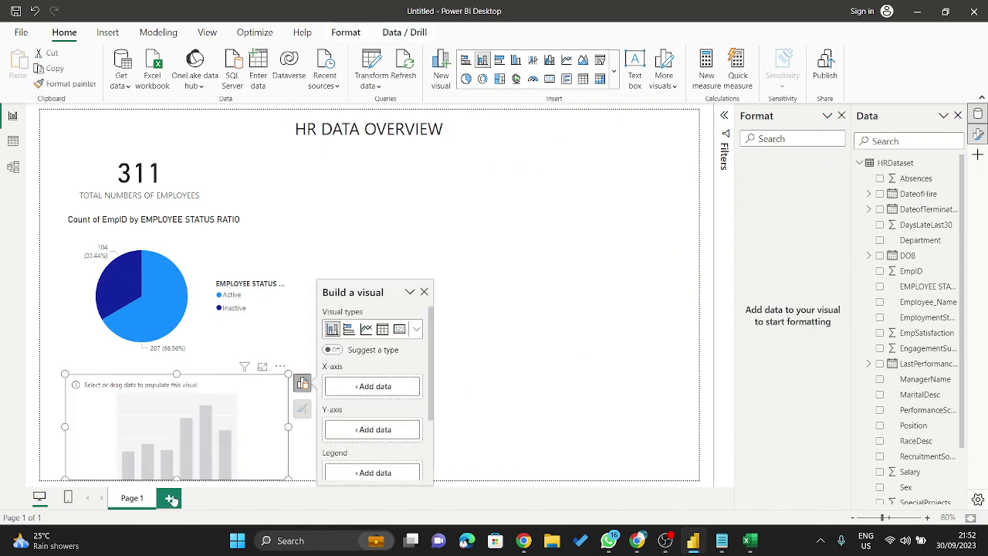
drag(166, 464, 390, 265)
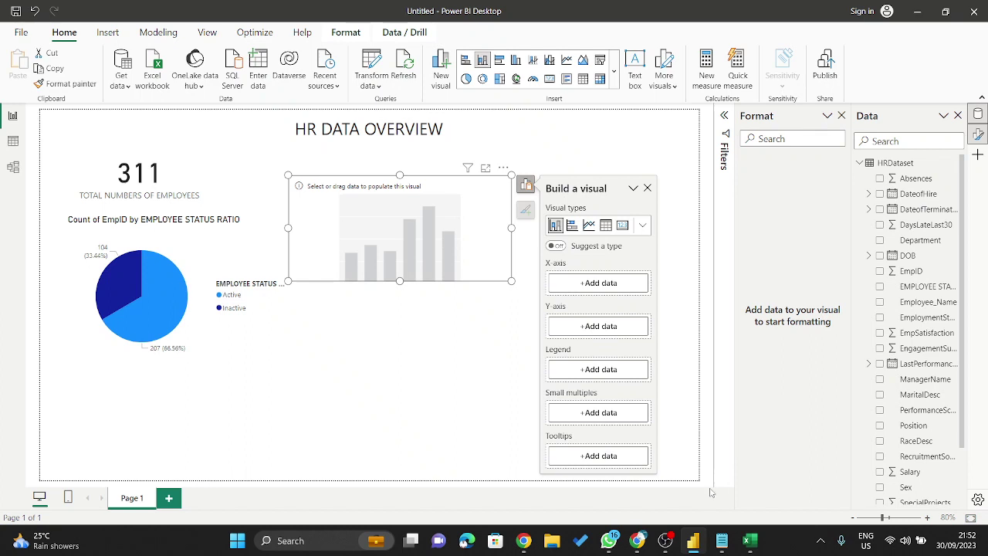
- Switch to the Google Meet call to check the participants and return to Power BI Desktop
mouse_move(722, 540)
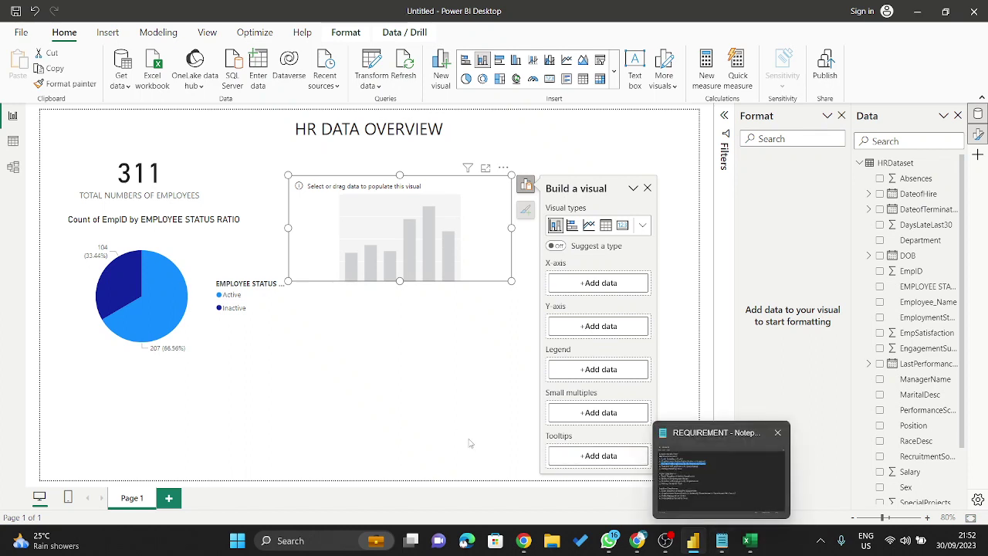
click(636, 541)
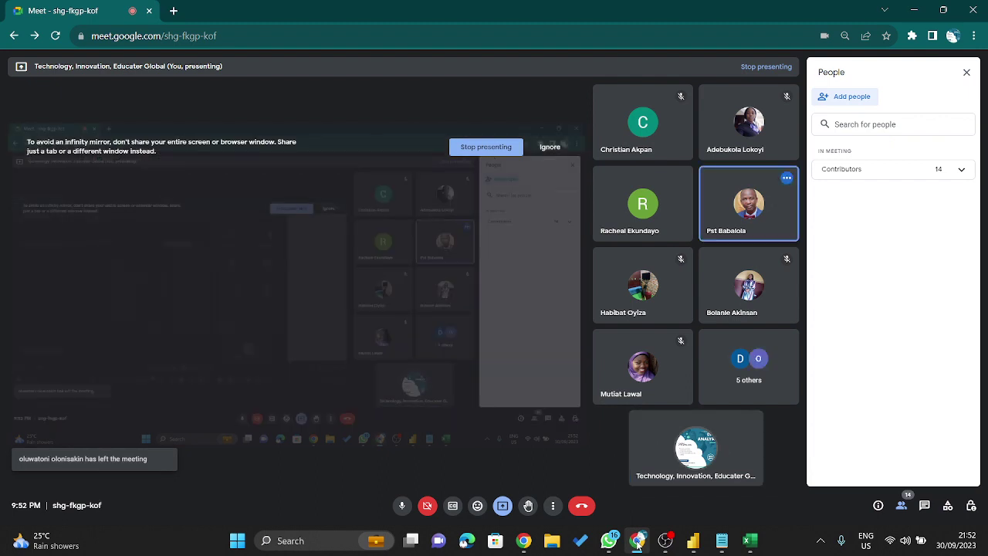
click(638, 543)
mouse_move(609, 542)
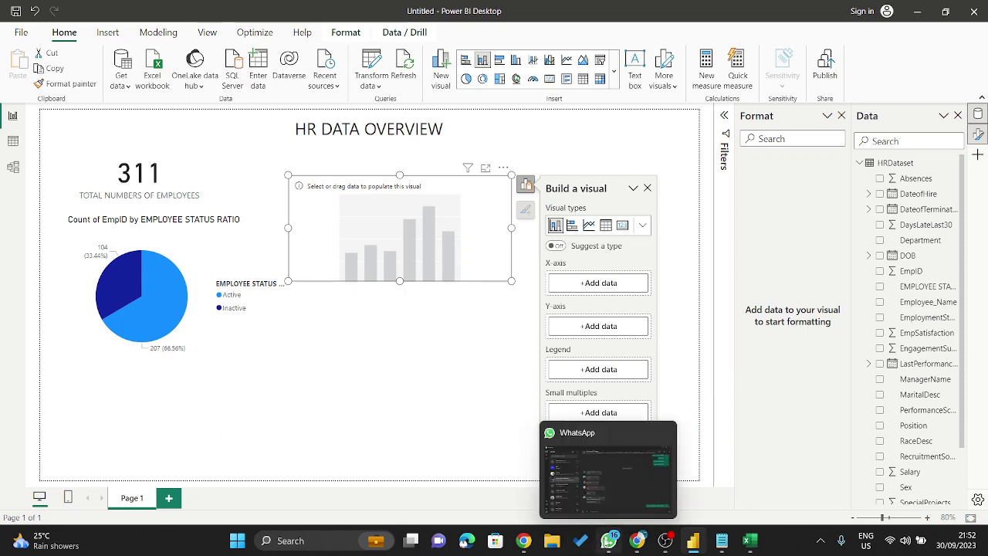
- Make the empty column chart taller and reposition it beside the pie chart under the report title
drag(479, 283, 550, 284)
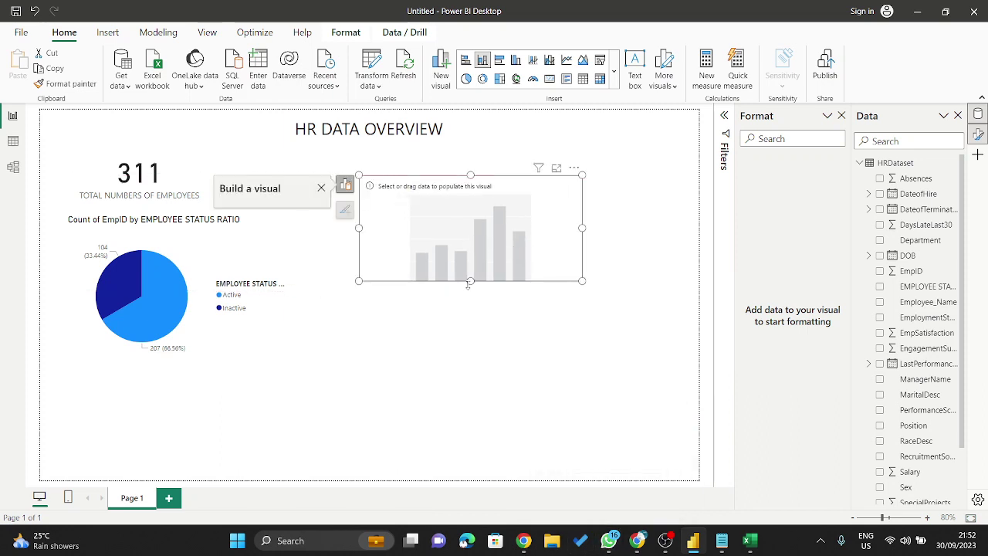
drag(470, 280, 472, 340)
drag(516, 306, 501, 292)
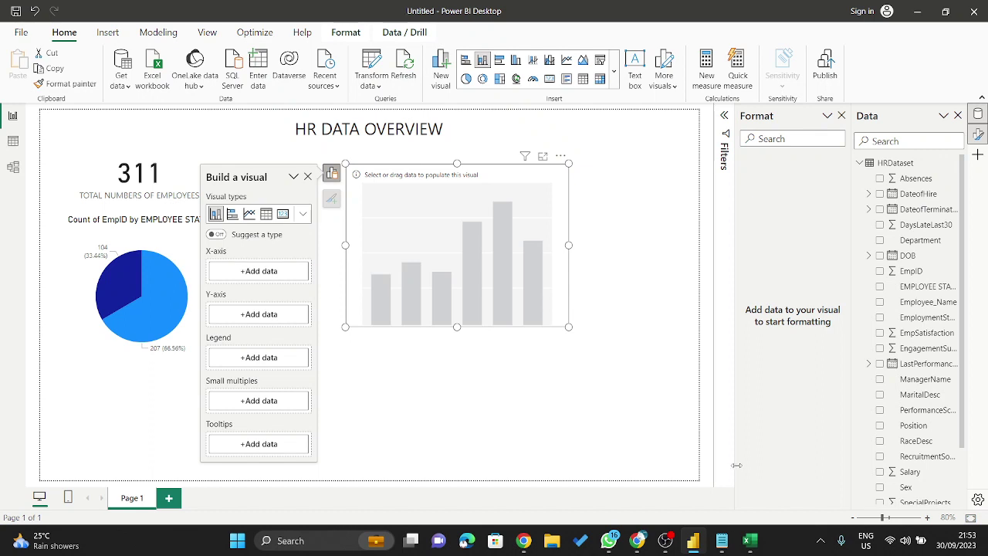
- Check the participants and raised hands in the Google Meet call and return to the Power BI report
click(522, 545)
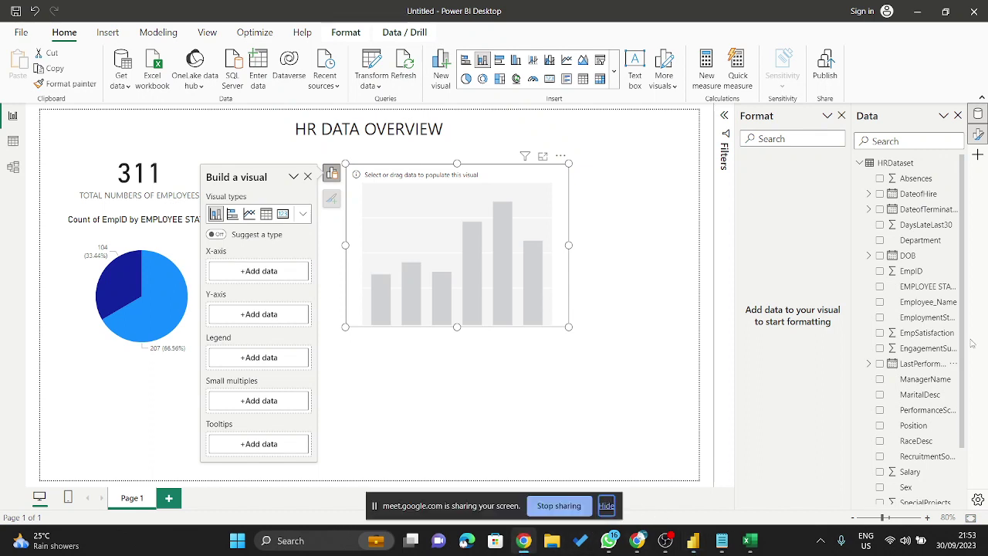
click(637, 542)
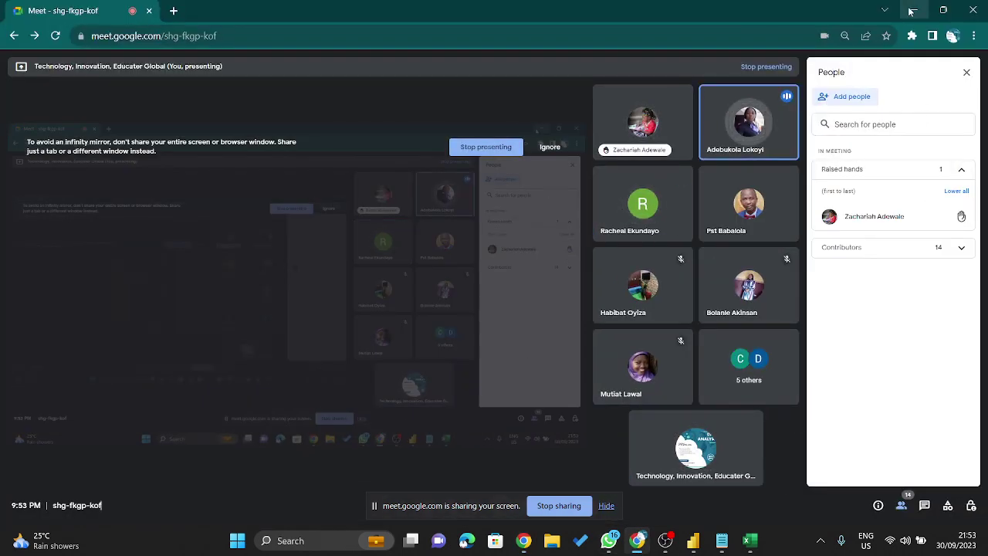
click(914, 10)
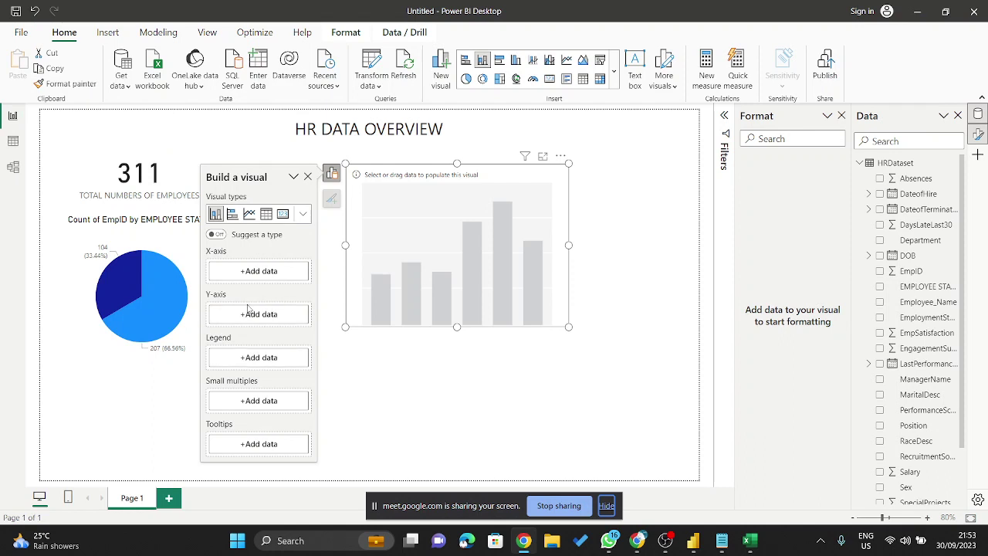
mouse_move(524, 542)
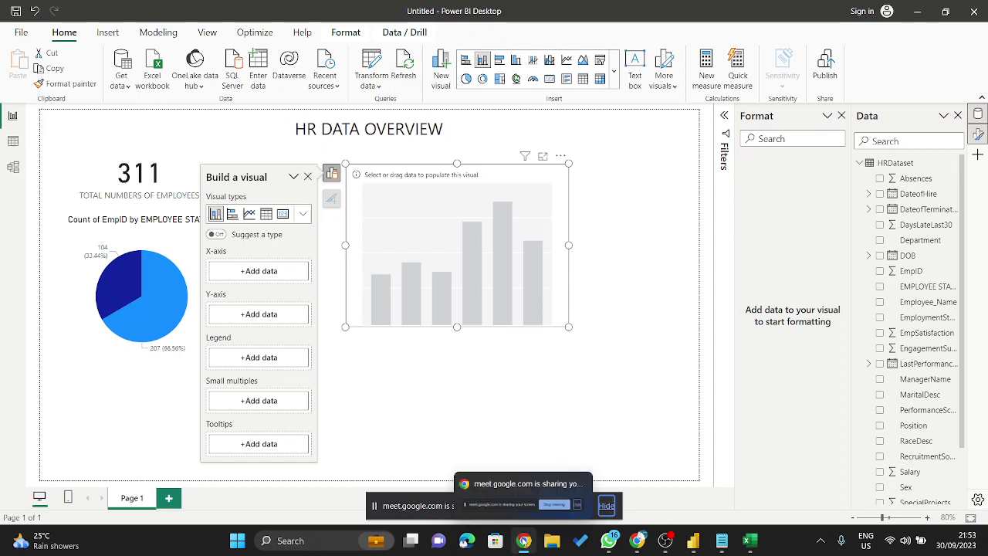
click(637, 533)
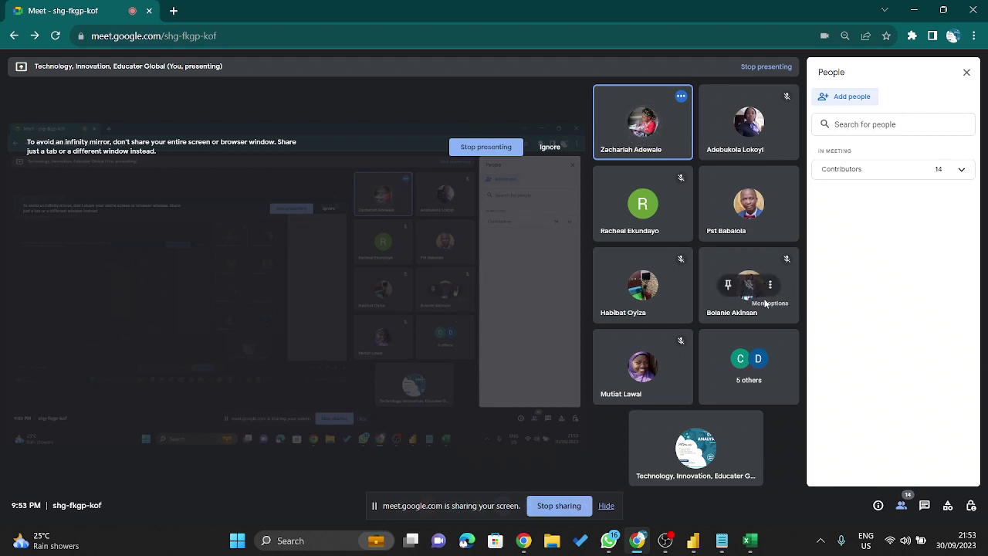
click(913, 11)
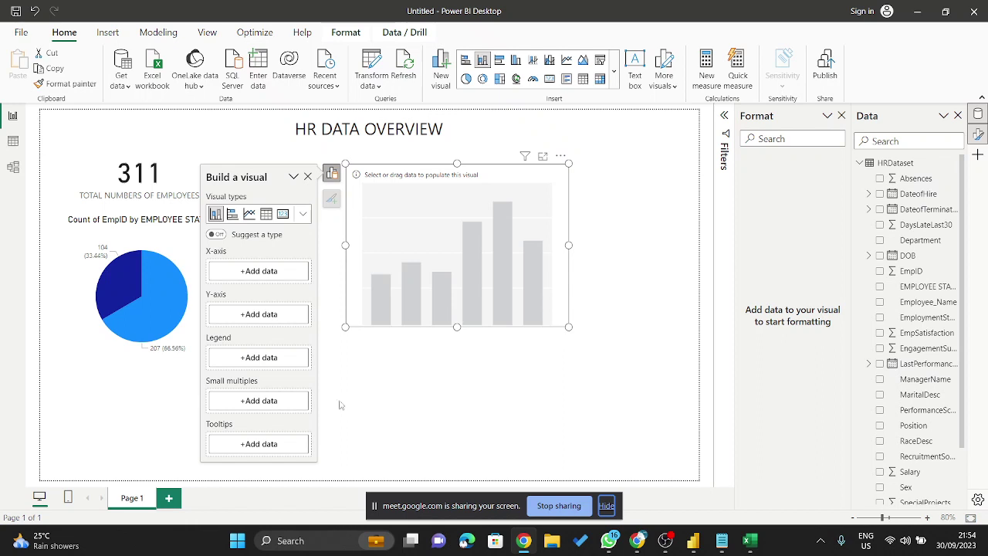
- Put RecruitmentSource on the empty column chart's X-axis and the count of EmpID on its Y-axis
click(258, 272)
scroll(363, 232, down, 10)
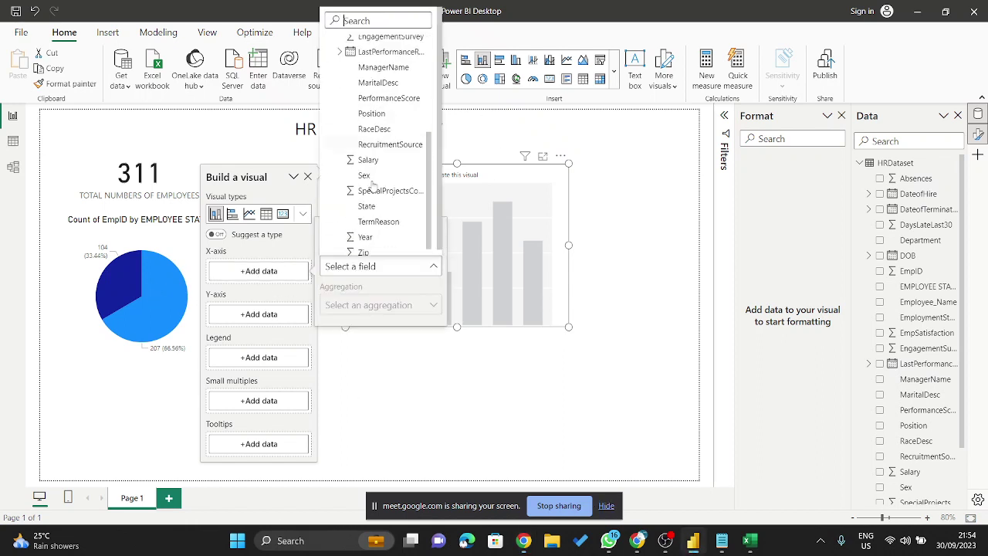
click(380, 144)
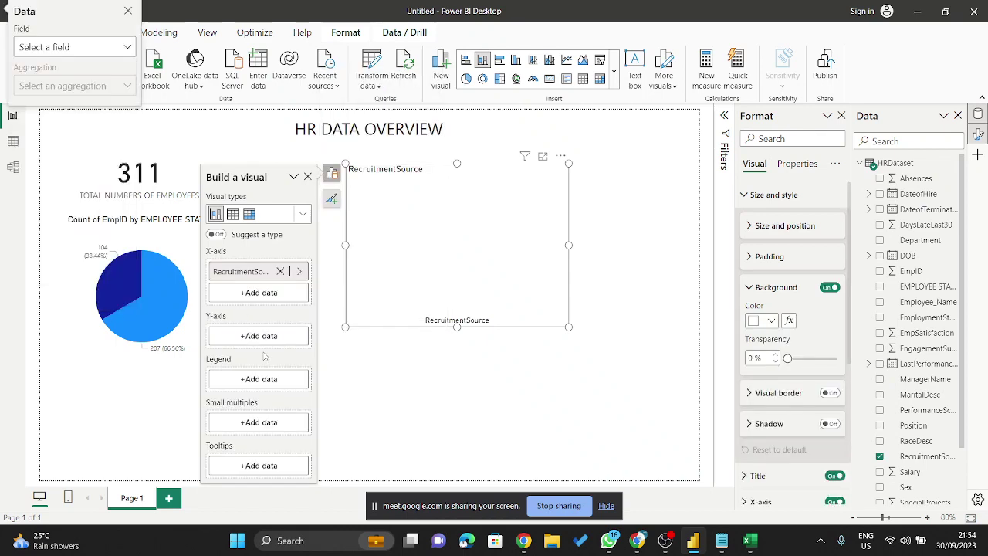
click(258, 337)
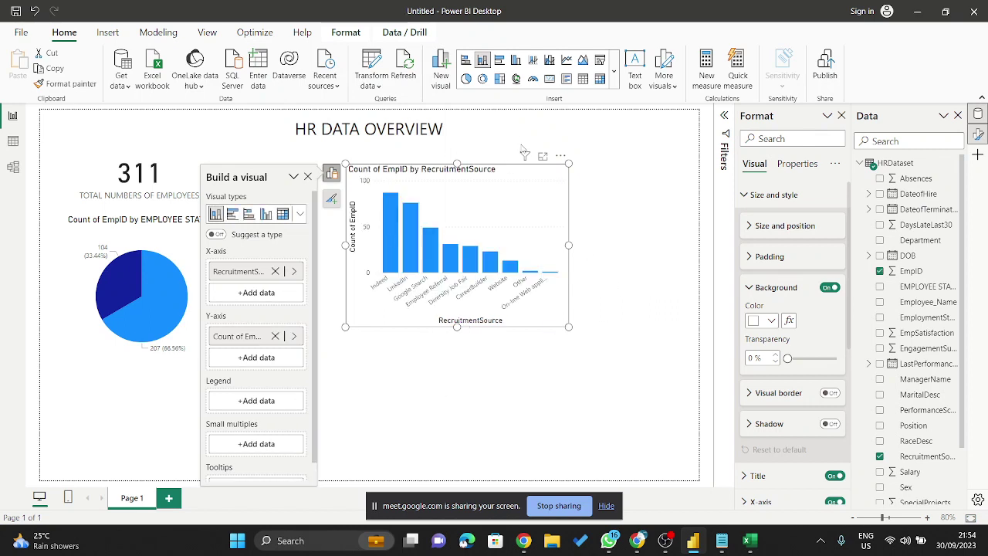
- Examine the employee counts per recruitment source in the enlarged focus view of the column chart, and return to the report
click(543, 156)
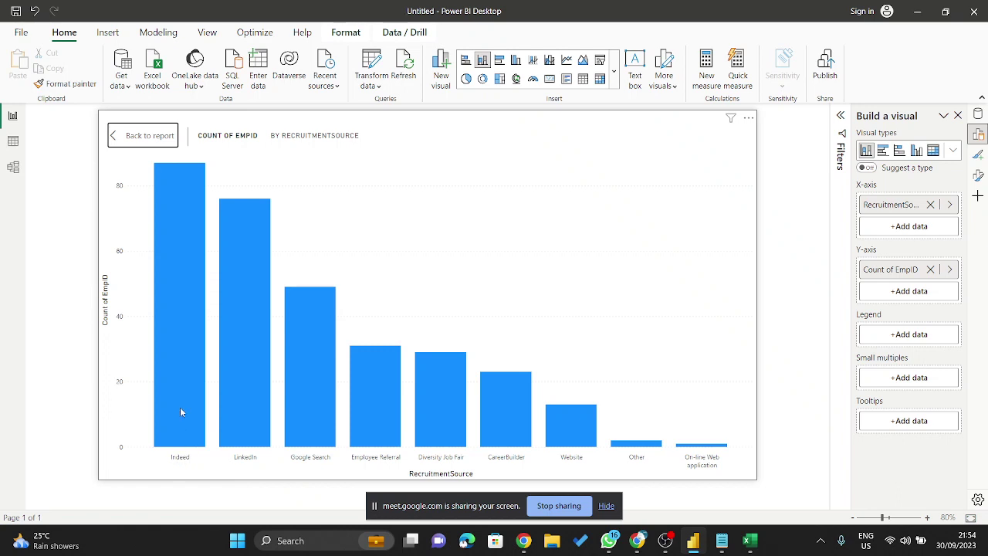
mouse_move(185, 203)
mouse_move(329, 312)
mouse_move(392, 397)
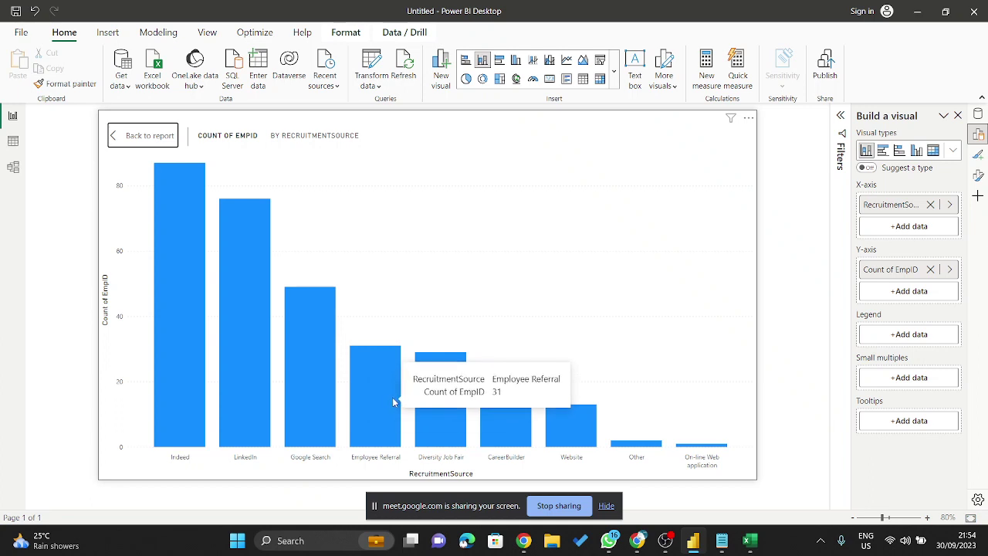
mouse_move(455, 423)
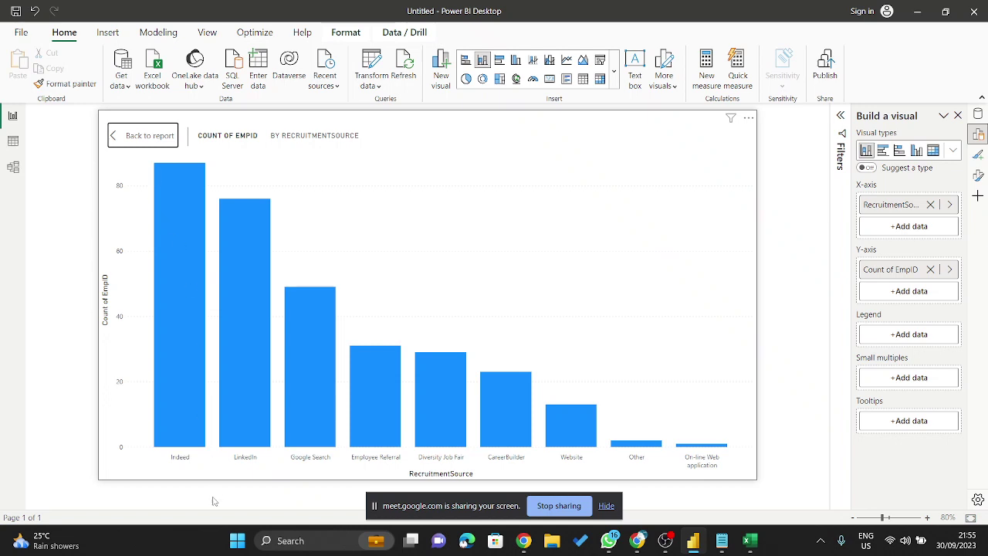
click(143, 135)
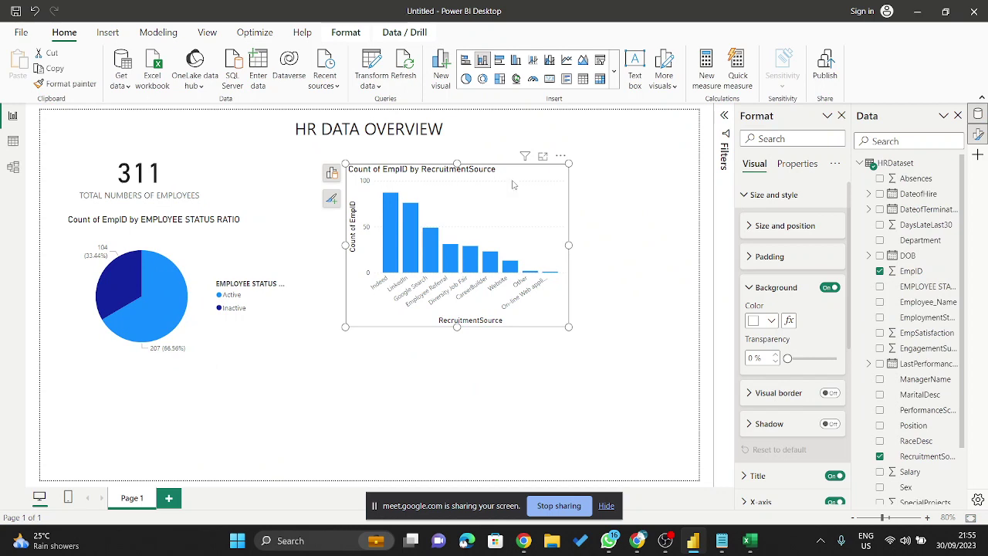
- Move the column chart slightly lower and retitle it "Number of Employees by Recruitment Source", copying the text from the REQUIREMENT notes in Notepad
drag(522, 177, 513, 197)
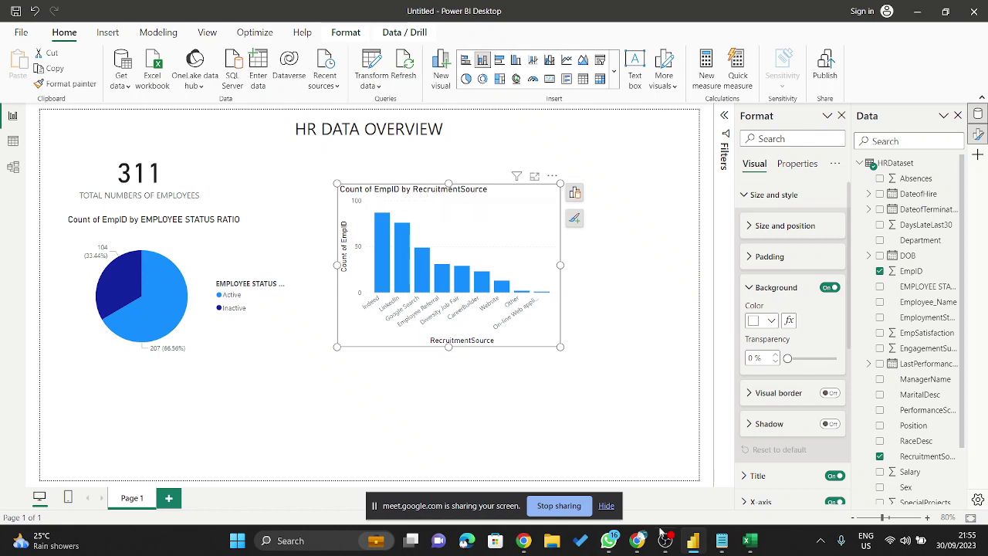
click(722, 540)
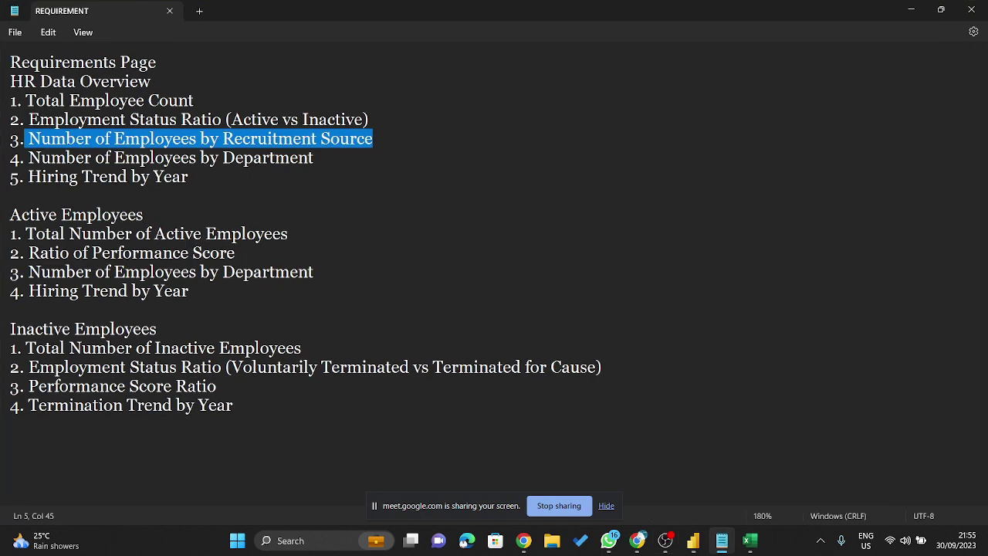
right_click(117, 144)
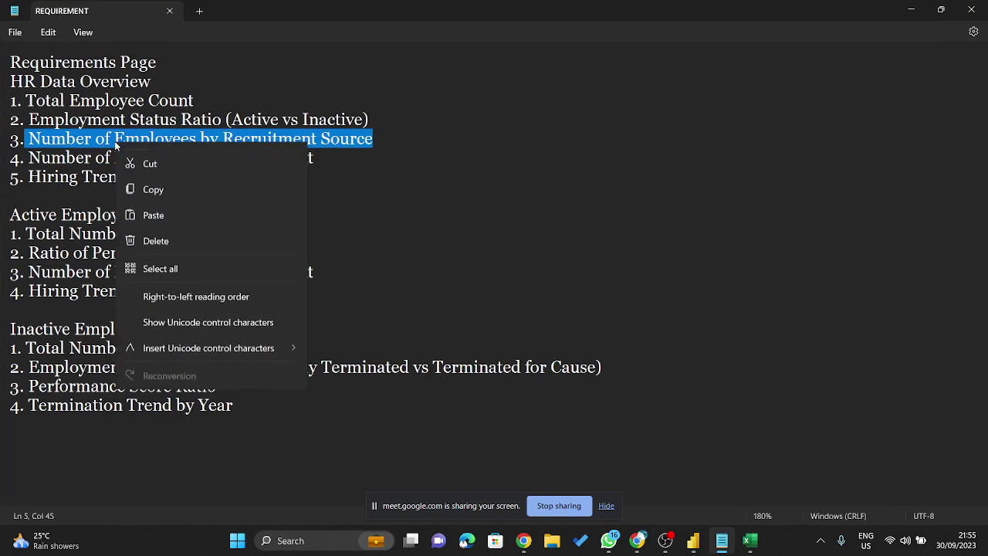
click(170, 211)
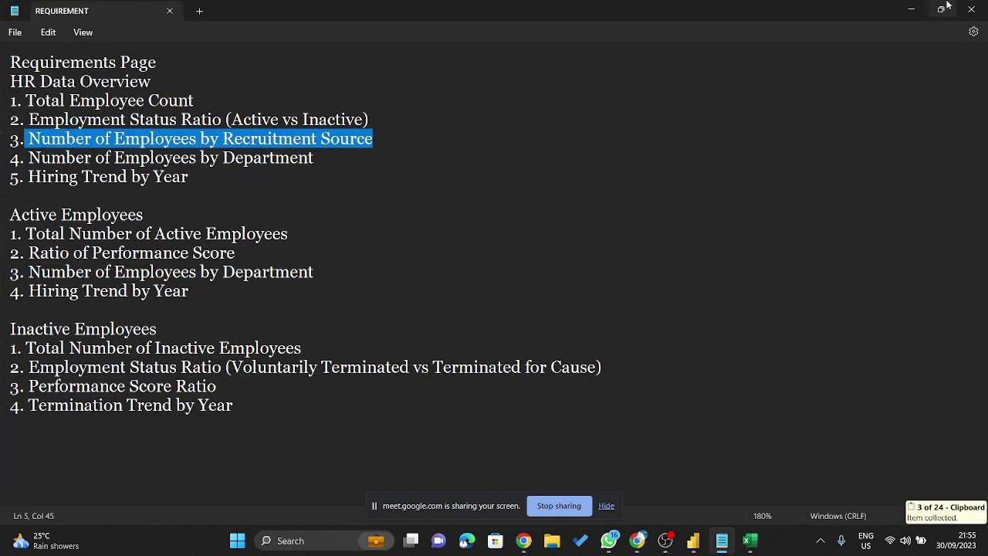
click(911, 11)
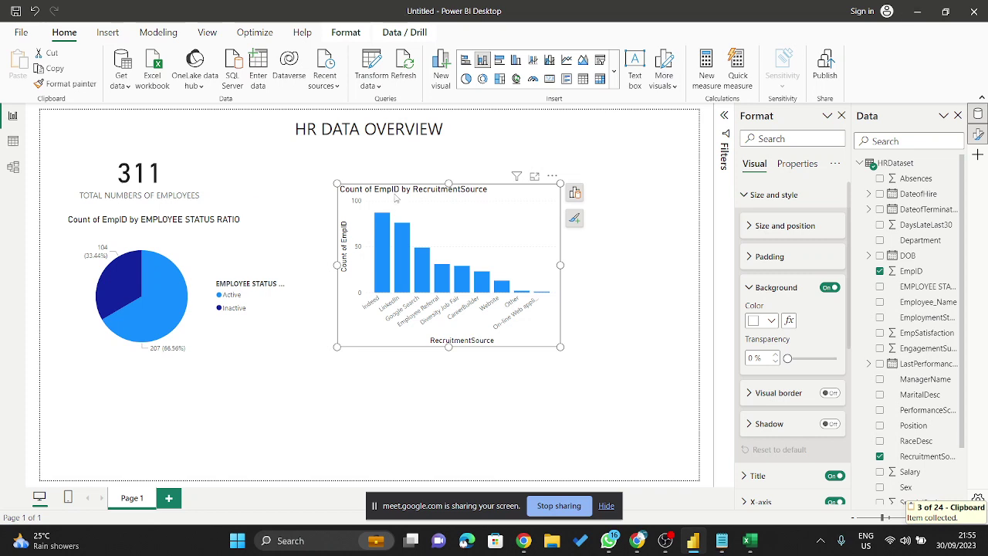
double_click(397, 191)
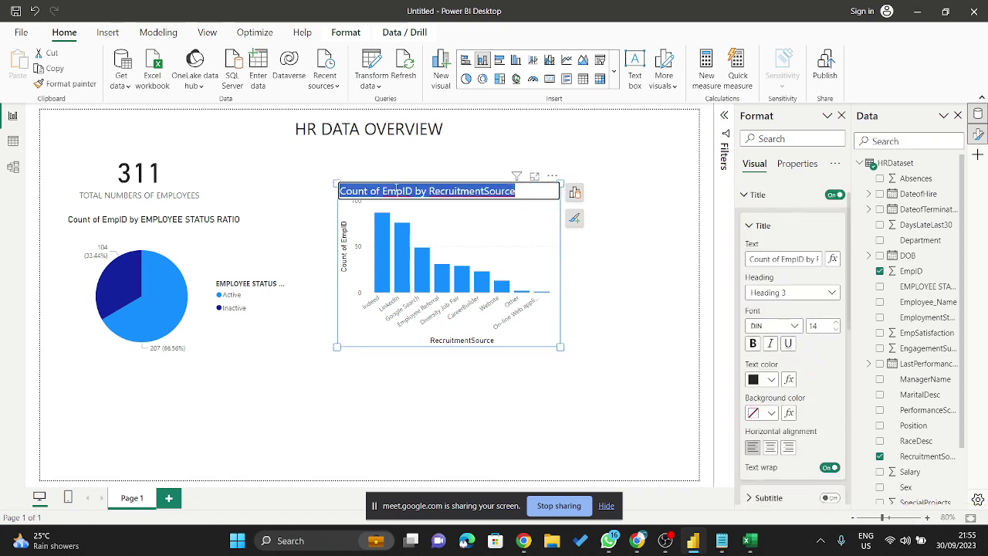
key(ctrl+v)
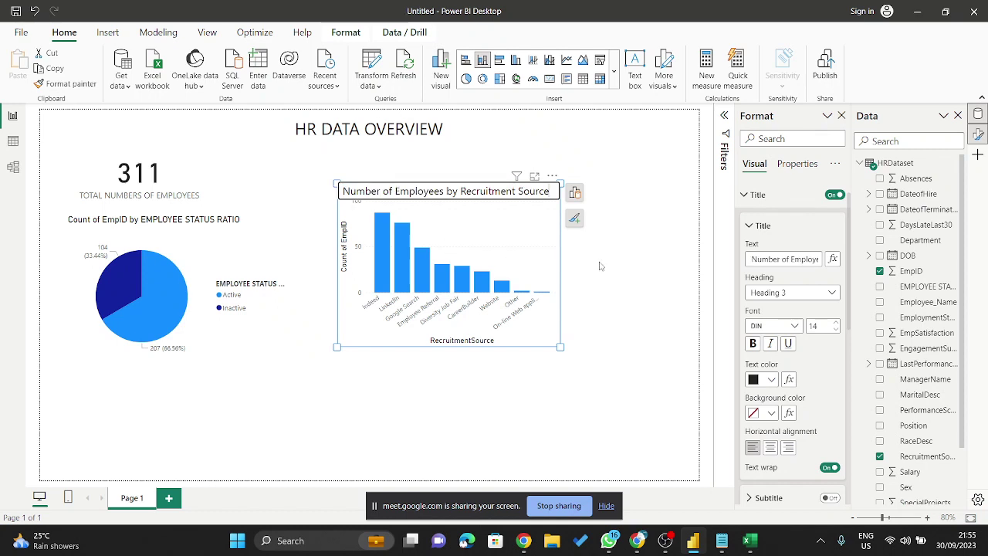
click(601, 265)
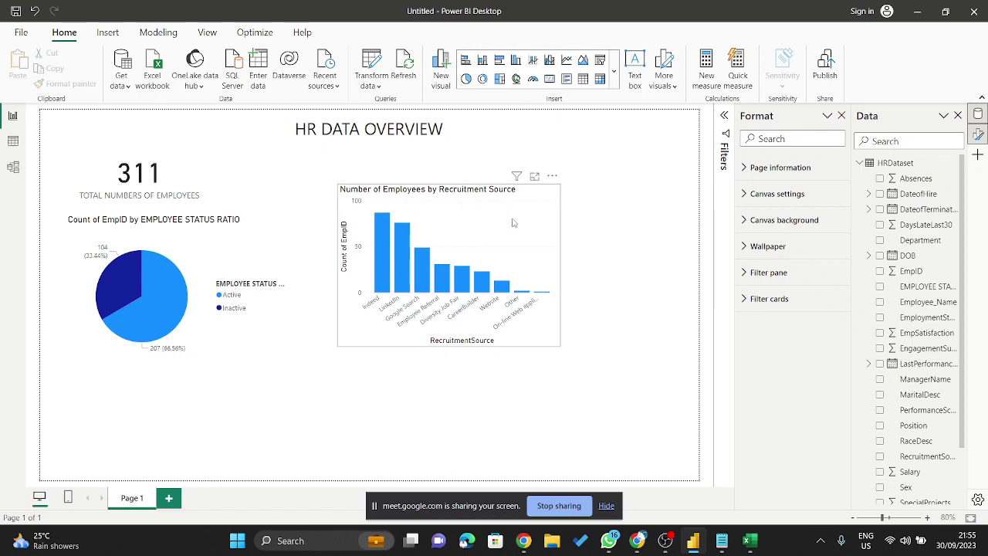
click(510, 223)
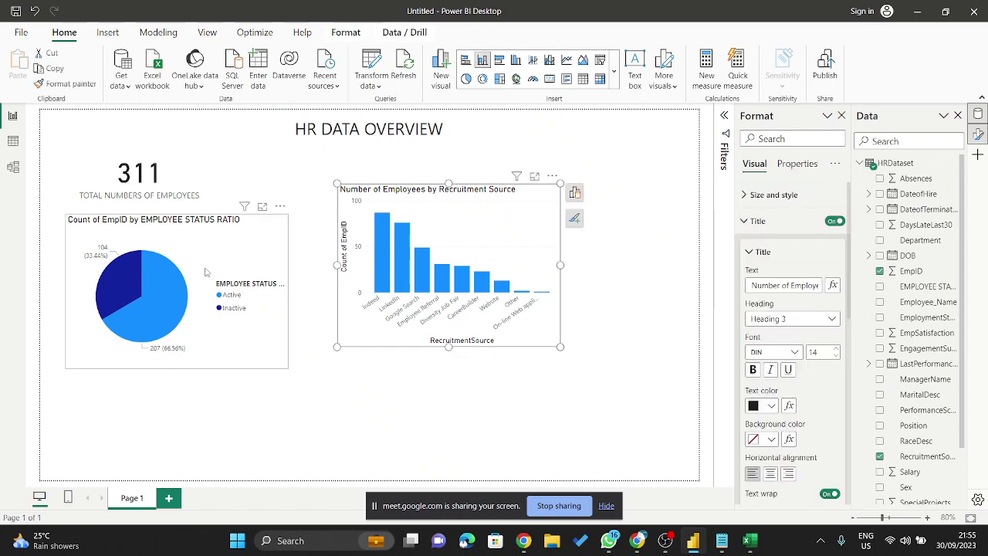
- Select the pie chart, copy "Employment Status Ratio (Active vs Inactive)" from the REQUIREMENT notes in Notepad, and return to Power BI Desktop
click(193, 324)
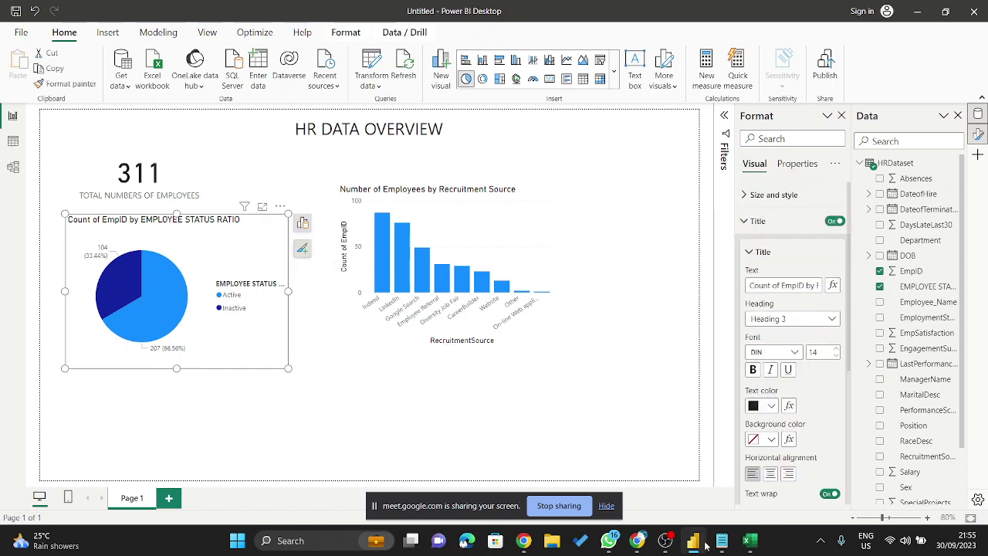
click(722, 541)
click(159, 122)
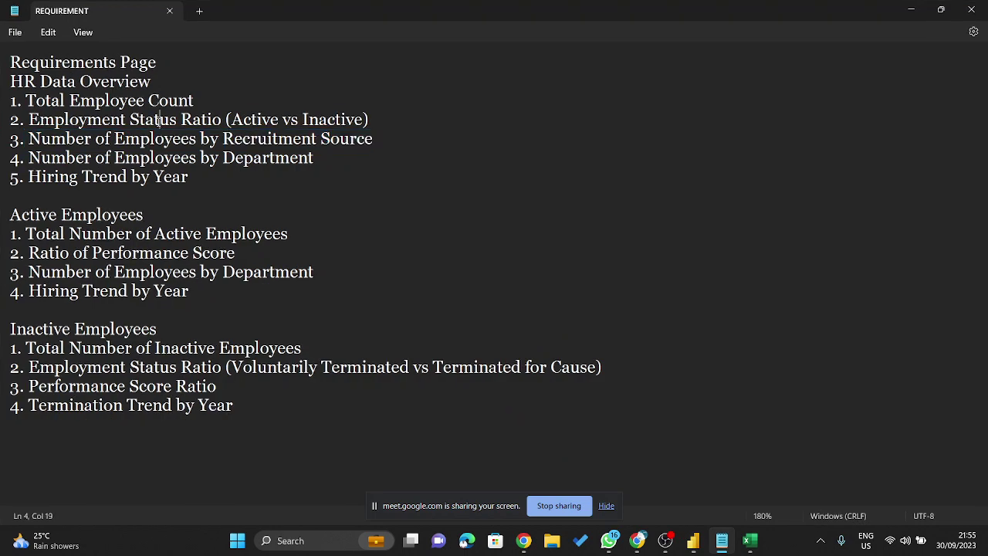
right_click(159, 122)
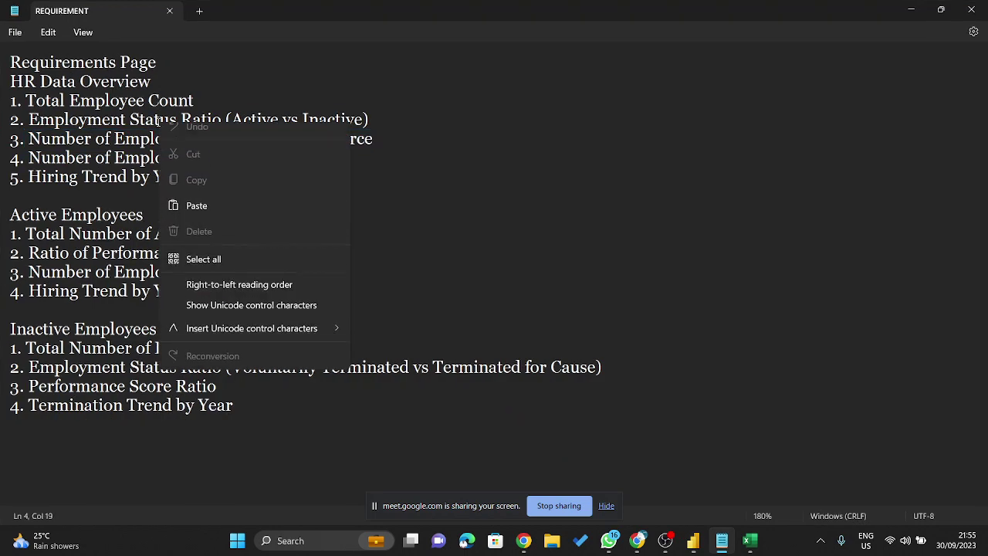
click(371, 115)
click(29, 120)
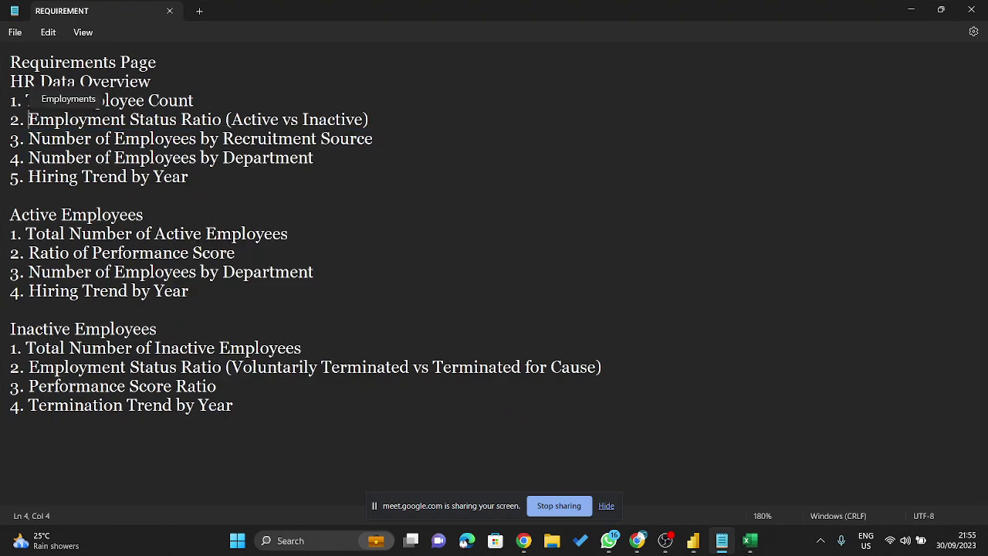
shift+click(389, 121)
right_click(331, 105)
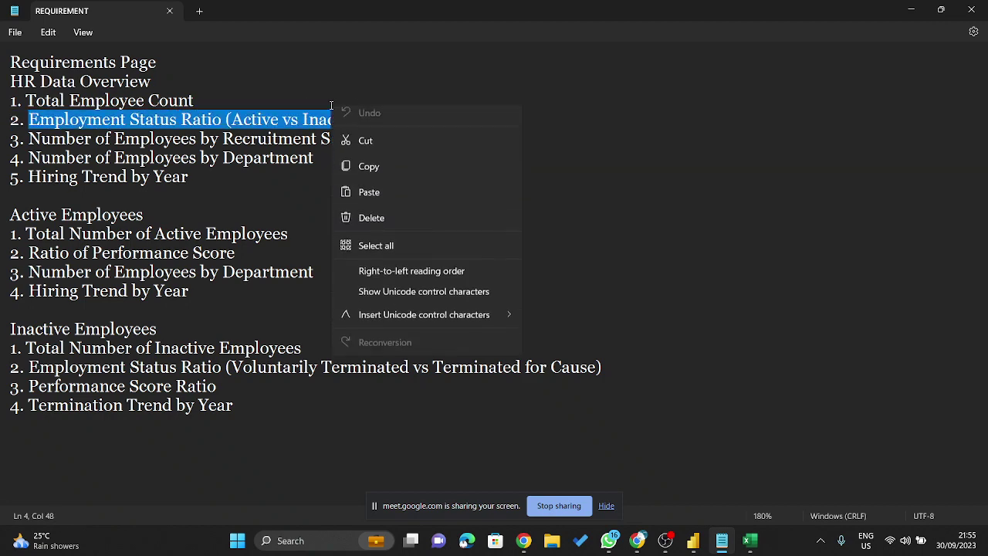
click(377, 171)
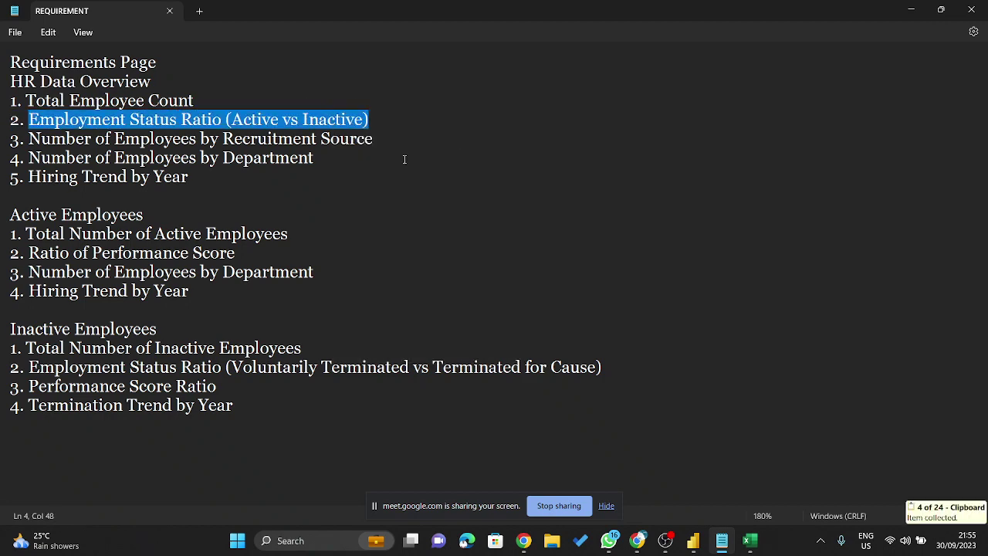
click(911, 9)
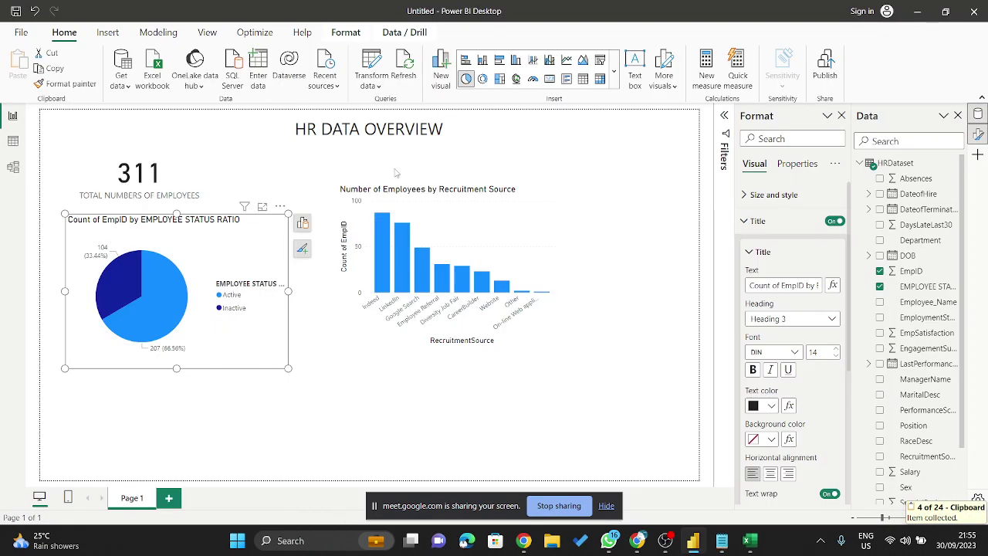
- Replace the pie chart's title with the copied text "Employment Status Ratio (Active vs Inactive)"
click(136, 221)
double_click(137, 222)
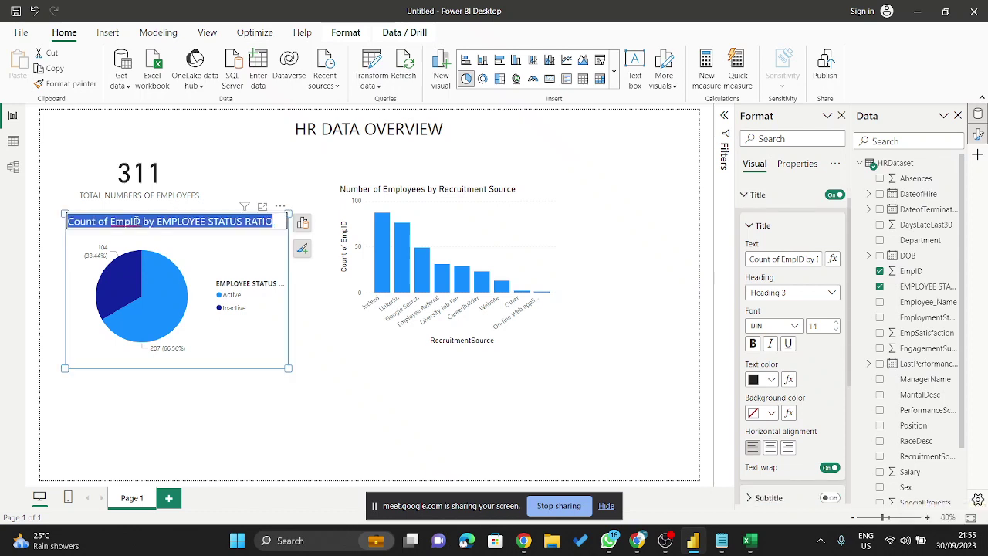
key(ctrl+v)
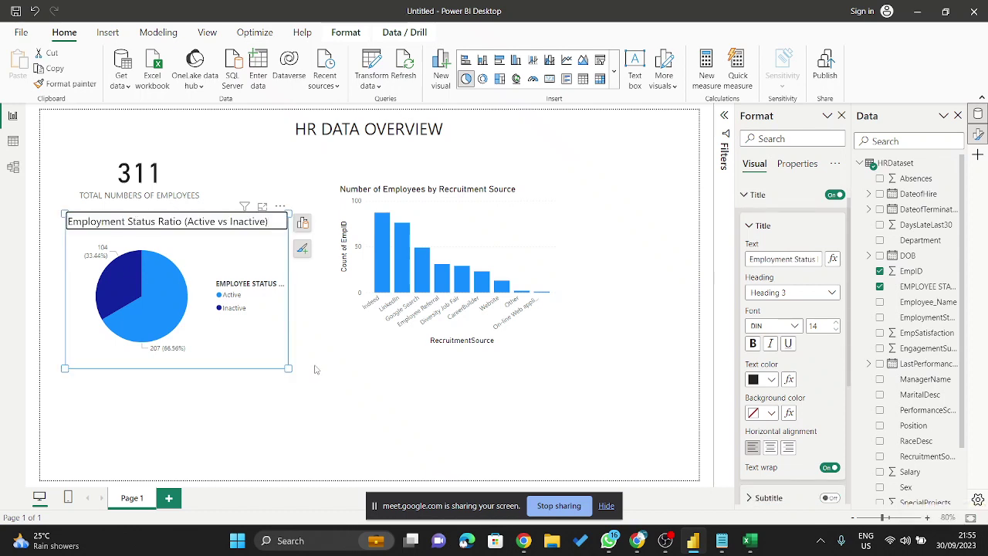
click(258, 395)
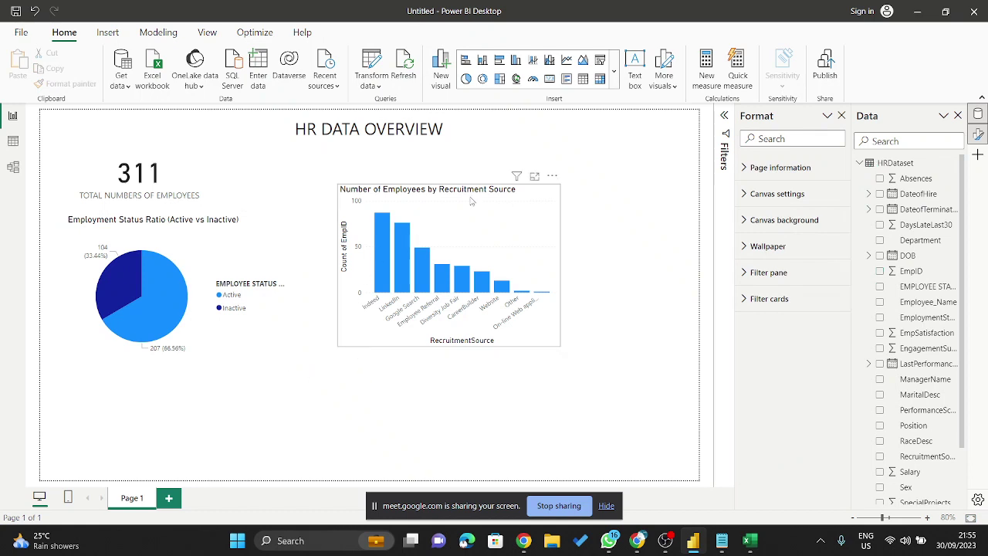
- Move the column chart to the right edge of the report page and the pie chart up beside the total employees card
drag(389, 202, 528, 224)
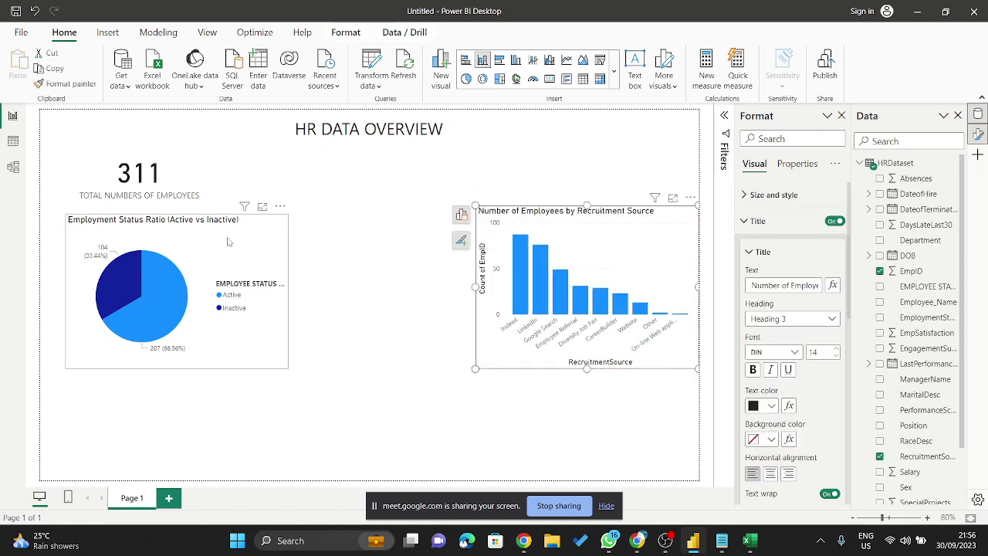
drag(238, 248, 389, 199)
click(420, 404)
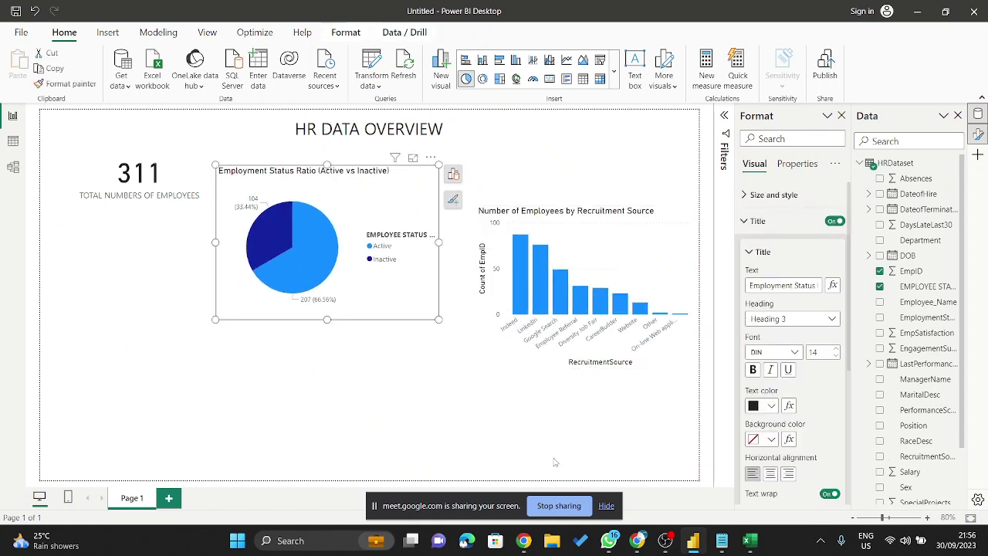
- Check the fourth HR Data Overview requirement, Number of Employees by Department, in the Notepad notes and return to Power BI Desktop
click(722, 540)
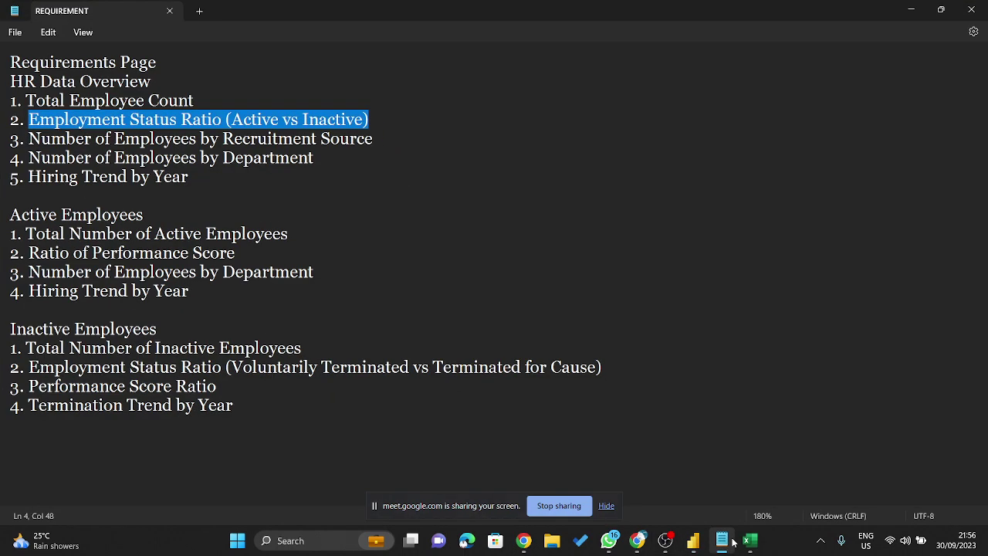
drag(342, 159, 2, 164)
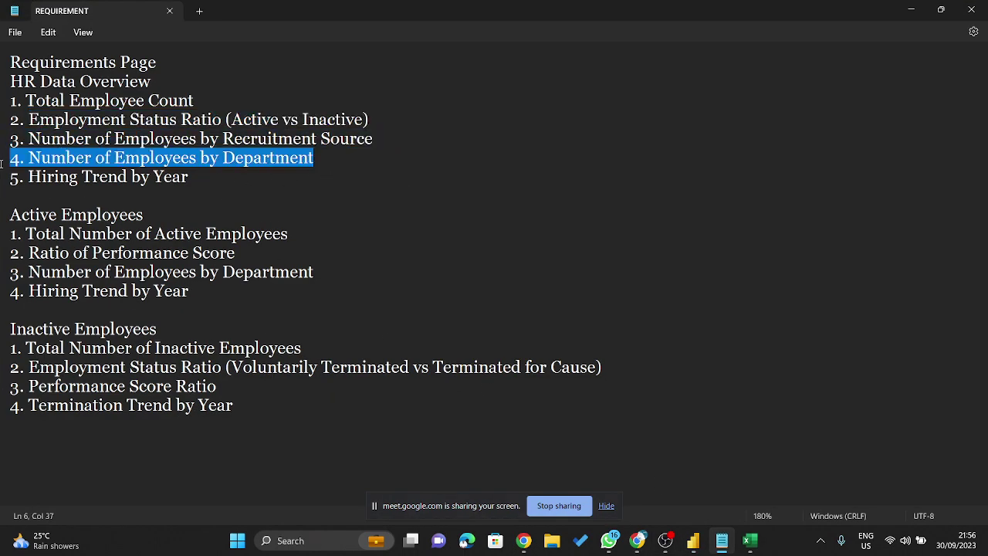
click(911, 11)
- Move the recruitment source column chart up so its lower edge lines up with the pie chart's
drag(609, 240, 606, 195)
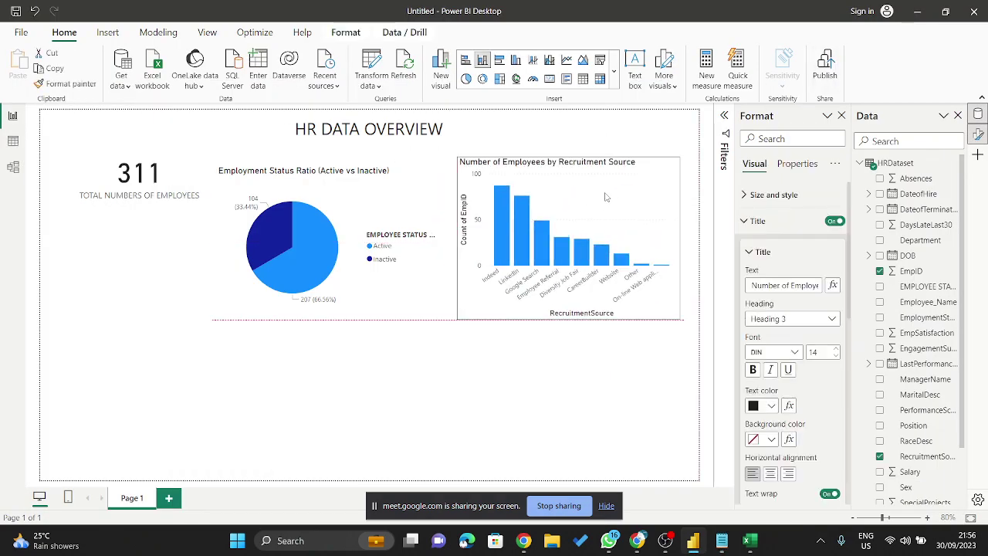
click(376, 345)
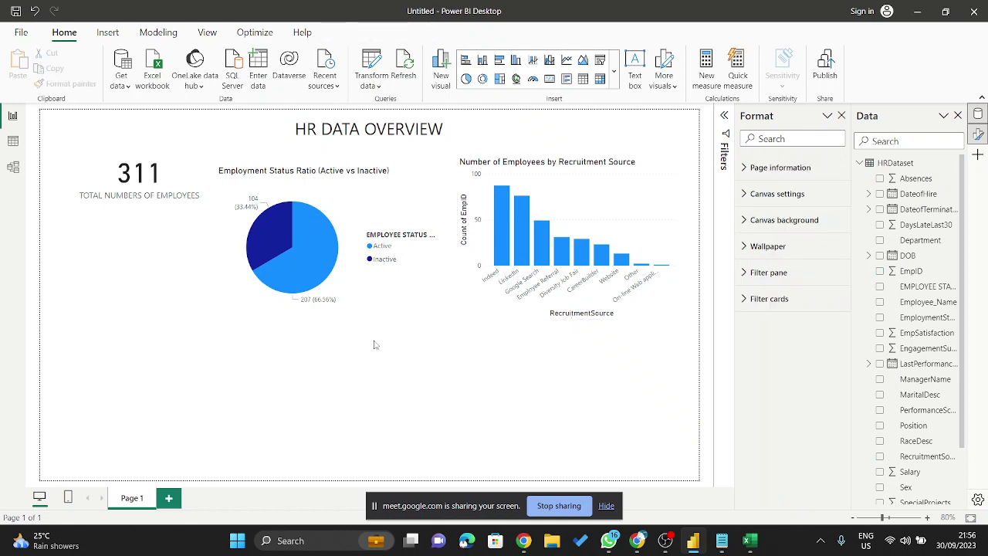
- Insert a 100% stacked bar chart below the total employees card and extend its height down to the page's lower edge
click(613, 72)
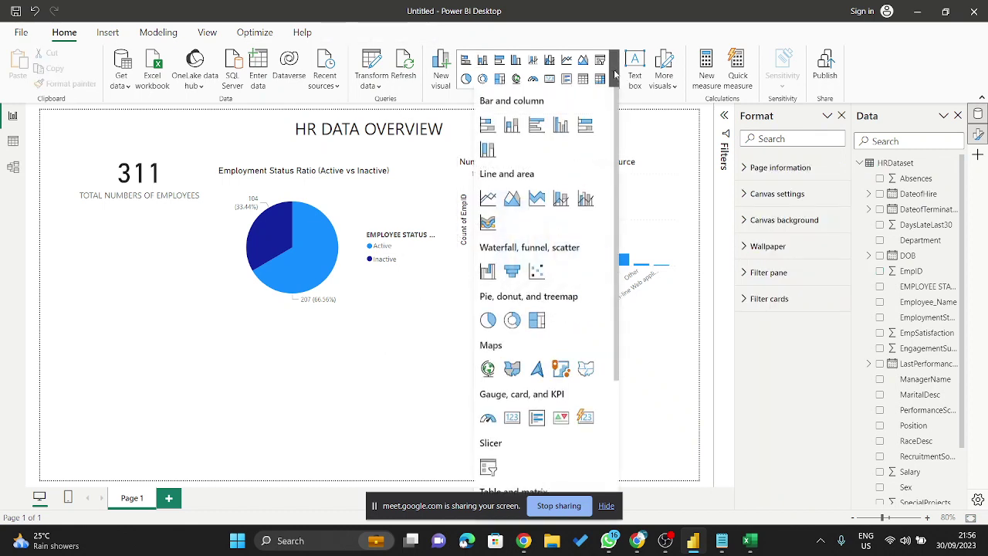
click(586, 126)
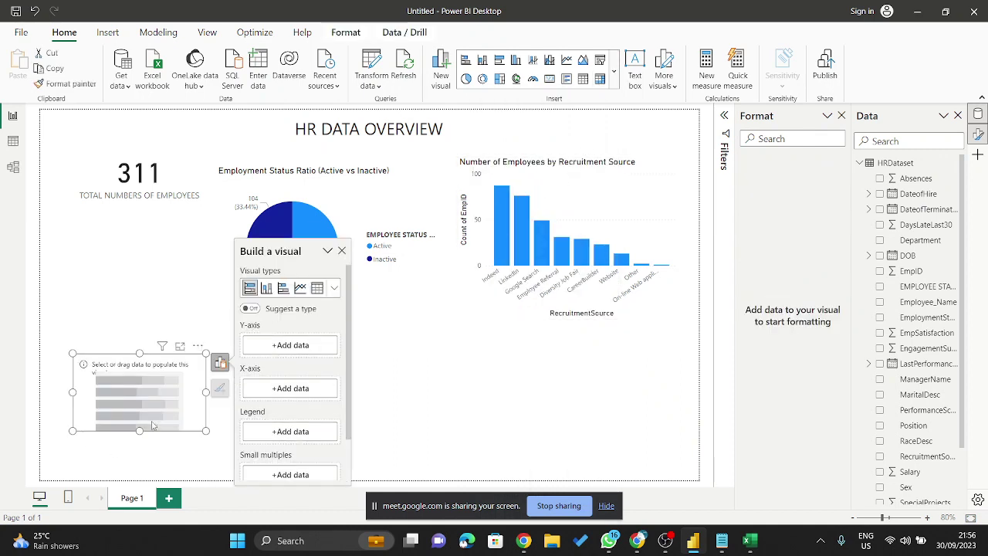
drag(139, 431, 153, 480)
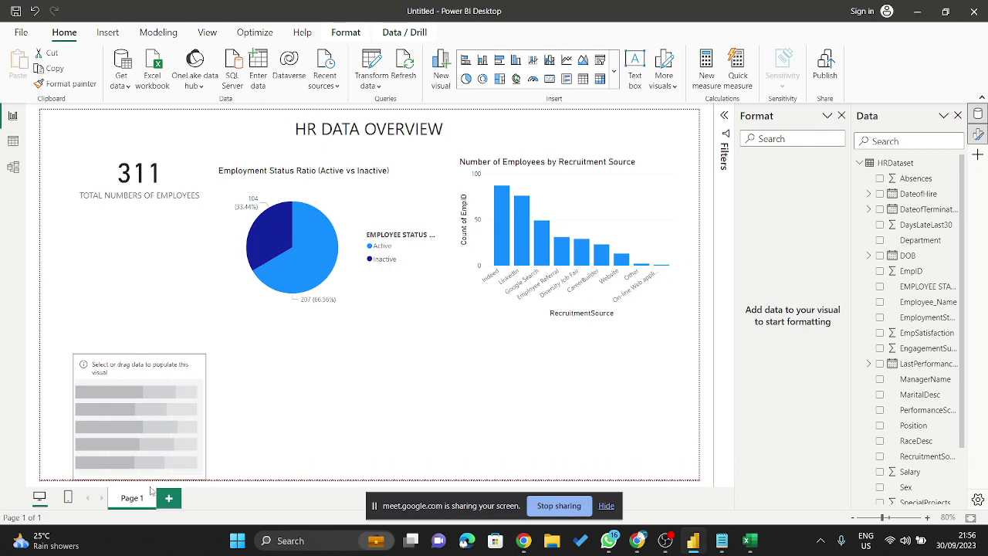
- Move the empty 100% stacked bar chart slightly up and to the right, and assign Department to its Y-axis
drag(169, 379, 182, 336)
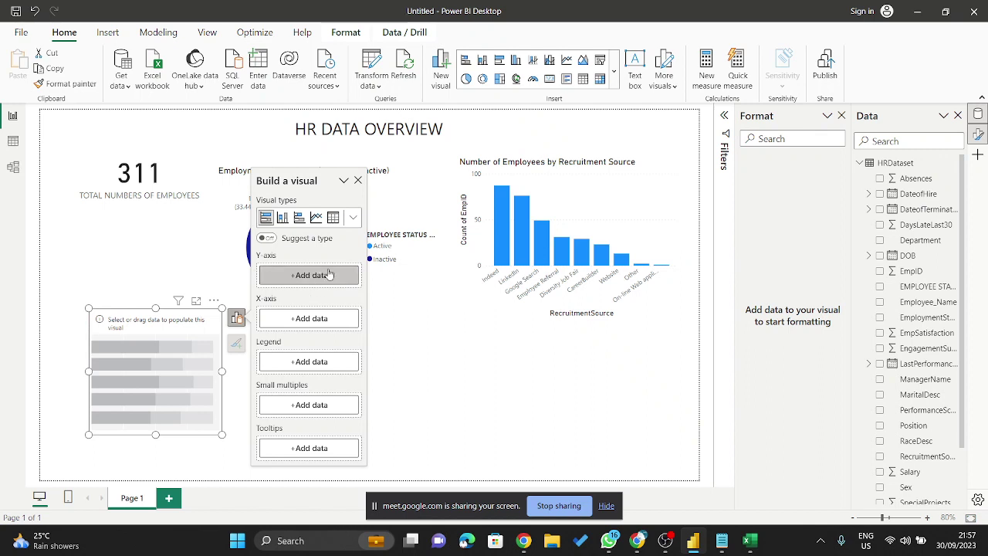
click(315, 280)
scroll(417, 189, down, 5)
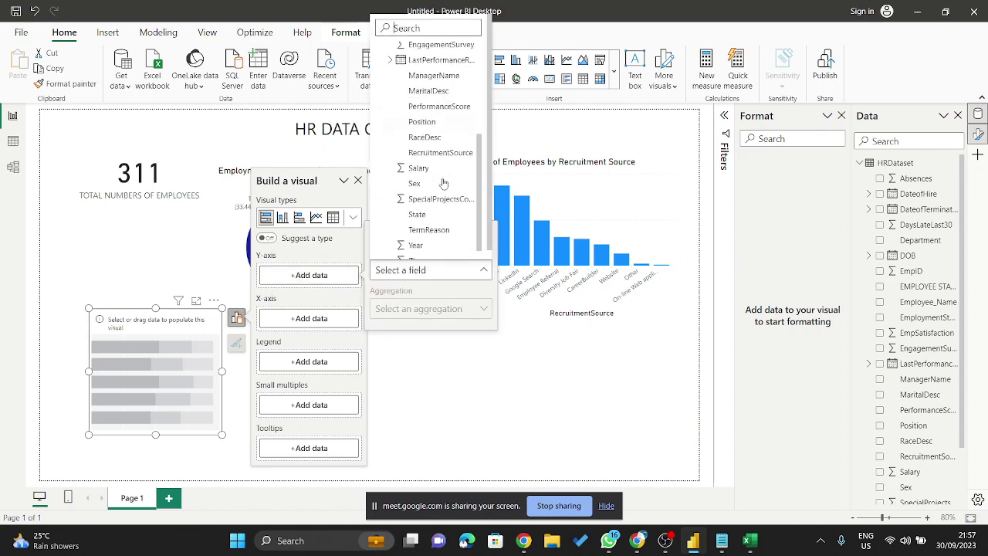
scroll(445, 184, up, 5)
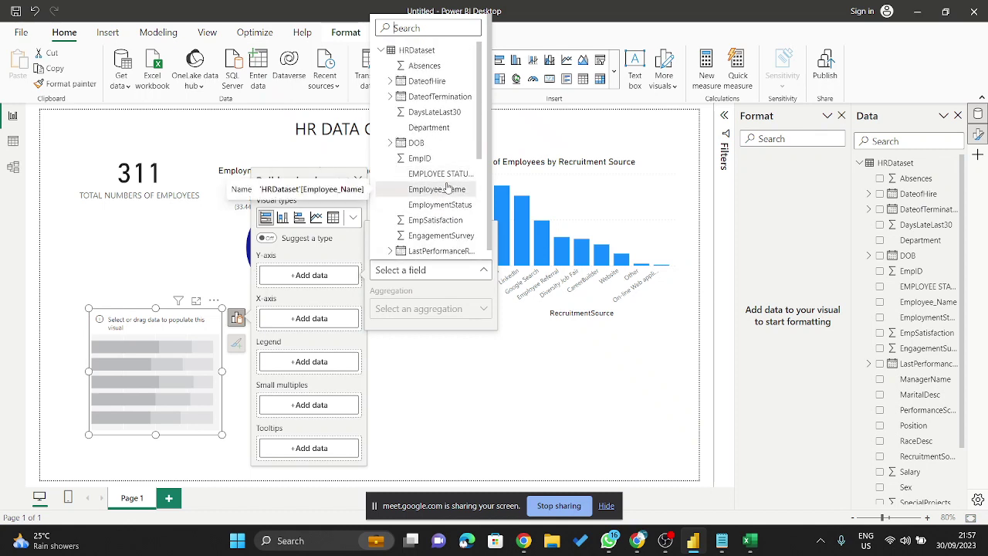
scroll(444, 189, down, 4)
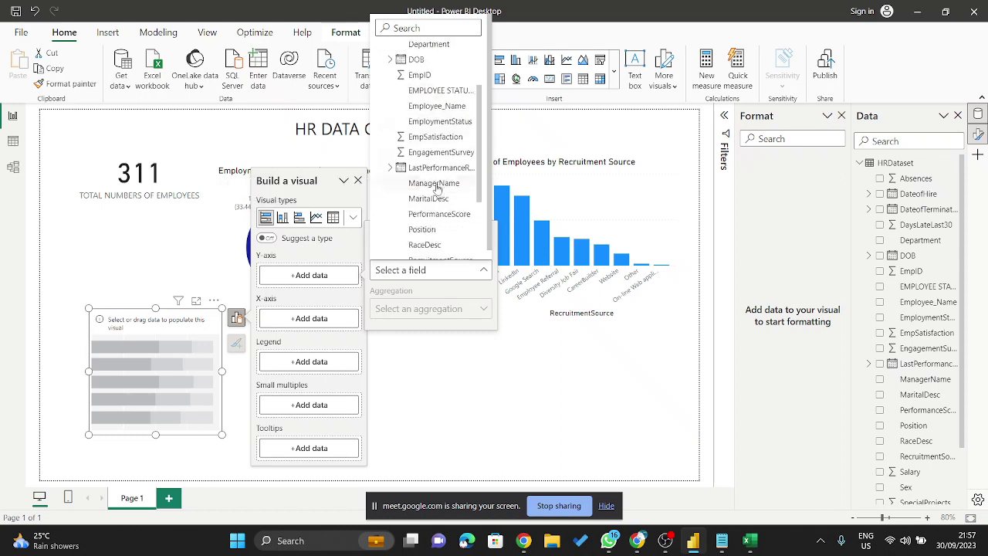
scroll(439, 191, down, 1)
scroll(437, 189, up, 5)
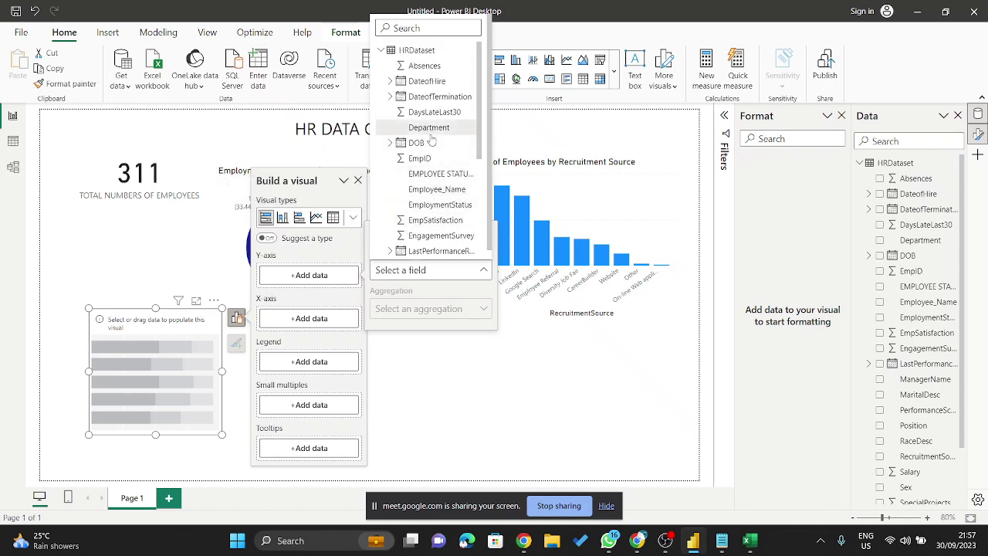
click(314, 252)
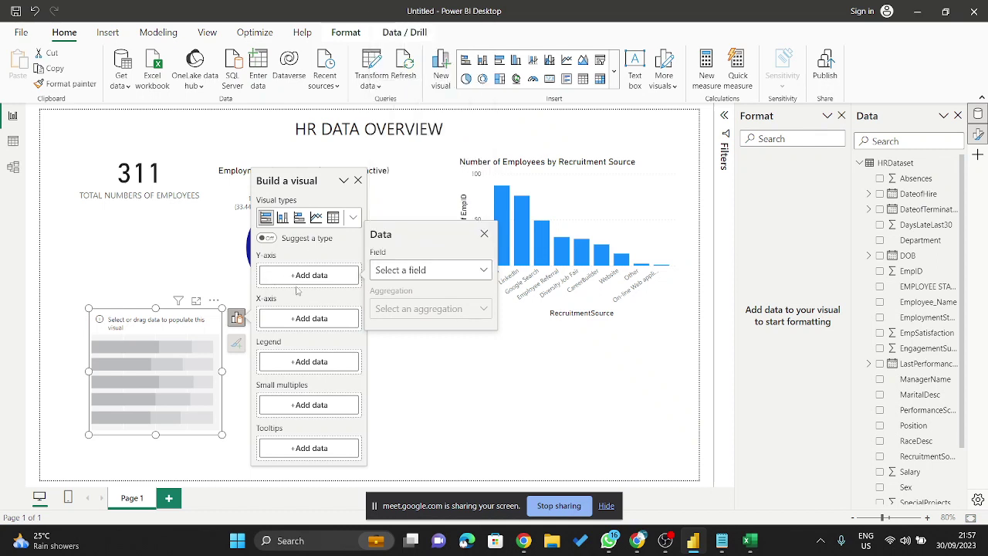
click(321, 256)
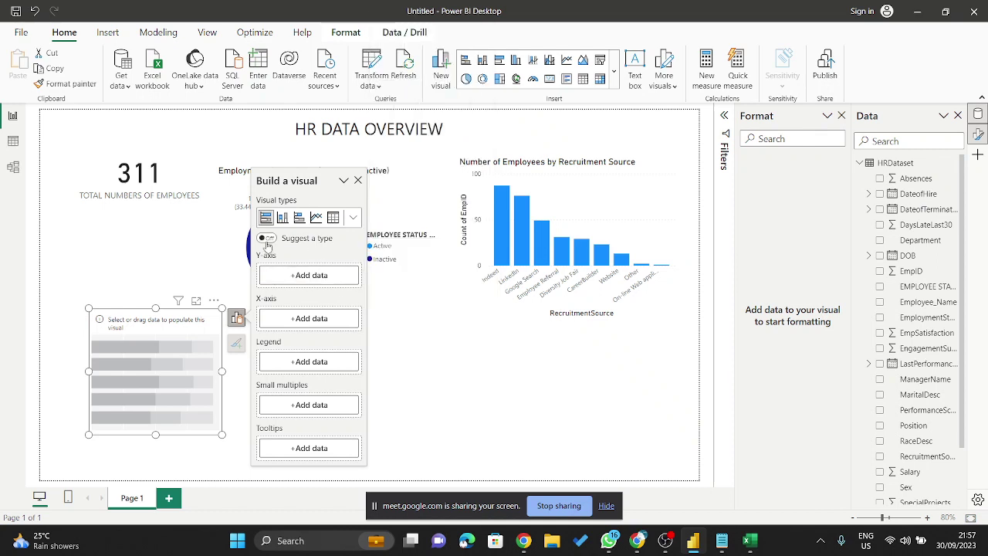
click(309, 278)
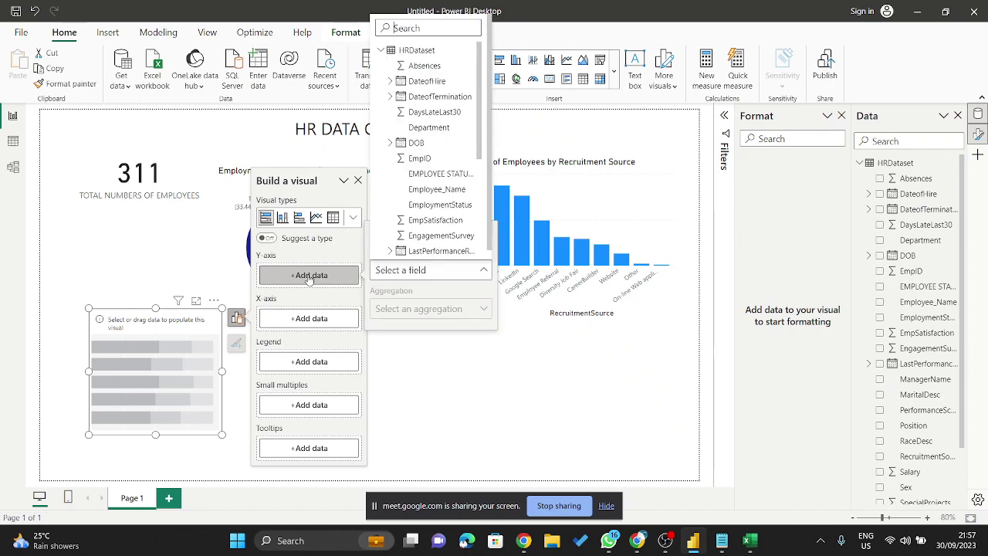
click(421, 128)
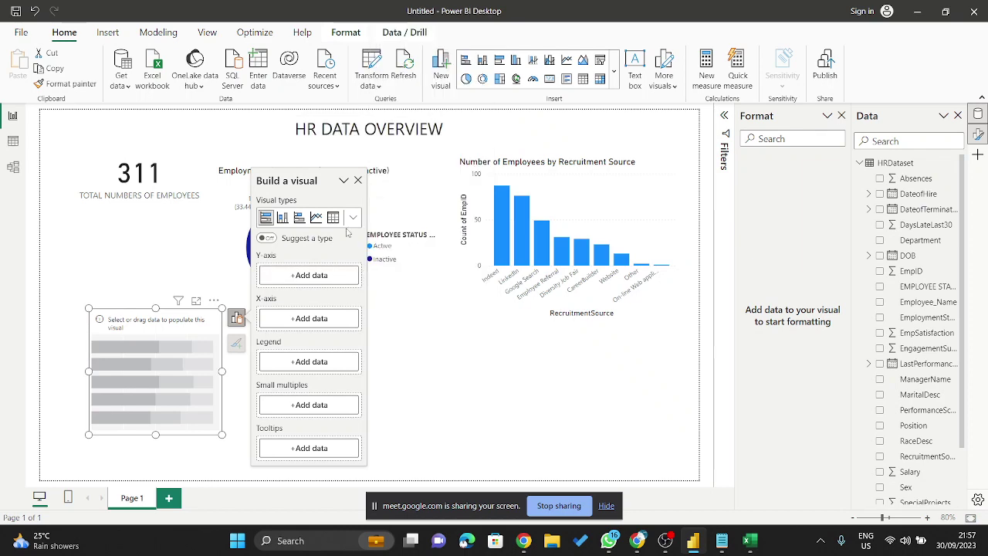
- Add EmpID to the X-axis of the department bar chart
click(309, 329)
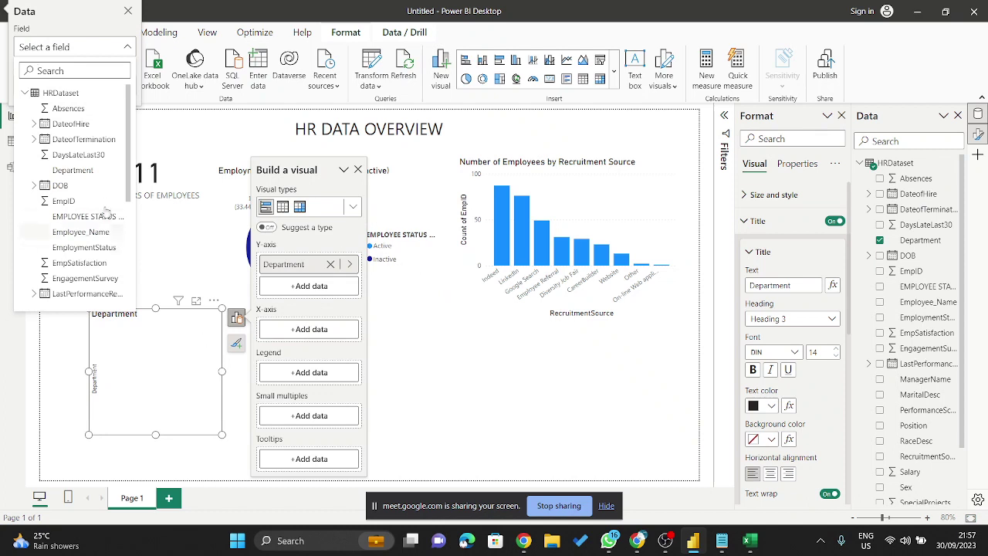
scroll(106, 211, down, 2)
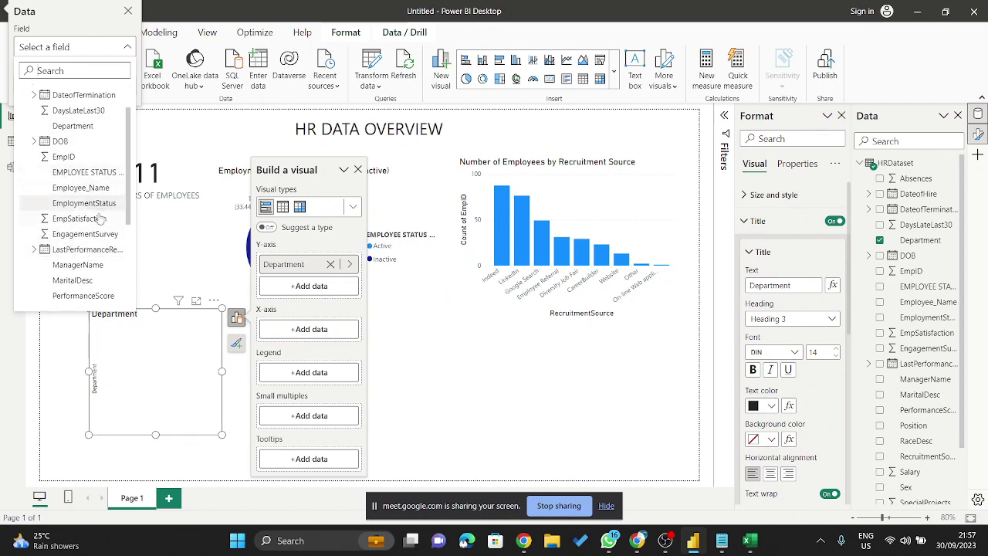
scroll(101, 197, up, 2)
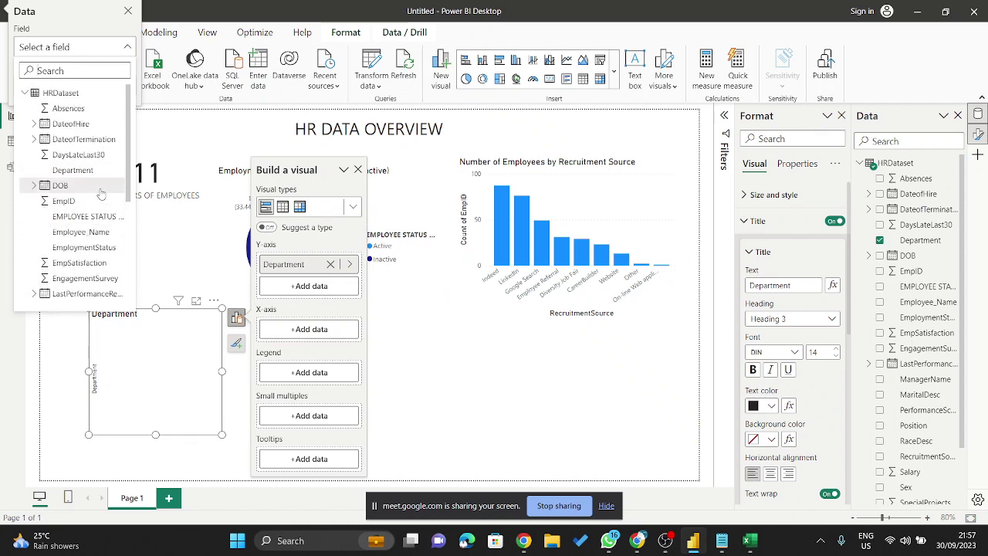
scroll(101, 194, down, 2)
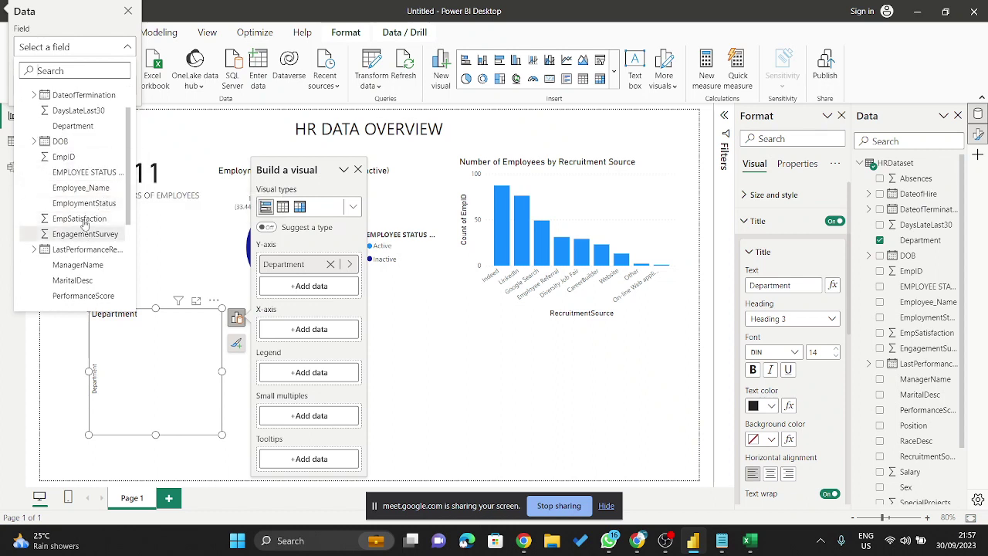
scroll(86, 207, up, 1)
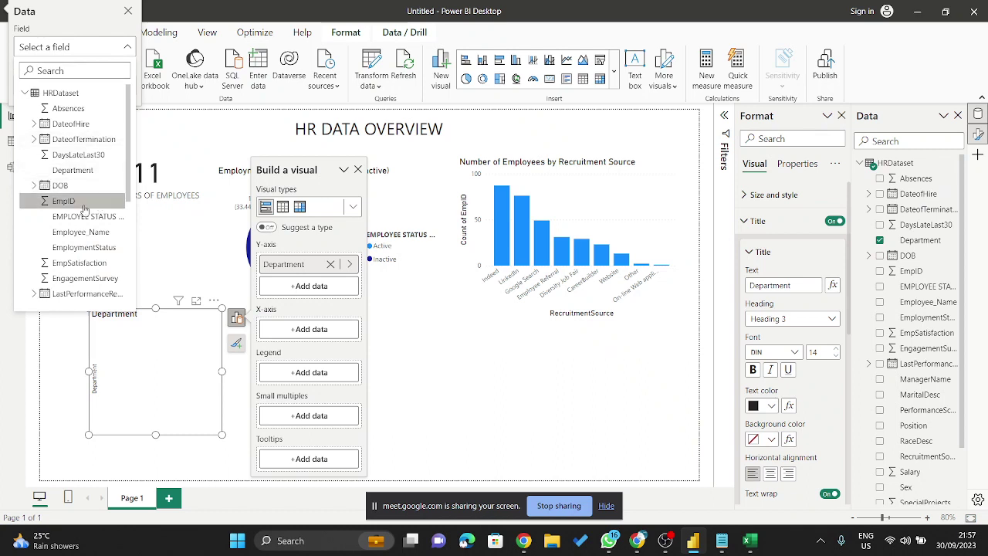
click(91, 200)
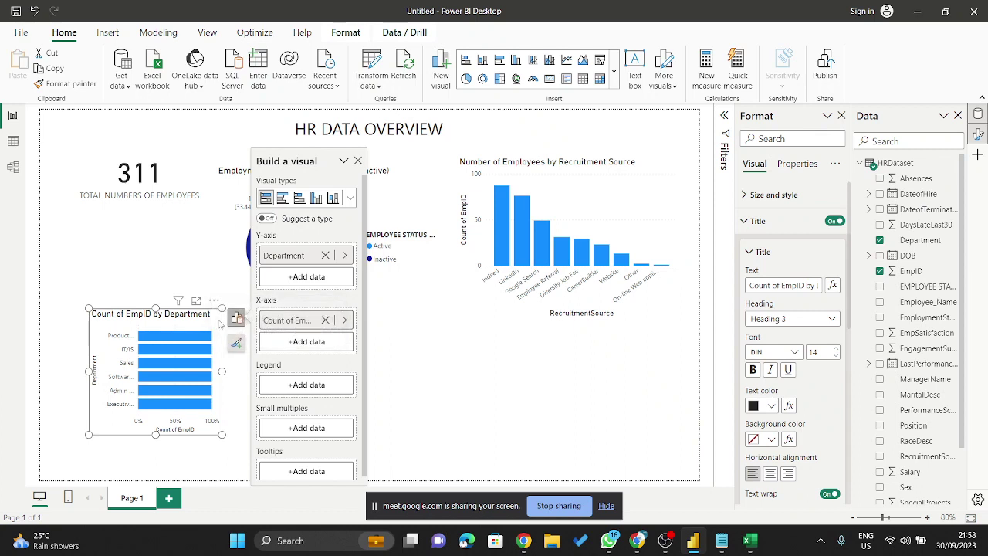
- Widen the department chart to reach the recruitment source chart's left edge, and inspect it in focus mode before returning to the report
drag(222, 372, 456, 372)
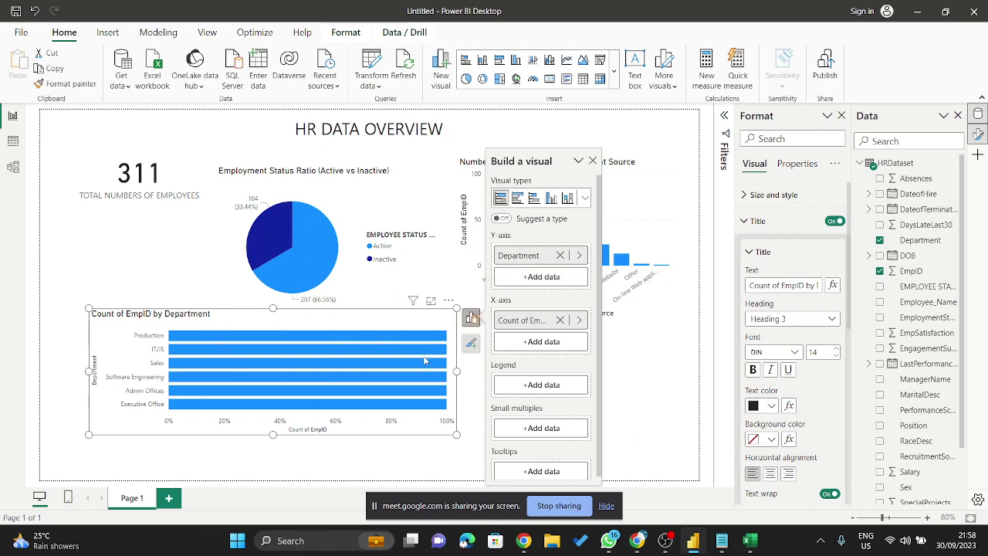
click(431, 300)
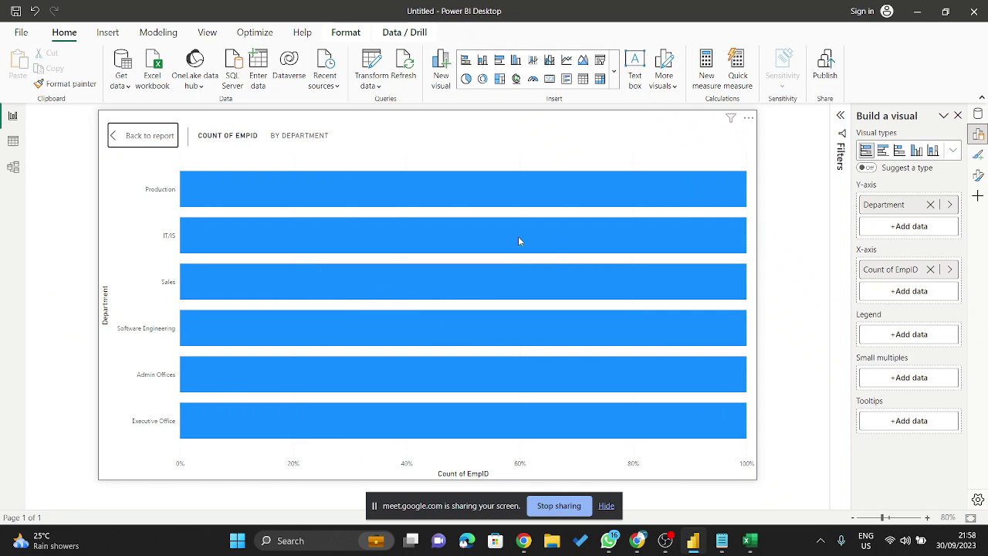
click(150, 136)
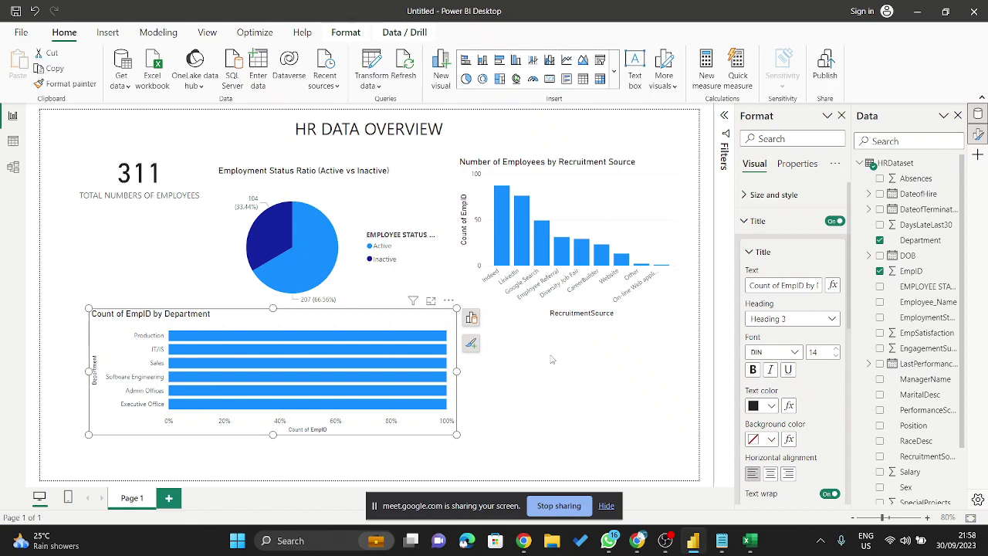
- Try the department chart as a stacked column chart and settle on the stacked bar chart type
click(471, 318)
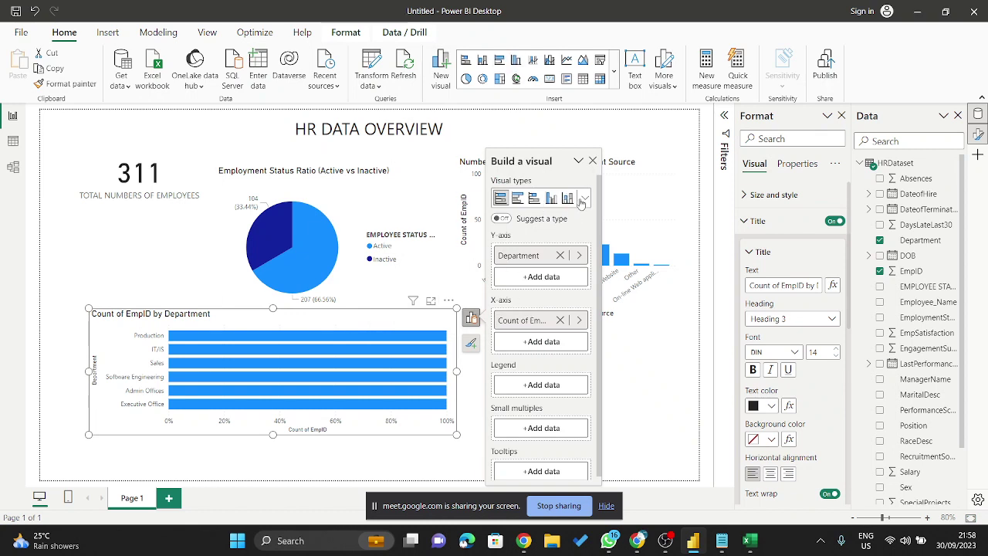
click(586, 200)
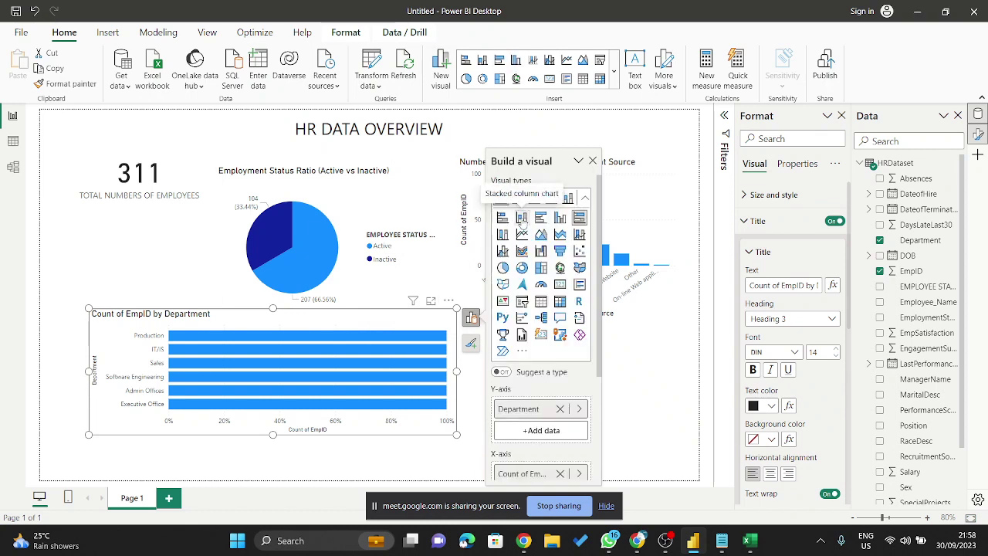
click(518, 224)
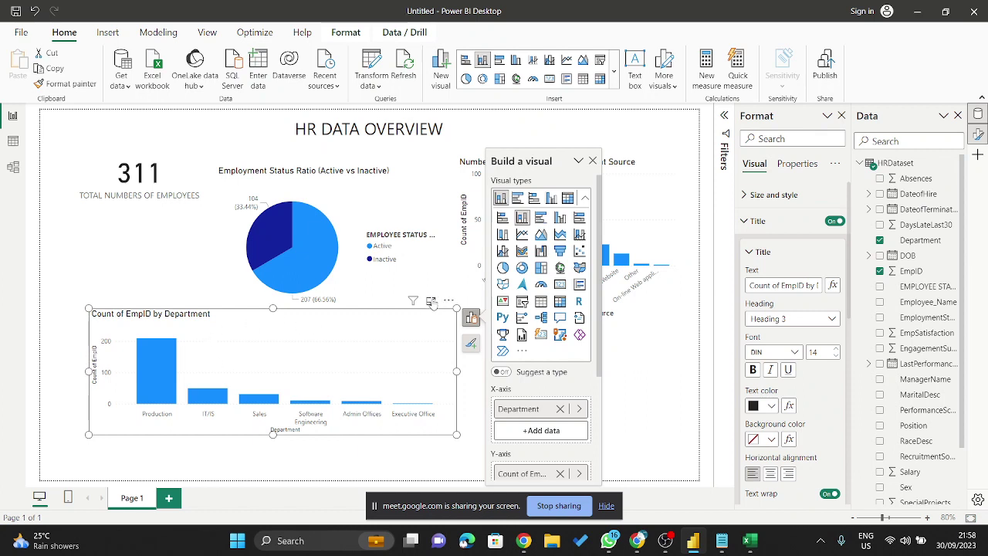
click(501, 219)
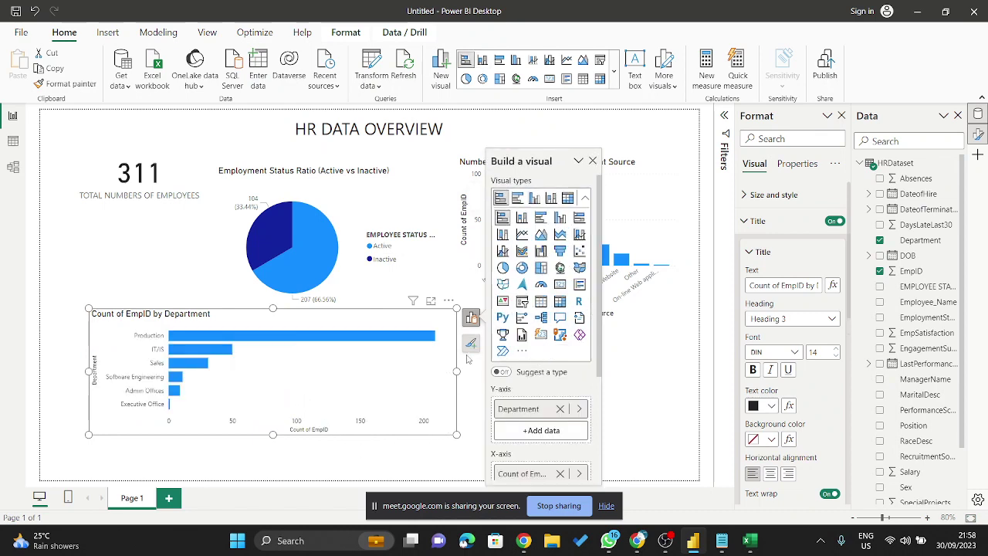
- Narrow the department bar chart to about half the page width, move it down and extend it to the page's lower edge
drag(458, 372, 337, 372)
drag(279, 401, 281, 427)
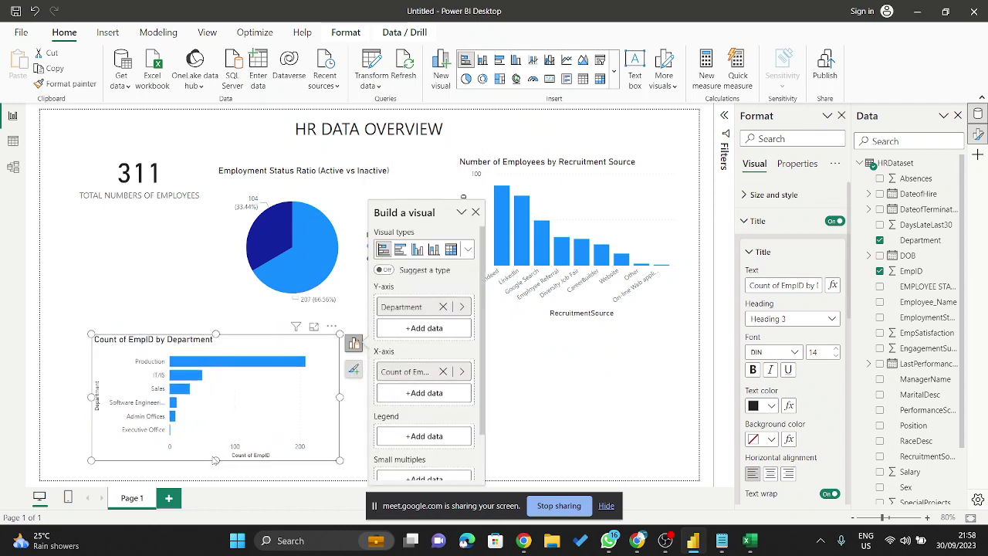
drag(217, 462, 224, 487)
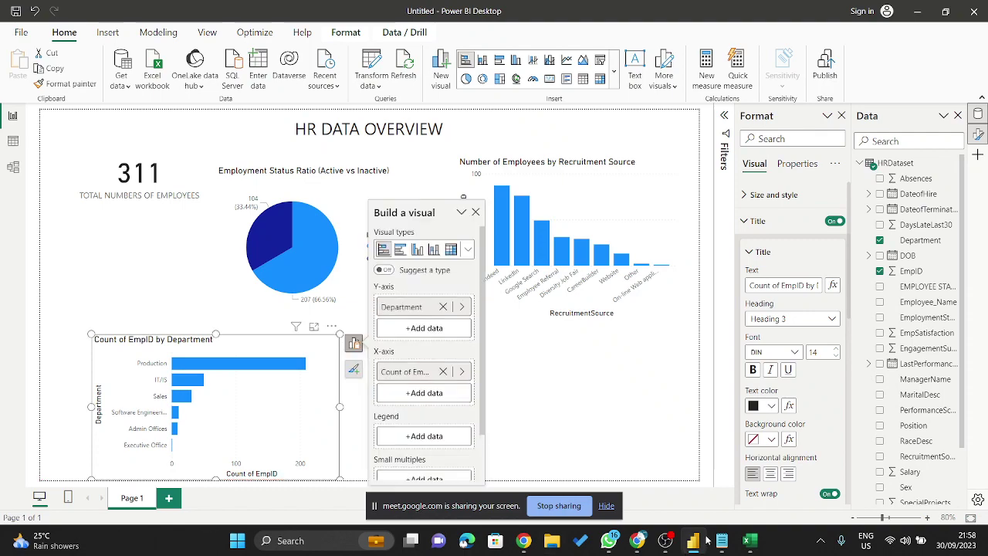
- Check the fifth HR Data Overview requirement, Hiring Trend by Year, in the Notepad notes and return to Power BI Desktop
click(748, 548)
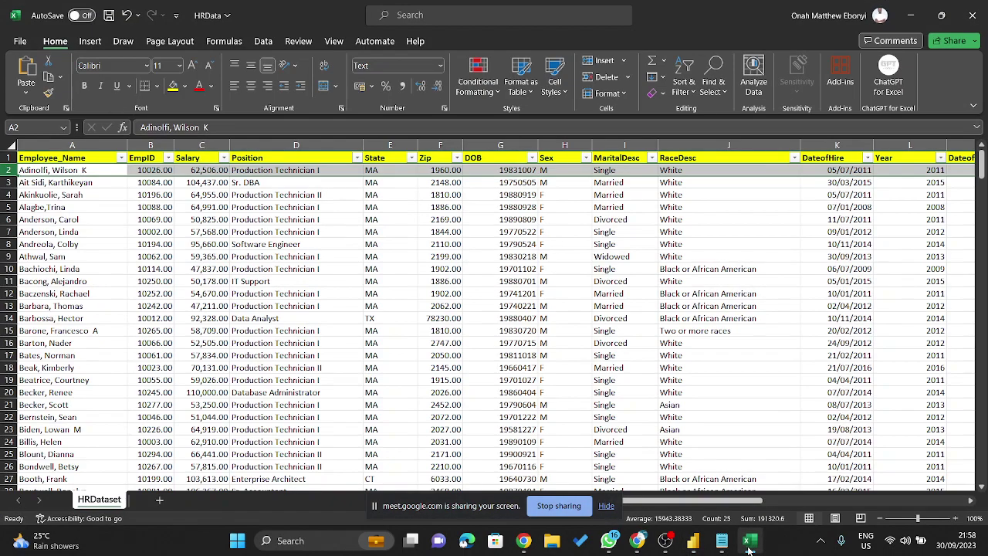
click(744, 547)
click(722, 546)
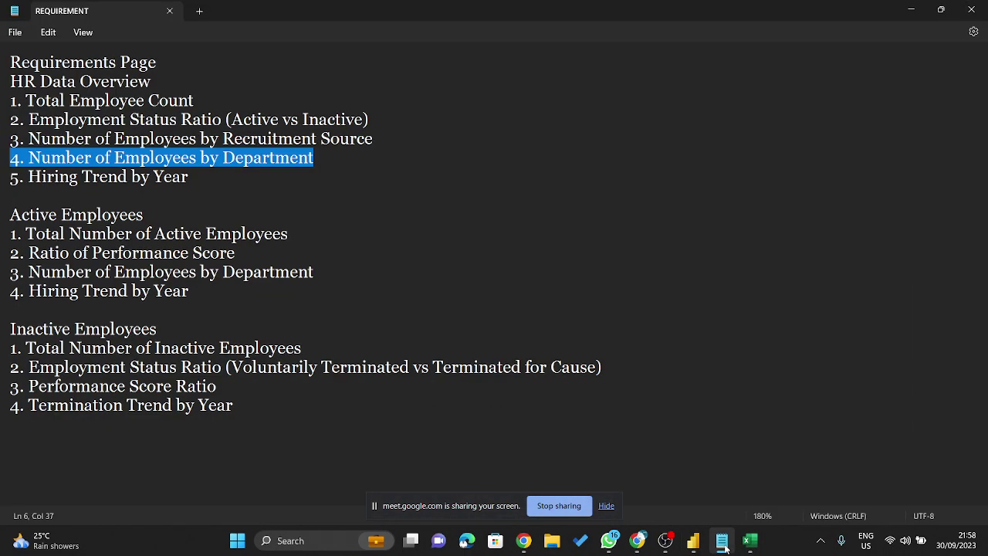
click(165, 177)
drag(10, 194, 21, 178)
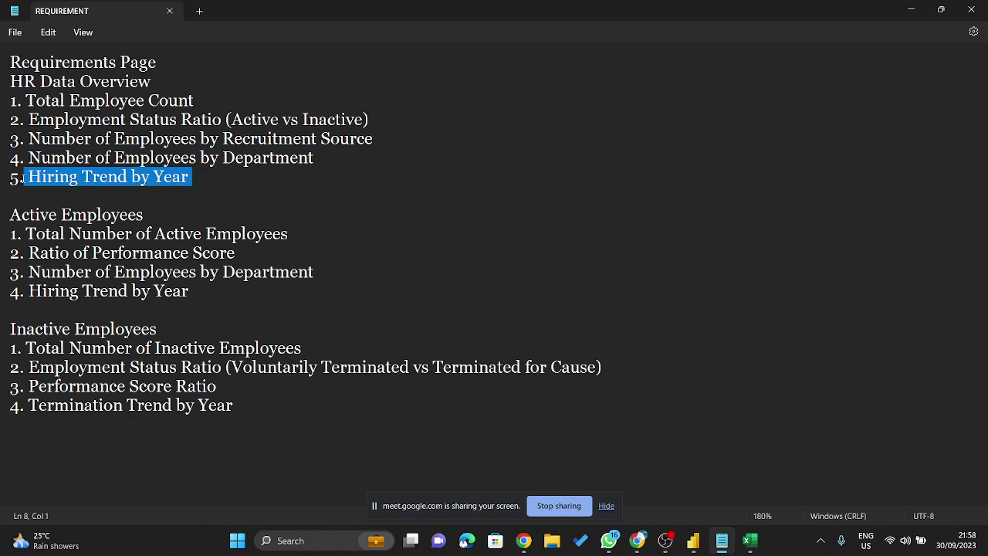
click(911, 8)
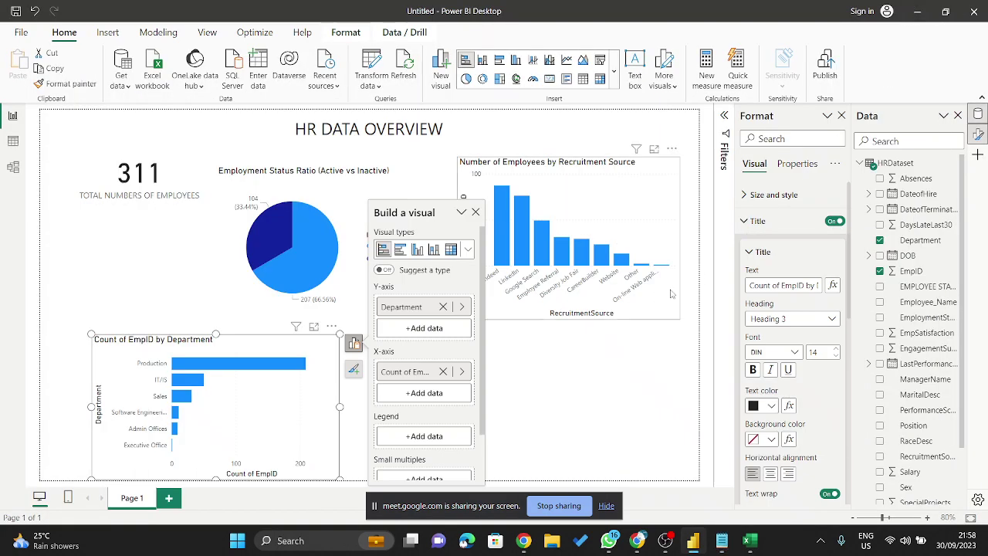
- Insert a line chart beside the department bar chart and widen it to nearly the page's right edge
click(574, 388)
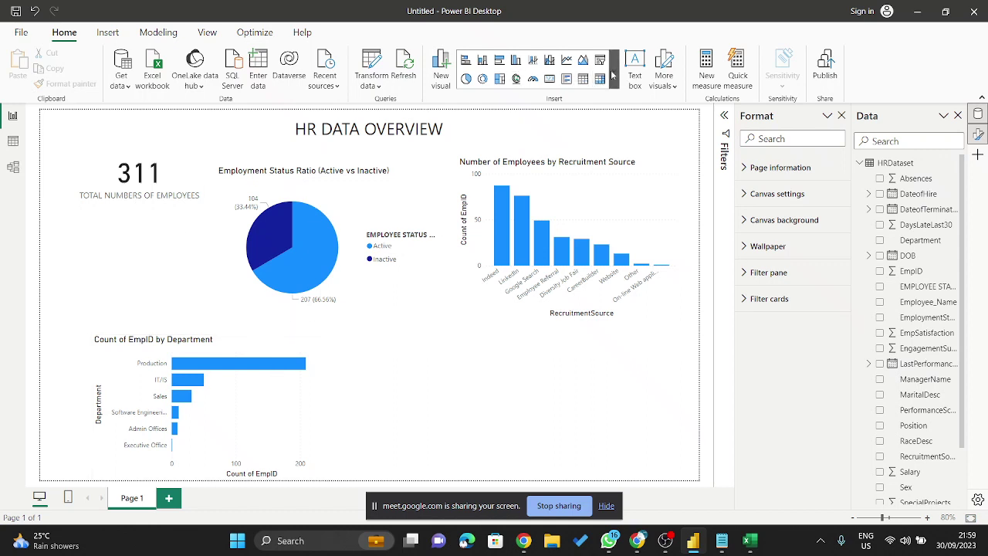
click(566, 60)
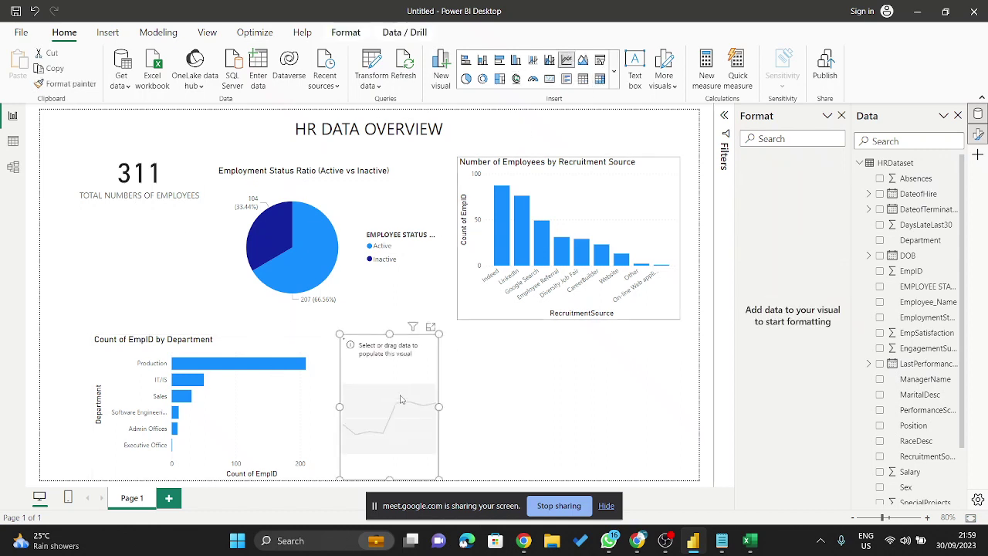
drag(437, 407, 670, 407)
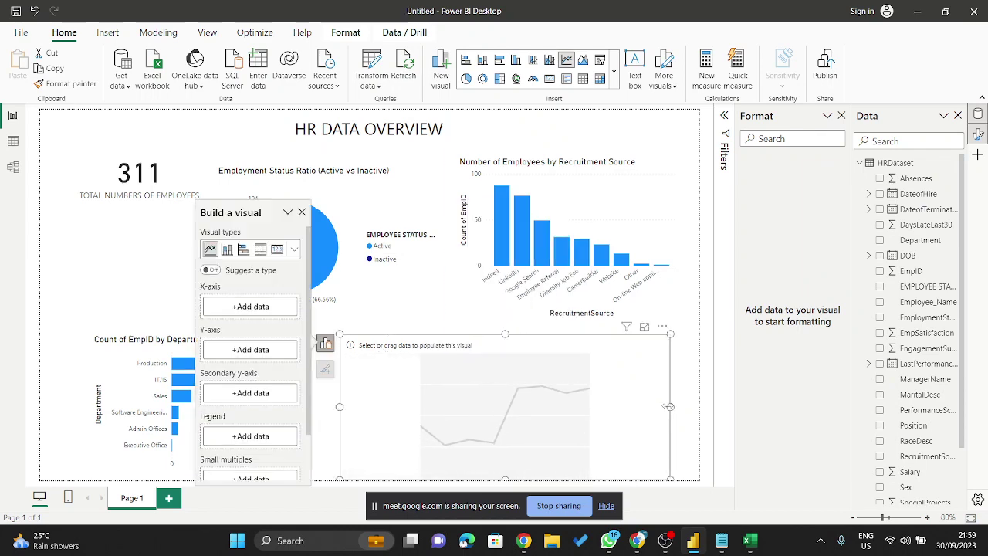
- Check the list of contributors in the Google Meet call and return to Power BI Desktop
click(637, 541)
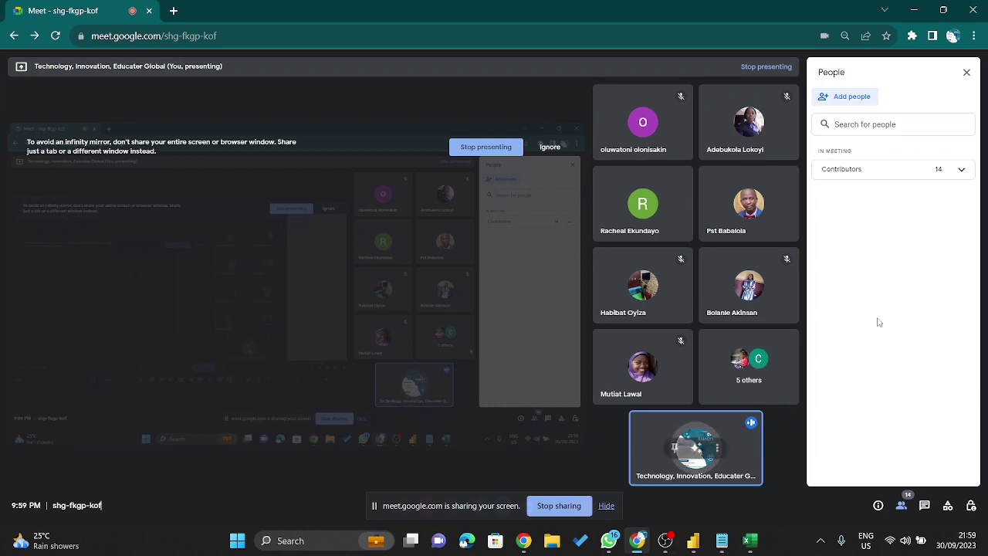
click(961, 170)
click(917, 10)
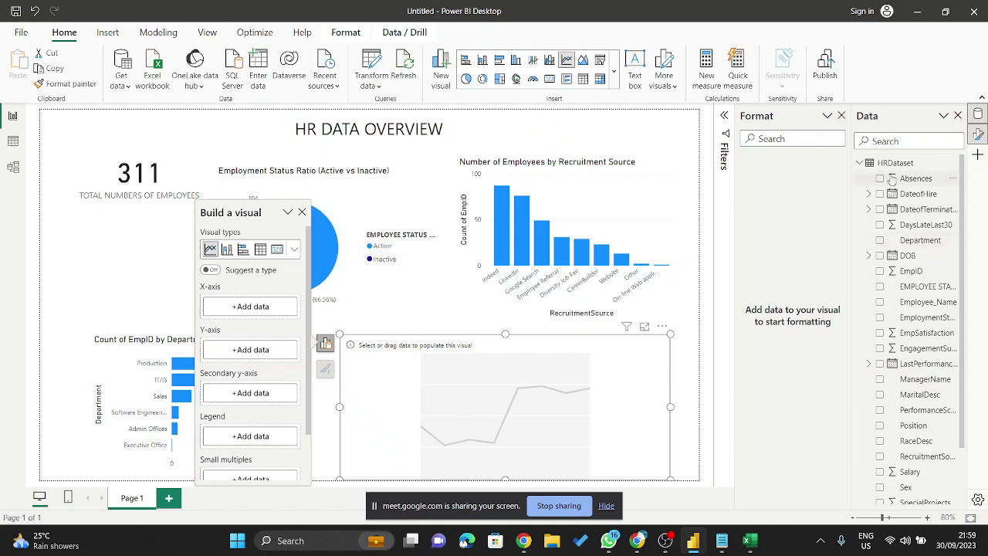
- Close the Format pane and widen the Data pane to fit the full HRDataset field names
click(842, 116)
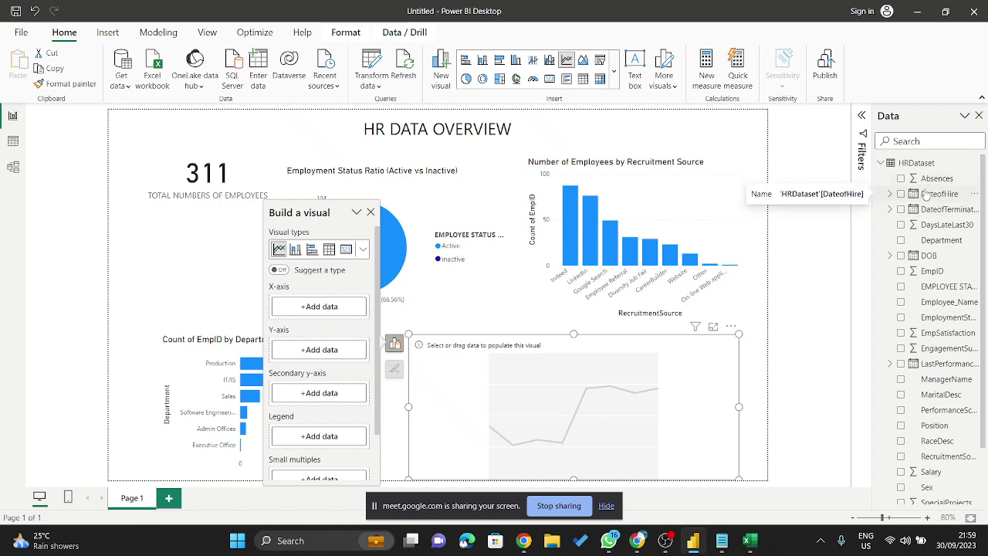
drag(873, 247, 718, 247)
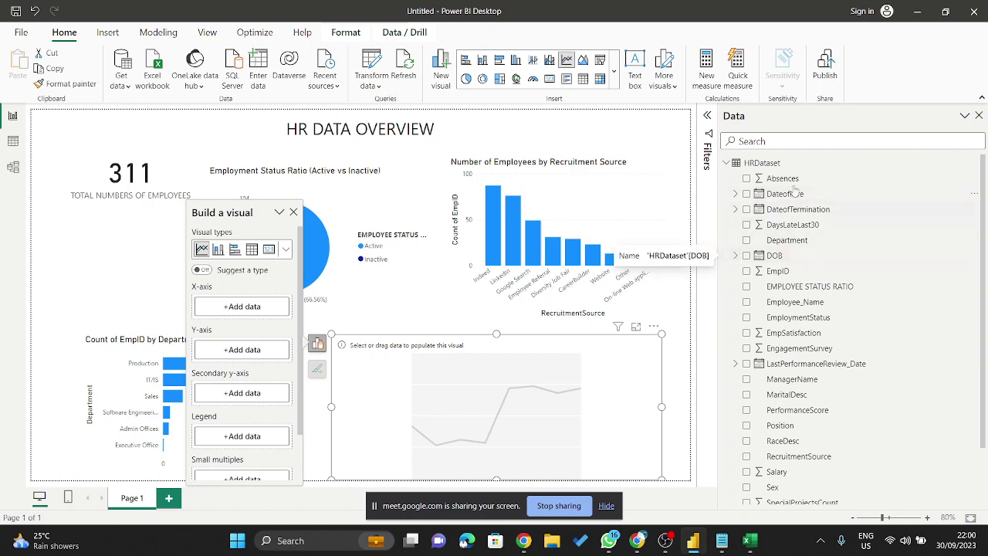
- Plot the line chart with Year from the DateofHire hierarchy on the X-axis and the count of EmpID on the Y-axis
scroll(751, 376, down, 1)
scroll(750, 370, up, 1)
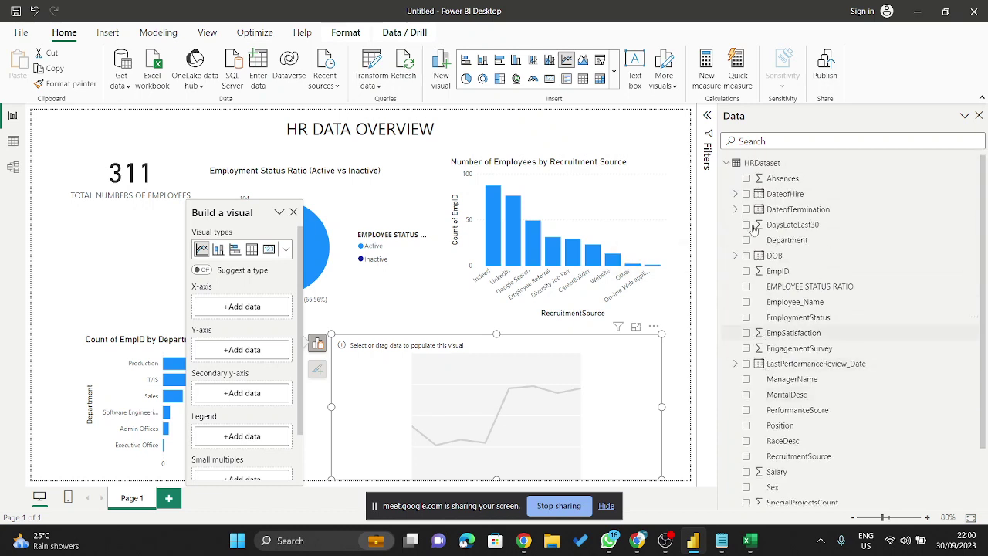
click(738, 193)
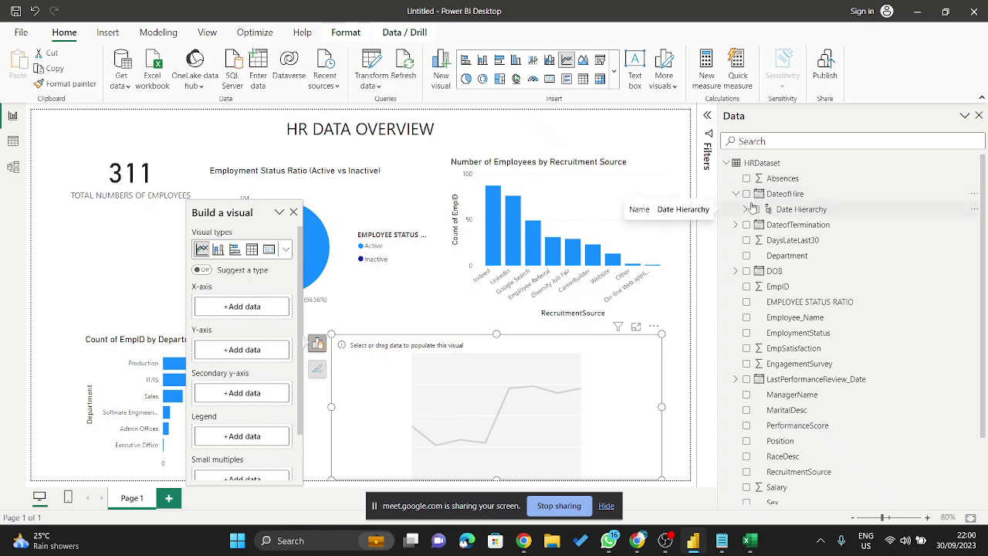
click(748, 209)
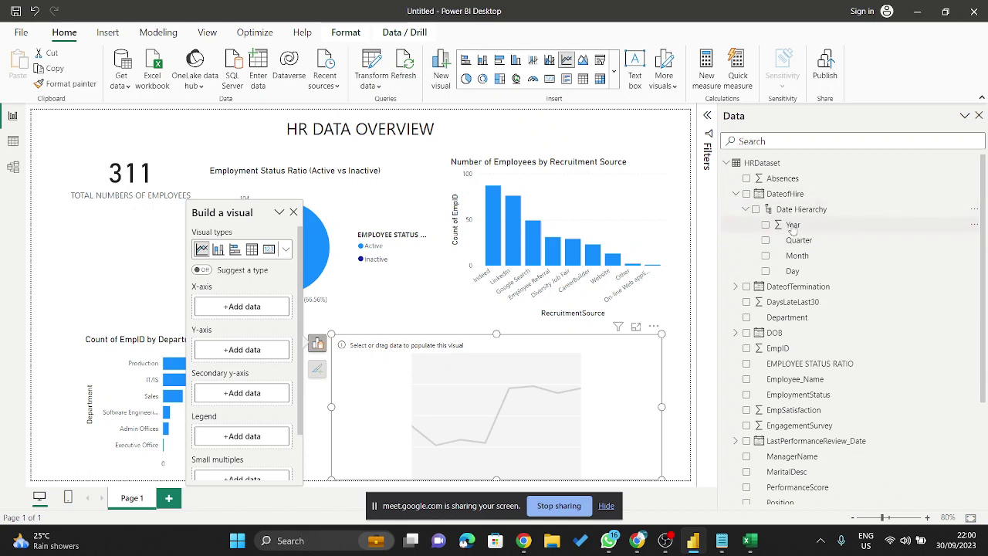
click(723, 542)
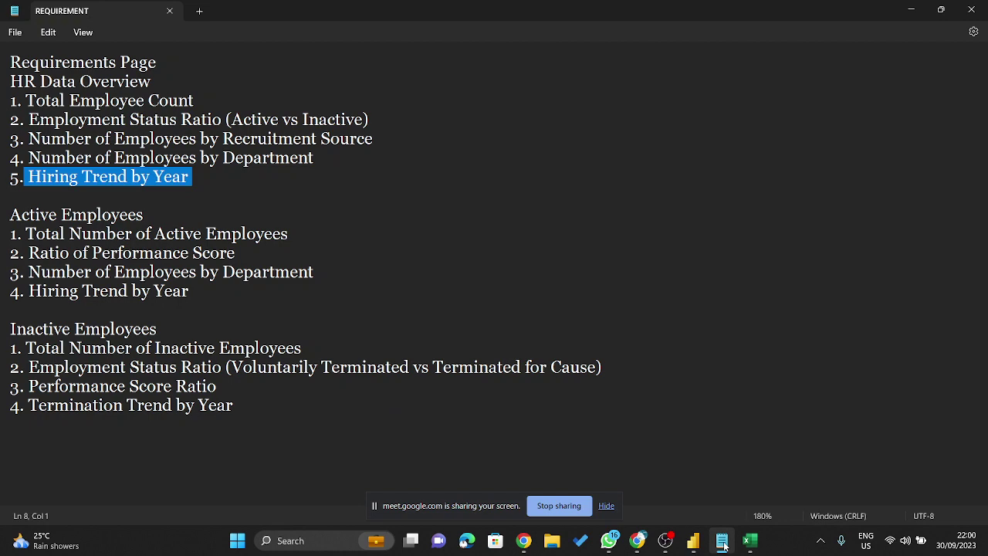
click(723, 542)
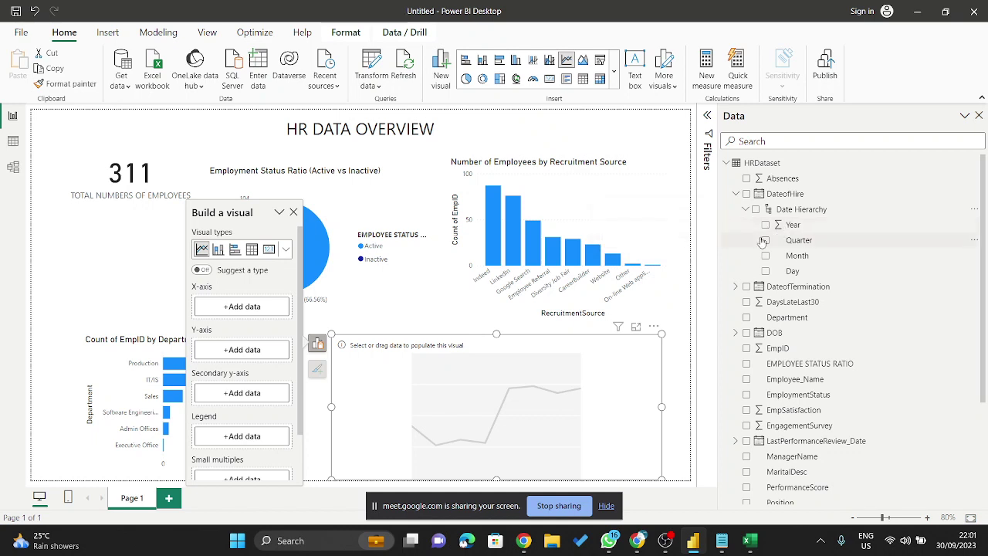
drag(660, 265, 241, 307)
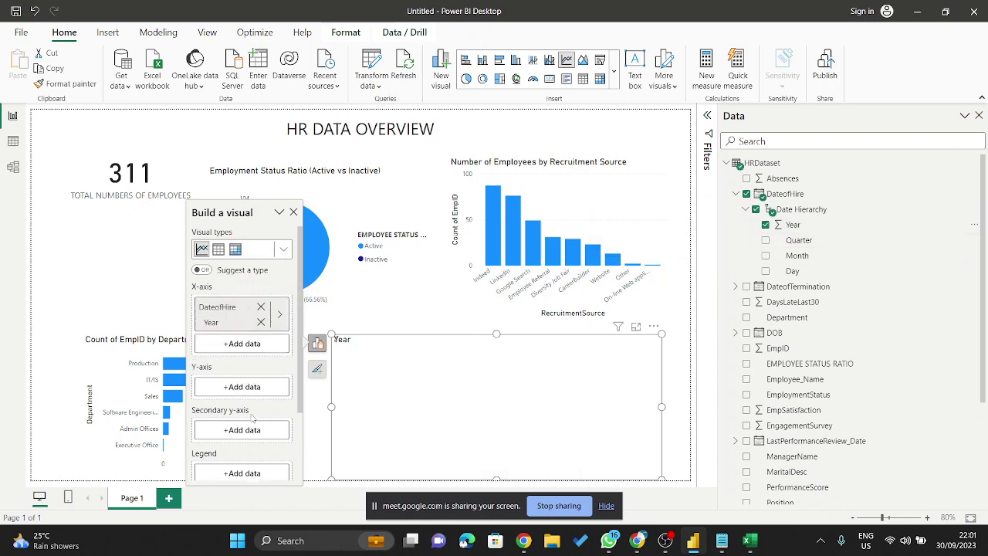
click(225, 386)
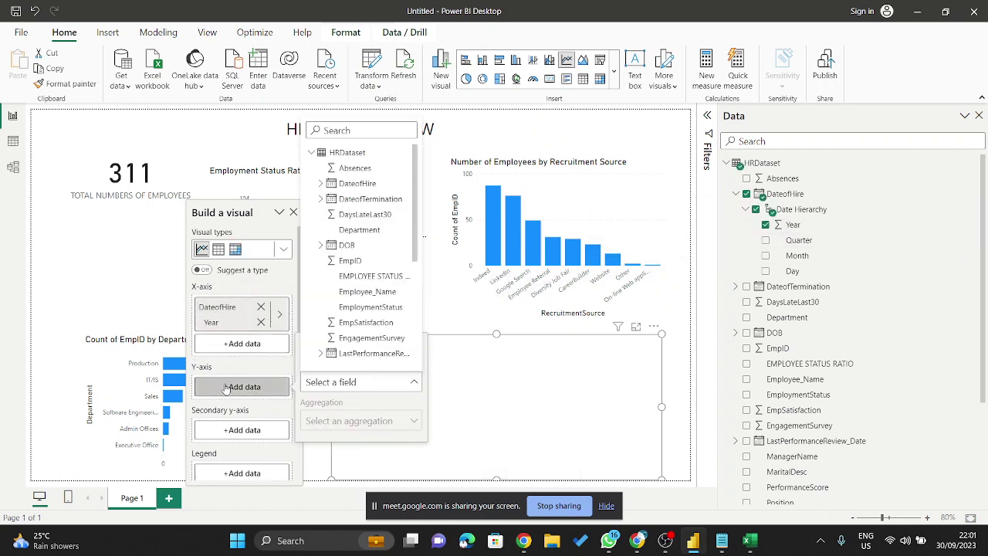
click(355, 263)
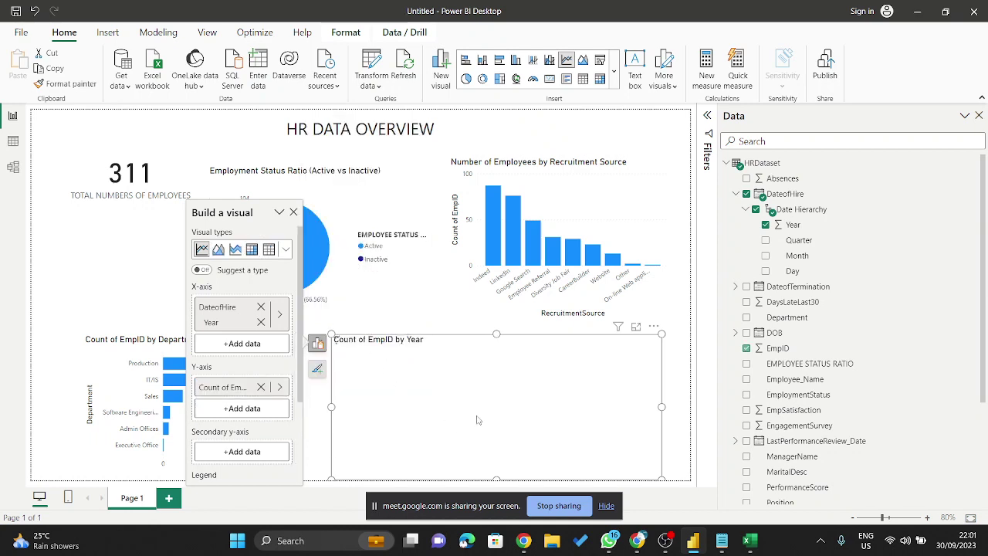
- Enlarge the hiring trend line chart in focus mode and examine the employee counts for individual years
click(636, 327)
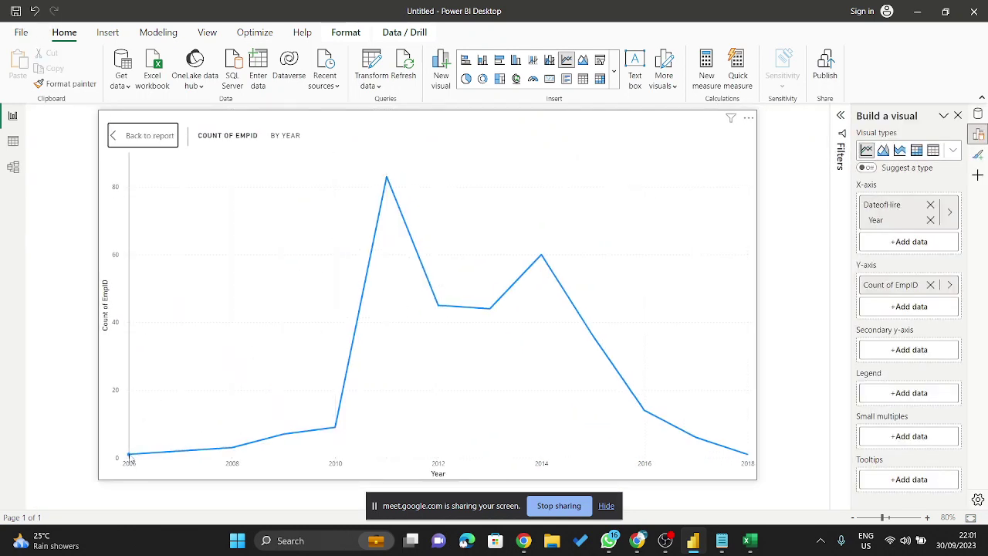
mouse_move(131, 457)
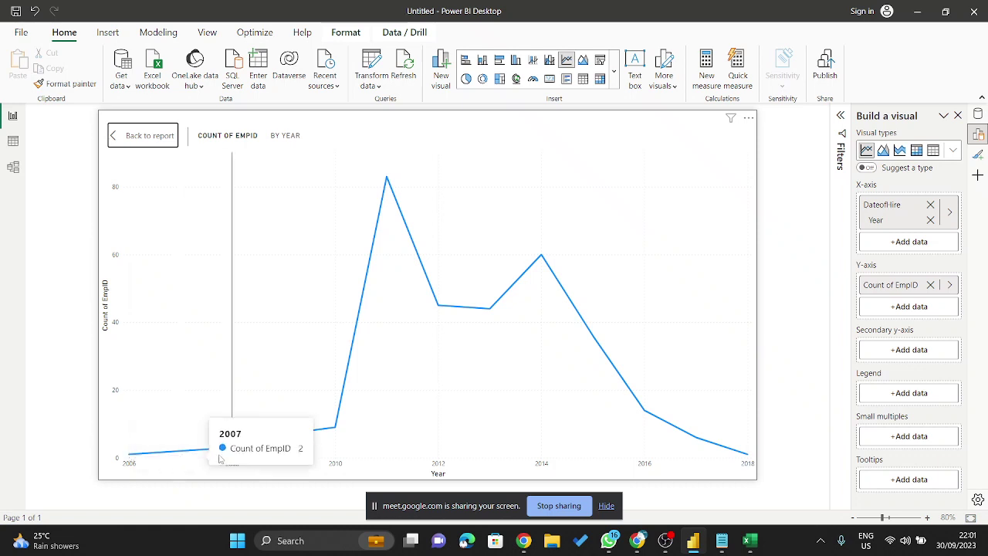
mouse_move(234, 449)
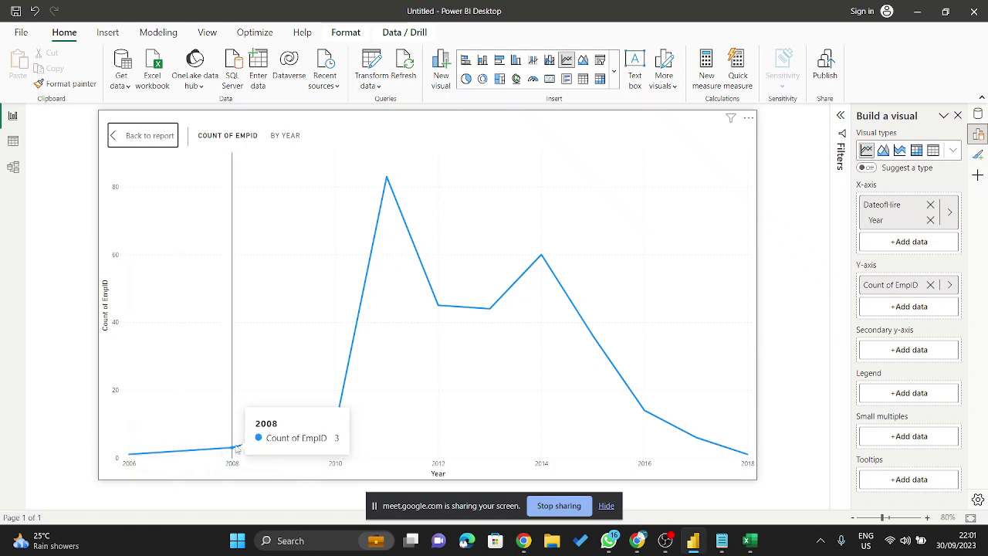
mouse_move(334, 438)
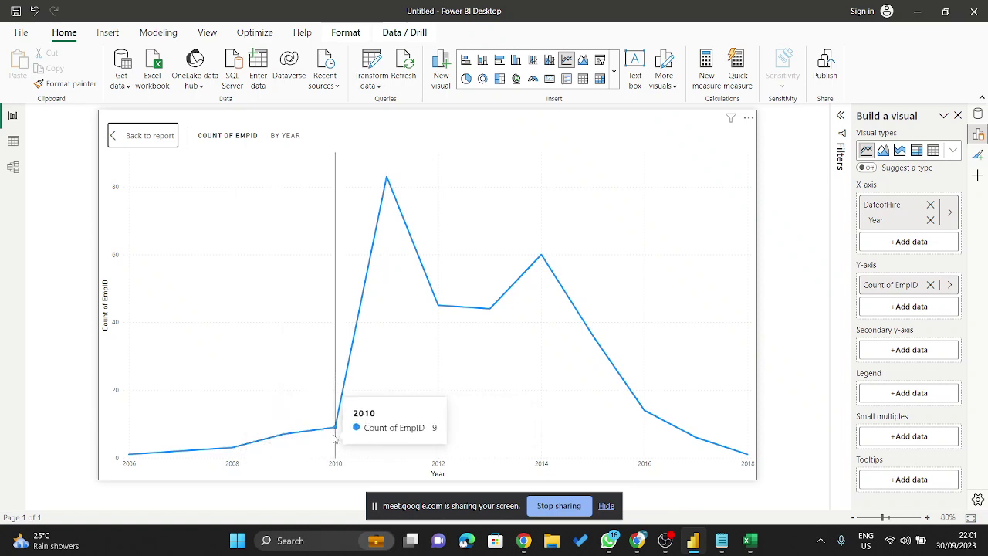
mouse_move(387, 274)
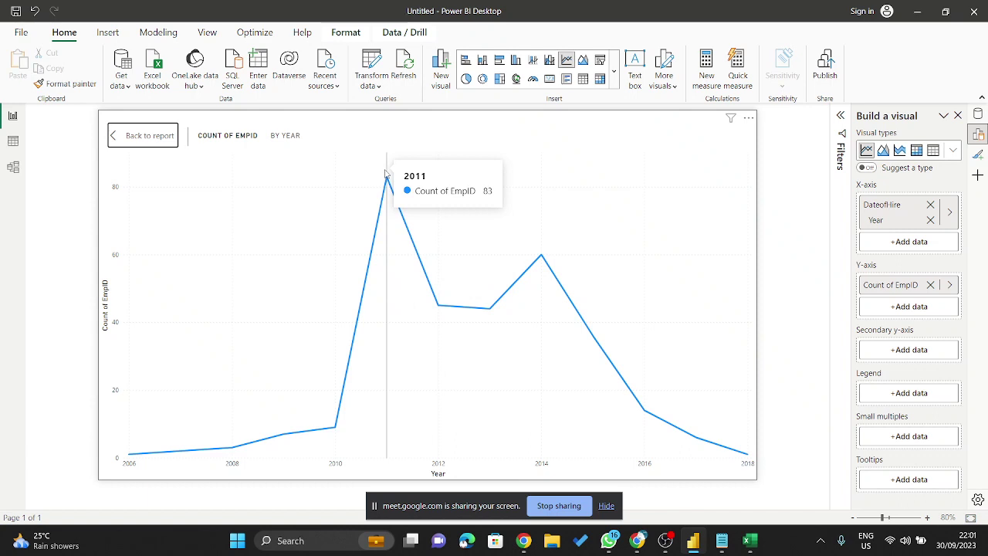
mouse_move(500, 259)
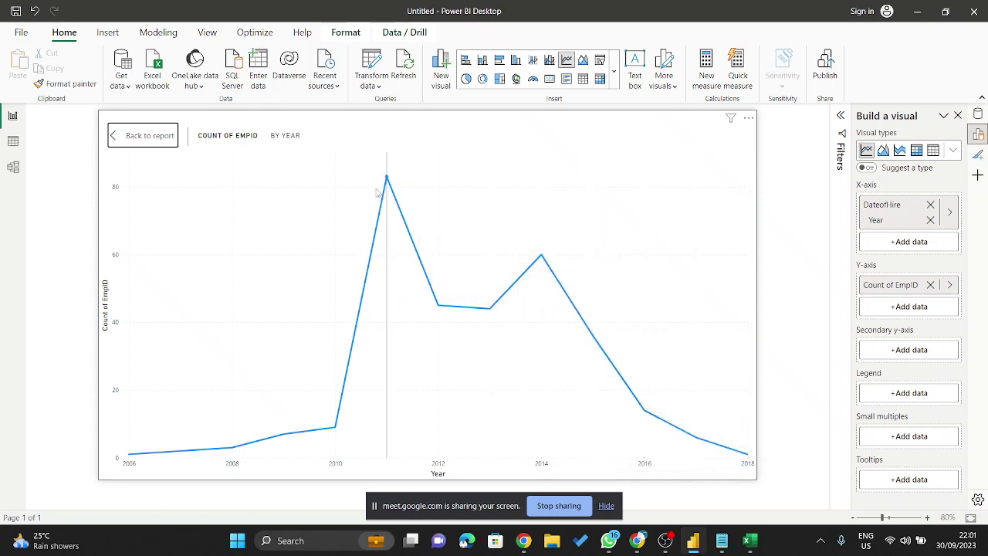
mouse_move(390, 183)
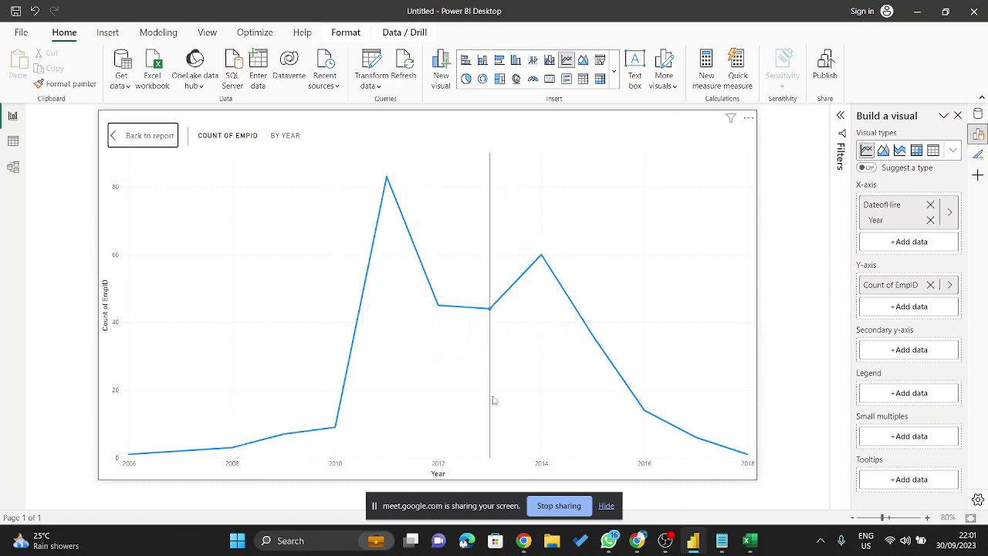
click(638, 540)
click(692, 540)
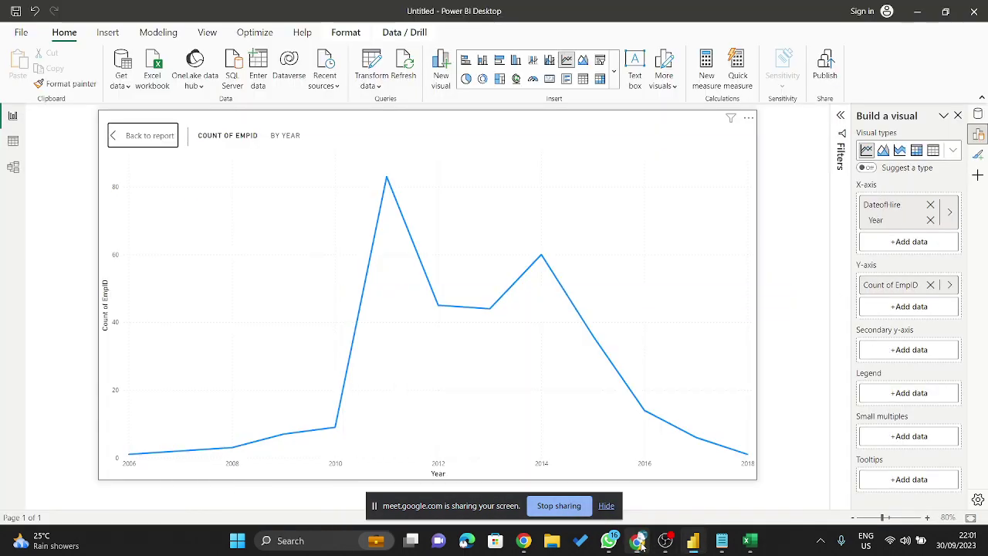
mouse_move(296, 393)
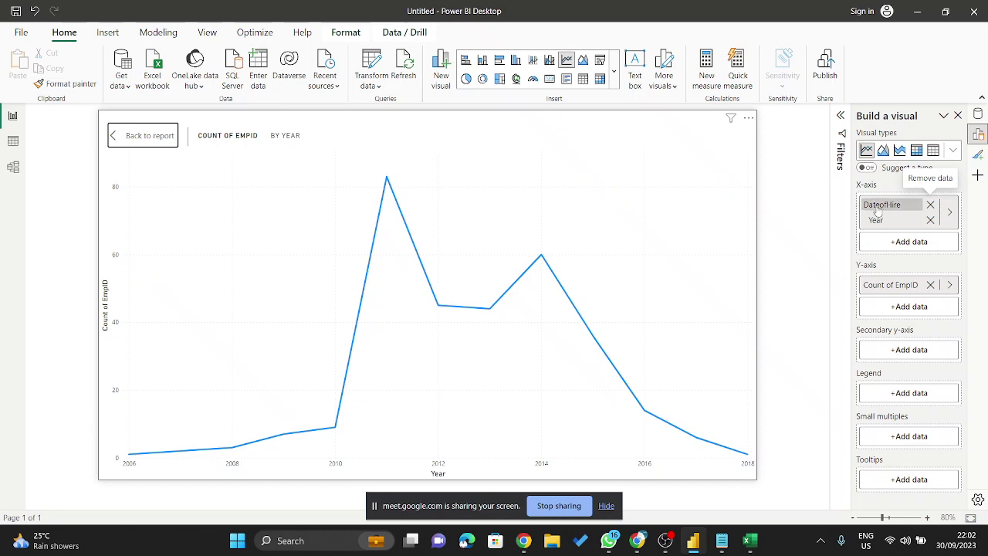
- Replace the Year field on the line chart's X-axis with the full DateofHire Date Hierarchy and close the Data pane
click(930, 204)
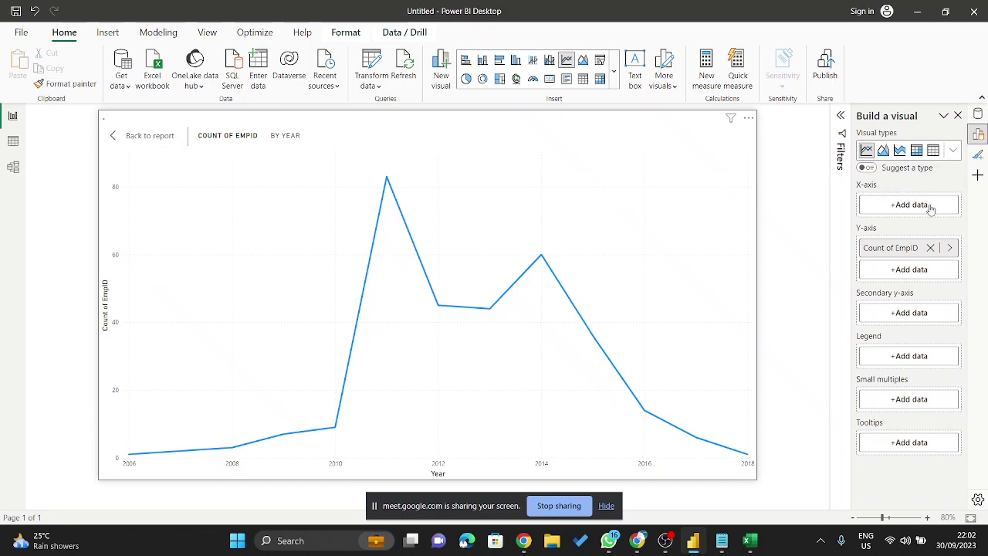
click(978, 115)
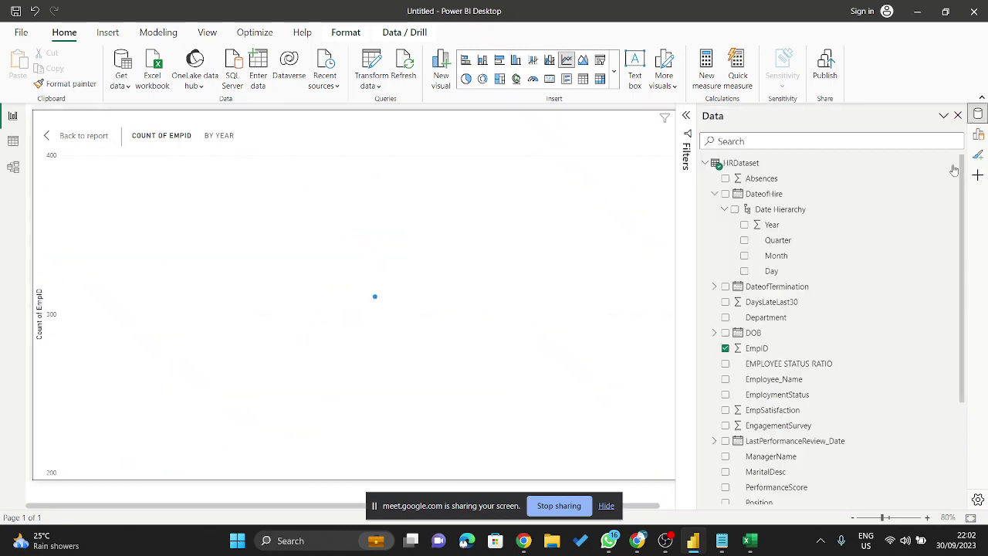
click(735, 209)
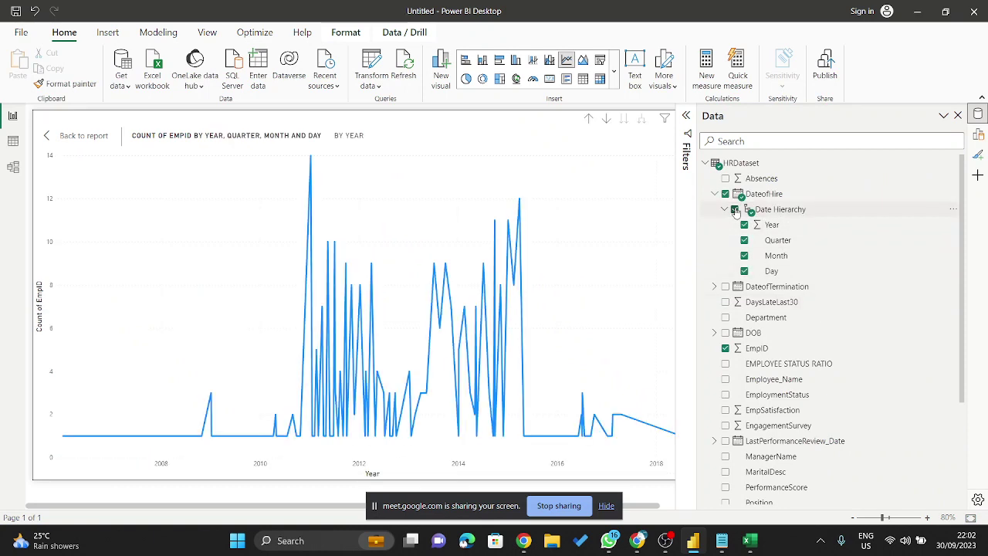
click(958, 116)
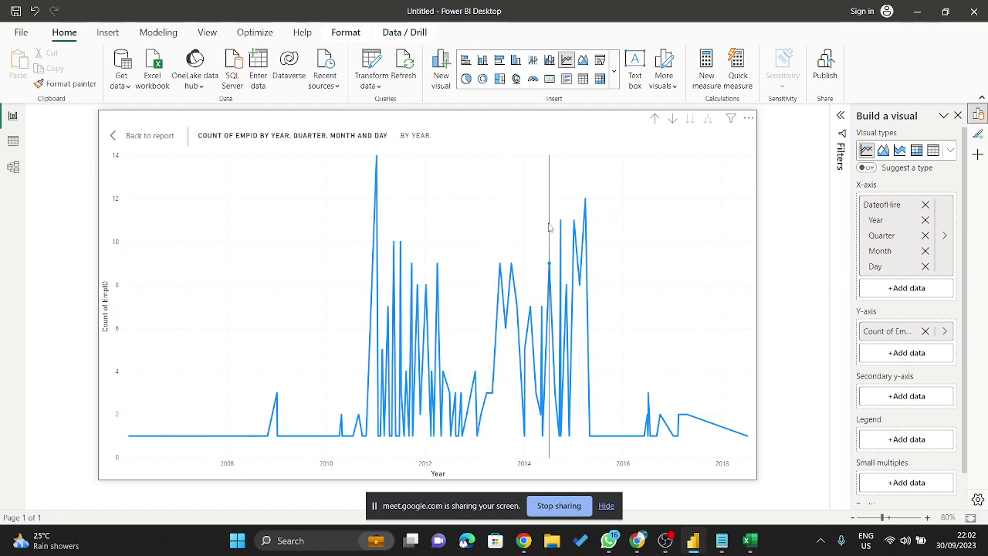
- Drill the line chart up from the day level through month and quarter to the year level
mouse_move(548, 227)
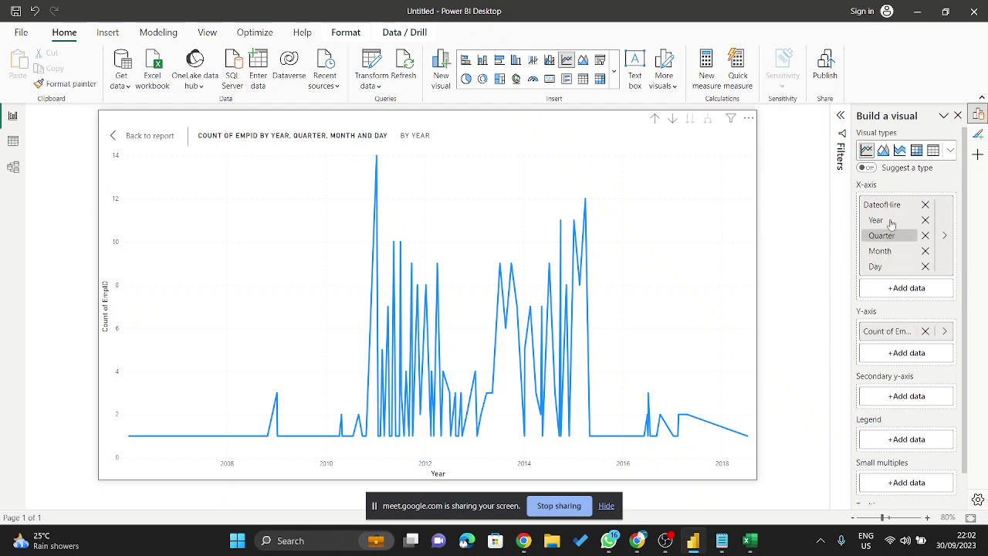
click(656, 119)
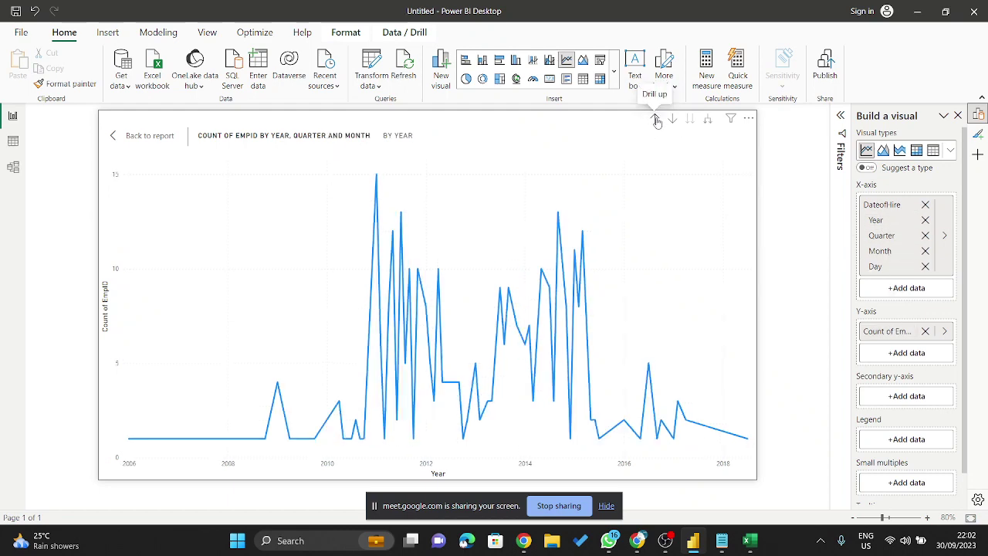
click(656, 119)
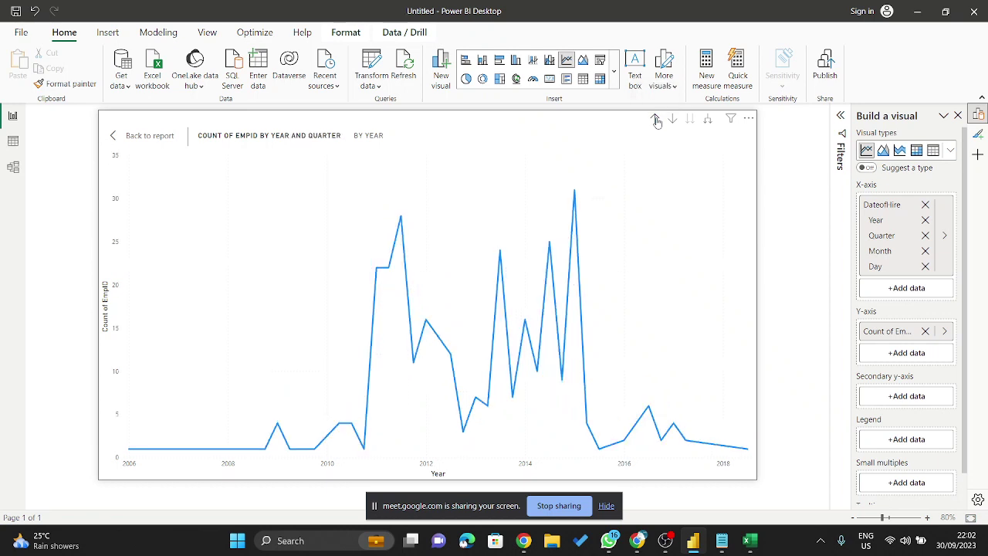
click(655, 119)
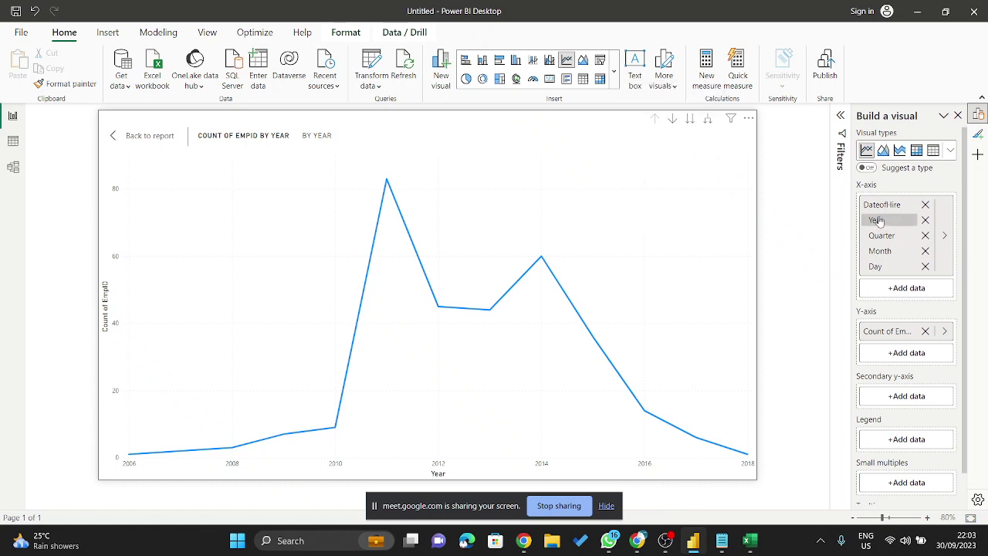
- Turn on drill-down mode and step the line chart through the quarter, month and day levels to examine the hiring counts
click(673, 124)
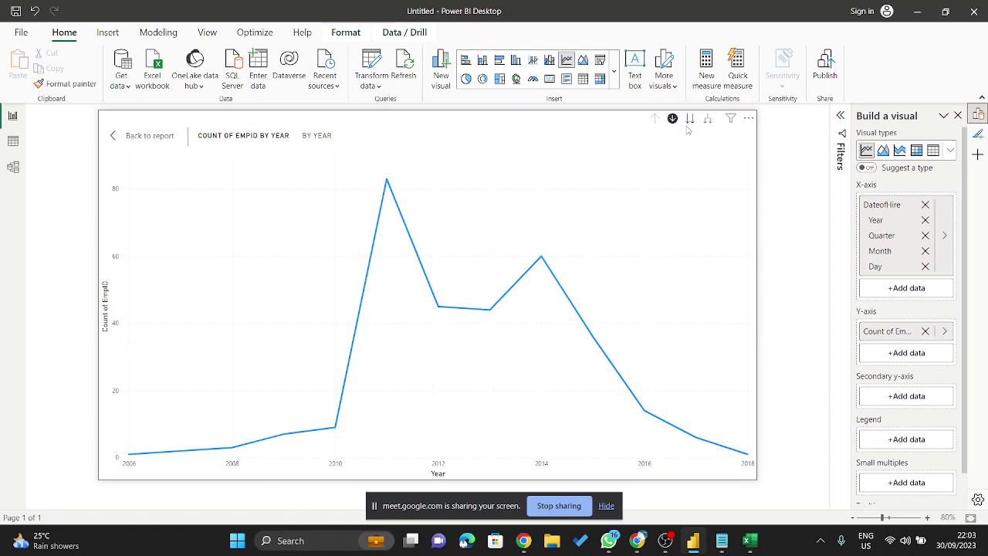
click(691, 121)
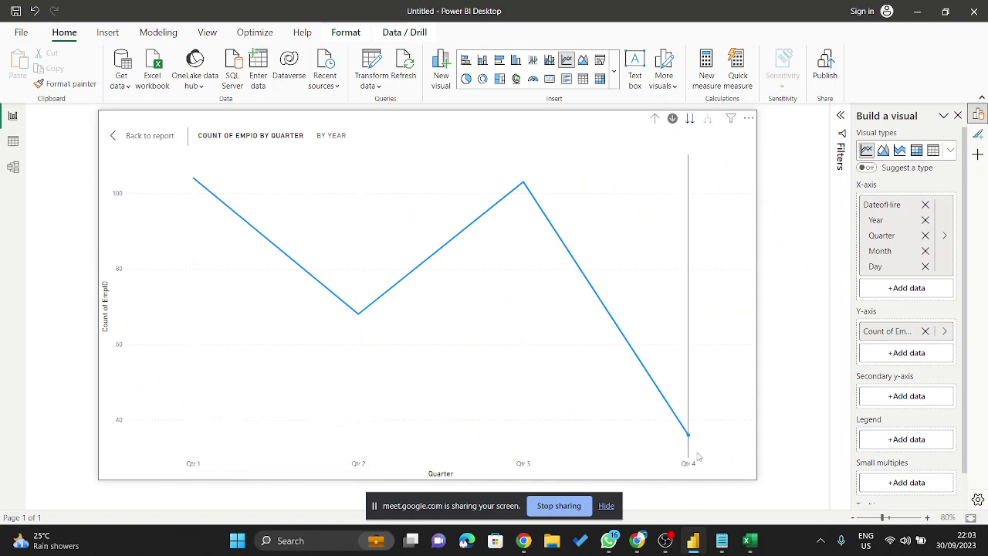
mouse_move(702, 461)
click(691, 121)
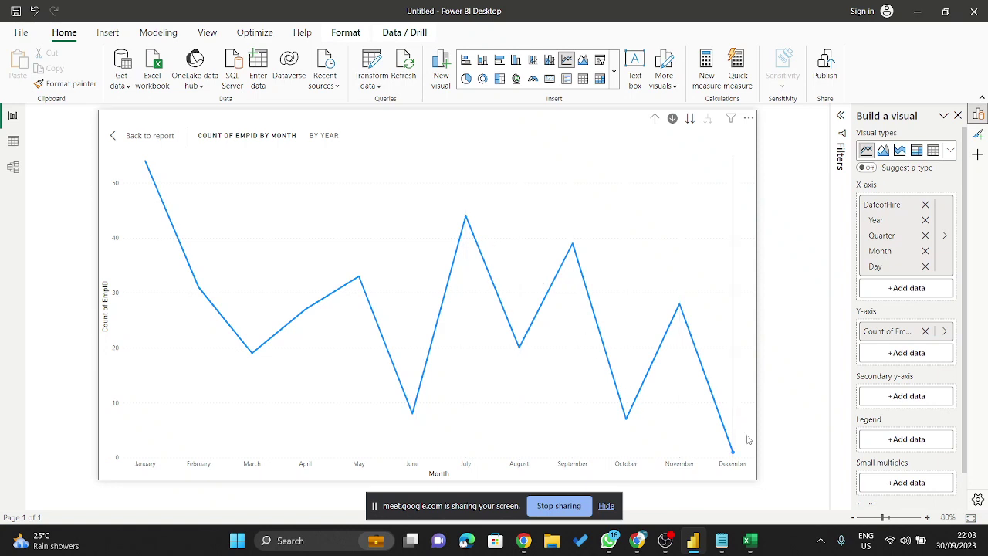
mouse_move(746, 434)
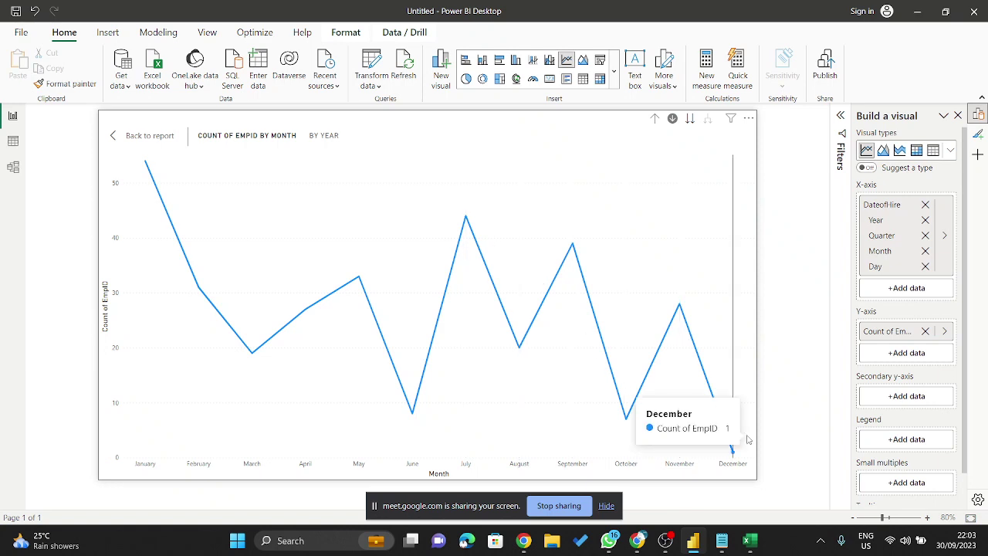
click(691, 118)
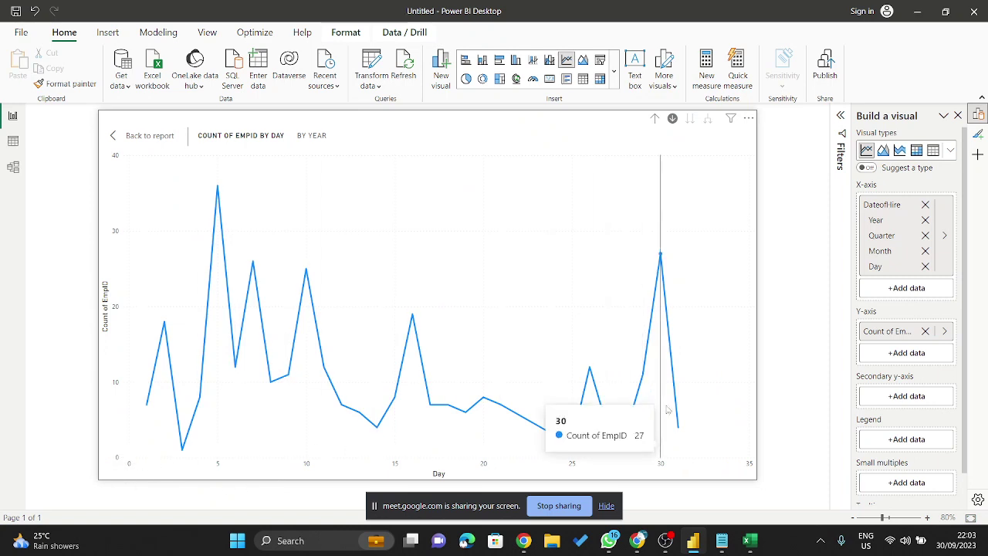
- Drill the line chart back up from day to the year level and return to the full report page
click(655, 119)
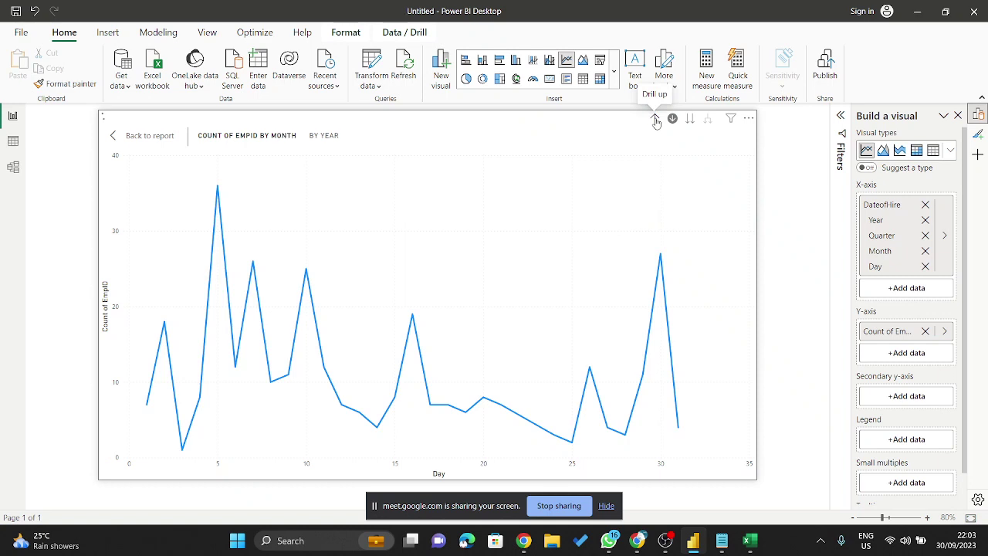
click(654, 119)
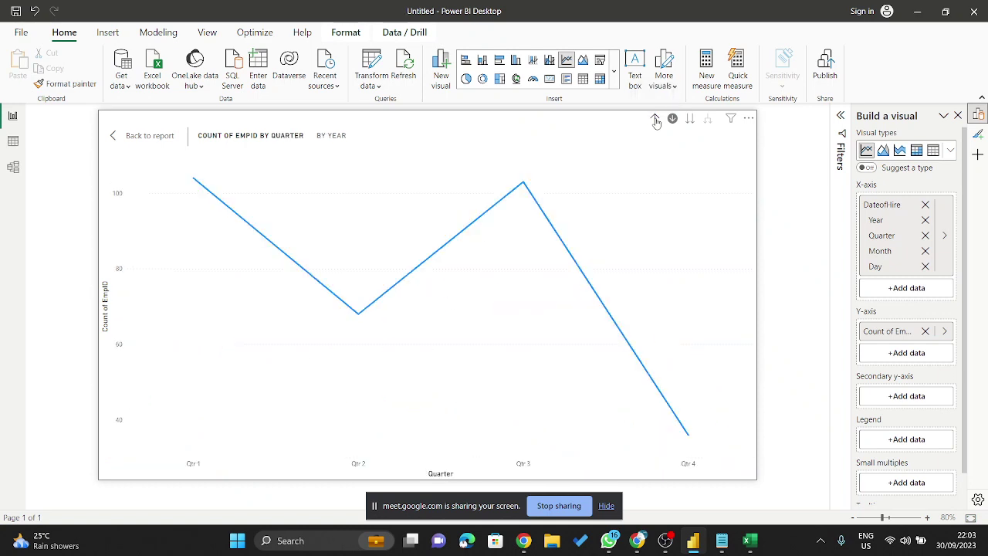
click(655, 119)
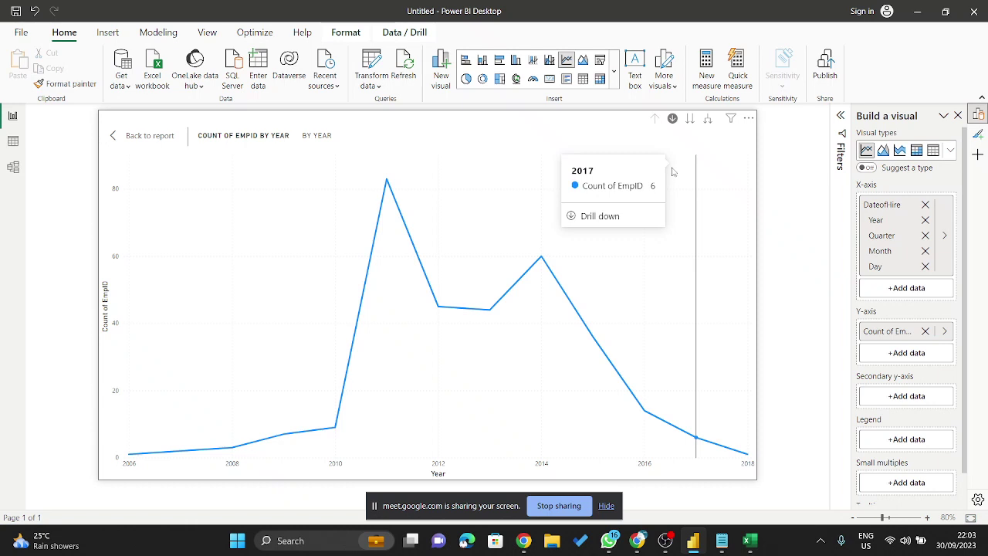
click(158, 135)
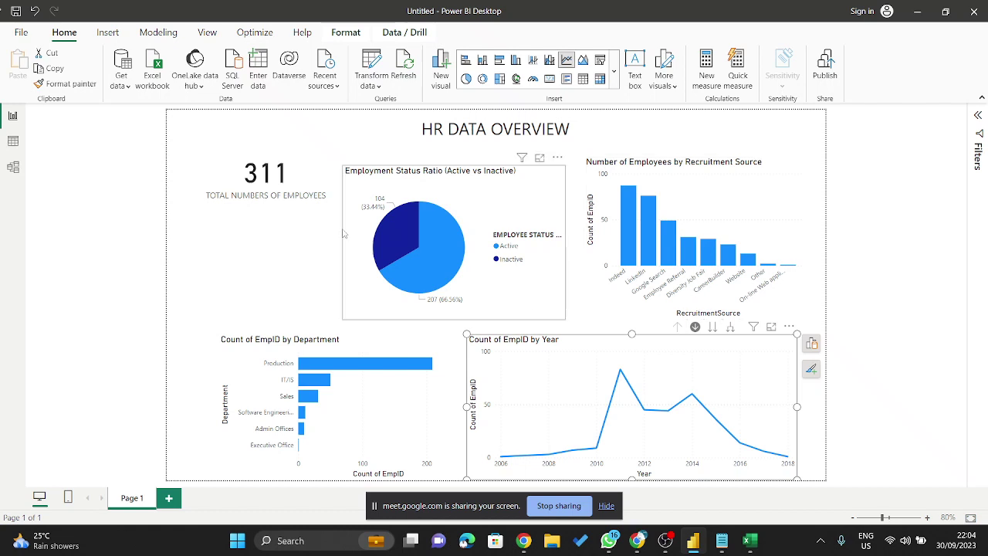
click(315, 156)
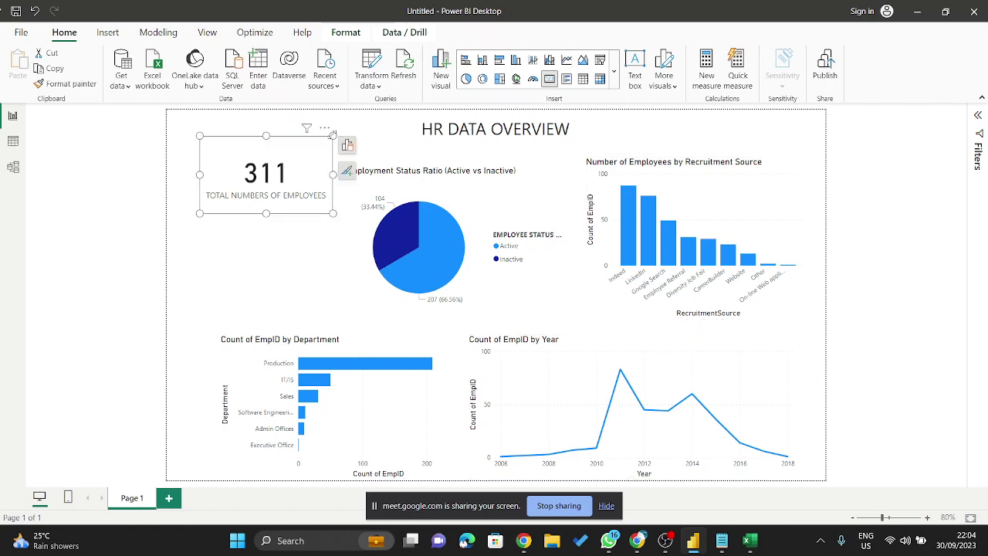
- Shrink the total employees card and move it down and left, and shift the employment status pie chart left and widen it
drag(332, 134, 333, 150)
drag(274, 192, 249, 205)
drag(469, 207, 449, 207)
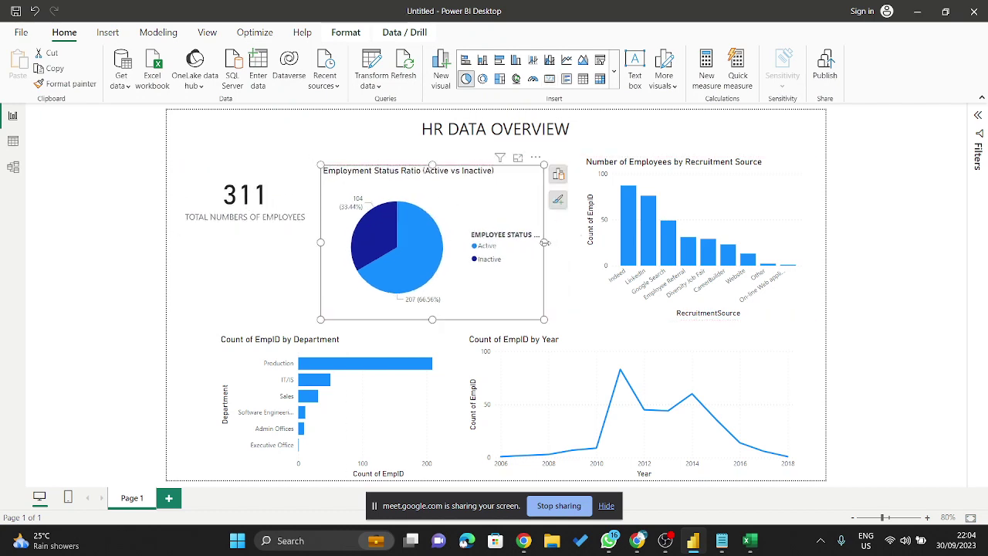
drag(545, 243, 593, 252)
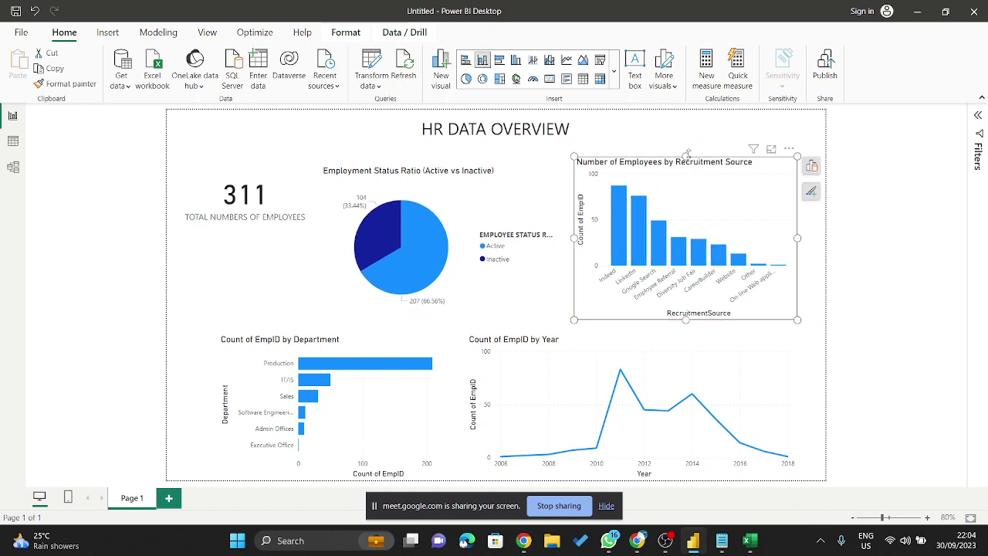
- Lower the top edge of the recruitment source chart to align with the pie chart, and widen the chart slightly to the right
drag(686, 154, 686, 163)
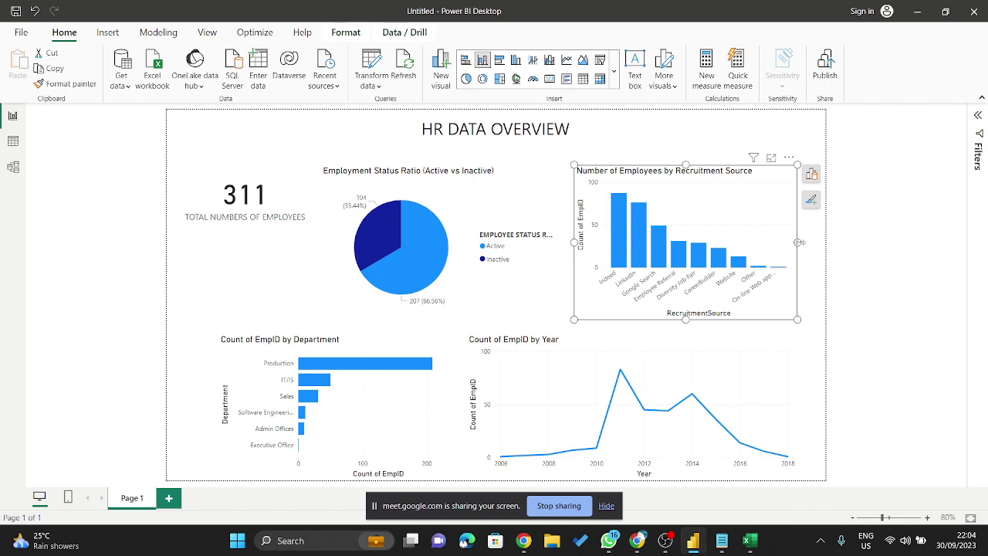
drag(799, 242, 806, 243)
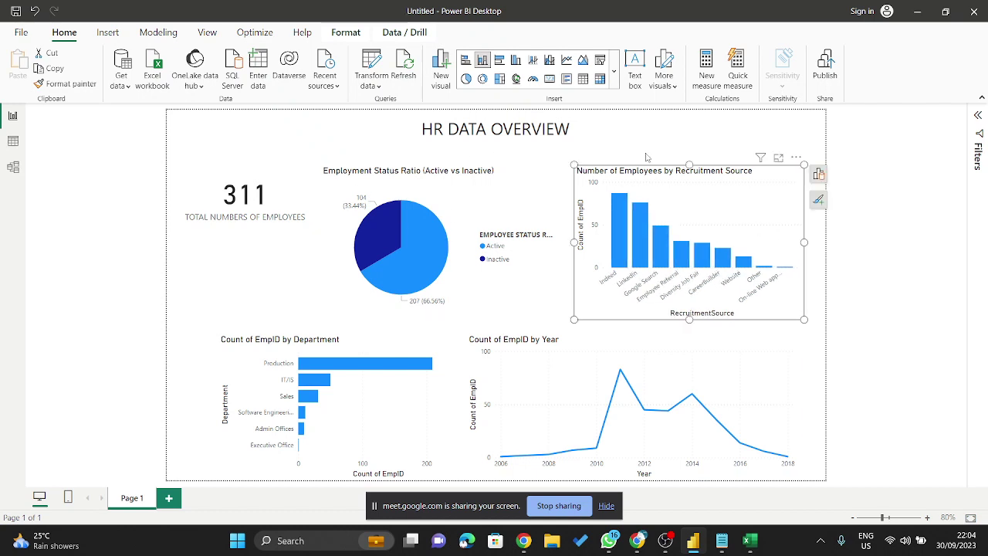
click(537, 158)
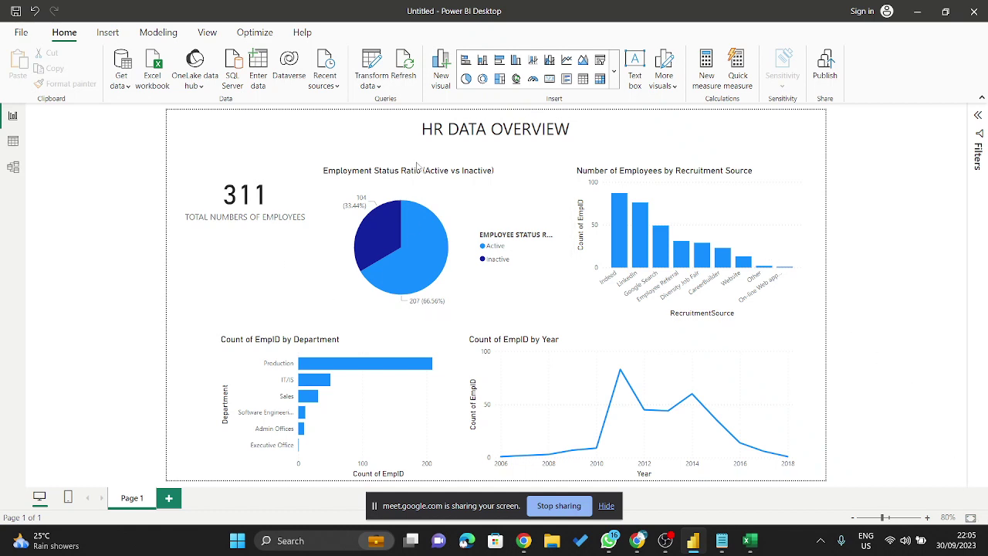
click(540, 181)
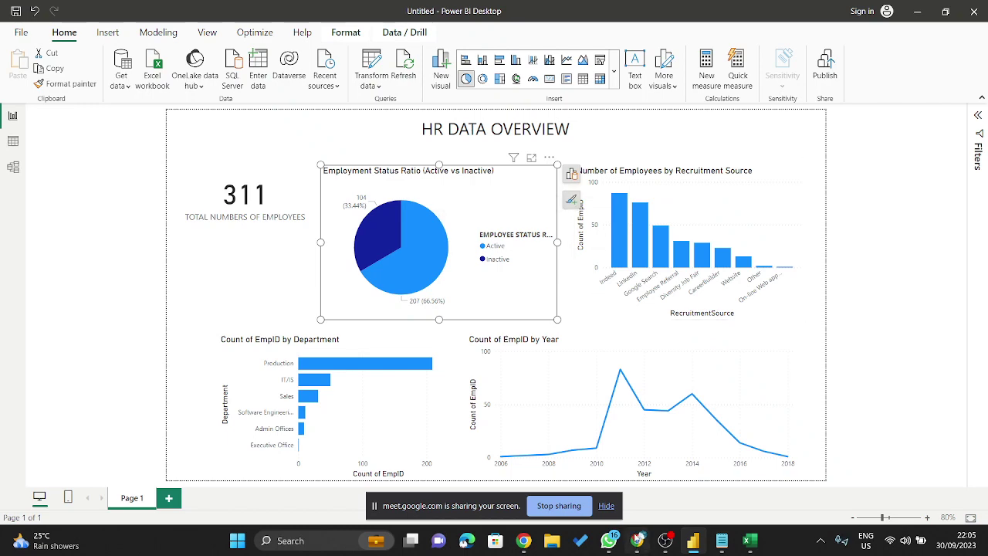
- Switch to the Google Meet window, mute the participant whose microphone is open, and return to the Power BI report
click(637, 541)
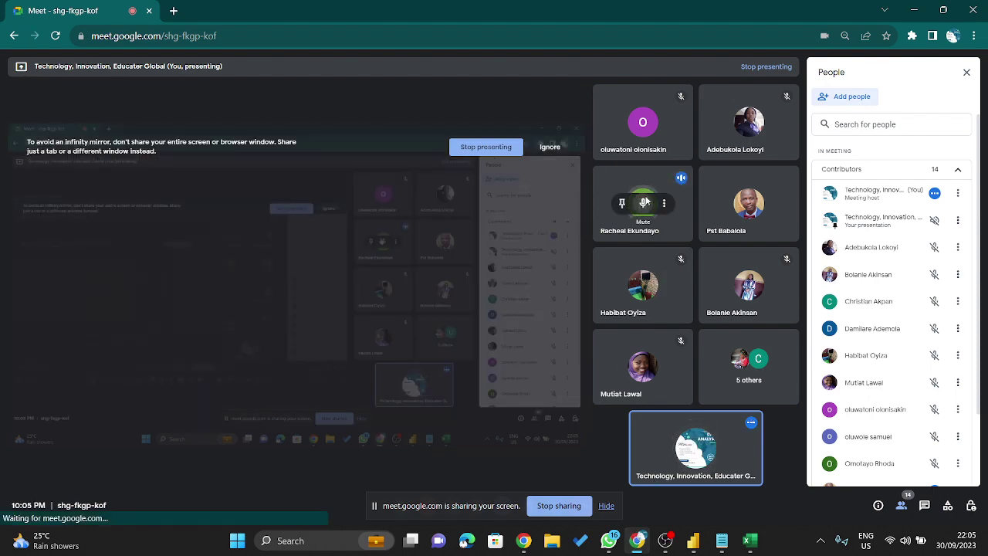
click(646, 202)
click(562, 307)
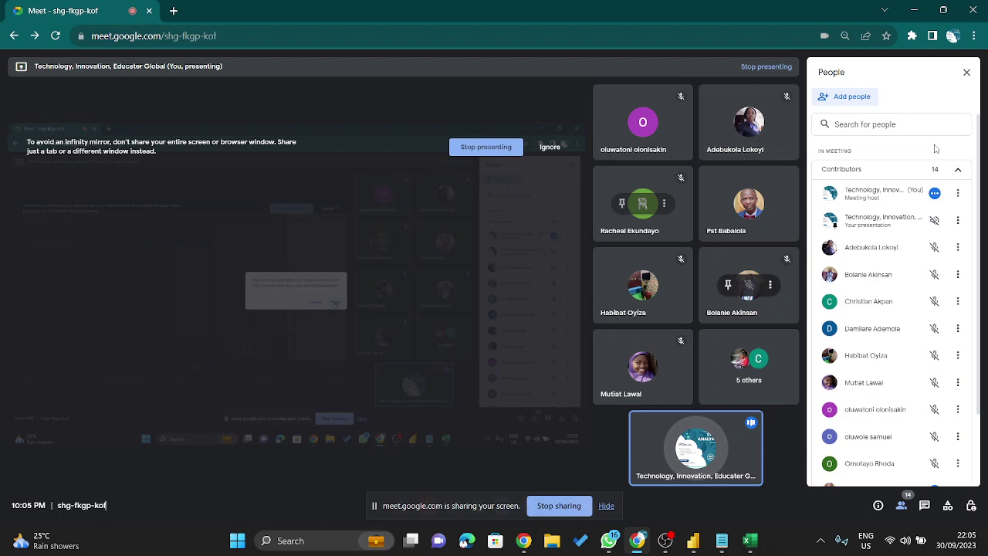
click(914, 10)
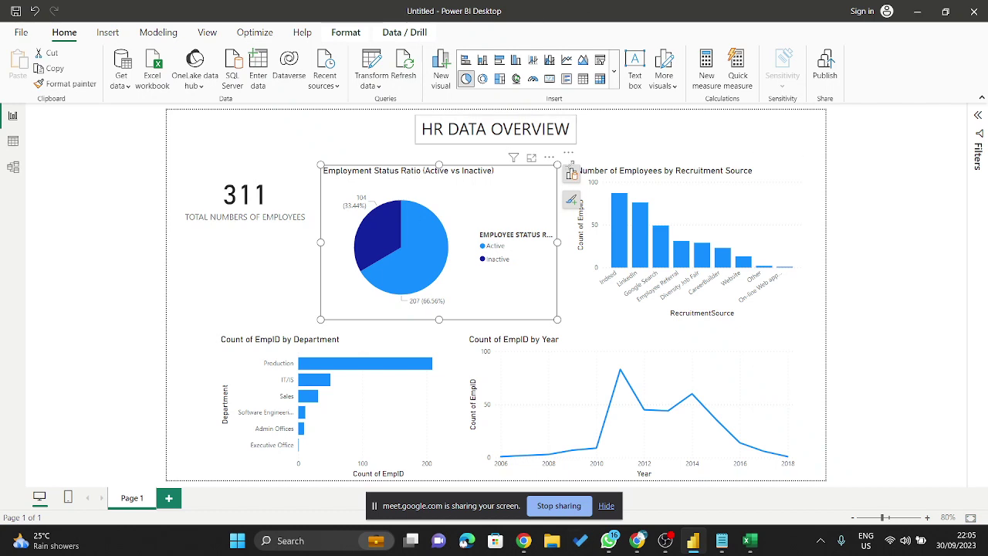
- Open the full formatting options for the Employment Status Ratio pie chart
click(526, 170)
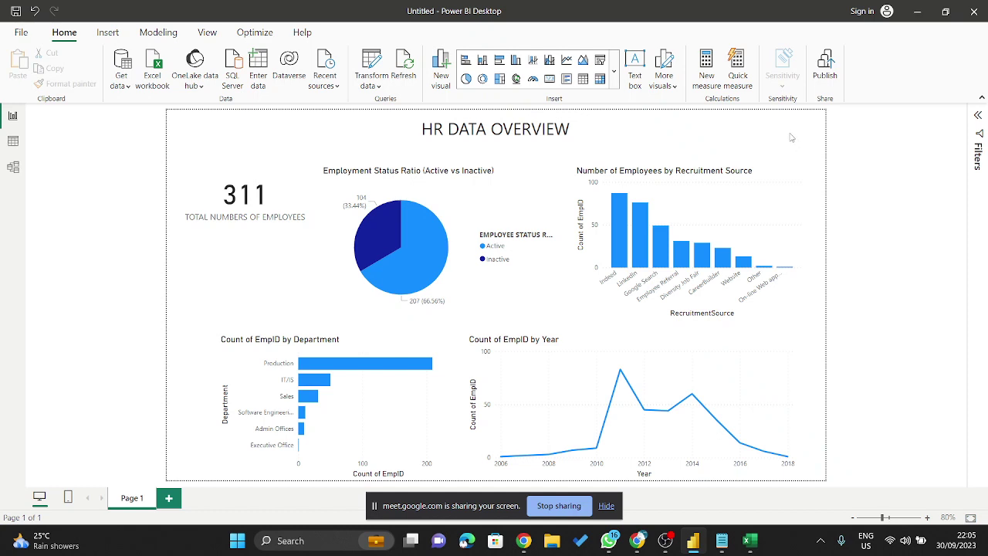
click(427, 205)
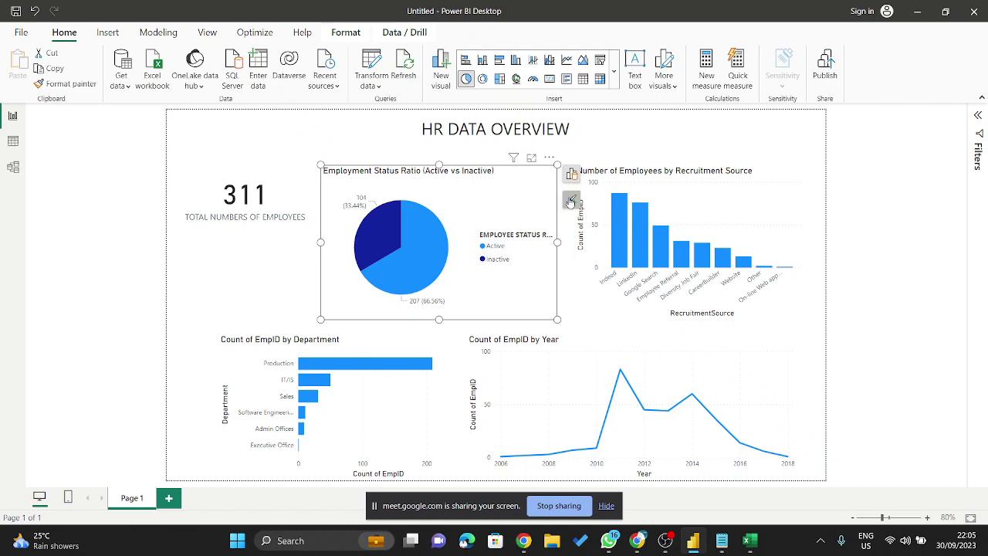
click(570, 200)
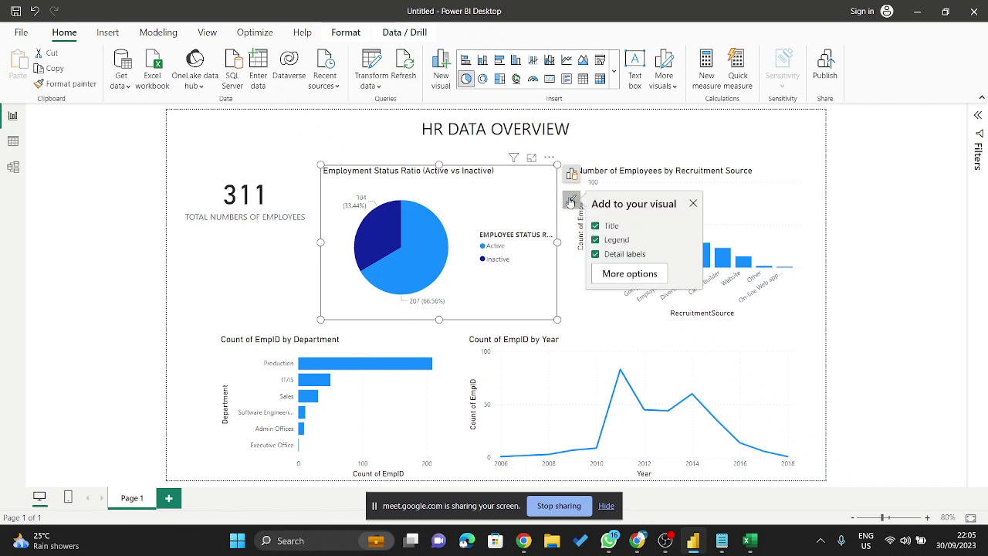
click(570, 202)
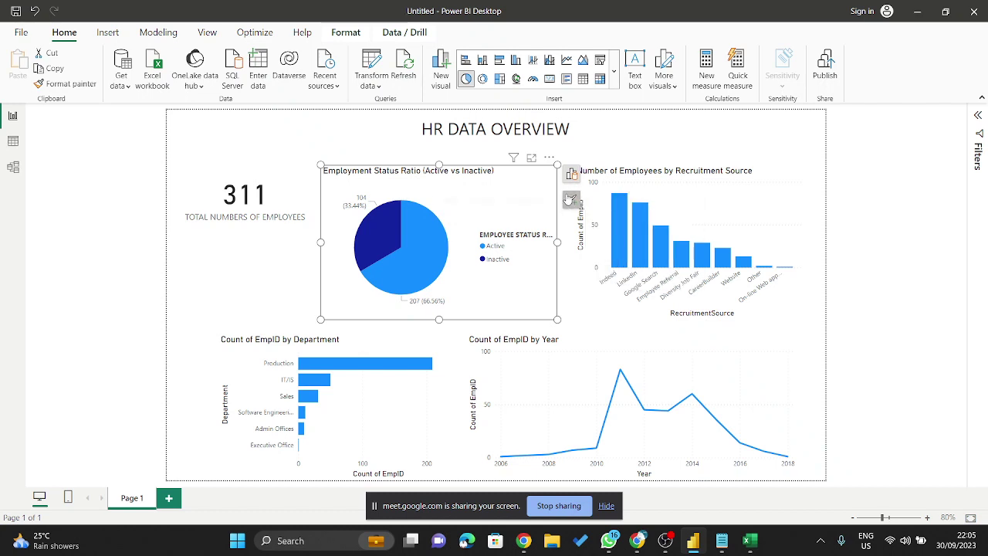
click(571, 203)
click(653, 280)
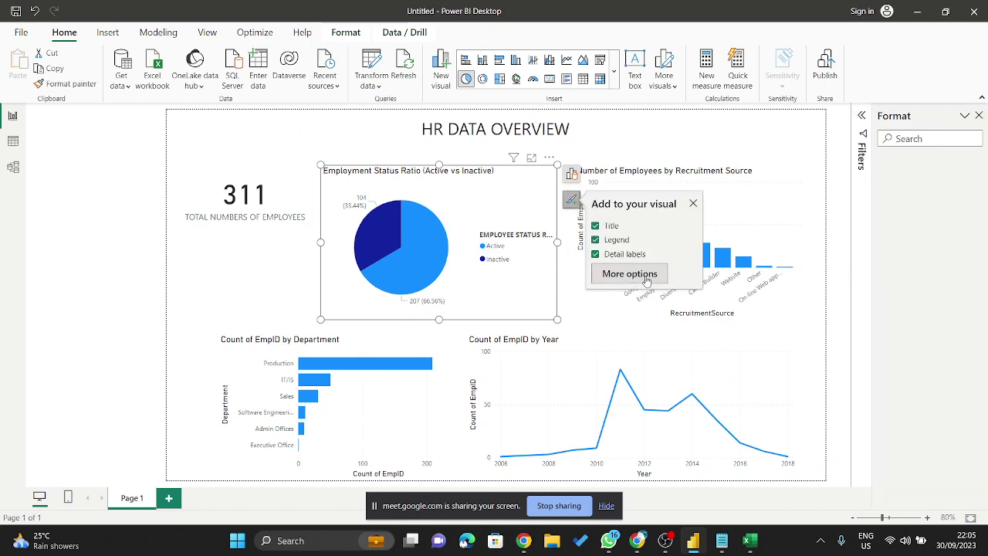
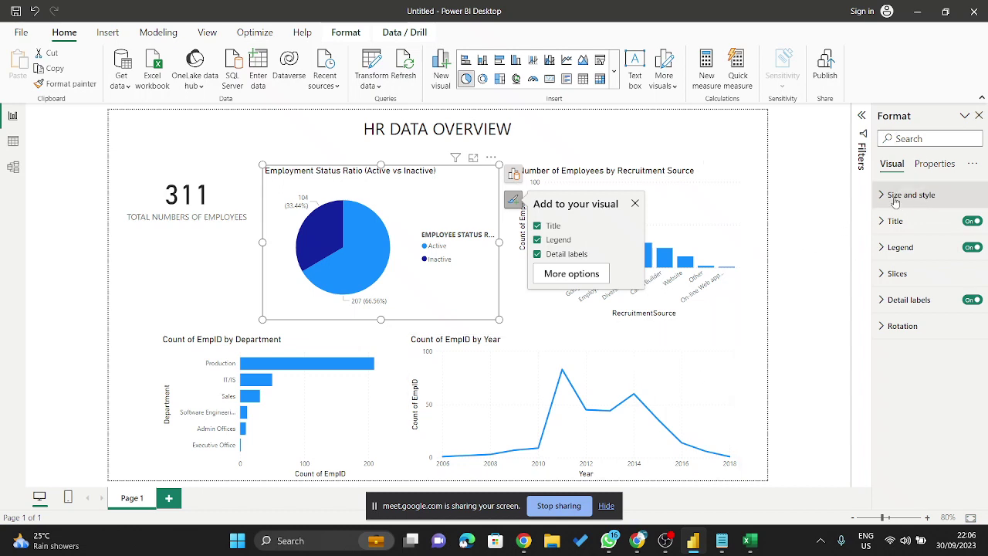
- Expand the pie chart's Size and style settings, look through them and collapse the Size and position group
click(895, 202)
scroll(909, 236, down, 1)
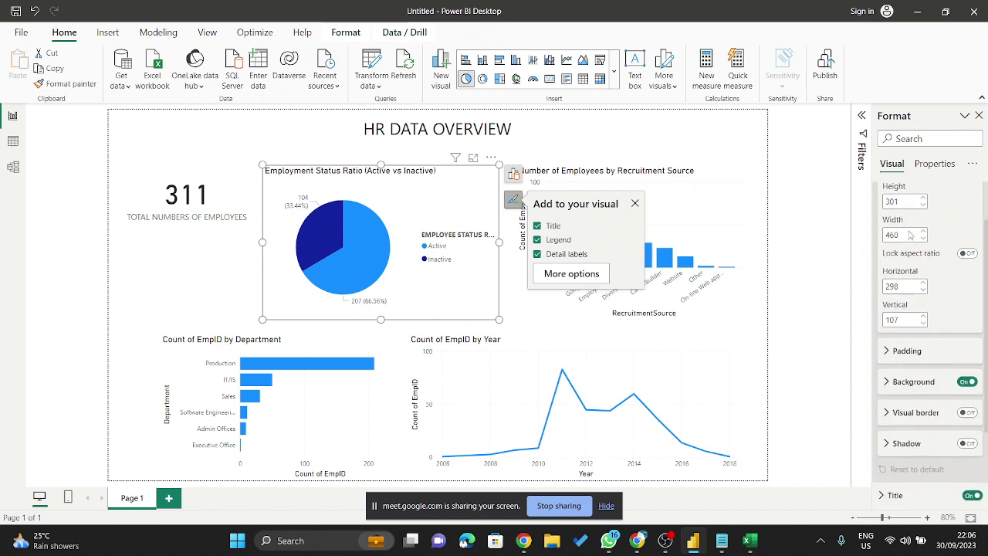
scroll(910, 236, down, 2)
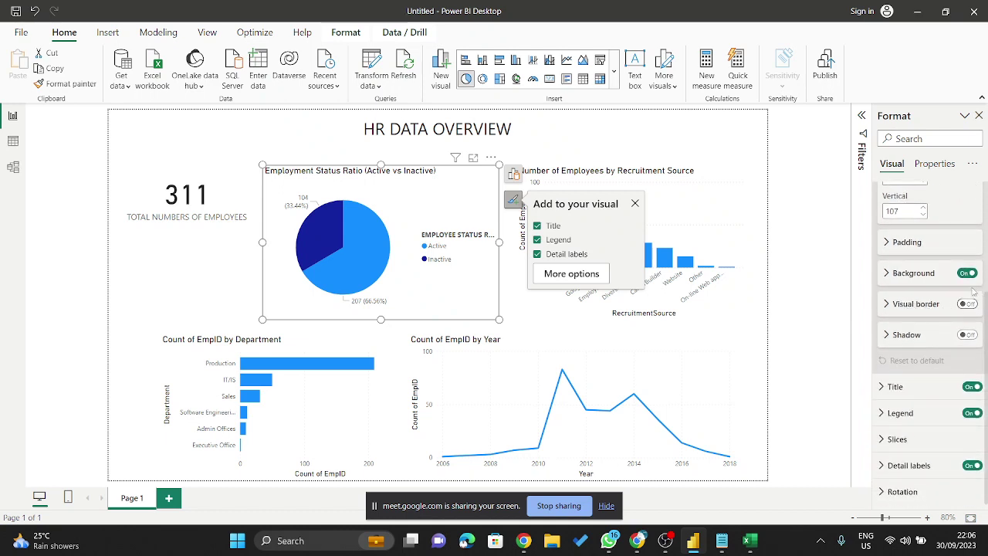
scroll(909, 297, up, 3)
click(909, 226)
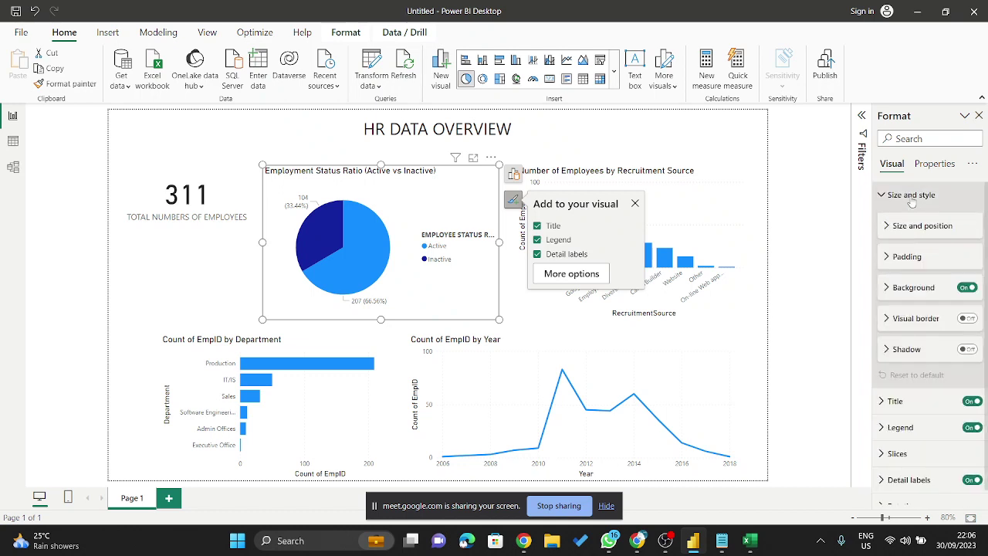
click(912, 195)
click(911, 195)
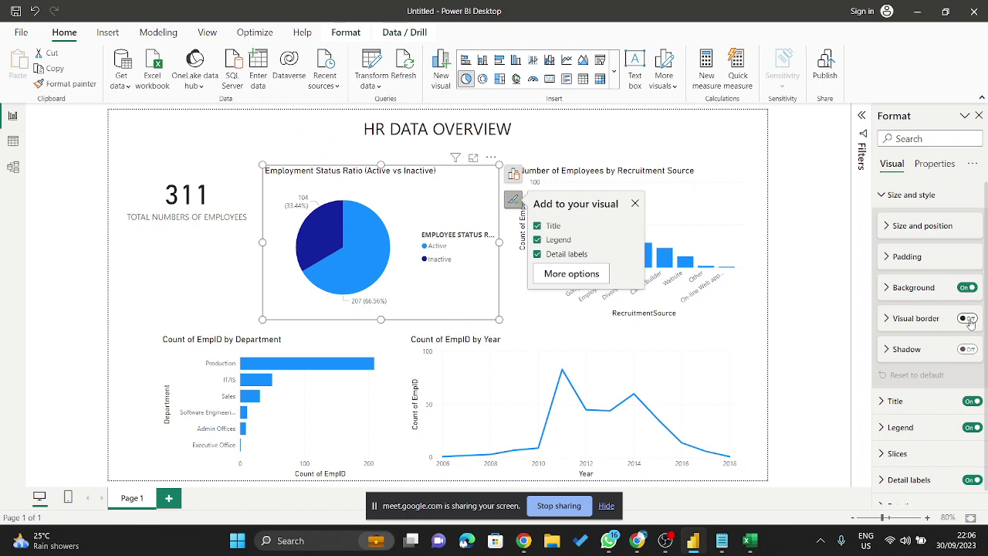
- Try a visual border around the Employment Status Ratio pie chart and switch it off again
click(967, 319)
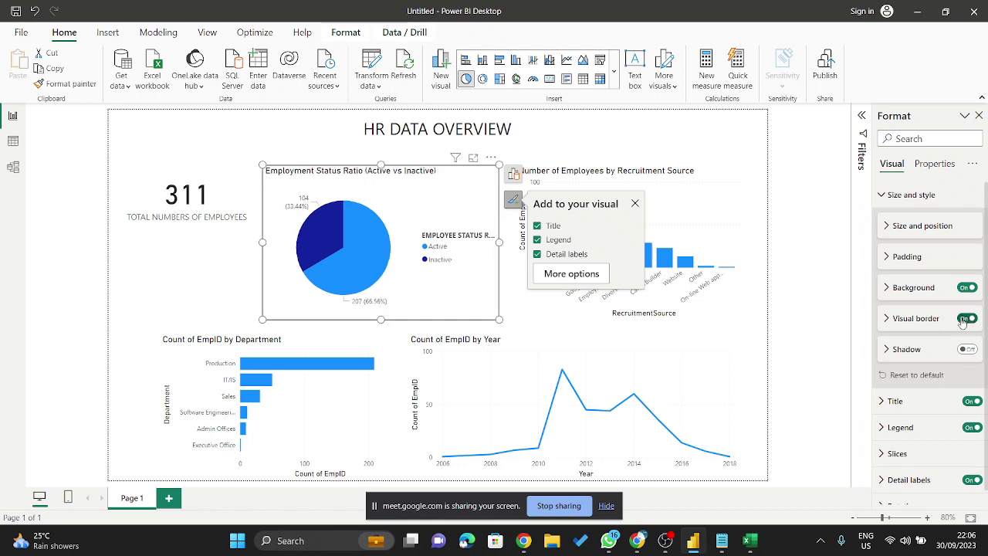
click(567, 134)
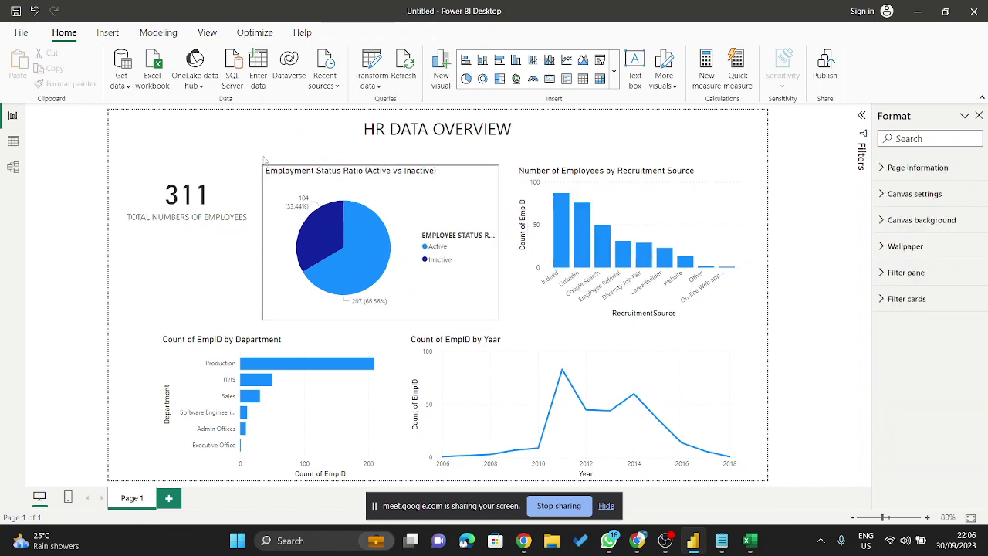
click(494, 172)
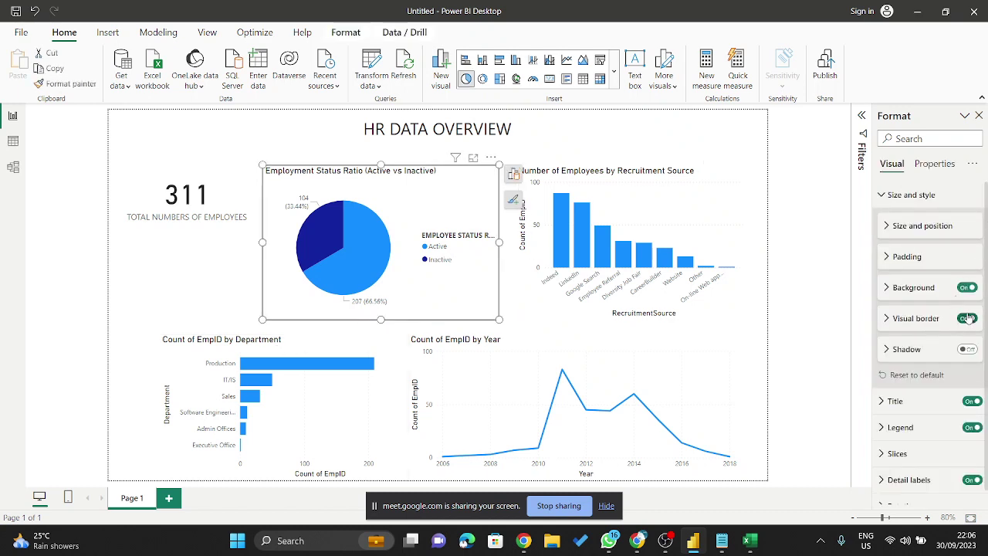
click(967, 318)
click(969, 319)
click(968, 319)
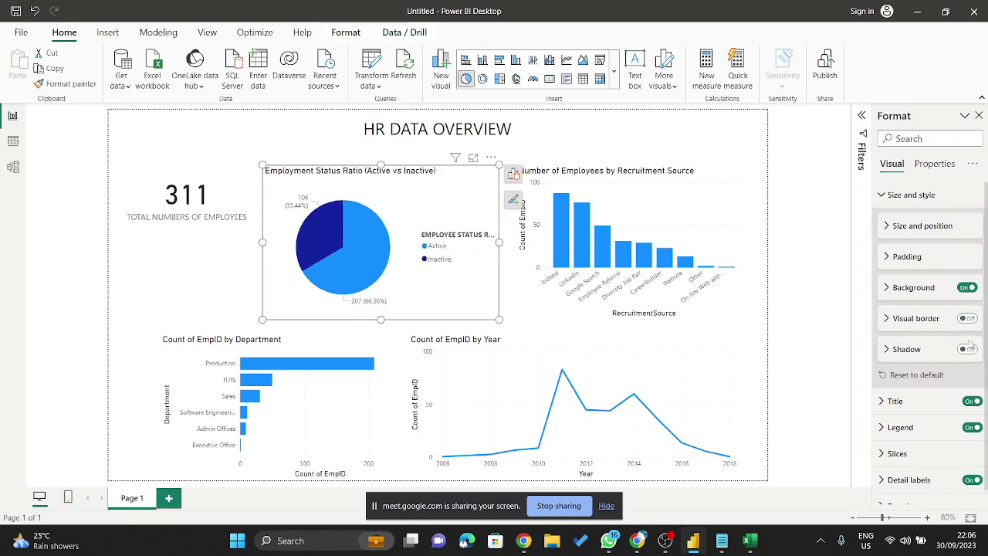
- Turn on the shadow for the Employment Status Ratio pie chart and move the chart slightly up and to the left
click(968, 349)
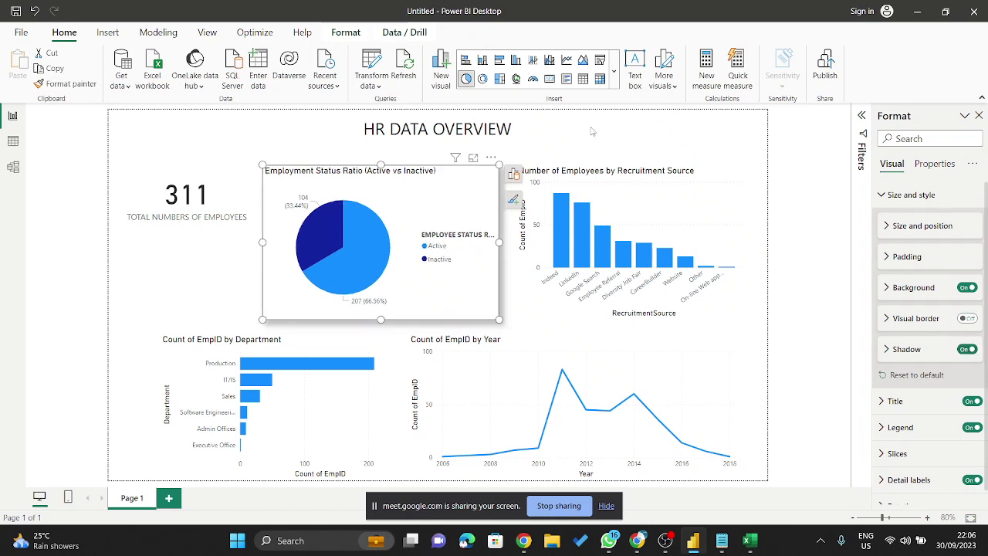
click(511, 208)
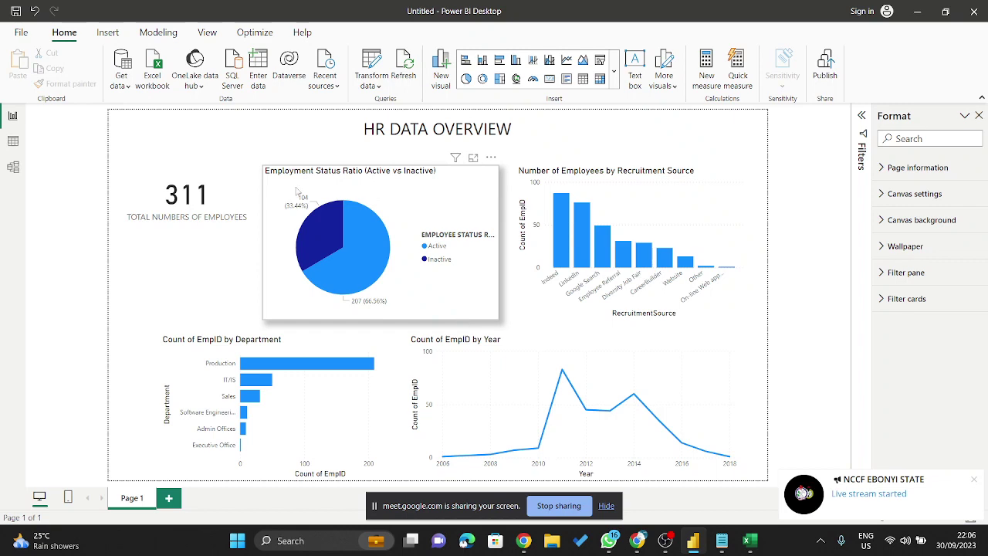
click(637, 540)
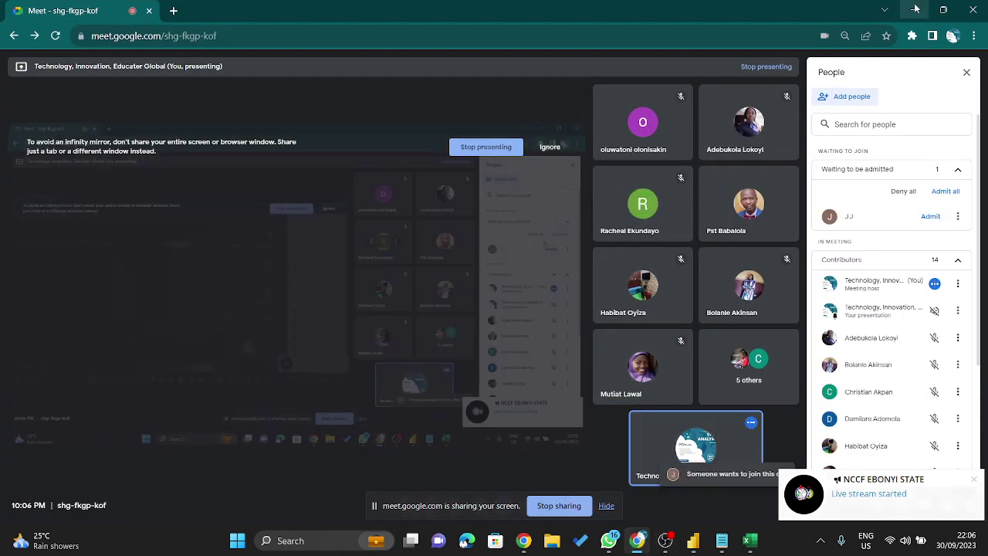
click(915, 9)
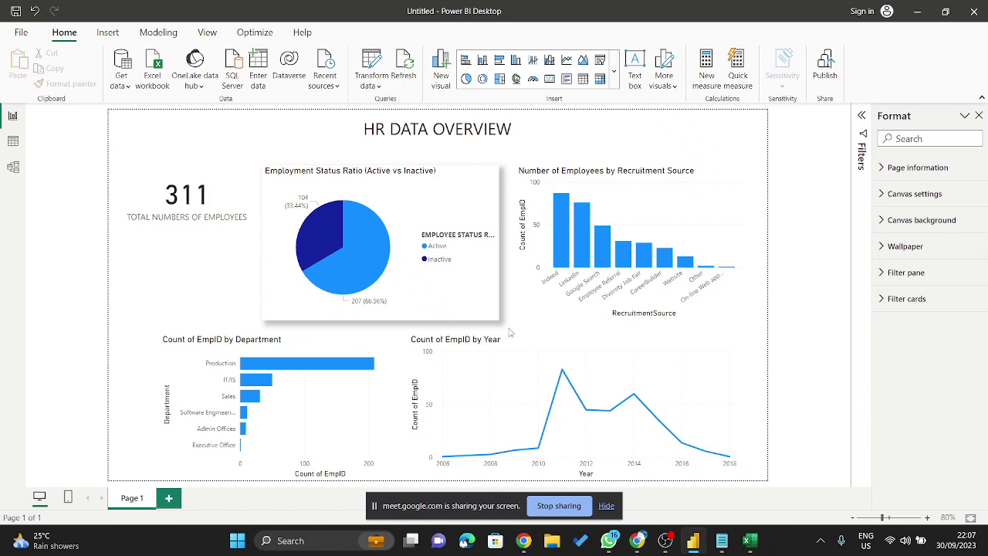
click(468, 216)
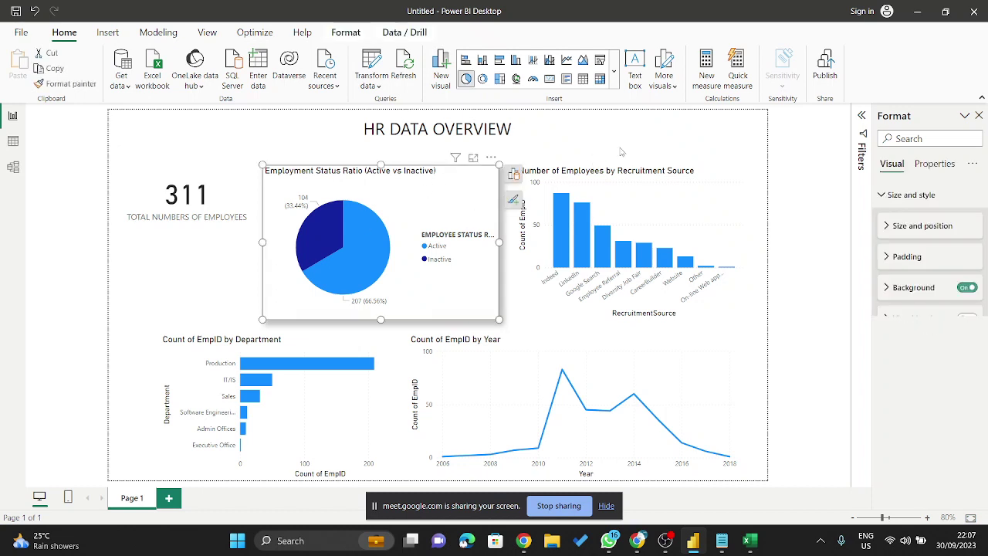
click(651, 135)
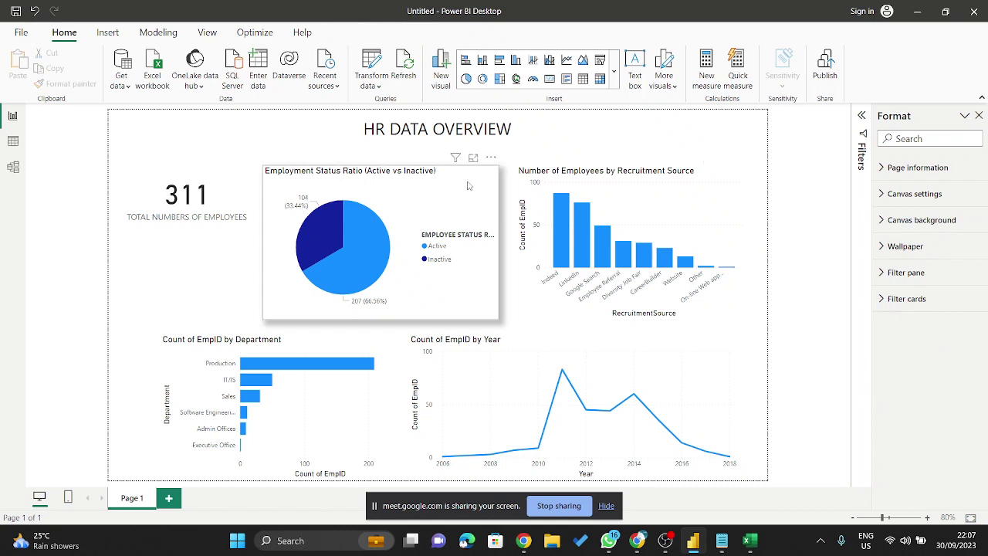
drag(481, 205, 478, 186)
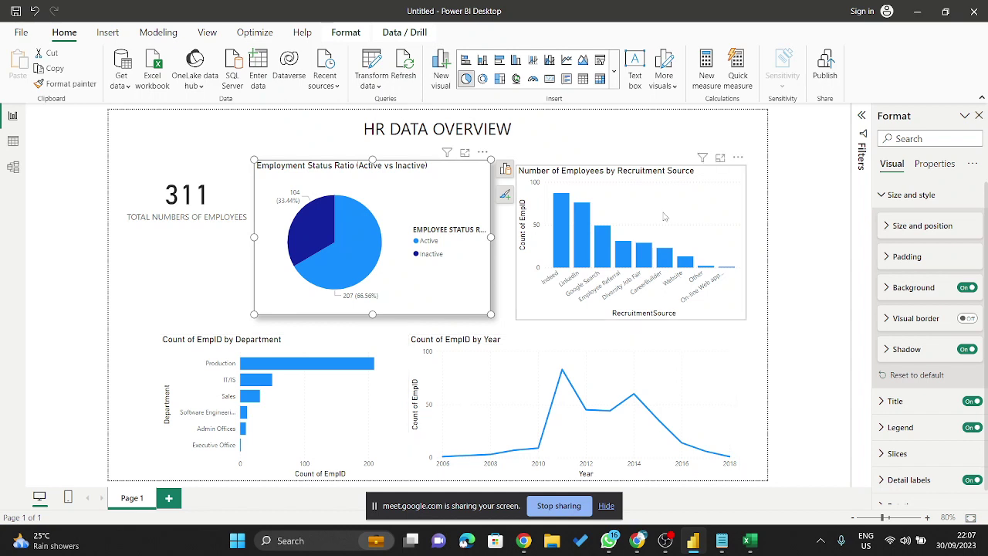
- Copy the pie chart's formatting to the recruitment source column chart with Format Painter and move the column chart slightly up
click(714, 207)
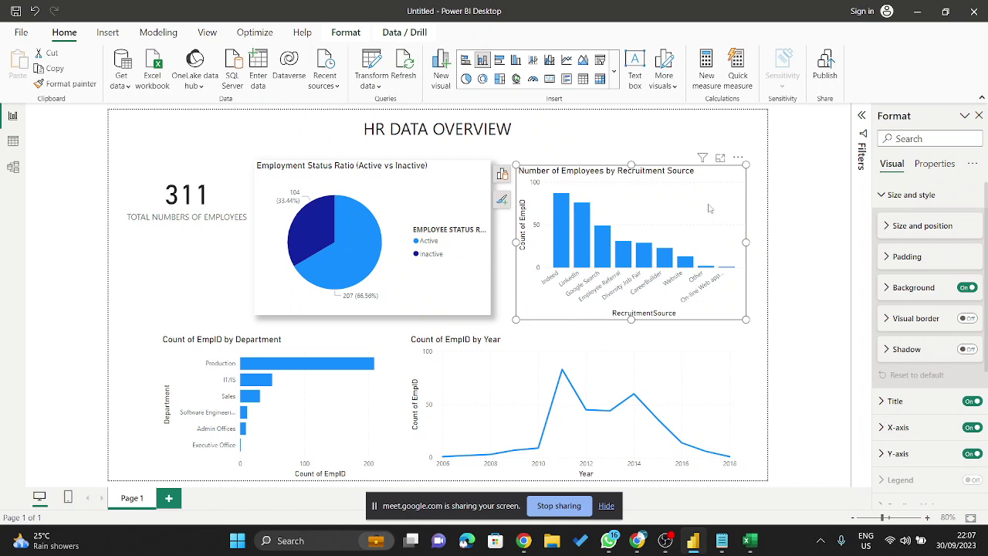
click(394, 199)
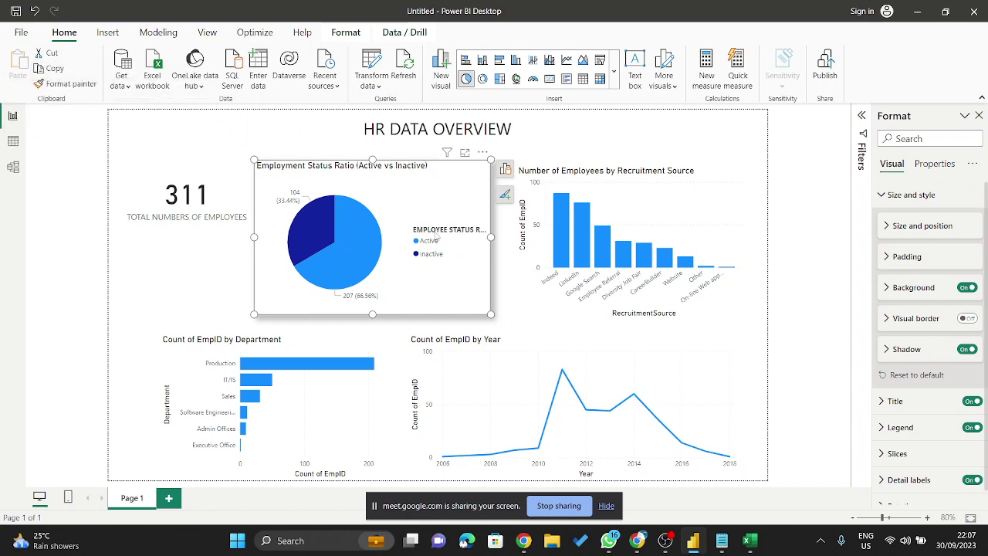
click(58, 85)
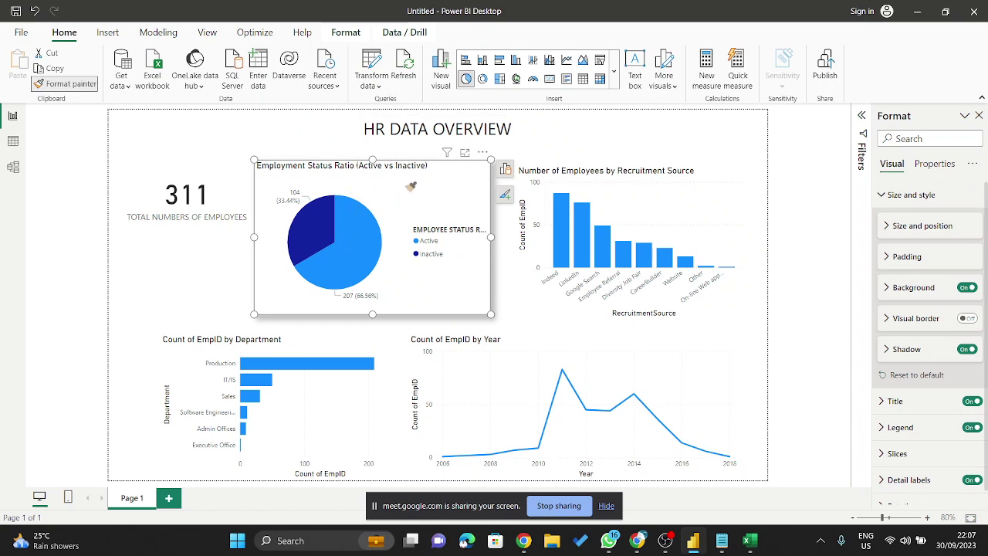
click(677, 193)
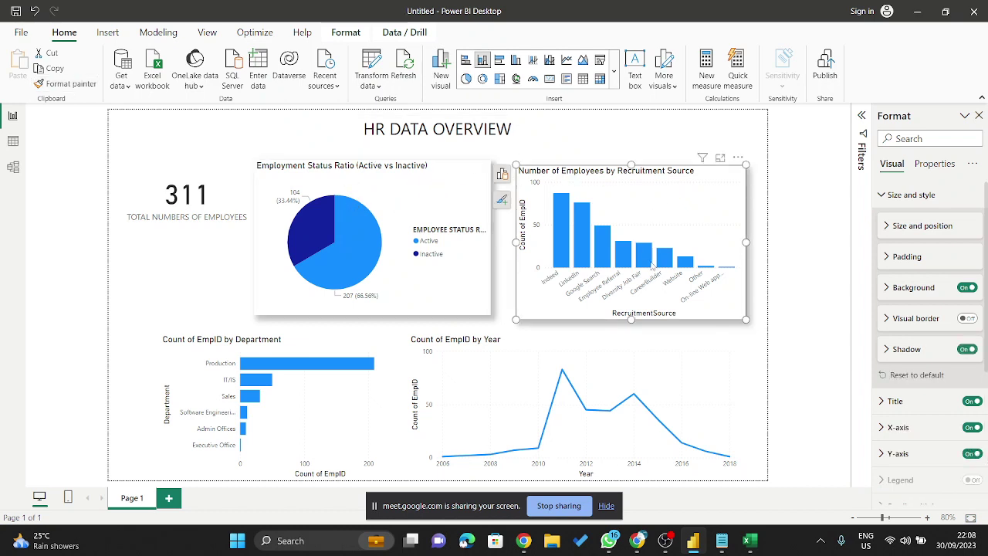
drag(725, 208, 728, 195)
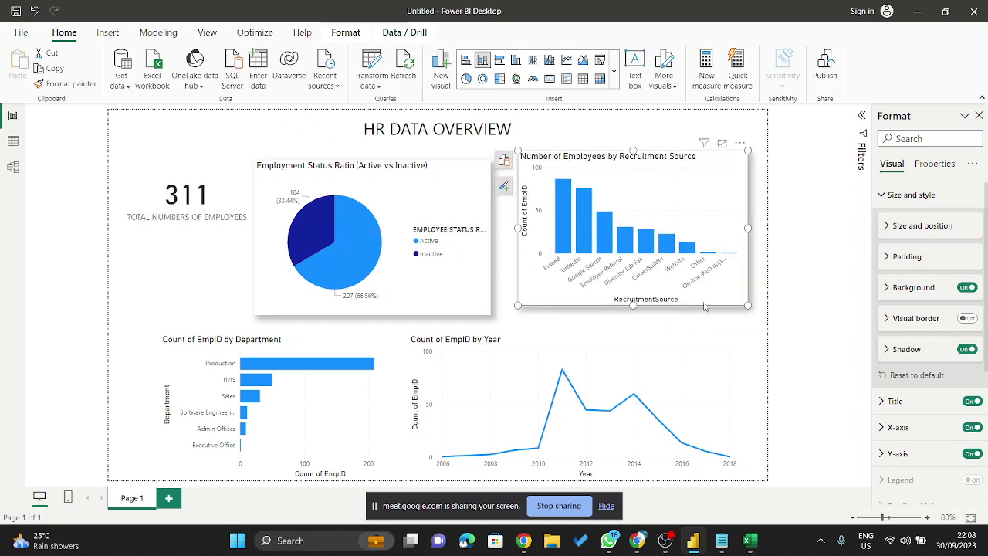
- Copy the recruitment source chart's shadow formatting to the department bar chart and yearly line chart, and move the line chart slightly up and right
click(66, 84)
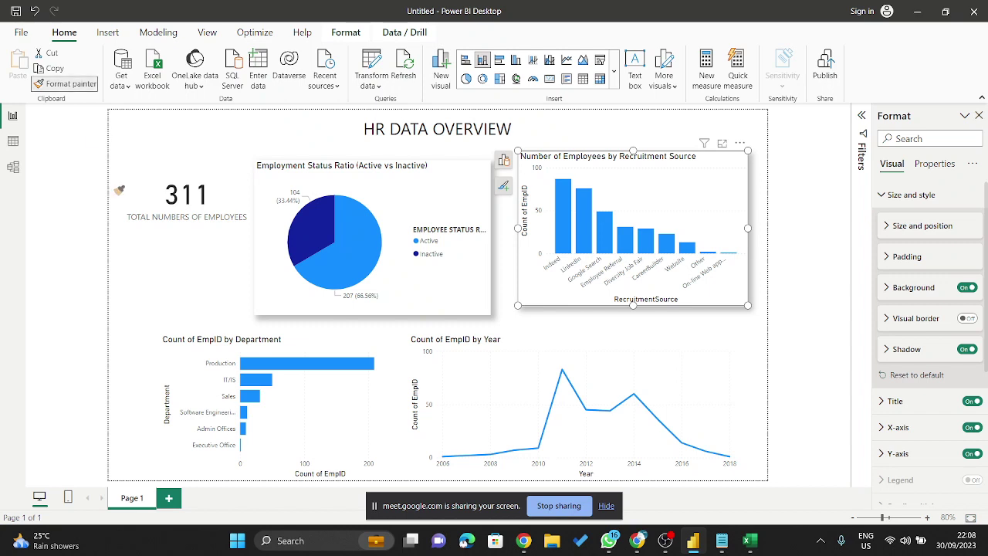
click(351, 408)
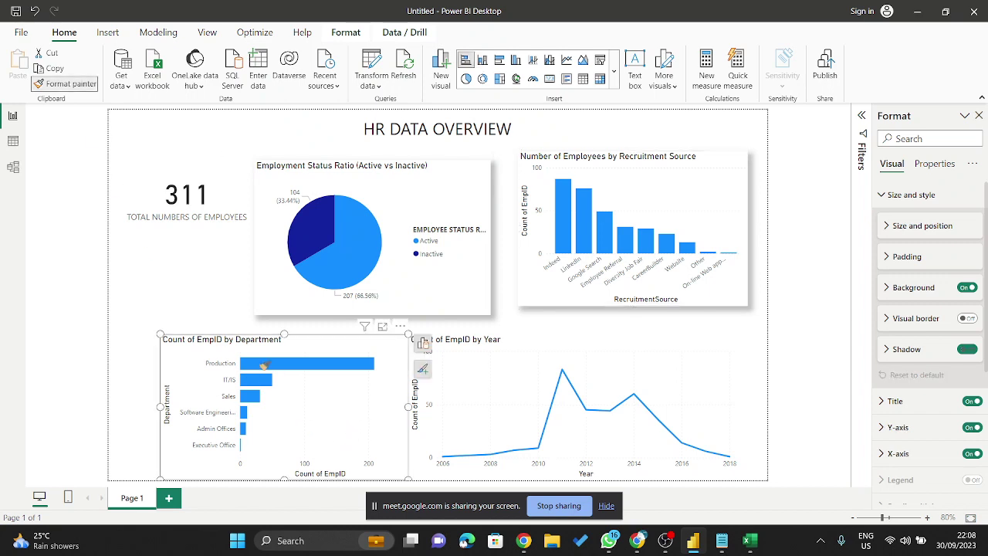
click(85, 86)
click(668, 347)
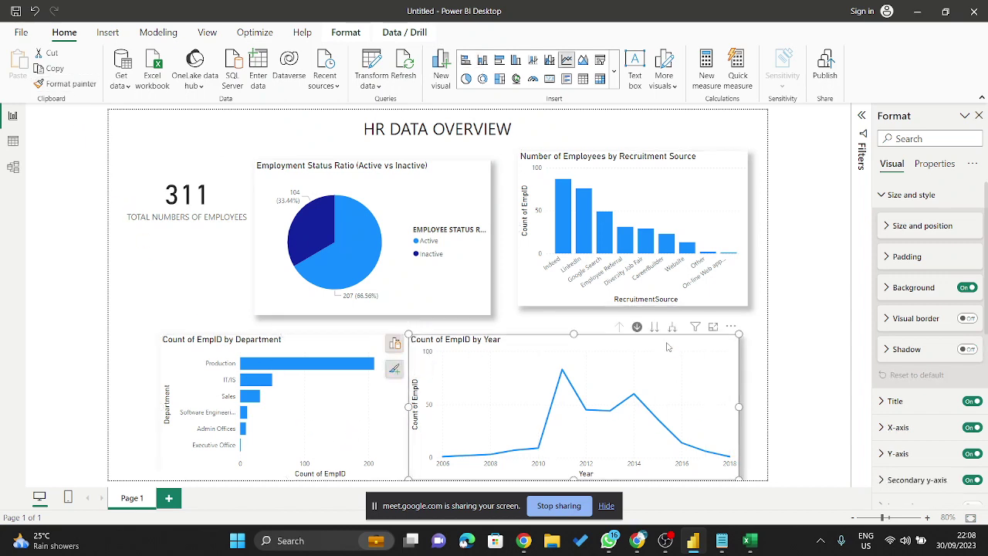
key(Escape)
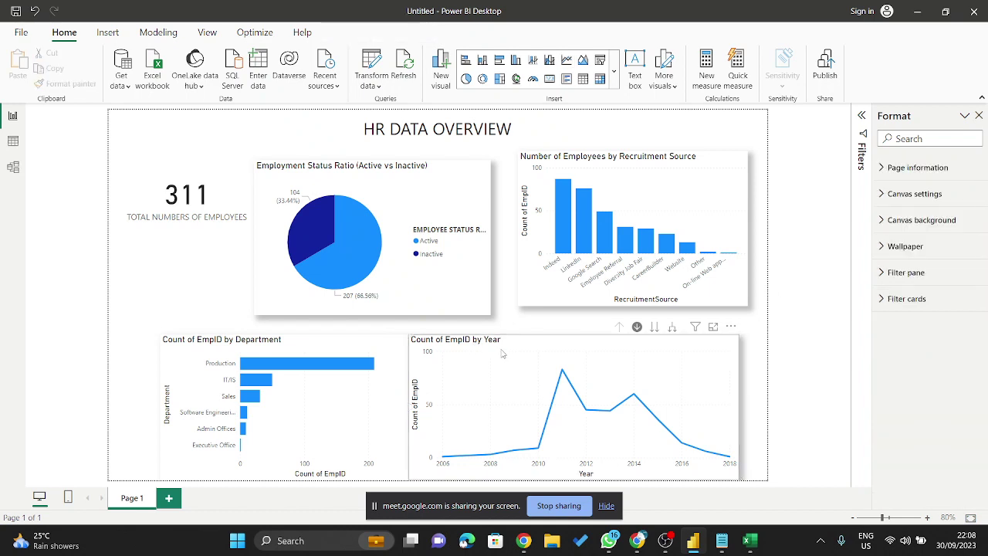
key(ctrl+z)
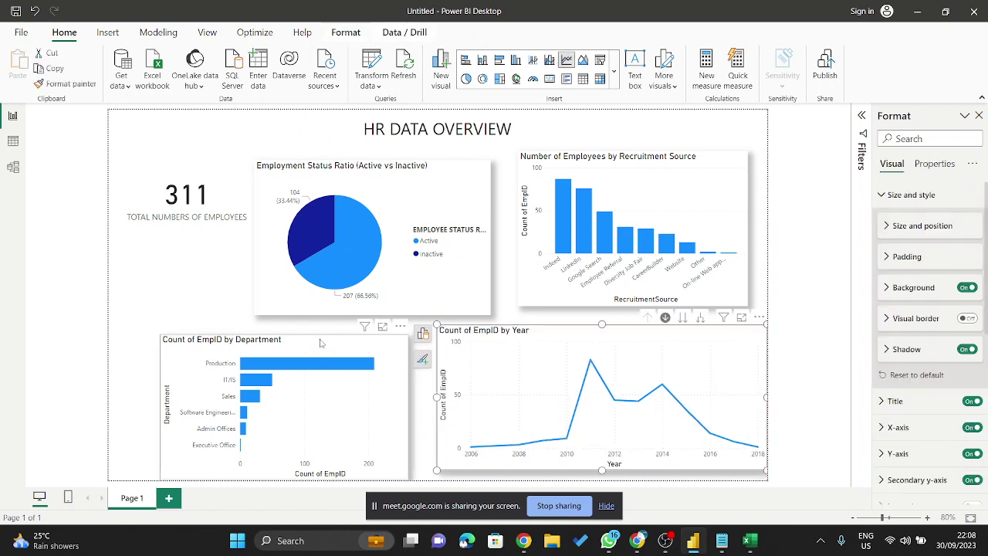
- Copy the department bar chart's formatting to the total employees card and the HR DATA OVERVIEW title with Format Painter
click(321, 343)
click(64, 84)
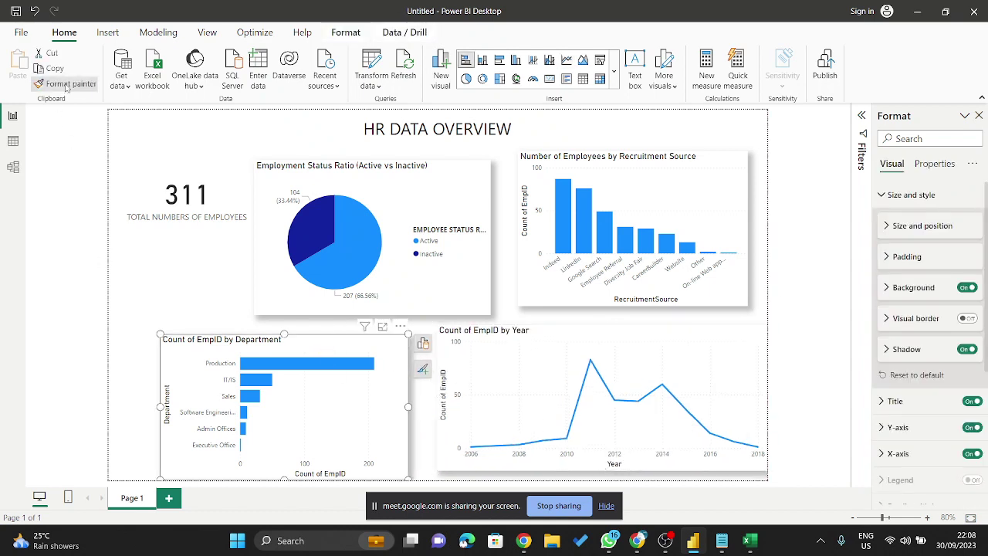
click(210, 189)
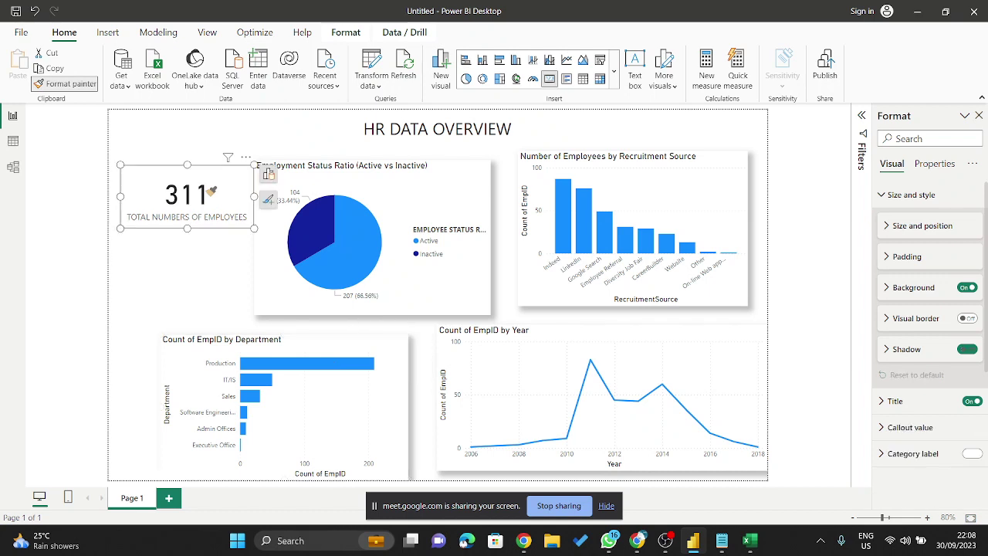
click(80, 87)
click(498, 129)
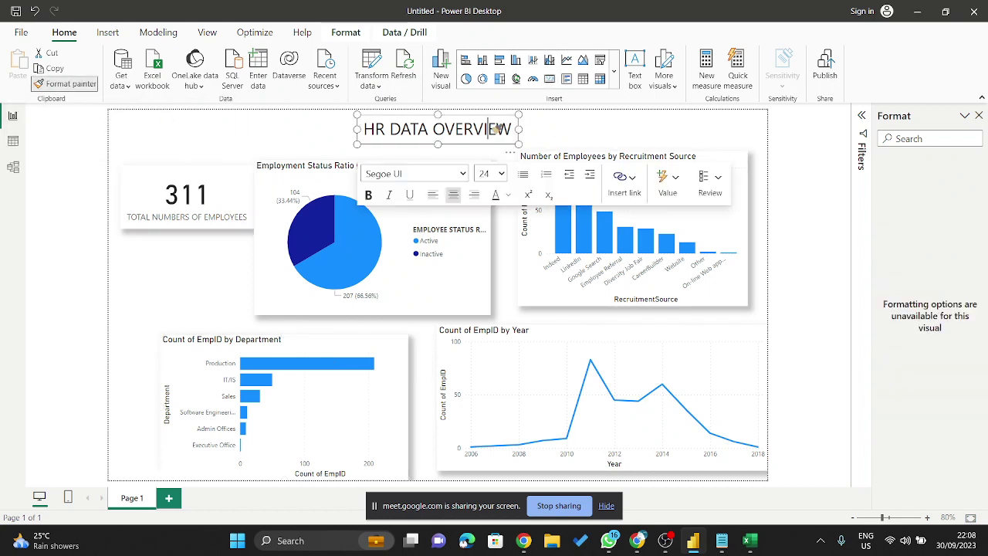
click(595, 133)
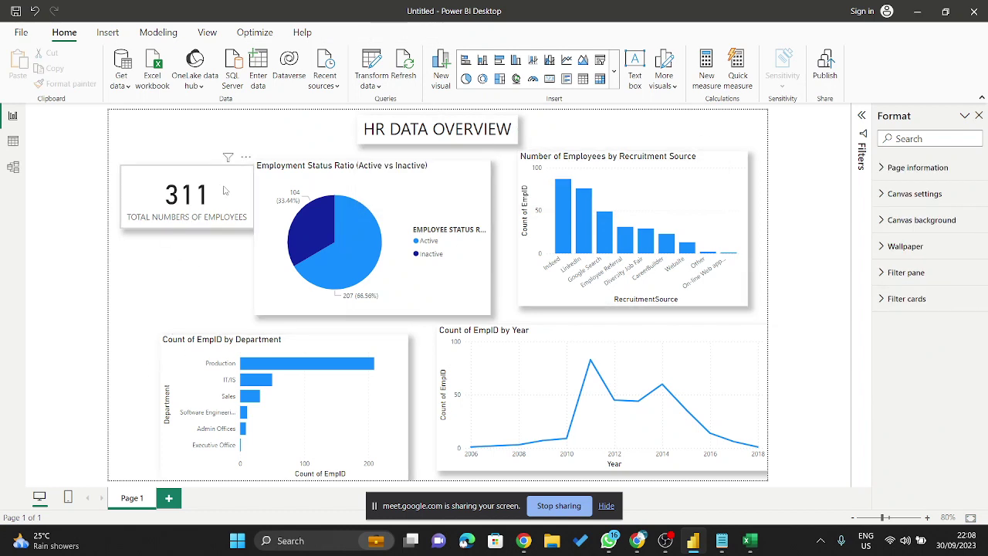
- Shift the total employees card, pie chart and recruitment source chart to the left, aligning the recruitment chart's top with the pie chart
click(255, 201)
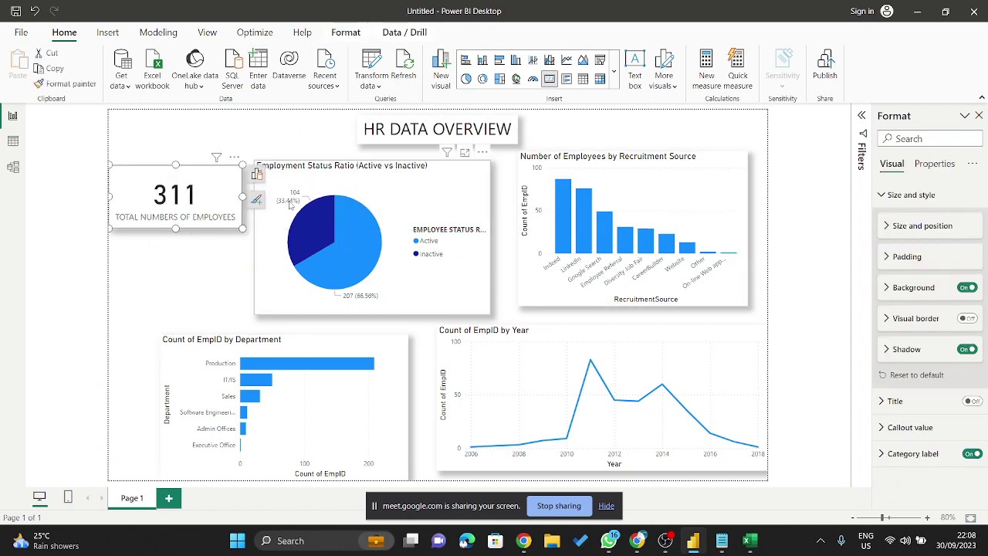
drag(358, 182, 342, 183)
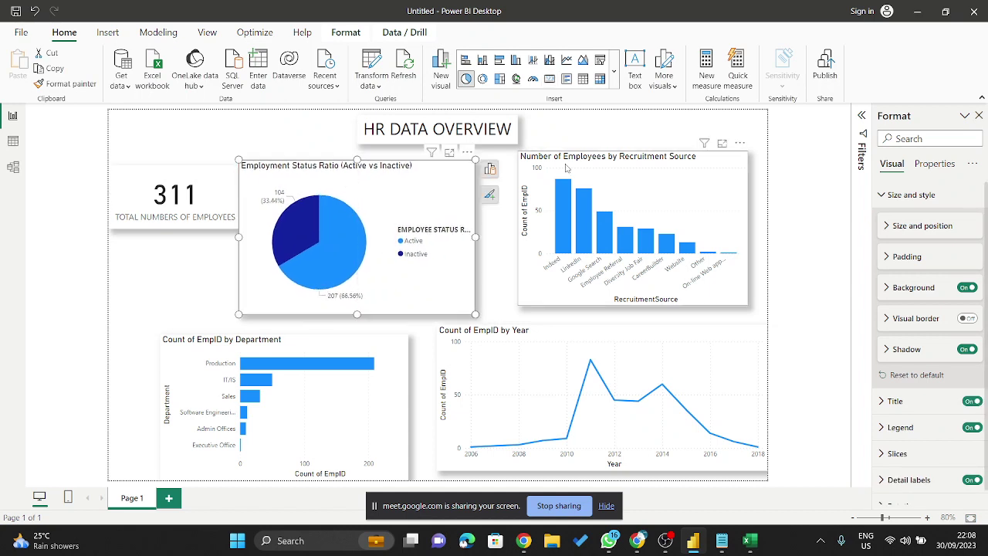
drag(664, 155, 637, 164)
- Widen the pie chart to the right, and move the recruitment source chart slightly right and widen it toward the page edge
click(472, 260)
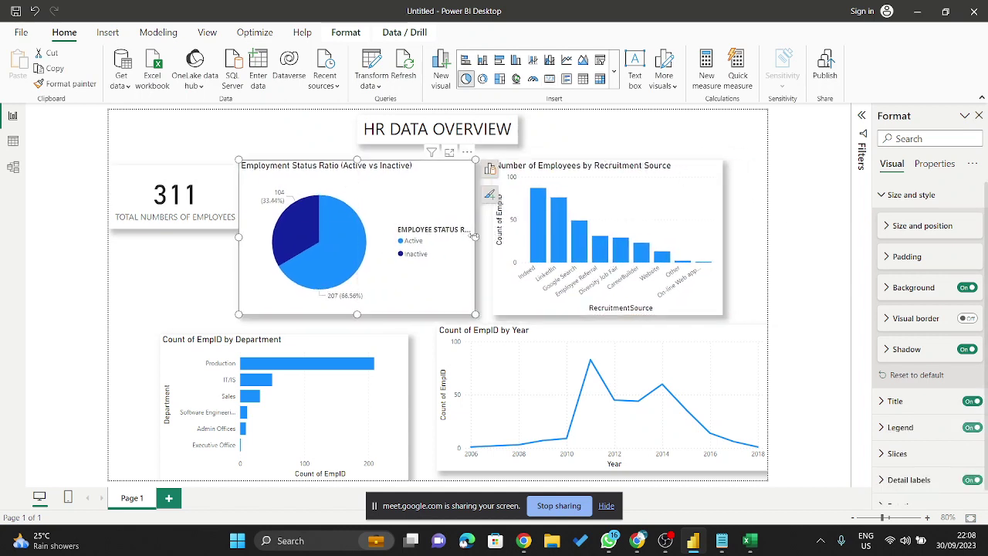
drag(476, 237, 492, 237)
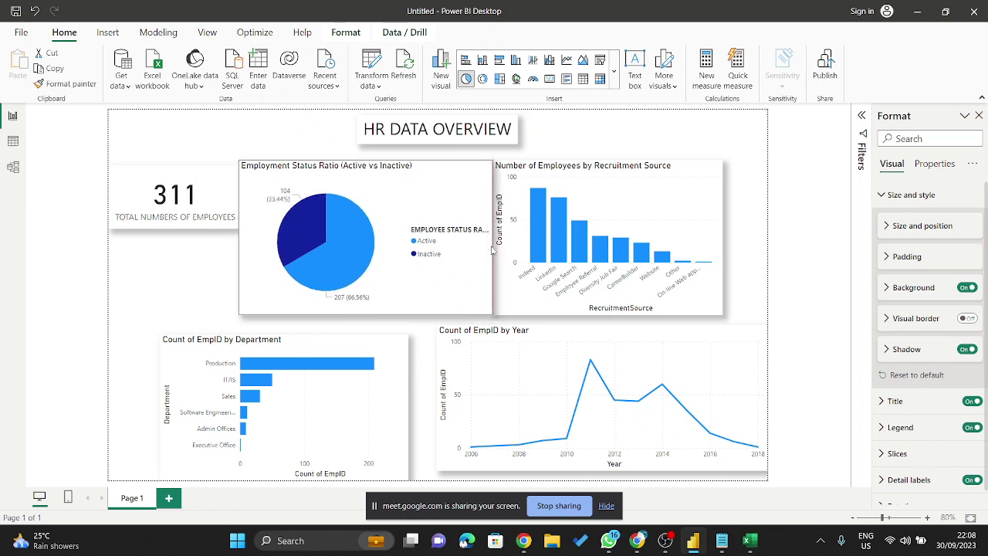
drag(697, 177, 705, 176)
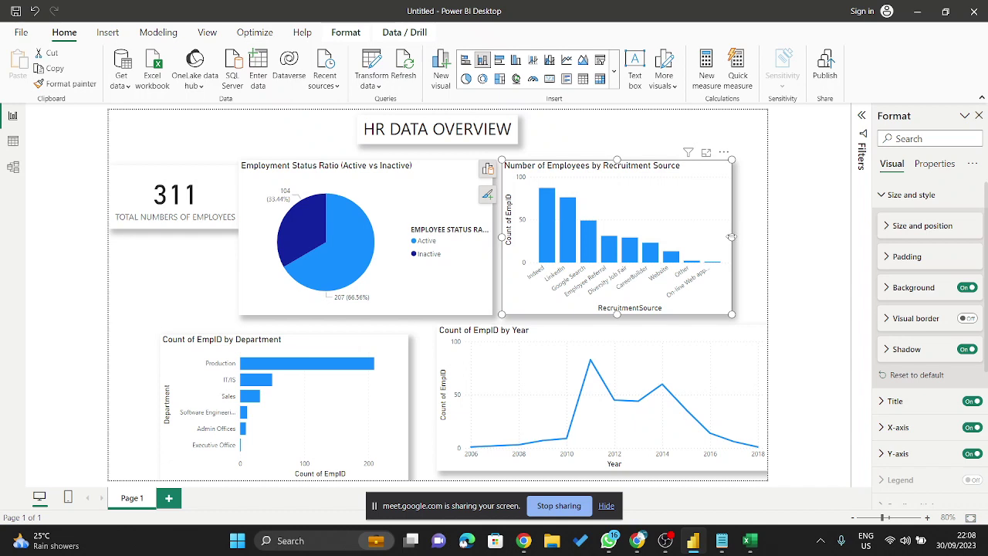
drag(731, 238, 759, 251)
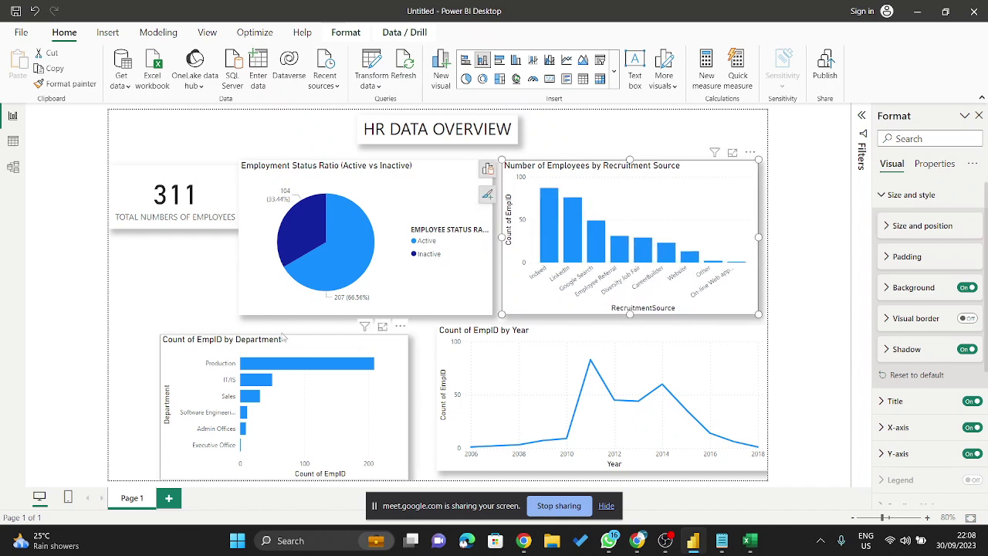
- Move the department bar chart up and left beneath the pie chart and widen it toward the yearly line chart
drag(285, 337, 250, 334)
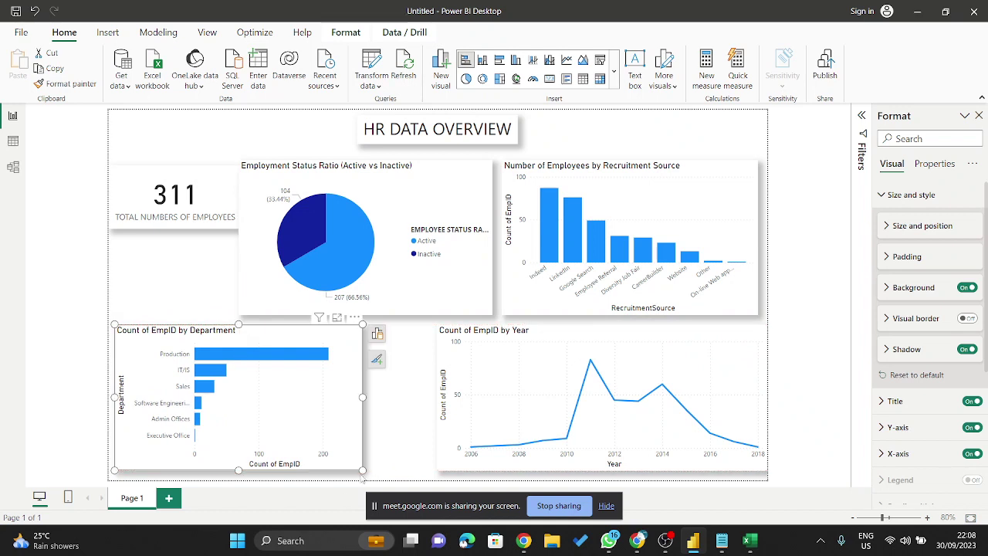
mouse_move(362, 470)
mouse_down()
mouse_move(374, 485)
mouse_move(374, 469)
mouse_up()
drag(369, 397, 414, 417)
- Narrow the Count of EmpID by Year line chart so its right edge aligns with the recruitment source chart above
click(548, 345)
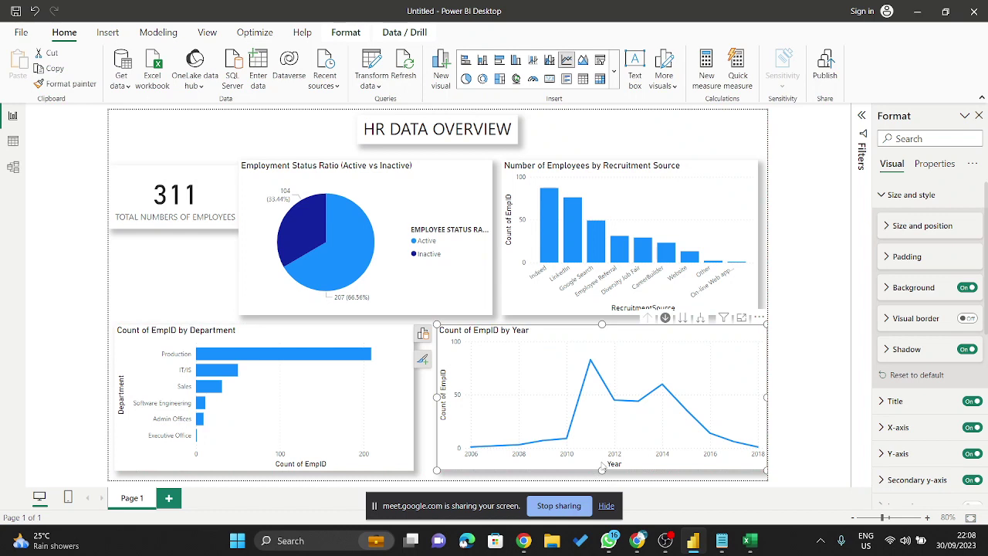
drag(602, 470, 601, 470)
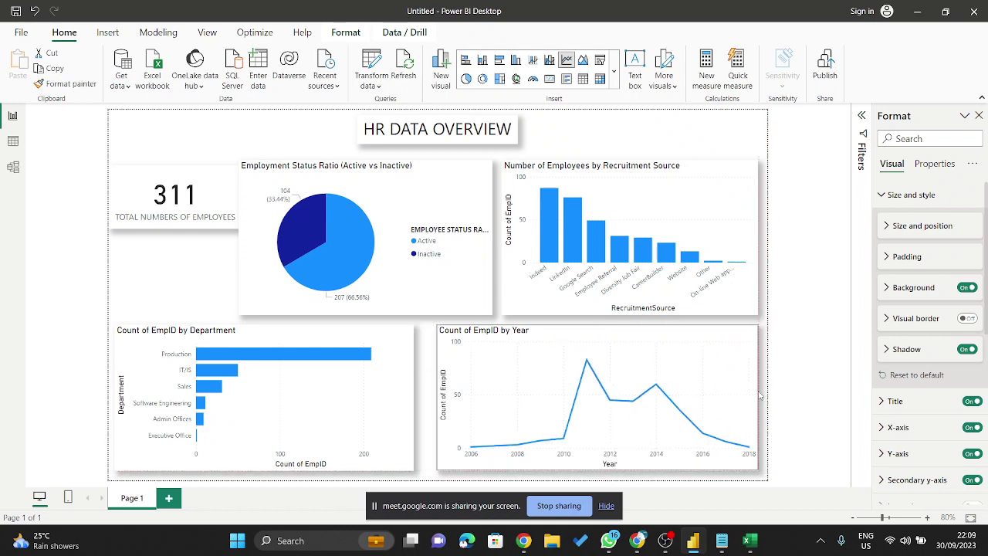
click(814, 358)
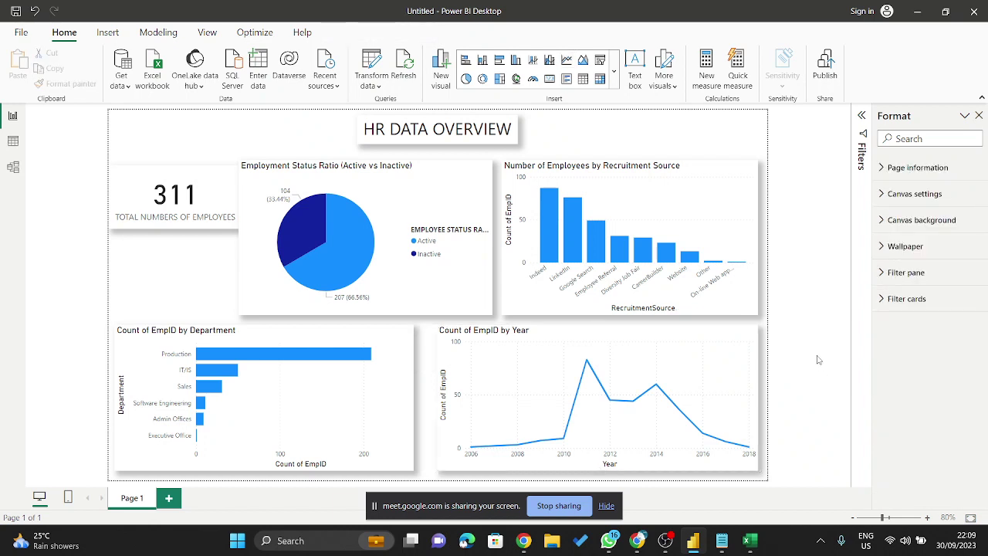
- Narrow the pie chart from its left edge to leave a small gap beside the total employees card
click(229, 198)
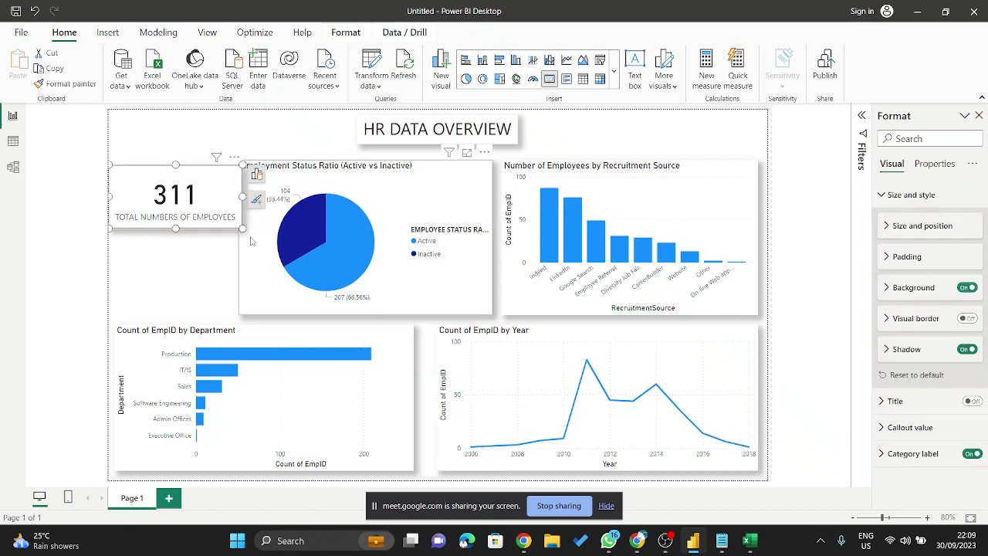
click(247, 250)
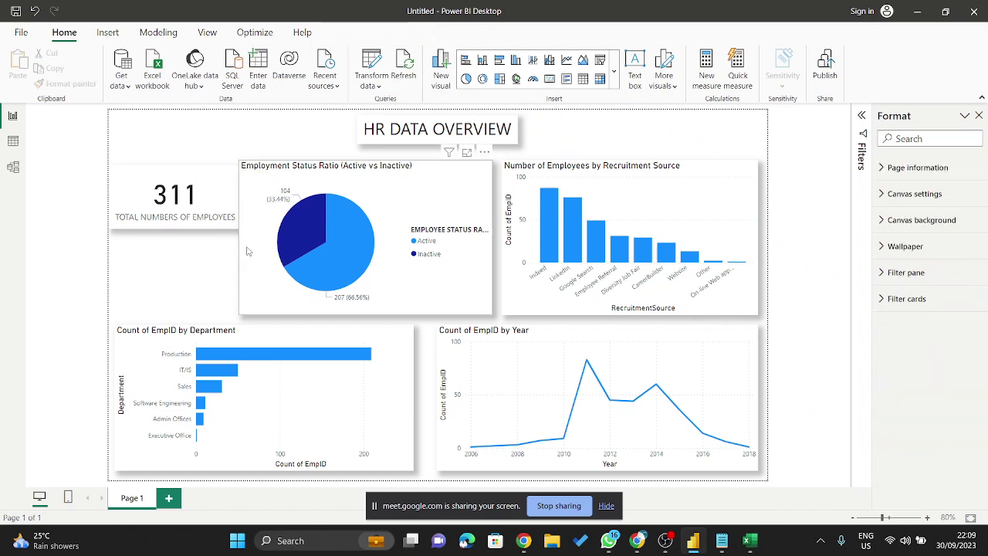
click(244, 235)
drag(239, 236, 249, 247)
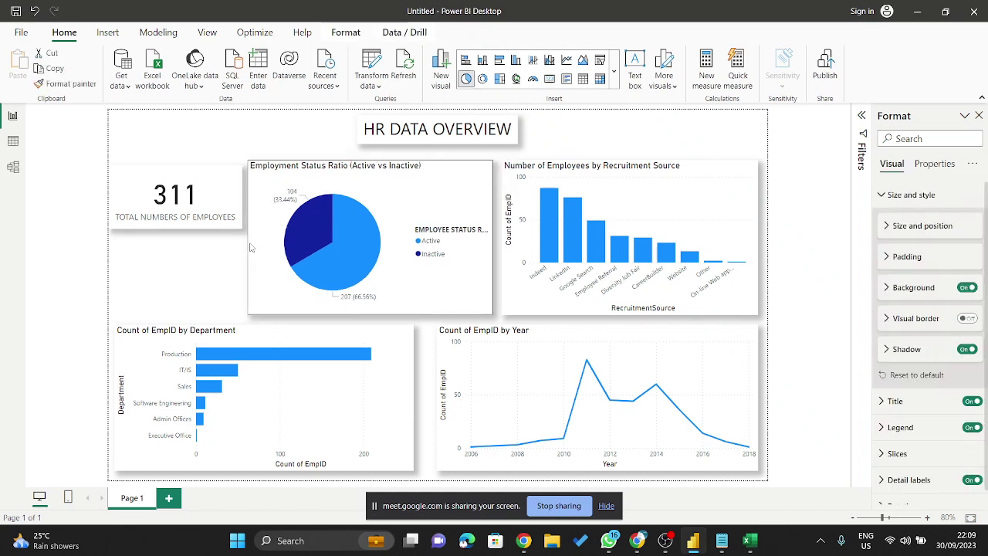
click(615, 137)
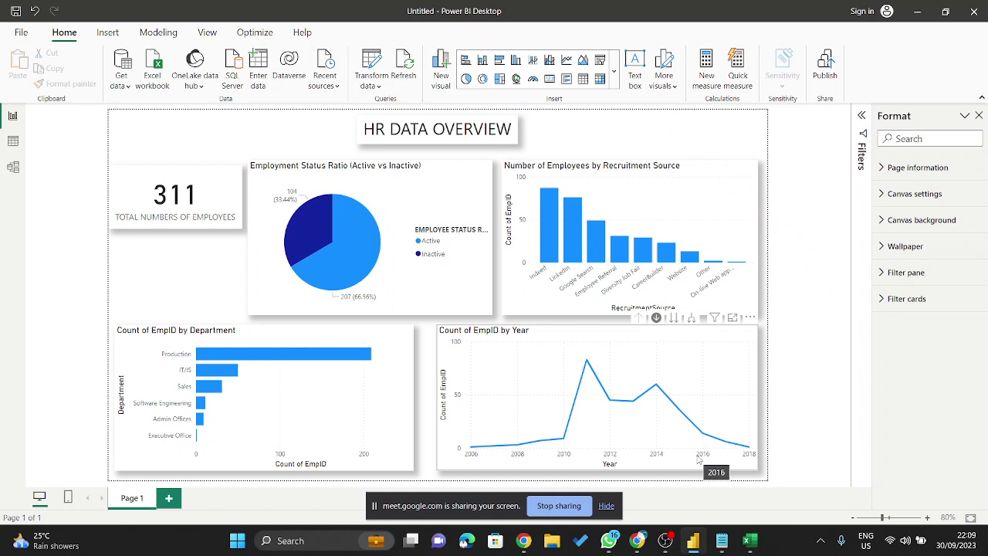
- Switch to the REQUIREMENT notes in Notepad and review the four items listed for the Active Employees page
mouse_move(660, 452)
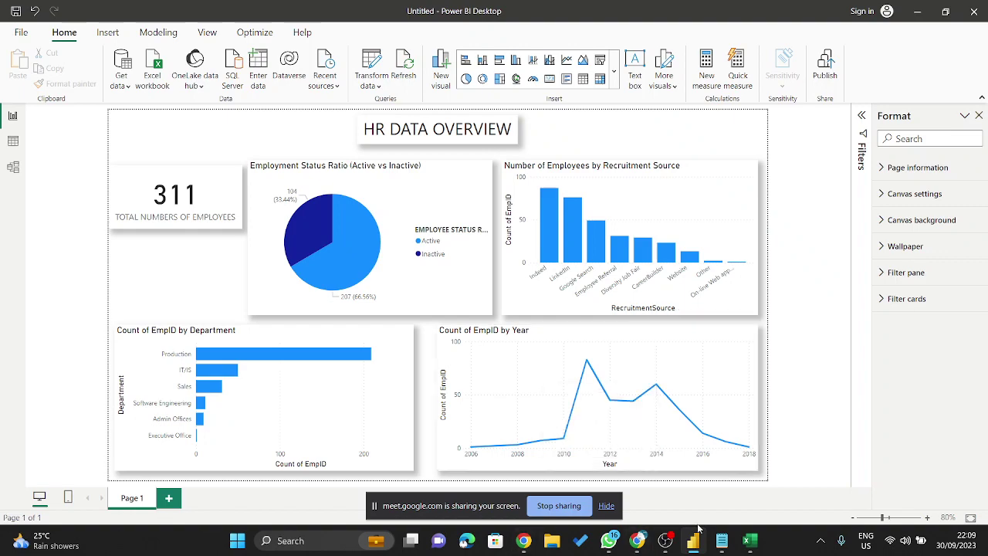
click(750, 540)
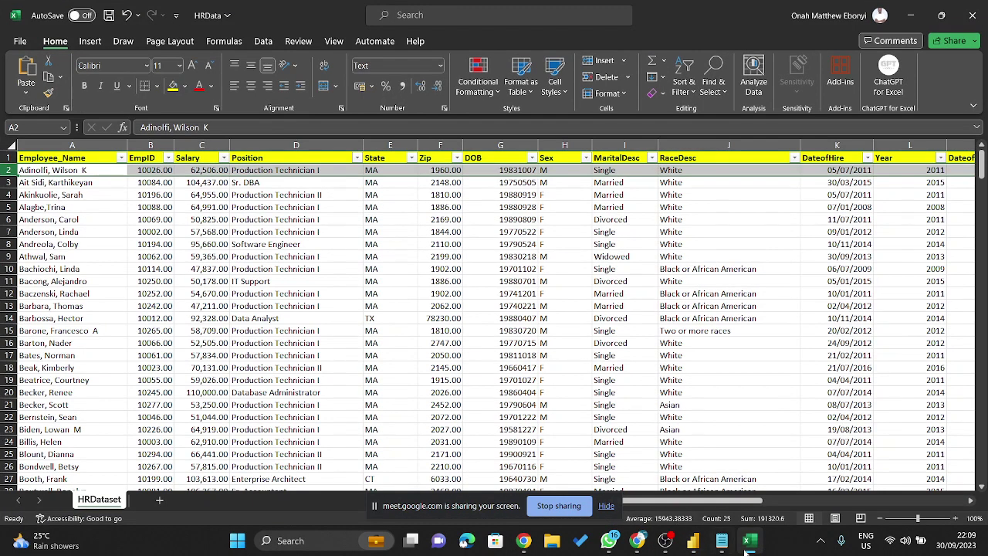
click(750, 540)
click(722, 540)
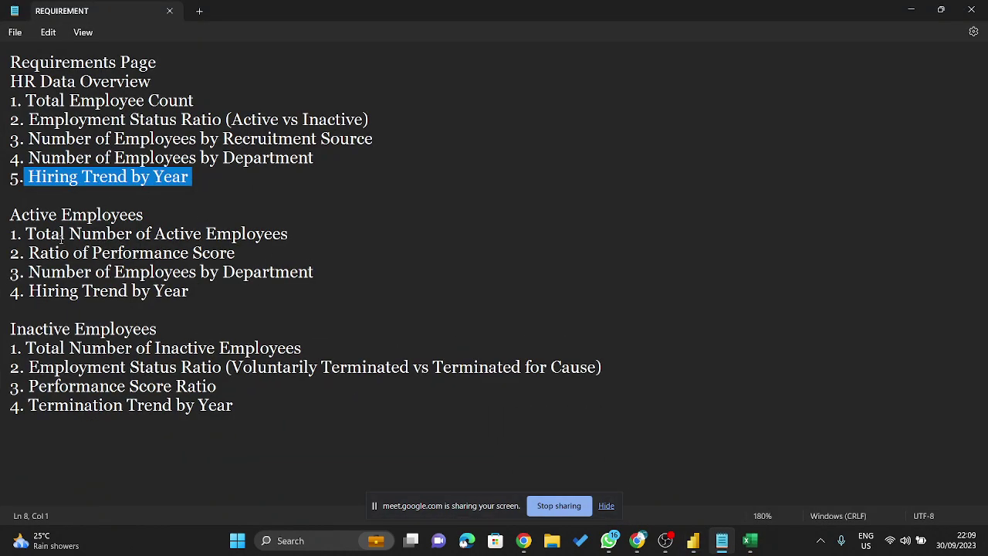
drag(345, 241, 9, 235)
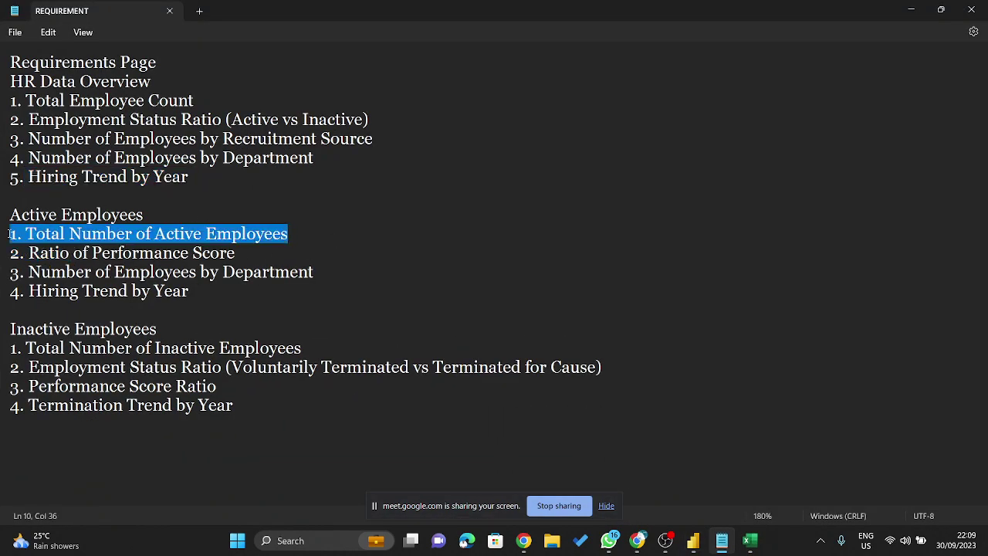
drag(267, 257, 22, 254)
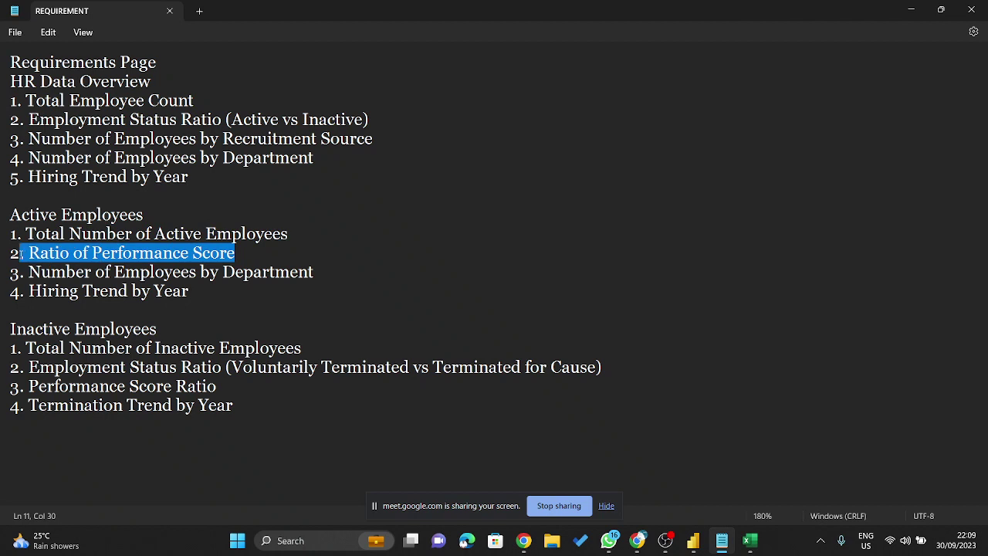
drag(376, 267, 3, 282)
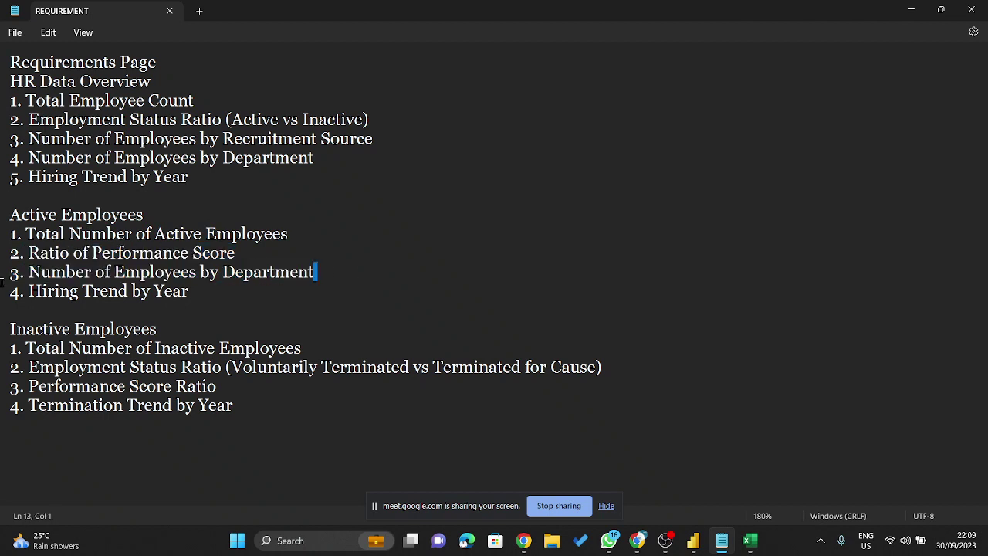
click(33, 196)
drag(195, 292, 3, 292)
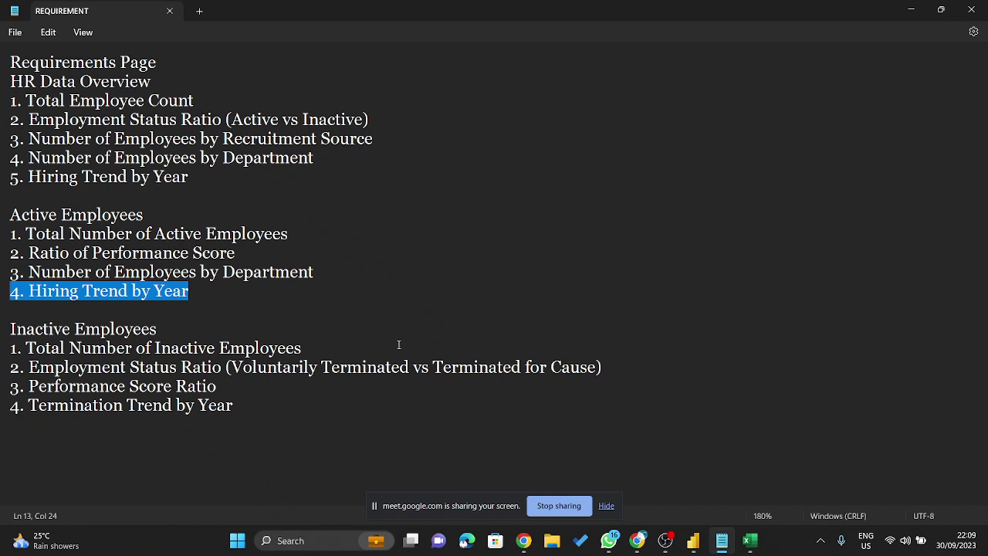
- Review the four requirements listed for the Inactive Employees page in the notes
drag(302, 348, 35, 344)
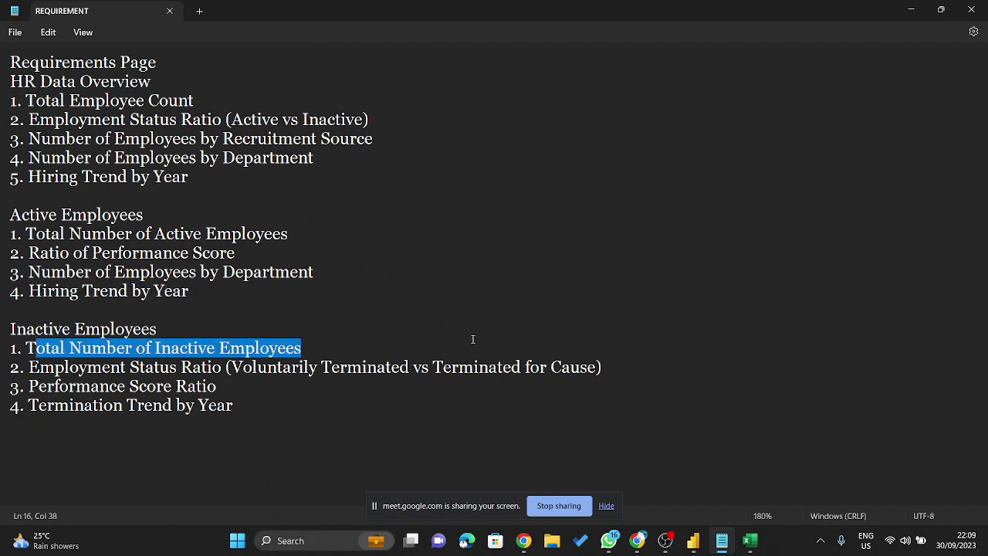
drag(602, 368, 21, 367)
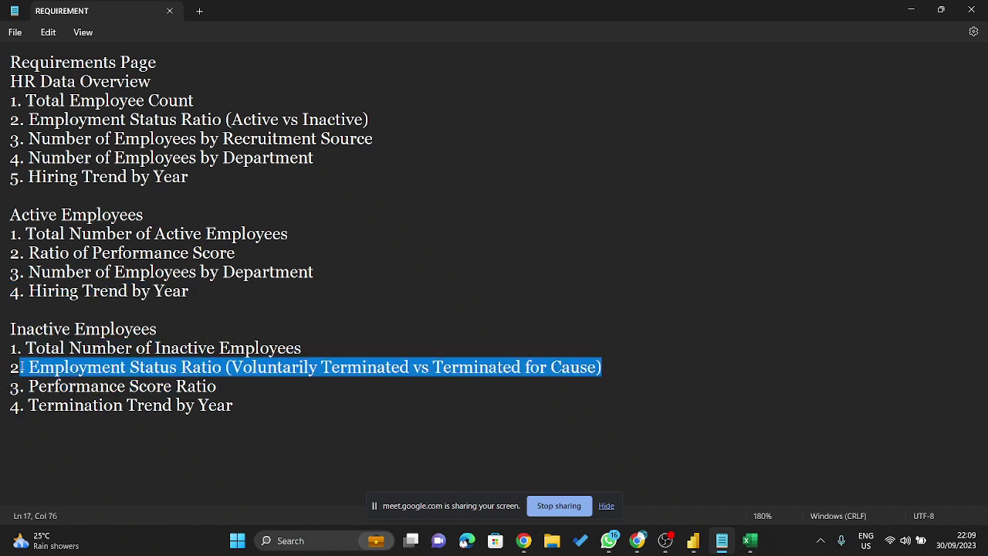
drag(262, 388, 50, 380)
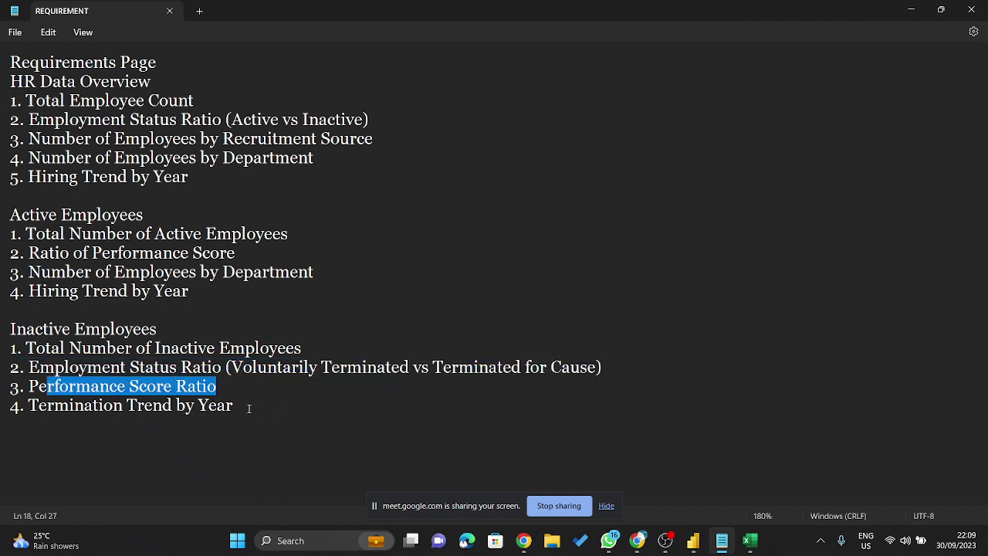
drag(248, 409, 22, 386)
click(42, 329)
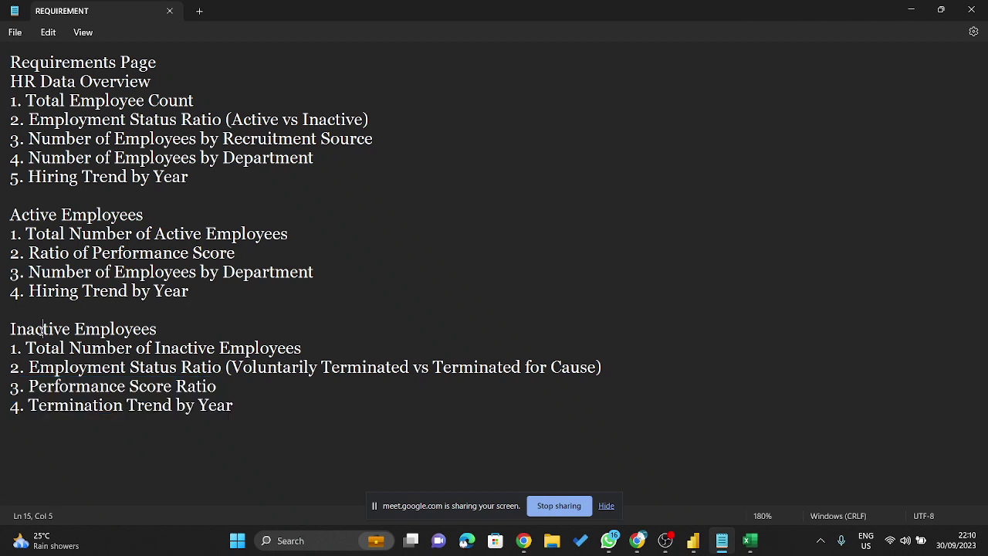
drag(279, 415, 19, 367)
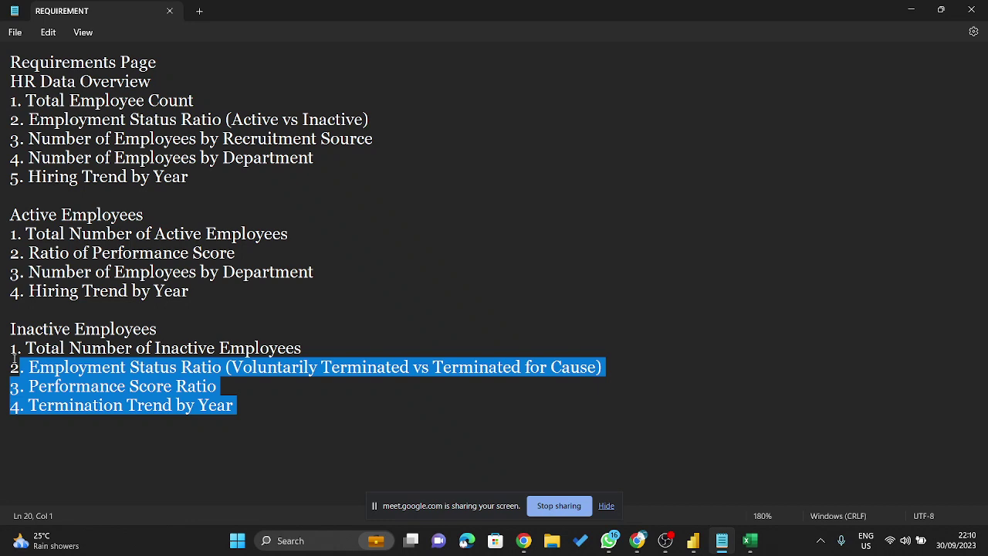
- Switch from the notes back to the Power BI report and expand the Filters pane
click(911, 10)
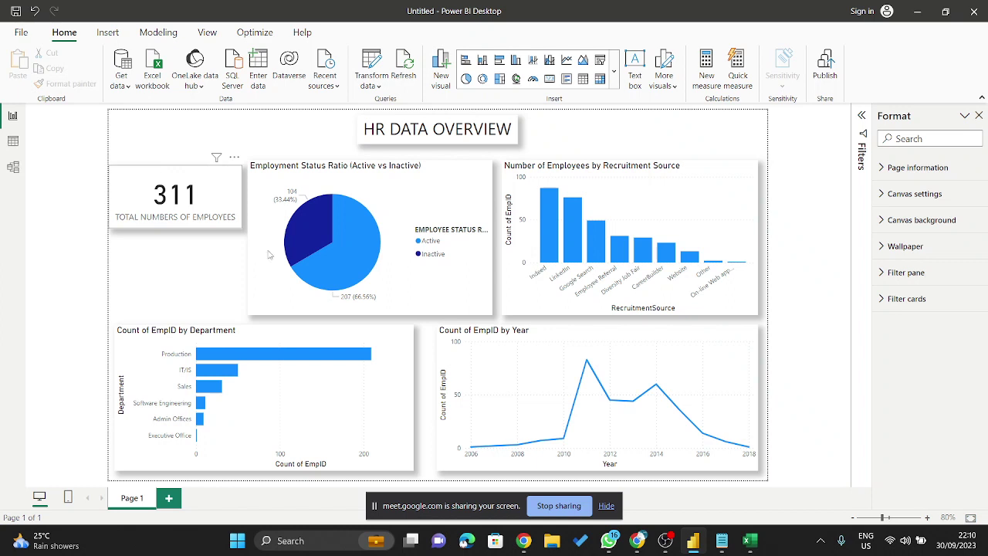
click(606, 507)
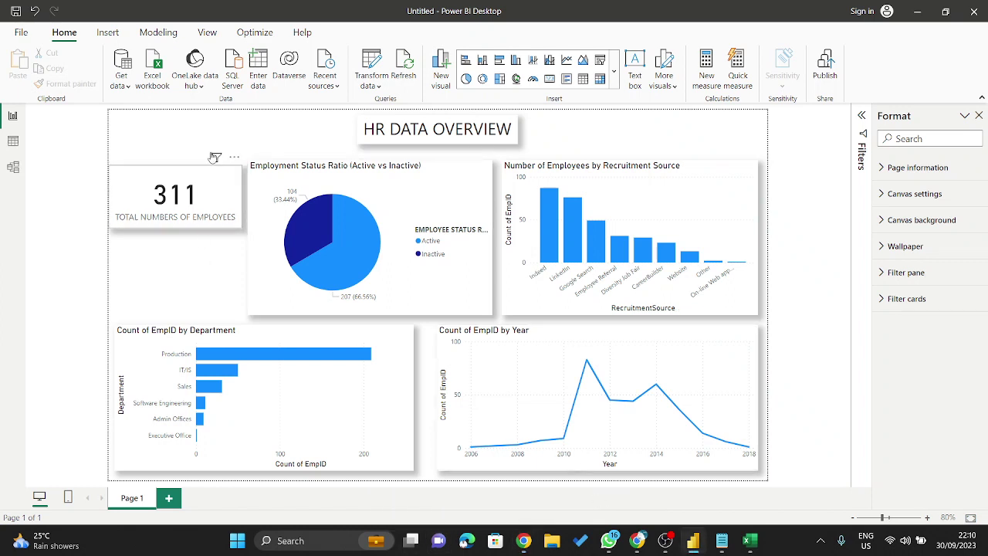
mouse_move(214, 157)
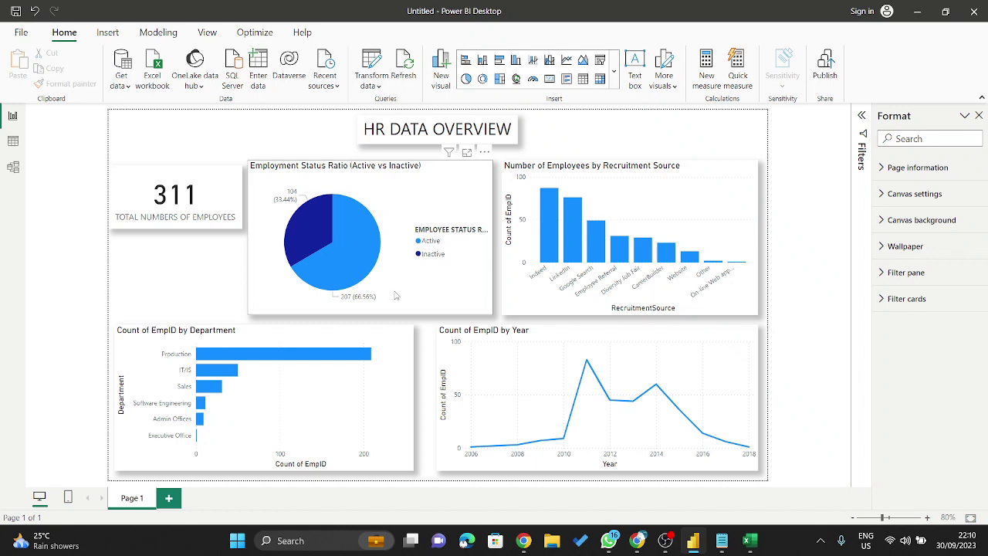
click(864, 115)
click(46, 541)
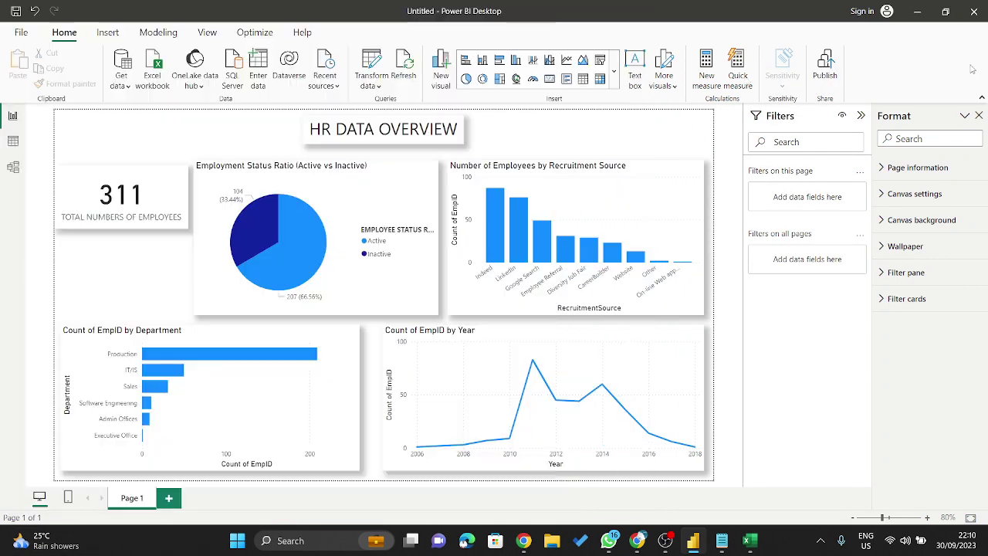
click(715, 169)
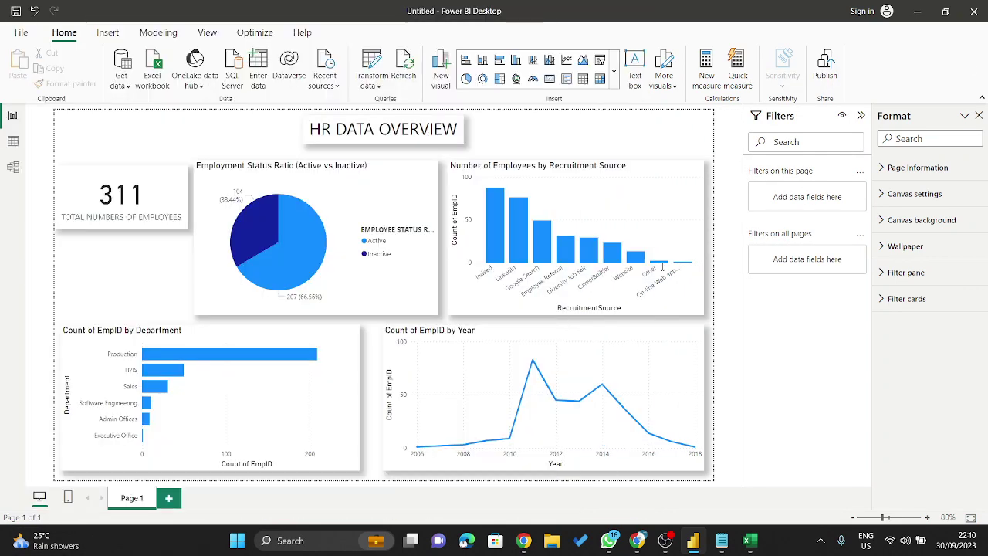
- Rename the report page as "hr data overview"
double_click(128, 499)
text(h)
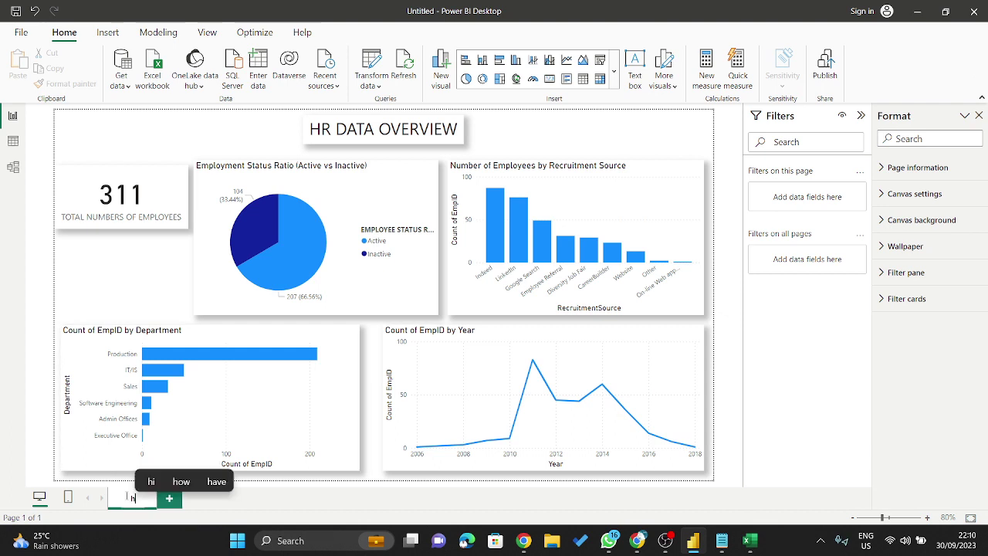
text(r data overview)
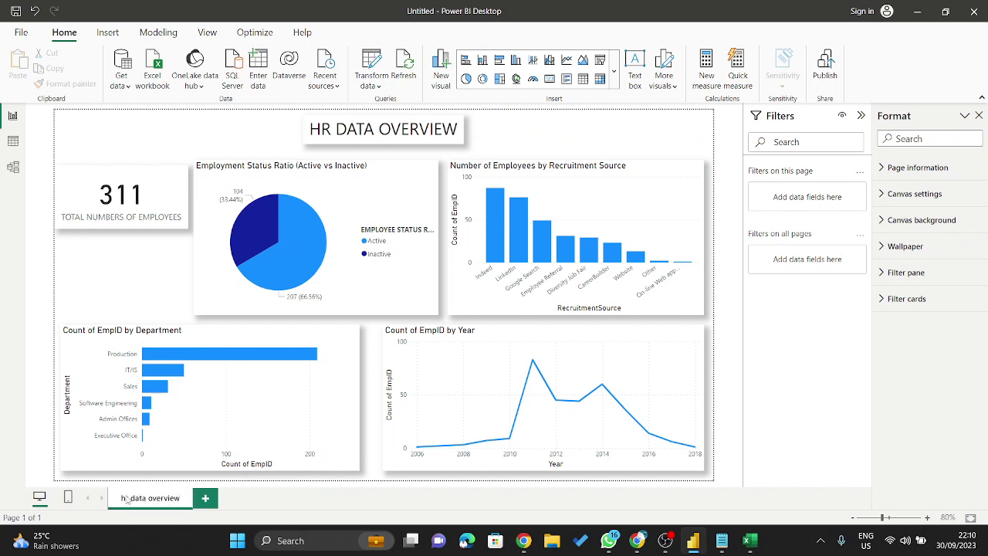
- Duplicate the hr data overview page and name the copy "Sample"
right_click(127, 498)
click(171, 468)
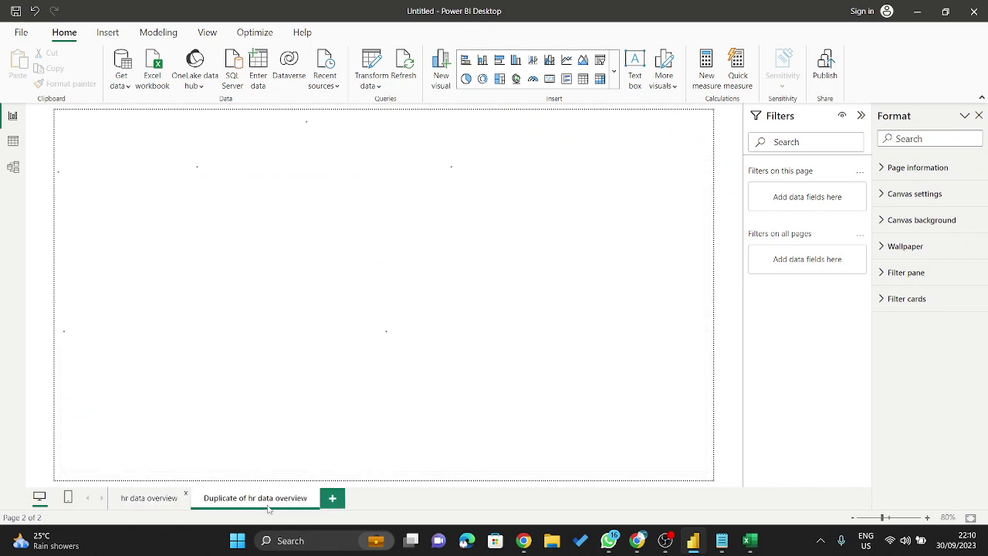
double_click(262, 498)
key(BackSpace)
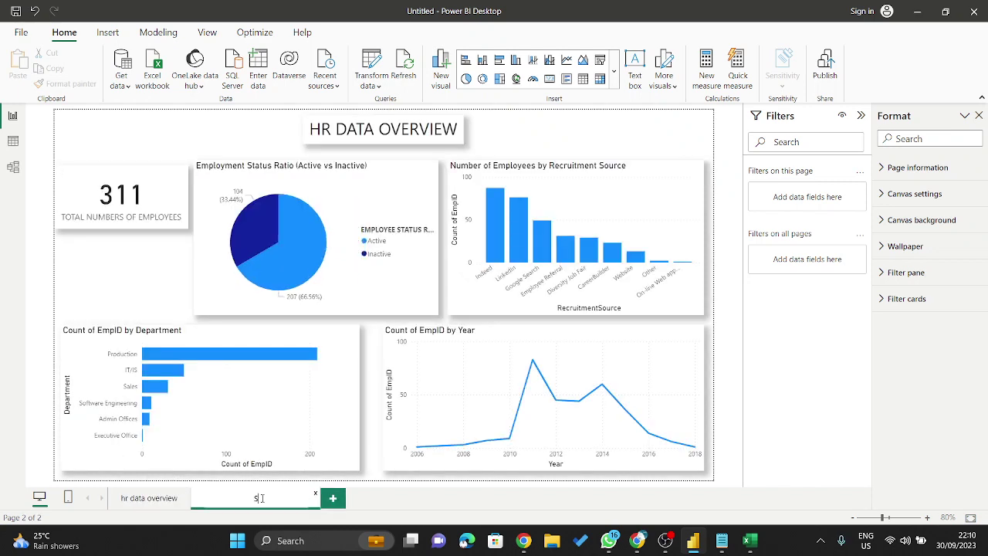
text(Sample)
key(Return)
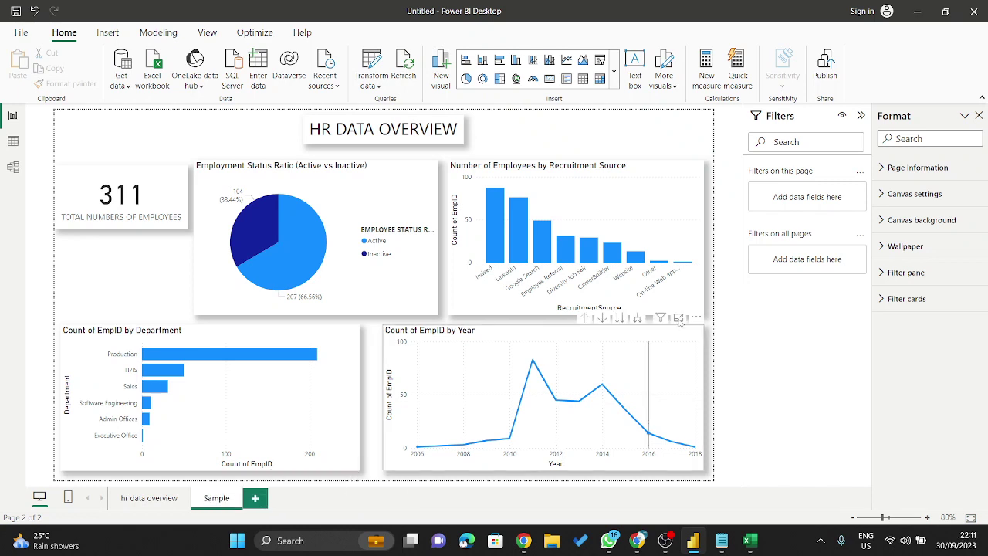
- Show the Data pane alongside the expanded Filters pane on the Sample page
click(861, 116)
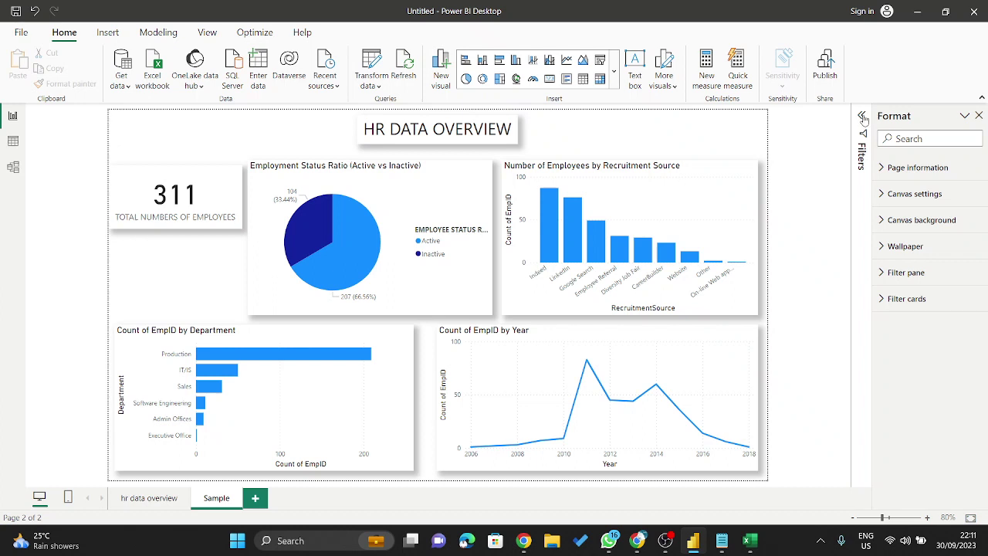
click(863, 116)
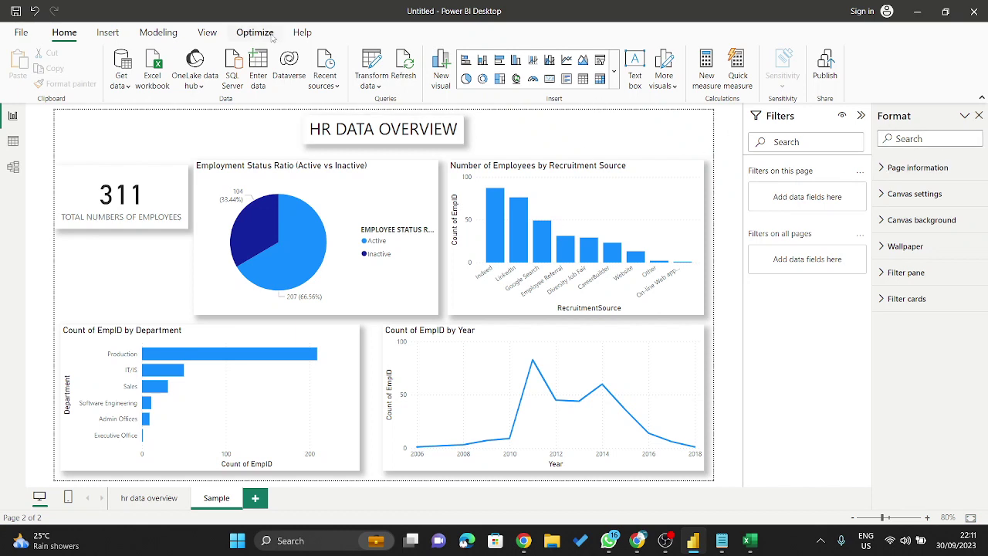
click(207, 32)
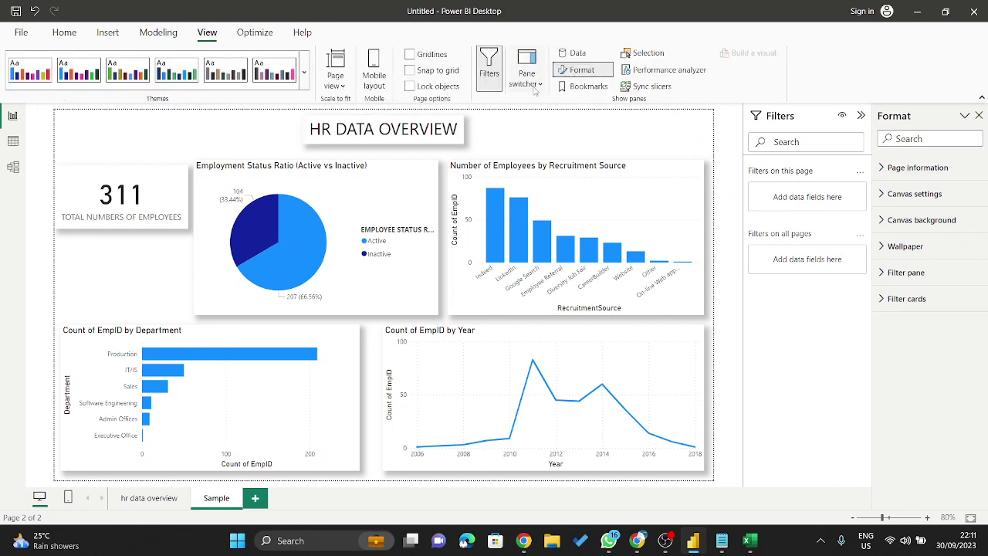
click(576, 53)
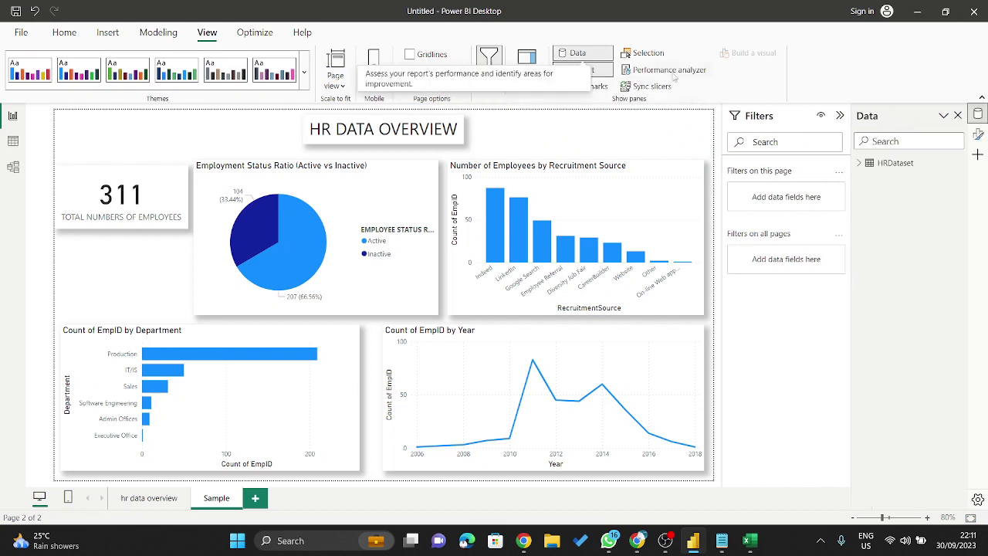
click(977, 114)
click(977, 115)
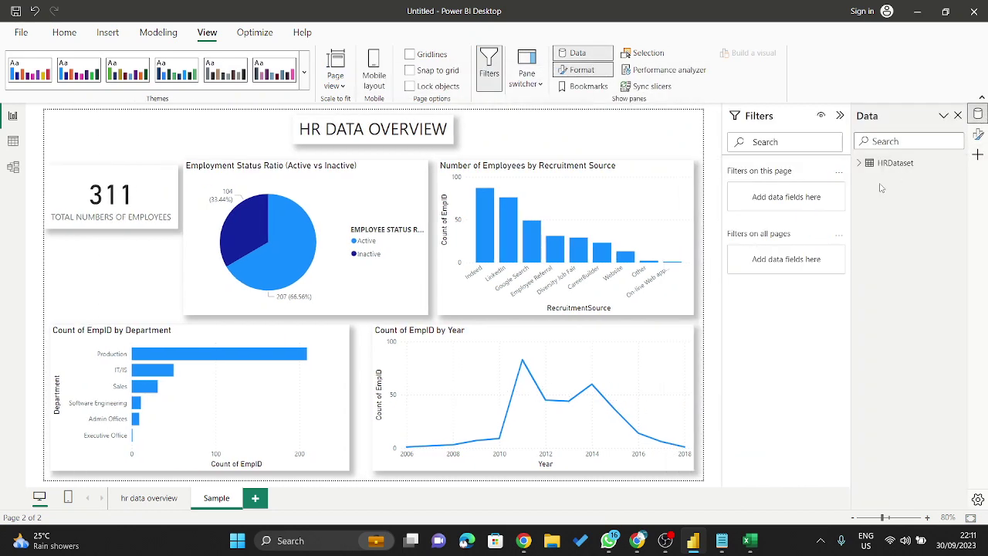
- Add EMPLOYEE STATUS RATIO from HRDataset as a page-level filter on the Sample page and restrict it to Active
click(859, 163)
scroll(915, 226, down, 2)
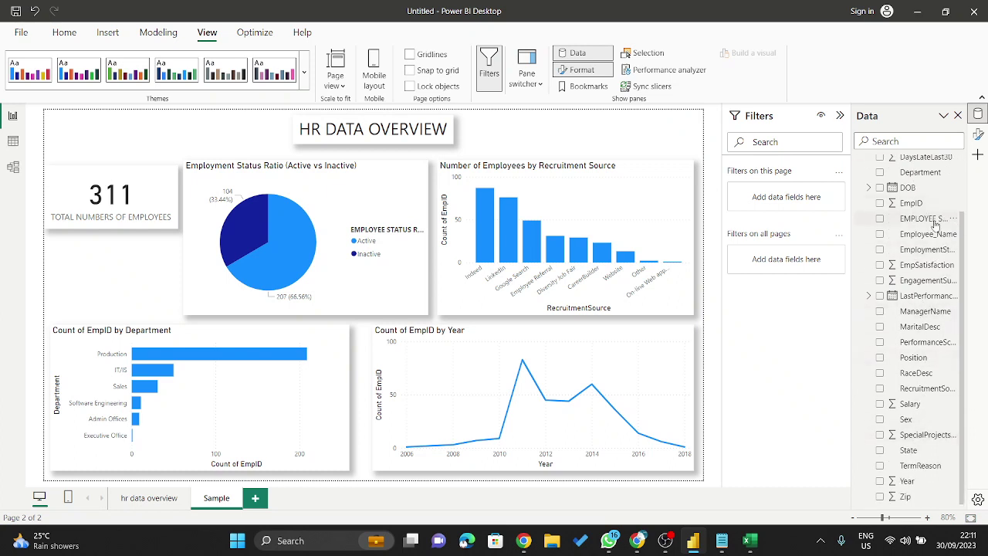
drag(935, 222, 811, 202)
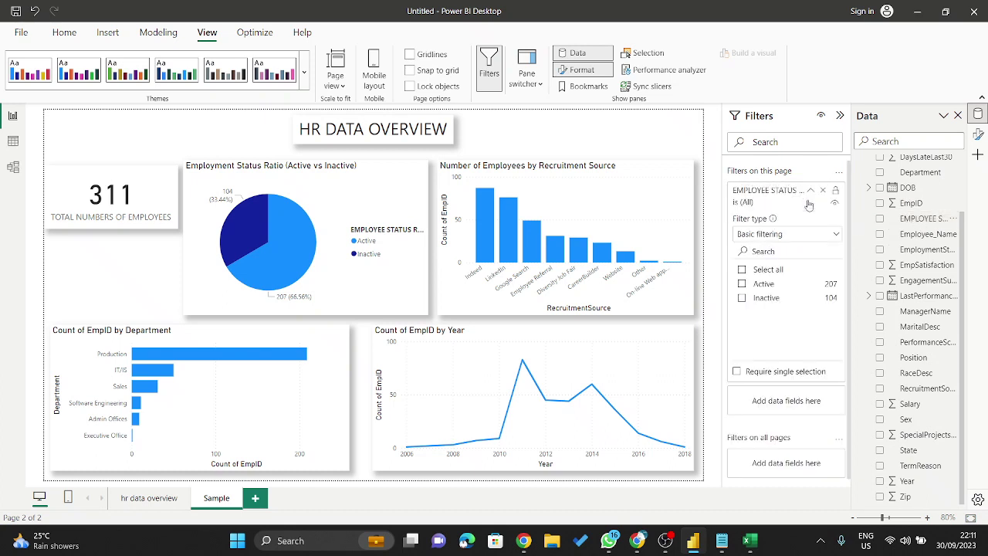
click(743, 284)
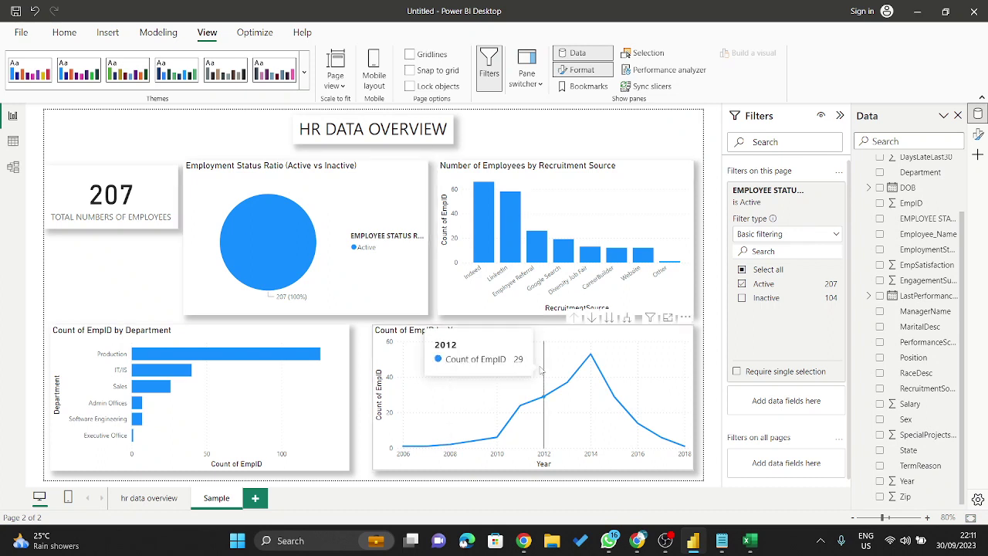
mouse_move(542, 371)
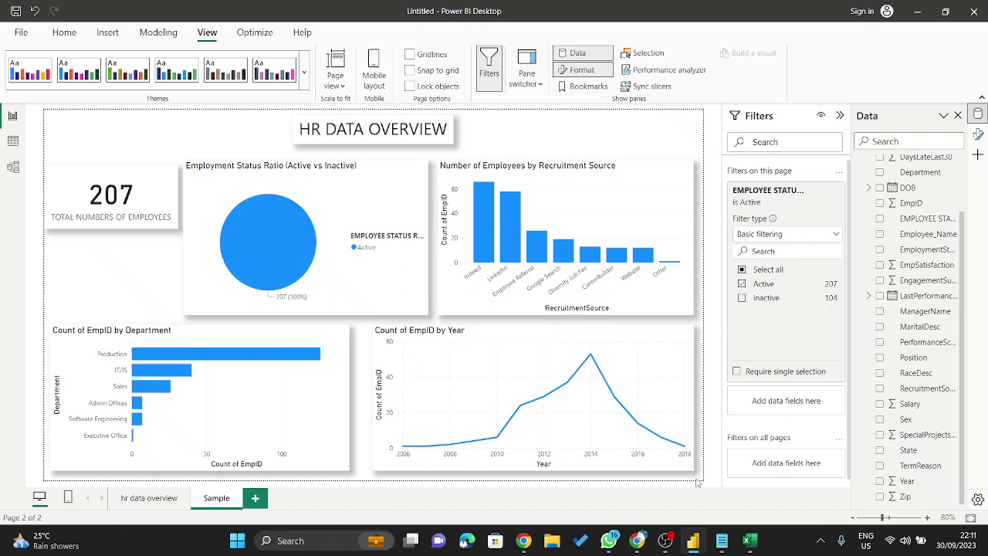
click(638, 542)
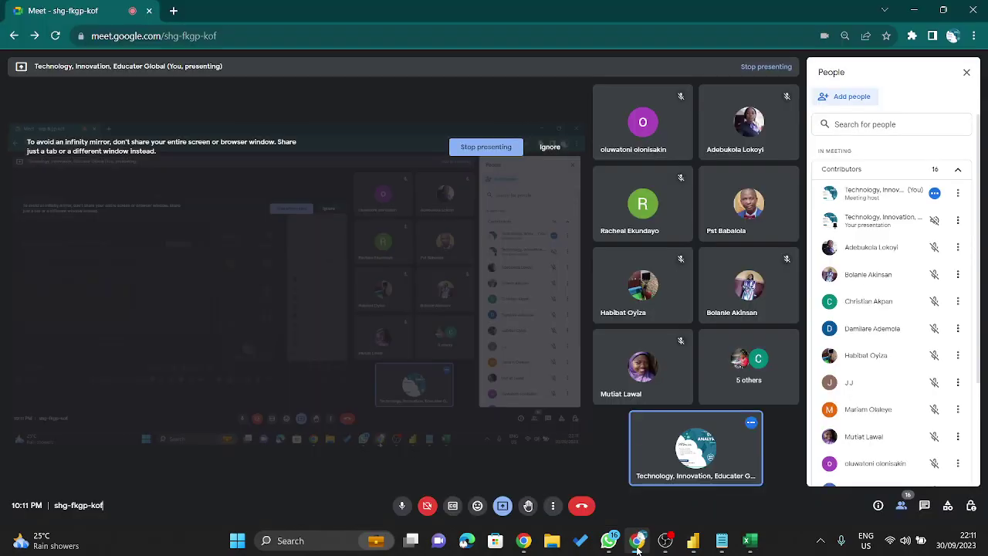
click(638, 542)
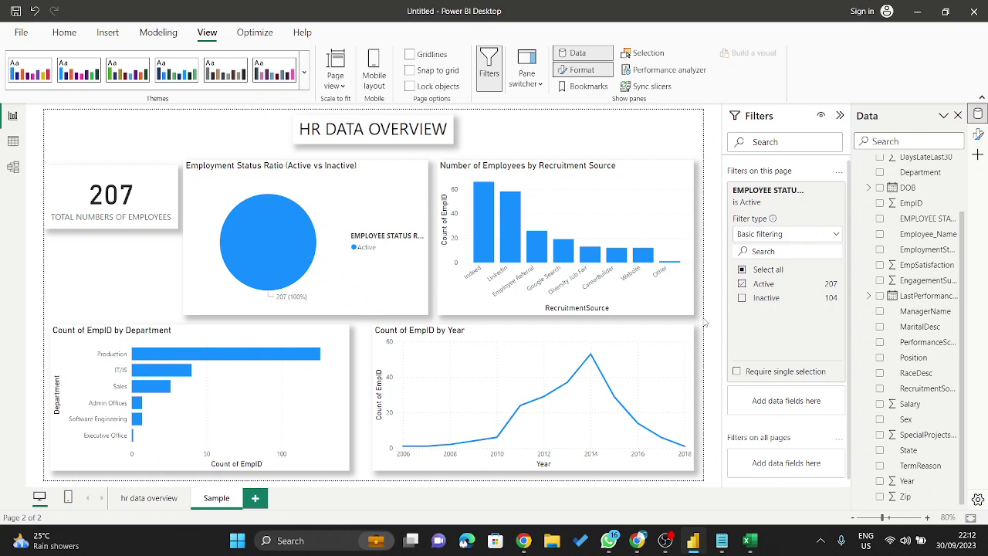
- Clear the Active selection and remove the EMPLOYEE STATUS RATIO filter from the Sample page
click(742, 284)
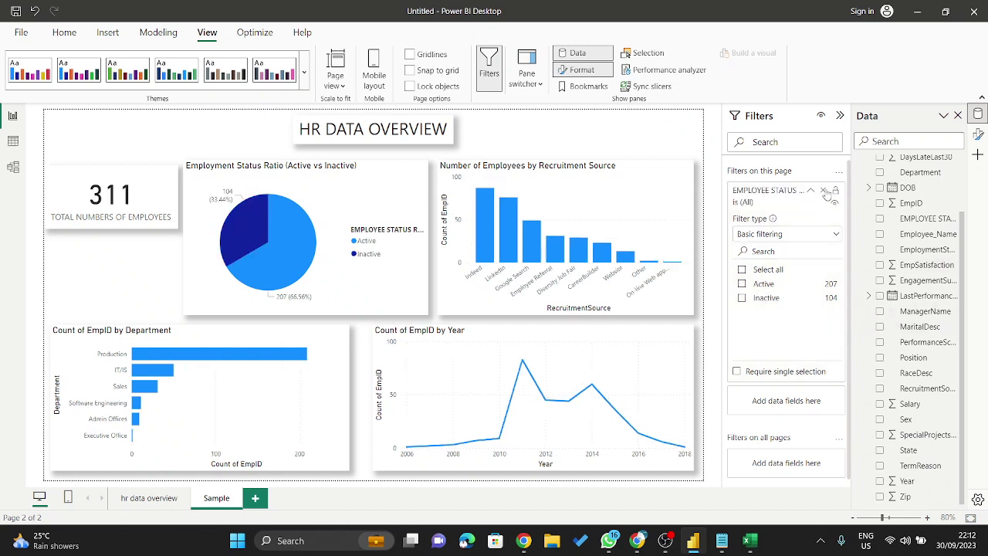
click(824, 190)
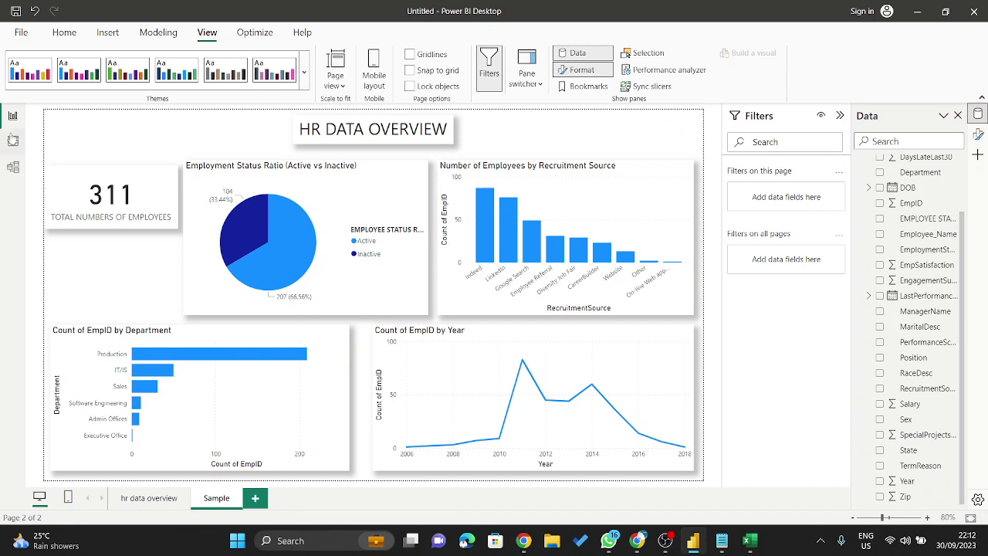
- Open the HRDataset table in the data view and examine the values in the EmploymentStatus column
click(13, 141)
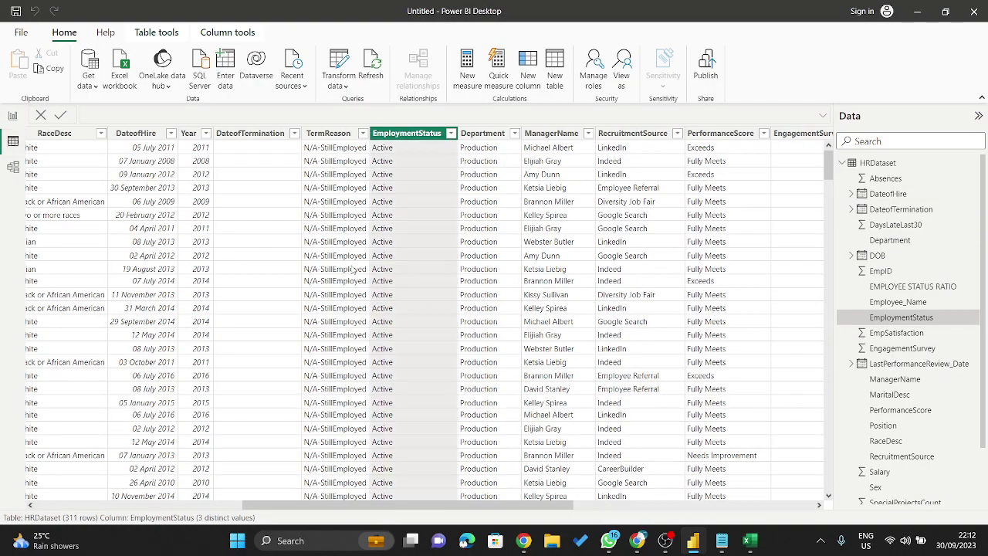
scroll(399, 337, down, 20)
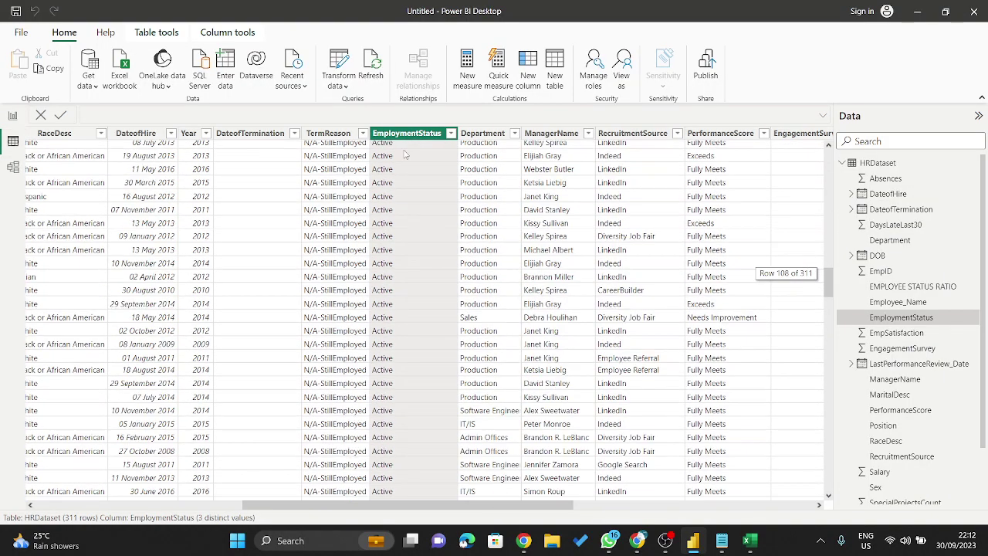
scroll(485, 481, down, 20)
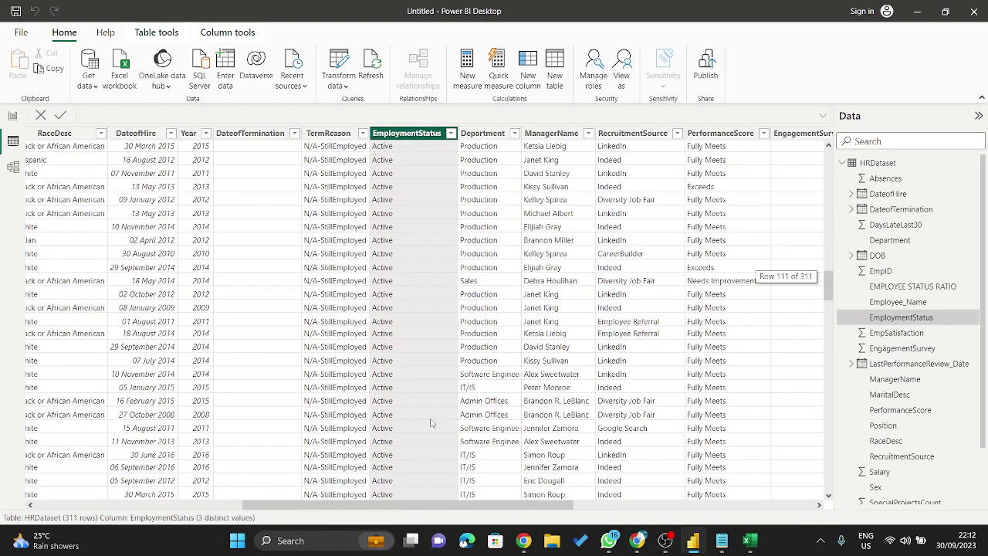
scroll(423, 176, down, 1)
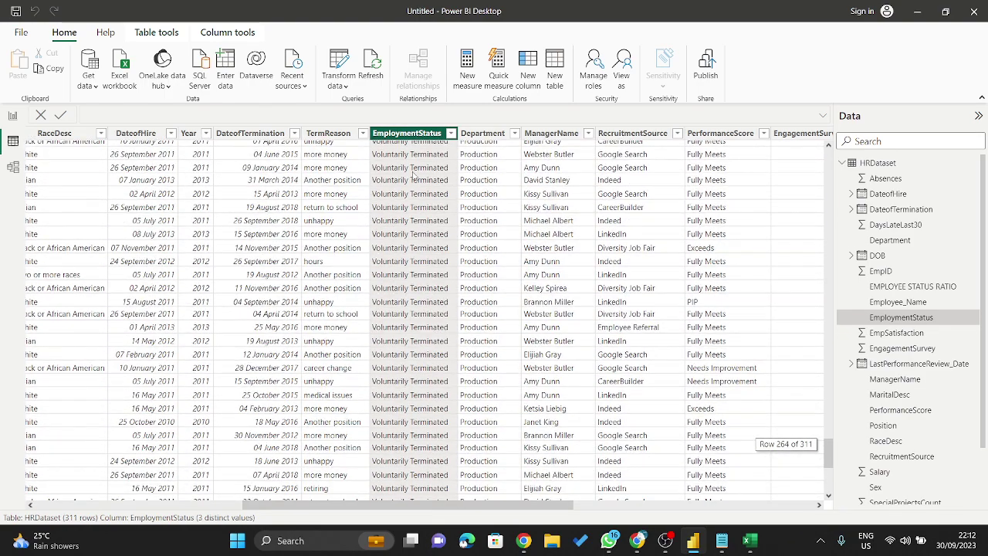
scroll(415, 203, down, 6)
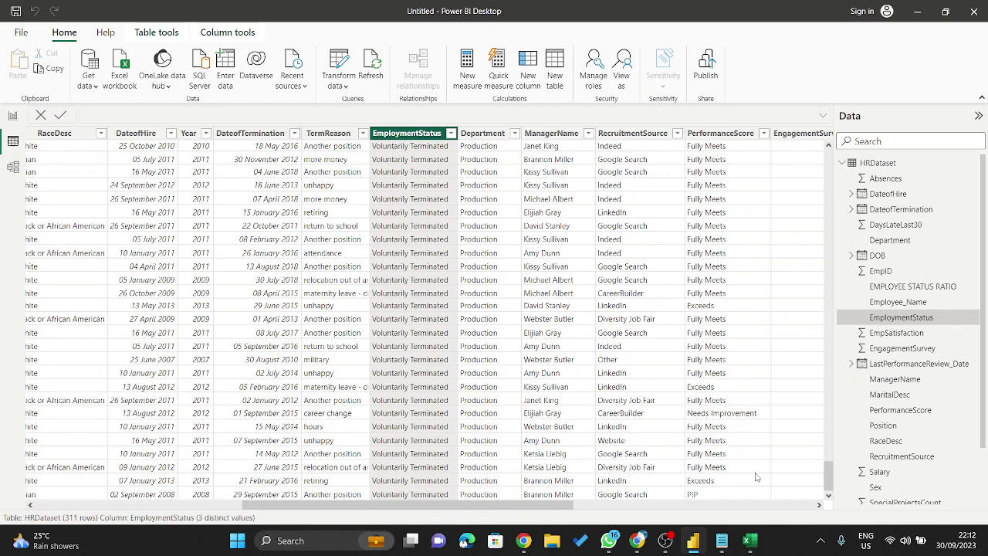
- Switch to Google Meet, admit the waiting participant to the call, and return to Power BI
click(637, 541)
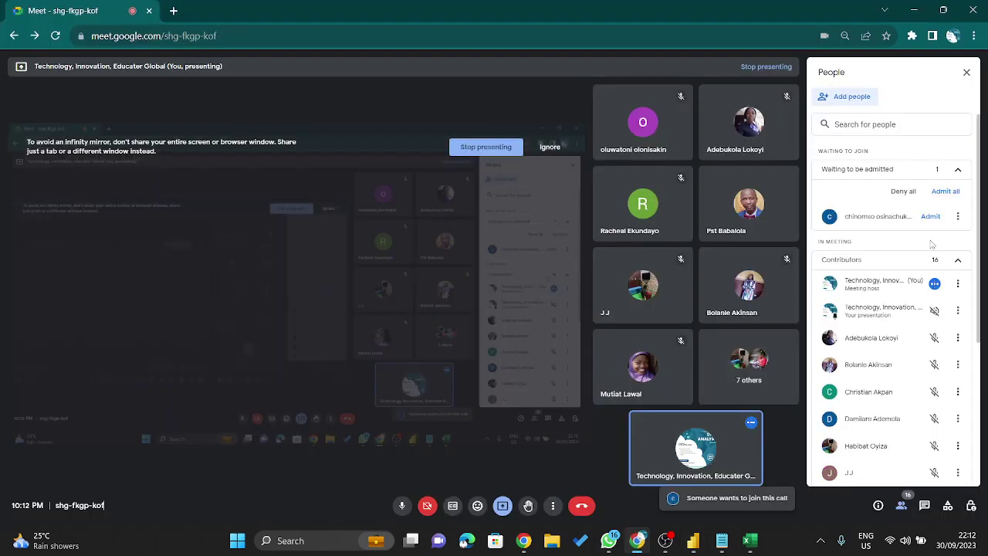
click(930, 216)
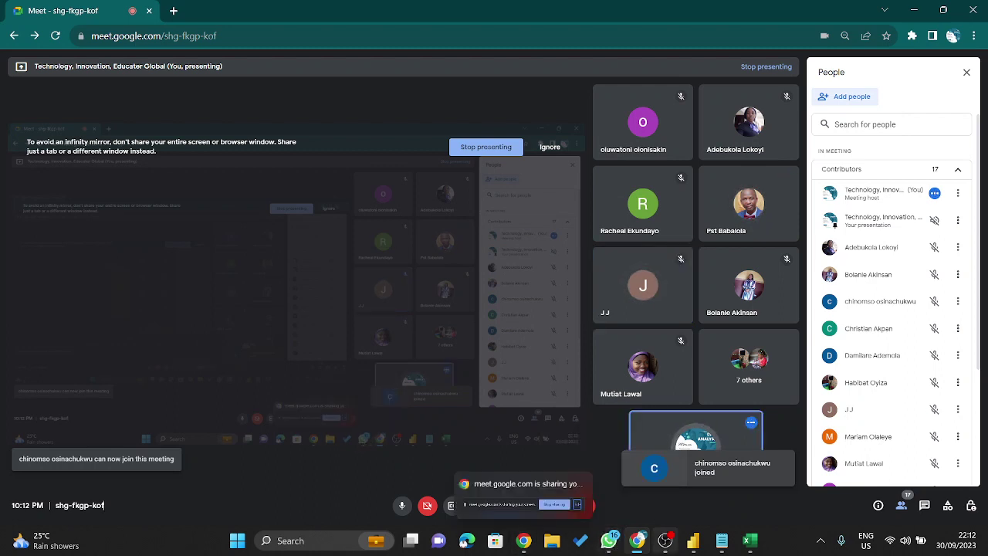
click(693, 541)
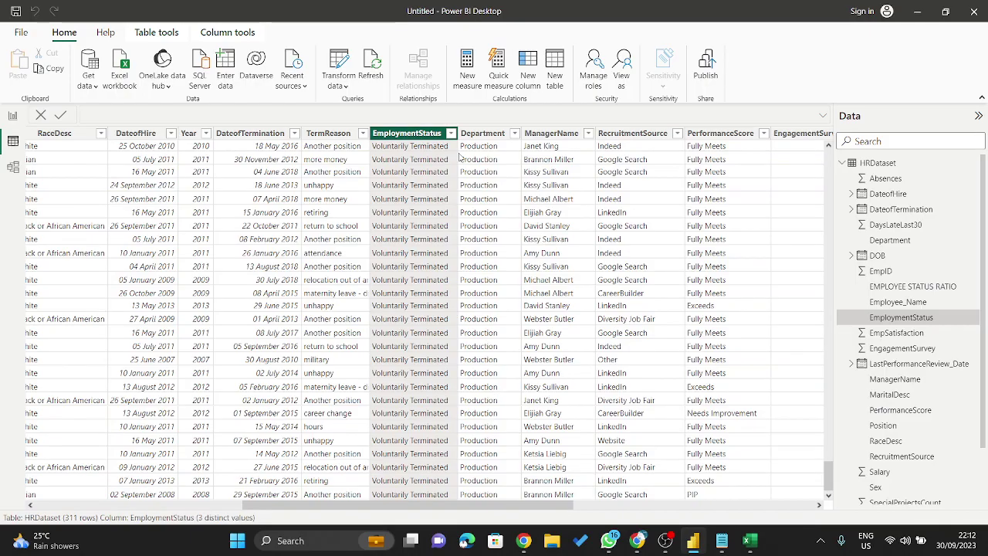
- Filter the EmploymentStatus column of HRDataset to exclude Active, keeping Terminated for Cause and Voluntarily Terminated
scroll(458, 157, up, 10)
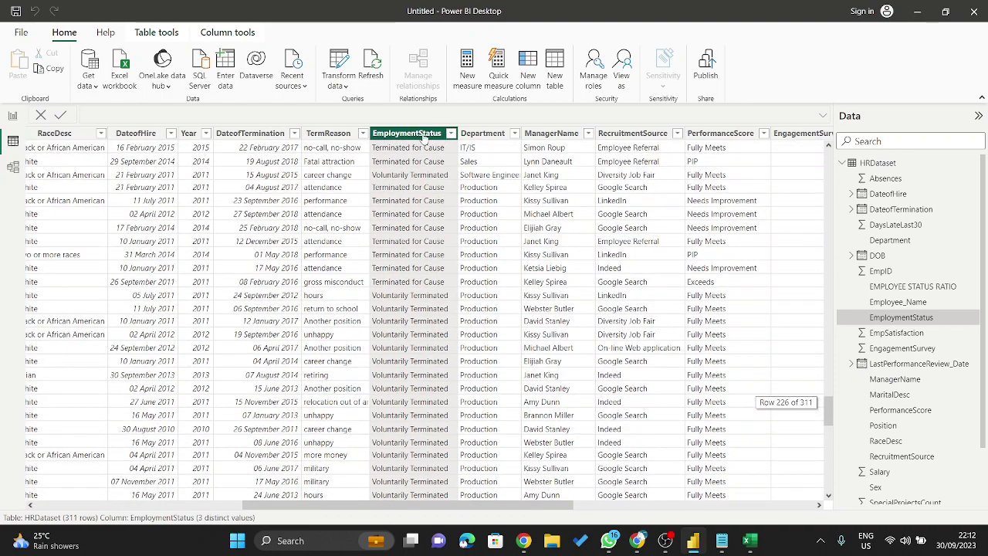
click(451, 133)
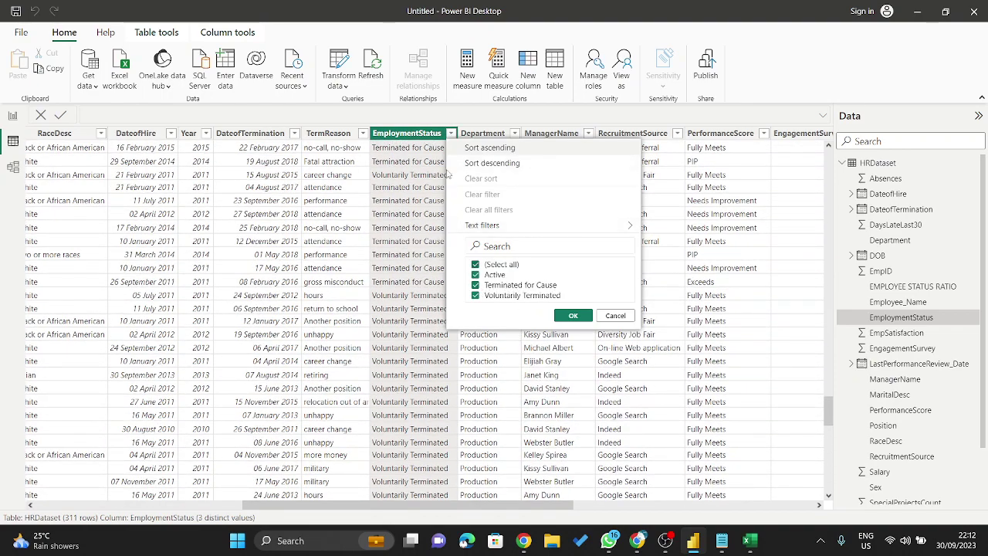
click(450, 133)
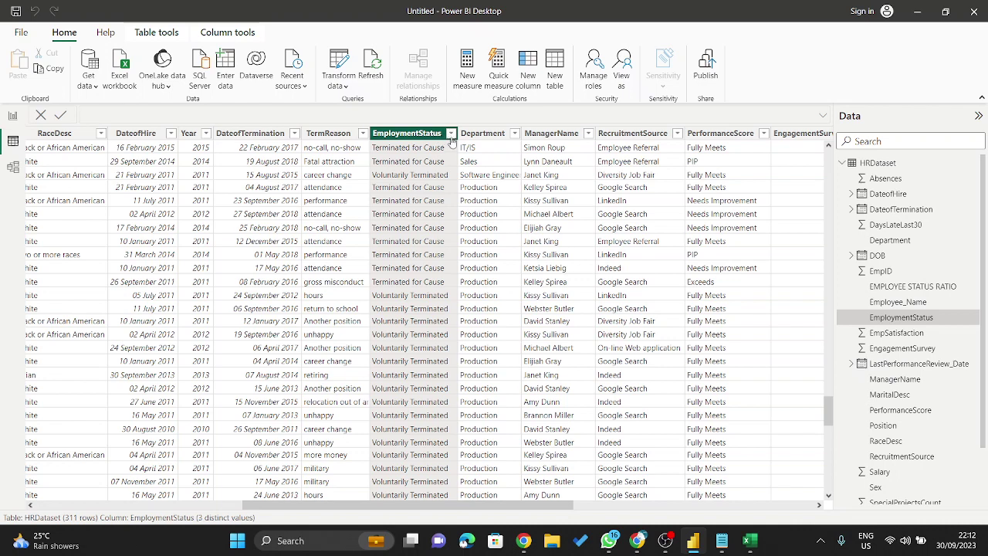
click(451, 133)
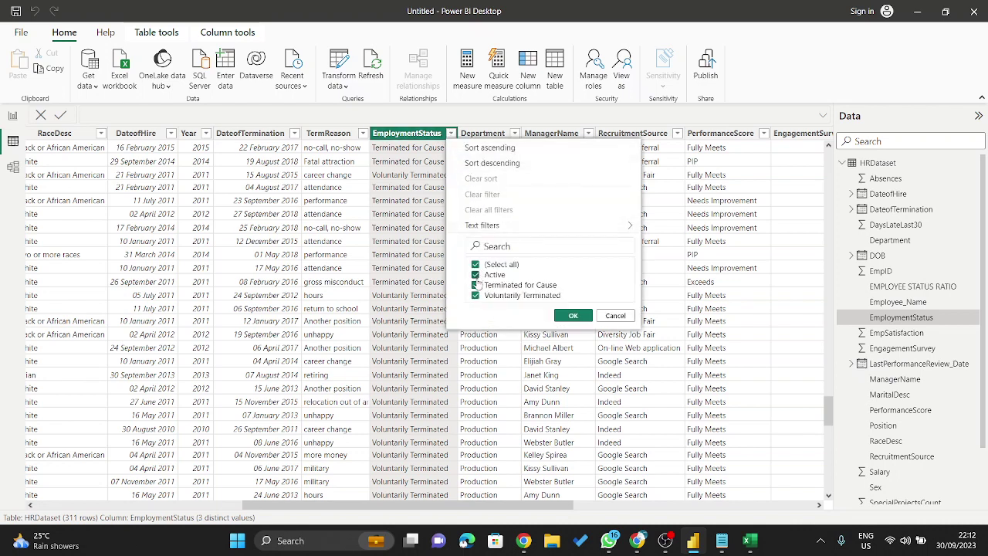
click(475, 276)
click(575, 315)
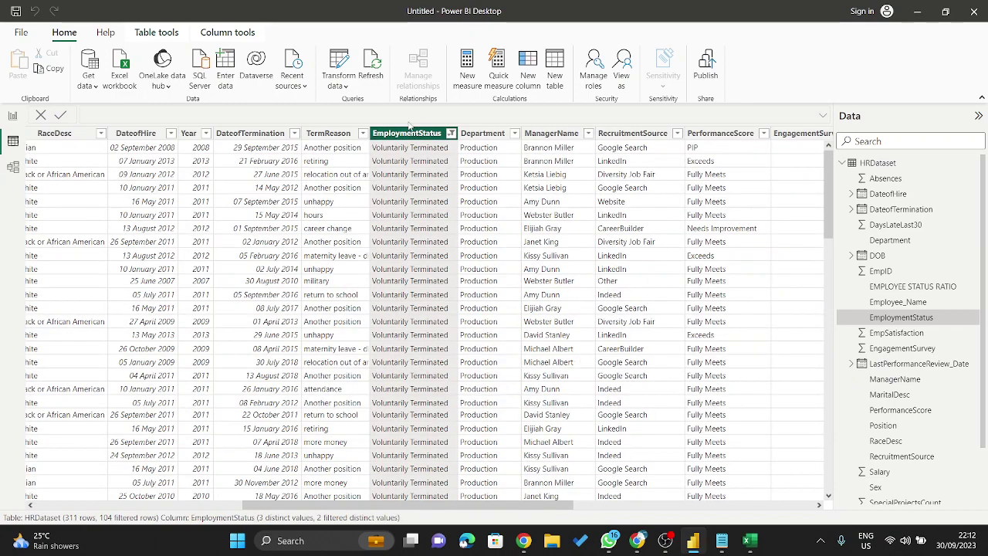
- Review the terminated employees' rows and include Active again in the EmploymentStatus column filter
scroll(412, 283, down, 15)
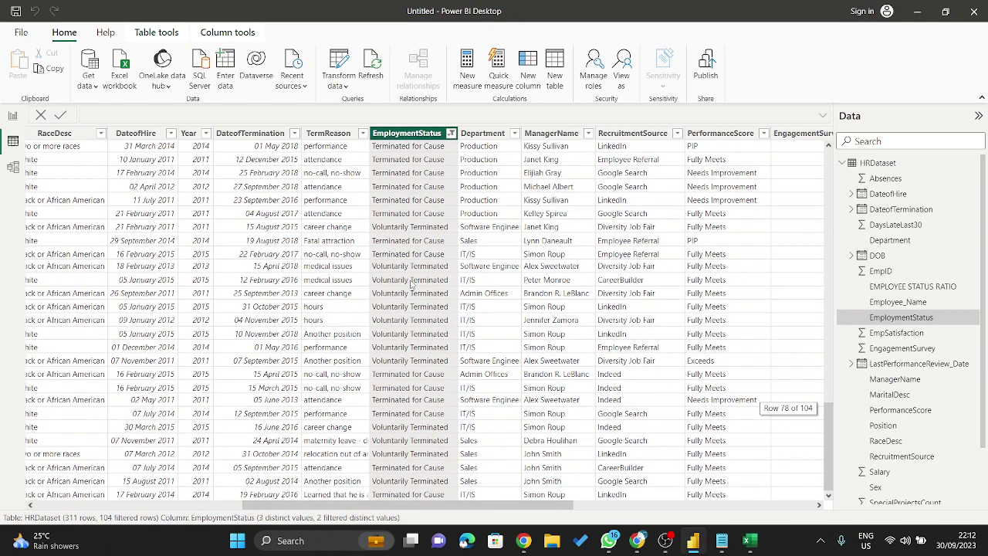
scroll(412, 283, up, 15)
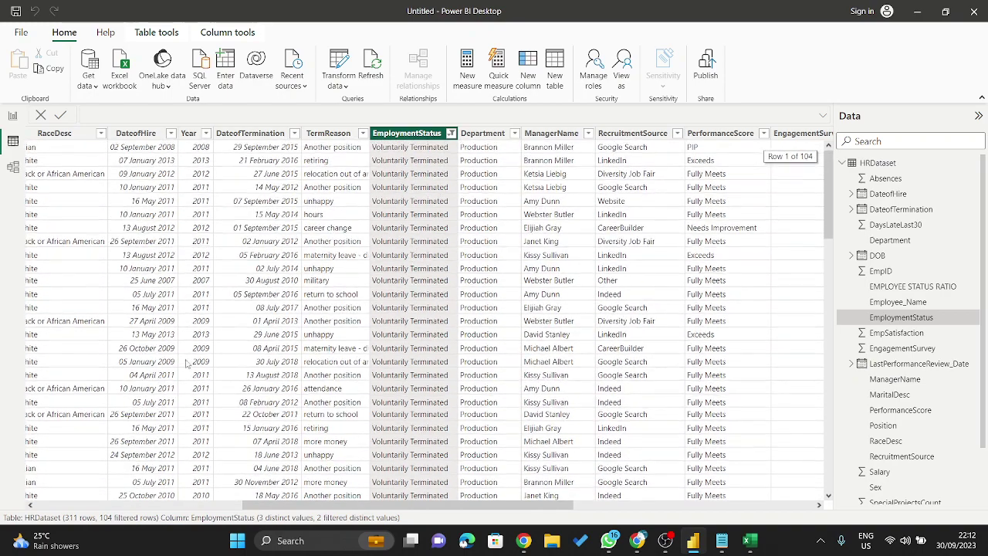
scroll(398, 323, down, 15)
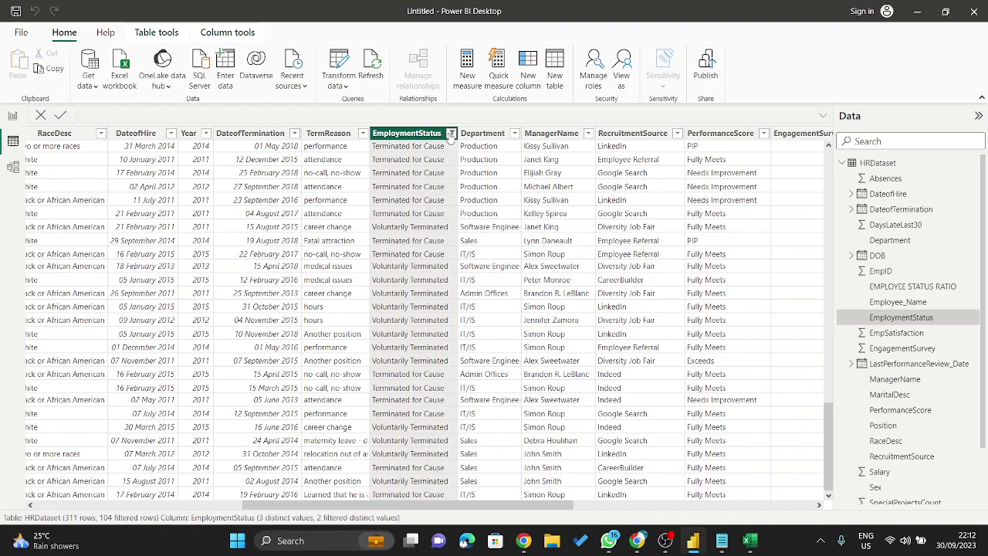
scroll(444, 147, up, 15)
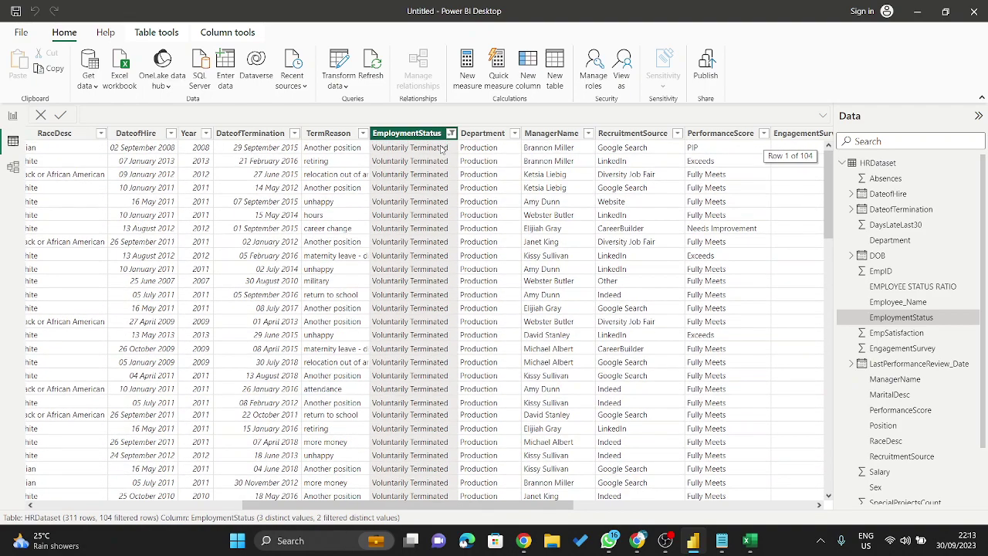
scroll(444, 148, down, 20)
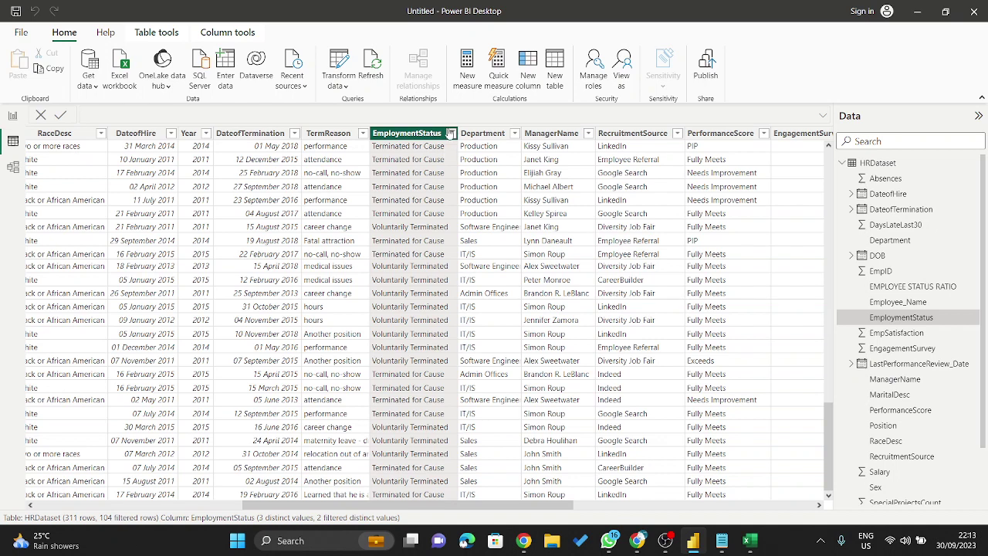
click(451, 133)
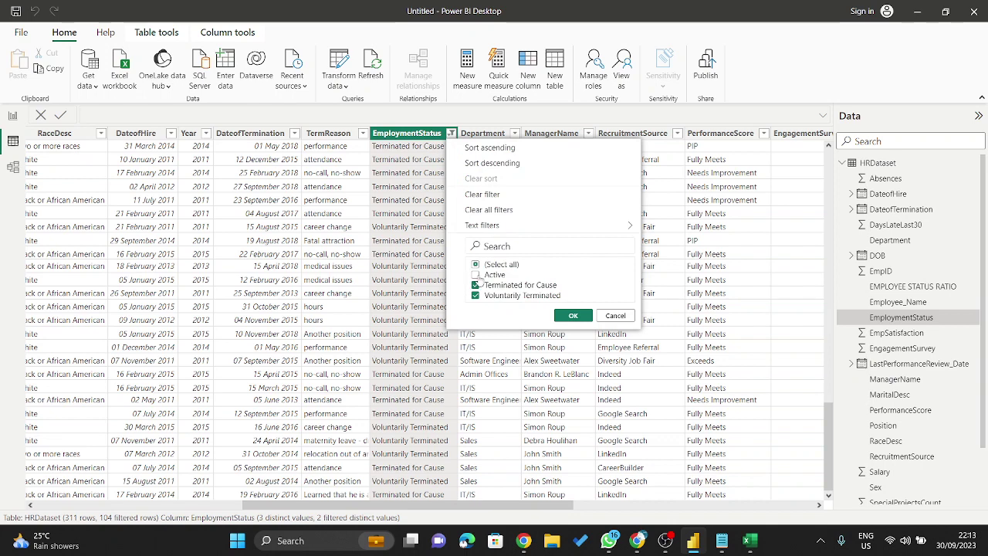
click(573, 315)
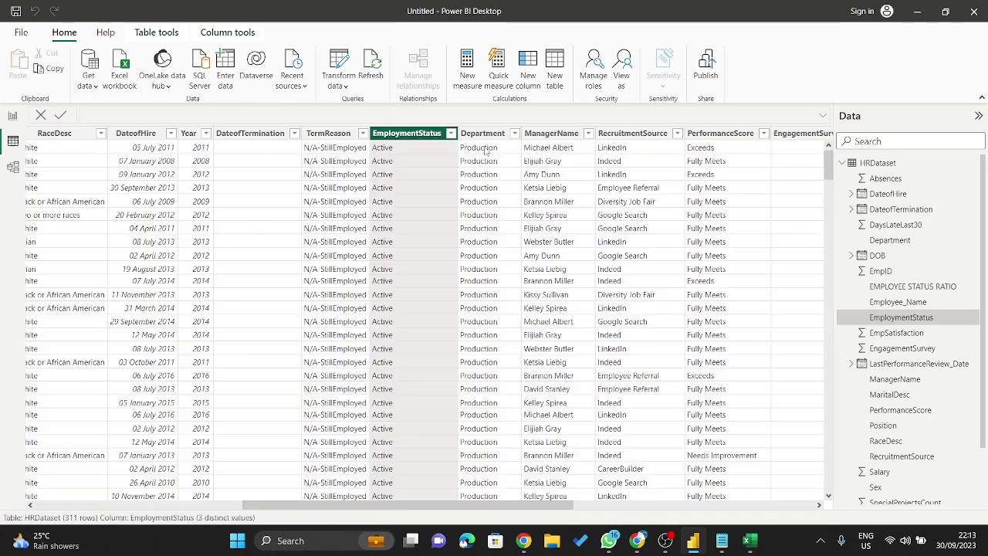
- Filter the Department column of HRDataset to show only IT/IS
click(483, 133)
click(514, 133)
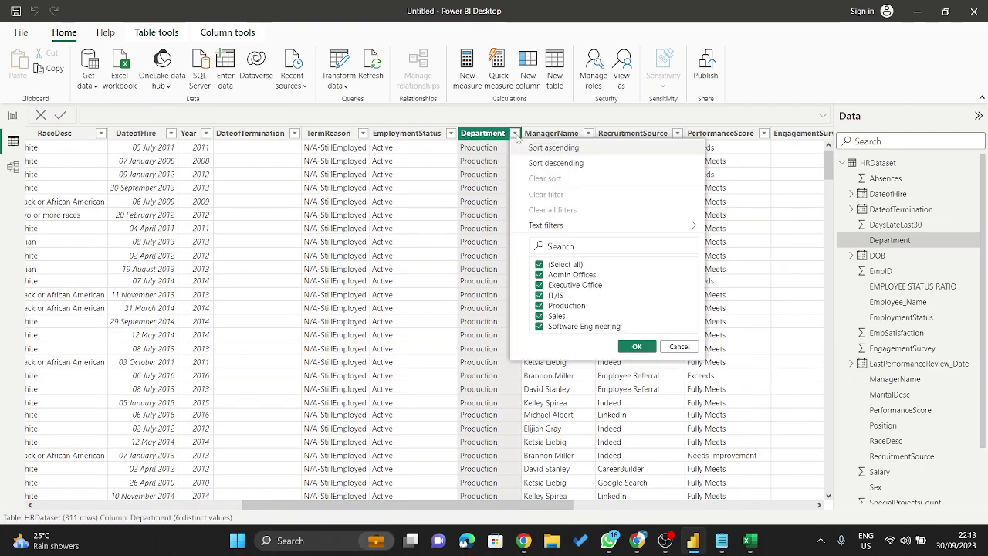
click(540, 265)
click(539, 295)
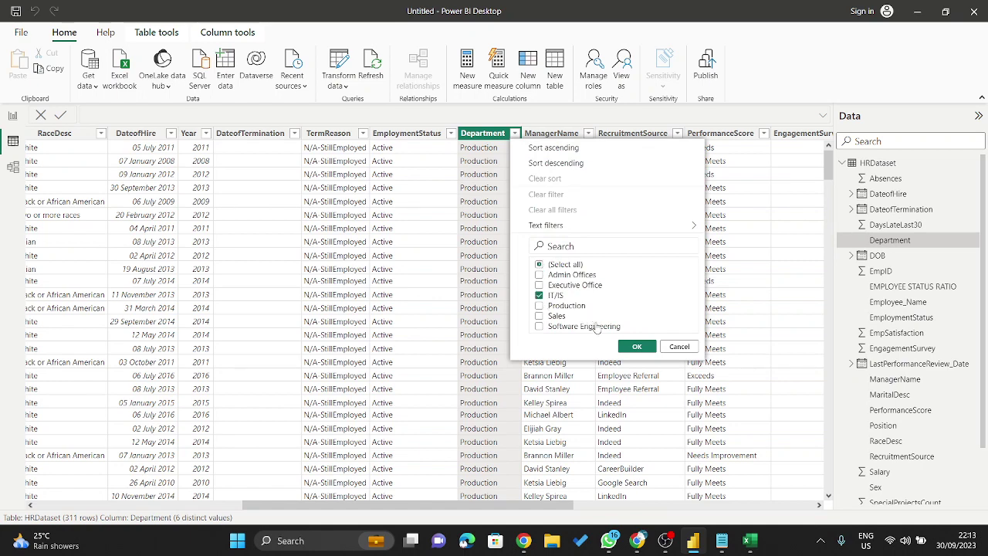
click(633, 346)
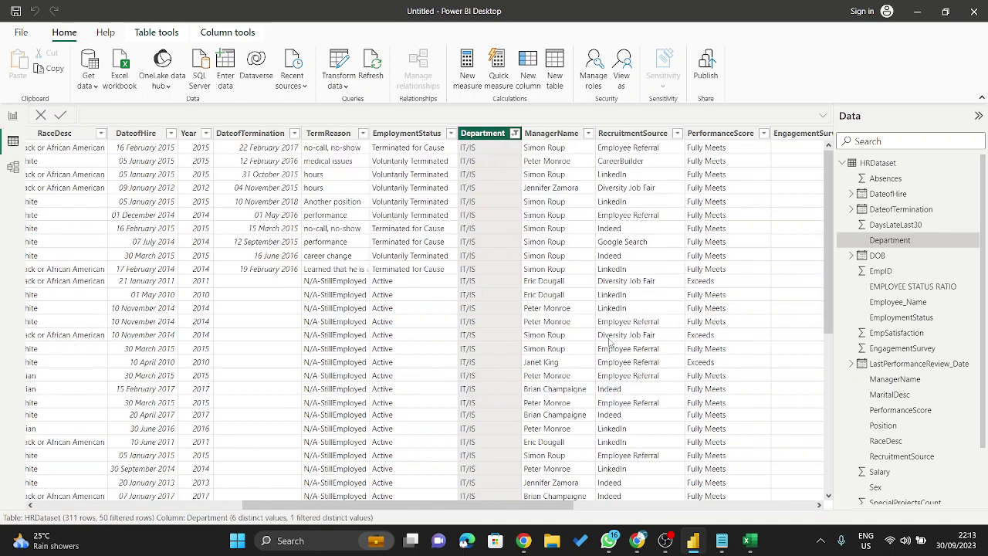
- Review the IT/IS rows and reselect all departments in the Department column filter
scroll(529, 275, down, 8)
scroll(487, 294, up, 8)
scroll(494, 193, down, 8)
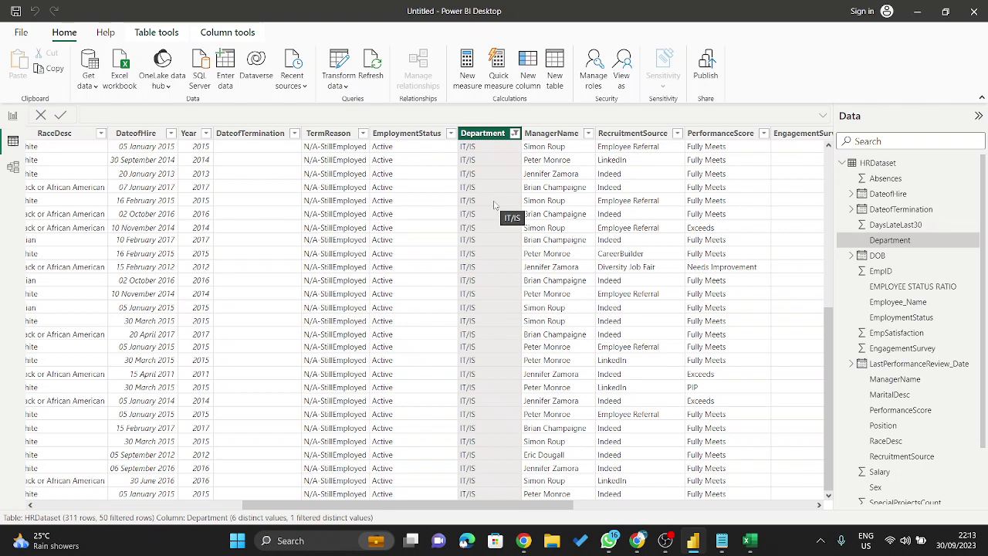
scroll(494, 205, up, 8)
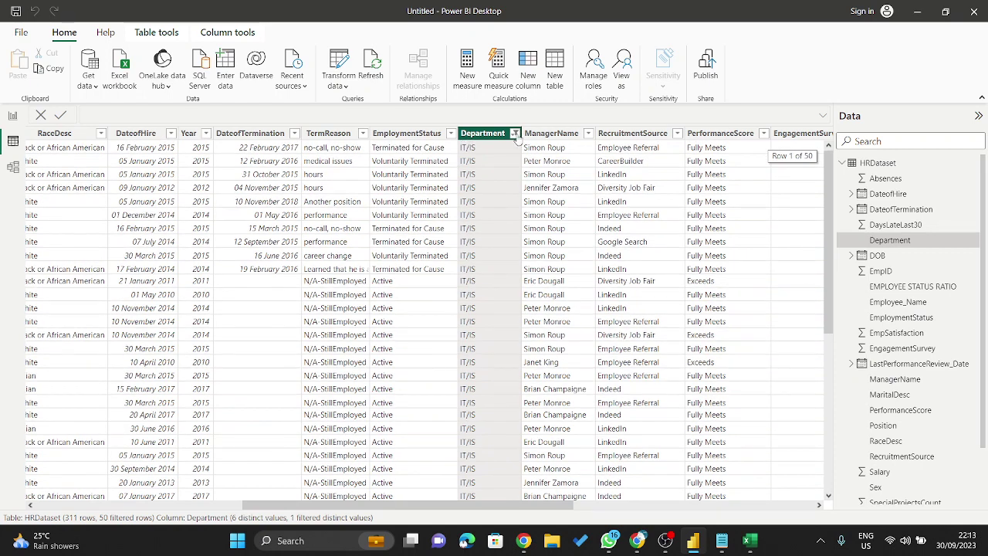
click(515, 134)
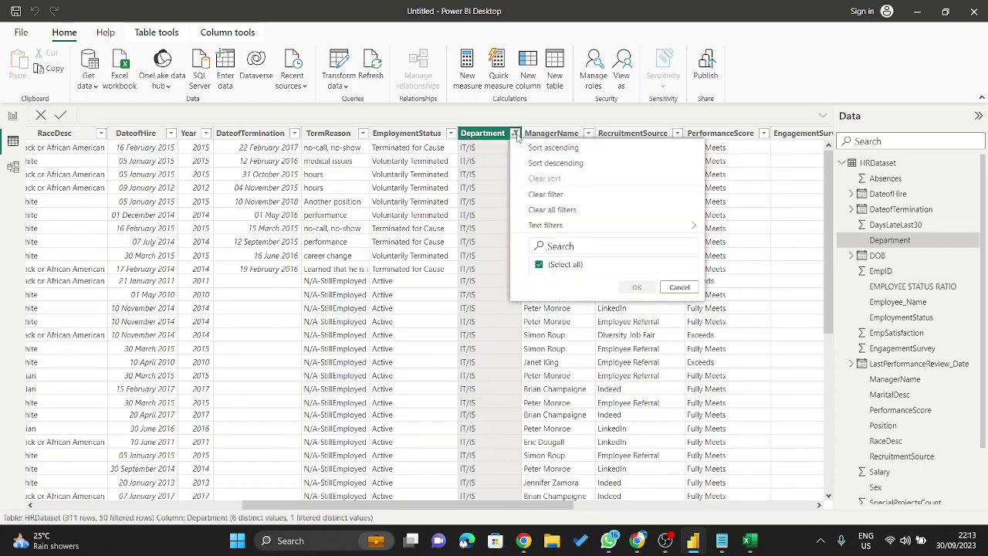
click(540, 265)
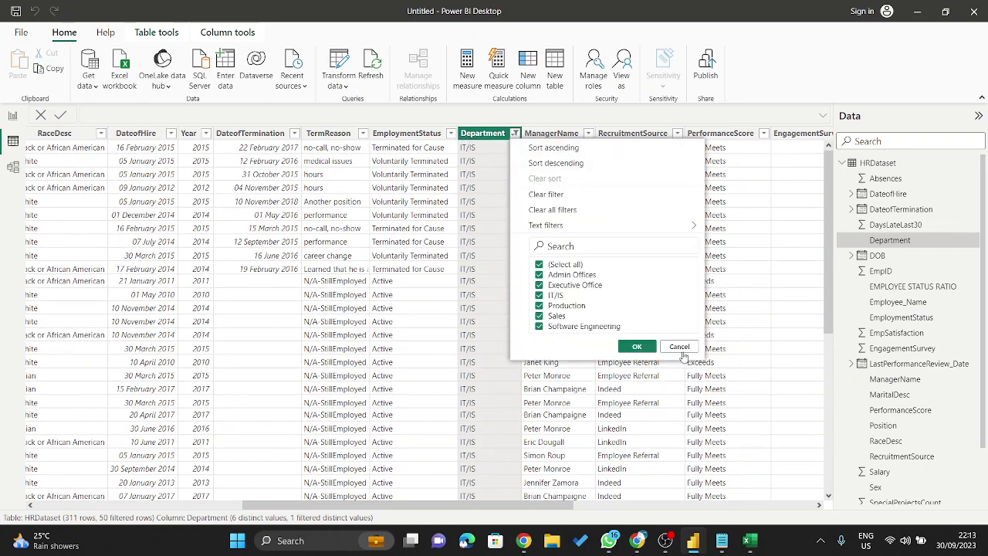
click(639, 347)
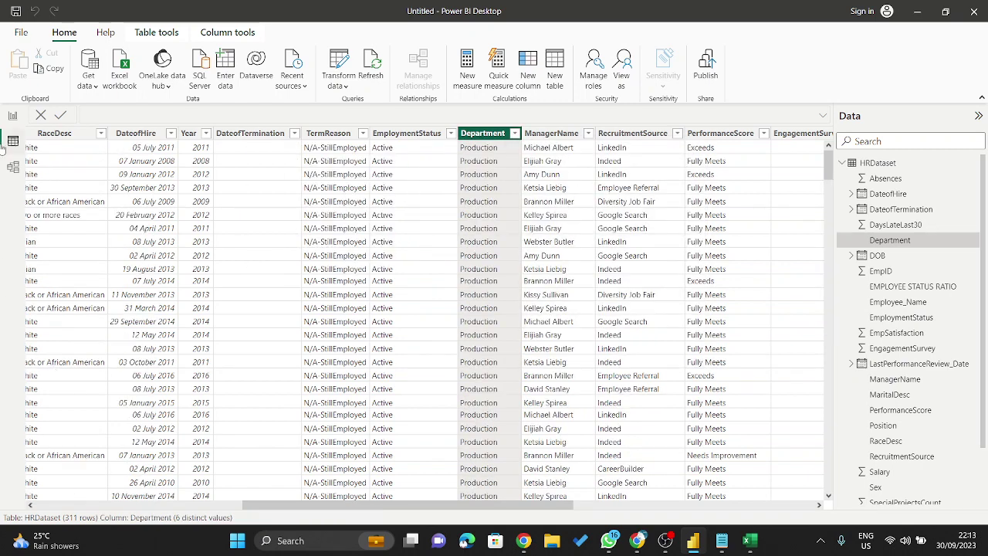
- Return to the report view and move the TOTAL NUMBERS OF EMPLOYEES card slightly higher on the Sample page
click(13, 116)
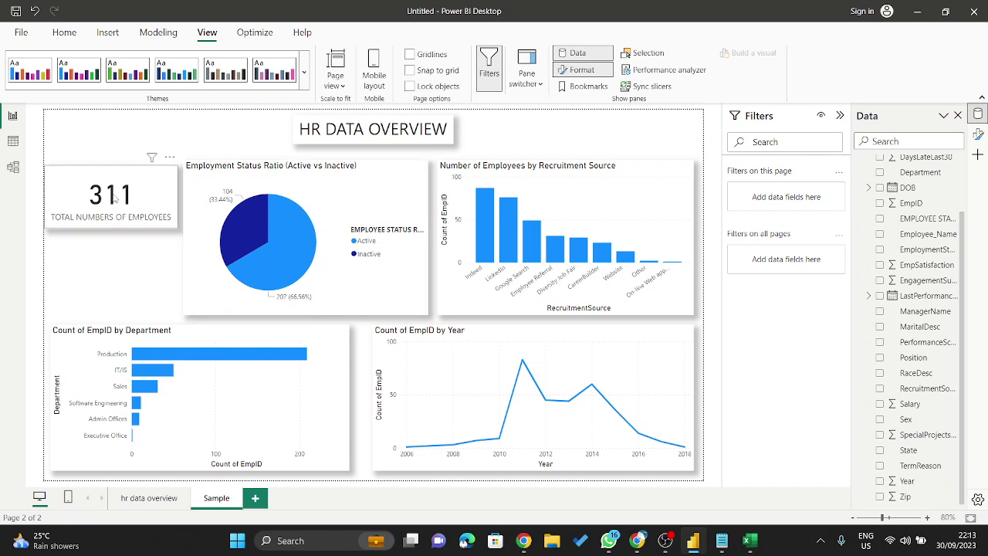
drag(114, 198, 139, 187)
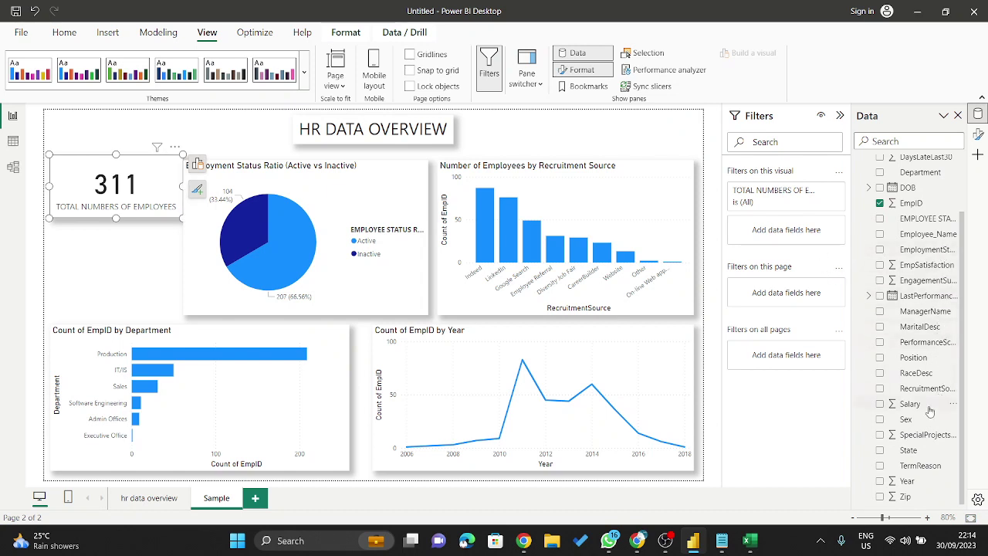
- Add EMPLOYEE STATUS RATIO as a page-level filter on the Sample page, restrict it to Active, and deselect the card
drag(939, 220, 817, 298)
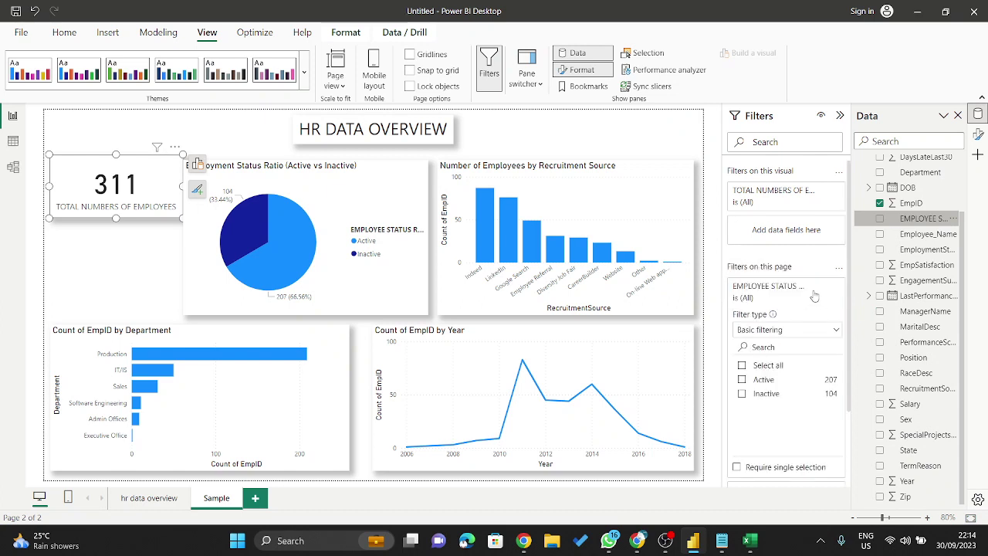
scroll(764, 378, down, 2)
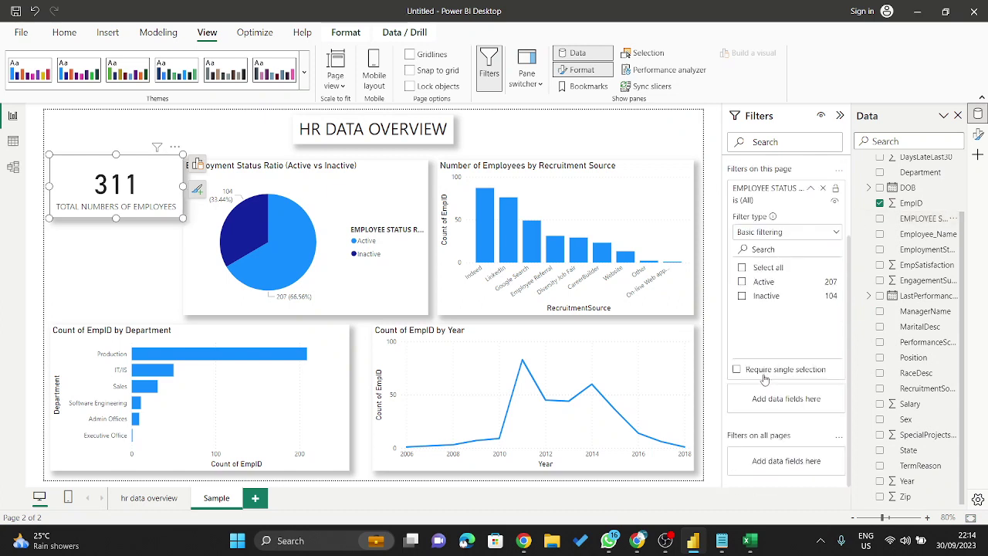
click(742, 282)
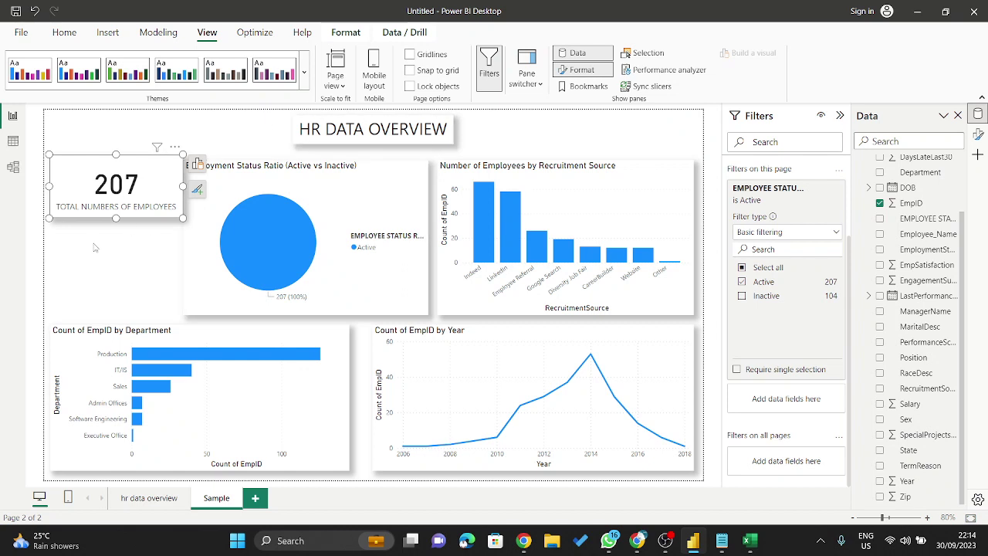
click(122, 236)
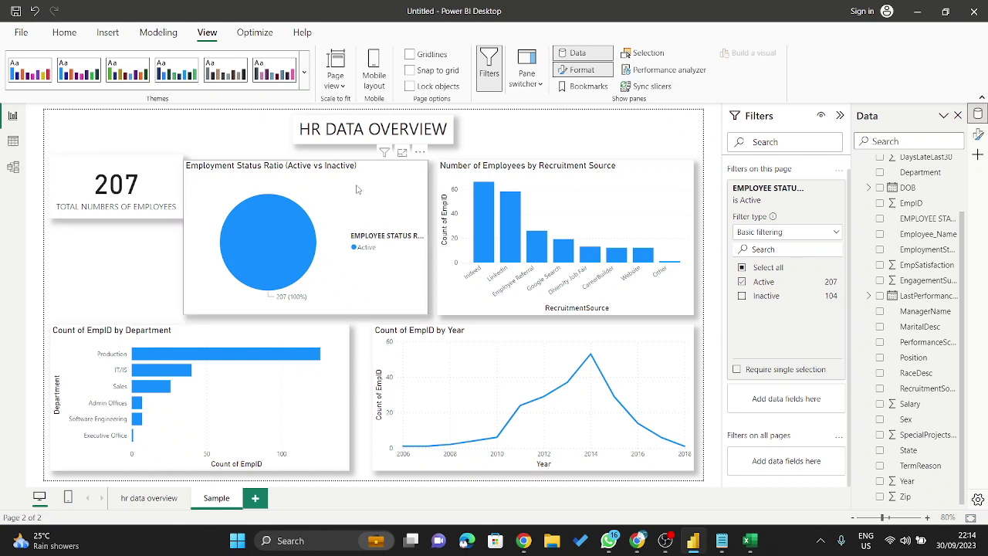
- Select the Employment Status Ratio pie chart on the Sample page
click(282, 176)
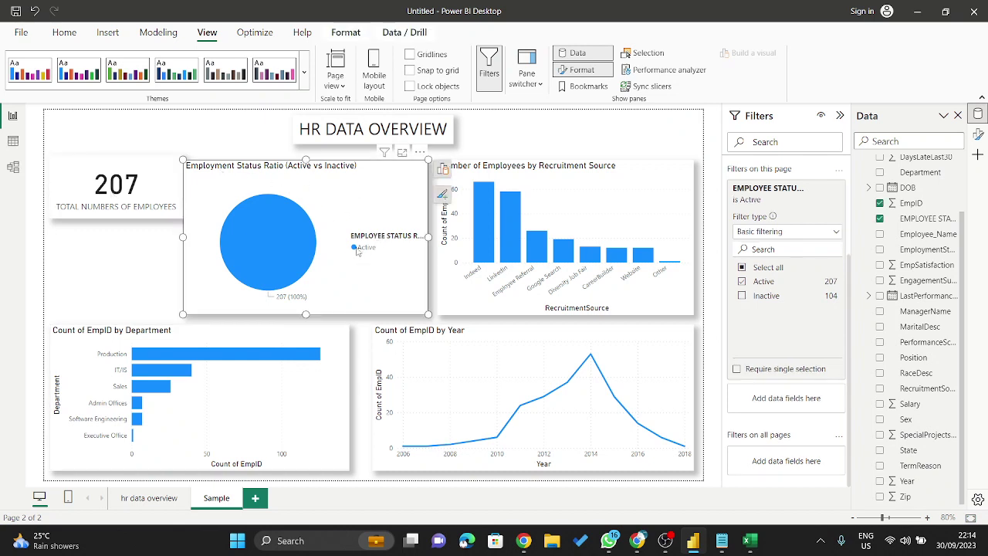